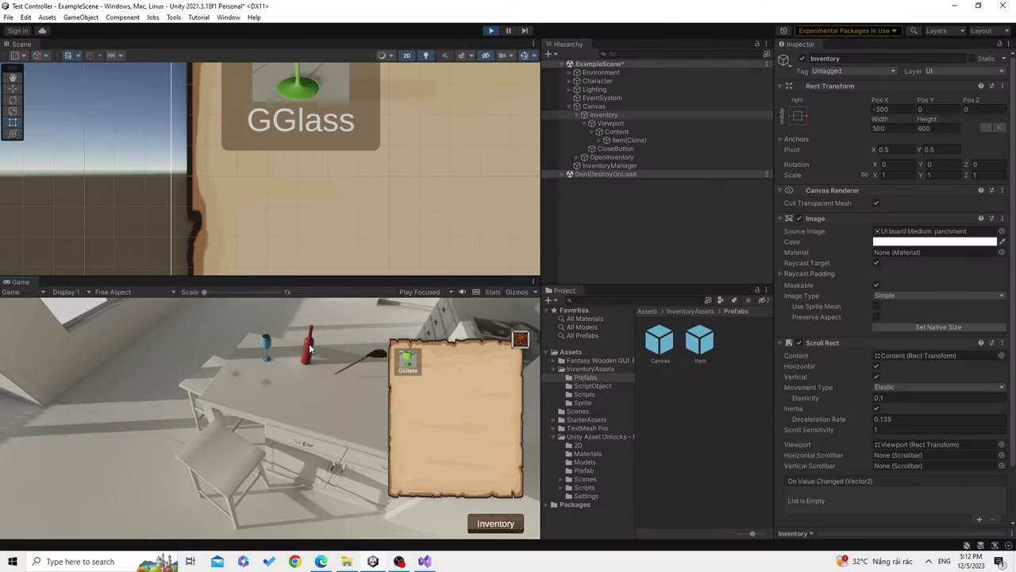
# Open InventoryAssets.unitypackage from File Explorer's Recent files to start the Unity import
pyautogui.click(310, 347)
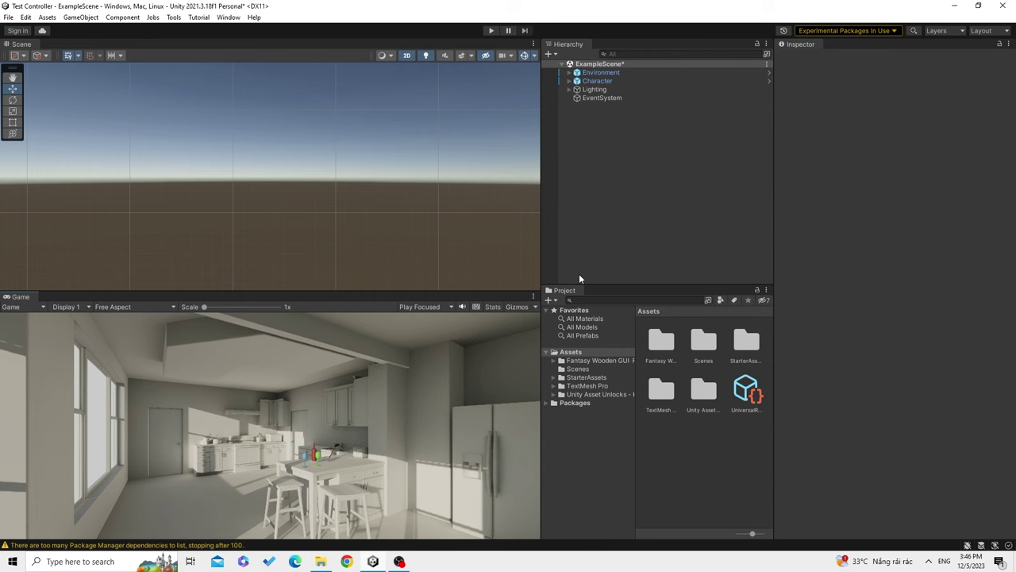
pyautogui.click(320, 562)
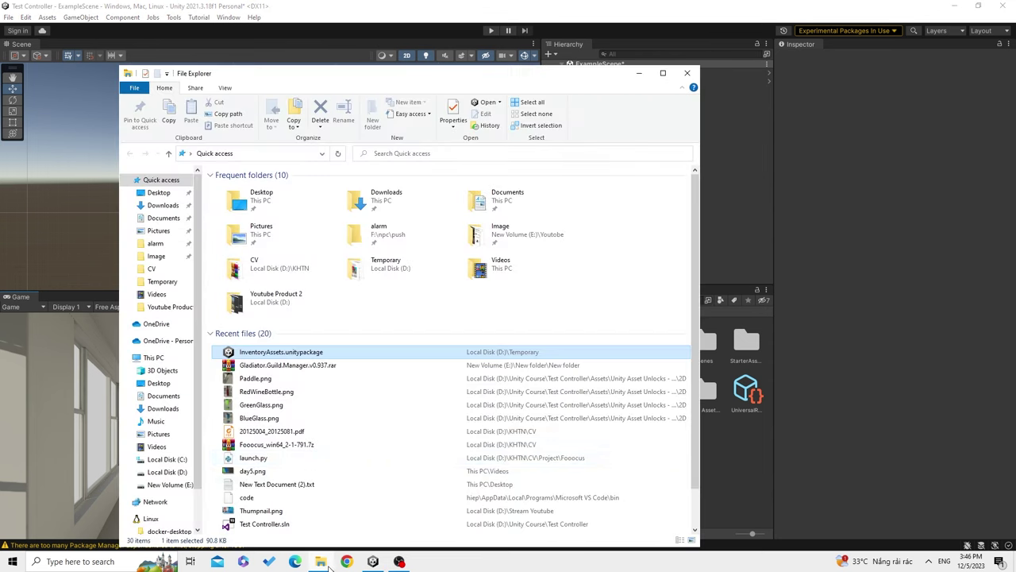
pyautogui.doubleClick(309, 355)
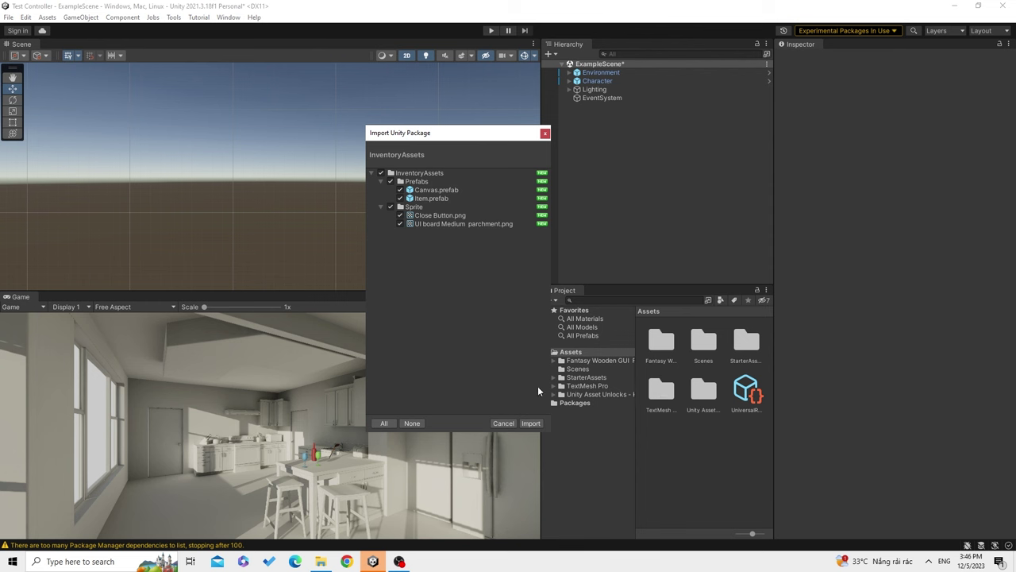
# Import all package assets and drag the Canvas prefab from InventoryAssets/Prefabs into the Hierarchy
pyautogui.click(536, 423)
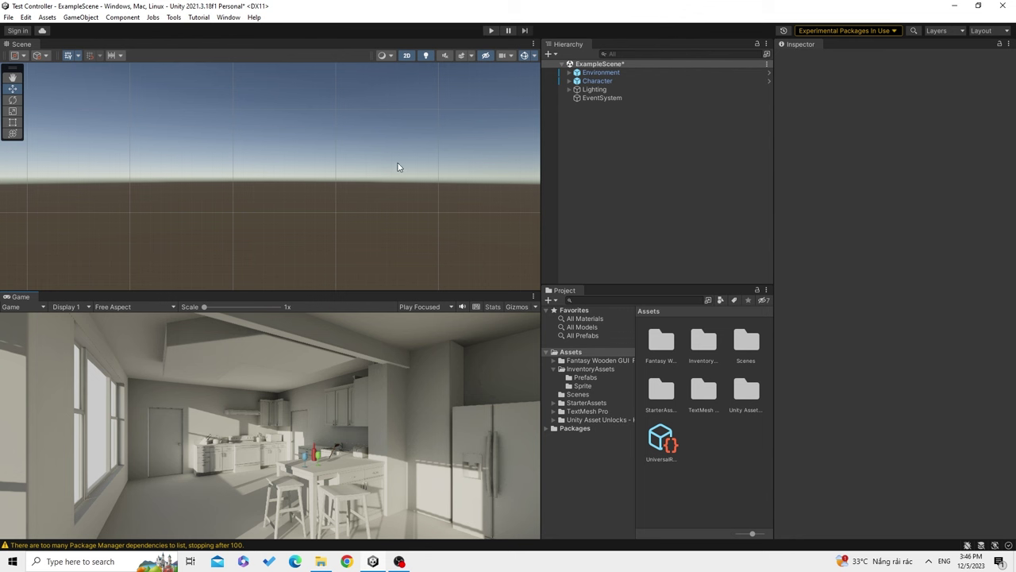
pyautogui.click(610, 370)
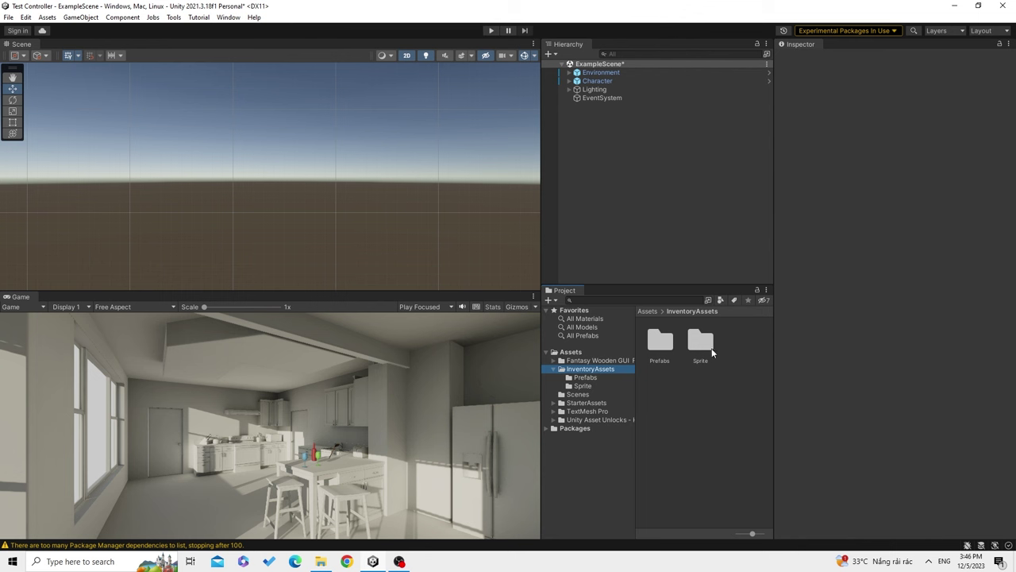
pyautogui.doubleClick(669, 343)
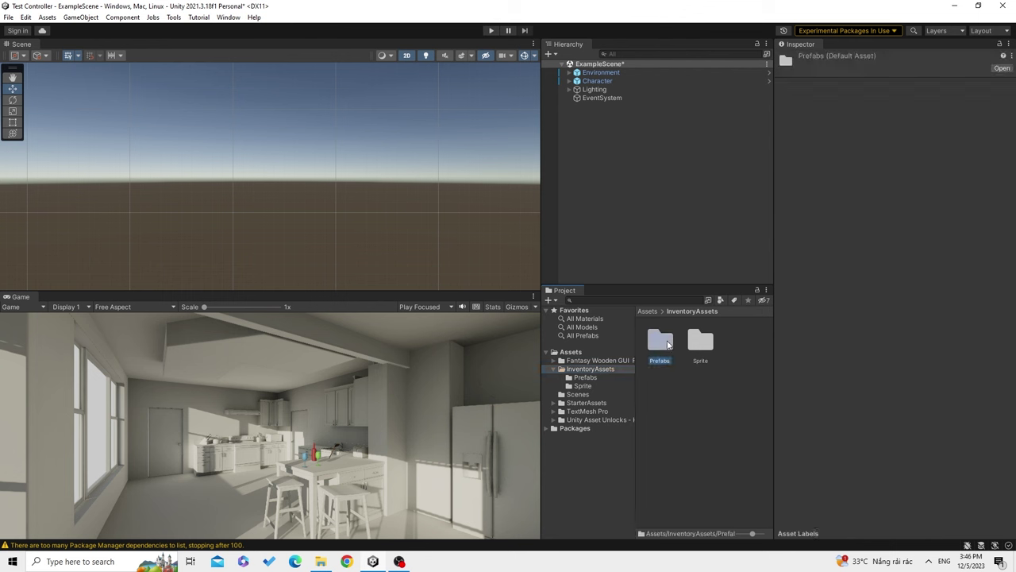
pyautogui.click(668, 345)
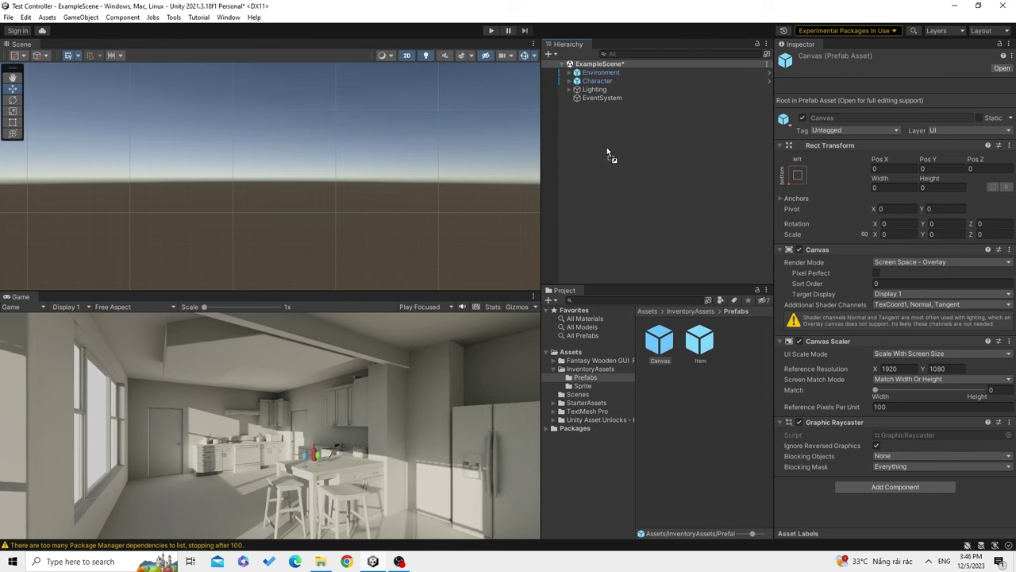
pyautogui.moveTo(660, 341); pyautogui.dragTo(606, 147)
# Frame the whole inventory canvas in the Scene view and start Play mode
pyautogui.scroll(-3, 377, 216)
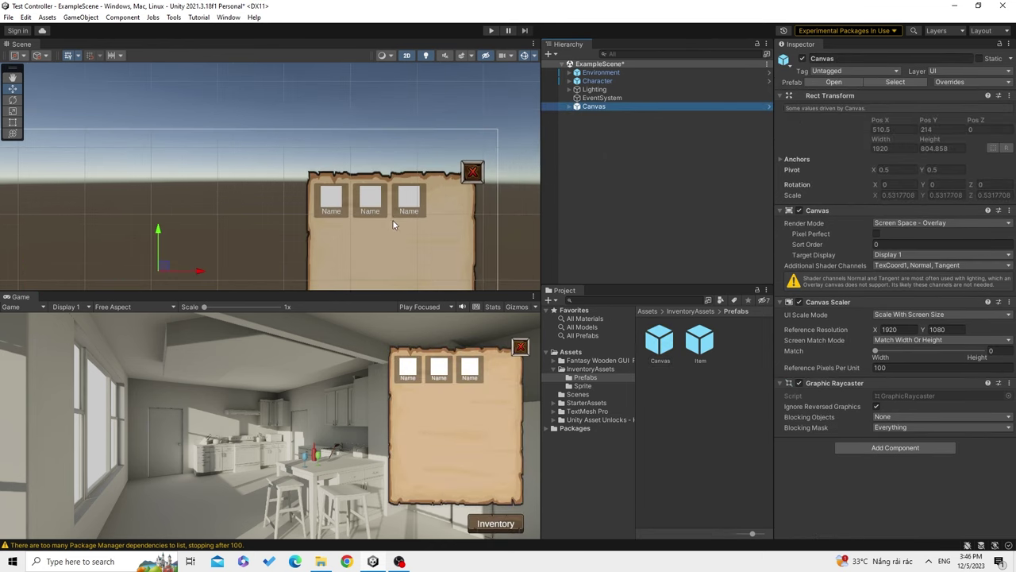
pyautogui.moveTo(392, 219); pyautogui.dragTo(476, 206, button='middle')
pyautogui.scroll(-2, 469, 208)
pyautogui.scroll(-1, 469, 209)
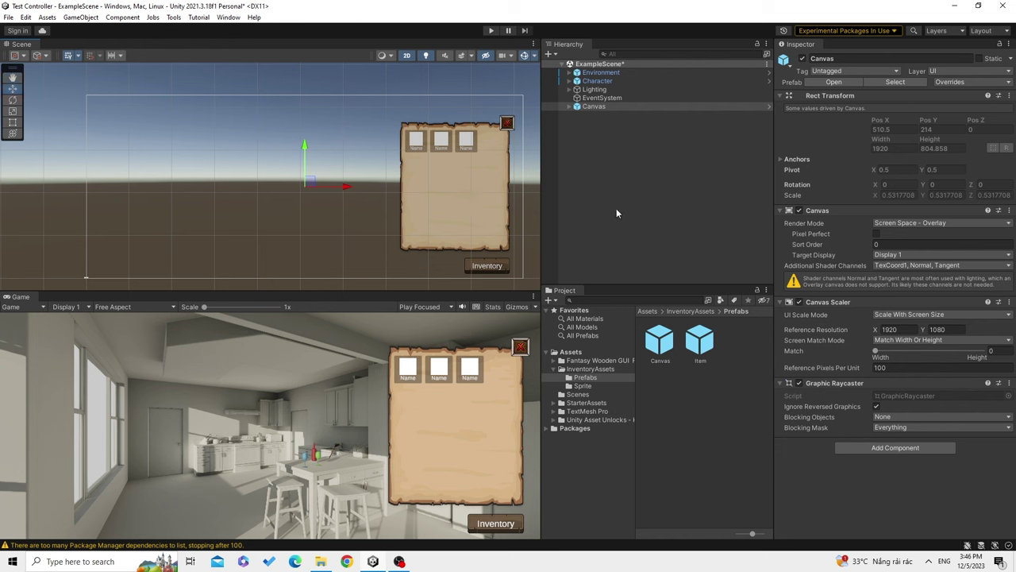
pyautogui.click(491, 31)
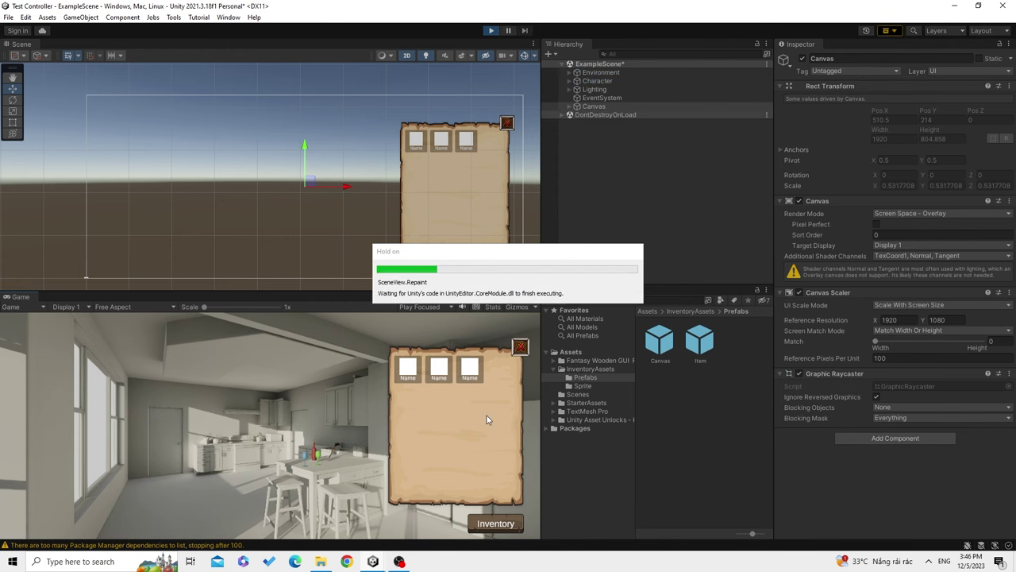
# Close, reopen and close the inventory panel in the Game view, then stop Play mode
pyautogui.click(520, 347)
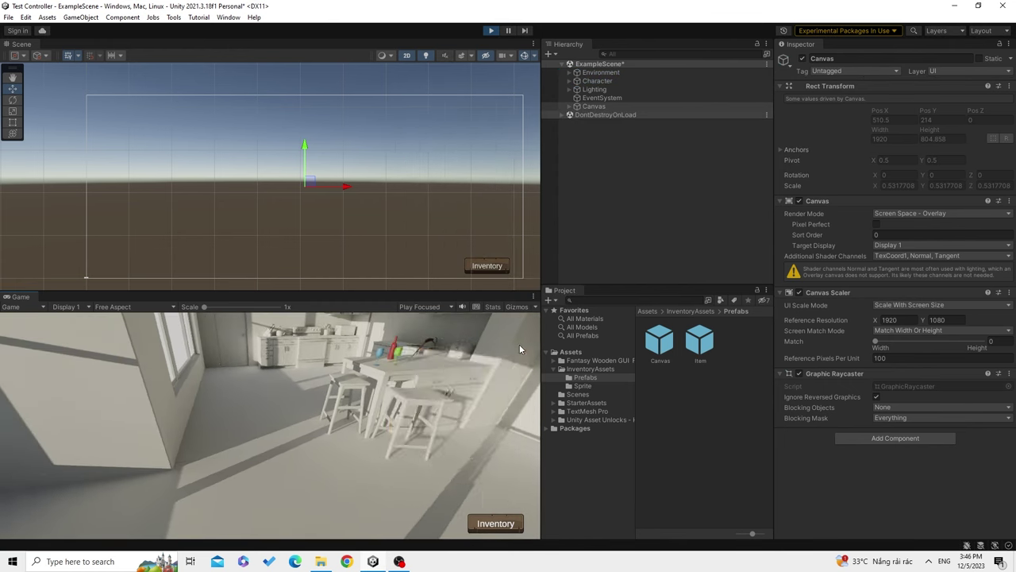
pyautogui.click(496, 523)
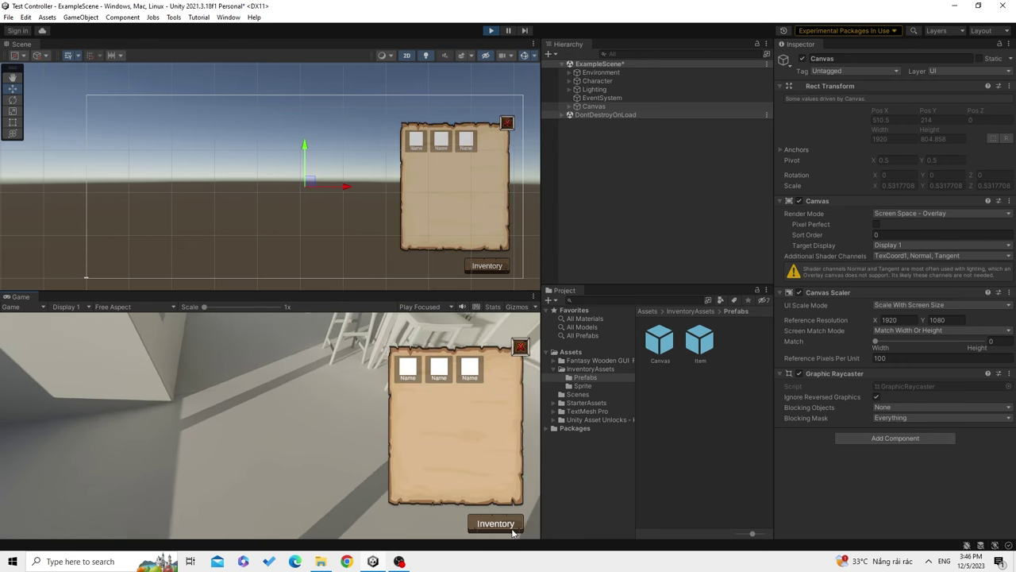
pyautogui.click(520, 347)
pyautogui.click(491, 30)
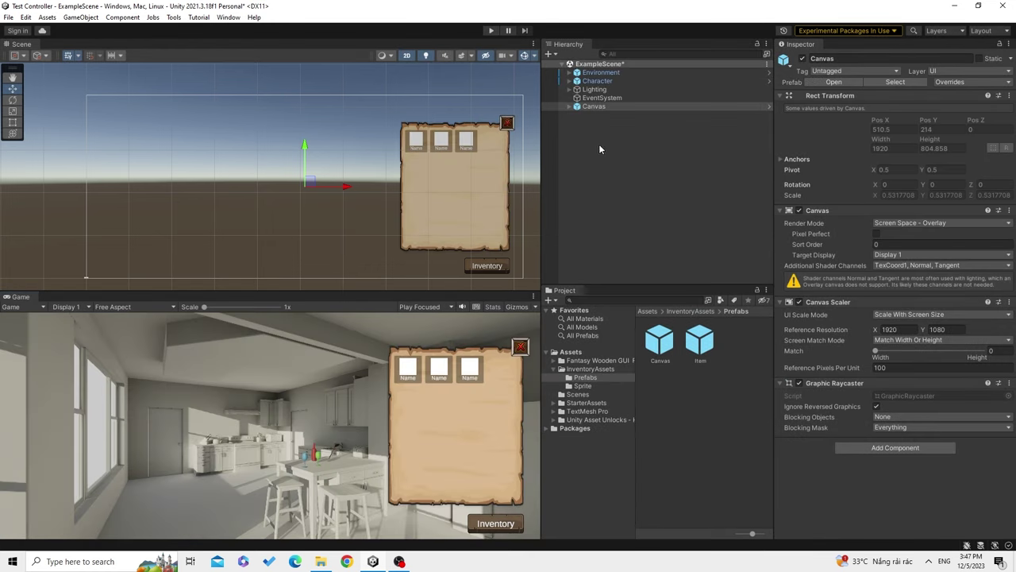
pyautogui.click(601, 152)
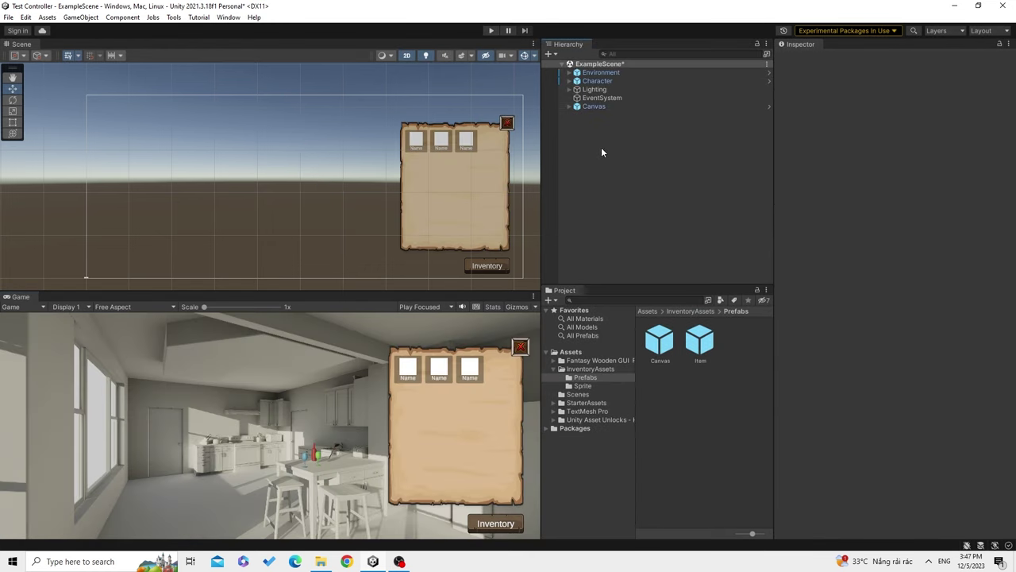
# Expand Canvas and Inventory in the Hierarchy, inspecting Inventory, OpenInventory and Viewport
pyautogui.click(569, 107)
pyautogui.click(611, 118)
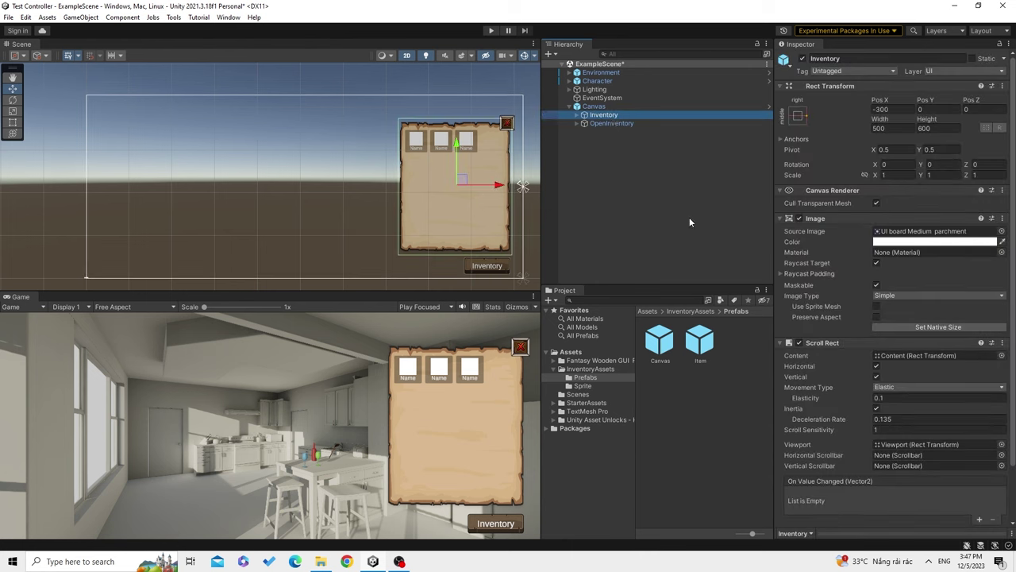
pyautogui.click(610, 123)
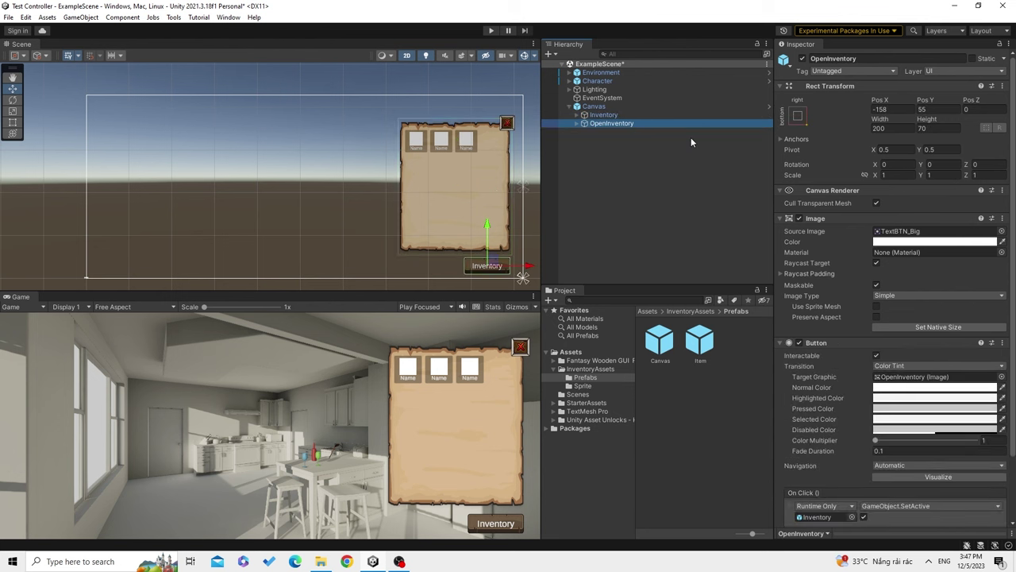
pyautogui.click(612, 115)
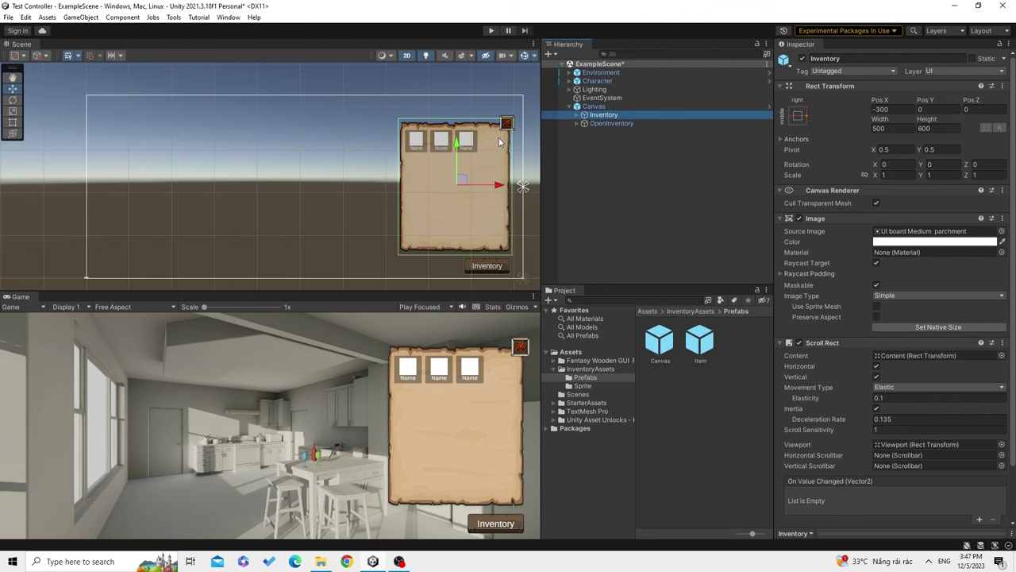
pyautogui.click(574, 115)
pyautogui.click(611, 123)
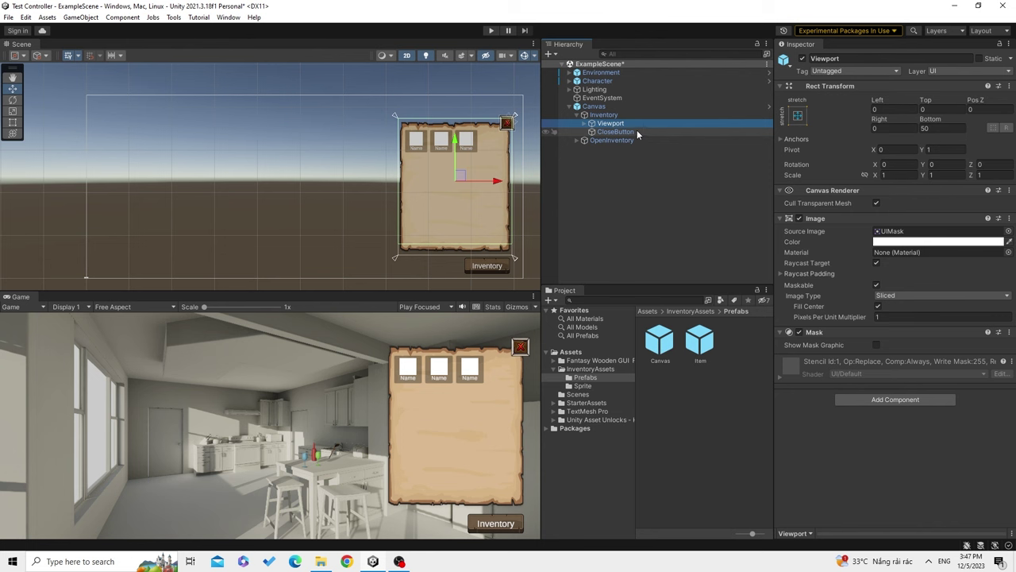
# Frame CloseButton and OpenInventory in the Scene view, then zoom out to the whole panel
pyautogui.doubleClick(633, 132)
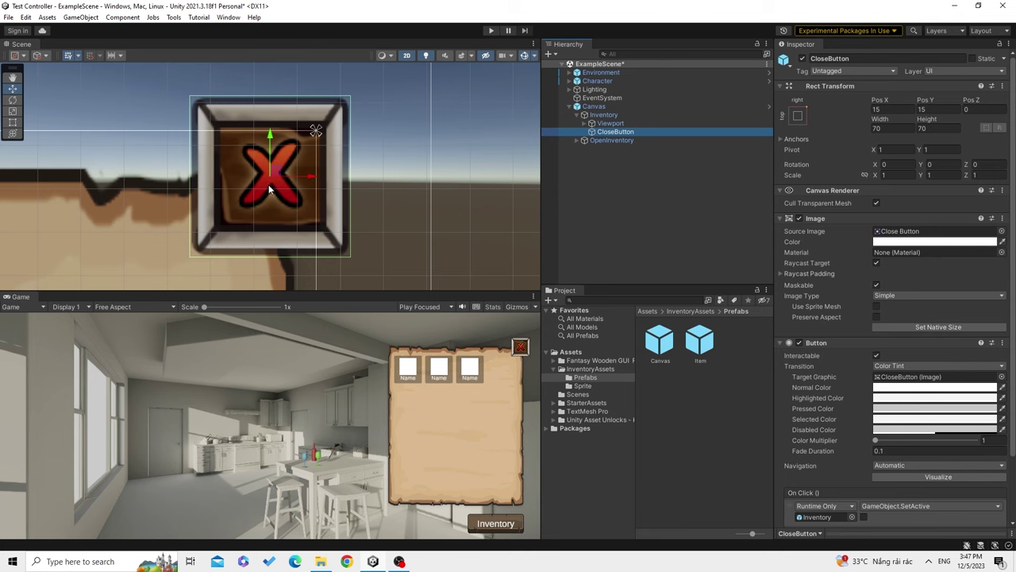
pyautogui.scroll(-2, 282, 235)
pyautogui.scroll(-2, 279, 238)
pyautogui.scroll(-1, 276, 243)
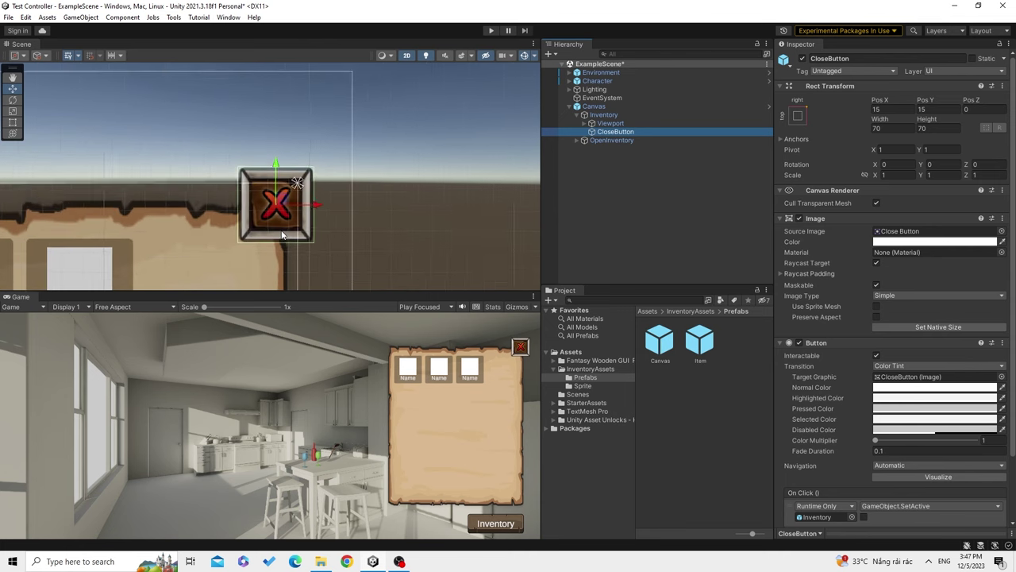
pyautogui.doubleClick(610, 141)
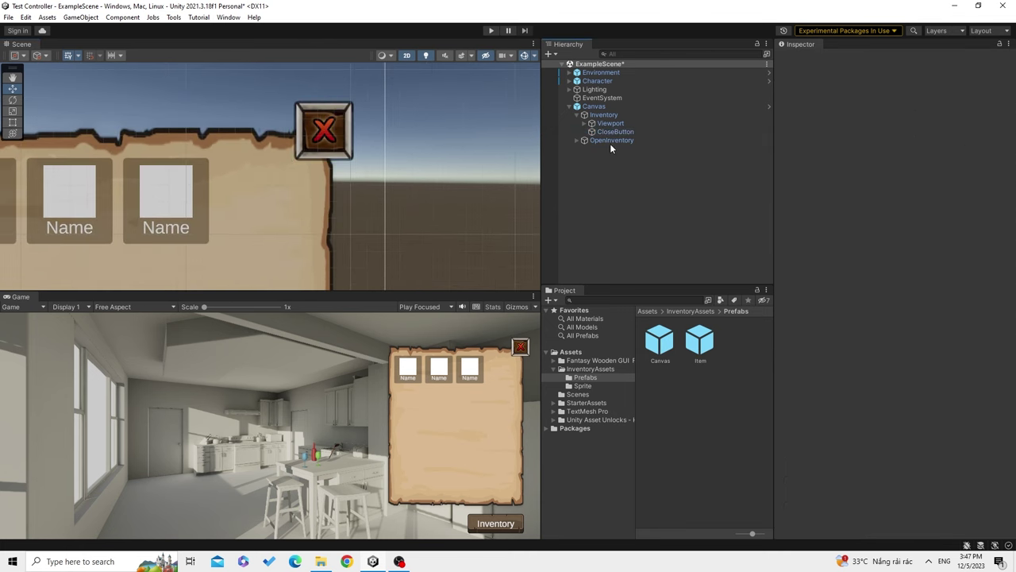
pyautogui.scroll(-2, 259, 204)
pyautogui.scroll(-2, 270, 202)
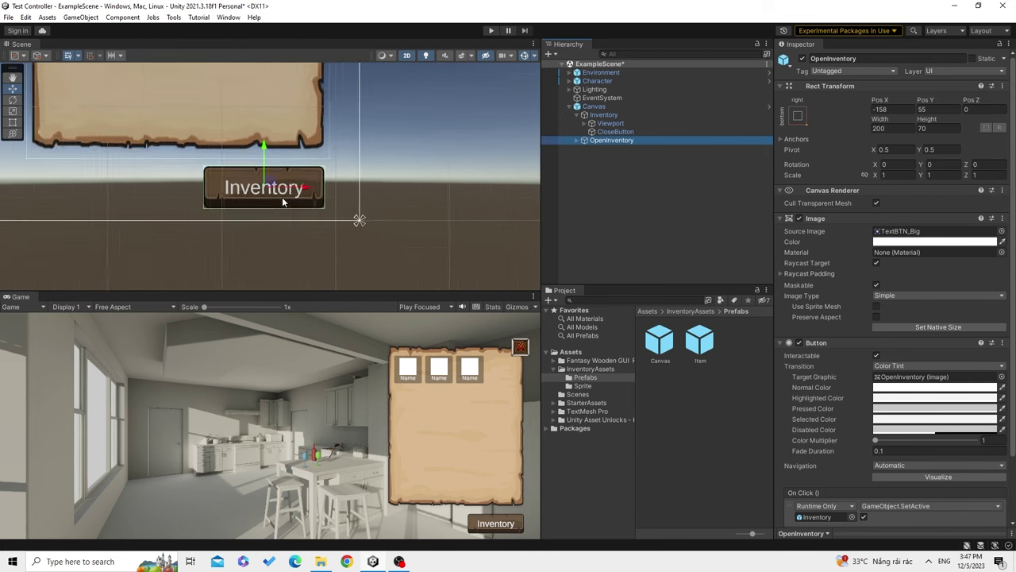
pyautogui.scroll(-2, 290, 200)
pyautogui.scroll(-2, 270, 174)
pyautogui.moveTo(231, 136); pyautogui.dragTo(334, 231, button='middle')
pyautogui.scroll(-1, 349, 229)
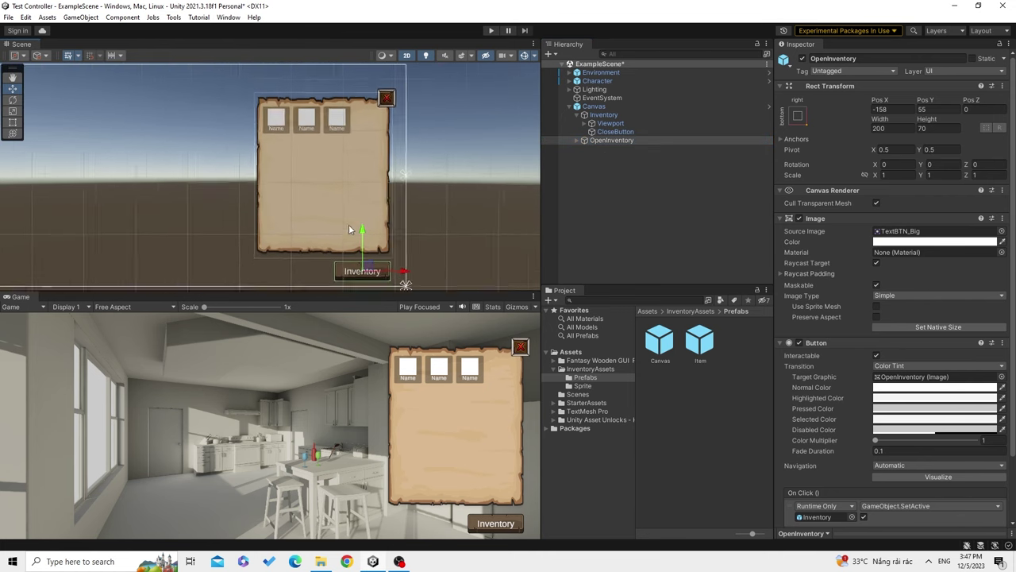
# Expand Viewport and Content, inspecting the Content grid layout and the first Item slot
pyautogui.click(584, 124)
pyautogui.click(616, 132)
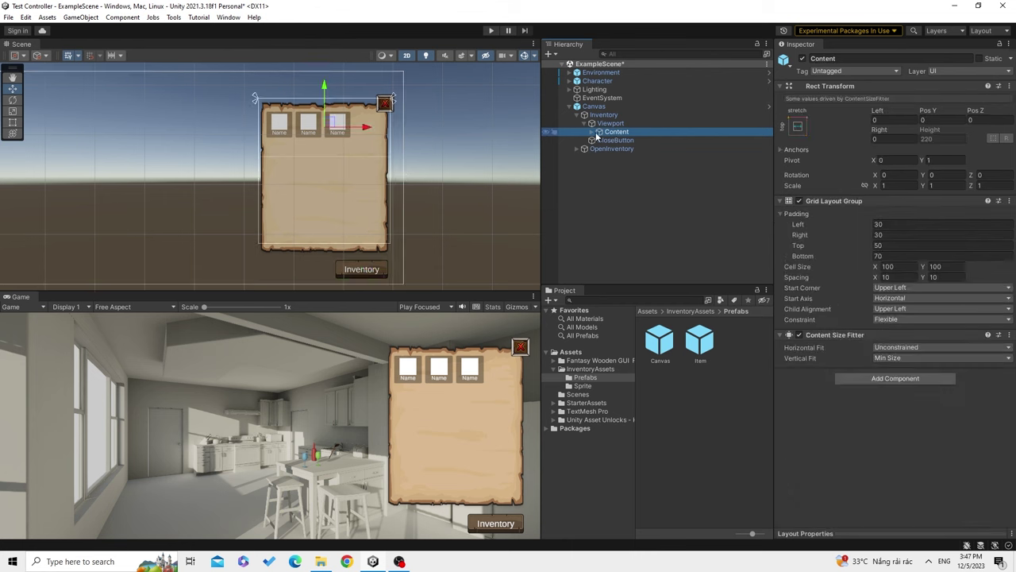
pyautogui.click(593, 132)
pyautogui.click(618, 140)
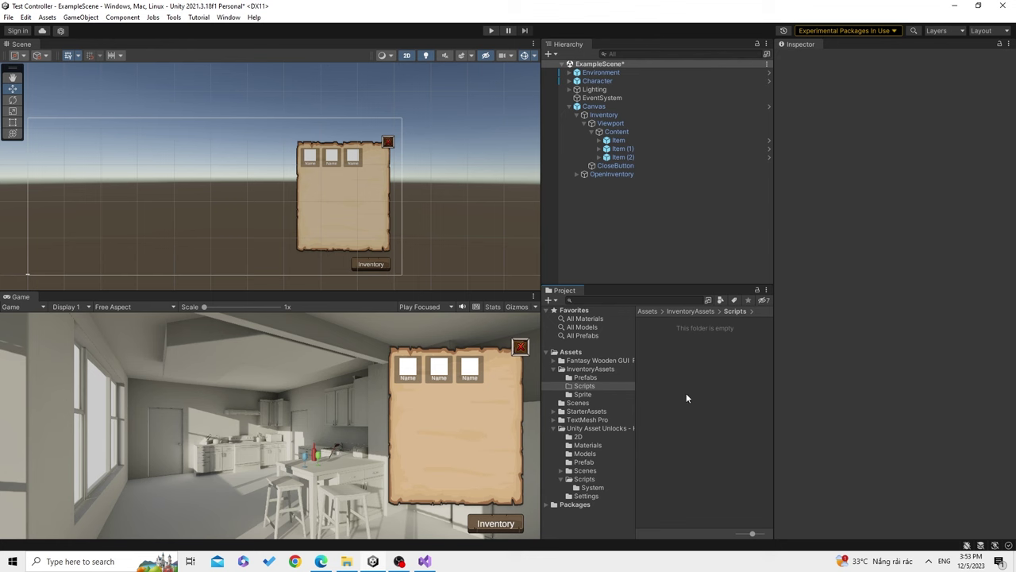
# Create a C# script named Item in InventoryAssets/Scripts and open it in Visual Studio
pyautogui.rightClick(687, 398)
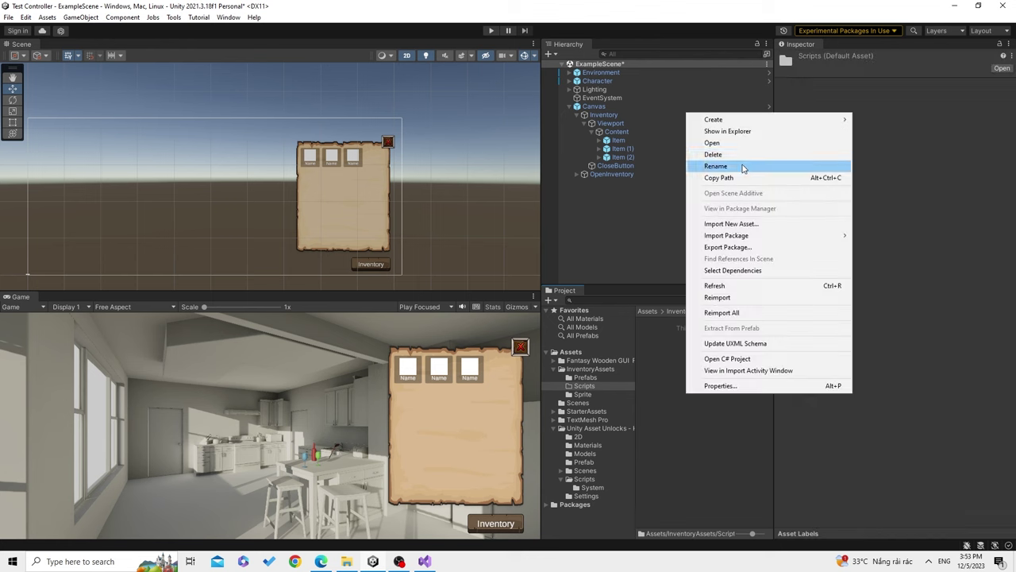
pyautogui.moveTo(754, 119)
pyautogui.click(886, 27)
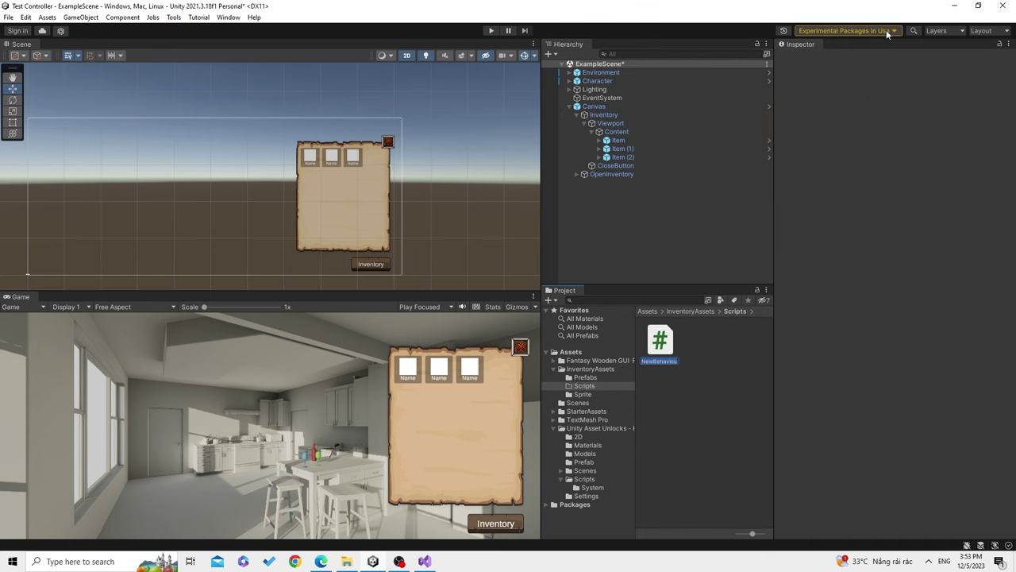
pyautogui.press('BackSpace')
pyautogui.write('Item')
pyautogui.press('Return')
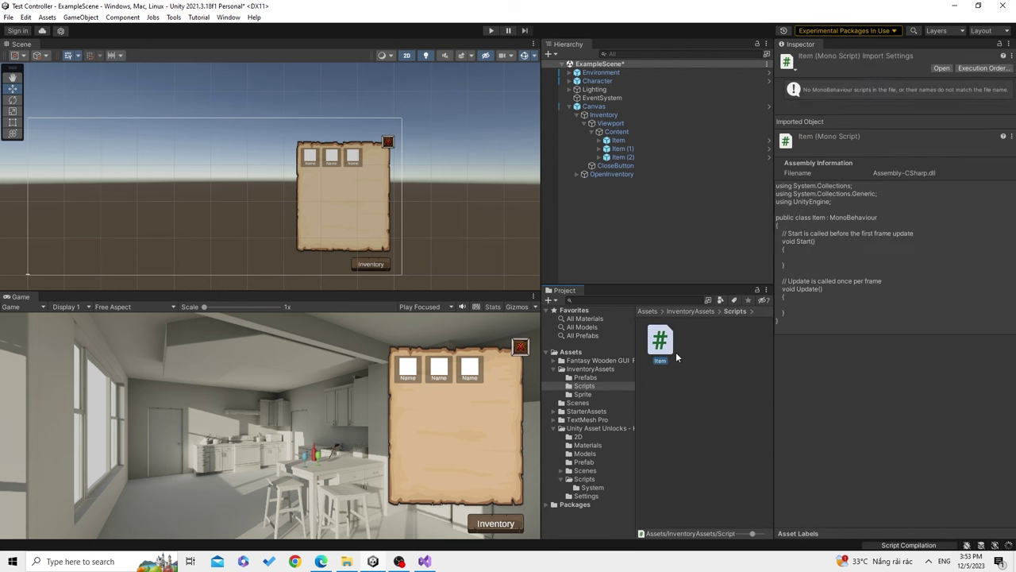
pyautogui.doubleClick(660, 341)
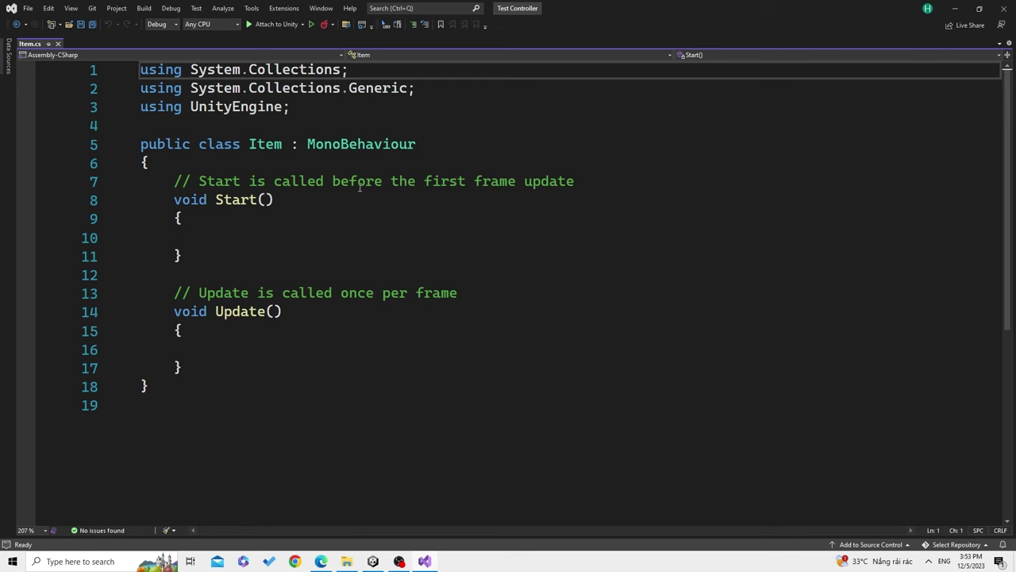
# Delete the two unused System.Collections using lines from Item.cs
pyautogui.moveTo(415, 89); pyautogui.dragTo(71, 45)
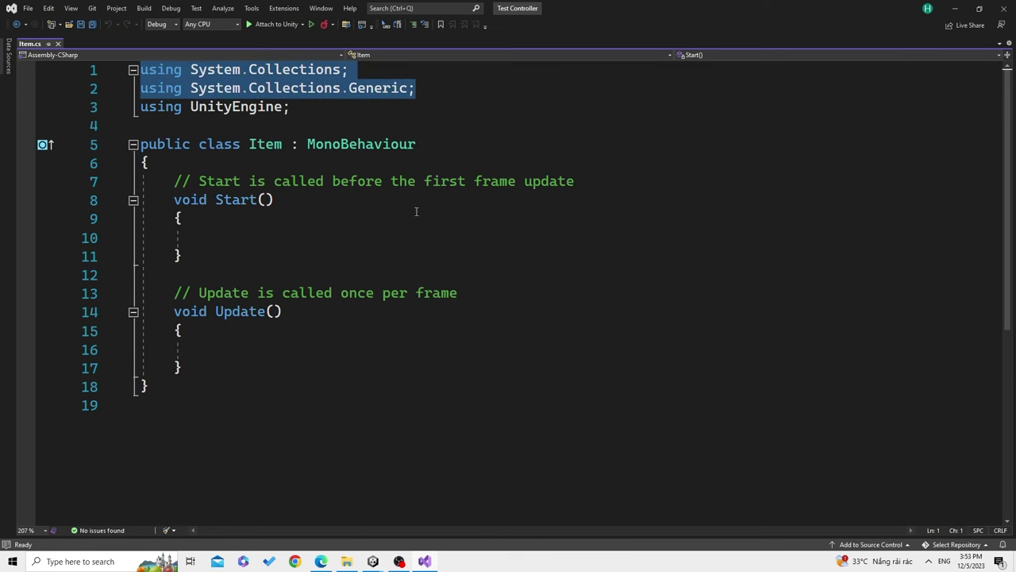
pyautogui.press('Delete')
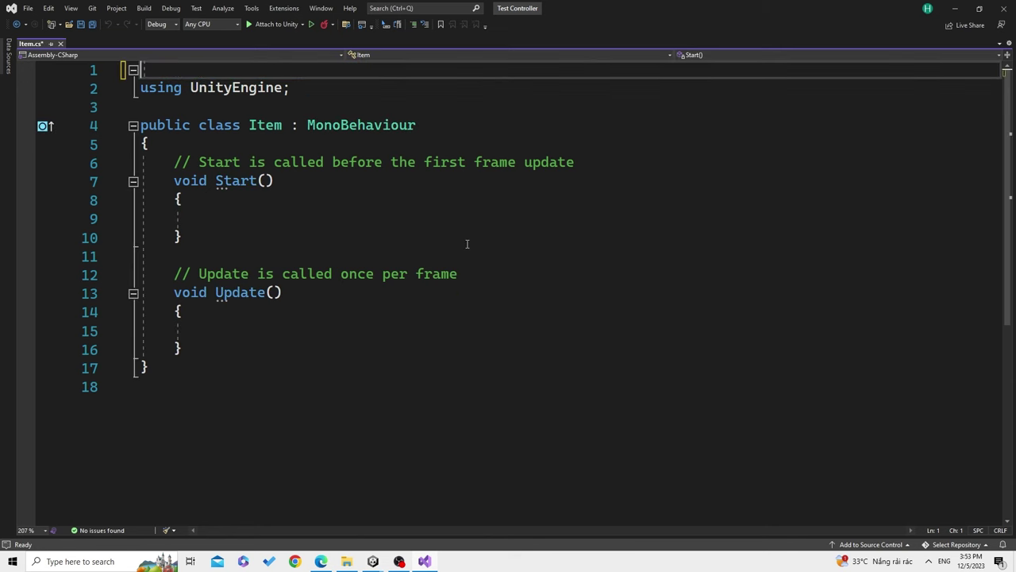
pyautogui.press('Delete')
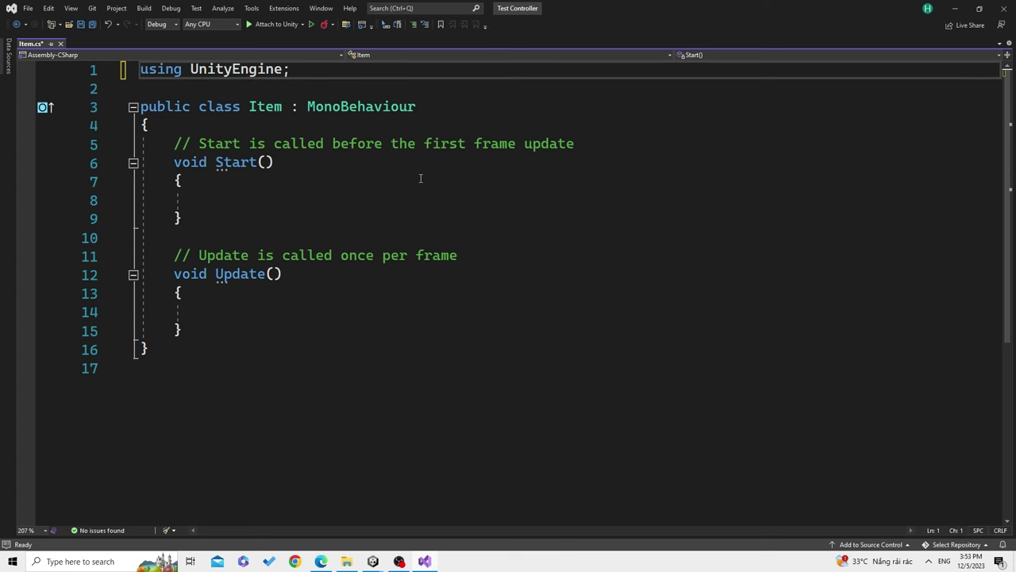
# Add [CreateAssetMenu(fileName = "item", menuName = "inventory/item")] above the class and save
pyautogui.click(342, 96)
pyautogui.press('Return')
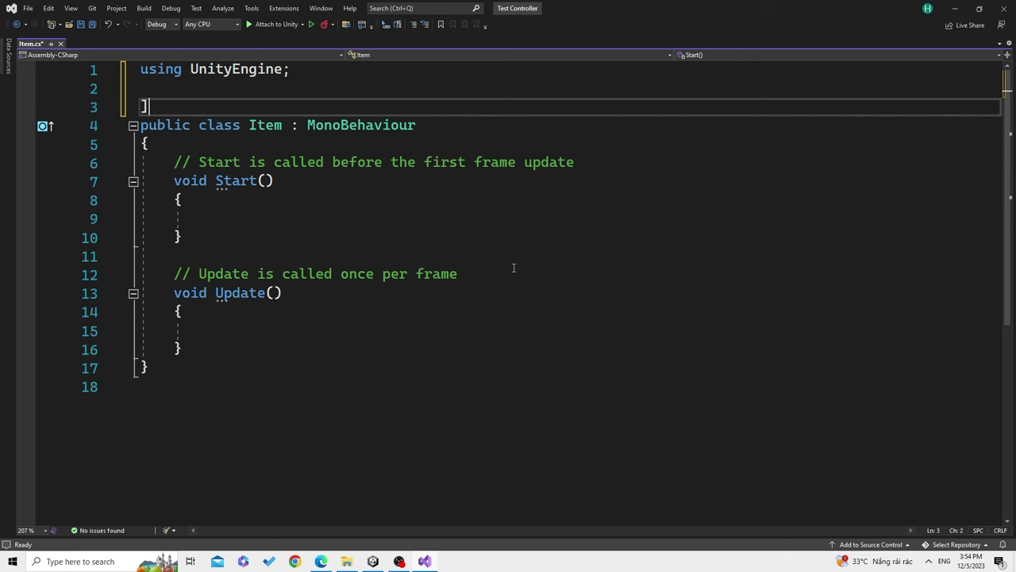
pyautogui.write('[C')
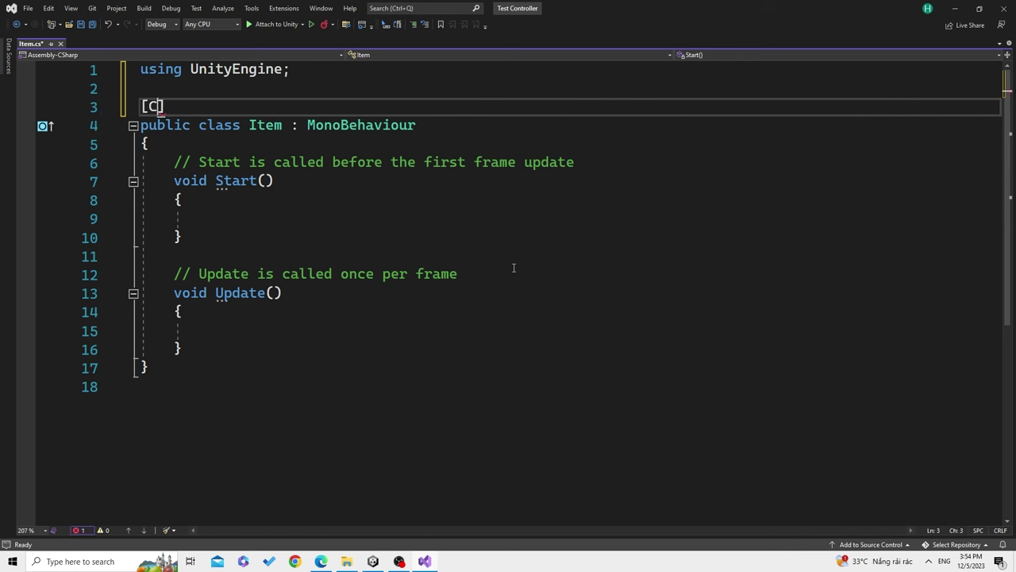
pyautogui.write('rea')
pyautogui.press('Tab')
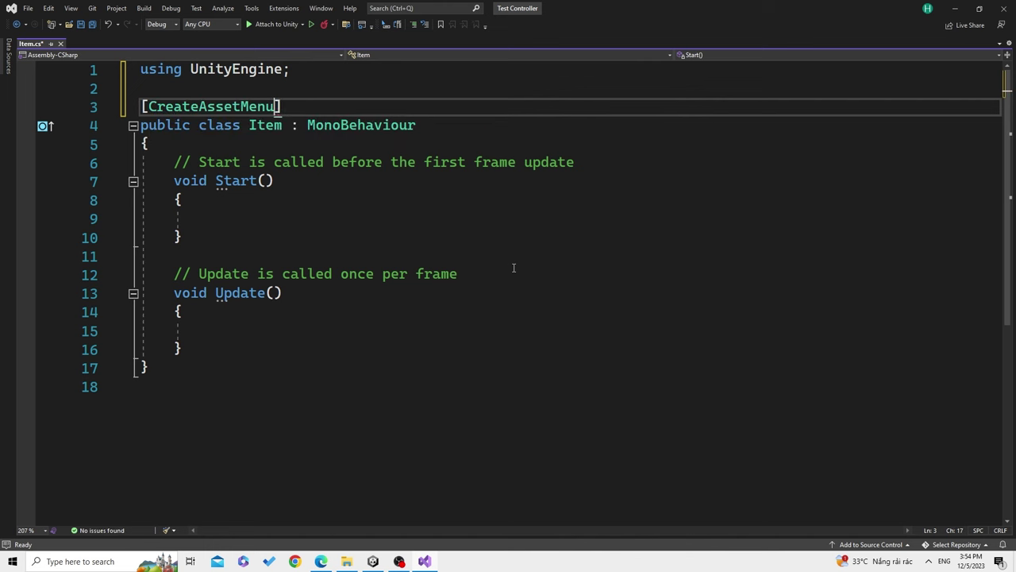
pyautogui.write('(')
pyautogui.write('file')
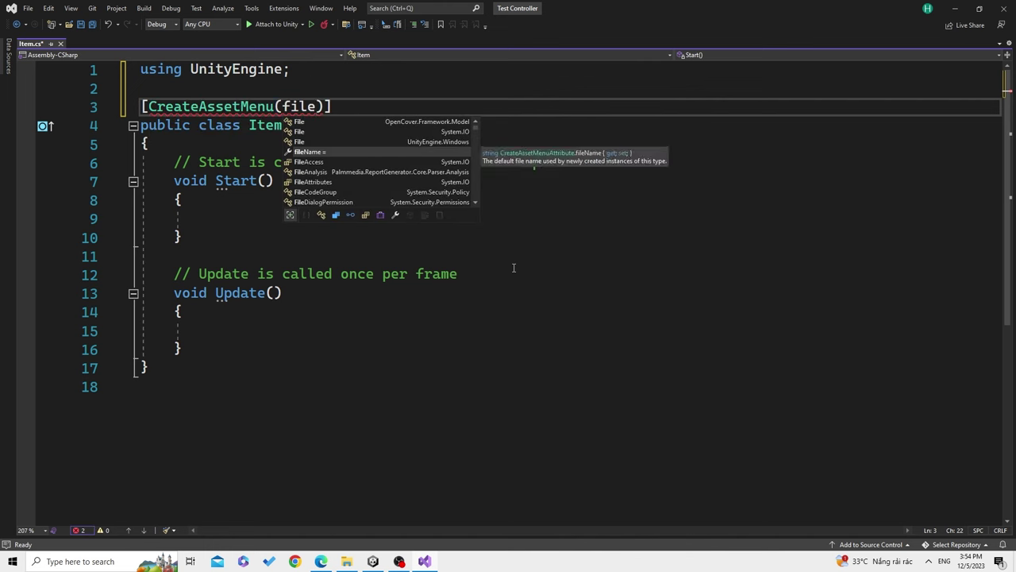
pyautogui.press('Tab')
pyautogui.write('"')
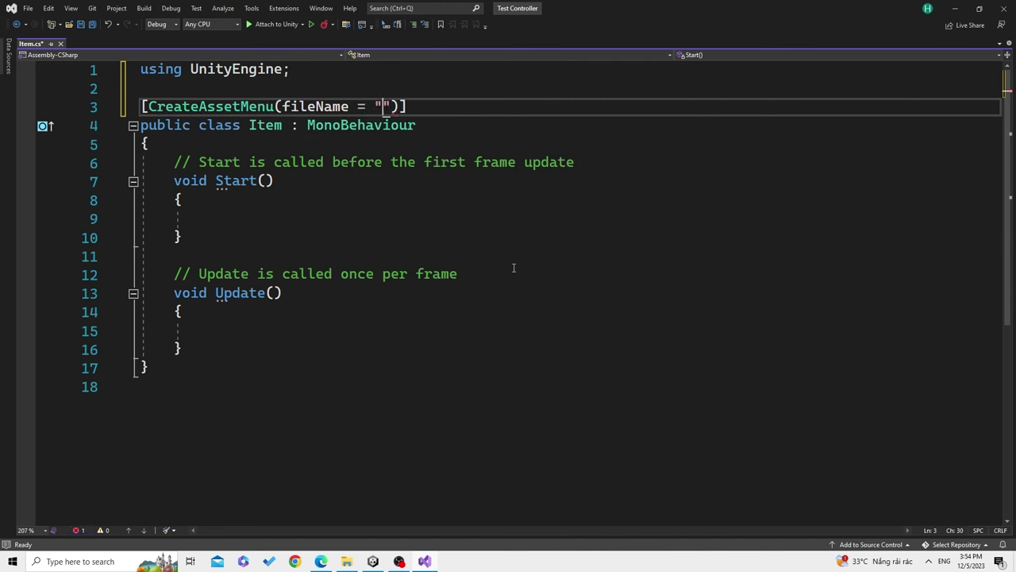
pyautogui.write('item')
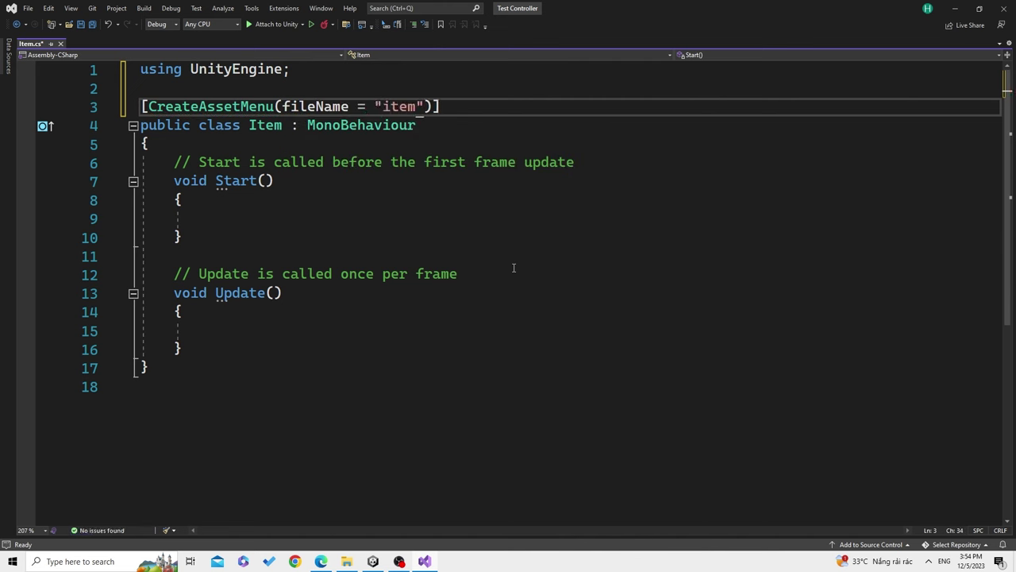
pyautogui.write('", ')
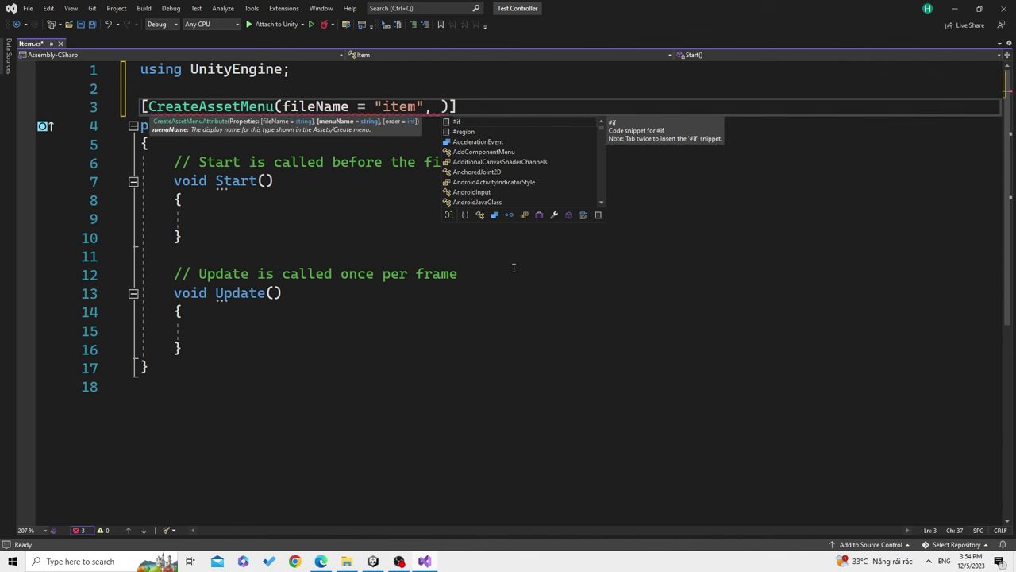
pyautogui.write('menu')
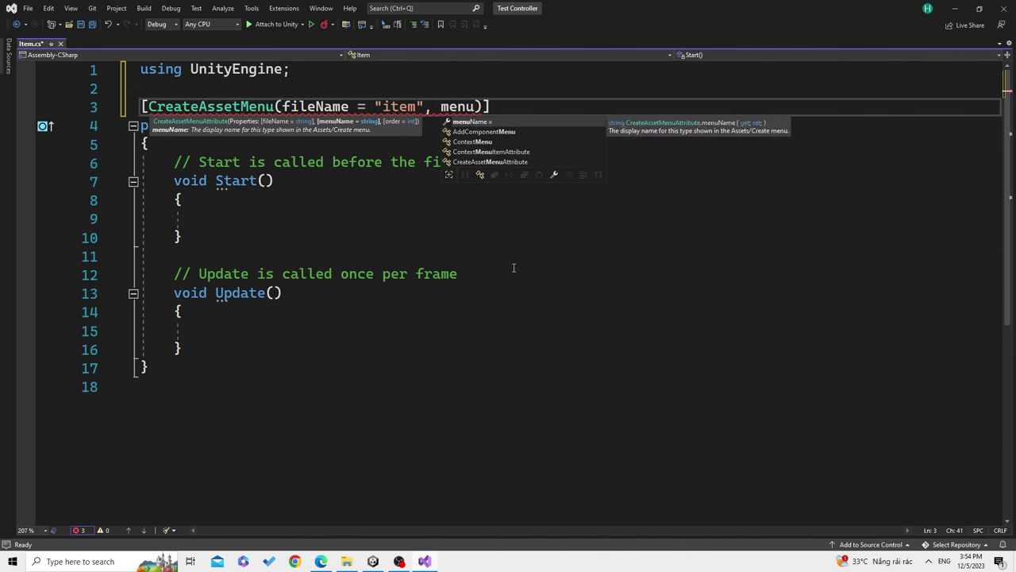
pyautogui.press('Tab')
pyautogui.write('"')
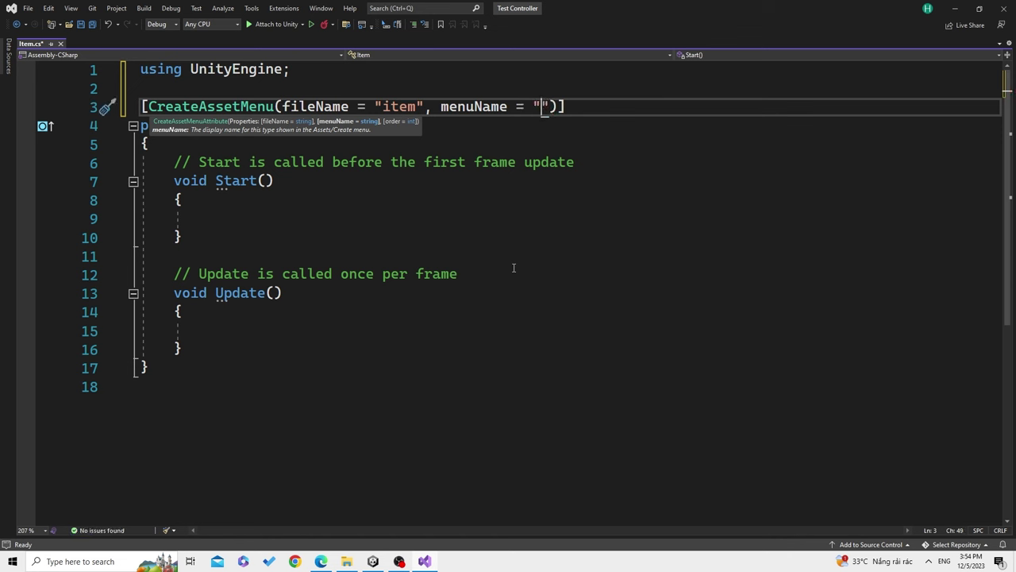
pyautogui.write('inventyor')
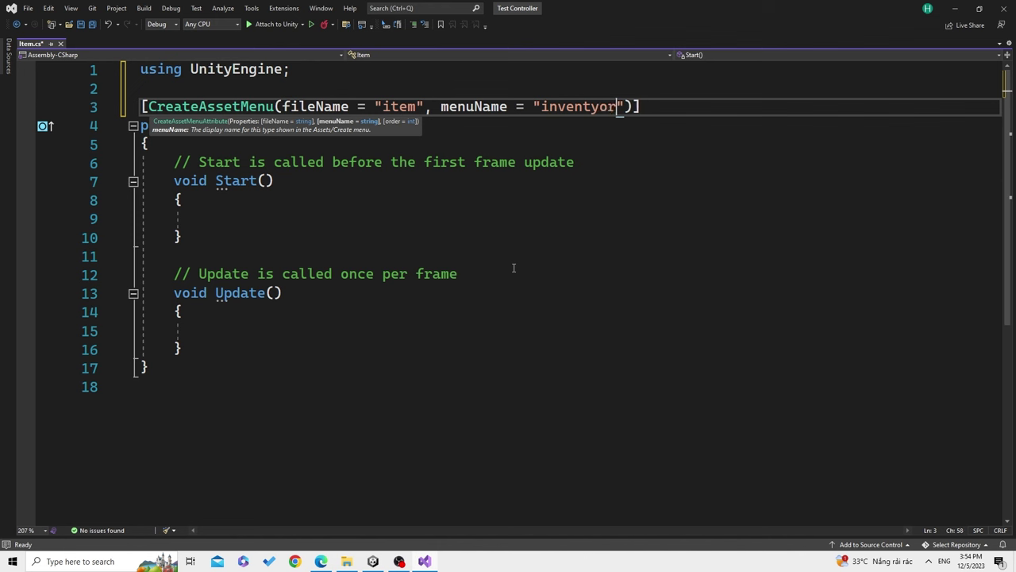
pyautogui.press('BackSpace')
pyautogui.press('BackSpace')
pyautogui.press('BackSpace')
pyautogui.write('o')
pyautogui.write('ry/item')
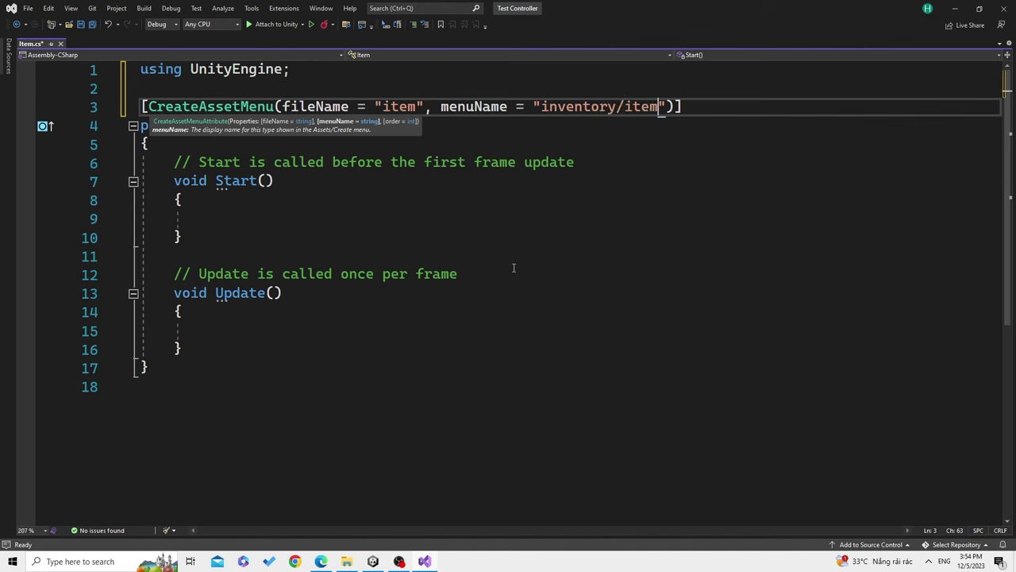
pyautogui.click(514, 268)
pyautogui.hotkey('ctrl', 's')
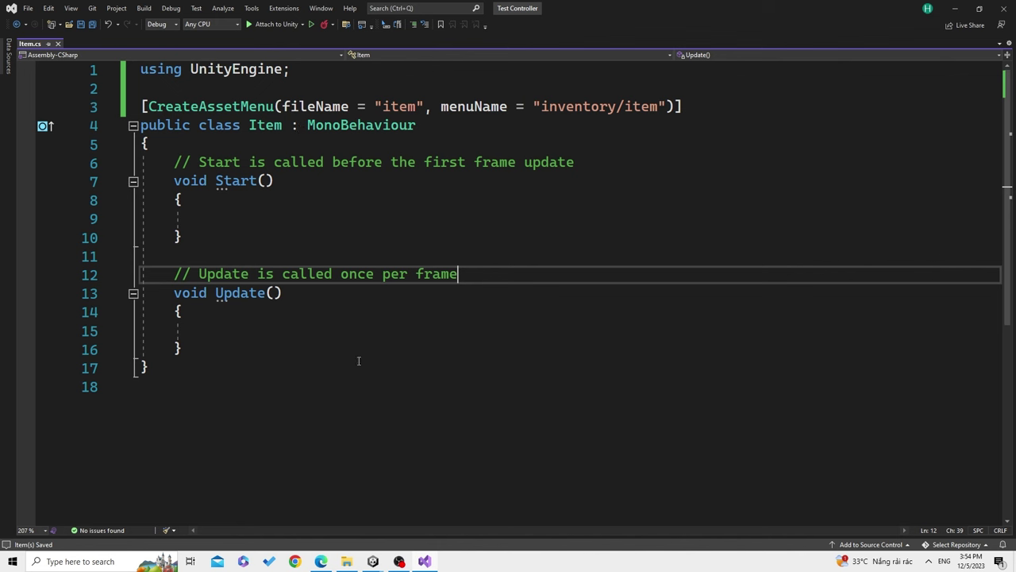
# Change Item's base class from MonoBehaviour to ScriptableObject
pyautogui.moveTo(222, 350); pyautogui.dragTo(174, 162)
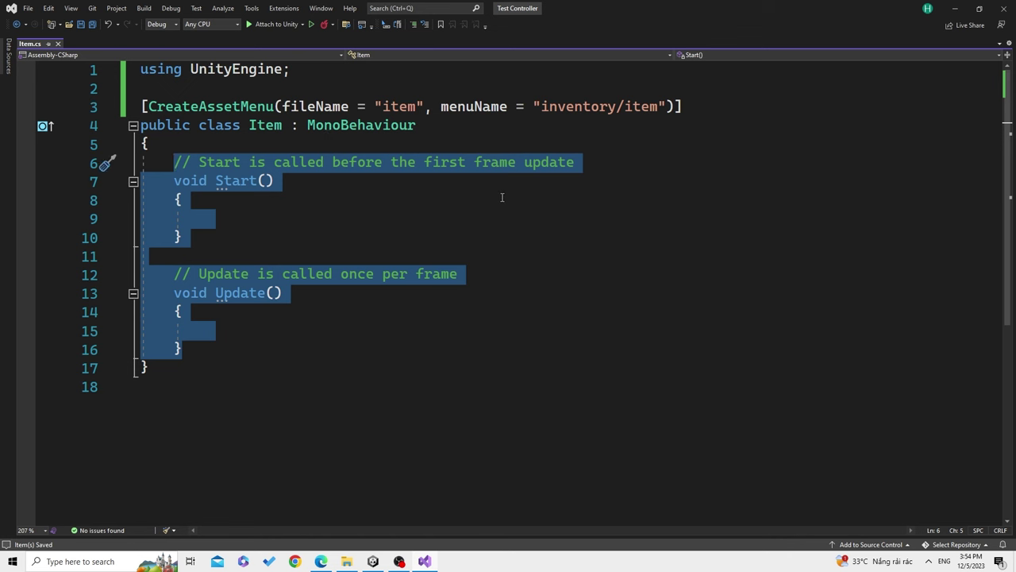
pyautogui.doubleClick(390, 126)
pyautogui.write('Sc')
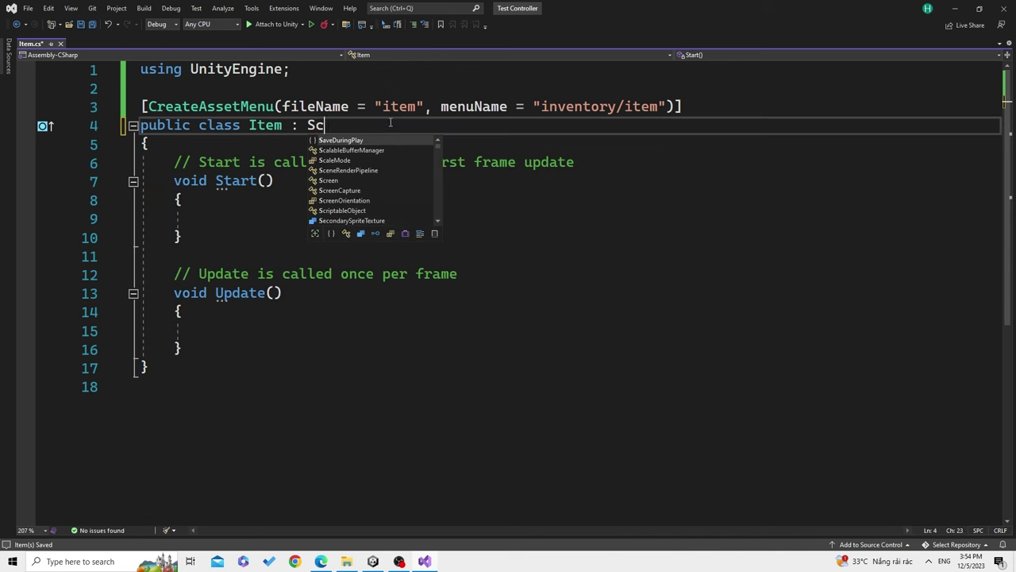
pyautogui.write('rip')
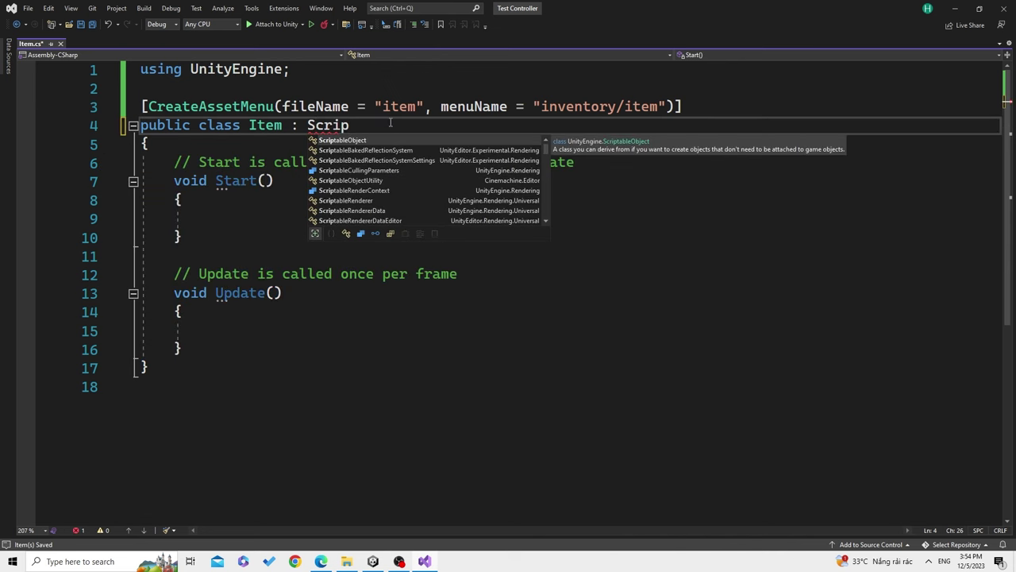
pyautogui.press('Tab')
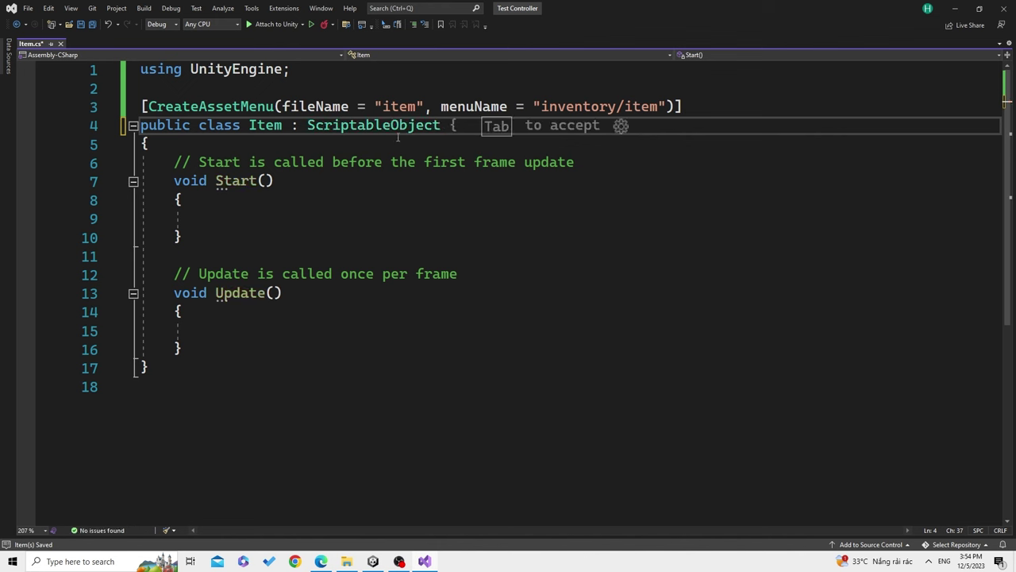
pyautogui.moveTo(181, 220); pyautogui.dragTo(174, 162)
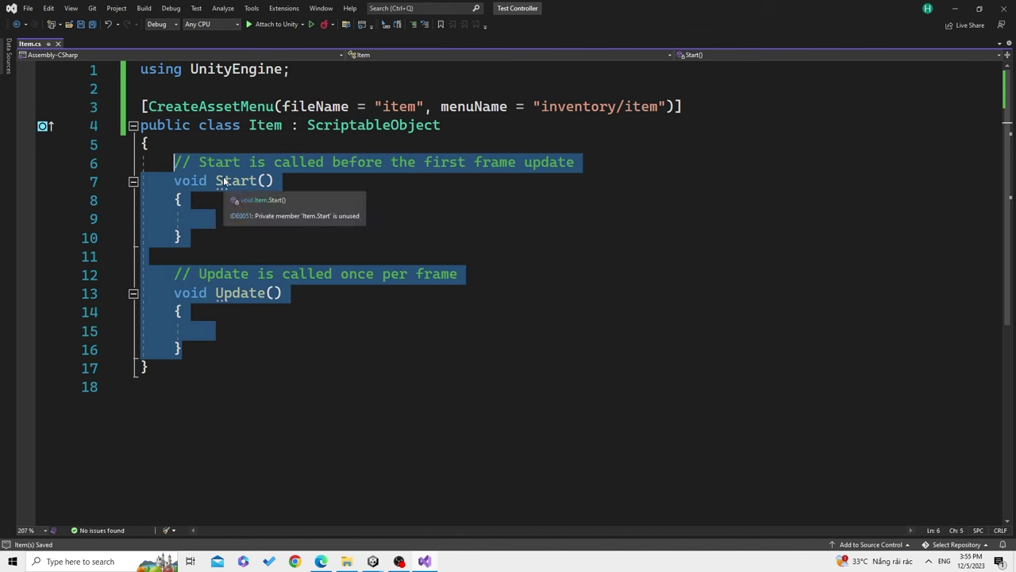
# Declare public int id and public string name fields in Item
pyautogui.write('public ')
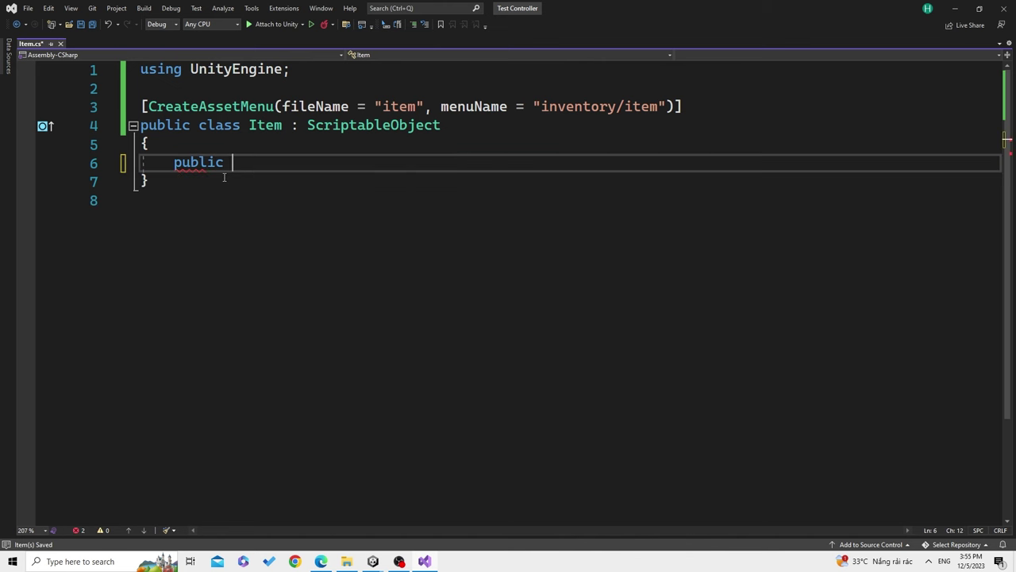
pyautogui.write('int')
pyautogui.press('BackSpace')
pyautogui.press('BackSpace')
pyautogui.press('BackSpace')
pyautogui.press('BackSpace')
pyautogui.write('str')
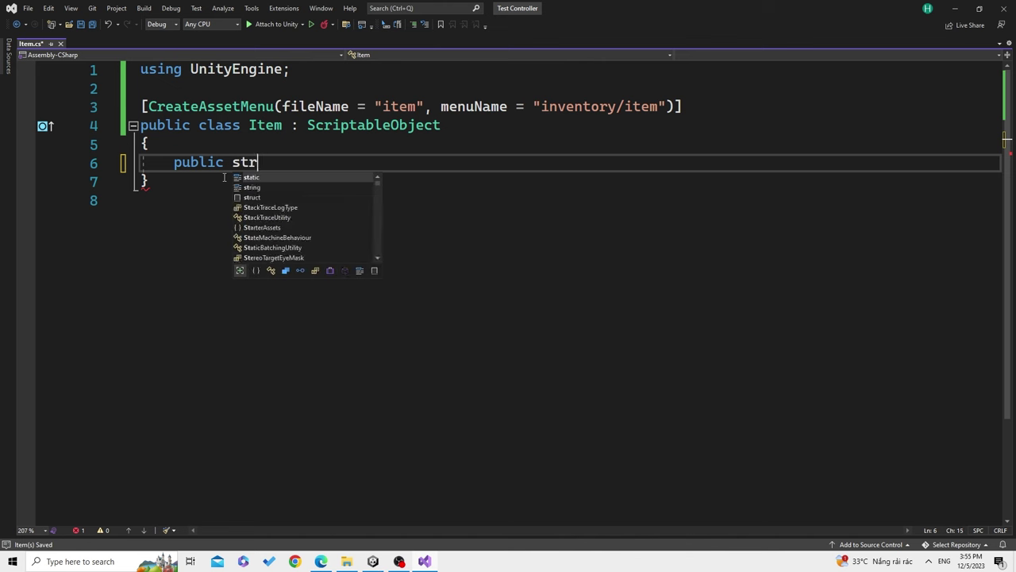
pyautogui.write('ing id;')
pyautogui.press('BackSpace')
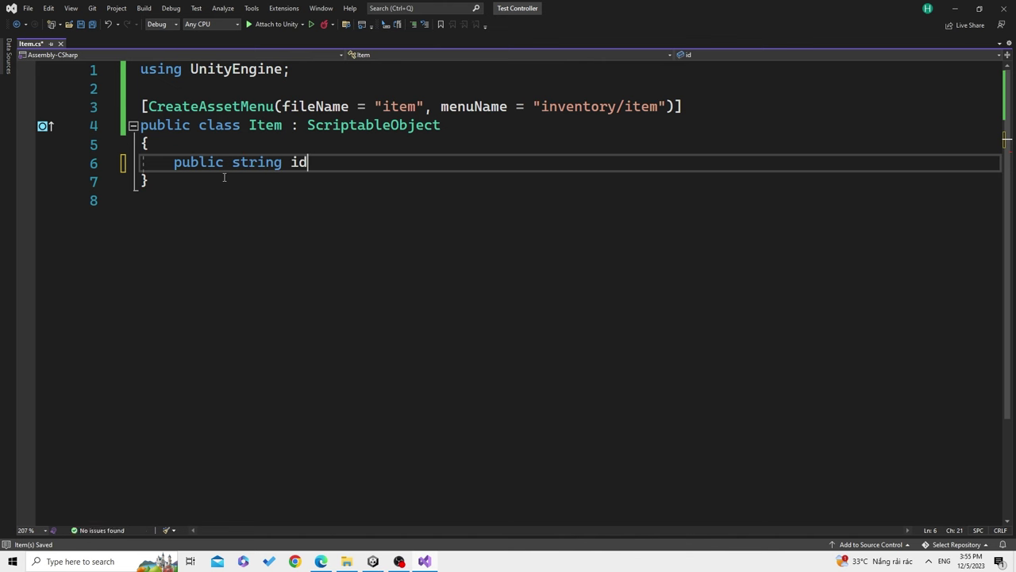
pyautogui.press('BackSpace')
pyautogui.press('BackSpace')
pyautogui.press('BackSpace')
pyautogui.press('BackSpace')
pyautogui.press('BackSpace')
pyautogui.press('BackSpace')
pyautogui.press('BackSpace')
pyautogui.write('ic')
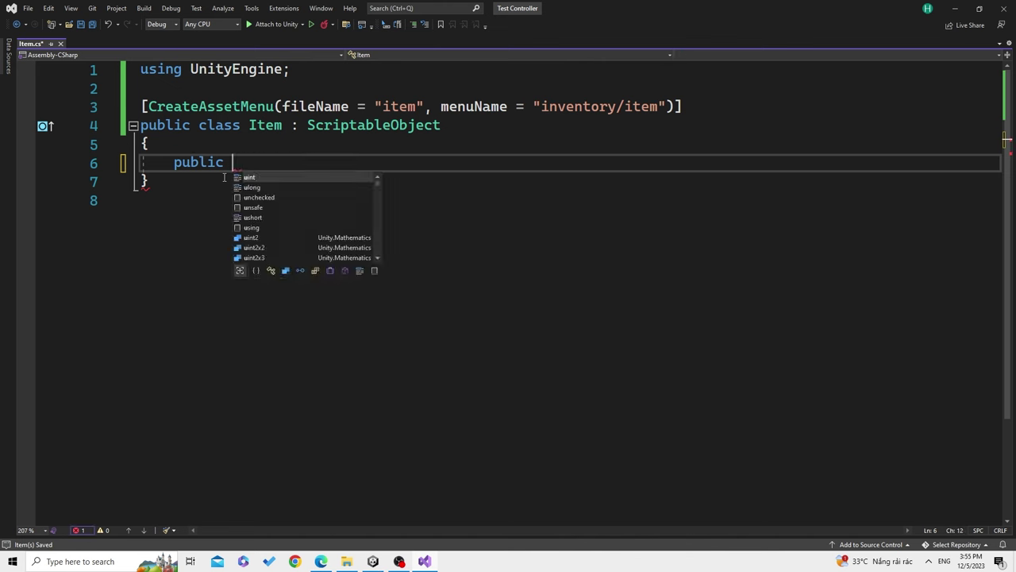
pyautogui.write('nt id;')
pyautogui.press('Return')
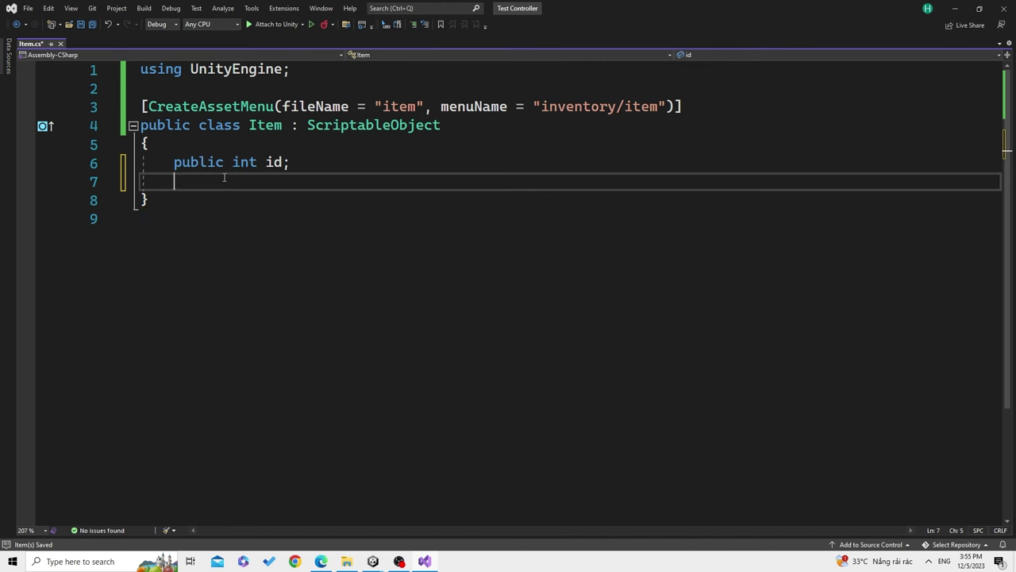
pyautogui.write('public s')
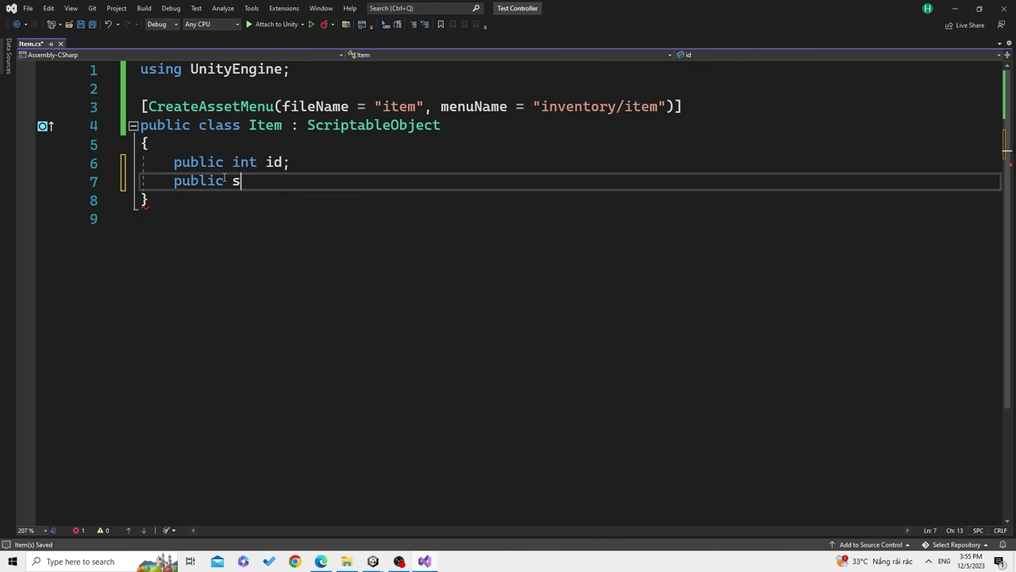
pyautogui.write('tring name;')
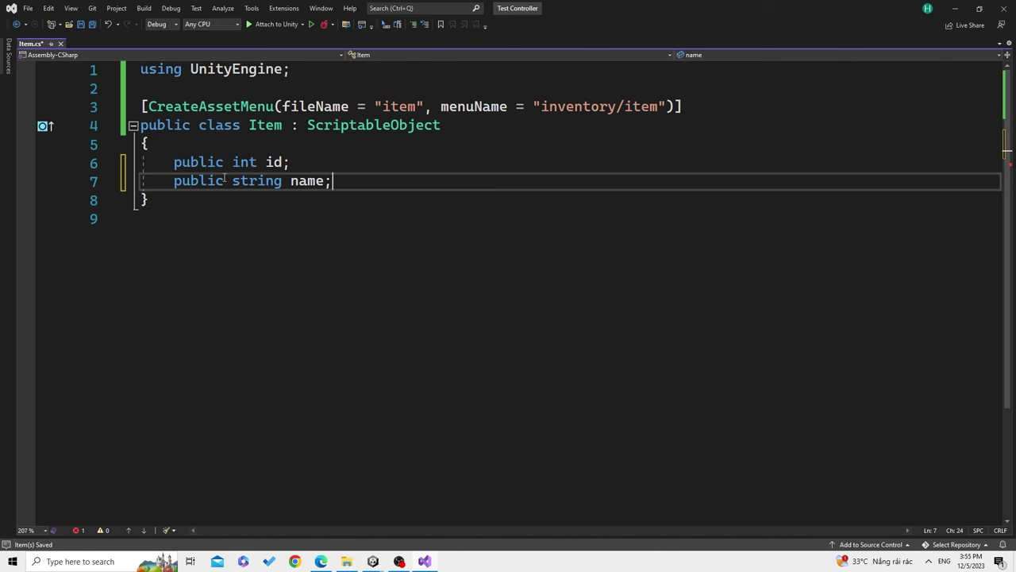
pyautogui.press('Return')
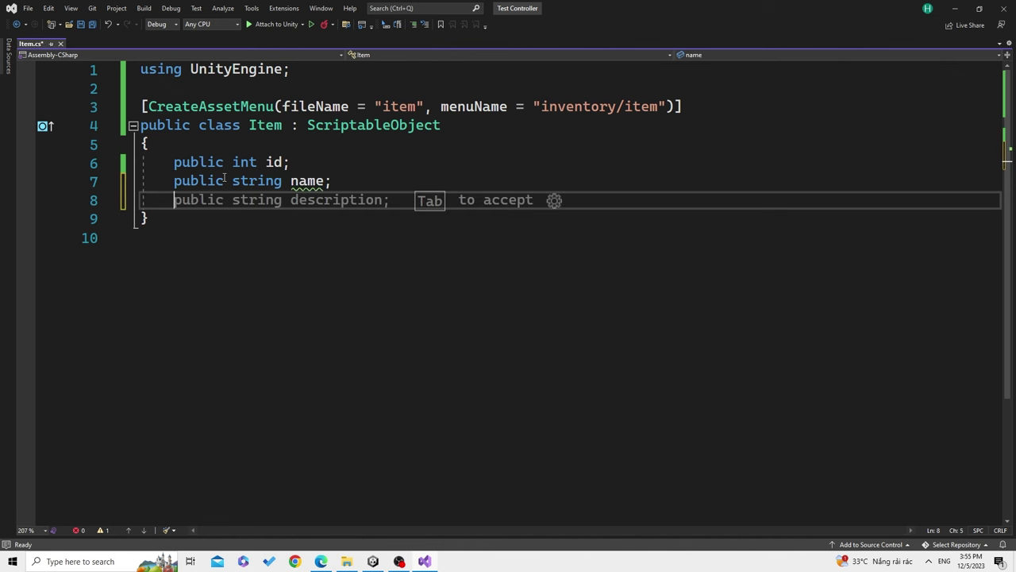
# Rename the name field to itemName and add a public int value field
pyautogui.click(291, 181)
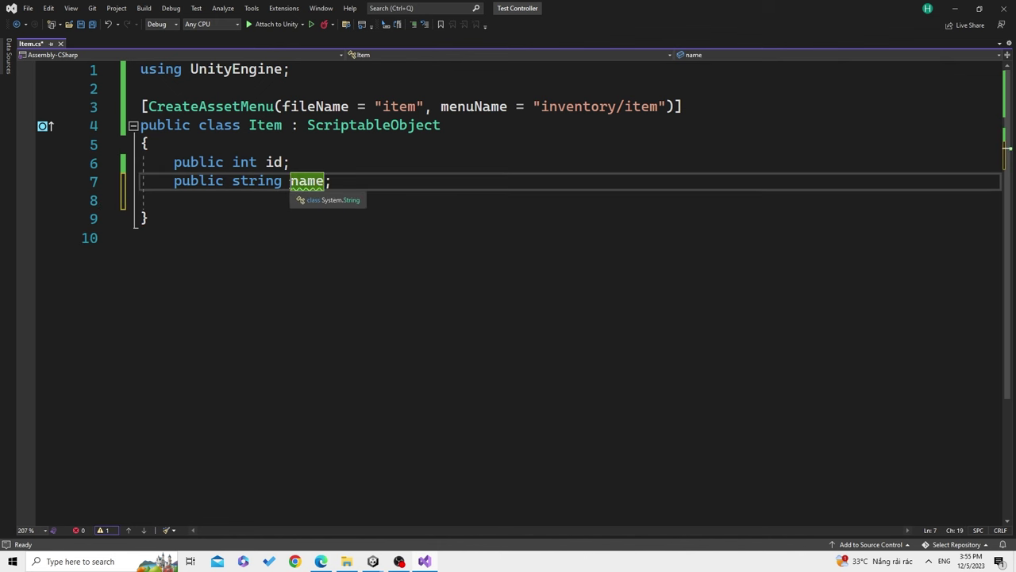
pyautogui.write('item')
pyautogui.press('Delete')
pyautogui.write('N')
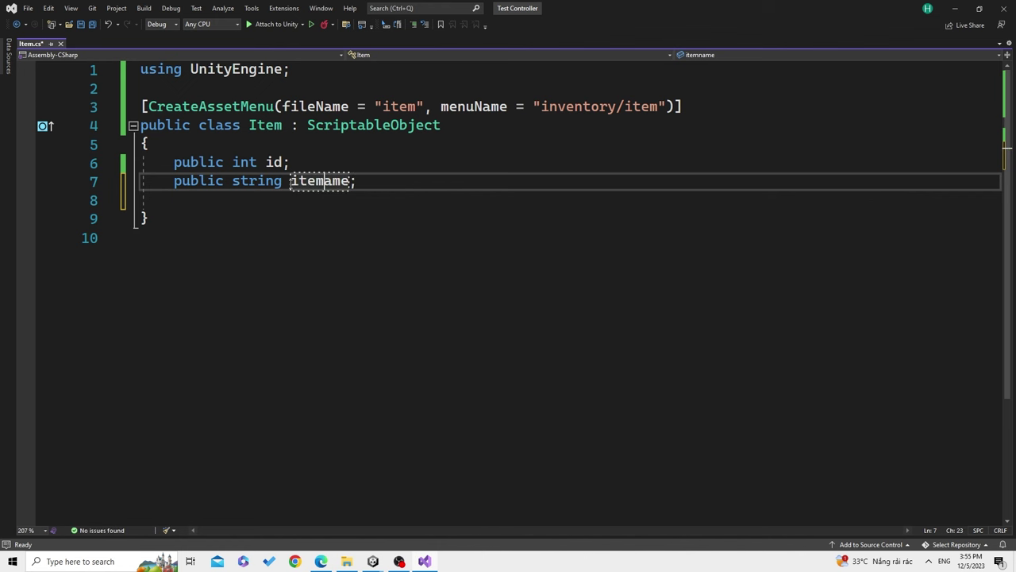
pyautogui.press('Down')
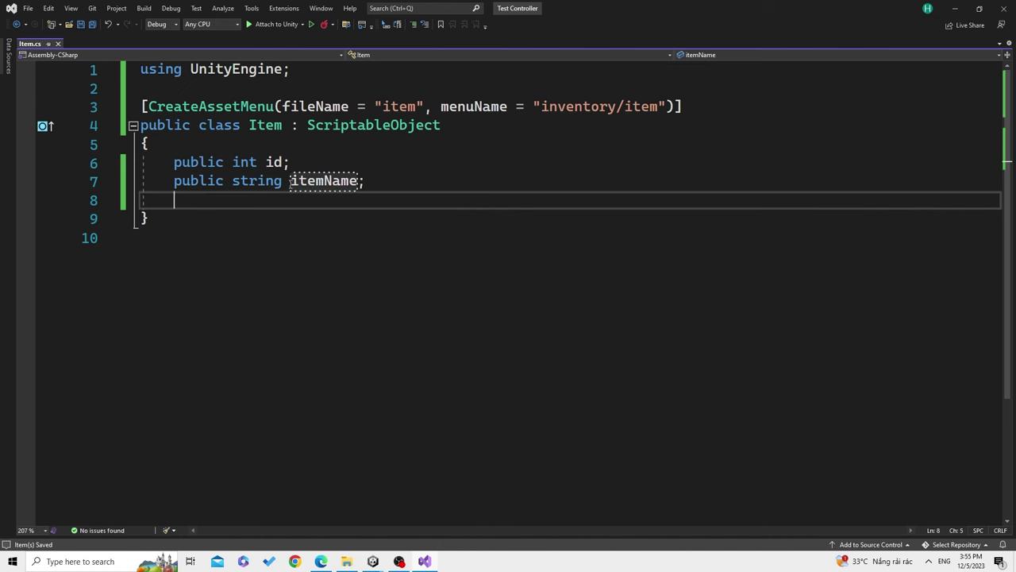
pyautogui.write('public i')
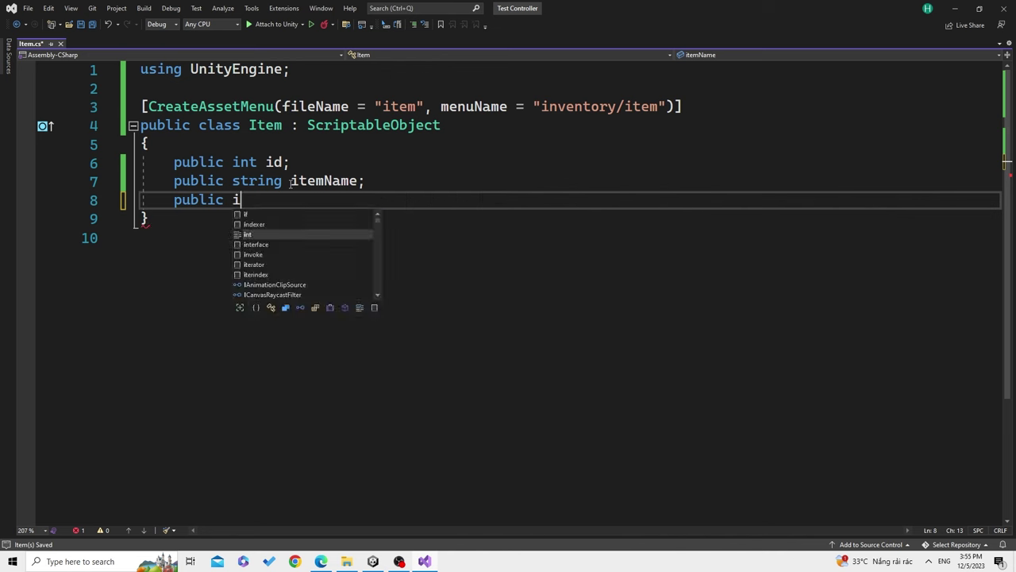
pyautogui.write('nt value;')
pyautogui.click(316, 181)
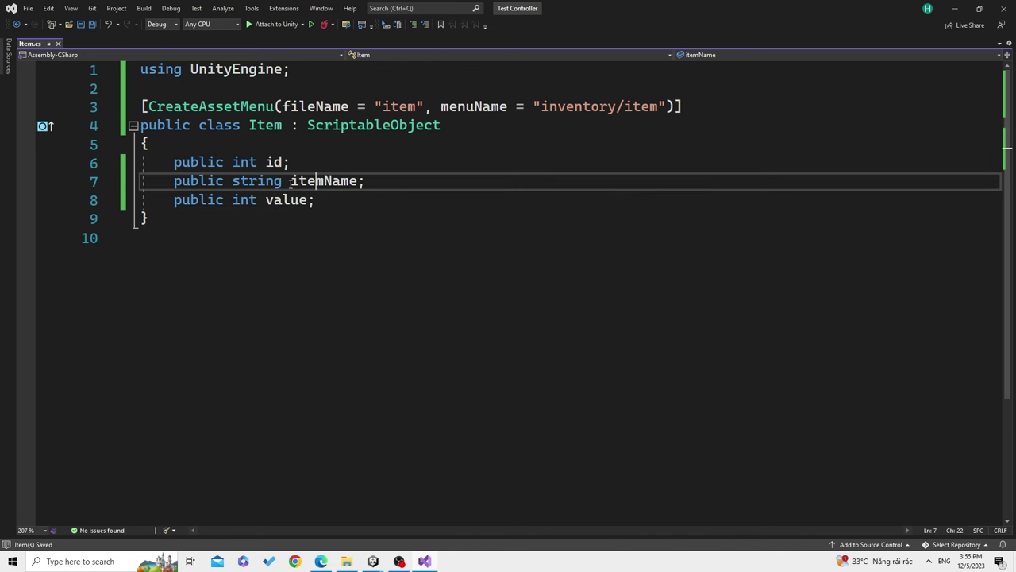
pyautogui.press('Down')
pyautogui.press('Return')
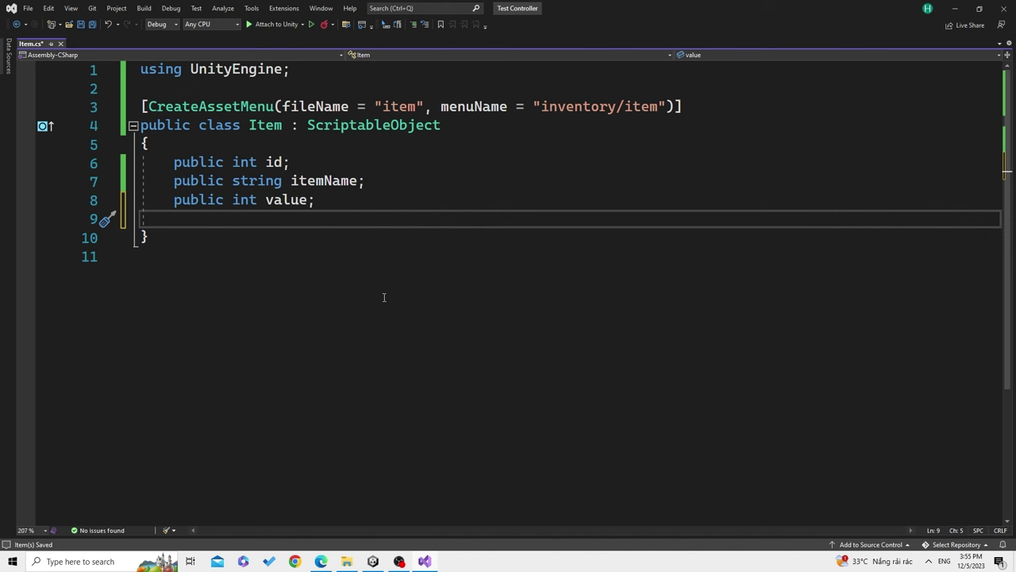
# Add a public Sprite image field on the line below value
pyautogui.moveTo(315, 200); pyautogui.dragTo(173, 200)
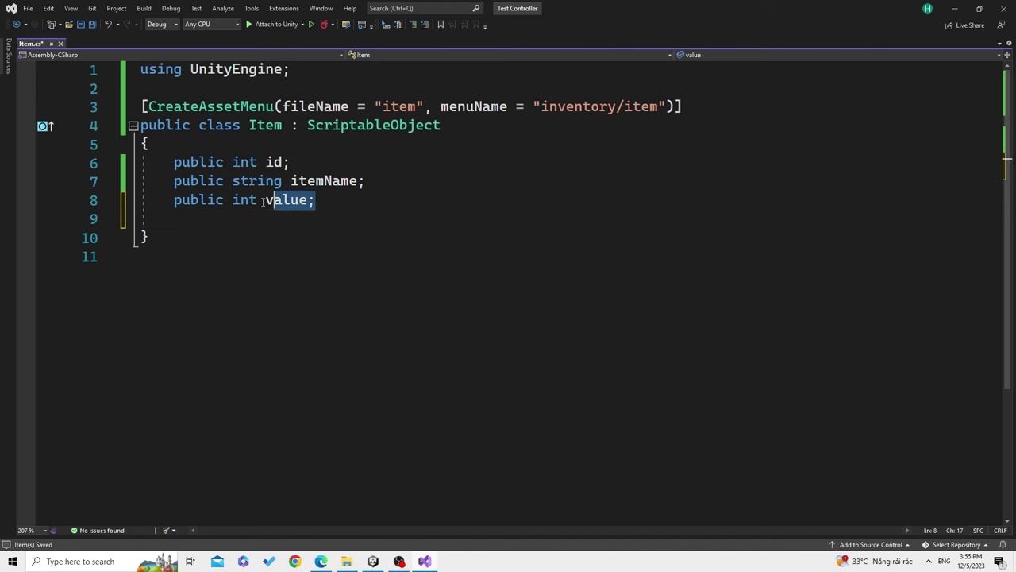
pyautogui.click(190, 222)
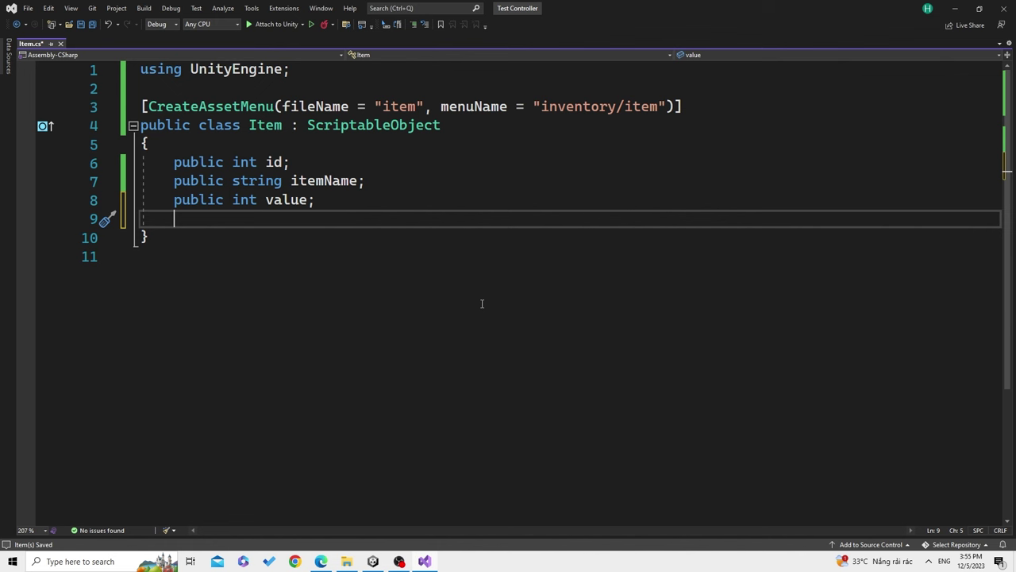
pyautogui.write('public sp')
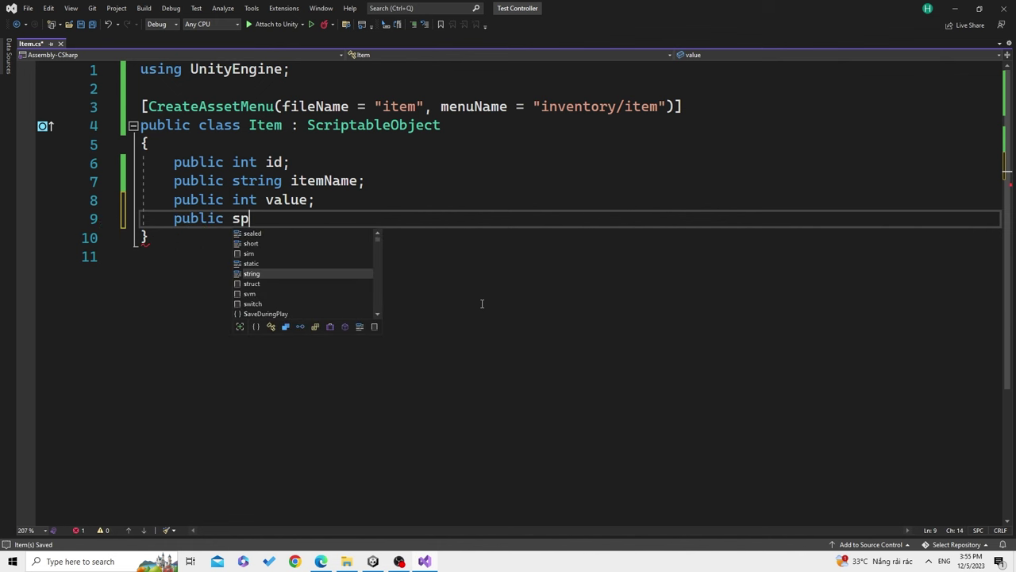
pyautogui.write('ri')
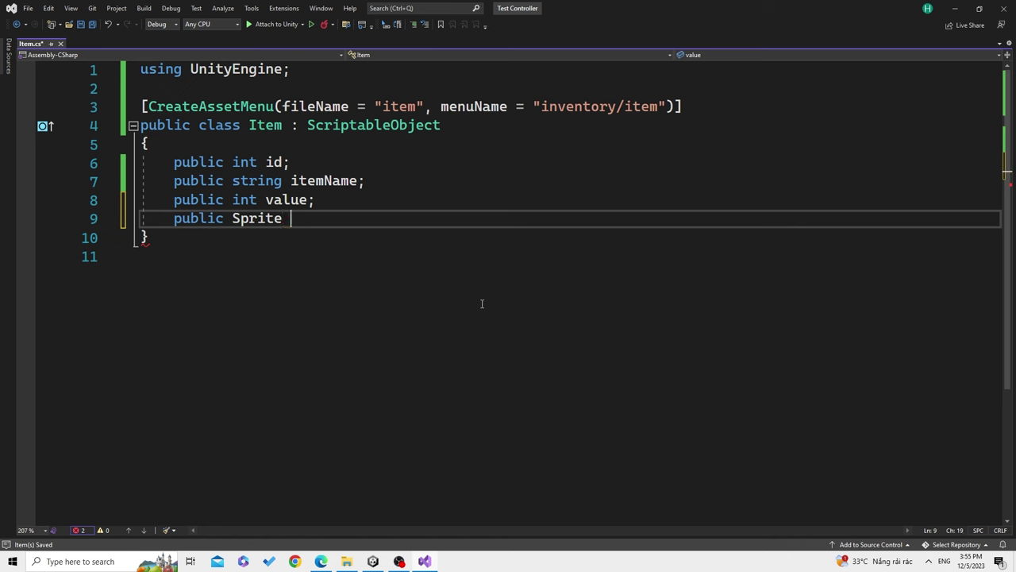
pyautogui.write(' image;')
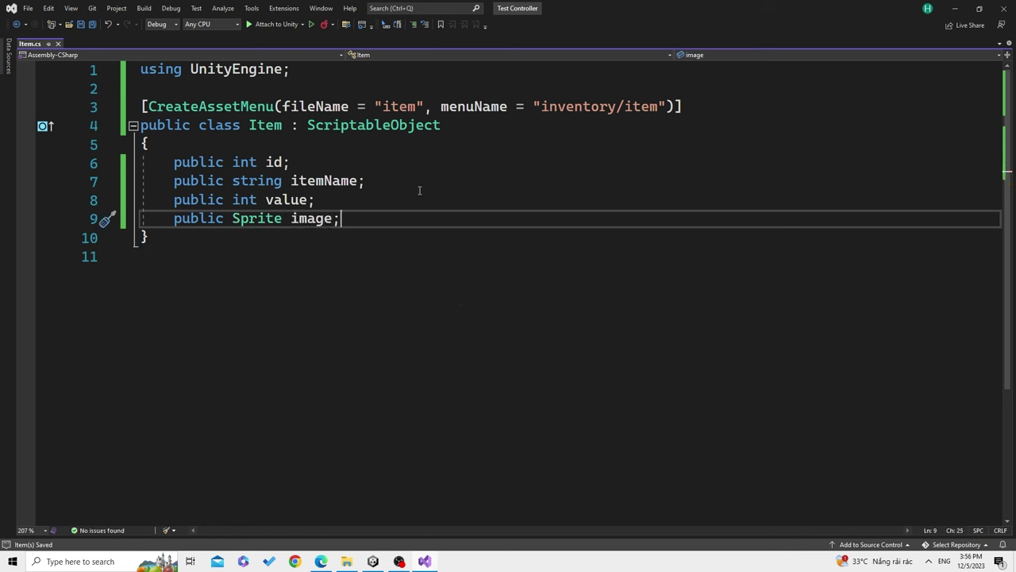
pyautogui.click(372, 561)
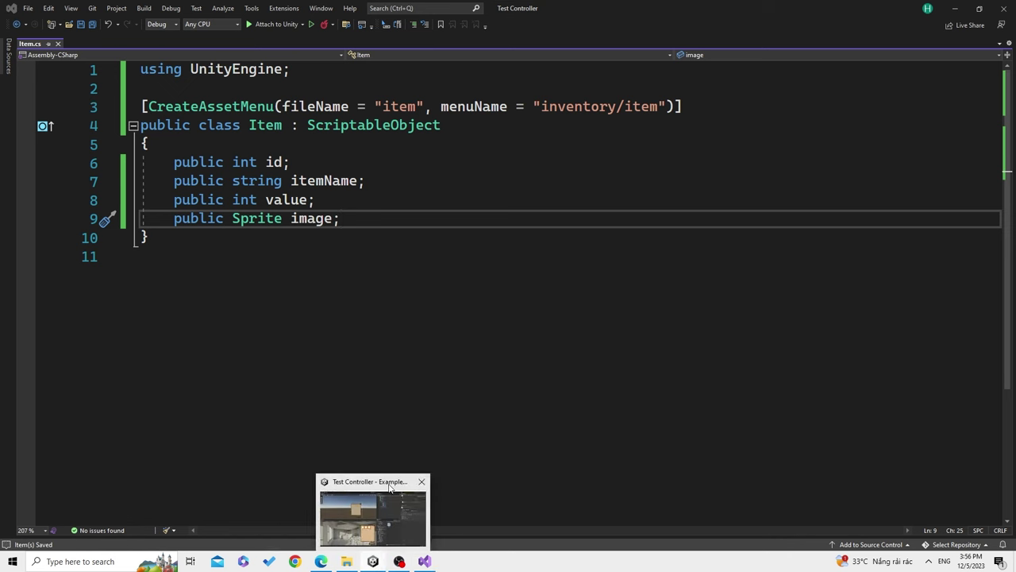
# Back in Unity, create a folder named ScriptObject inside InventoryAssets
pyautogui.click(386, 512)
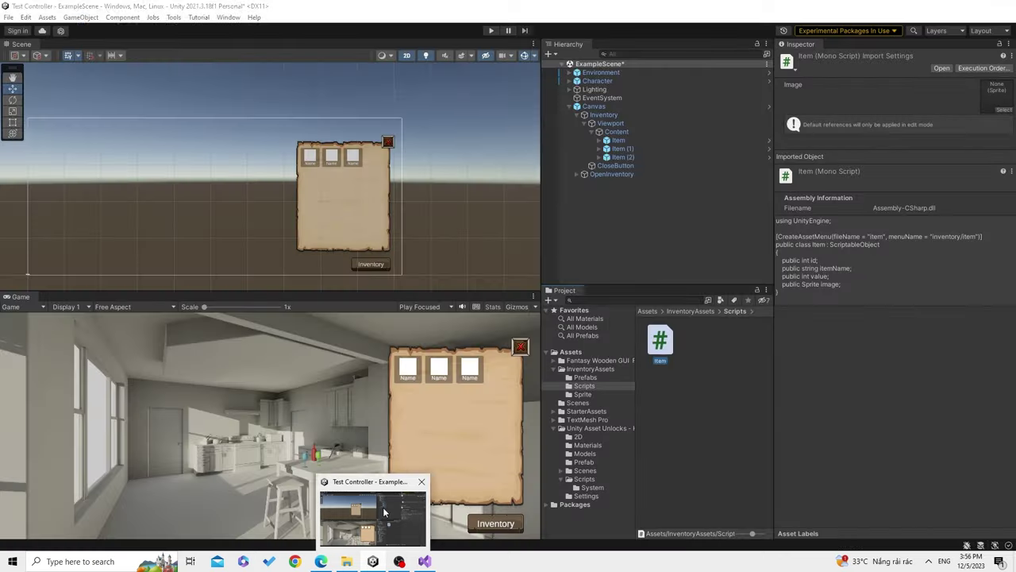
pyautogui.click(705, 348)
pyautogui.click(594, 369)
pyautogui.rightClick(596, 370)
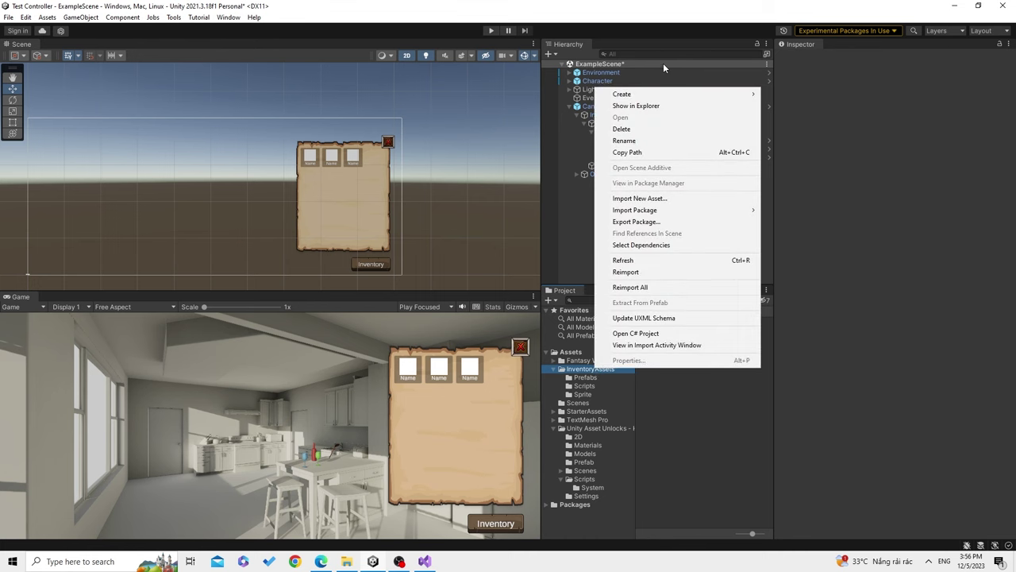
pyautogui.moveTo(647, 97)
pyautogui.click(804, 40)
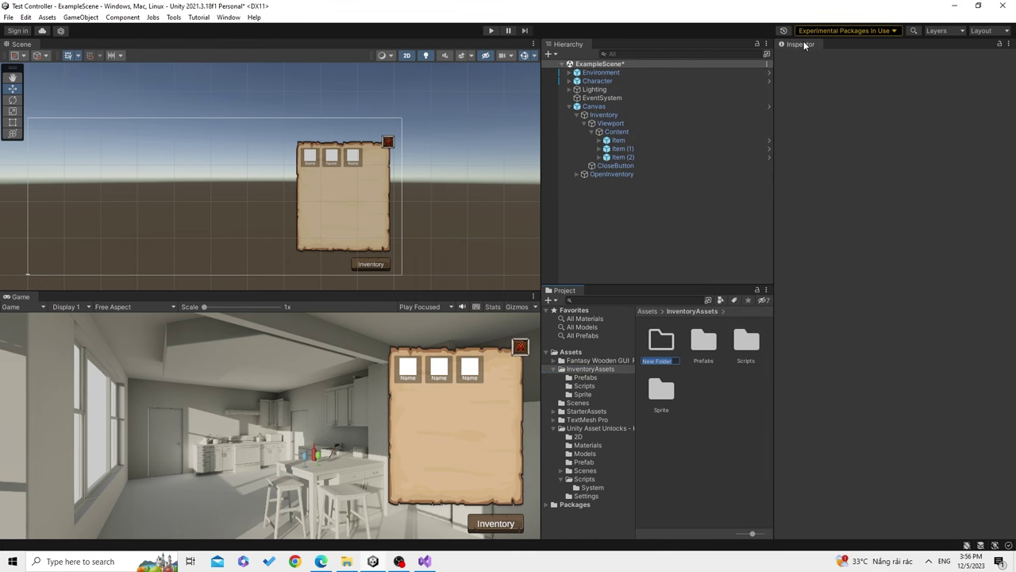
pyautogui.write('ScriptObject')
pyautogui.press('Return')
# Open ScriptObject and create a new asset via Create > inventory > item
pyautogui.doubleClick(710, 343)
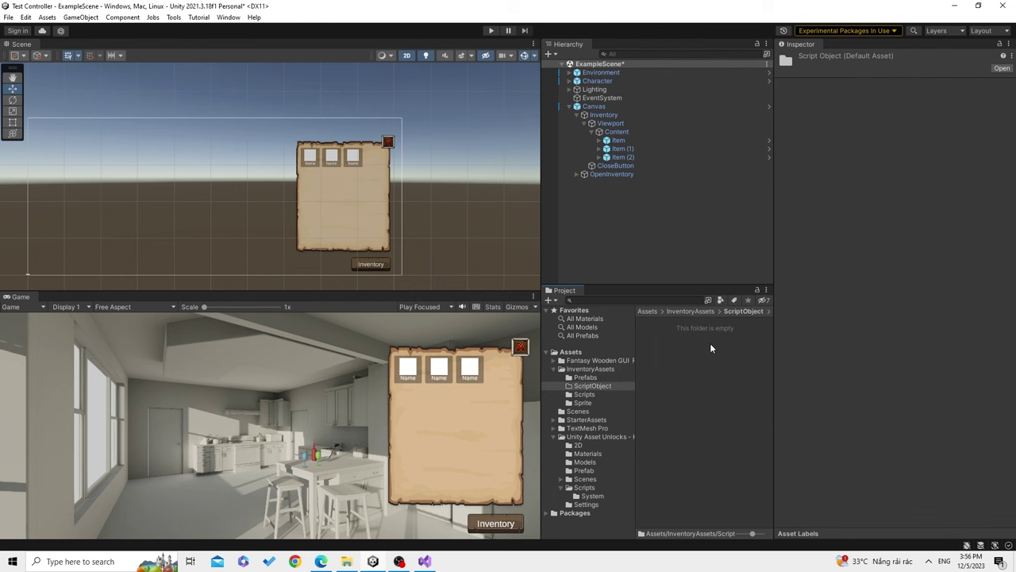
pyautogui.rightClick(703, 390)
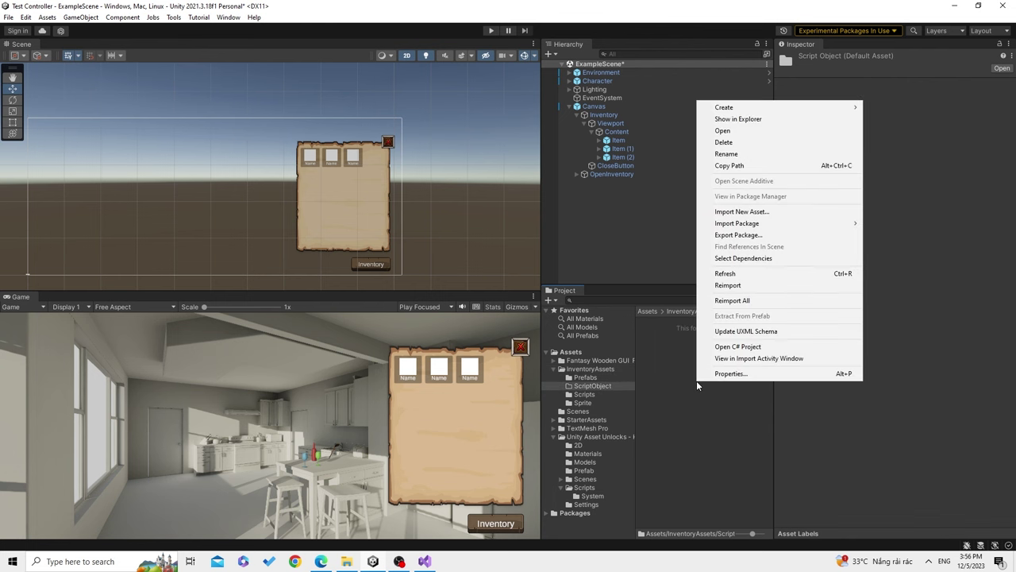
pyautogui.moveTo(725, 111)
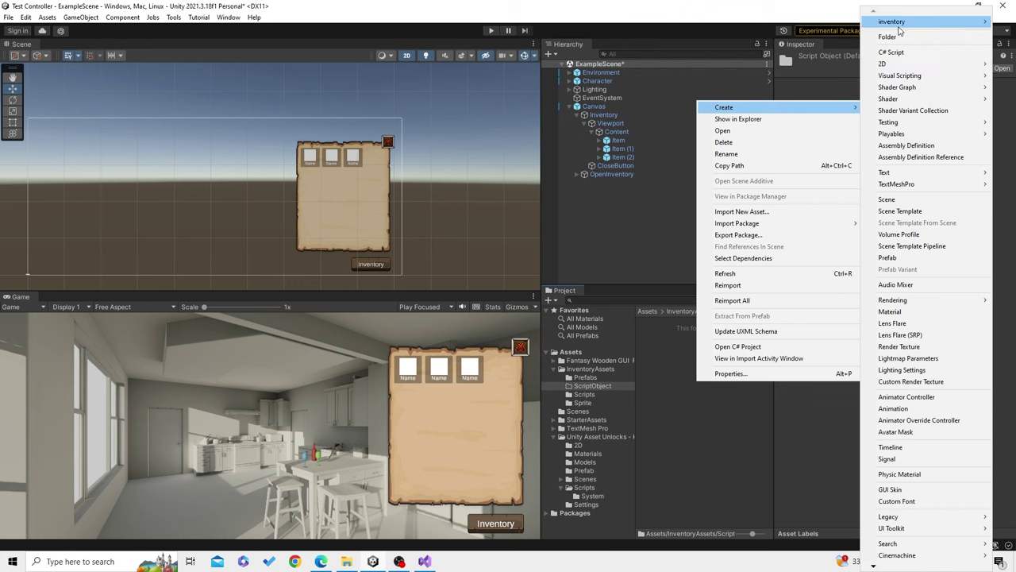
pyautogui.moveTo(901, 30)
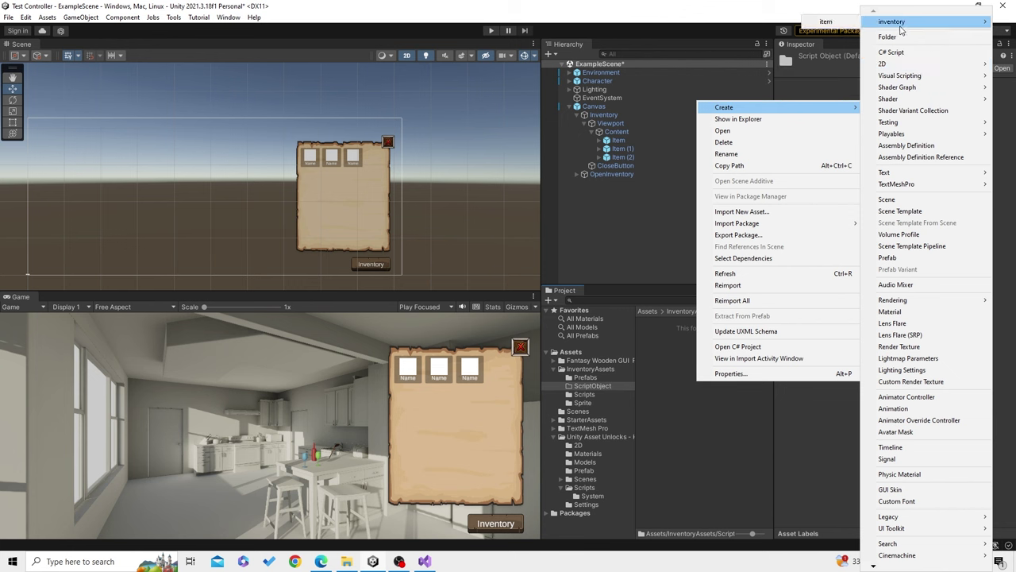
pyautogui.click(824, 22)
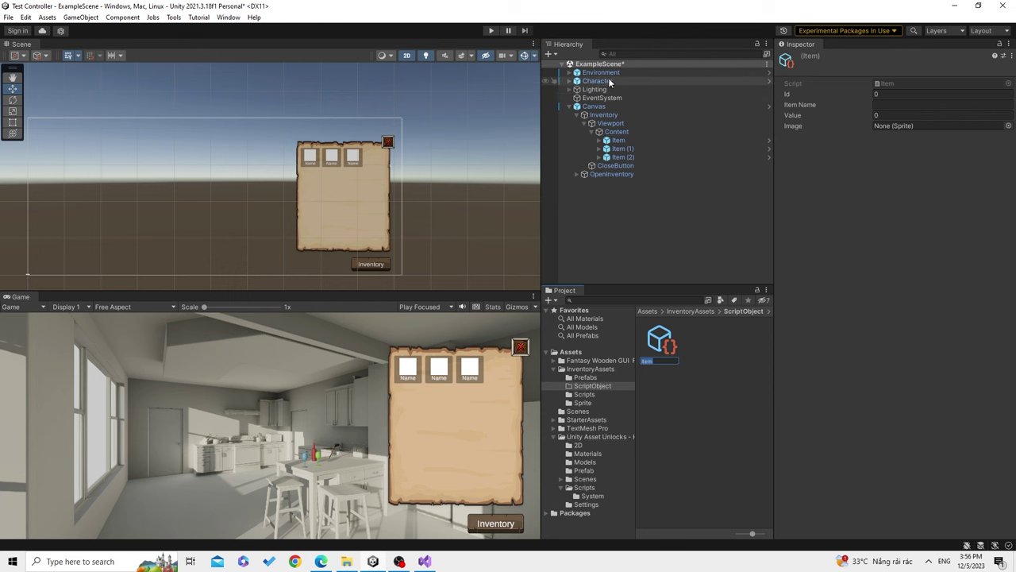
# Keep the new item asset's name and expand Environment to list its children
pyautogui.press('Return')
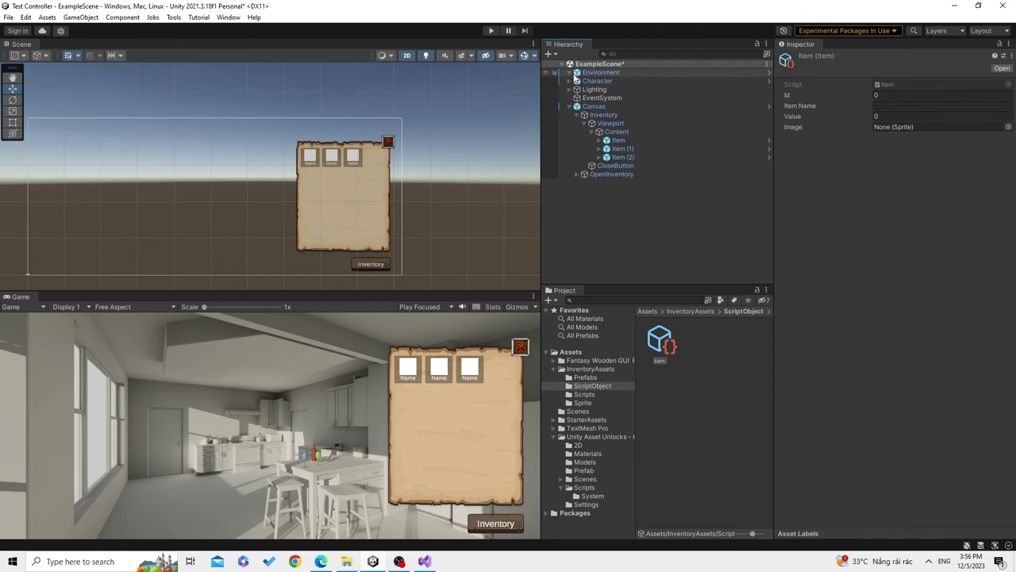
pyautogui.click(573, 73)
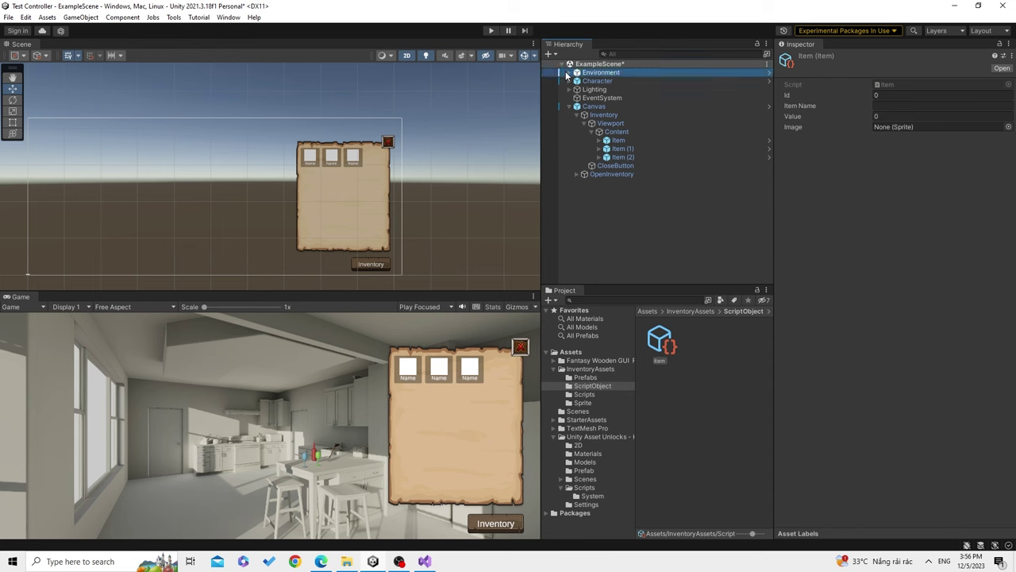
pyautogui.click(569, 72)
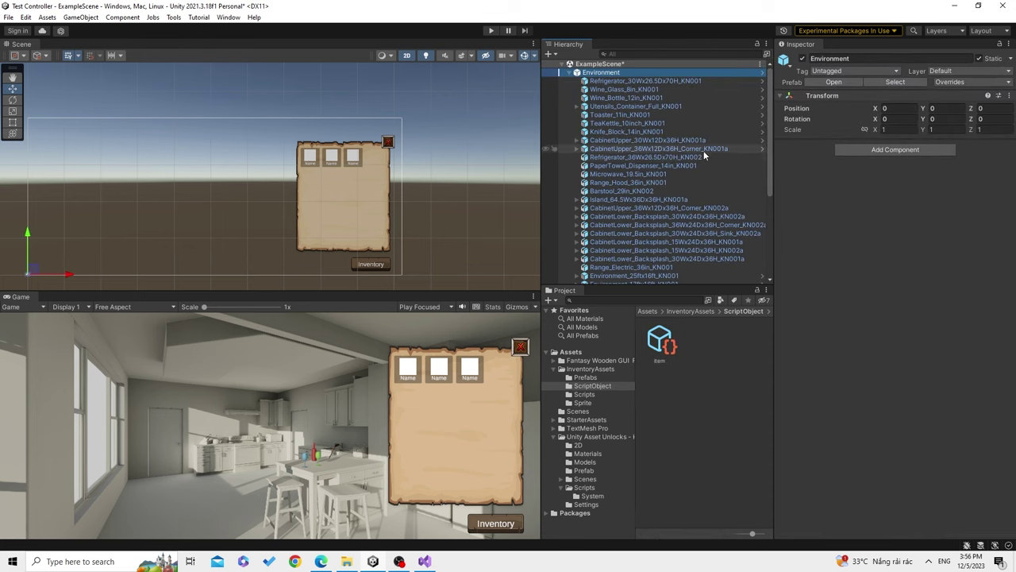
# Frame Range_Hood and view the kitchen in 3D perspective with nothing selected
pyautogui.doubleClick(661, 186)
pyautogui.scroll(-5, 394, 203)
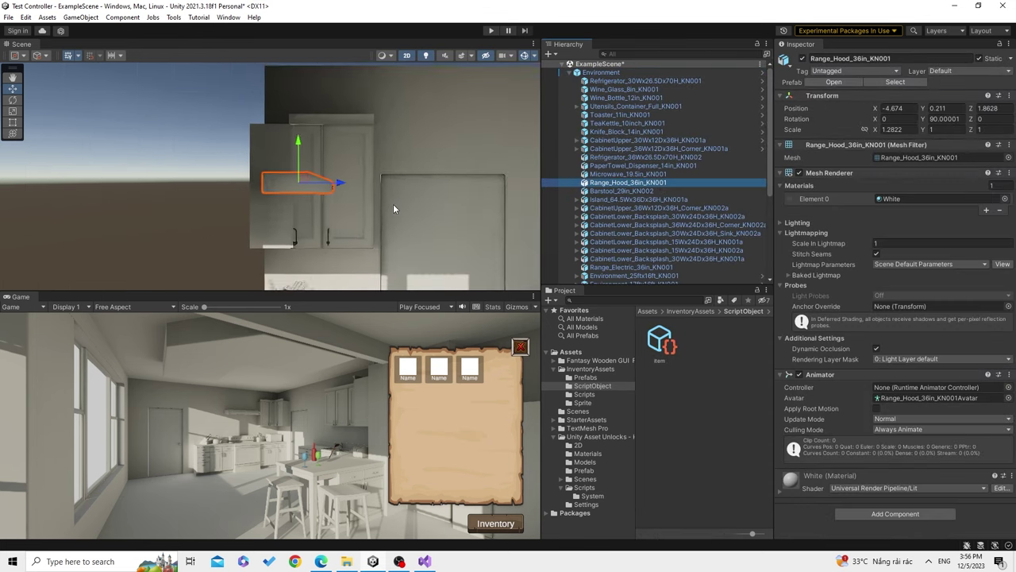
pyautogui.moveTo(395, 208); pyautogui.dragTo(430, 38, button='right')
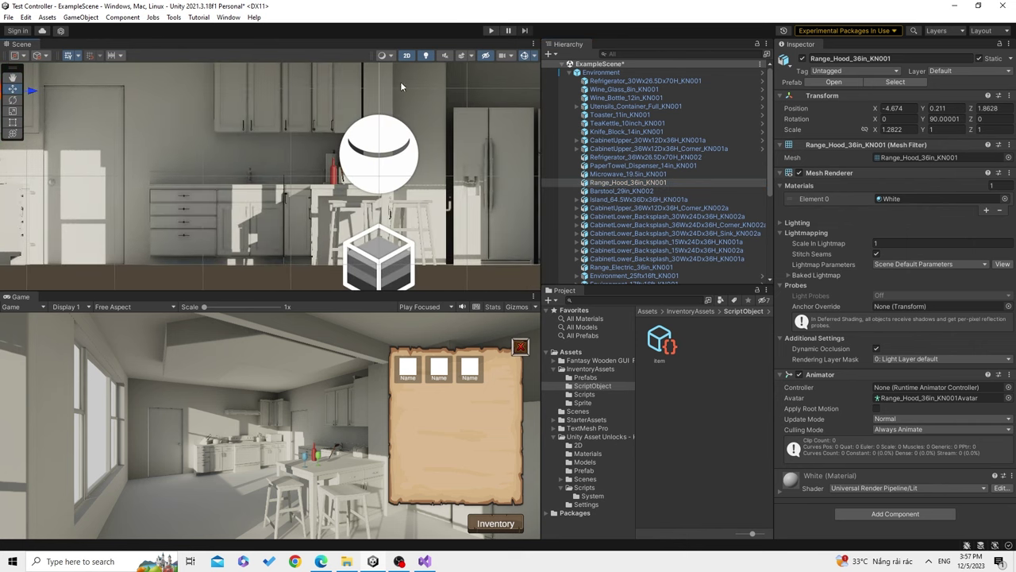
pyautogui.click(407, 55)
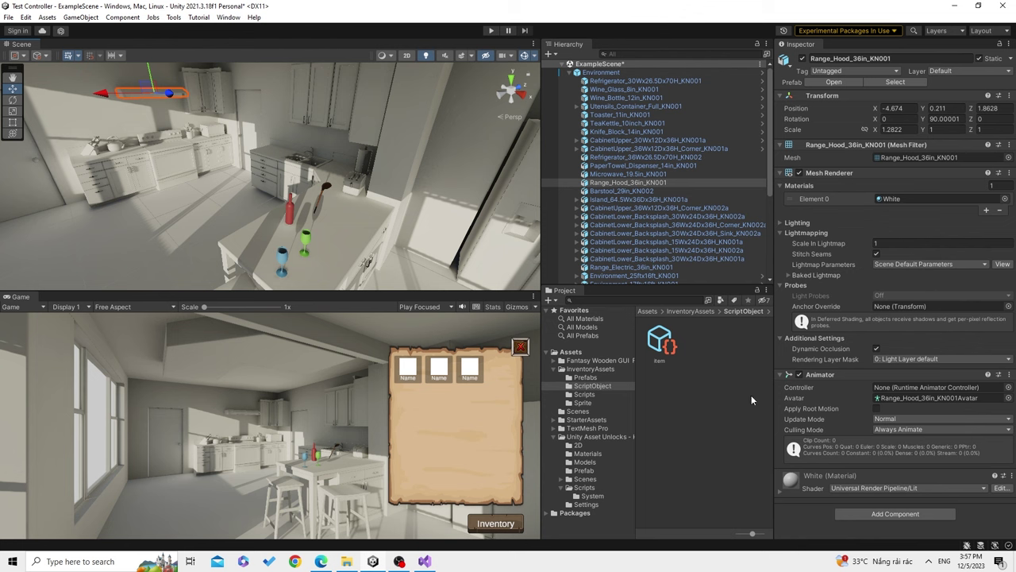
pyautogui.click(732, 368)
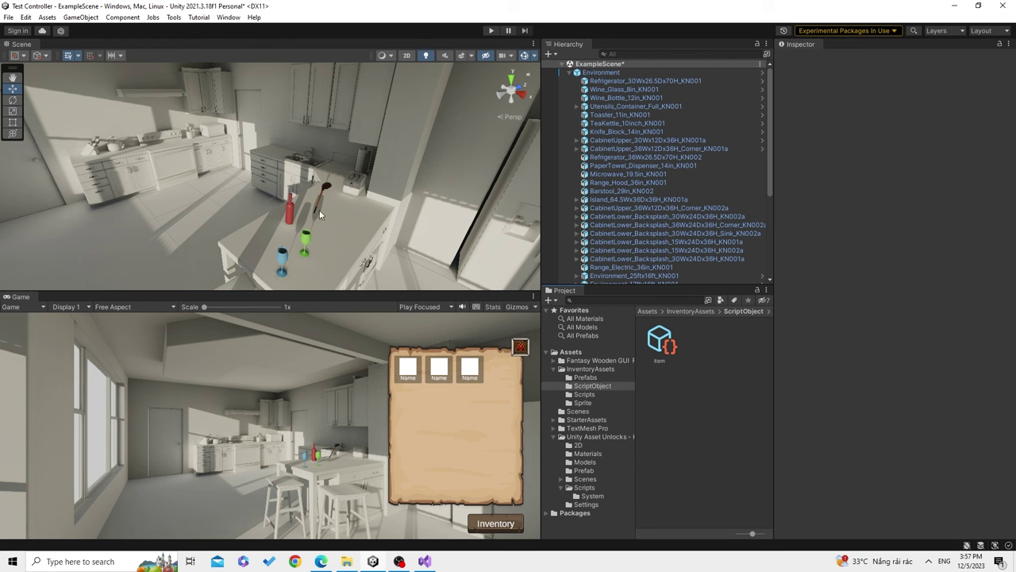
# Rename the selected item asset to RedWine
pyautogui.click(669, 330)
pyautogui.press('F2')
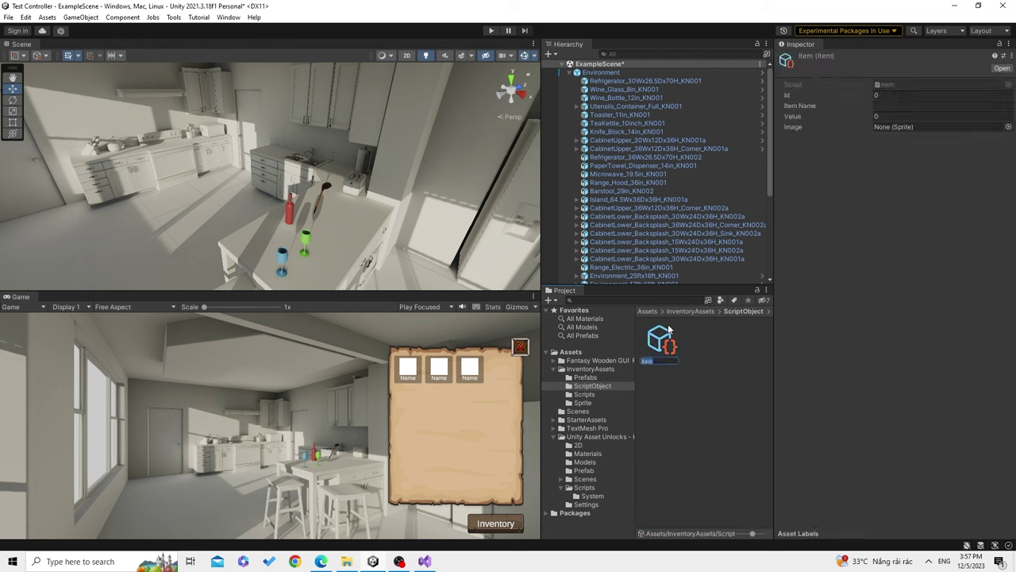
pyautogui.press('BackSpace')
pyautogui.write('edWine')
pyautogui.press('Return')
# Duplicate it into copies named BlueGlass and GreenGlass
pyautogui.hotkey('ctrl', 'd')
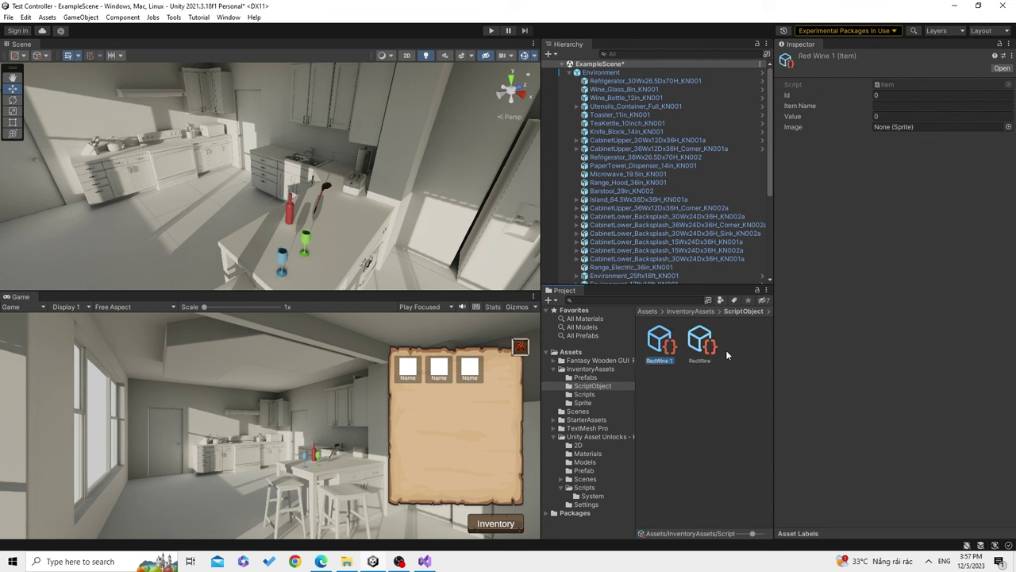
pyautogui.press('F2')
pyautogui.press('BackSpace')
pyautogui.write('BlueGlass')
pyautogui.press('Return')
pyautogui.hotkey('ctrl', 'd')
pyautogui.write('GreenGlass')
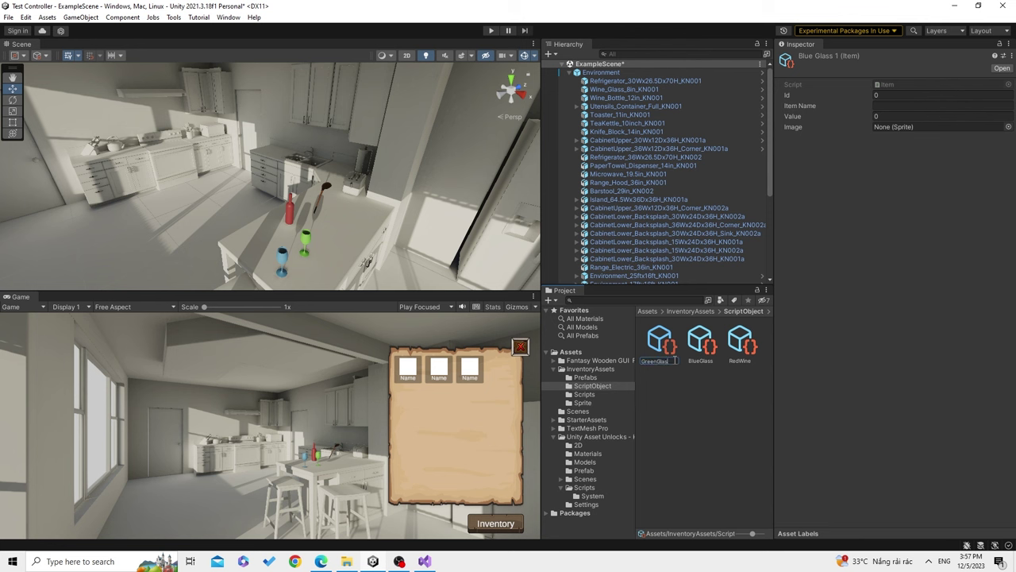
pyautogui.press('Return')
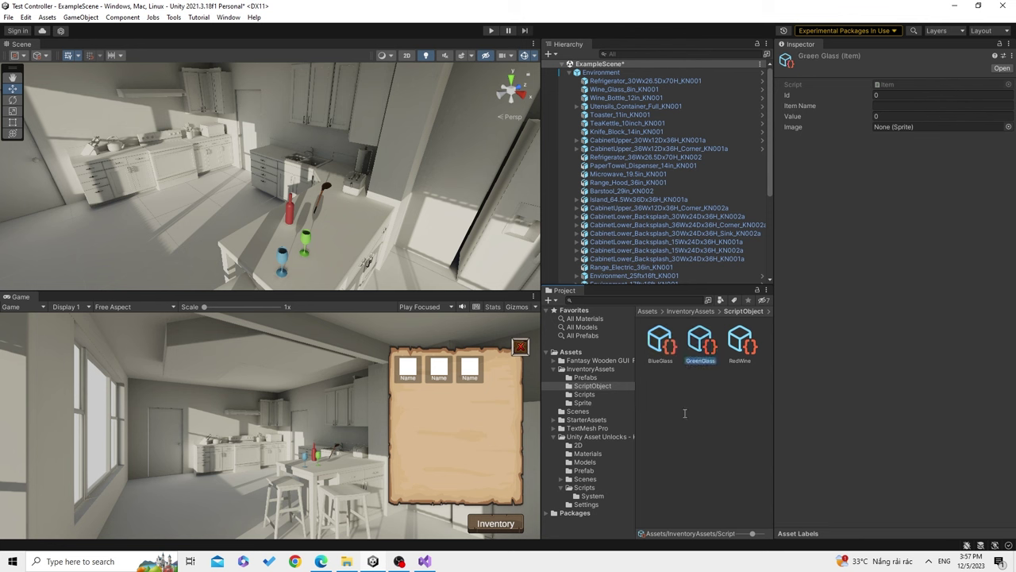
# Duplicate GreenGlass and rename the copy Spoon
pyautogui.hotkey('ctrl', 'd')
pyautogui.press('F2')
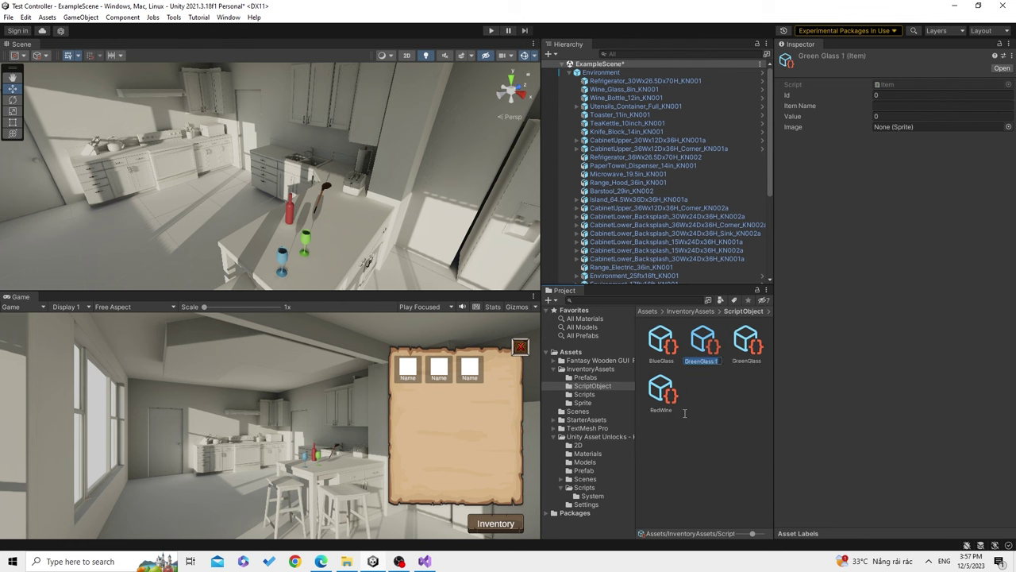
pyautogui.write('PA')
pyautogui.press('Return')
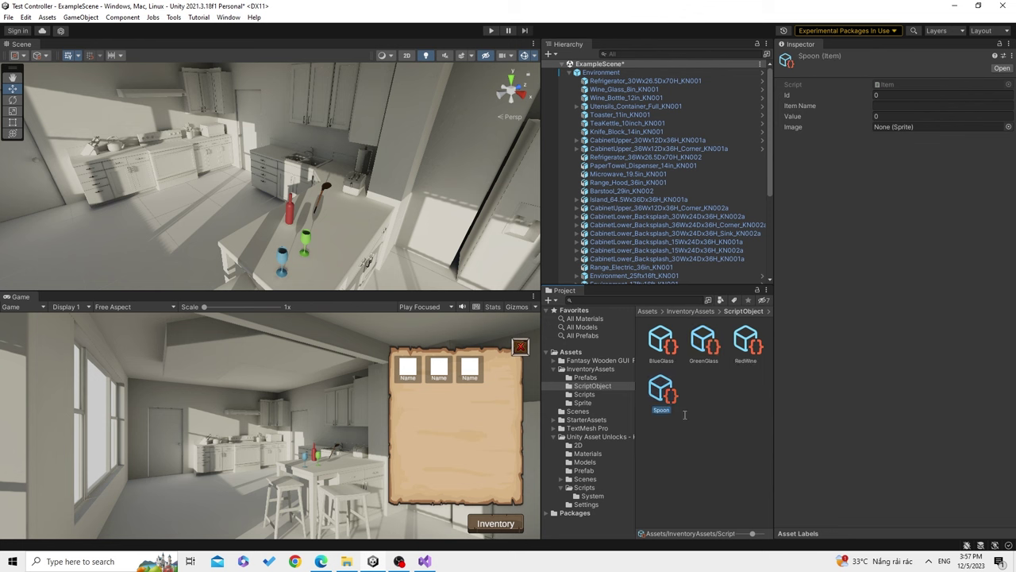
# Set the Green Glass item's Id to 1 and the Spoon item's Id to 3
pyautogui.click(685, 413)
pyautogui.click(660, 349)
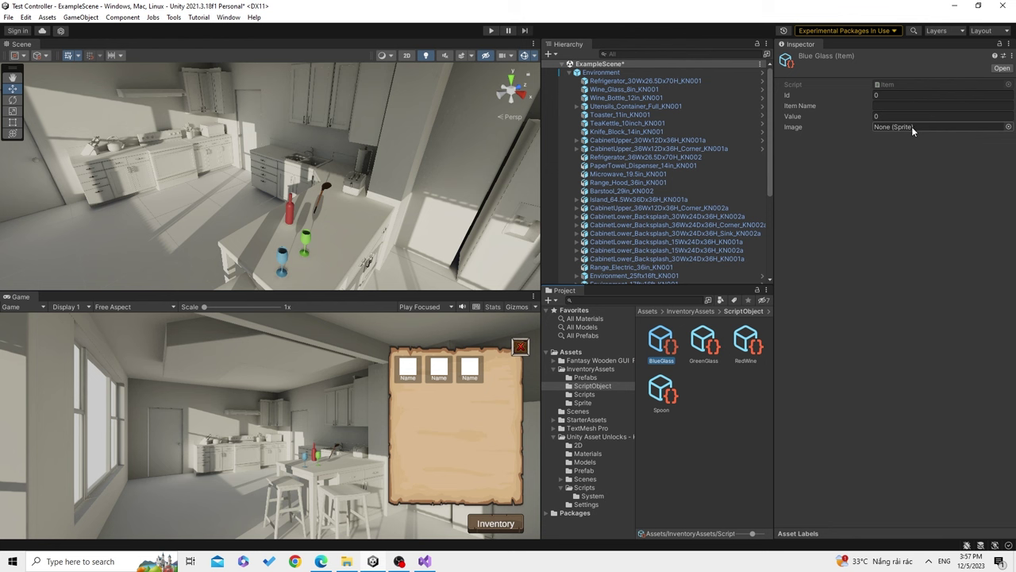
pyautogui.click(660, 406)
pyautogui.click(658, 354)
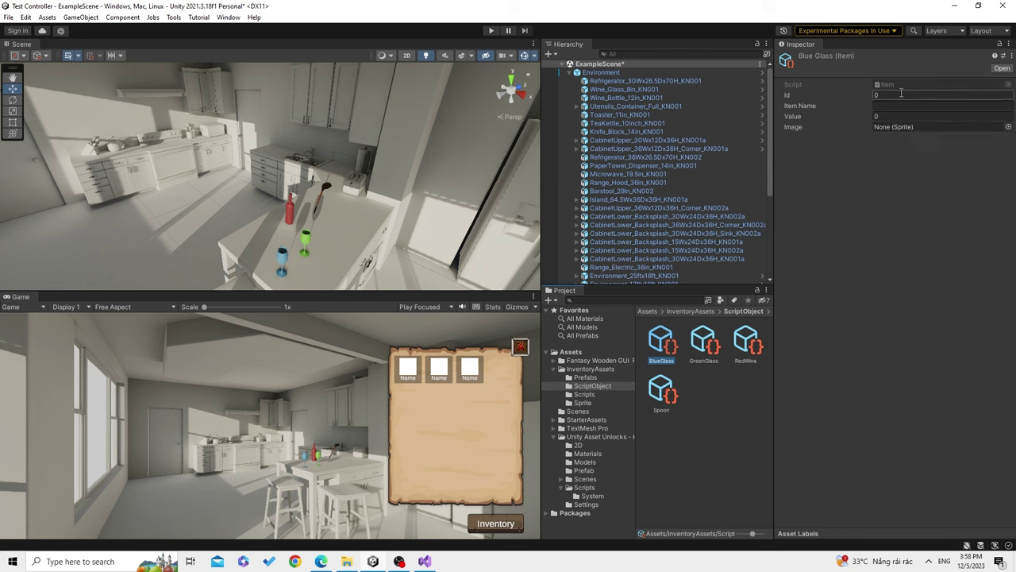
pyautogui.click(714, 340)
pyautogui.click(876, 94)
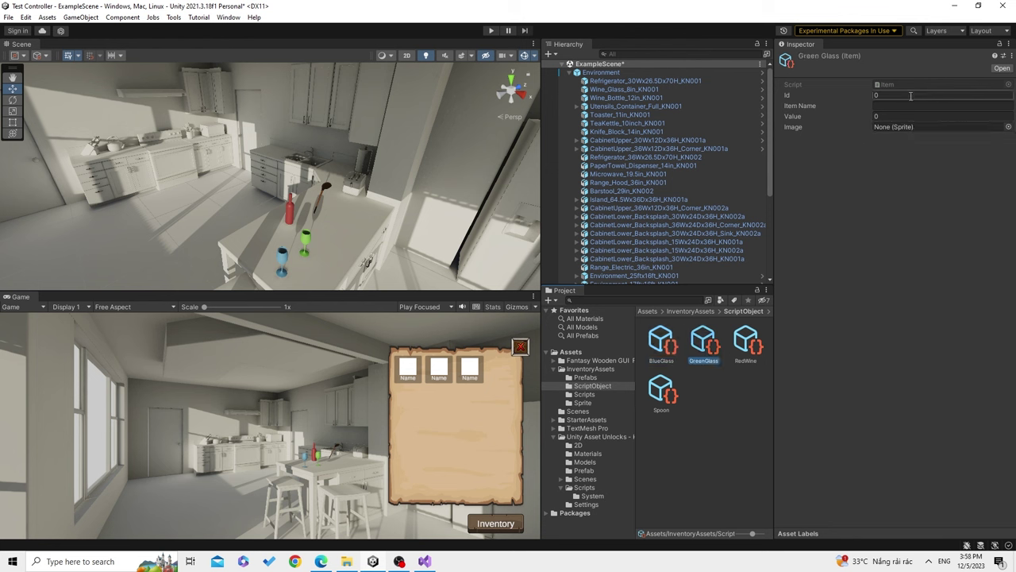
pyautogui.write('1')
pyautogui.click(747, 338)
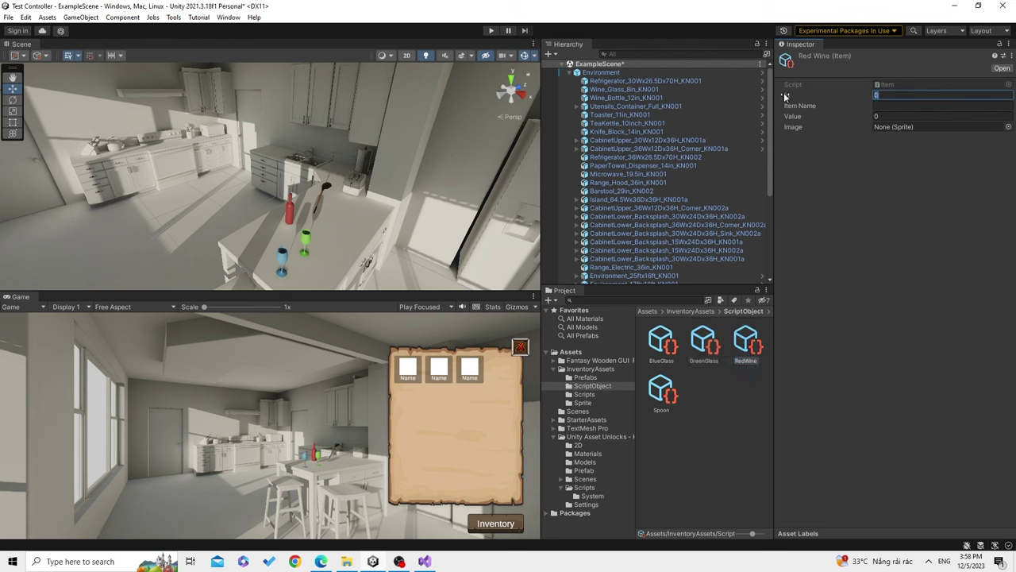
pyautogui.click(661, 387)
pyautogui.click(876, 95)
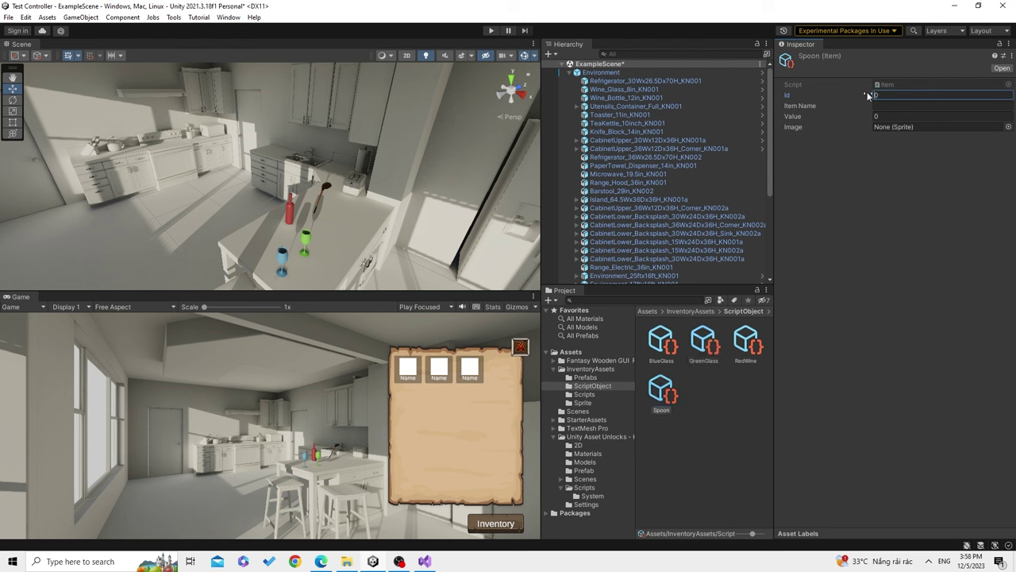
pyautogui.write('3')
pyautogui.click(662, 343)
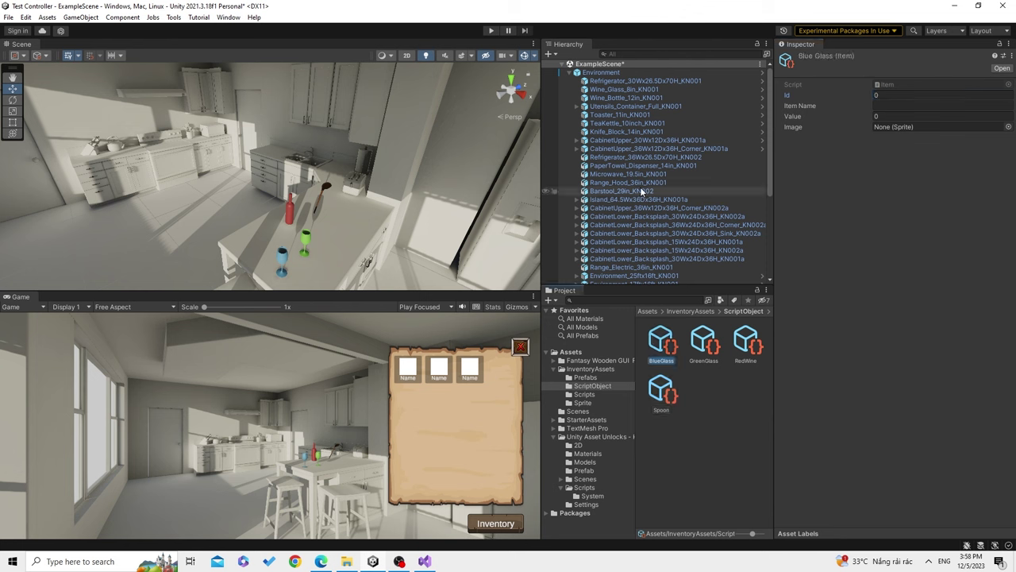
# Collapse Environment, frame the inventory Item slot in 2D view and expand its children
pyautogui.click(570, 73)
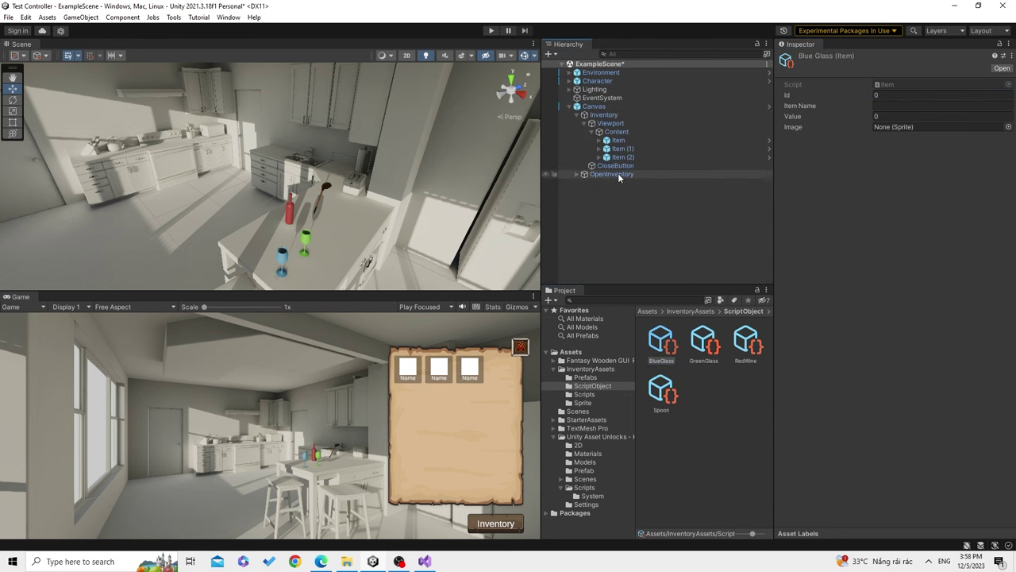
pyautogui.doubleClick(633, 141)
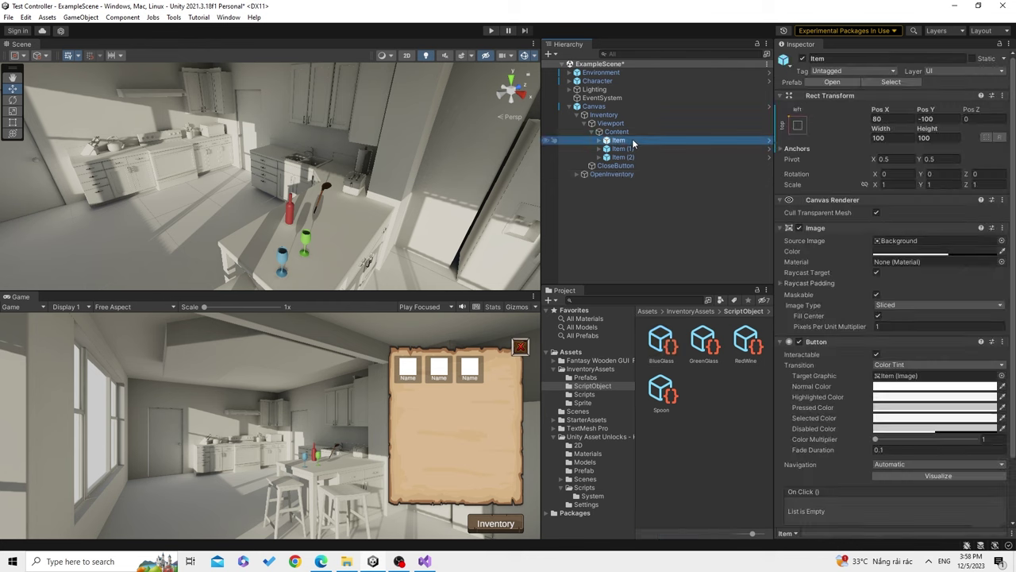
pyautogui.click(406, 54)
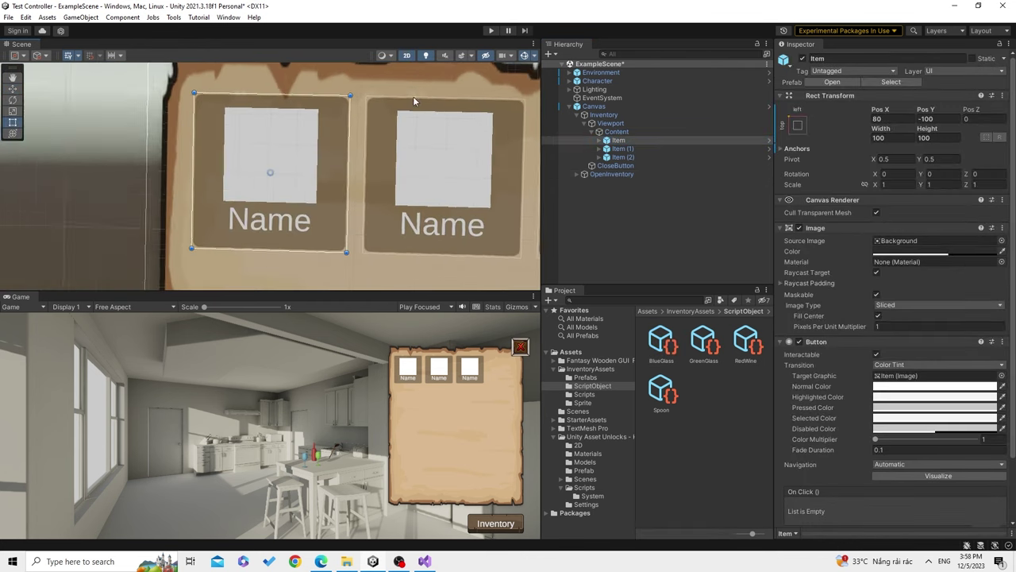
pyautogui.scroll(-2, 366, 174)
pyautogui.scroll(-1, 329, 151)
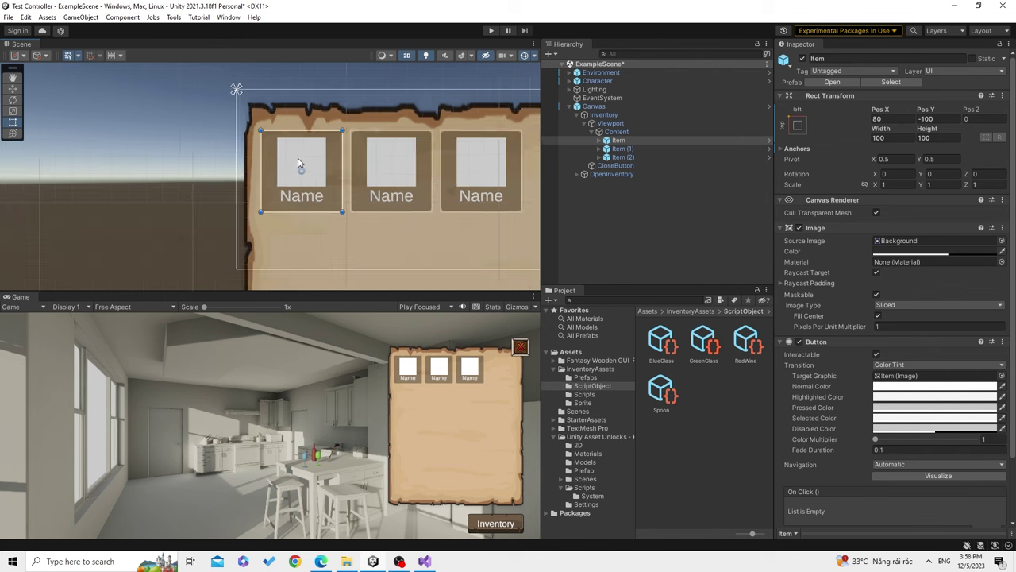
pyautogui.scroll(-1, 331, 128)
pyautogui.click(600, 140)
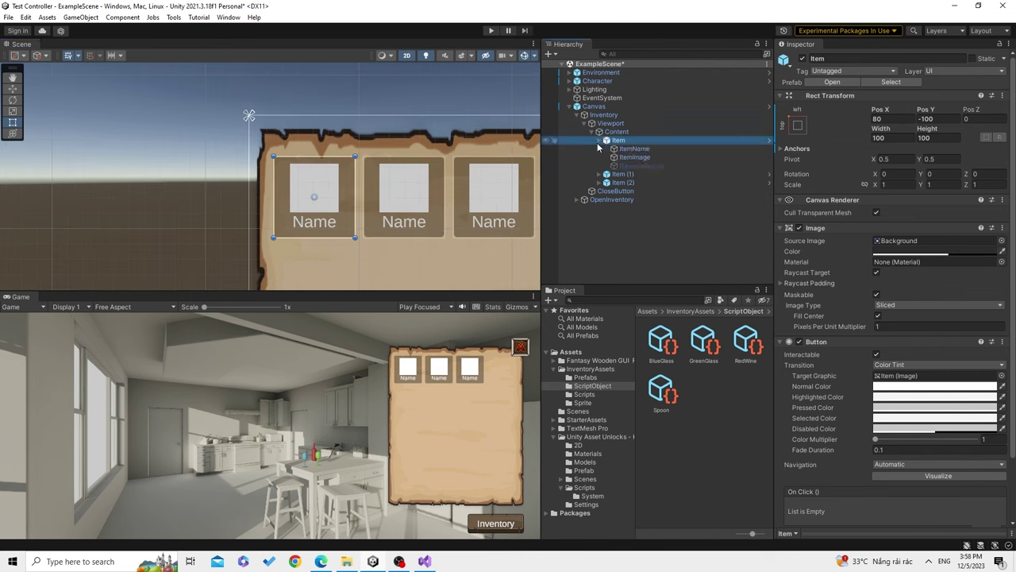
pyautogui.click(620, 141)
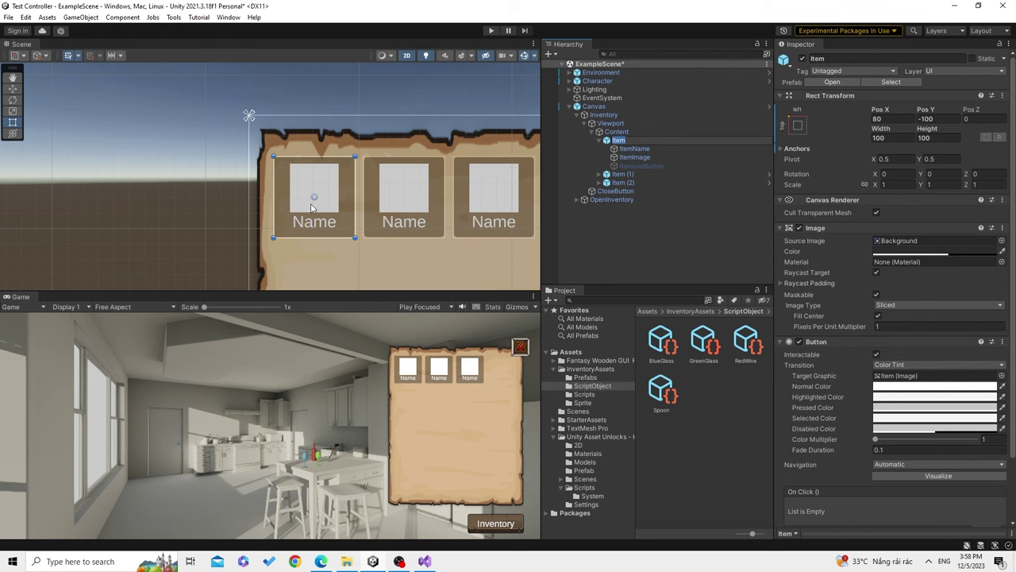
# Frame the ItemName text and ItemImage picture, then show the kitchen 2D sprites folder
pyautogui.doubleClick(635, 150)
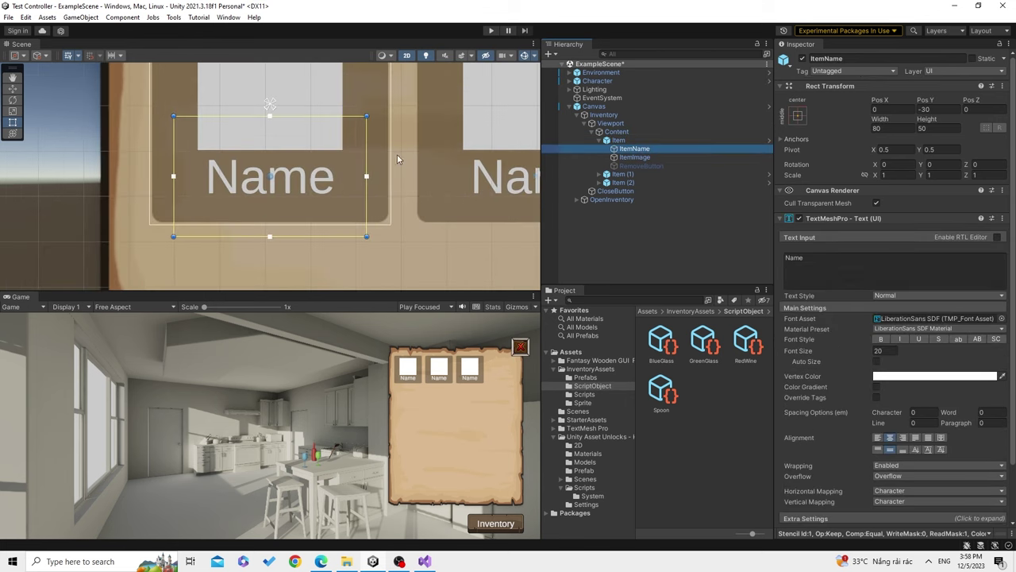
pyautogui.scroll(2, 397, 154)
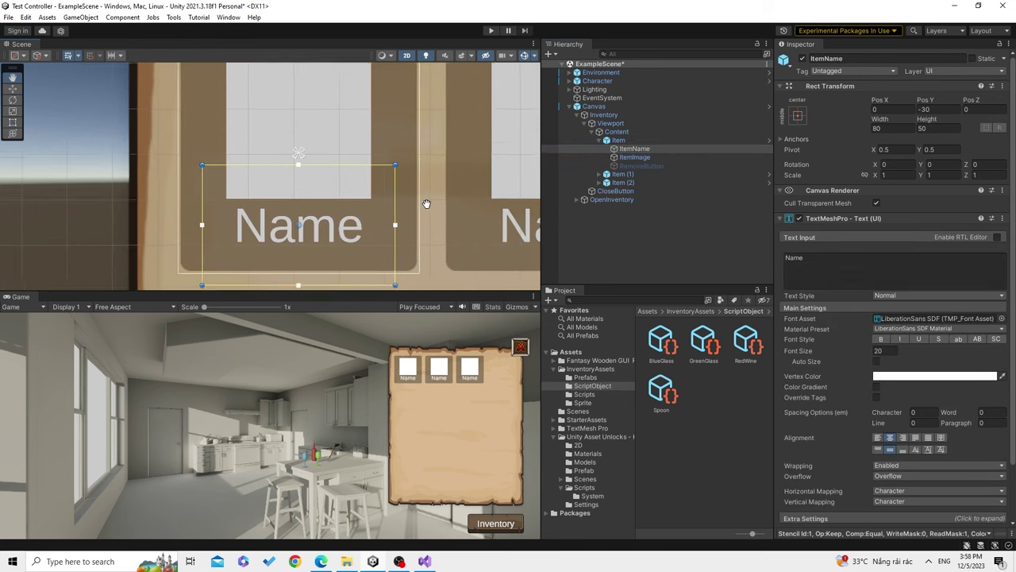
pyautogui.doubleClick(639, 158)
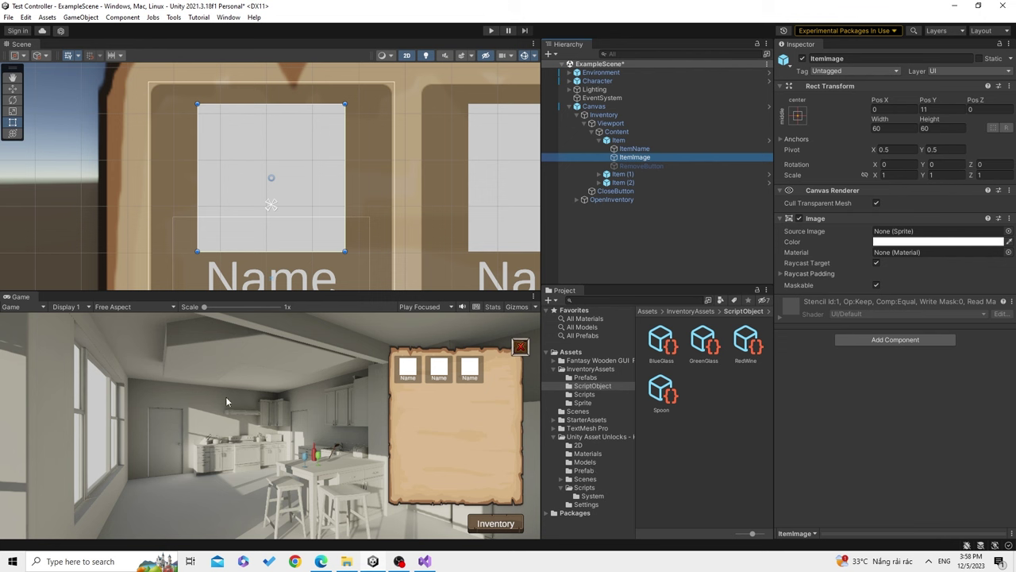
pyautogui.click(153, 410)
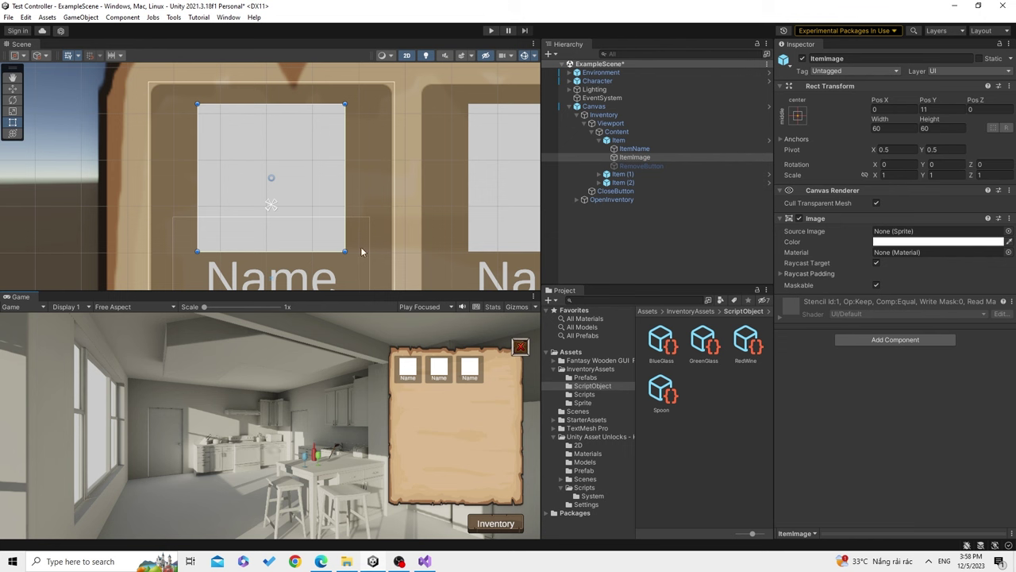
pyautogui.click(580, 447)
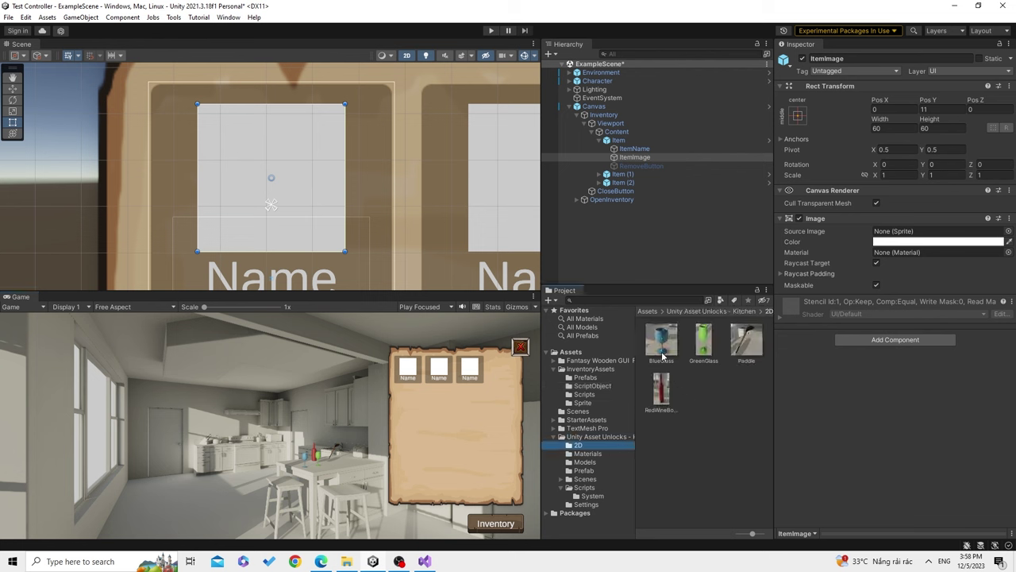
# Uncheck the active box on the Item slot's RemoveButton so its close icon disappears
pyautogui.click(309, 480)
pyautogui.moveTo(743, 341); pyautogui.dragTo(640, 169)
pyautogui.click(640, 166)
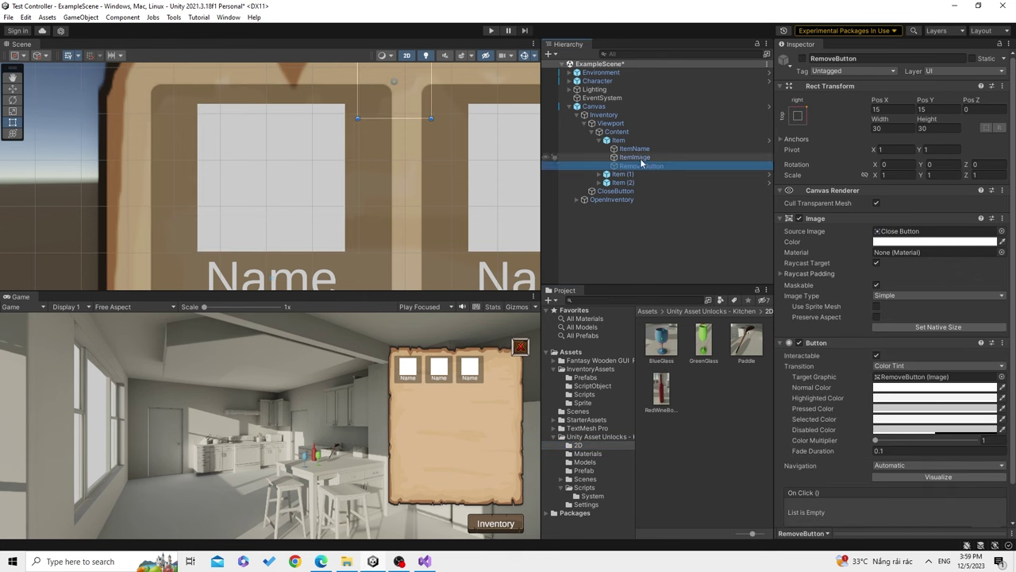
pyautogui.scroll(-3, 425, 215)
pyautogui.scroll(-2, 426, 214)
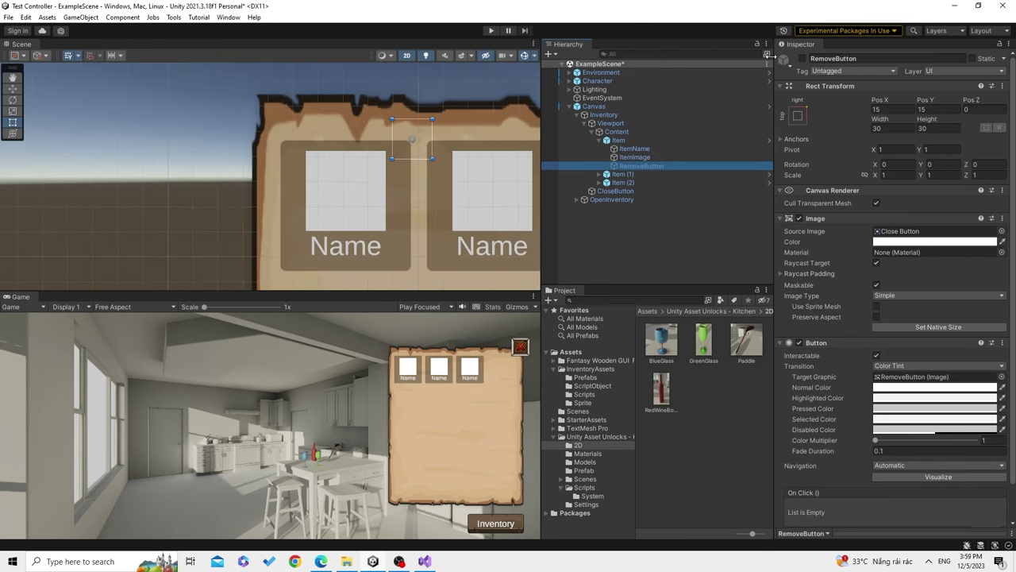
pyautogui.click(409, 143)
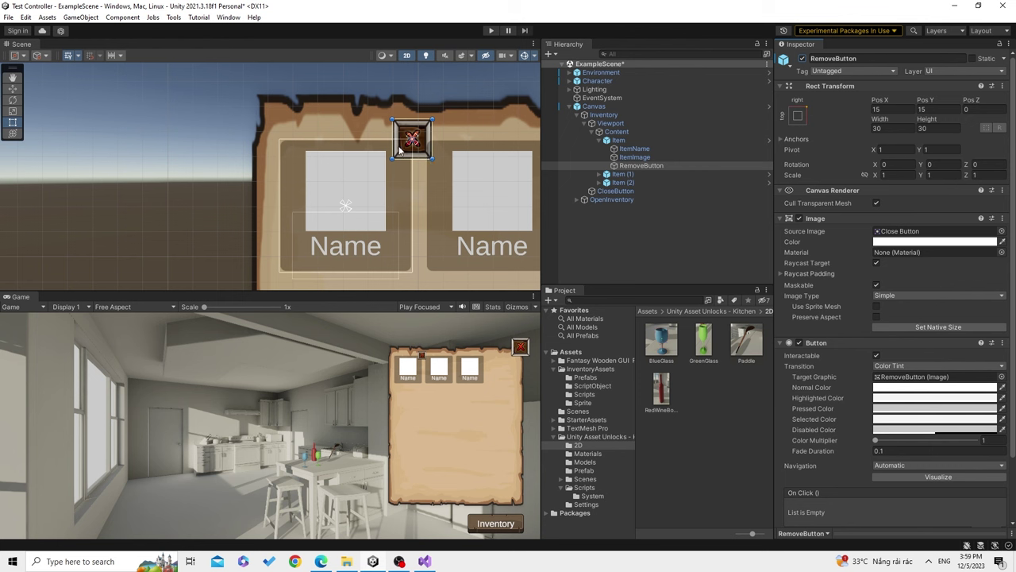
pyautogui.click(803, 58)
pyautogui.doubleClick(618, 140)
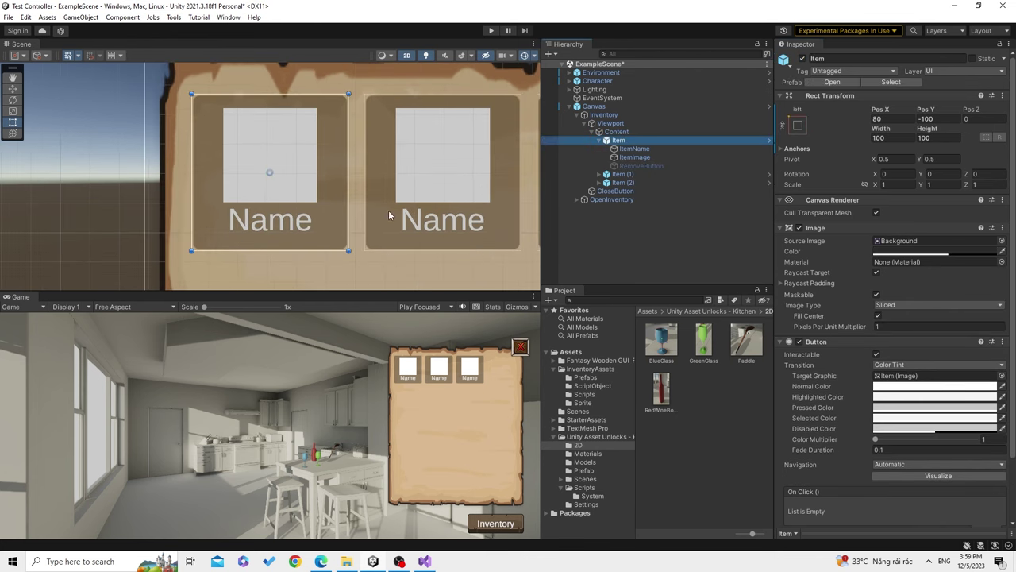
pyautogui.click(654, 237)
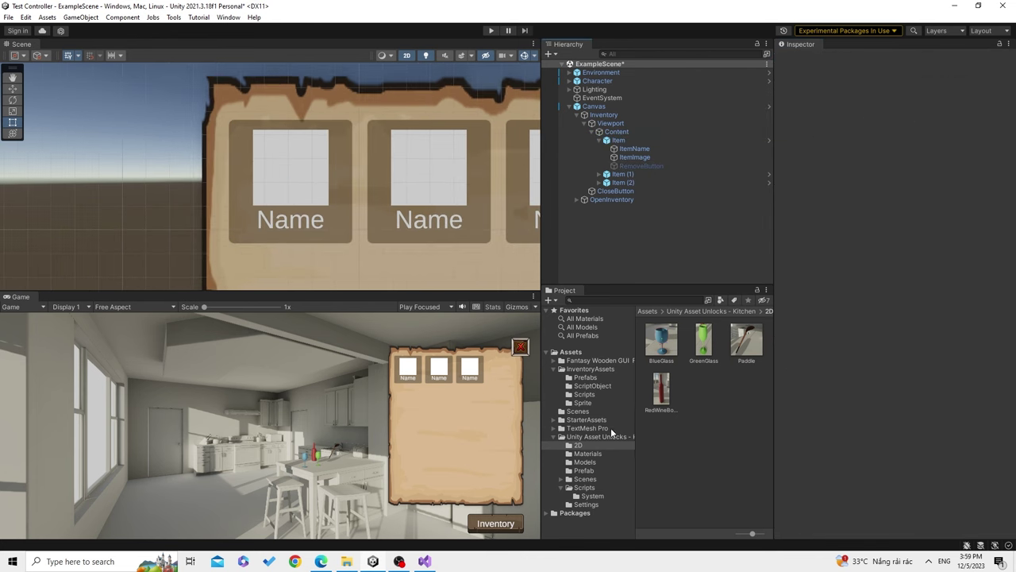
# Enter the BlueGlass asset's Item Name in the Inspector
pyautogui.click(593, 386)
pyautogui.click(663, 347)
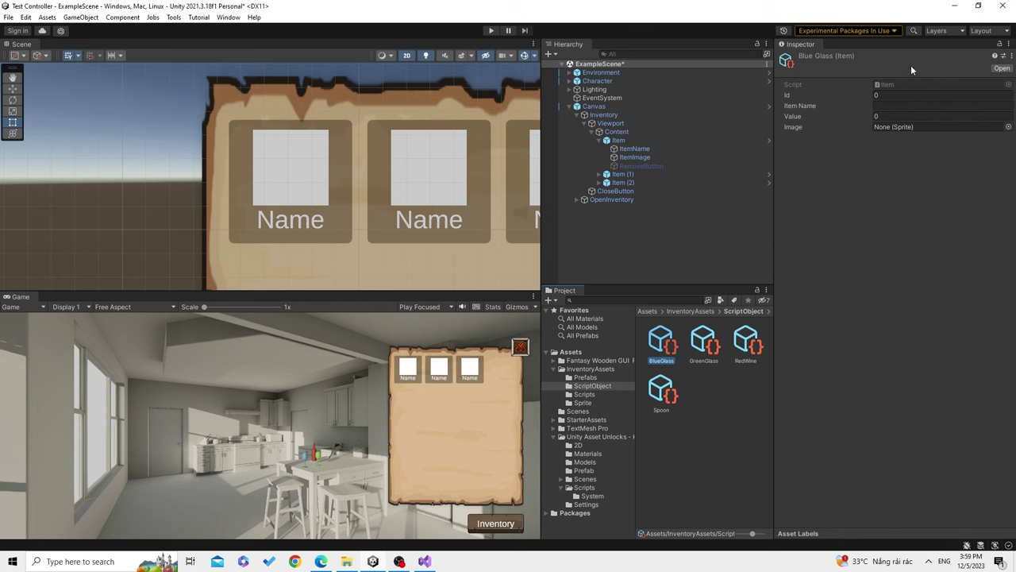
pyautogui.click(705, 343)
pyautogui.click(747, 343)
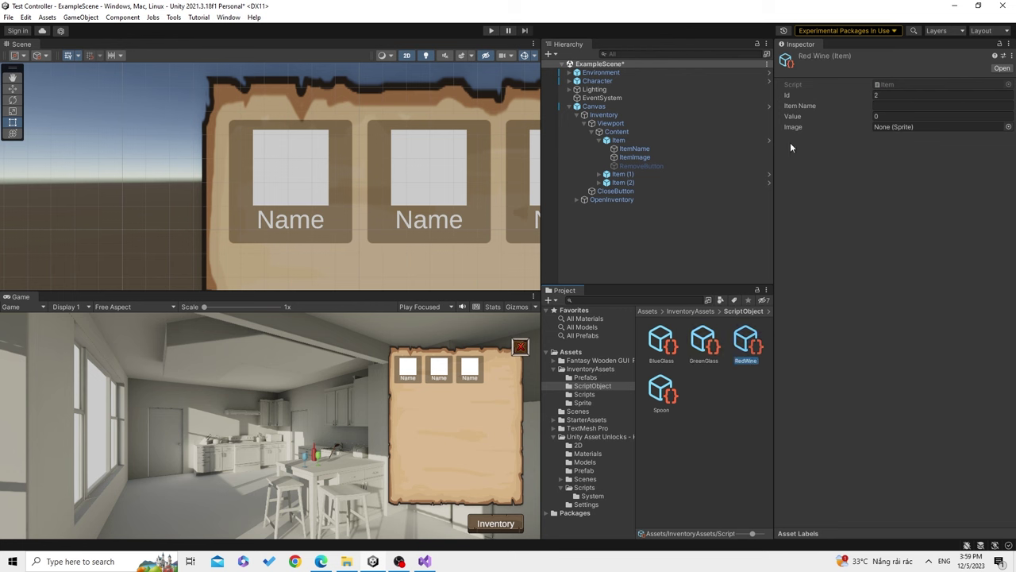
pyautogui.click(661, 343)
pyautogui.click(902, 105)
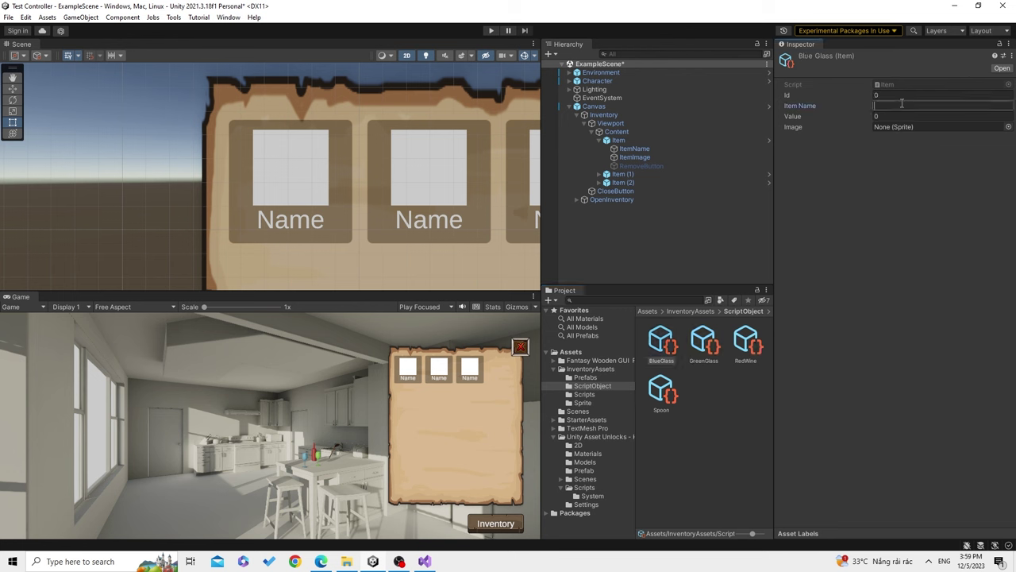
pyautogui.write('BlueG')
pyautogui.write('la')
pyautogui.press('BackSpace')
pyautogui.press('BackSpace')
pyautogui.press('BackSpace')
pyautogui.write('Glass')
pyautogui.click(889, 116)
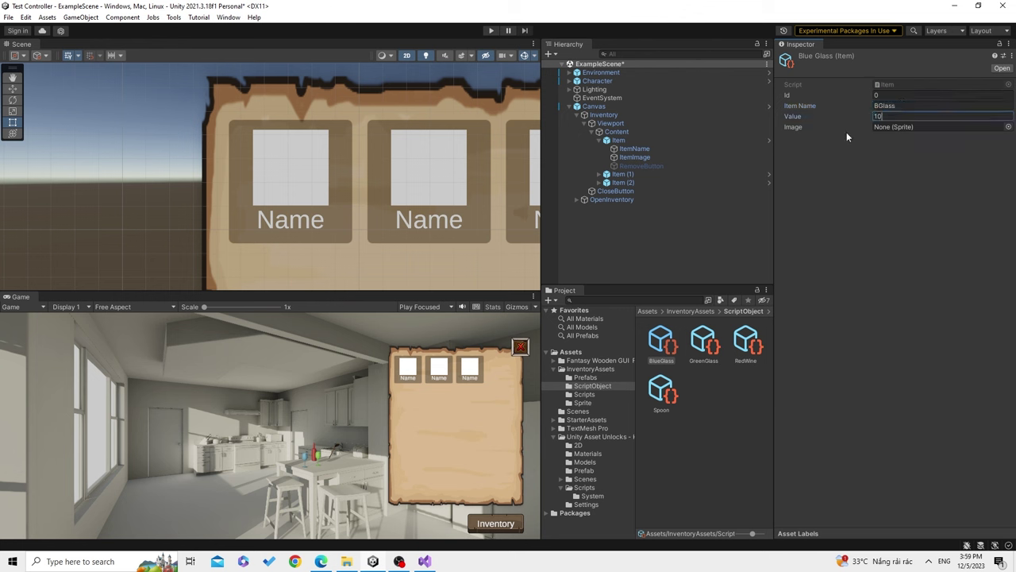
# Set all four kitchen 2D images' texture type to Sprite (2D and UI) and apply
pyautogui.click(589, 446)
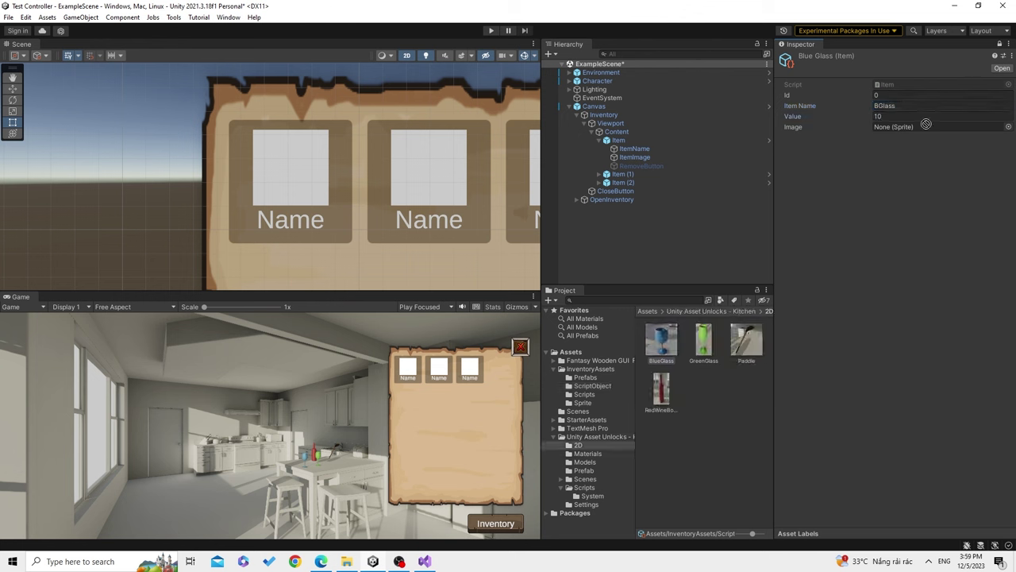
pyautogui.hotkey('ctrl', 'a')
pyautogui.click(941, 88)
pyautogui.click(914, 135)
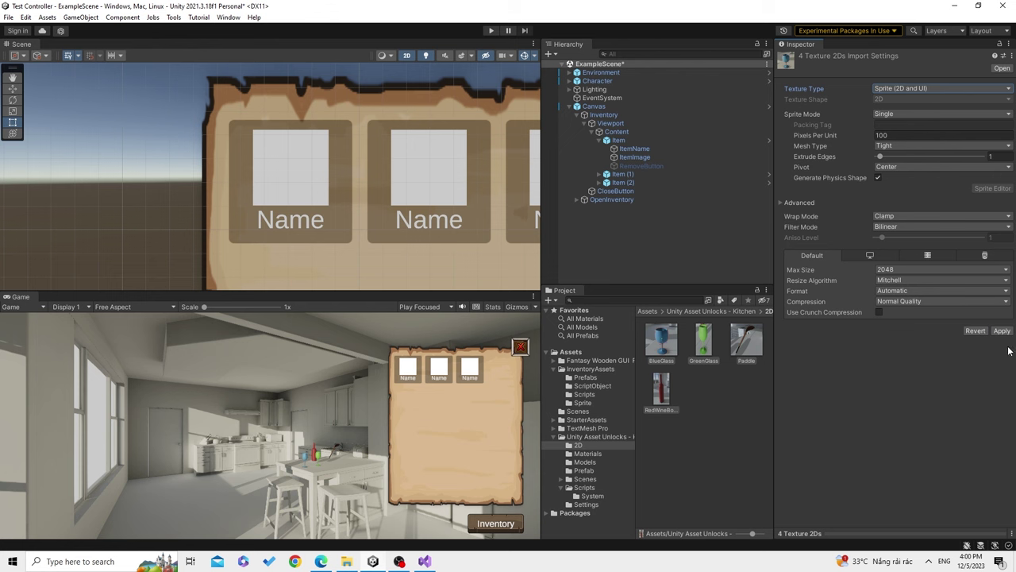
pyautogui.click(1002, 330)
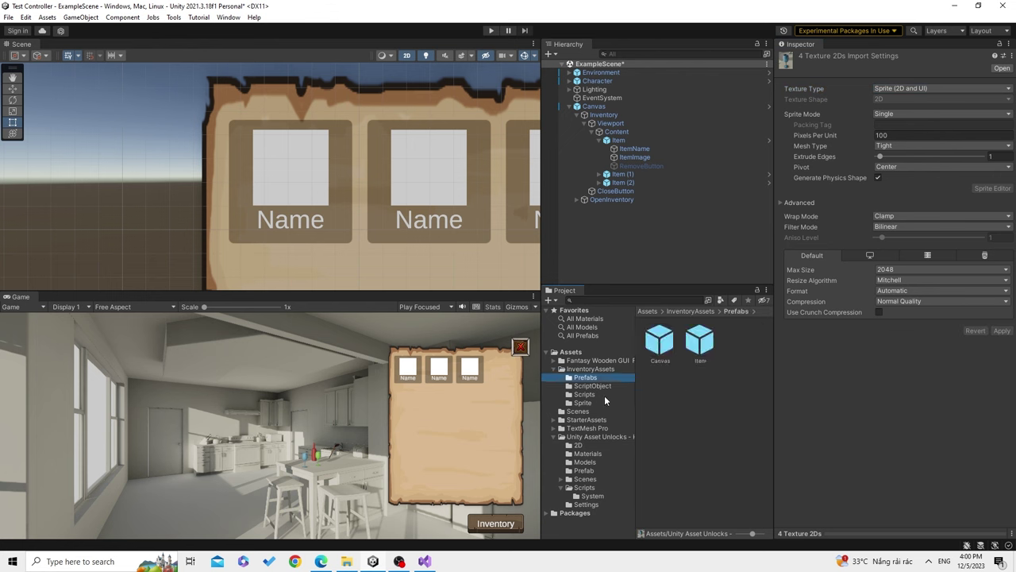
# Give the GreenGlass and RedWine item assets their images from the 2D sprites folder
pyautogui.click(597, 386)
pyautogui.click(589, 444)
pyautogui.click(704, 341)
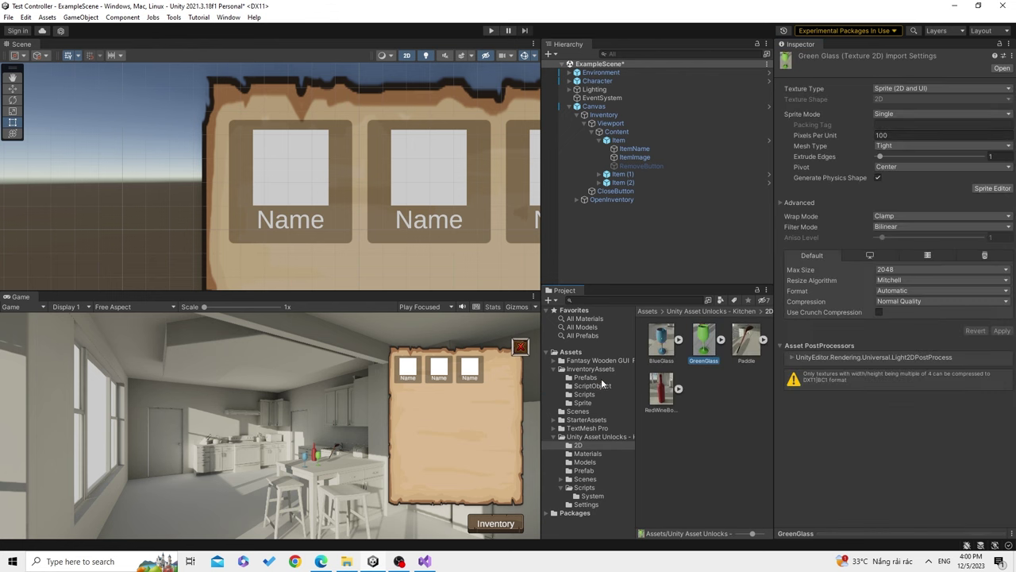
pyautogui.click(595, 377)
pyautogui.click(596, 385)
pyautogui.click(706, 340)
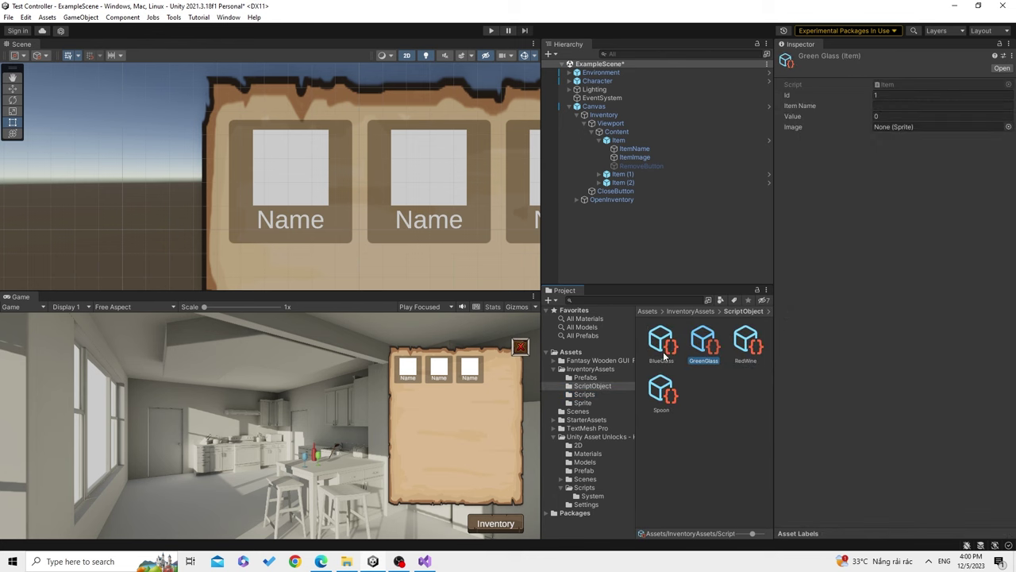
pyautogui.click(578, 444)
pyautogui.click(596, 386)
pyautogui.click(747, 339)
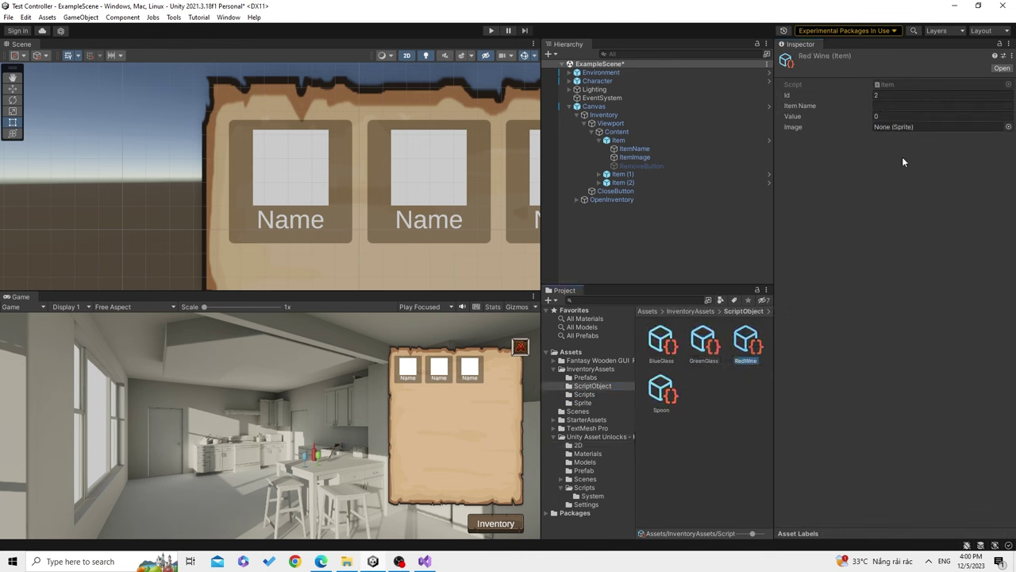
pyautogui.click(578, 444)
# Give the Spoon asset its image, then return to BlueGlass's value and name fields
pyautogui.click(595, 386)
pyautogui.click(667, 390)
pyautogui.click(578, 444)
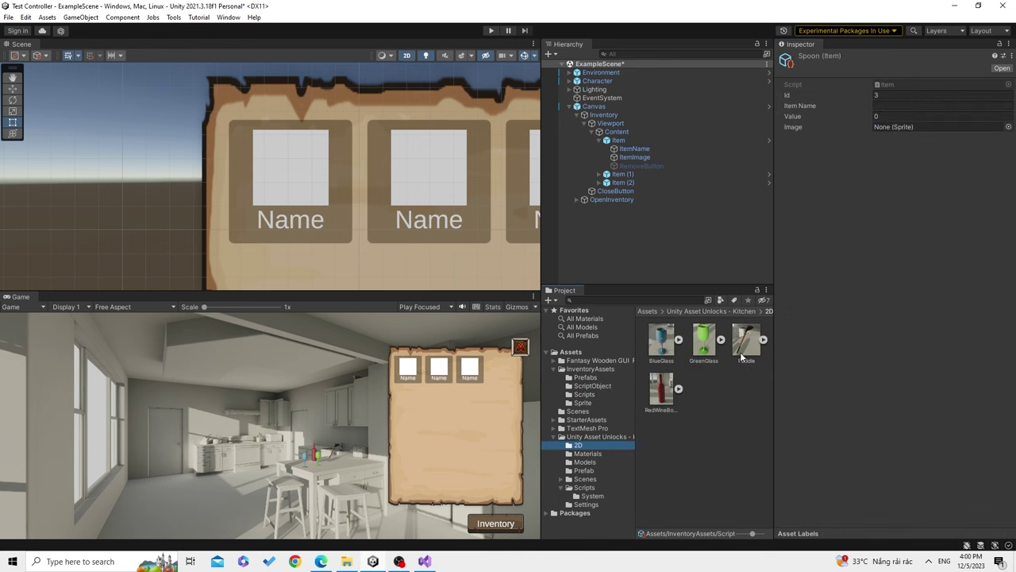
pyautogui.click(592, 385)
pyautogui.click(662, 340)
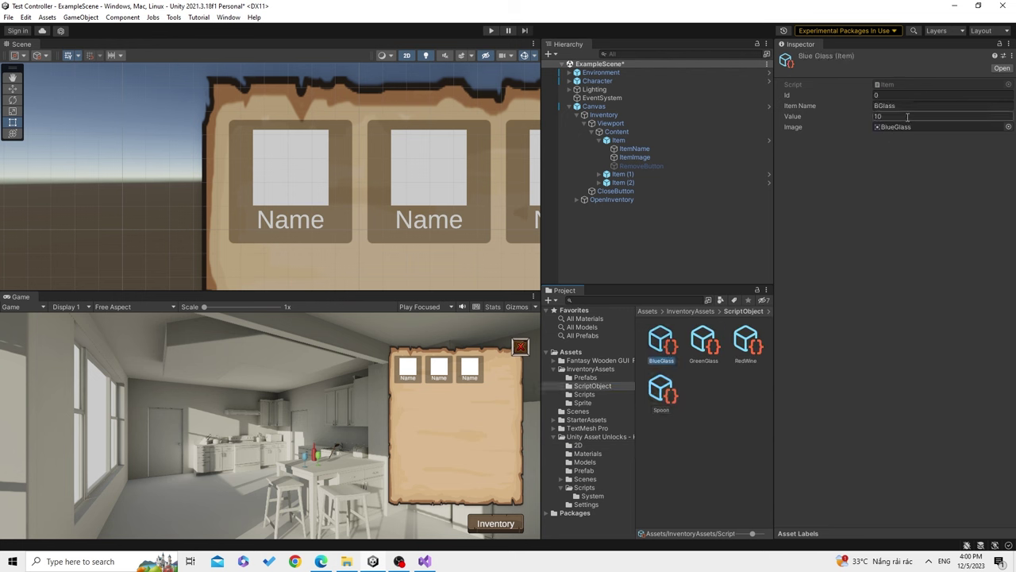
pyautogui.click(908, 116)
pyautogui.click(877, 105)
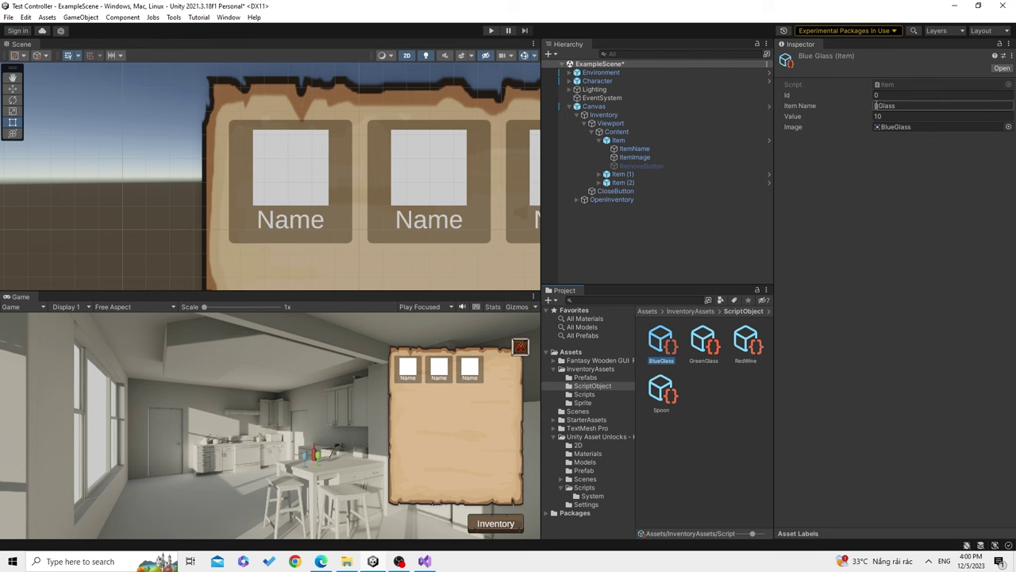
# Step through the item assets to review GreenGlass against BlueGlass
pyautogui.press('Right')
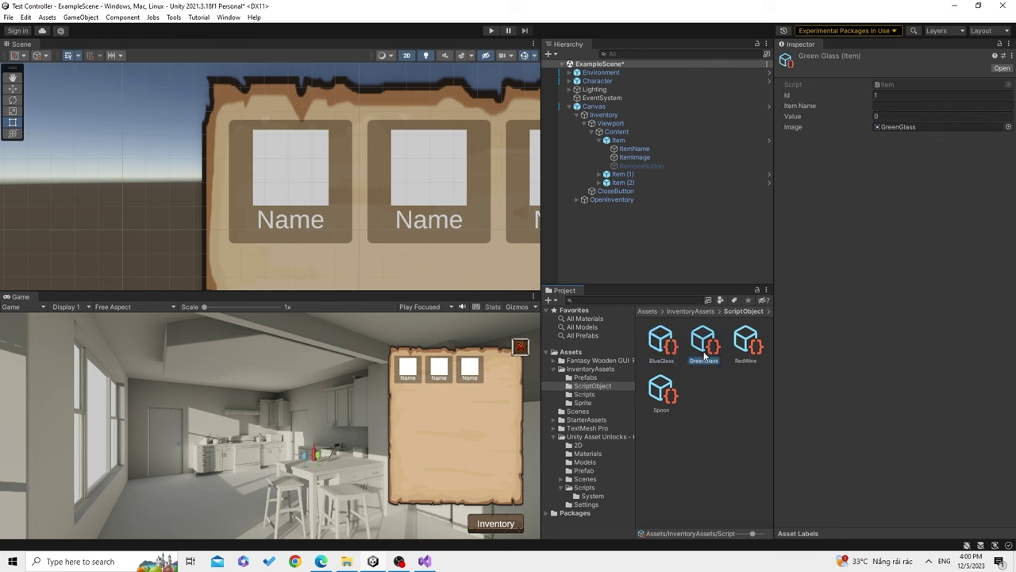
pyautogui.press('Left')
pyautogui.press('Right')
pyautogui.press('Right')
pyautogui.press('Left')
pyautogui.press('Left')
pyautogui.press('Down')
pyautogui.press('Up')
pyautogui.press('Right')
pyautogui.press('Left')
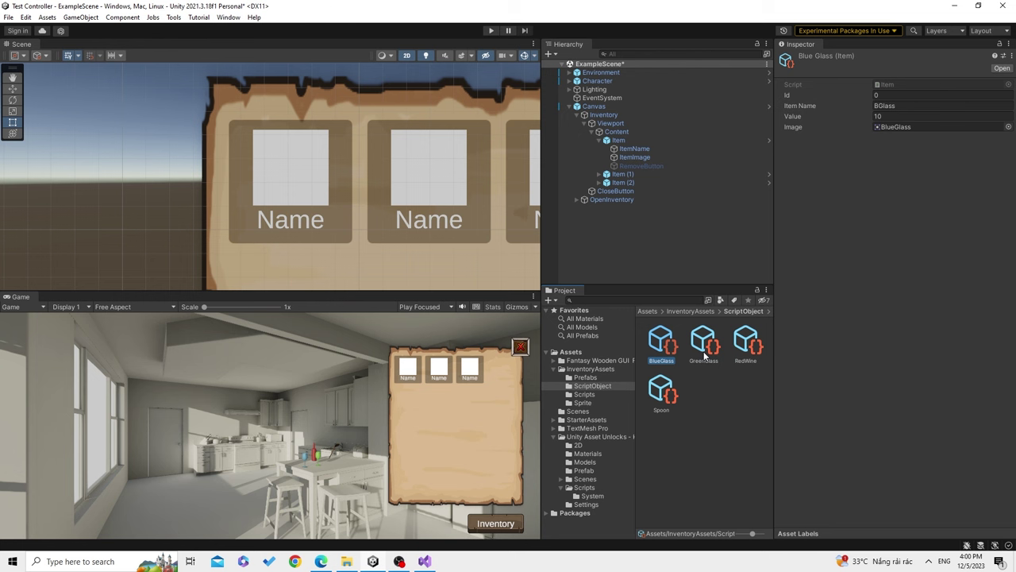
pyautogui.press('Right')
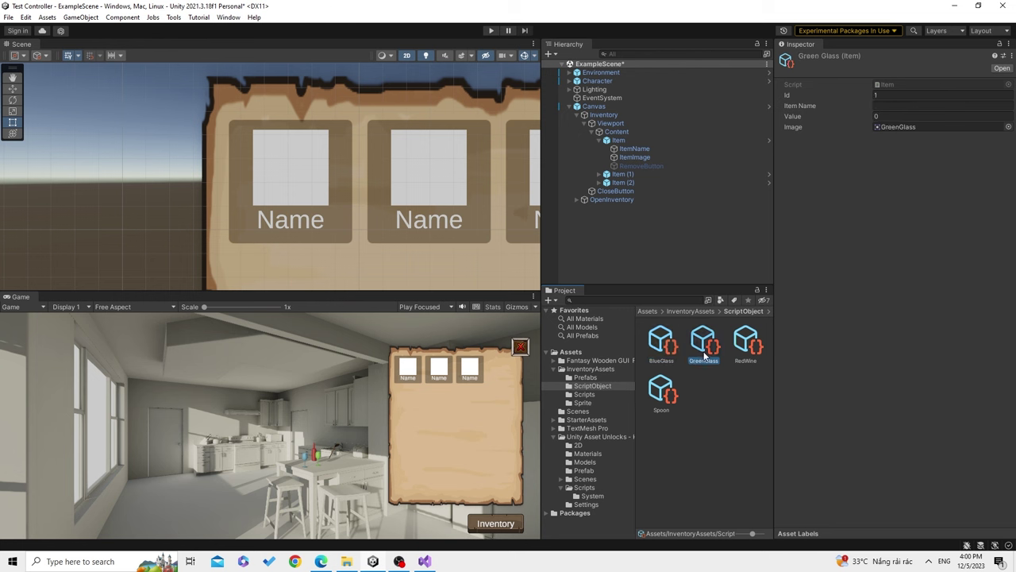
pyautogui.click(927, 103)
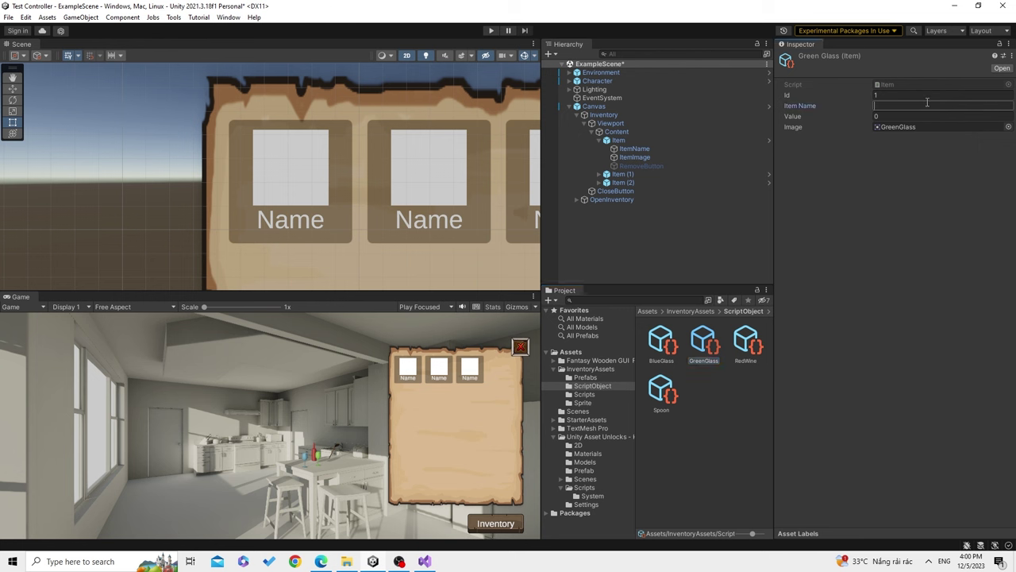
pyautogui.click(648, 351)
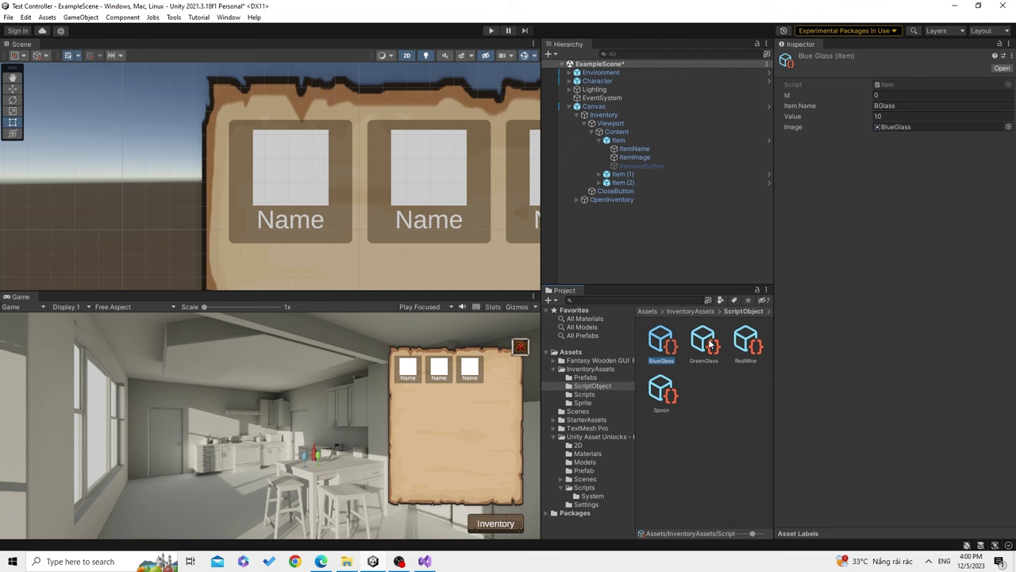
# Set the item names GGlass, Wine and Spoon on their assets
pyautogui.click(709, 343)
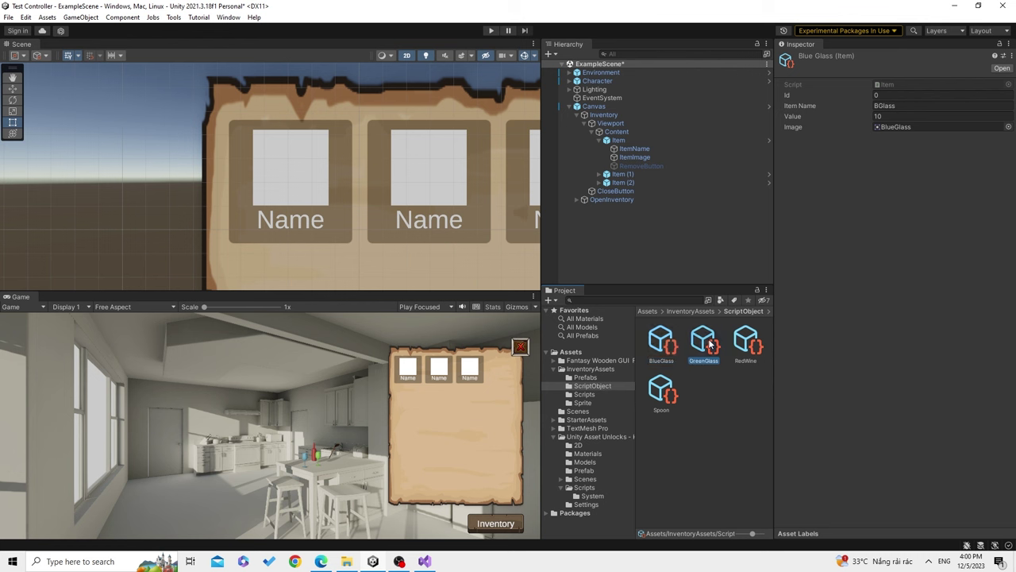
pyautogui.click(909, 105)
pyautogui.write('GG')
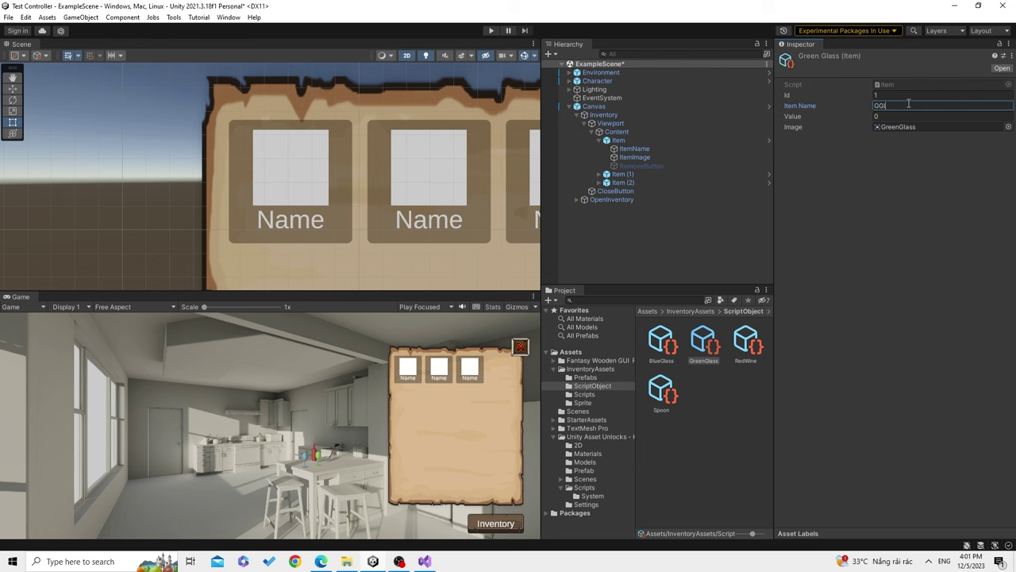
pyautogui.write('lass')
pyautogui.click(747, 343)
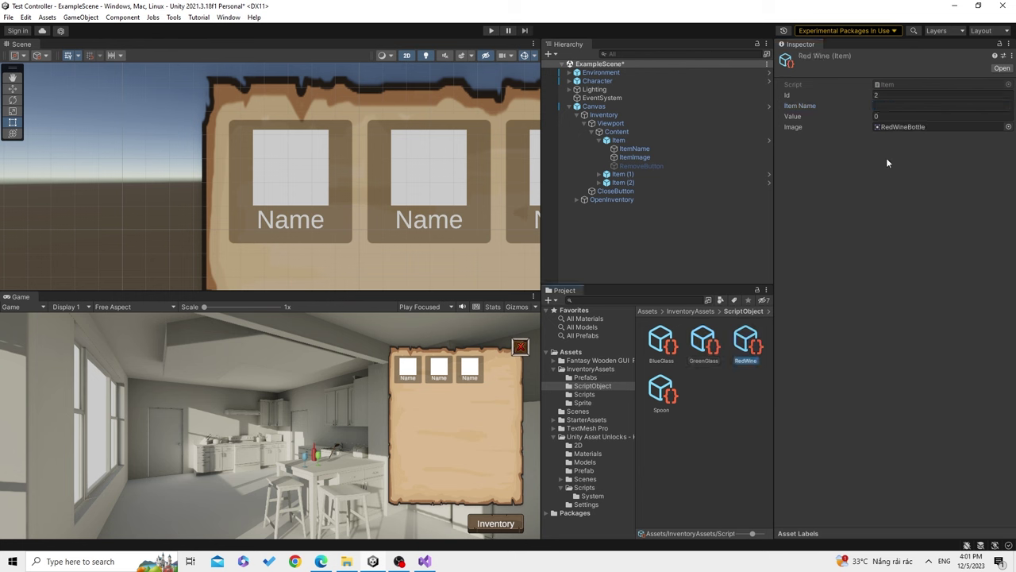
pyautogui.click(899, 106)
pyautogui.write('R')
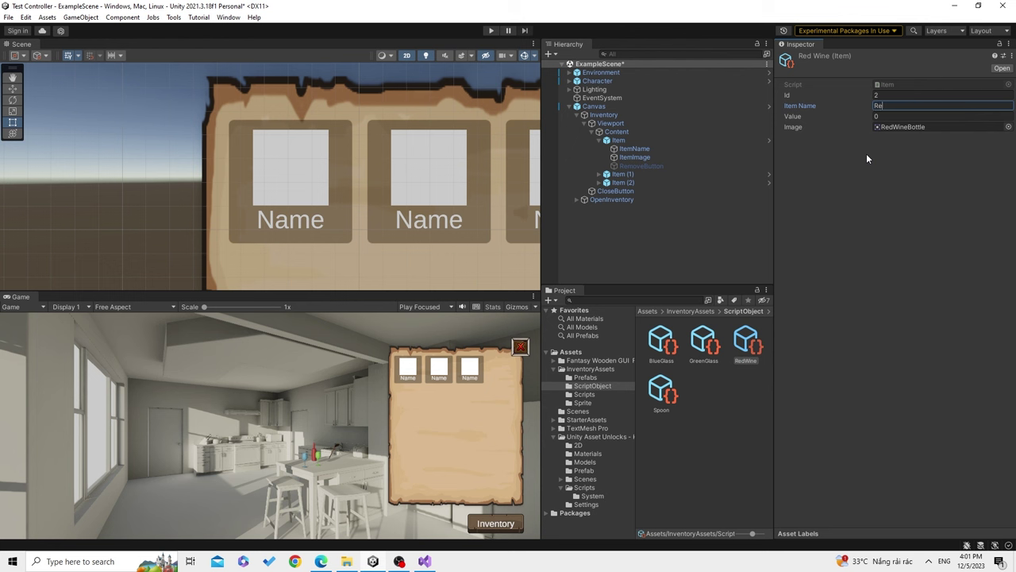
pyautogui.write('ine')
pyautogui.press('BackSpace')
pyautogui.press('BackSpace')
pyautogui.press('BackSpace')
pyautogui.press('BackSpace')
pyautogui.write('W')
pyautogui.write('ine')
pyautogui.click(660, 389)
pyautogui.click(879, 106)
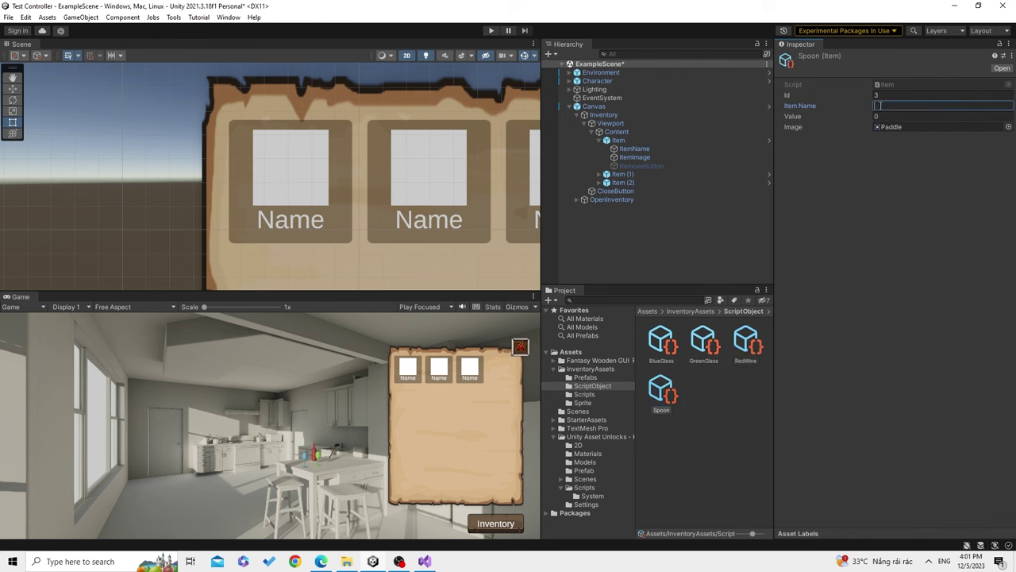
pyautogui.write('Spoon')
pyautogui.press('Return')
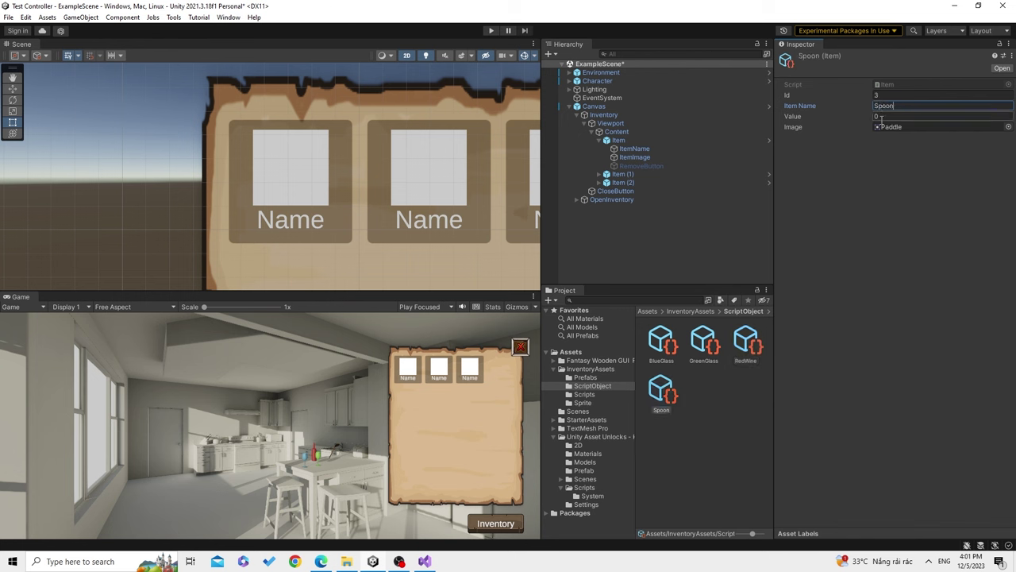
pyautogui.write('5')
# Set Wine's value to 20 and GGlass's value to 5, then save
pyautogui.click(745, 342)
pyautogui.click(905, 116)
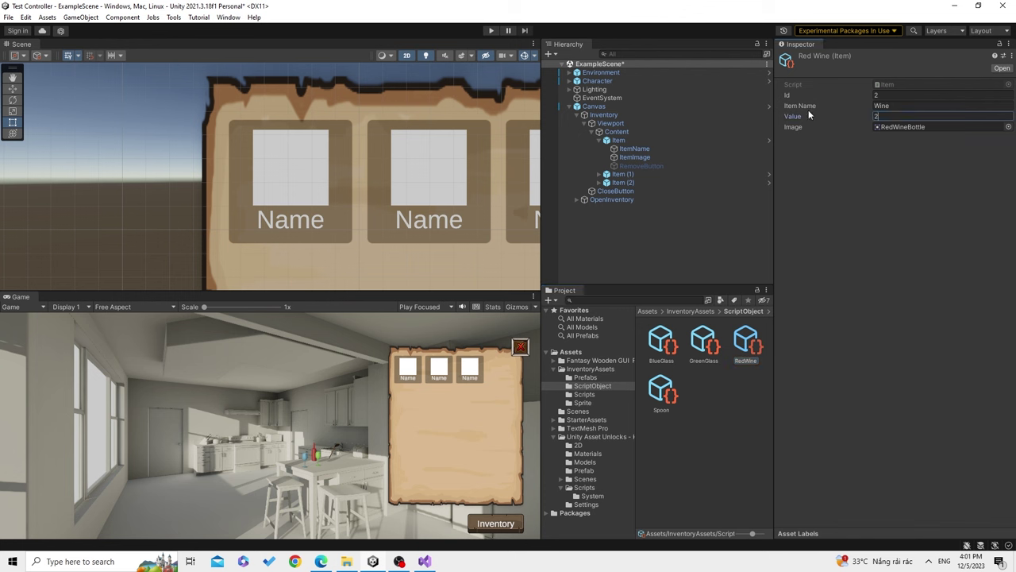
pyautogui.write('20')
pyautogui.click(702, 337)
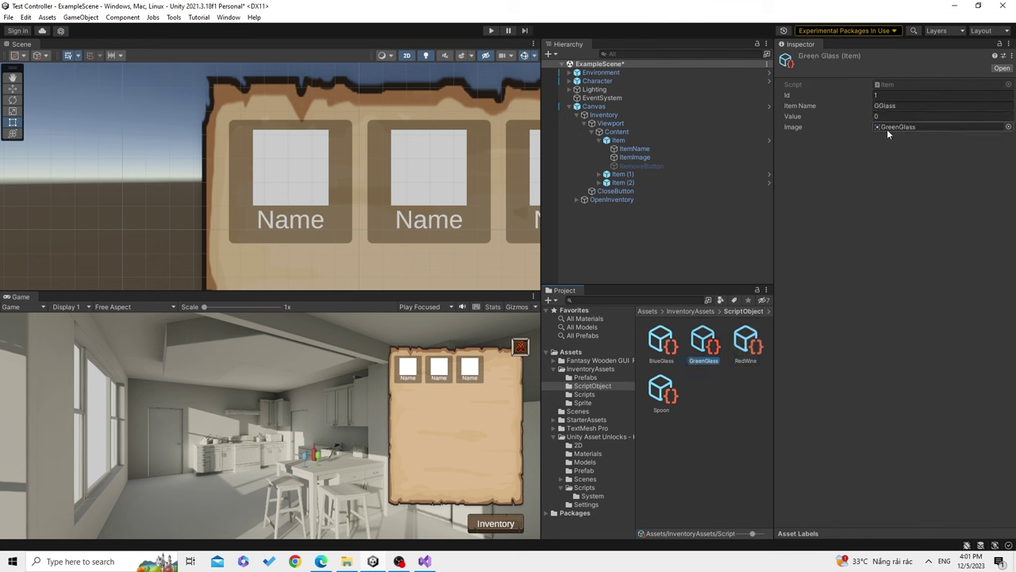
pyautogui.click(885, 116)
pyautogui.write('5')
pyautogui.hotkey('ctrl', 's')
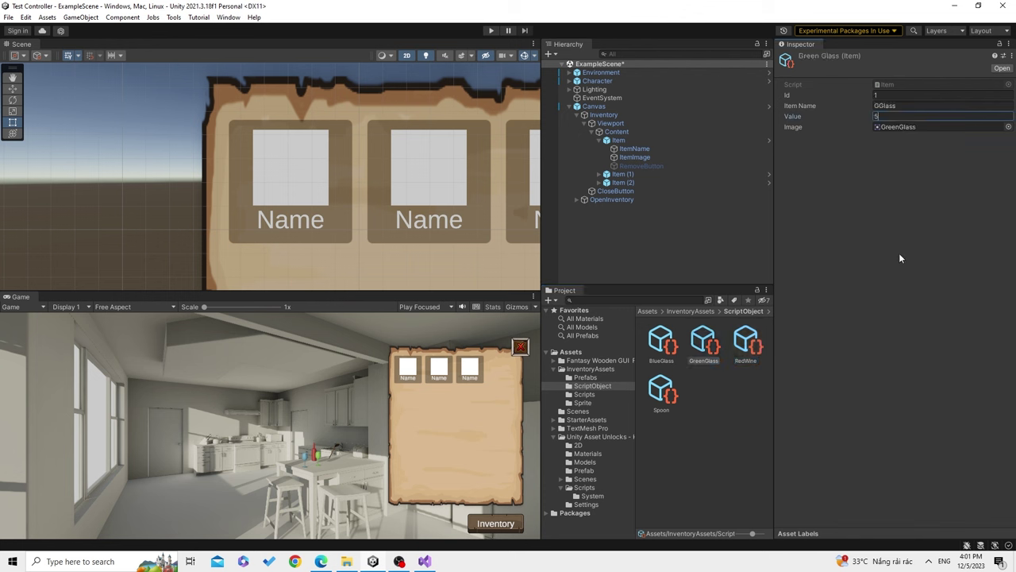
# Collapse the Item slot, clear the selection and pan the scene to the inventory panel
pyautogui.click(694, 229)
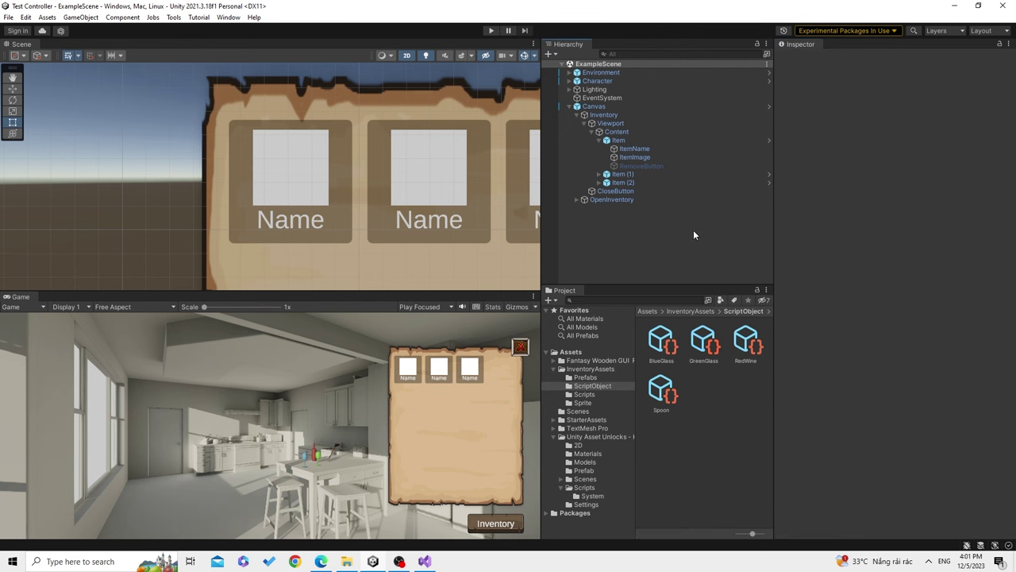
pyautogui.click(601, 141)
pyautogui.click(599, 140)
pyautogui.click(647, 205)
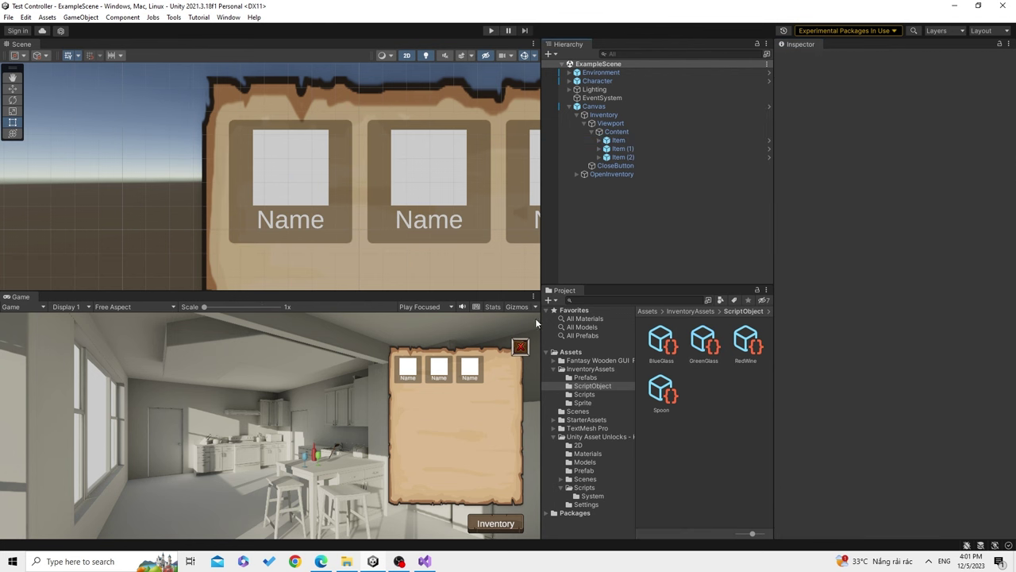
pyautogui.scroll(-3, 413, 260)
pyautogui.moveTo(490, 277); pyautogui.dragTo(390, 209, button='middle')
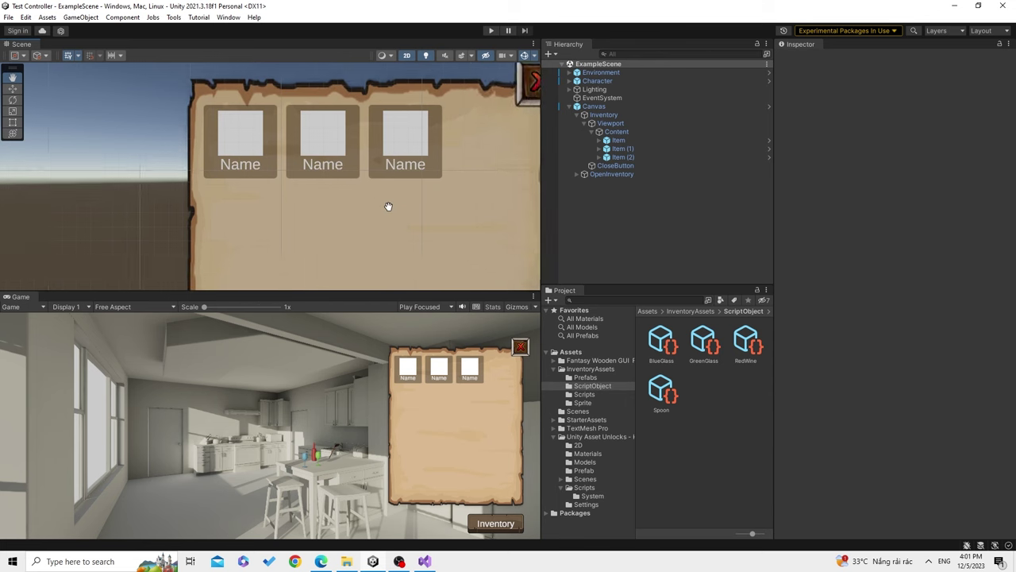
pyautogui.scroll(-2, 454, 243)
pyautogui.scroll(-1, 453, 243)
# Create a new C# script named ItemPickup in the InventoryAssets Scripts folder
pyautogui.click(585, 377)
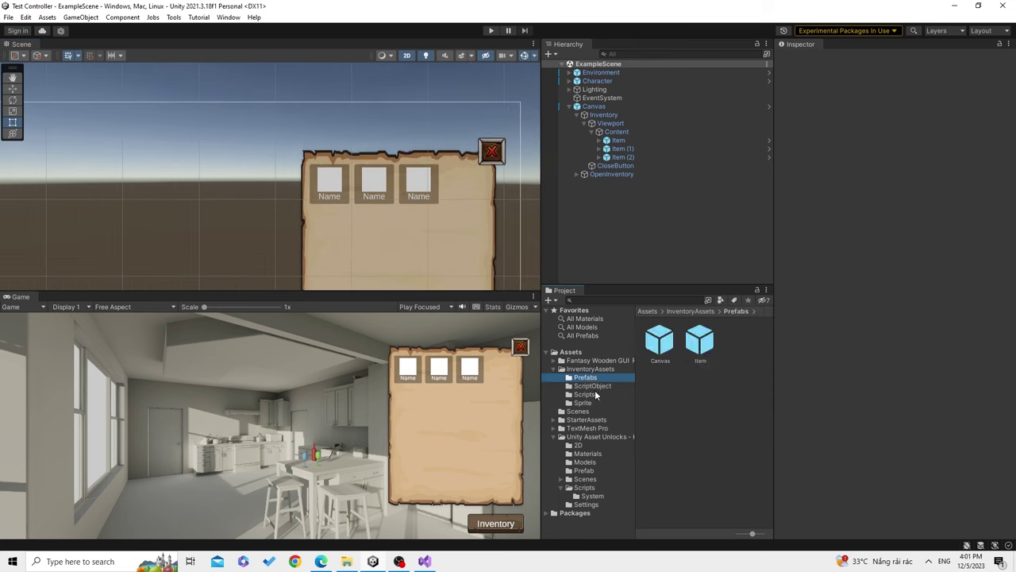
pyautogui.click(584, 394)
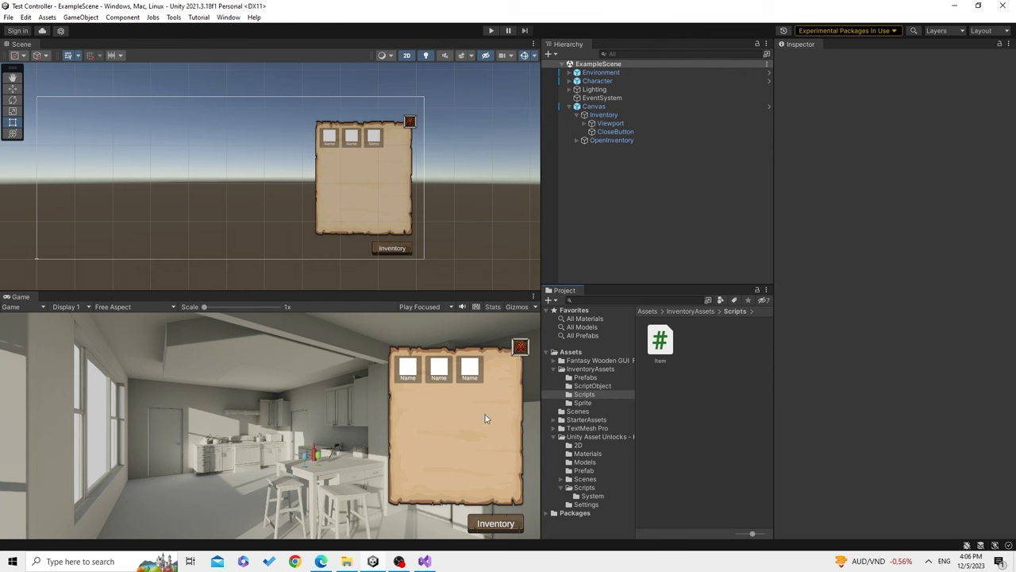
pyautogui.rightClick(708, 365)
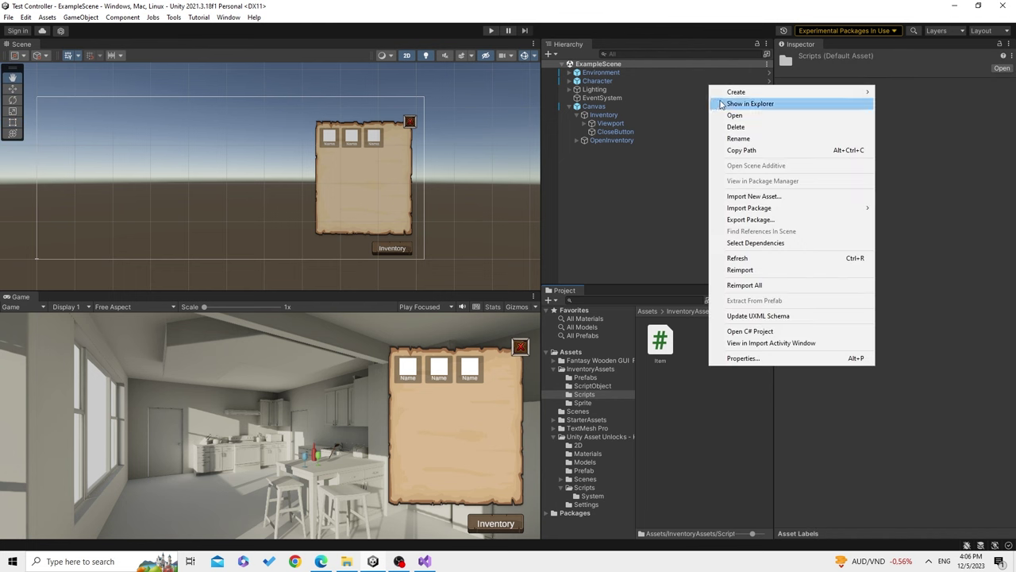
pyautogui.moveTo(736, 92)
pyautogui.click(900, 53)
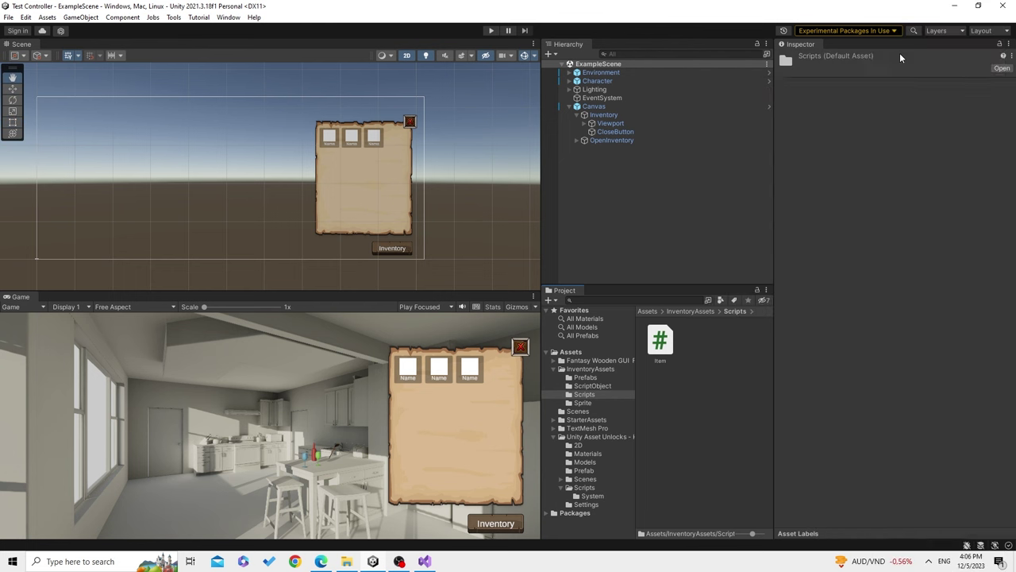
pyautogui.press('BackSpace')
pyautogui.write('ItemPickup')
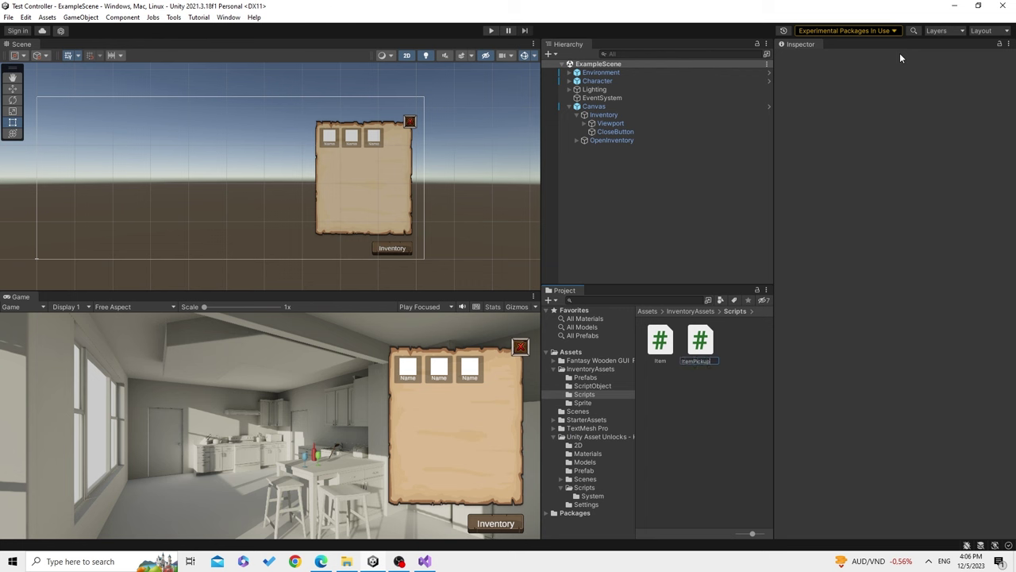
pyautogui.press('Return')
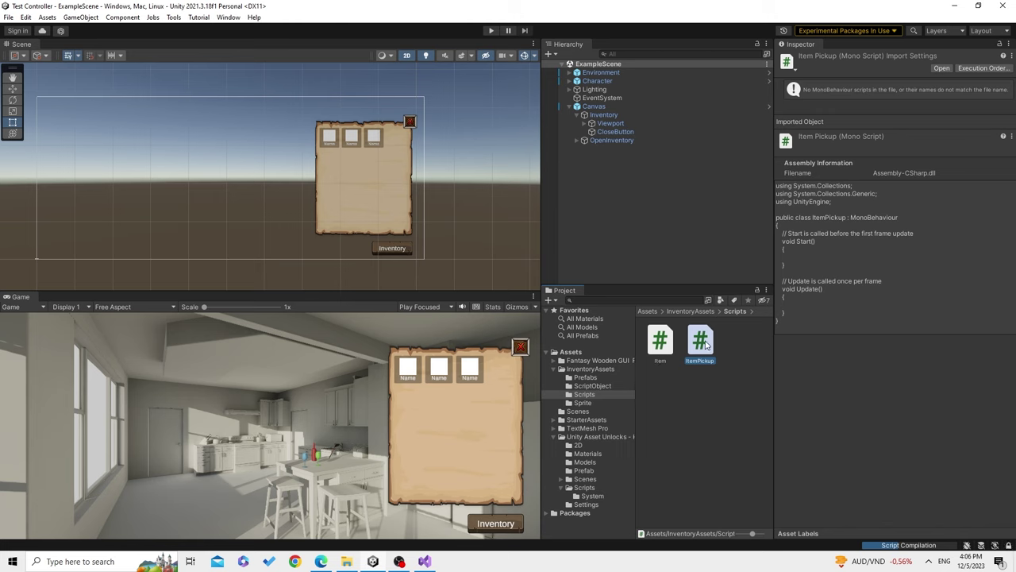
# Delete ItemPickup's default Start and Update methods, save, and check the Item script's fields
pyautogui.doubleClick(699, 341)
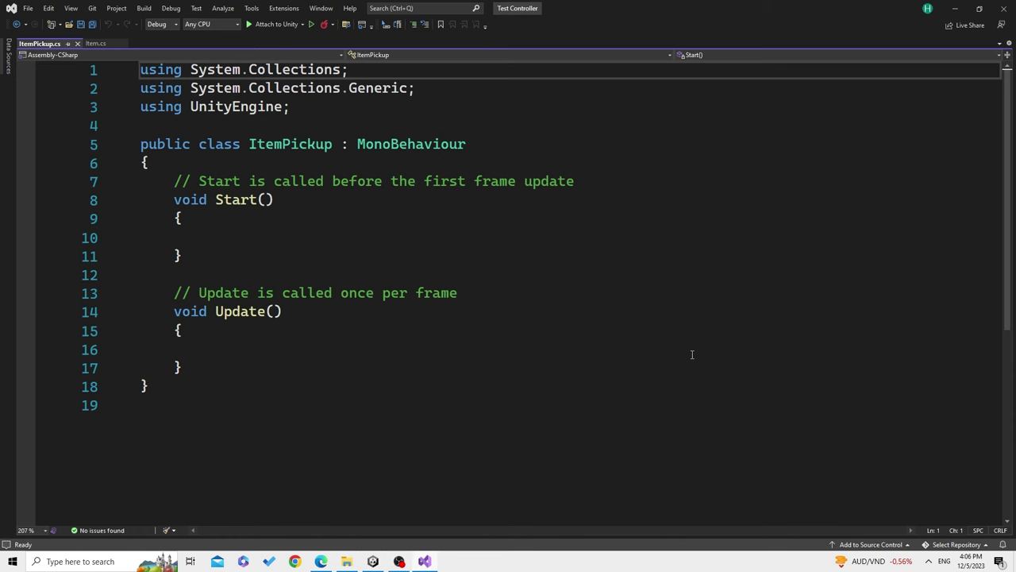
pyautogui.click(217, 368)
pyautogui.moveTo(217, 368); pyautogui.dragTo(172, 182)
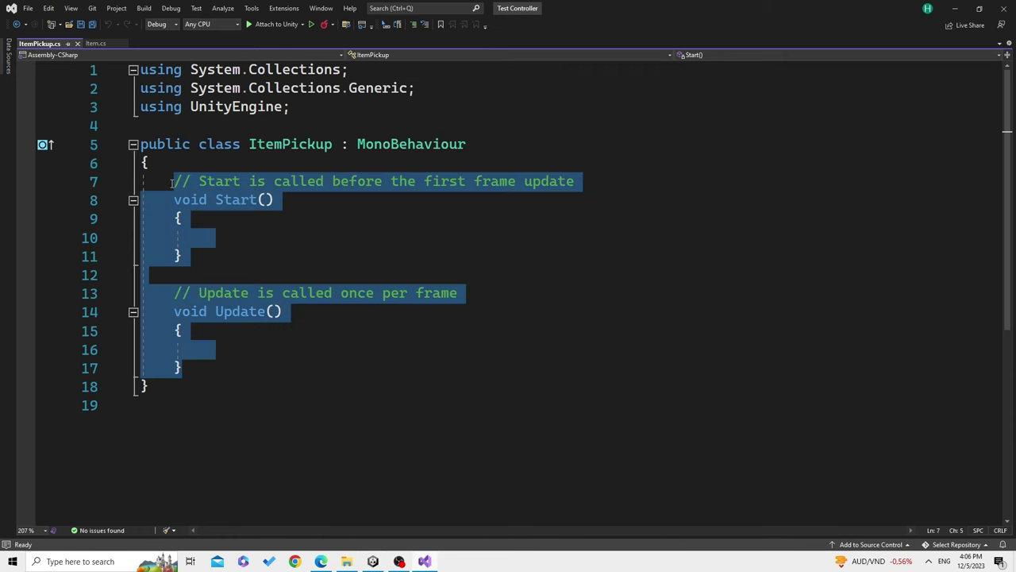
pyautogui.press('Delete')
pyautogui.hotkey('ctrl', 's')
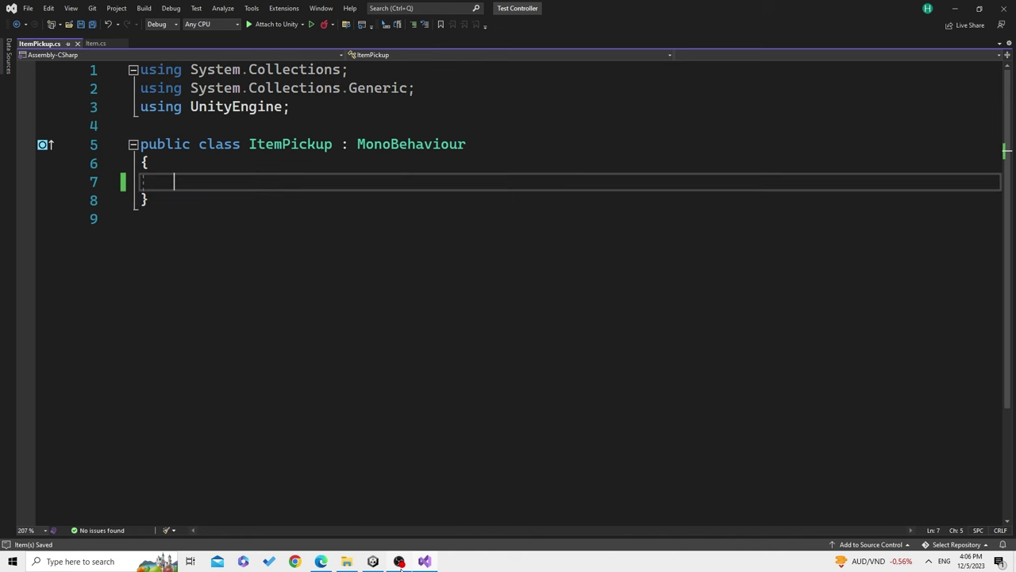
pyautogui.click(102, 43)
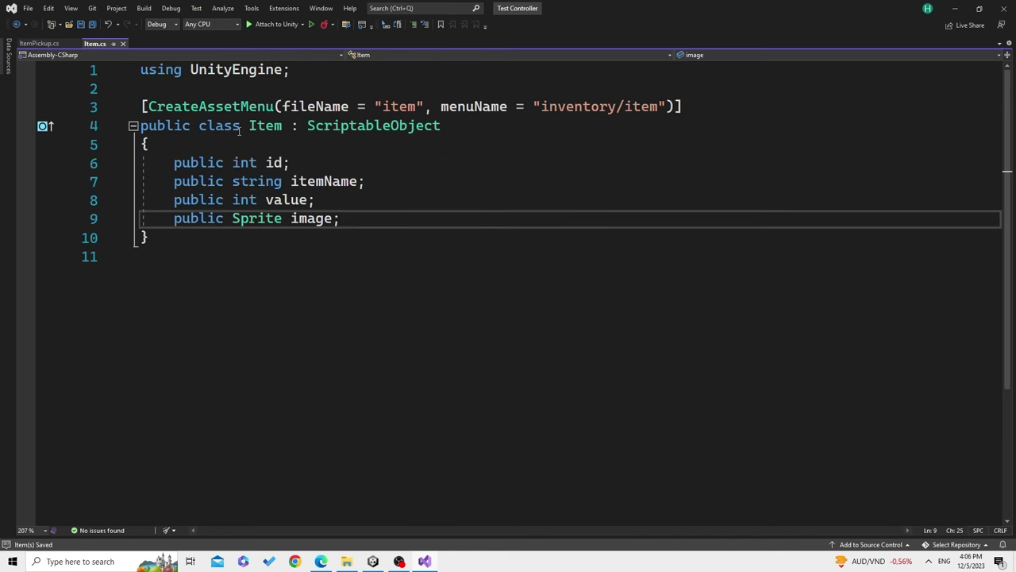
pyautogui.click(38, 43)
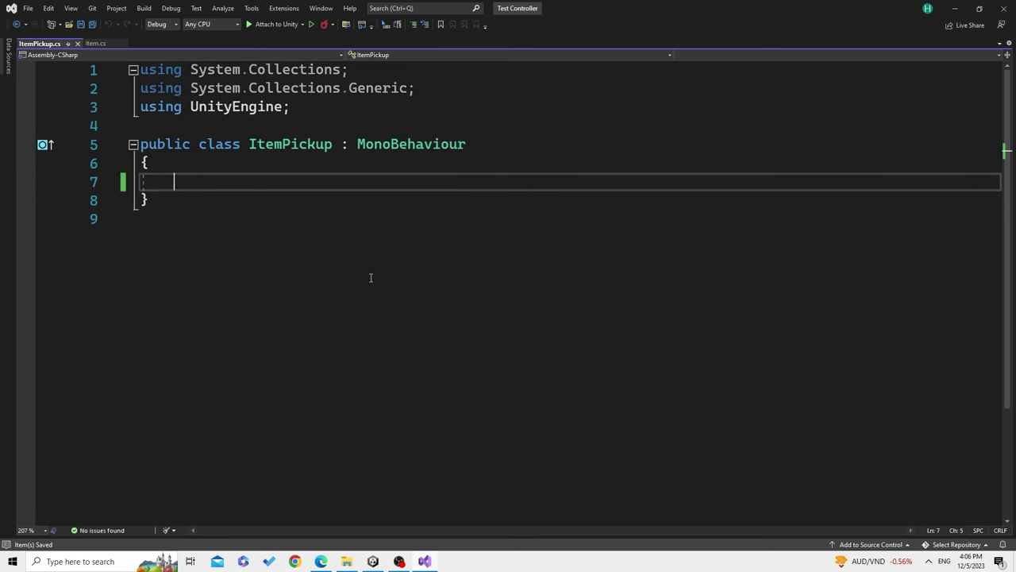
# Declare 'public Item item;' and an empty PickUp() method in ItemPickup
pyautogui.write('public ')
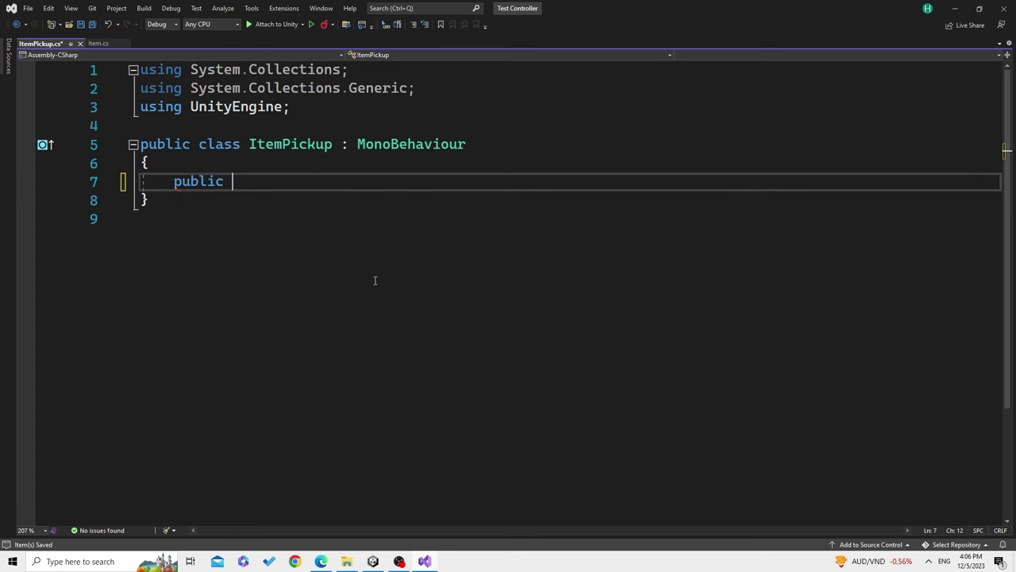
pyautogui.write('class')
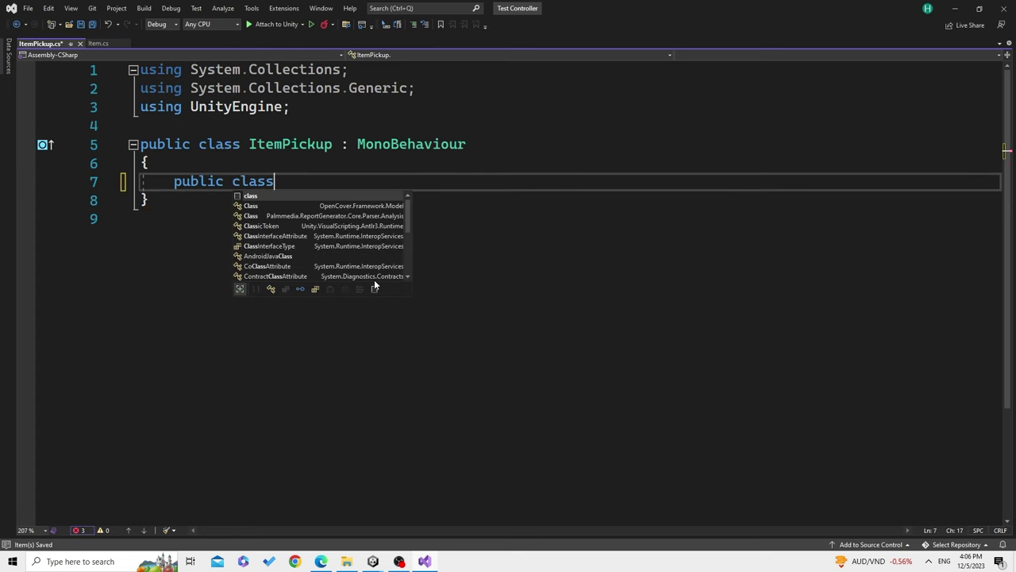
pyautogui.press('BackSpace')
pyautogui.press('BackSpace')
pyautogui.press('BackSpace')
pyautogui.press('BackSpace')
pyautogui.write('ic Item')
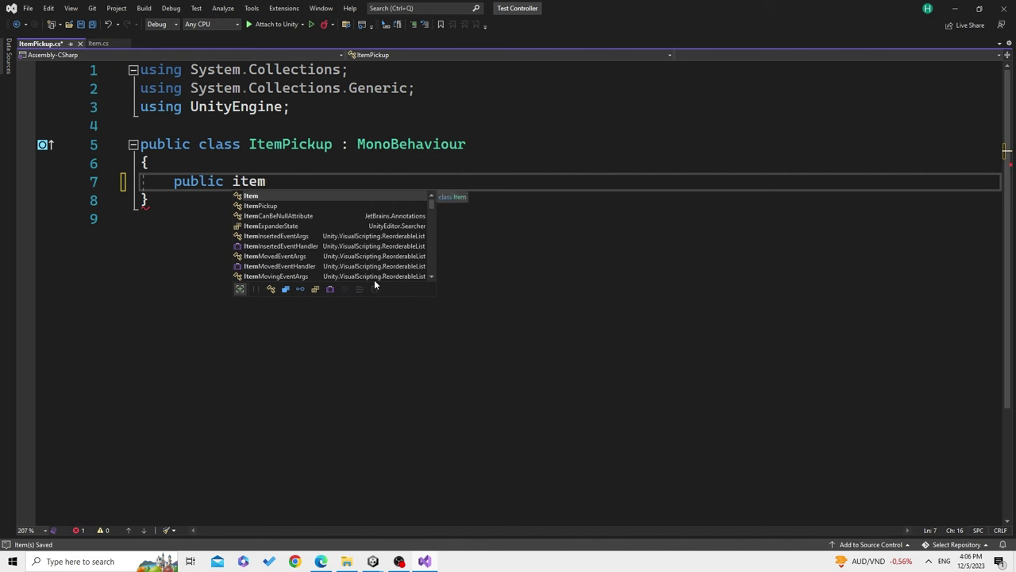
pyautogui.write(' item;')
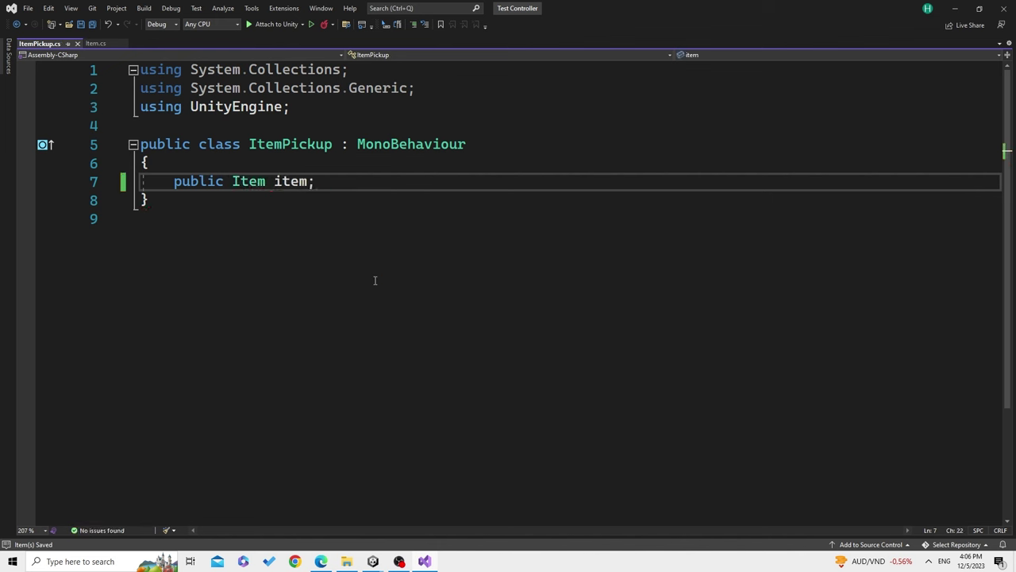
pyautogui.moveTo(372, 562)
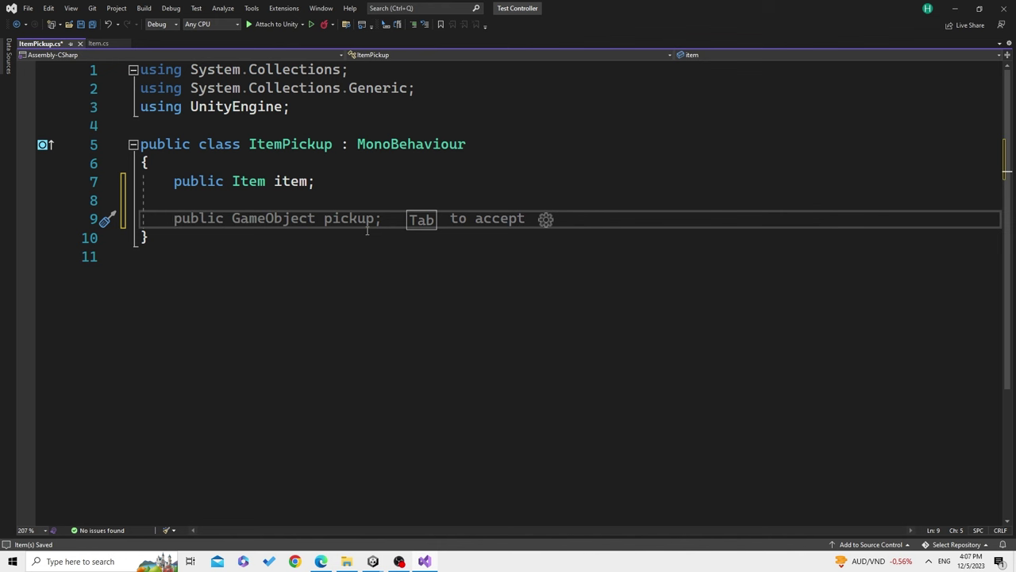
pyautogui.write('void pi')
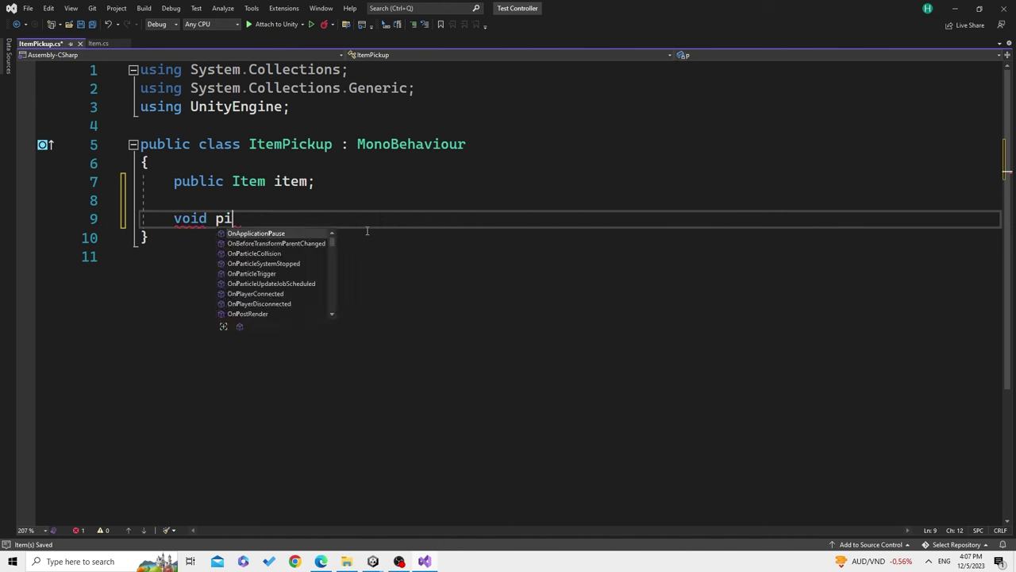
pyautogui.write('ck')
pyautogui.press('BackSpace')
pyautogui.press('BackSpace')
pyautogui.press('BackSpace')
pyautogui.write('Pick')
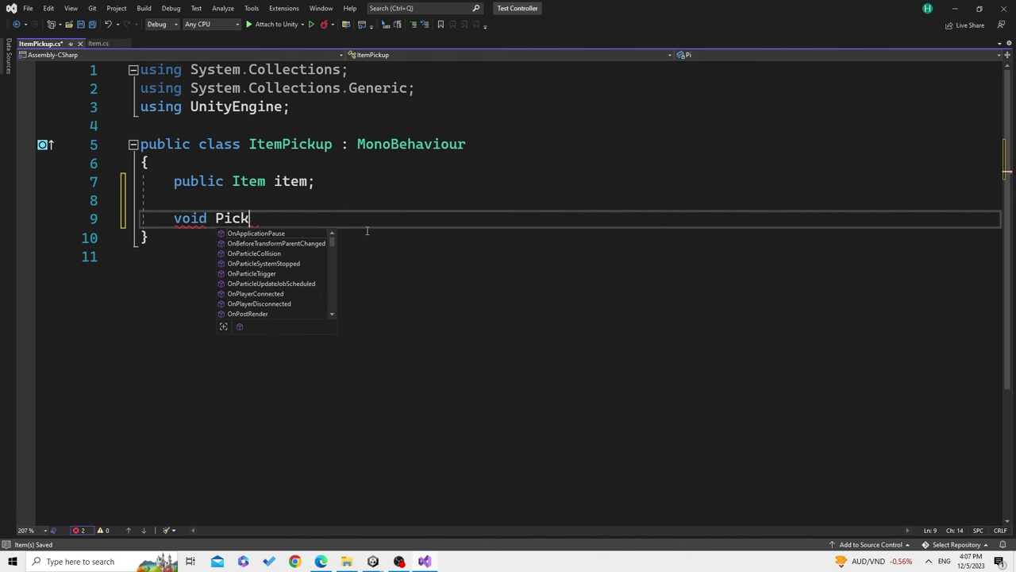
pyautogui.write('Up()')
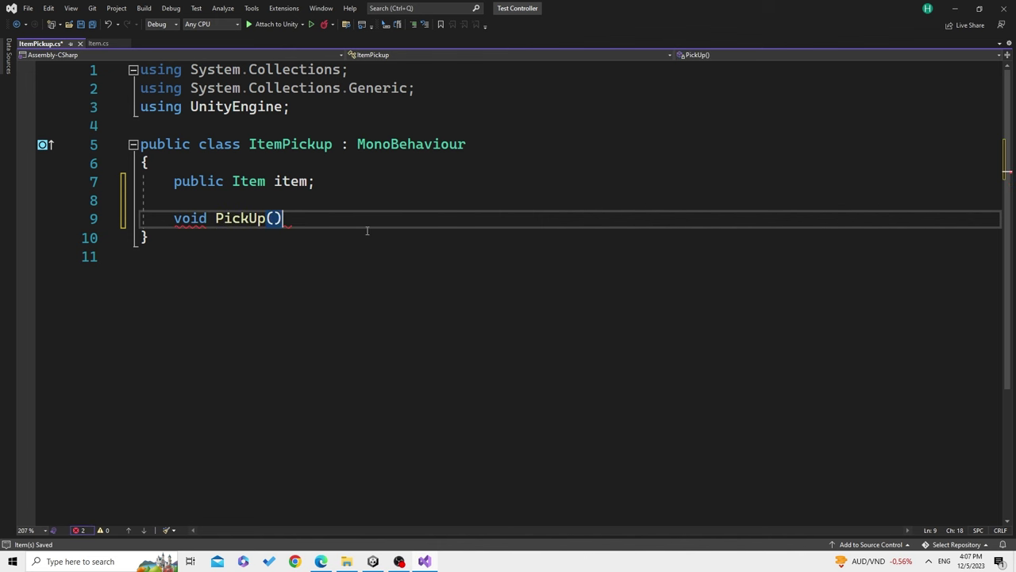
pyautogui.press('Return')
pyautogui.write('{')
pyautogui.press('Return')
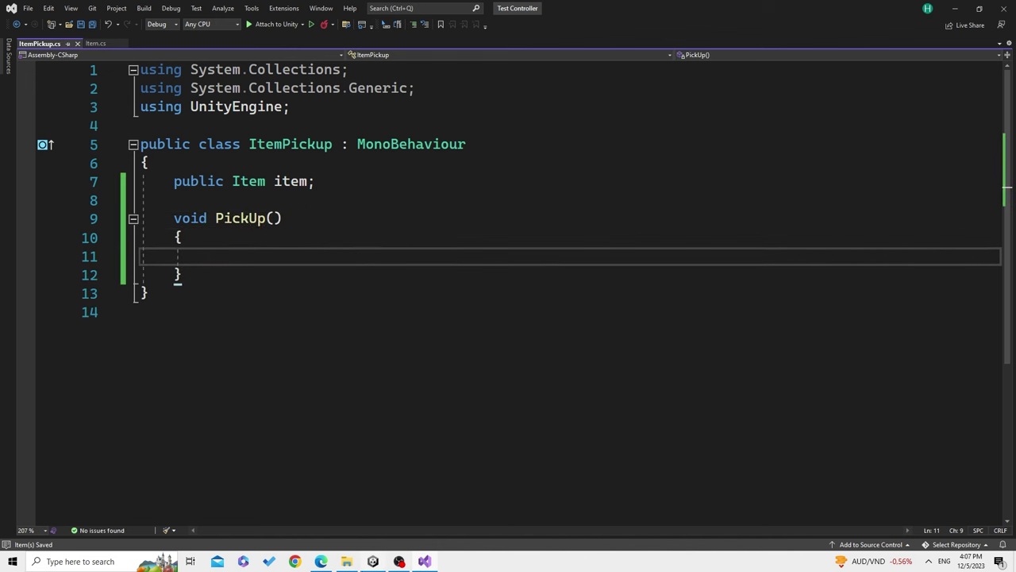
pyautogui.hotkey('alt', 'Tab')
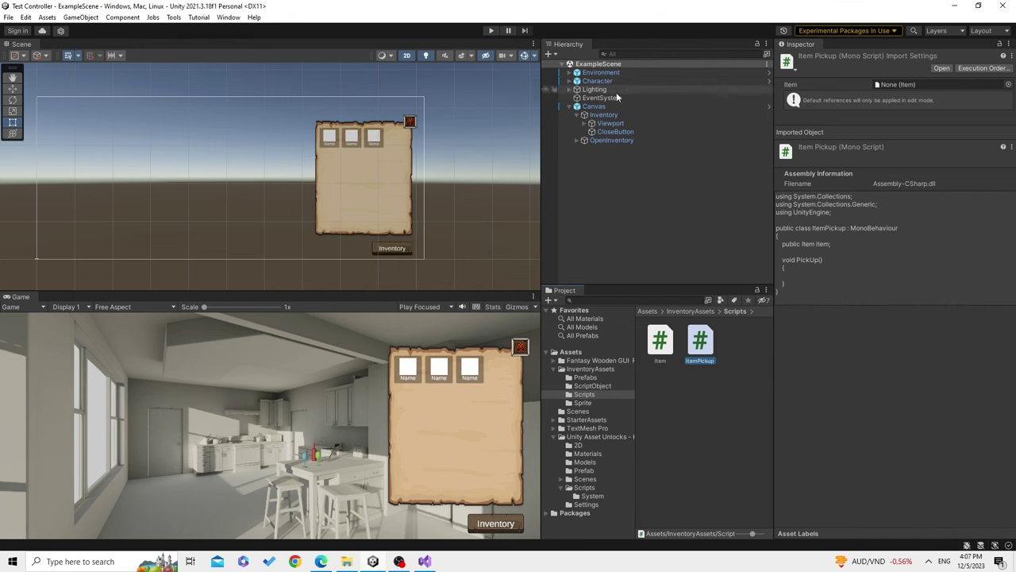
# Frame Wine_Glass_8in_KN001 under Environment in a 3D perspective view and orbit around it
pyautogui.click(577, 72)
pyautogui.doubleClick(616, 88)
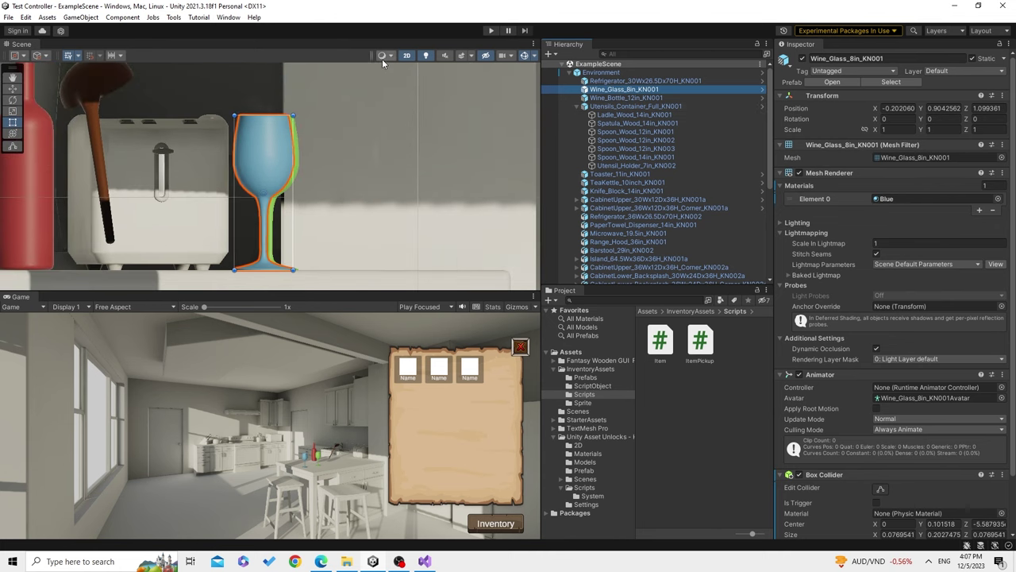
pyautogui.click(406, 55)
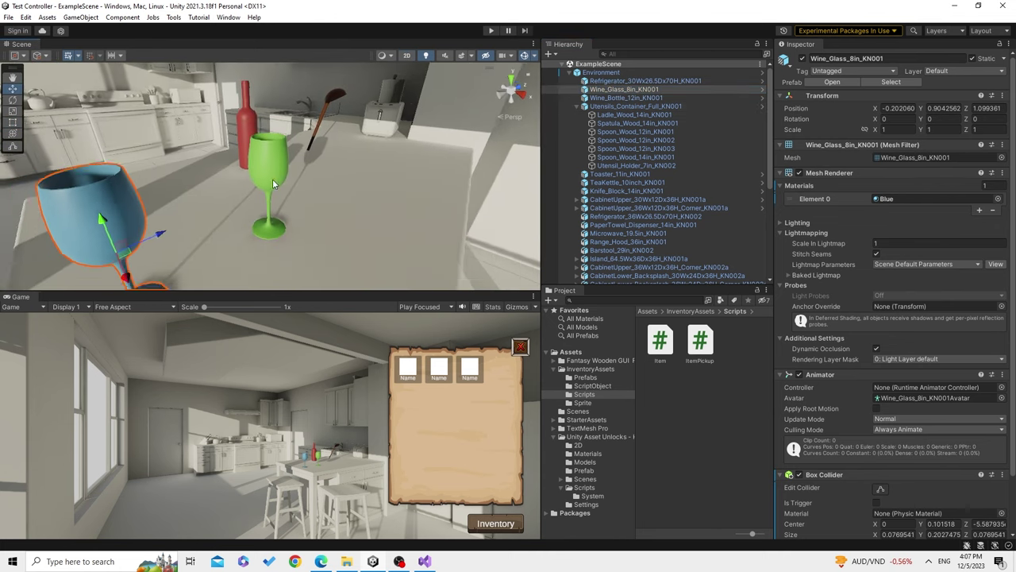
pyautogui.keyDown('alt'); pyautogui.moveTo(174, 201); pyautogui.dragTo(284, 211); pyautogui.keyUp('alt')
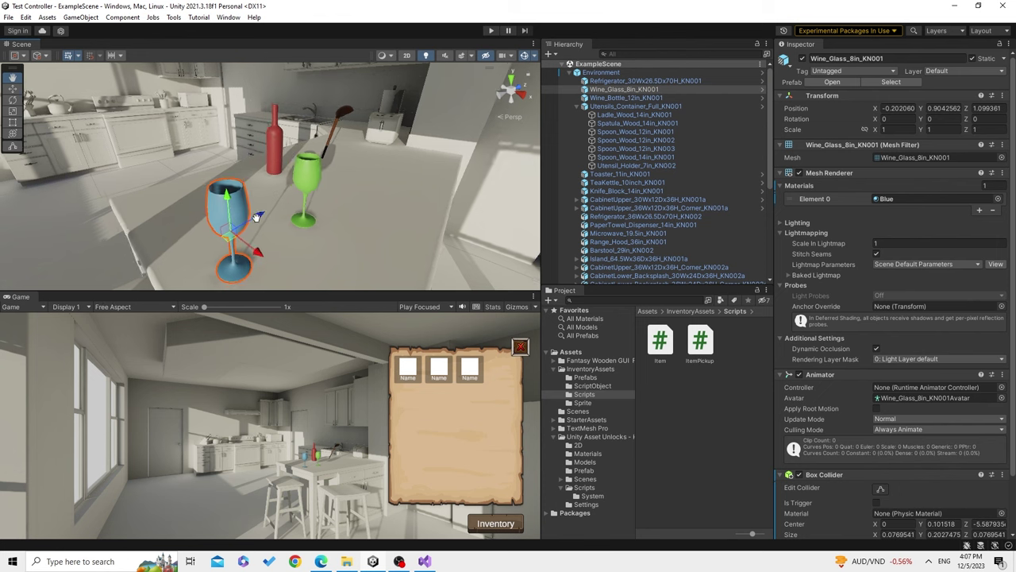
# Toggle the wine glass inactive and active twice, leaving it active
pyautogui.click(802, 59)
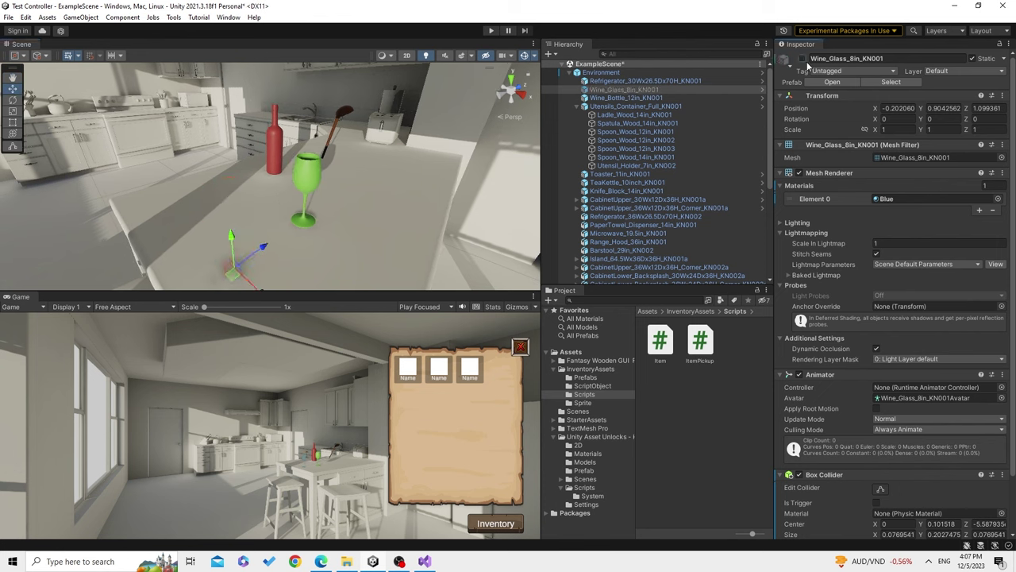
pyautogui.click(802, 59)
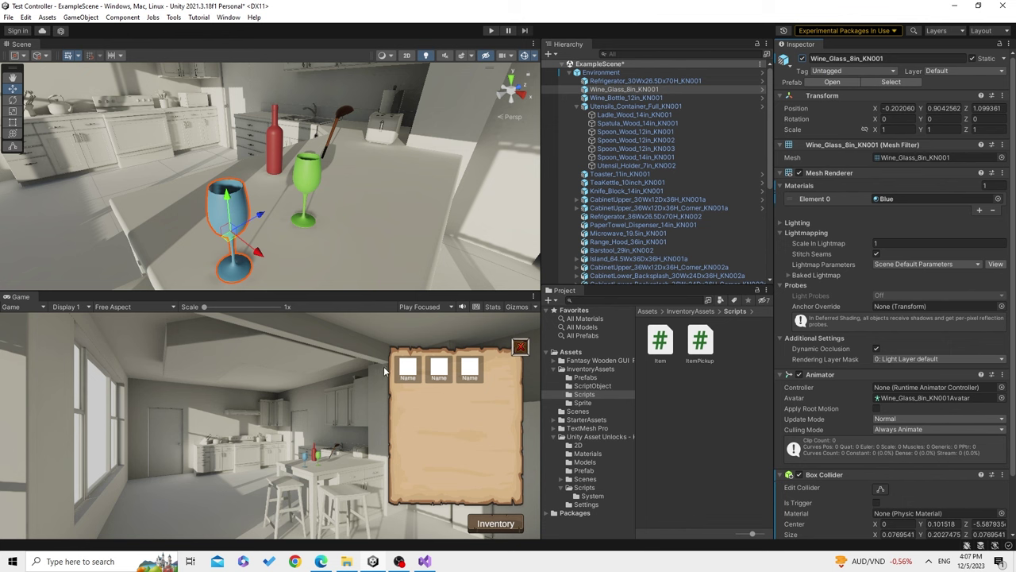
pyautogui.click(803, 58)
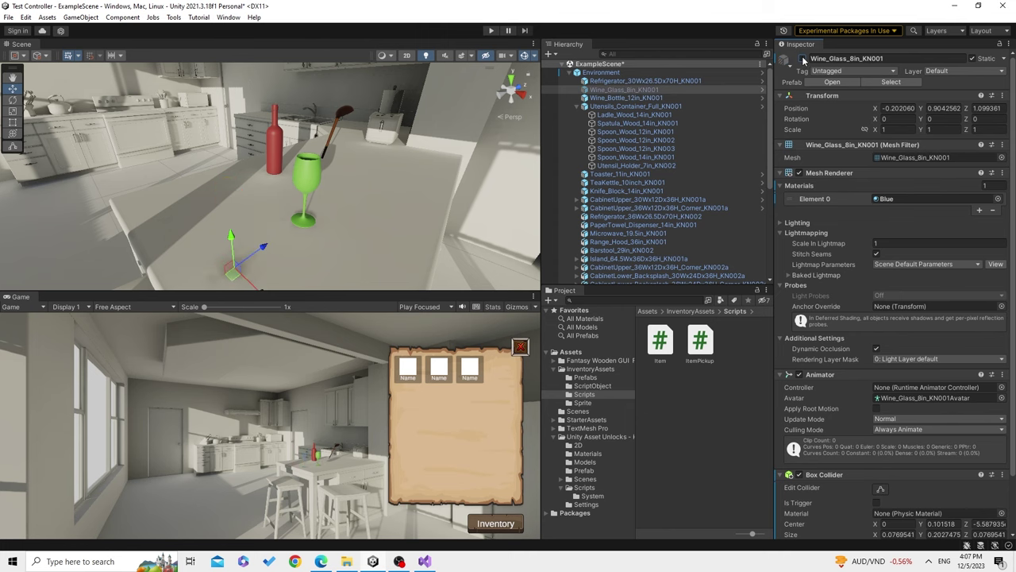
pyautogui.click(803, 58)
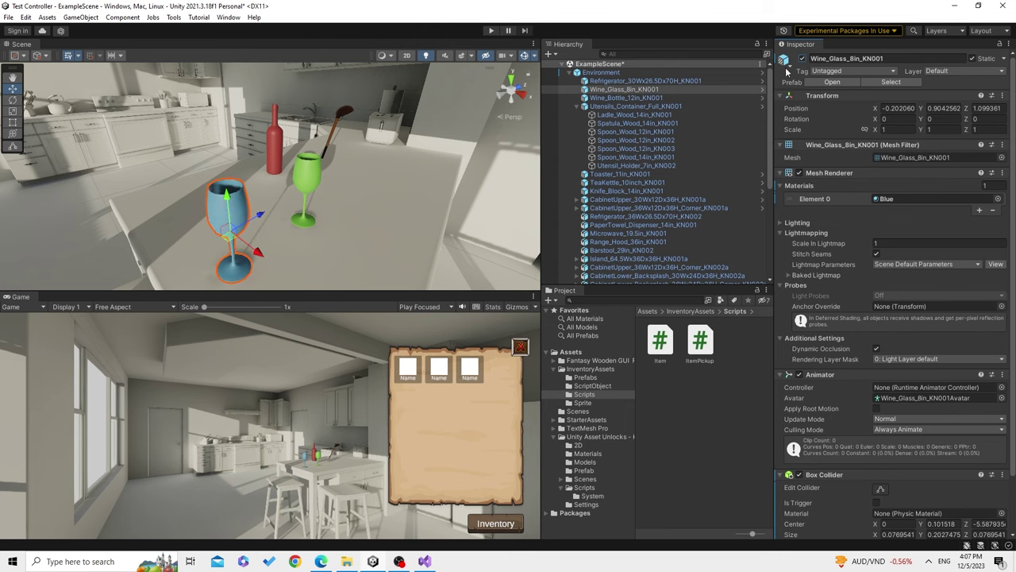
pyautogui.click(433, 560)
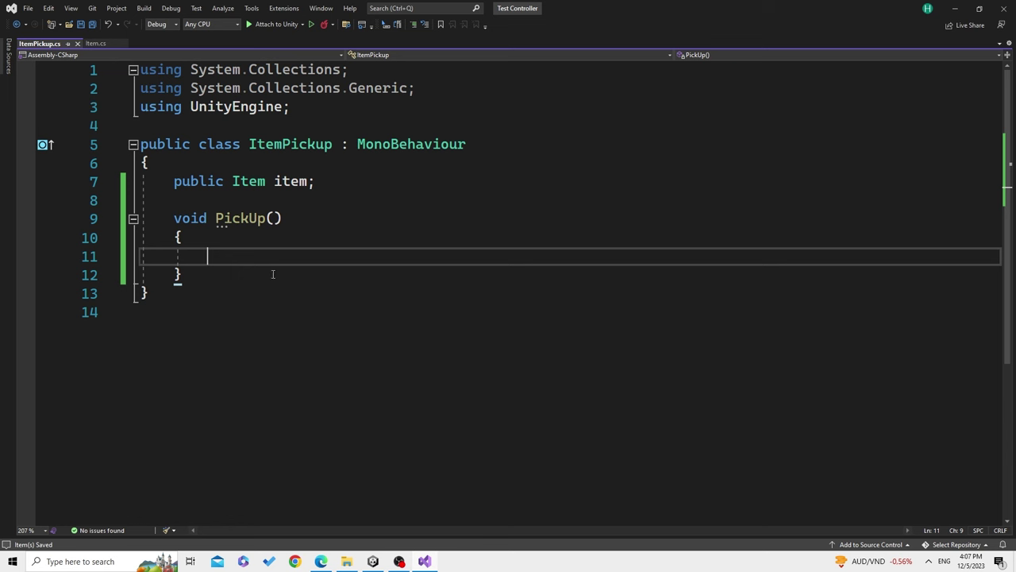
# Inside PickUp, add a '// Destroy' comment and a Destroy(this.gameObject); call
pyautogui.write('// ')
pyautogui.write('Destroy')
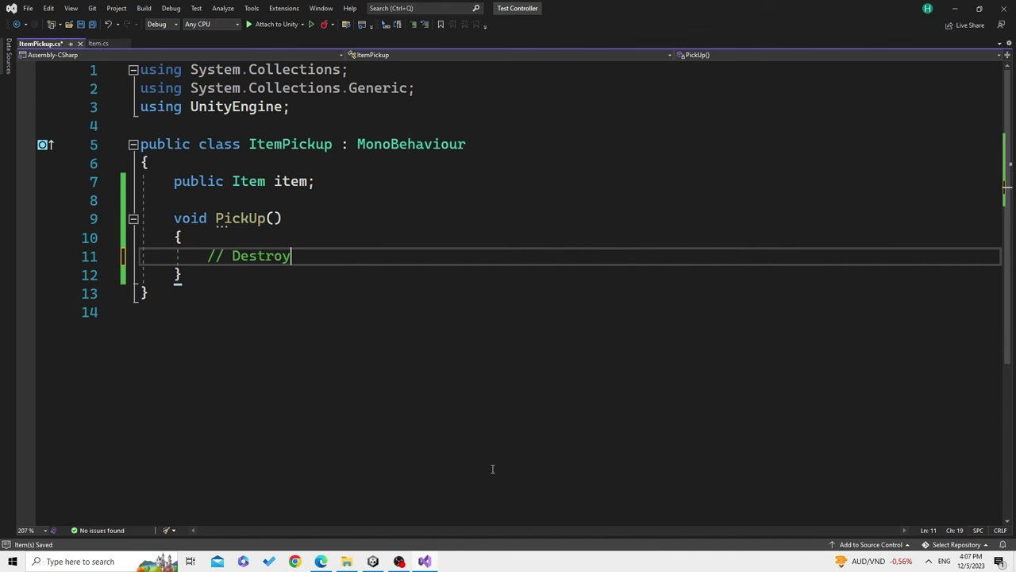
pyautogui.press('Return')
pyautogui.write('De')
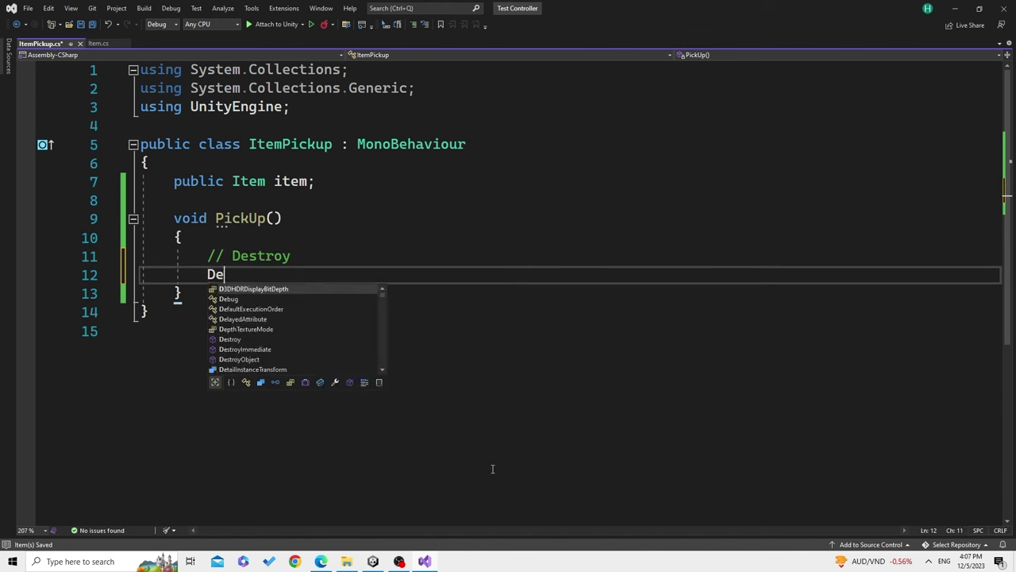
pyautogui.write('stroy')
pyautogui.press('Escape')
pyautogui.write('(')
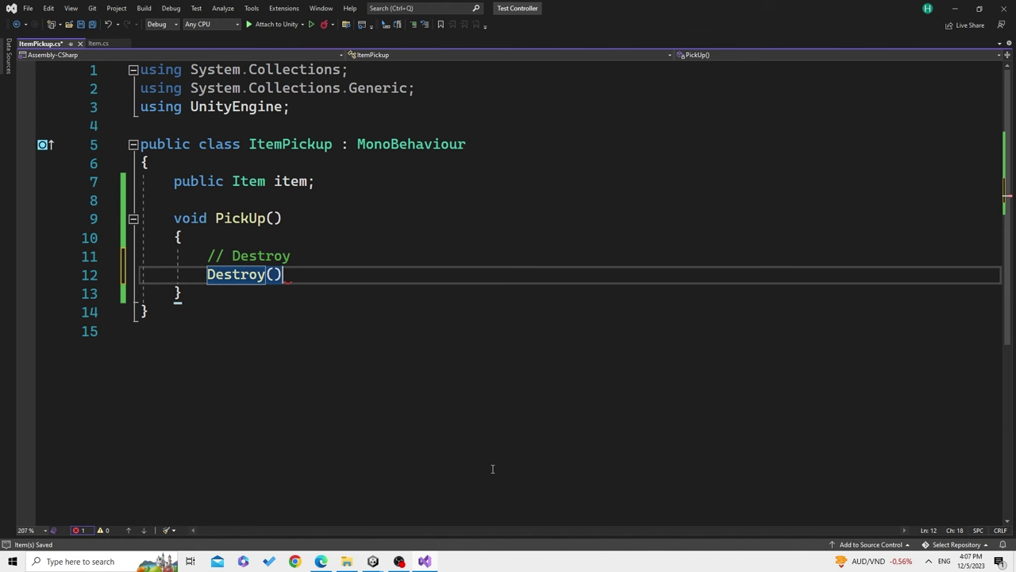
pyautogui.write('this.gam')
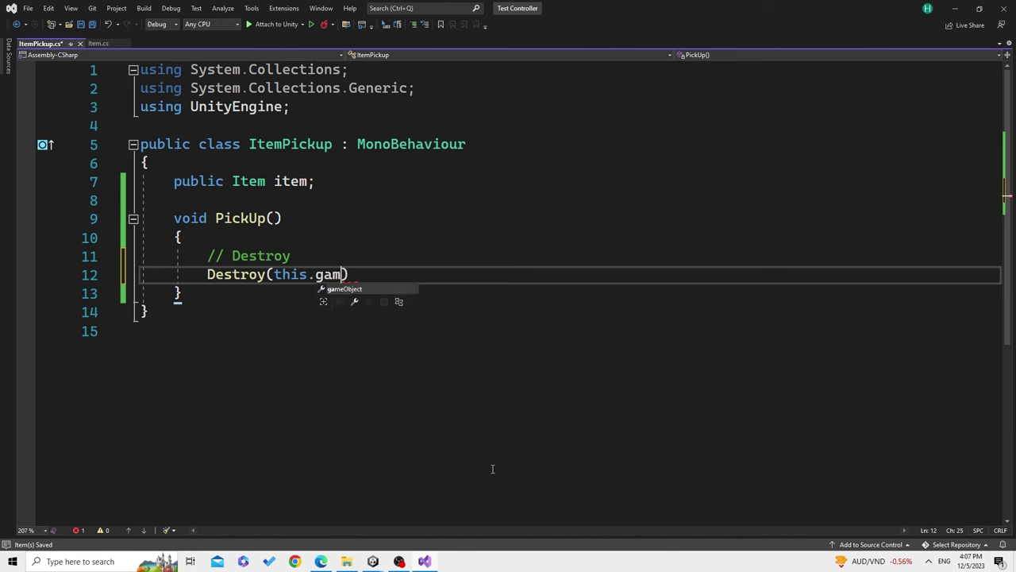
pyautogui.press('Tab')
pyautogui.write(');')
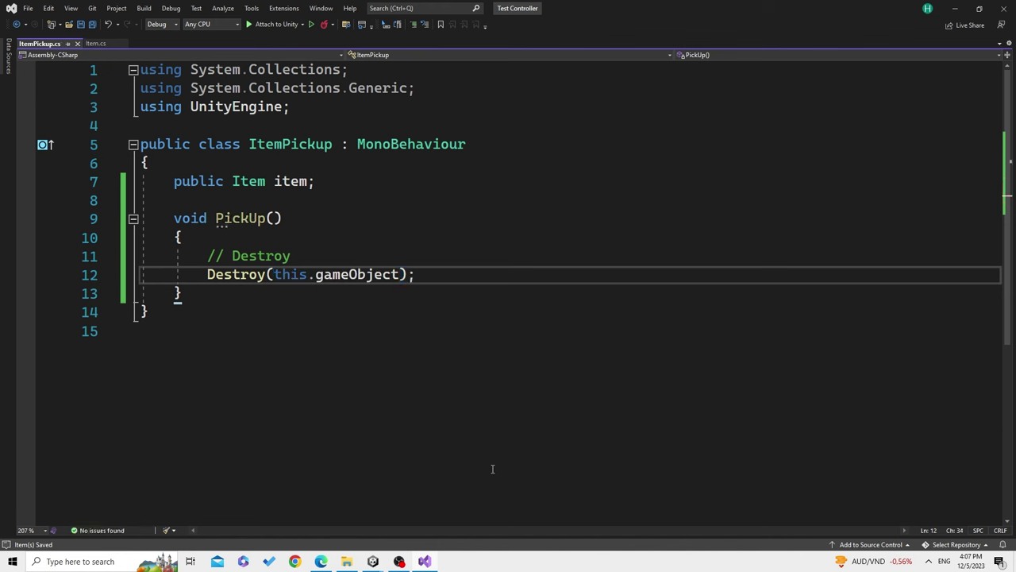
pyautogui.moveTo(372, 561)
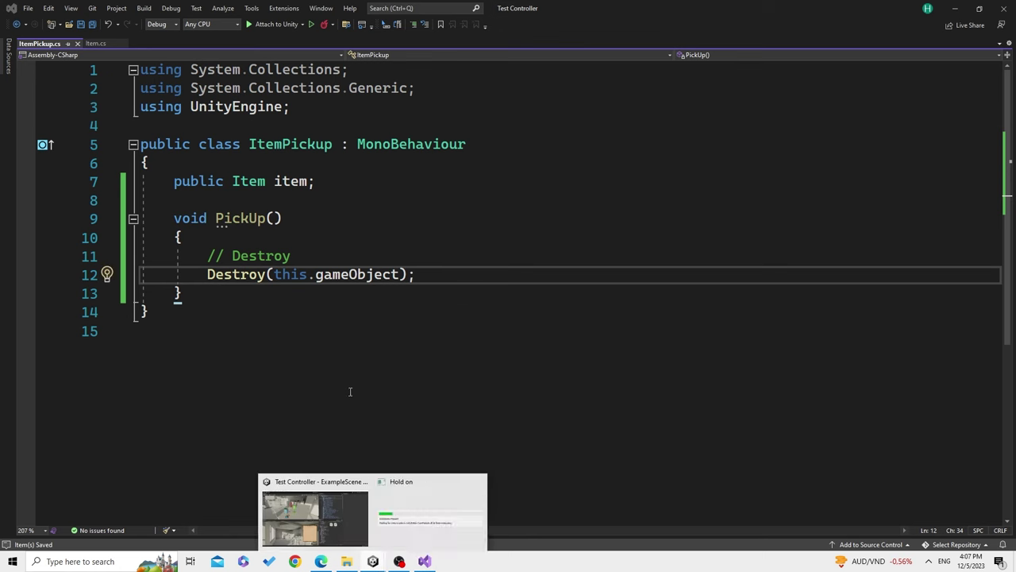
pyautogui.click(360, 476)
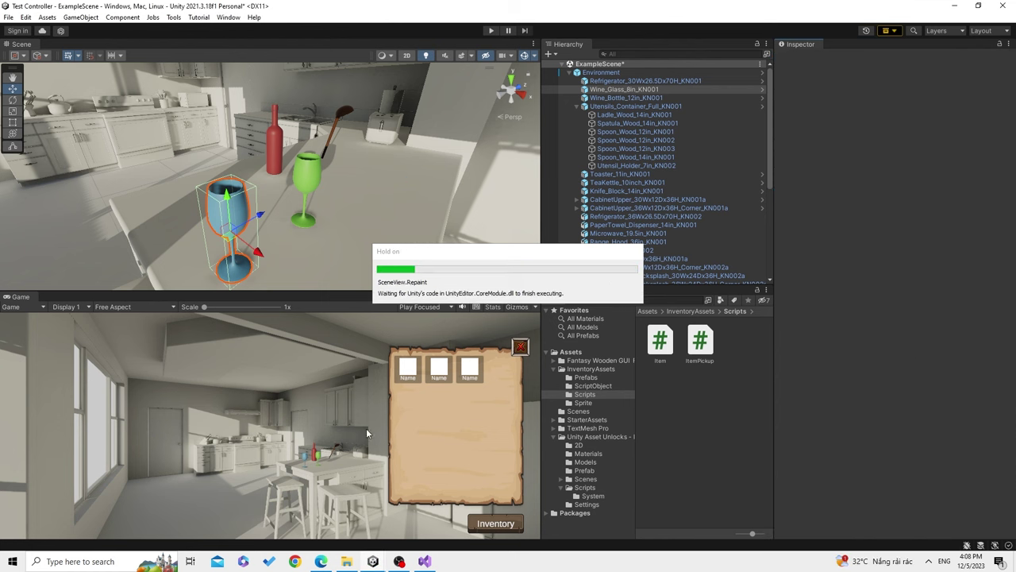
# Collapse Environment and Canvas, then create a top-level empty GameObject named InventoryManager
pyautogui.click(577, 72)
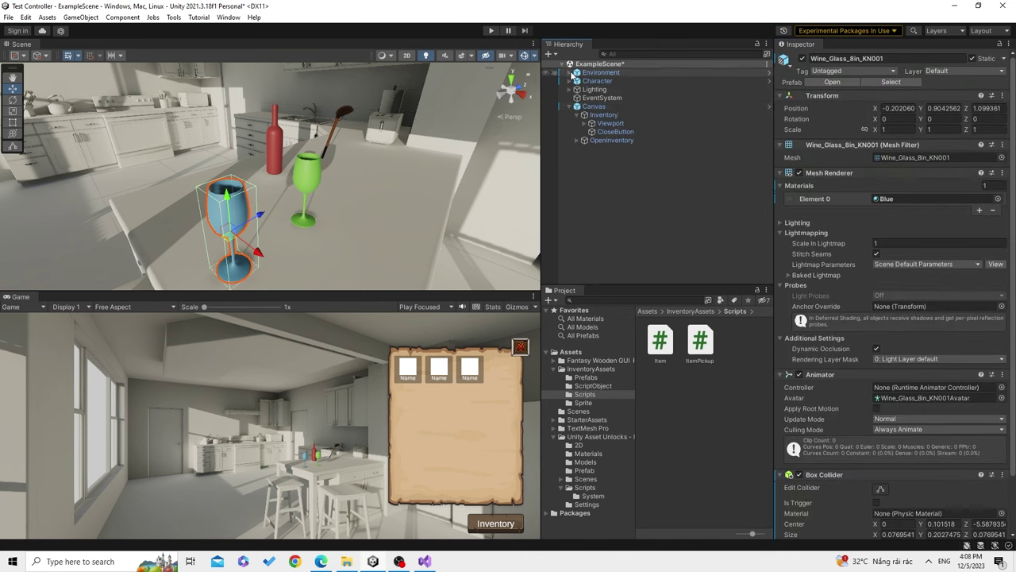
pyautogui.click(576, 106)
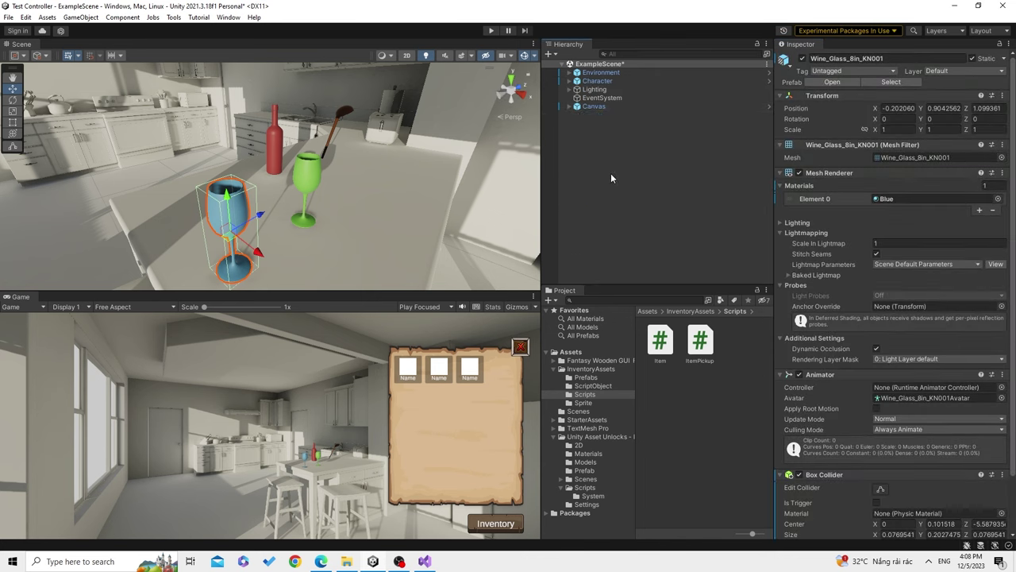
pyautogui.rightClick(618, 177)
pyautogui.click(674, 318)
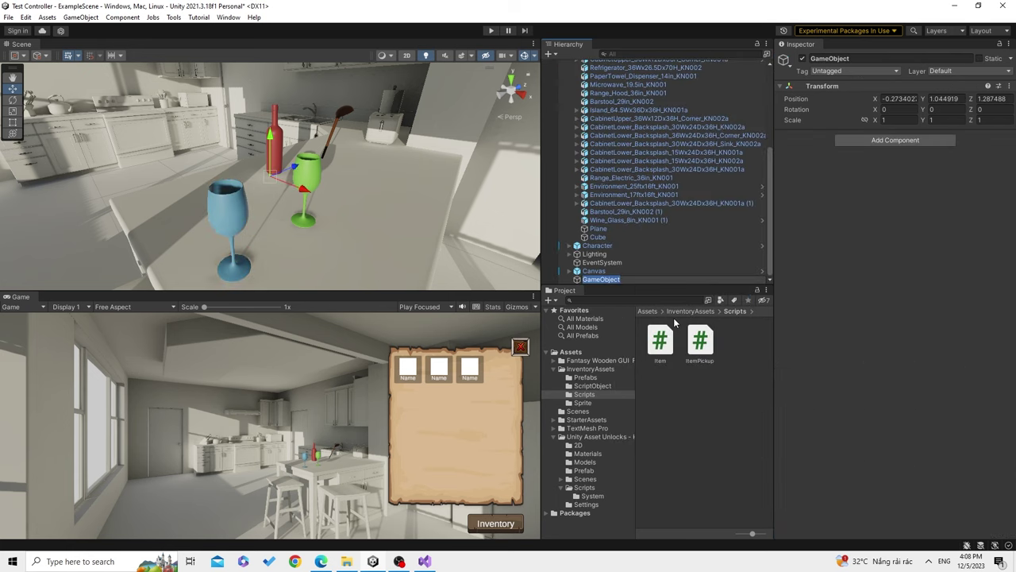
pyautogui.write('InventoryM')
pyautogui.write('anager')
pyautogui.press('Return')
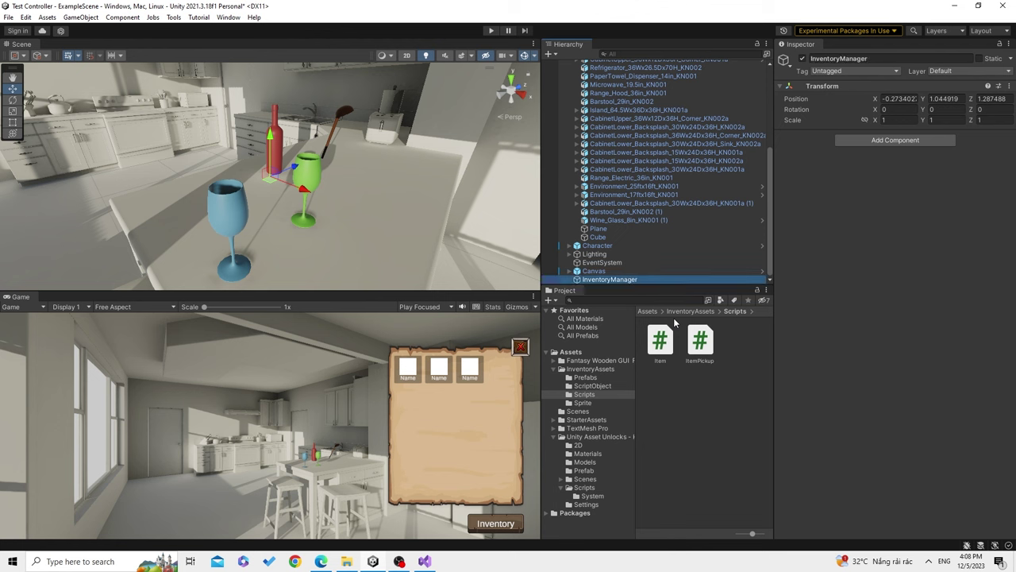
pyautogui.scroll(5, 578, 94)
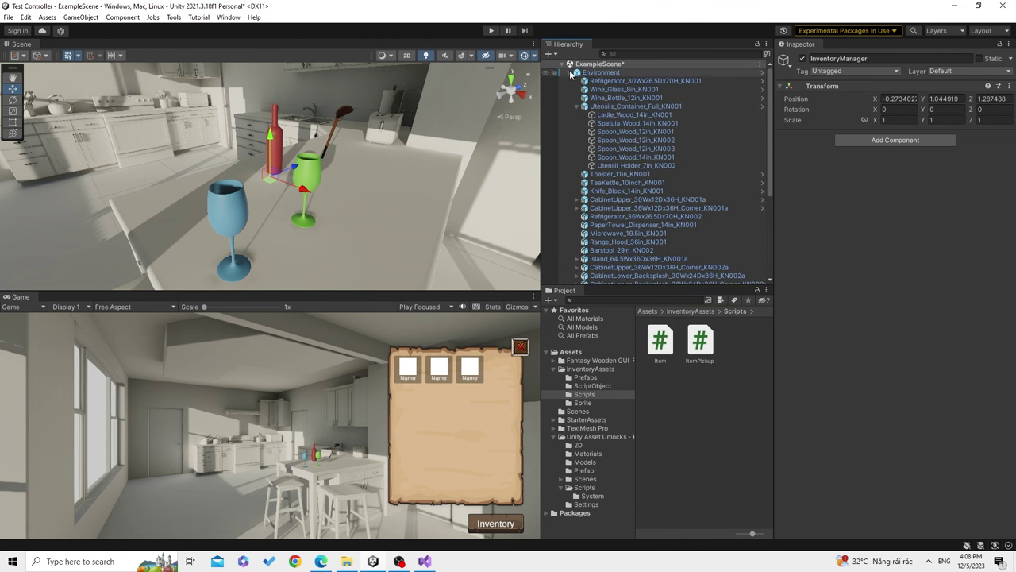
pyautogui.click(570, 72)
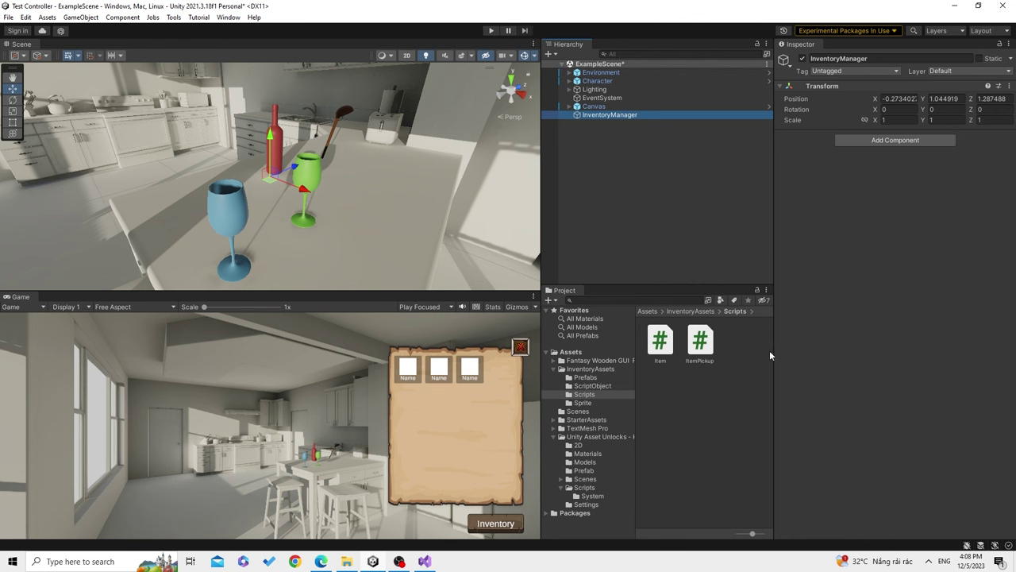
# Create an InventoryManager C# script in the Scripts folder and open it in Visual Studio
pyautogui.rightClick(754, 387)
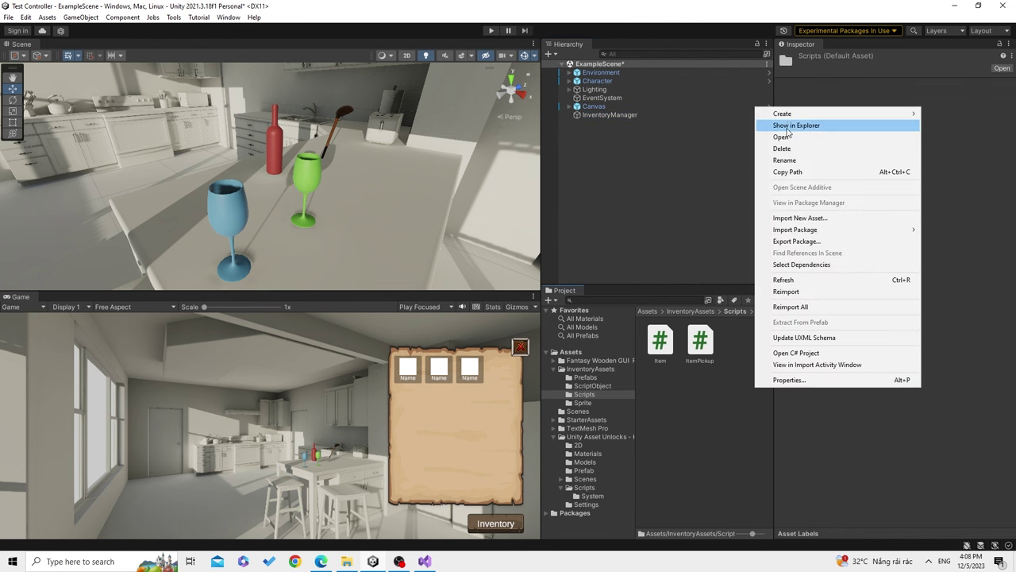
pyautogui.moveTo(798, 113)
pyautogui.click(675, 52)
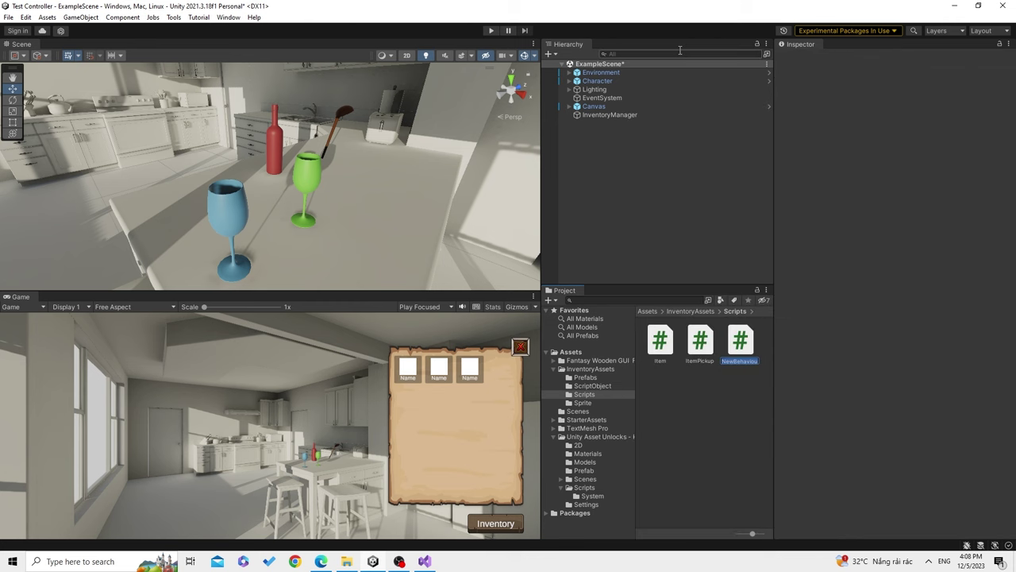
pyautogui.write('In')
pyautogui.write('nager')
pyautogui.press('Return')
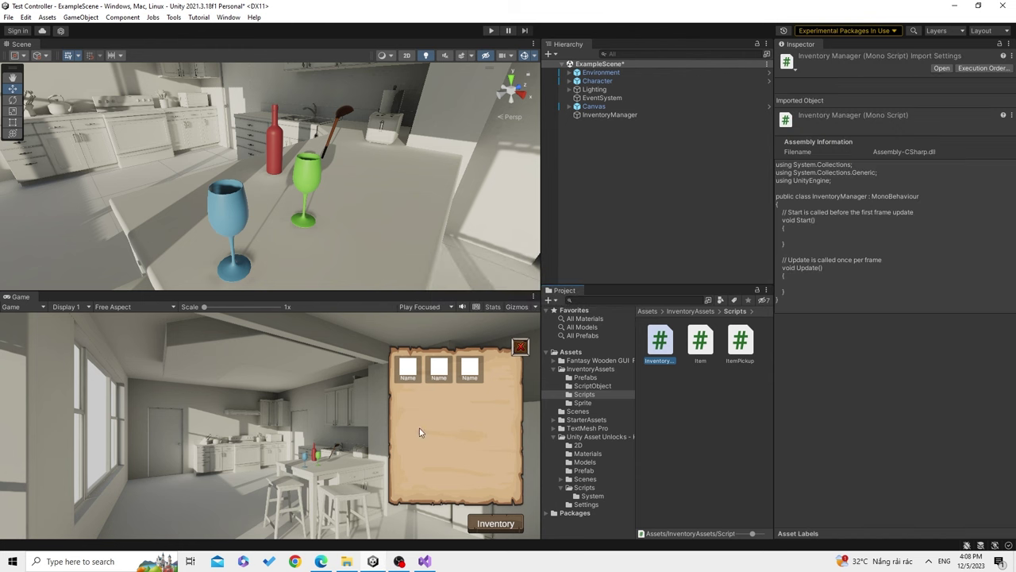
pyautogui.doubleClick(659, 340)
# Delete InventoryManager's default Start and Update methods, save, and let Unity recompile
pyautogui.moveTo(243, 367)
pyautogui.mouseDown()
pyautogui.moveTo(176, 218)
pyautogui.moveTo(174, 181)
pyautogui.mouseUp()
pyautogui.press('Delete')
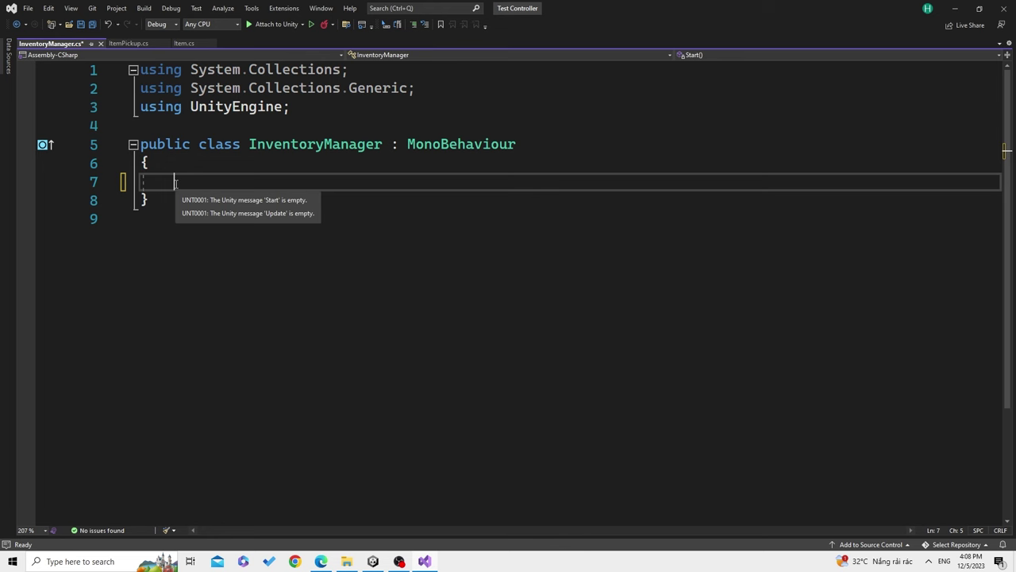
pyautogui.hotkey('ctrl', 's')
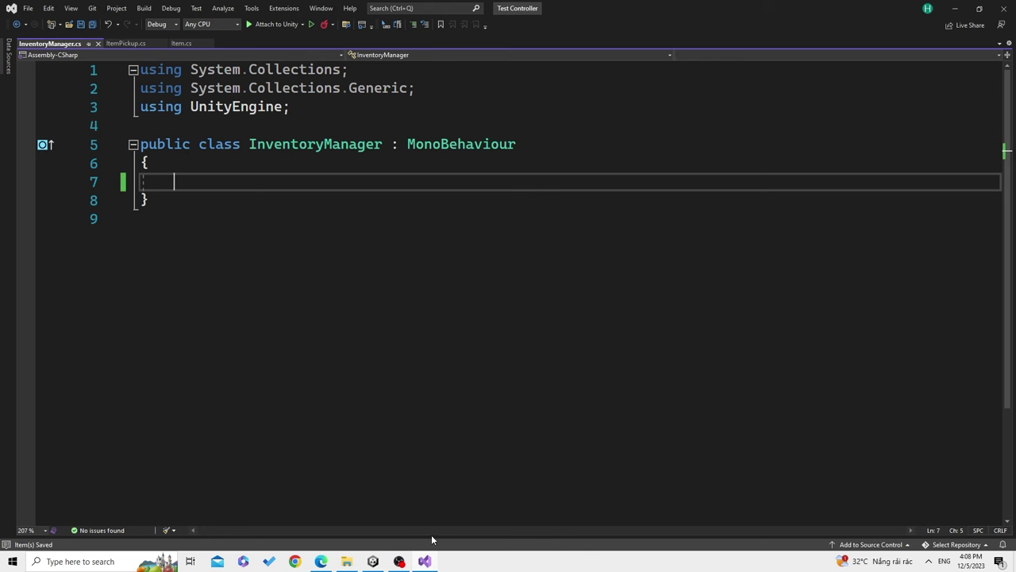
pyautogui.click(373, 562)
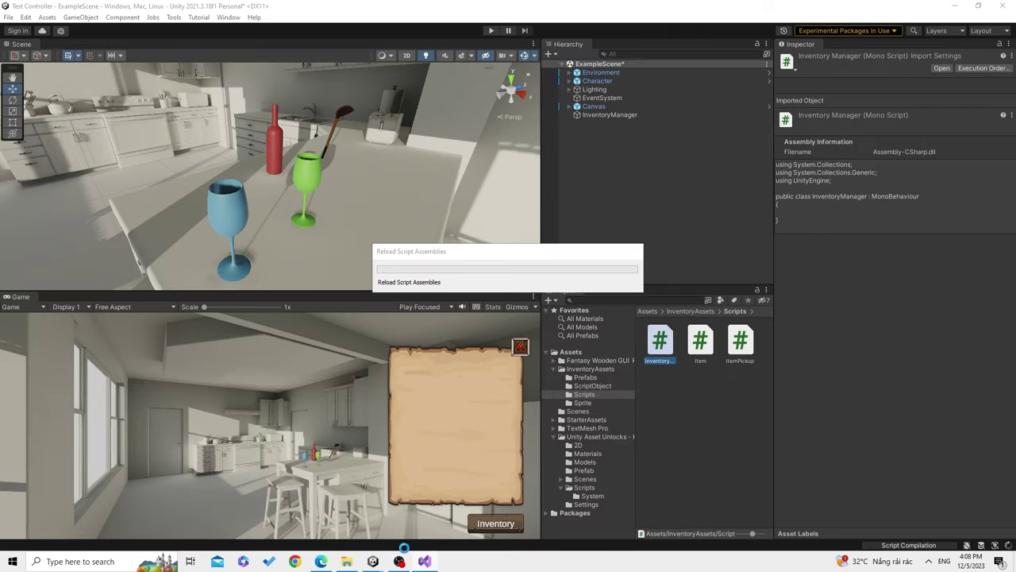
pyautogui.moveTo(426, 562)
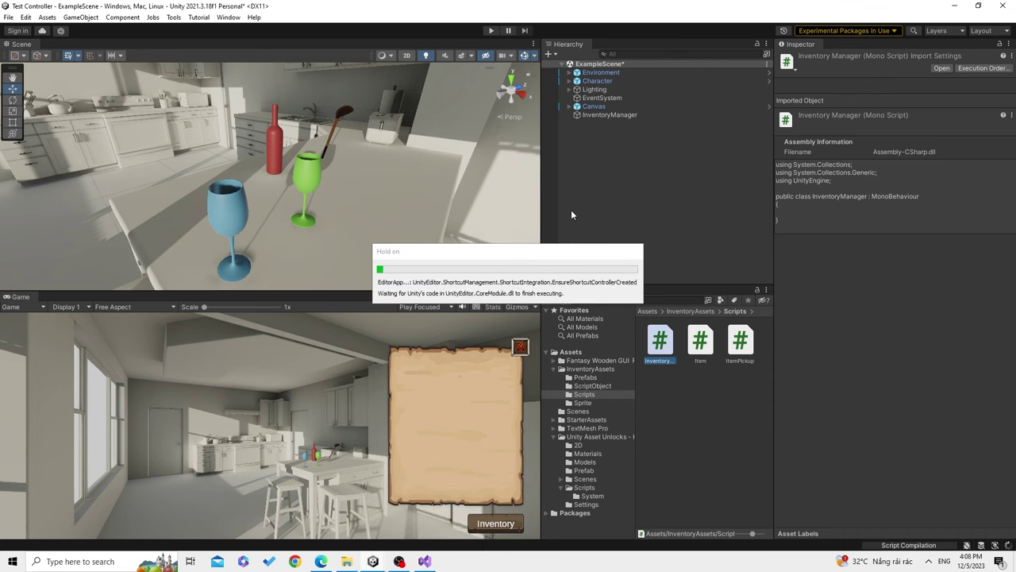
pyautogui.click(425, 562)
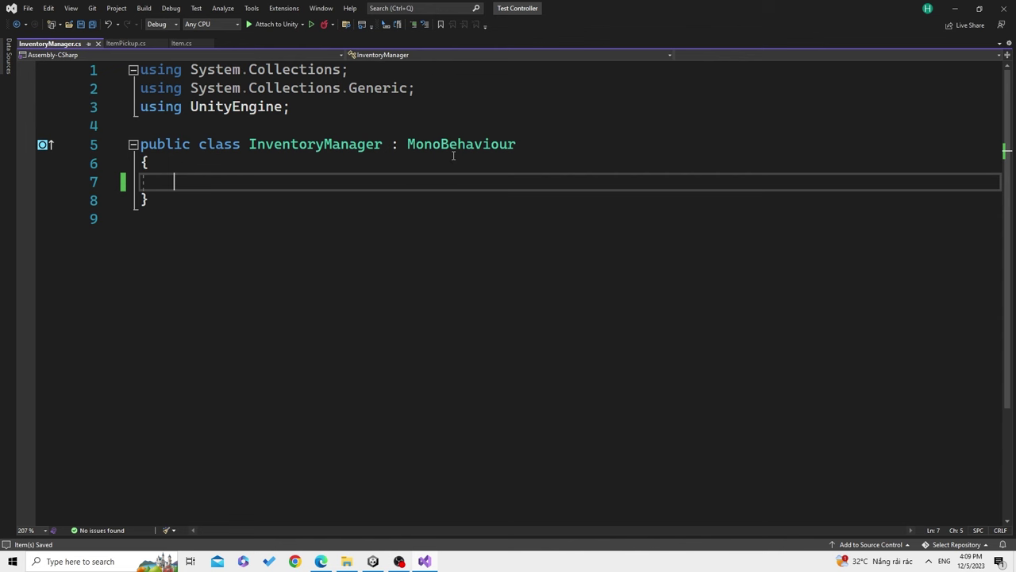
# Remove the two System.Collections using lines and the blank line, save, and let Unity recompile
pyautogui.moveTo(444, 90); pyautogui.dragTo(138, 67)
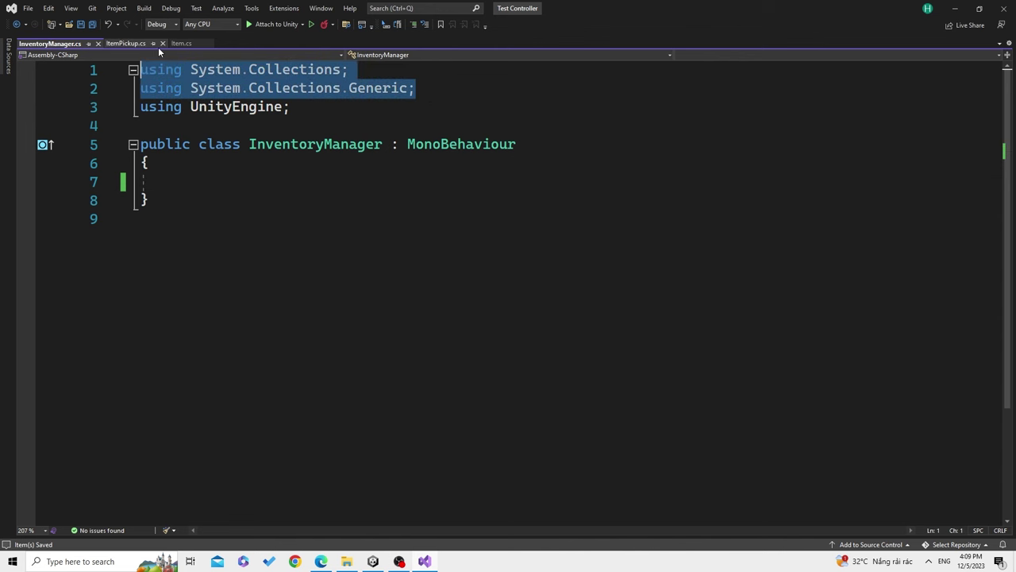
pyautogui.press('Delete')
pyautogui.press('Down')
pyautogui.press('BackSpace')
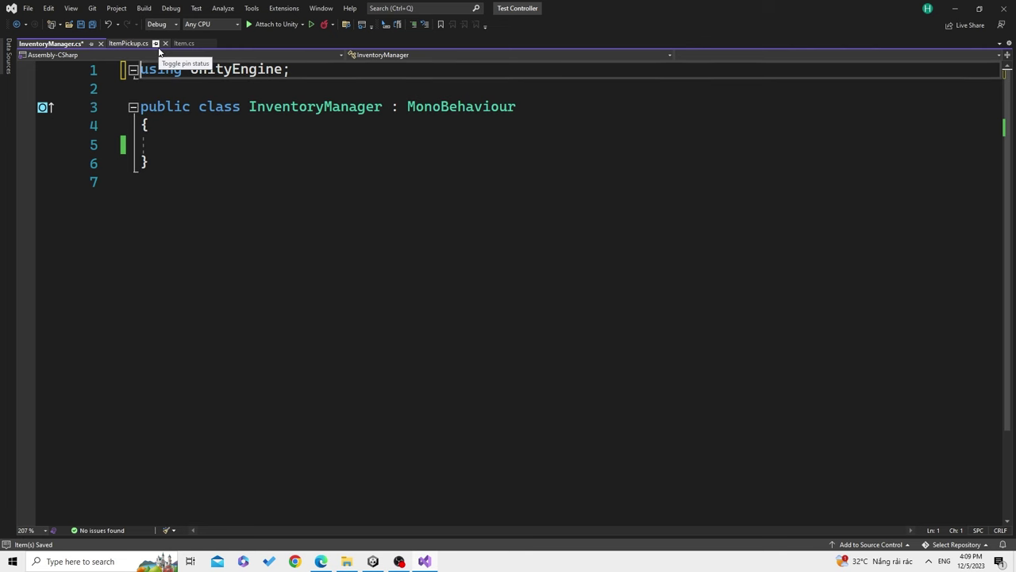
pyautogui.hotkey('ctrl', 's')
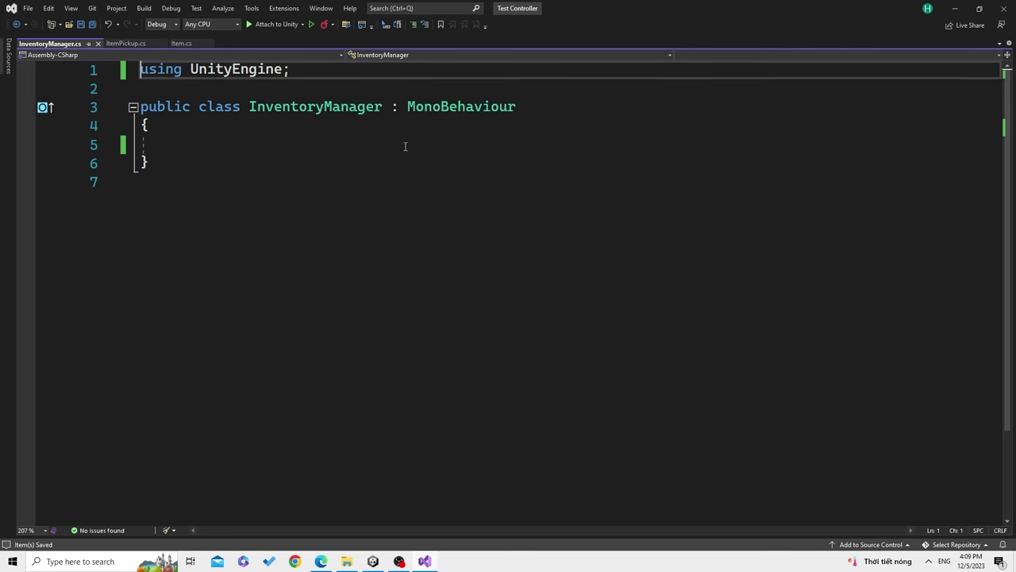
pyautogui.click(405, 155)
pyautogui.click(420, 146)
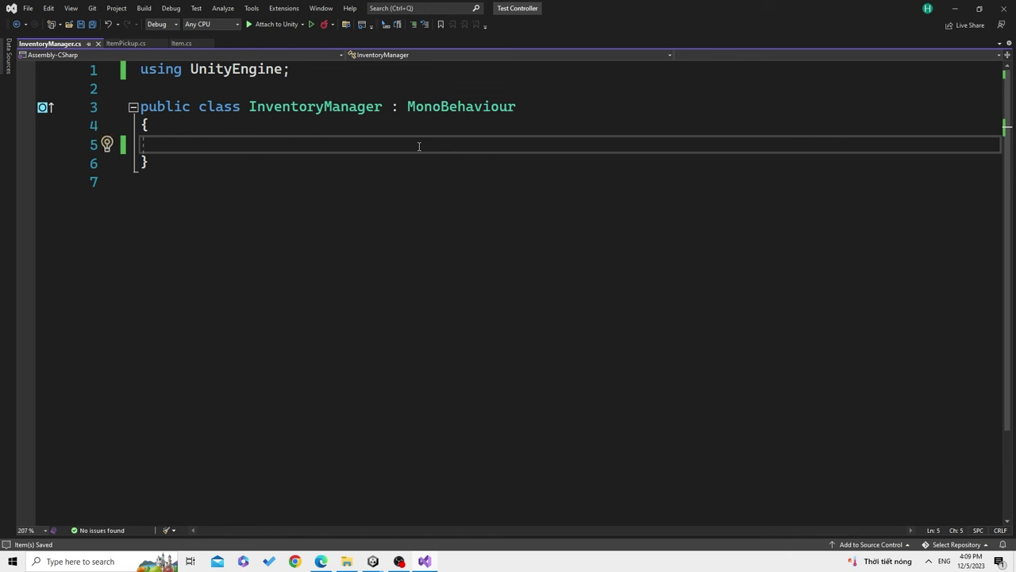
pyautogui.click(372, 561)
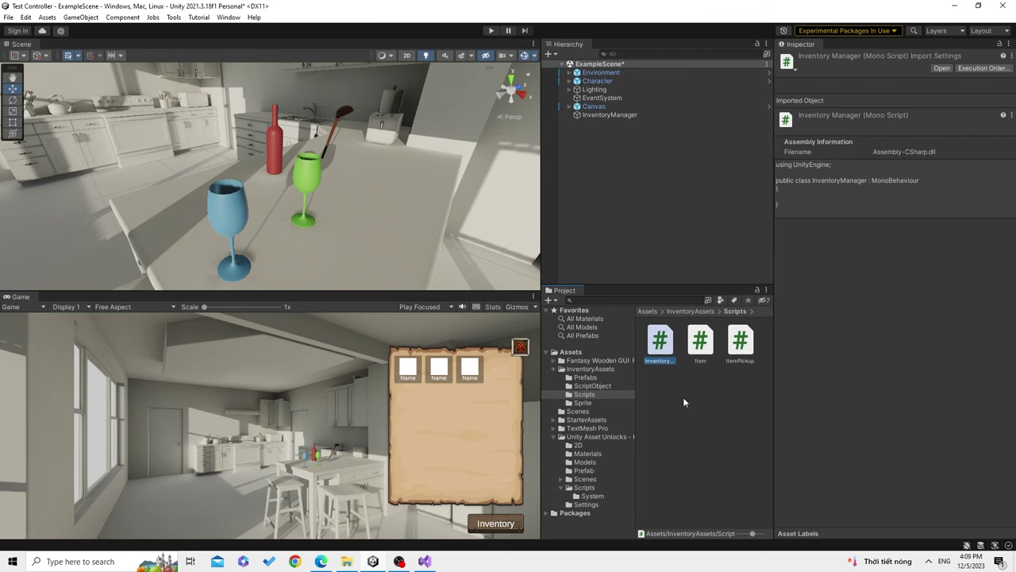
pyautogui.click(426, 561)
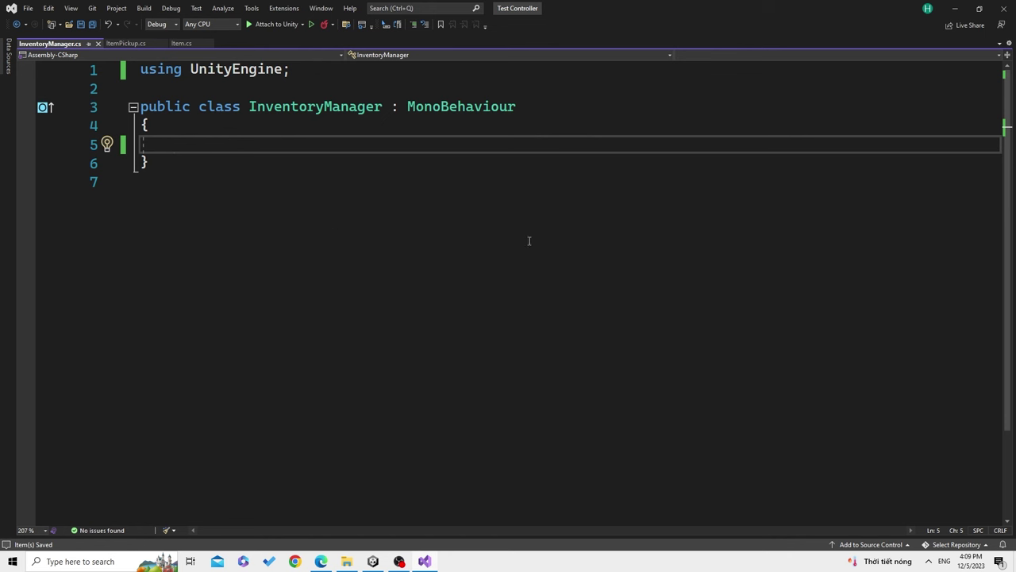
# Add 'public static InventoryManager Instance { get; private set; }' to the class and save
pyautogui.press('BackSpace')
pyautogui.press('BackSpace')
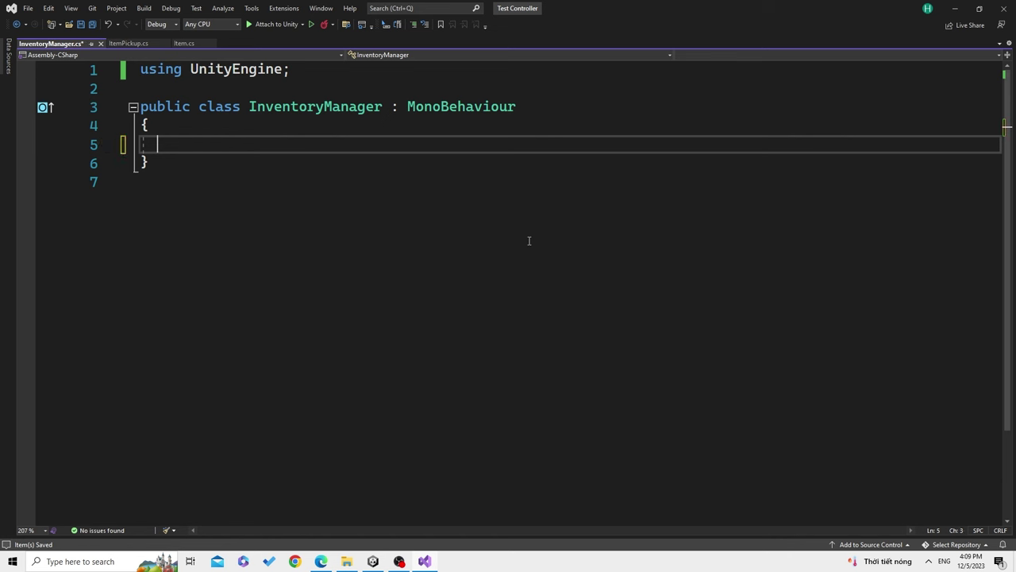
pyautogui.press('BackSpace')
pyautogui.press('BackSpace')
pyautogui.hotkey('ctrl', 's')
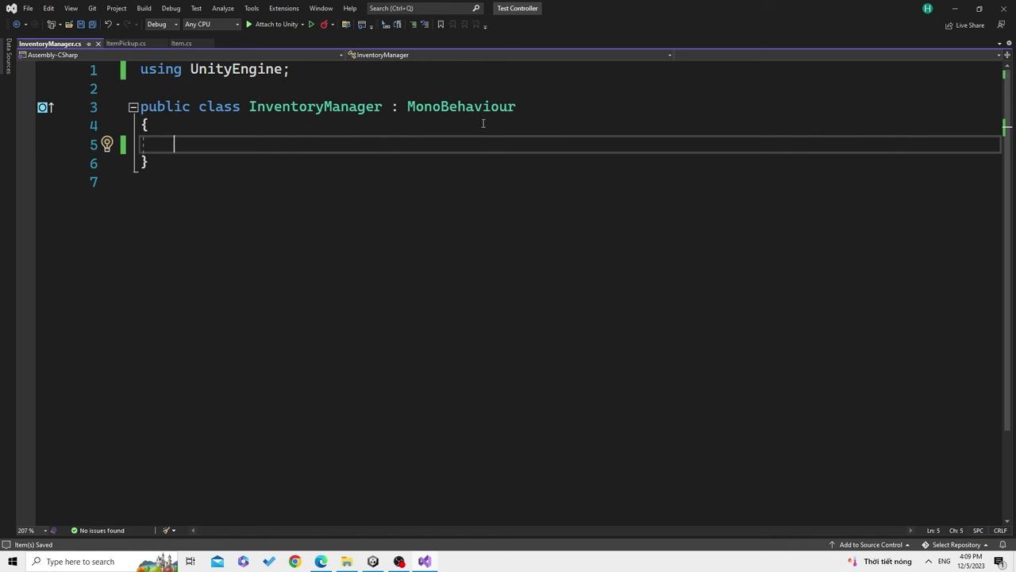
pyautogui.write('publ')
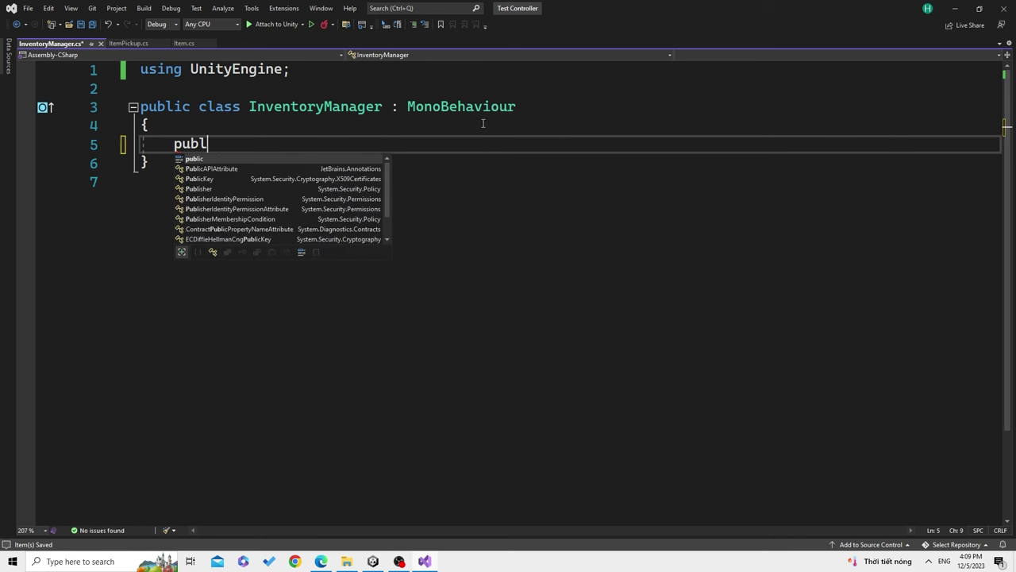
pyautogui.write('ic static')
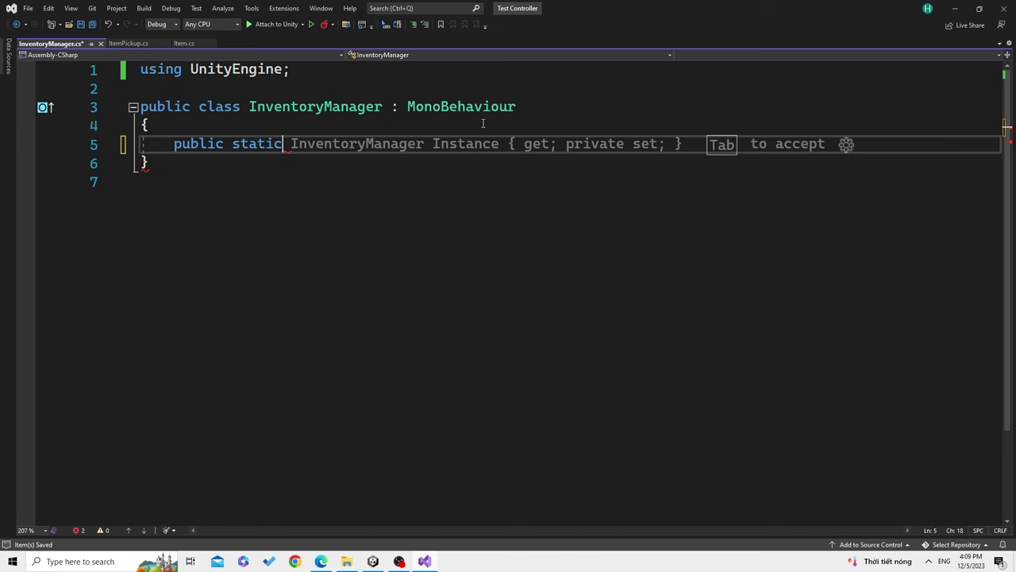
pyautogui.press('Tab')
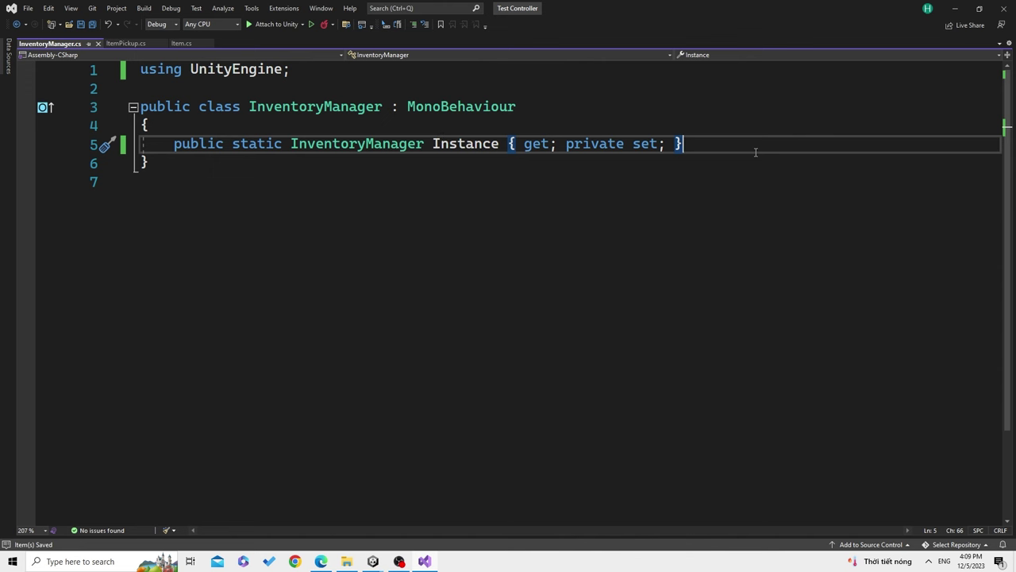
pyautogui.press('Return')
pyautogui.press('Return')
pyautogui.hotkey('ctrl', 's')
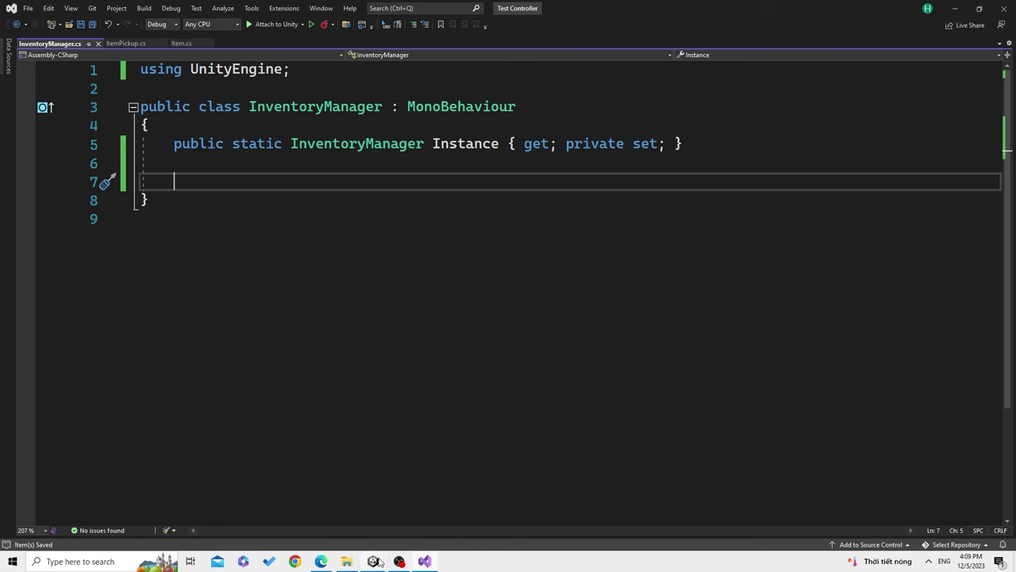
# Let Unity recompile InventoryManager, then review the class name in Visual Studio
pyautogui.moveTo(381, 562)
pyautogui.hotkey('alt', 'Tab')
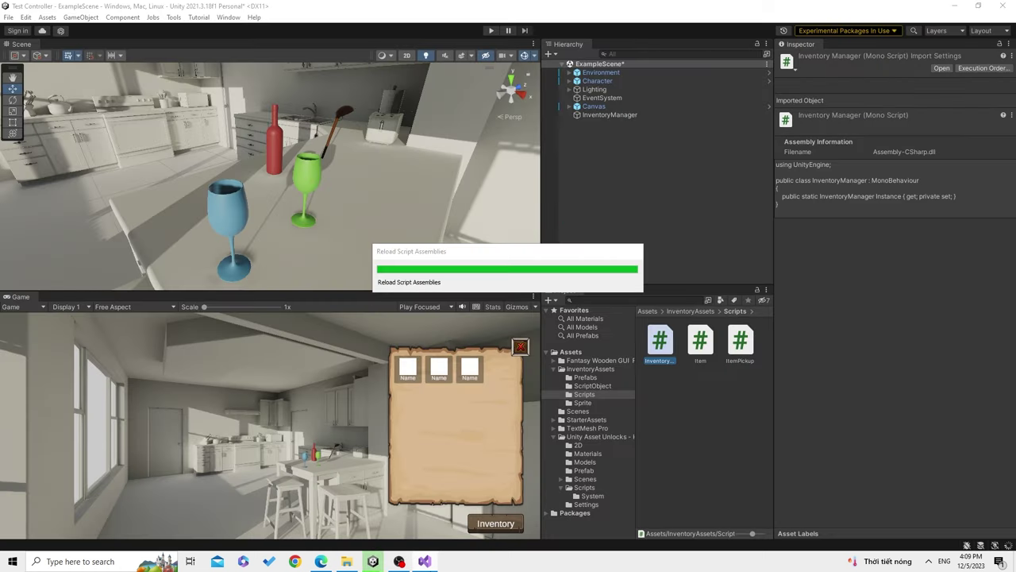
pyautogui.moveTo(425, 562)
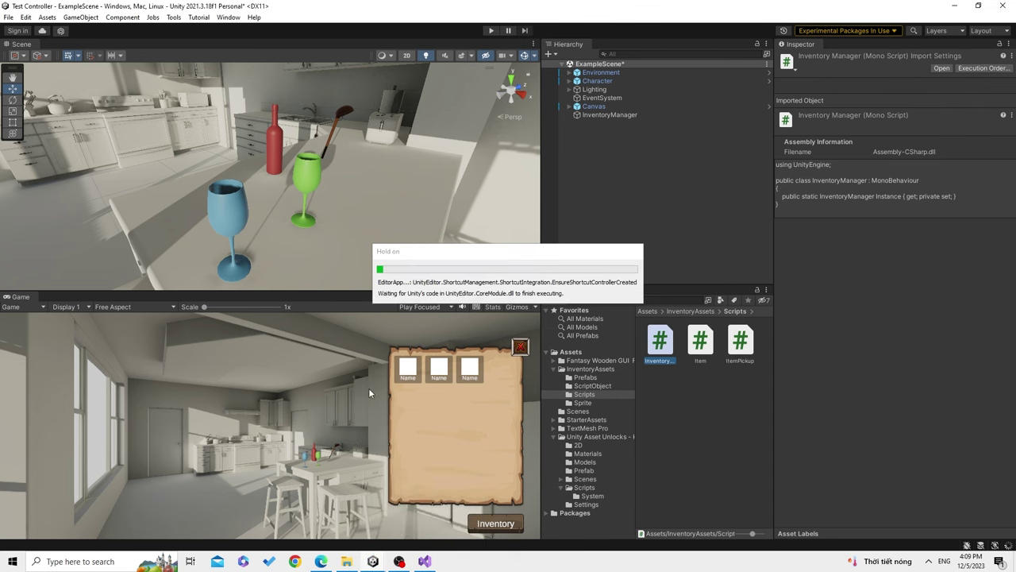
pyautogui.click(425, 559)
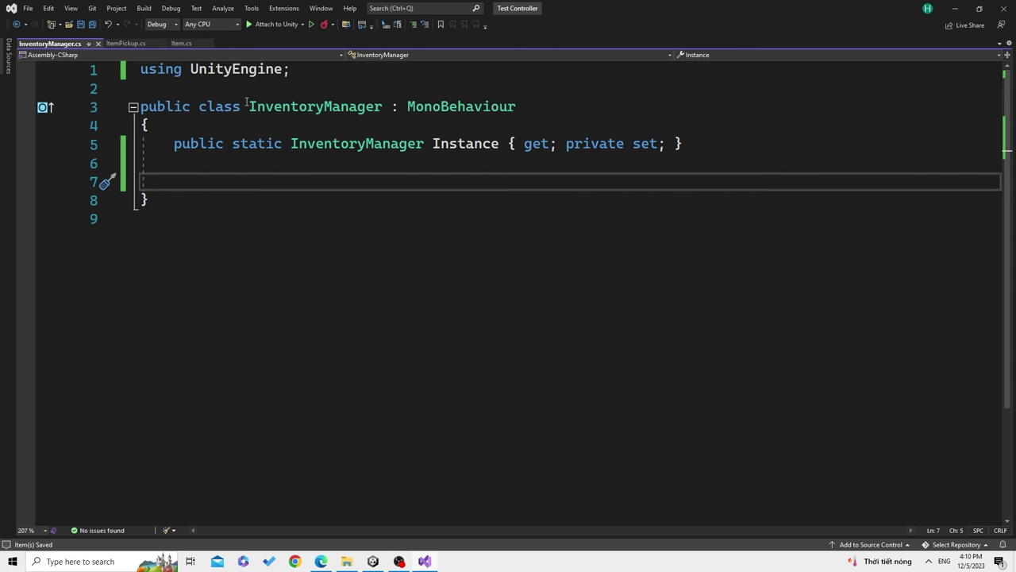
pyautogui.moveTo(247, 103); pyautogui.dragTo(387, 106)
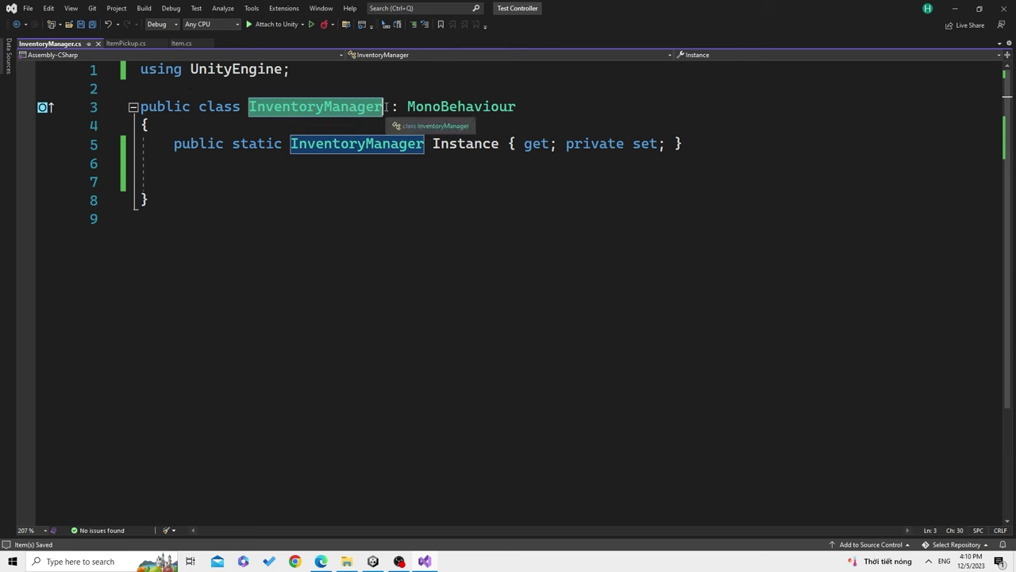
pyautogui.click(272, 182)
pyautogui.click(373, 561)
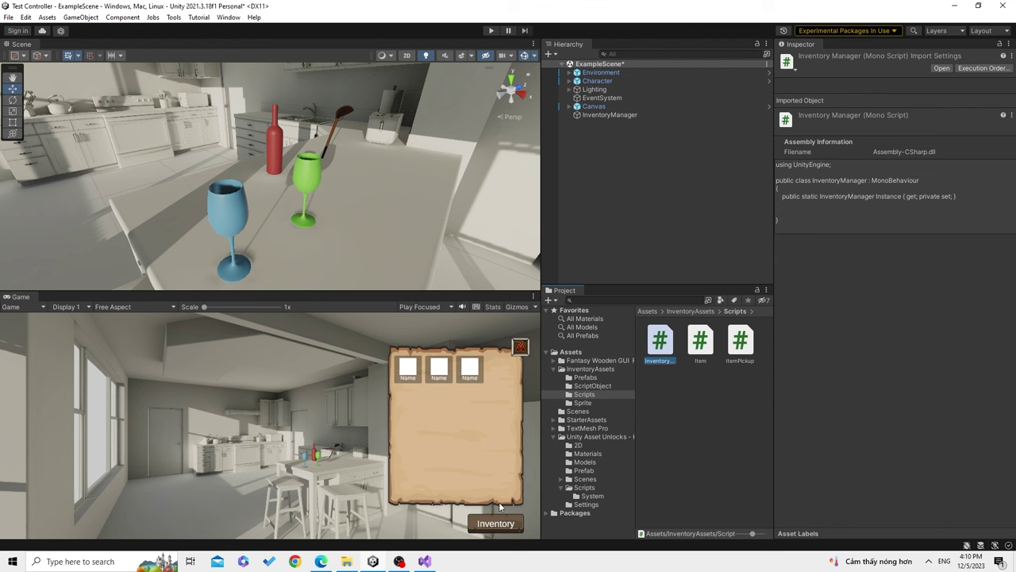
# Switch to Visual Studio to edit InventoryManager.cs
pyautogui.click(433, 558)
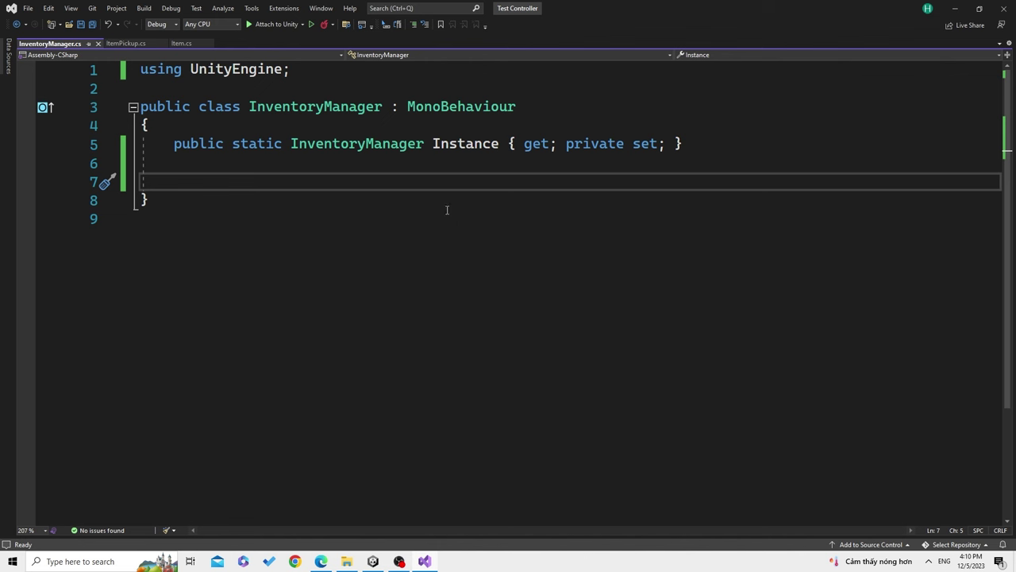
# Add a private Awake method that assigns Instance = this, and save the script
pyautogui.moveTo(174, 144); pyautogui.dragTo(684, 141)
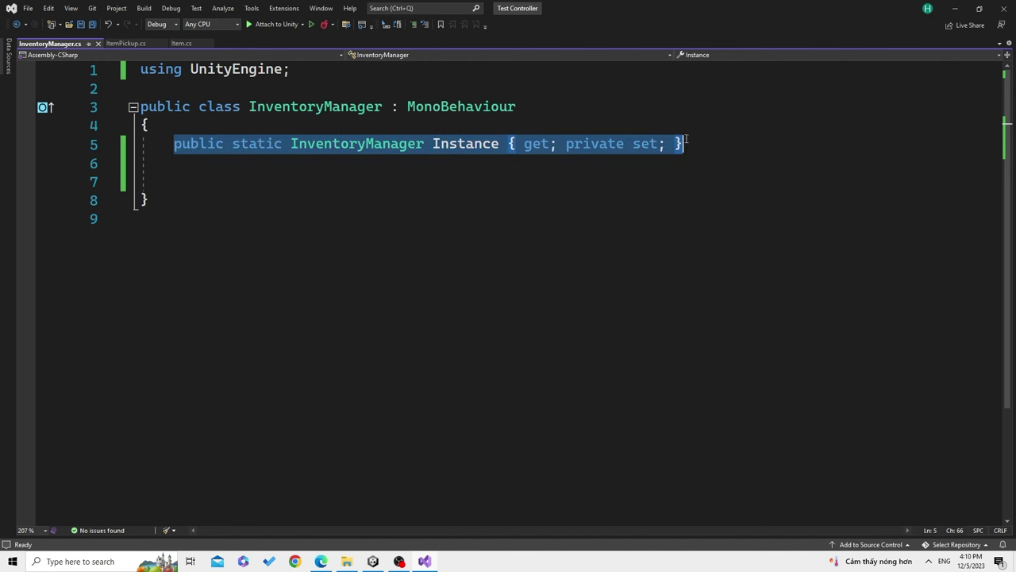
pyautogui.click(242, 182)
pyautogui.write('void ')
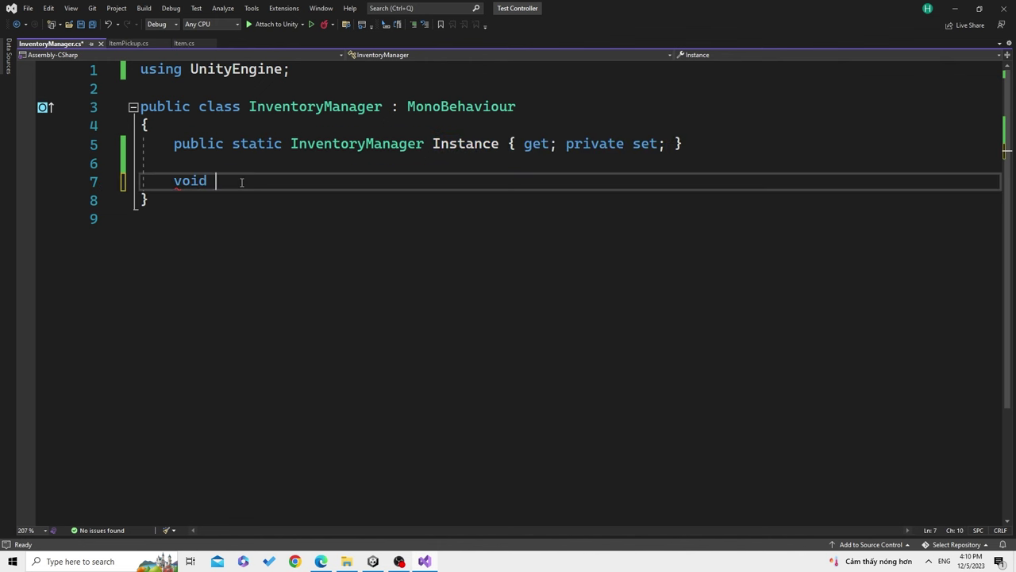
pyautogui.write('Awa')
pyautogui.press('Tab')
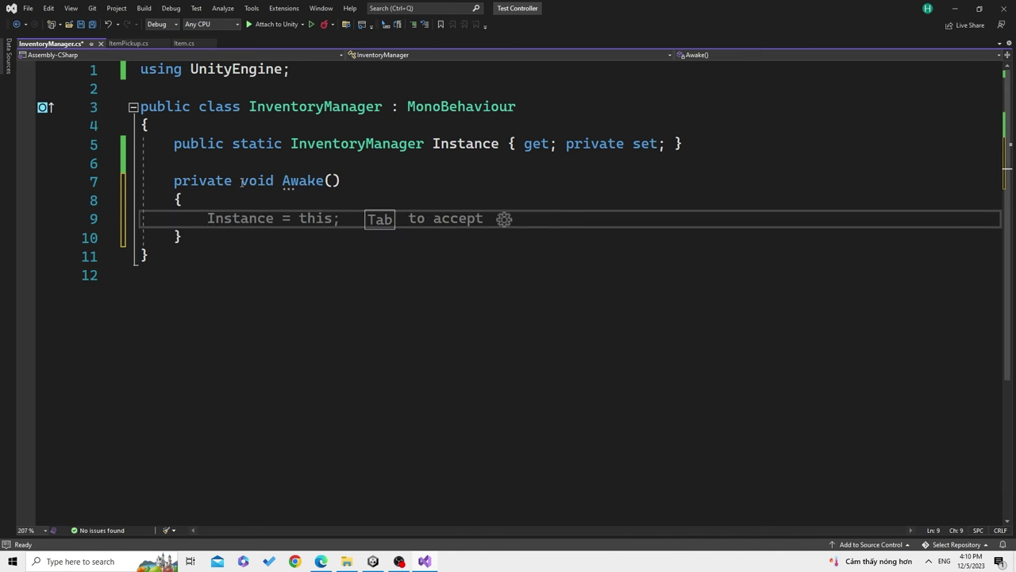
pyautogui.press('Tab')
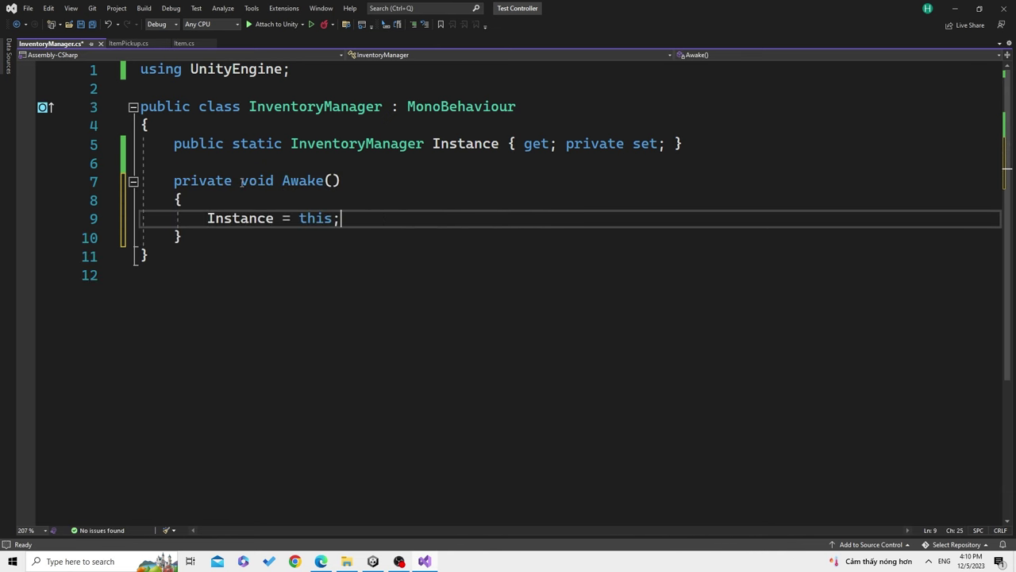
pyautogui.hotkey('ctrl', 's')
# Insert an if statement above the assignment with an Instance == null condition
pyautogui.click(252, 195)
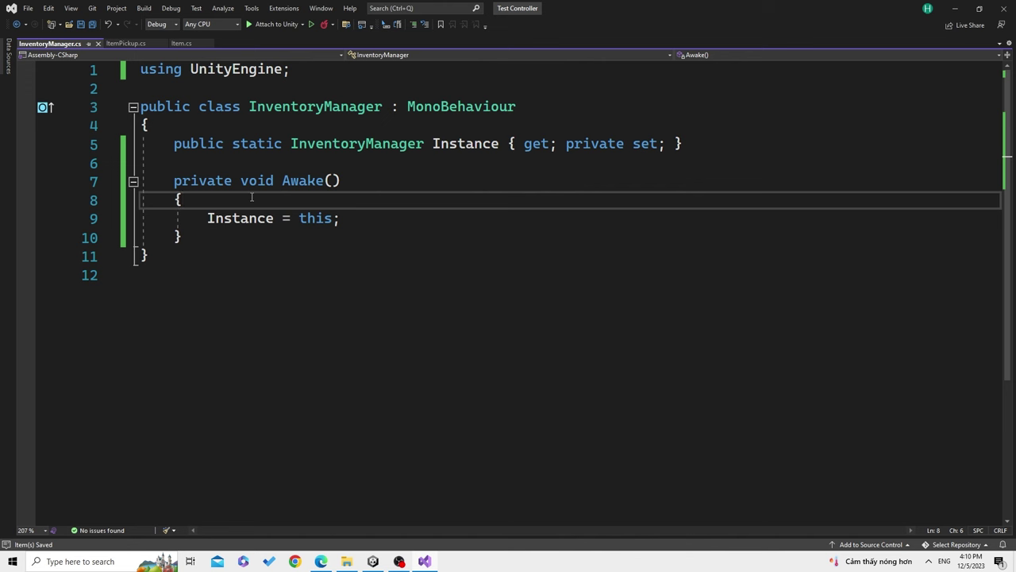
pyautogui.press('Return')
pyautogui.press('Return')
pyautogui.press('Up')
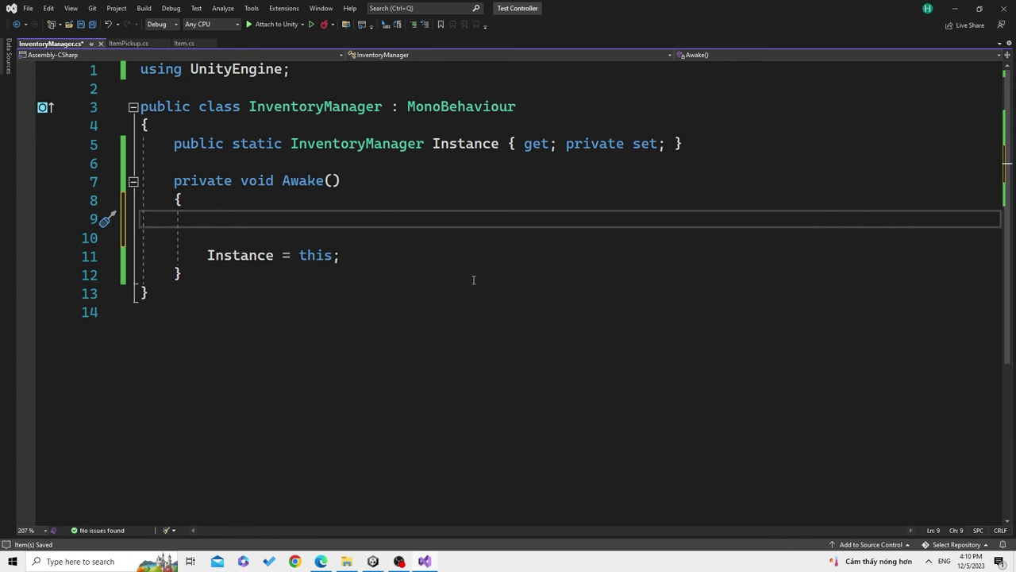
pyautogui.write('if')
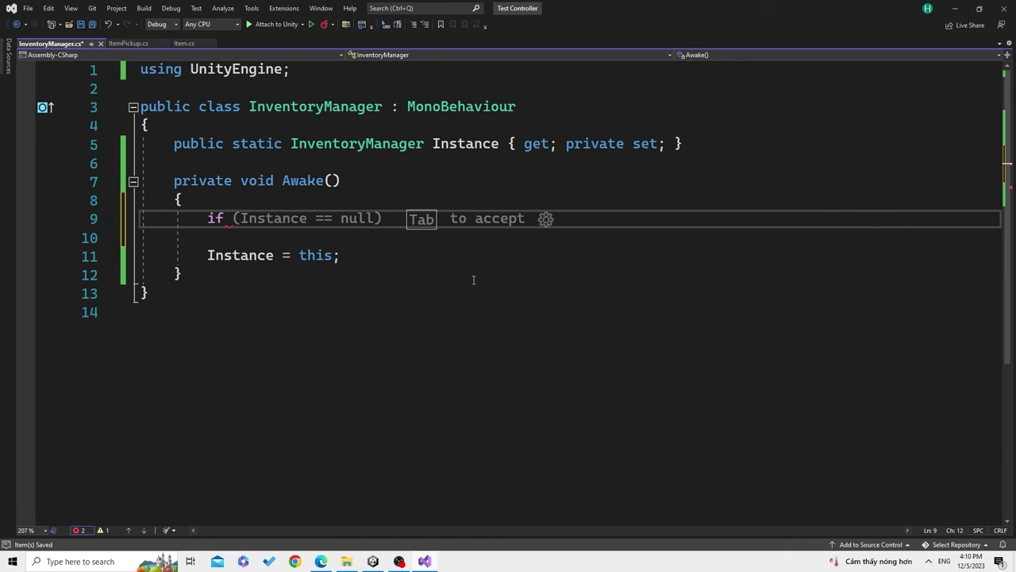
pyautogui.press('Tab')
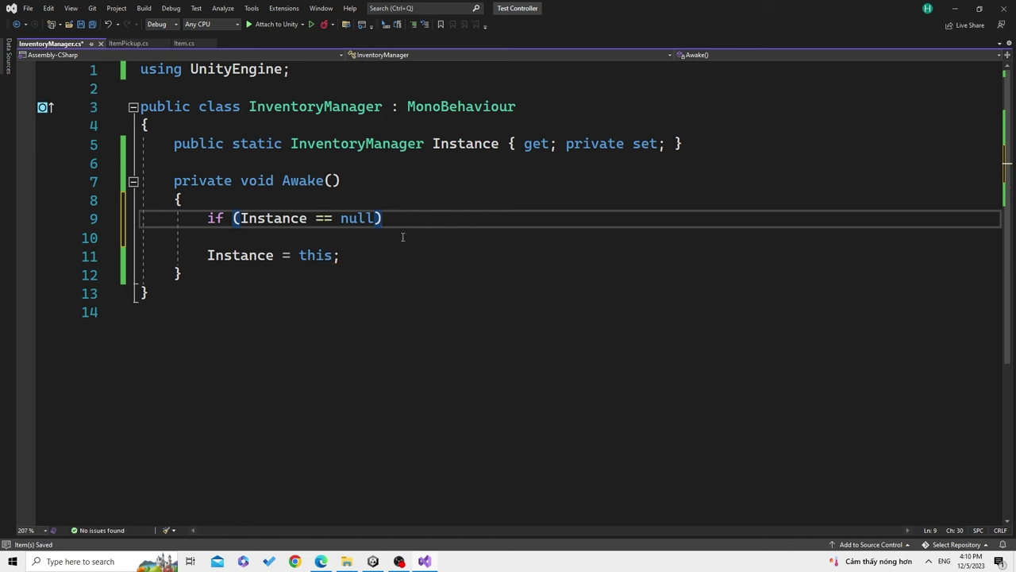
# Change the condition to Instance != null || Instance != this and open its braces
pyautogui.click(326, 217)
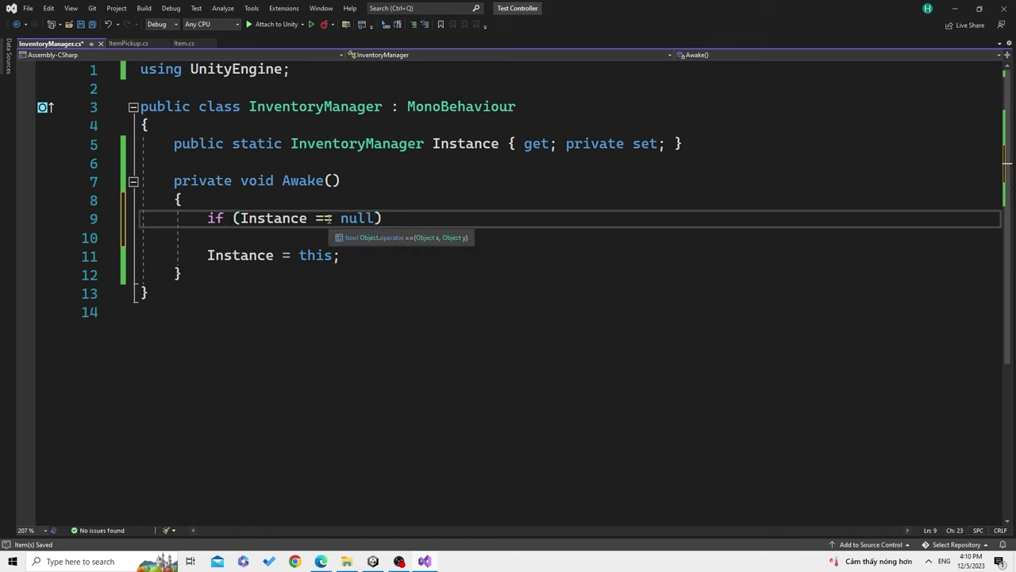
pyautogui.press('BackSpace')
pyautogui.write('!')
pyautogui.press('Right')
pyautogui.press('Right')
pyautogui.press('Right')
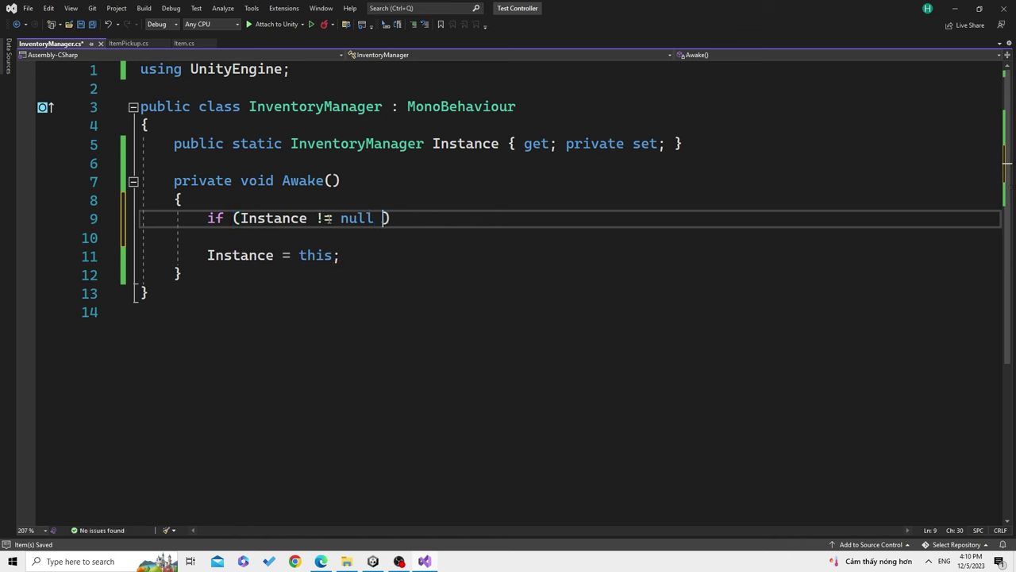
pyautogui.write('|| ')
pyautogui.write('In')
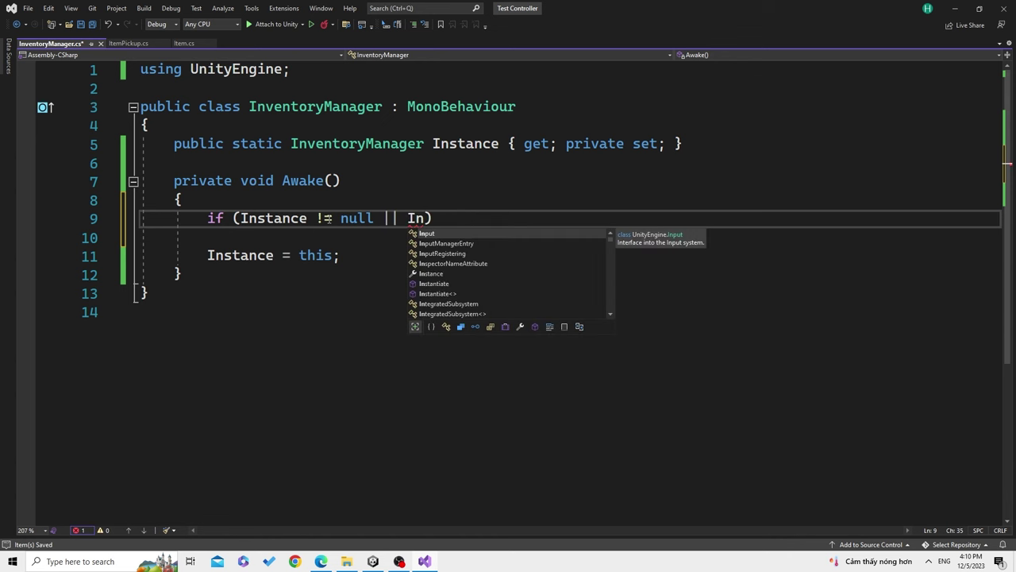
pyautogui.write('s')
pyautogui.press('Down')
pyautogui.press('Tab')
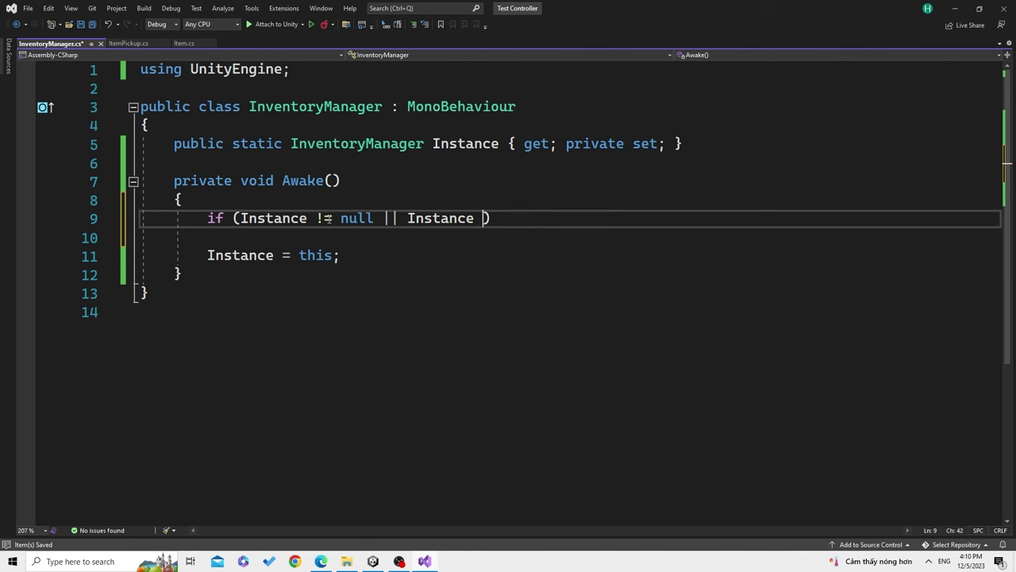
pyautogui.write('!= this')
pyautogui.press('End')
pyautogui.press('Return')
pyautogui.write('{')
pyautogui.press('Return')
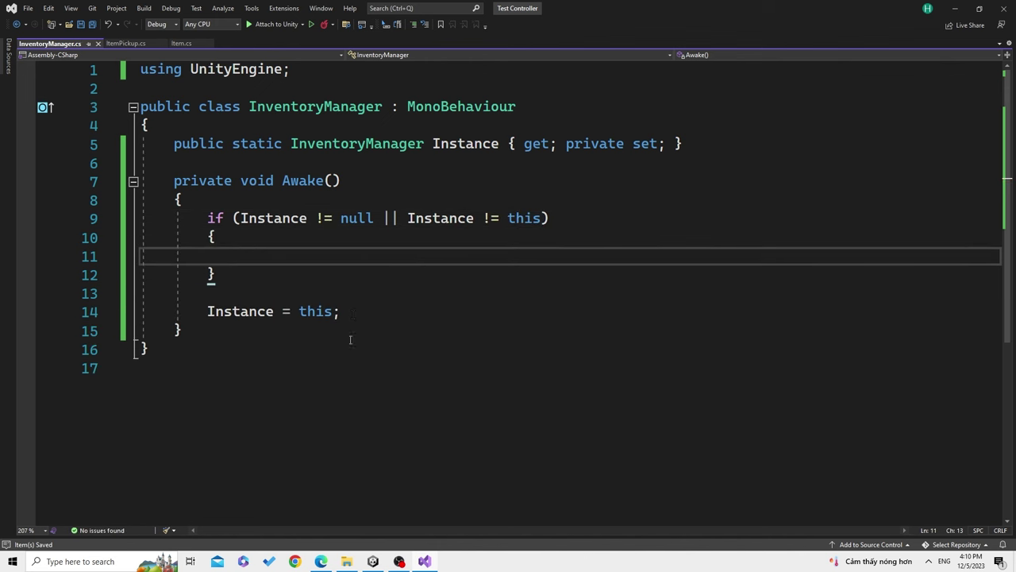
# Put Destroy(Instance); inside the if block and start a new line after it
pyautogui.write('Des')
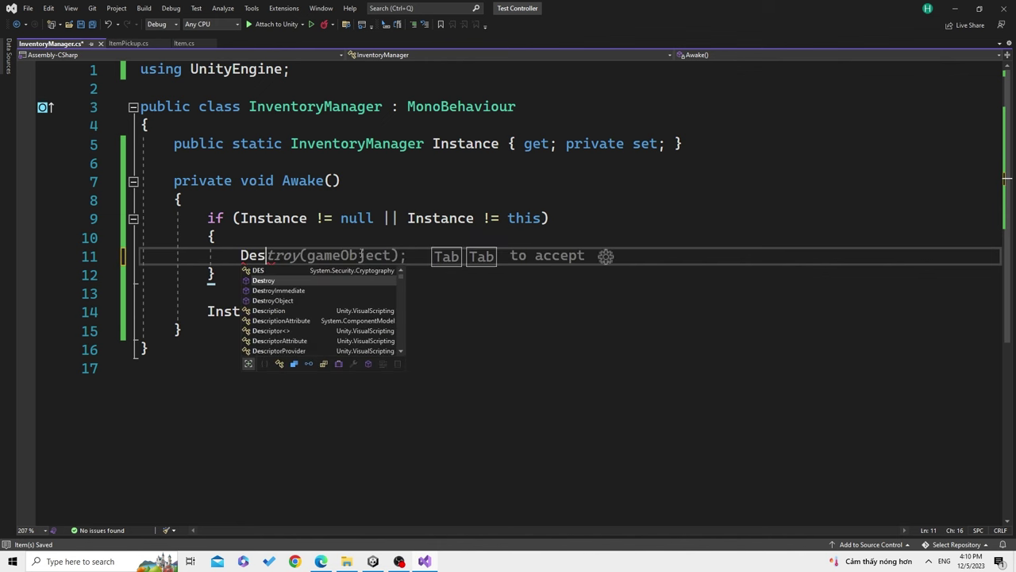
pyautogui.write('troy')
pyautogui.write('(')
pyautogui.press('BackSpace')
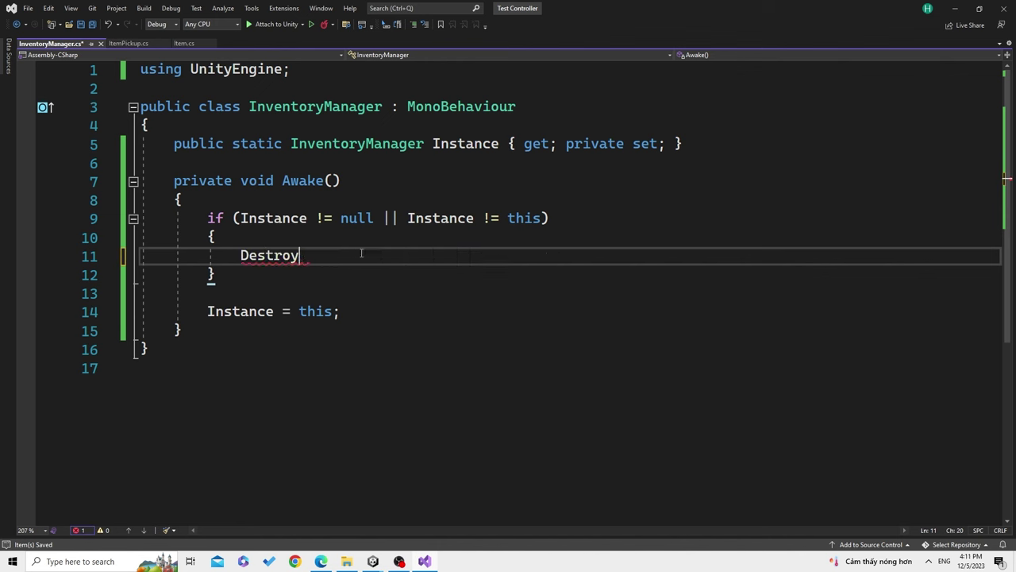
pyautogui.write('(Inst')
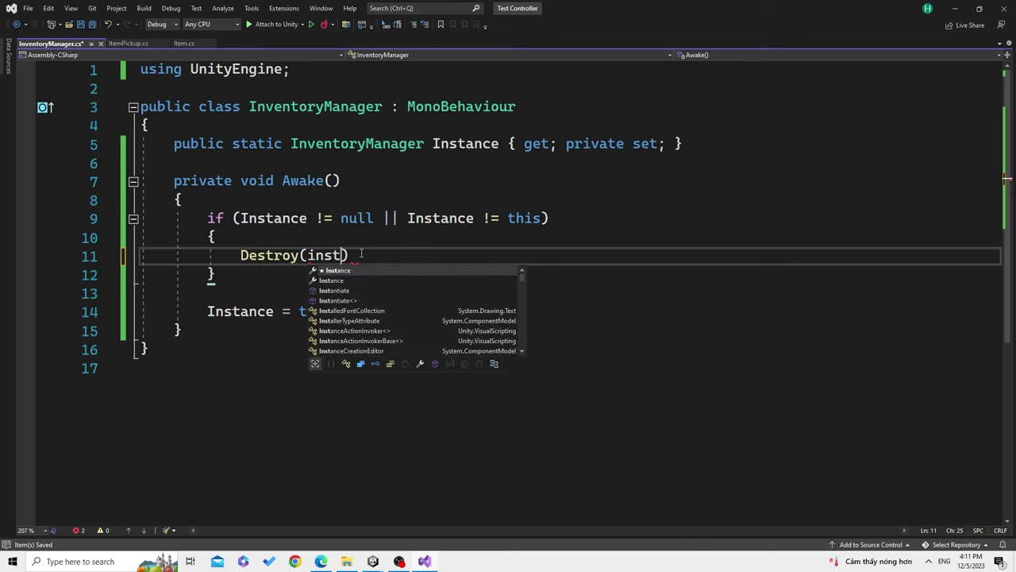
pyautogui.press('Tab')
pyautogui.write(');')
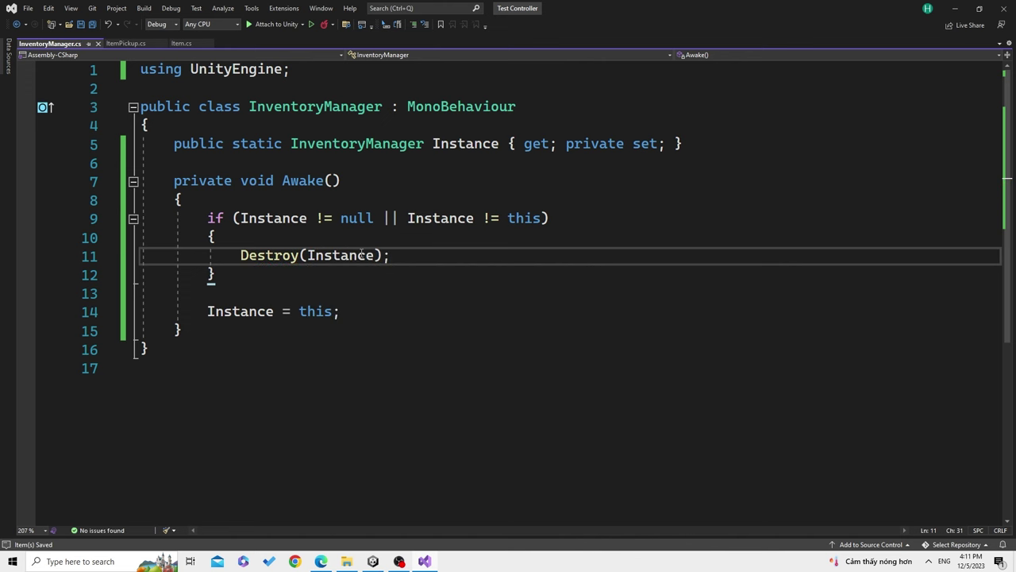
pyautogui.click(348, 276)
pyautogui.press('Return')
# Add an else branch, move Instance = this into it, and save
pyautogui.write('el')
pyautogui.press('Tab')
pyautogui.press('Return')
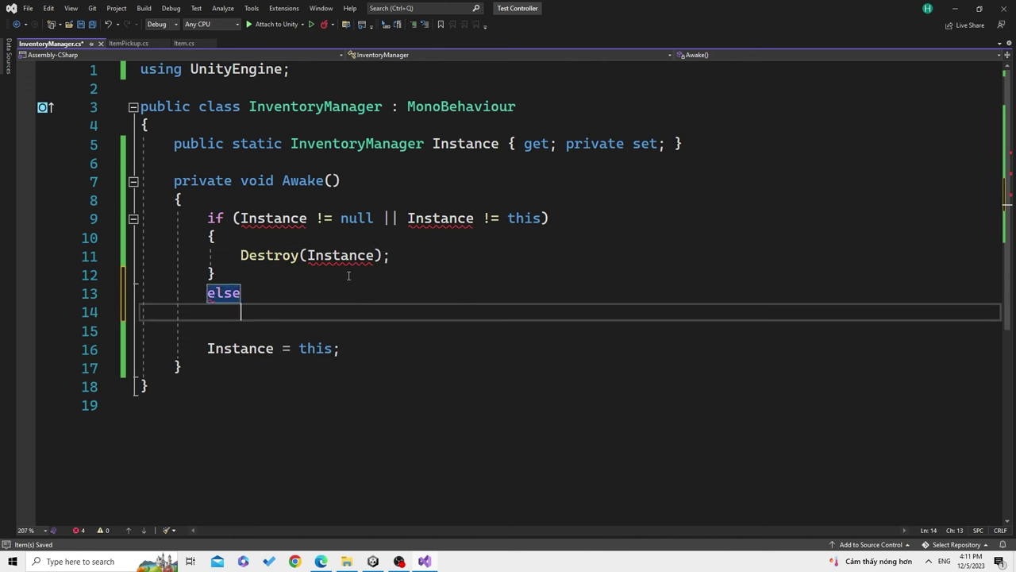
pyautogui.write('{')
pyautogui.press('Return')
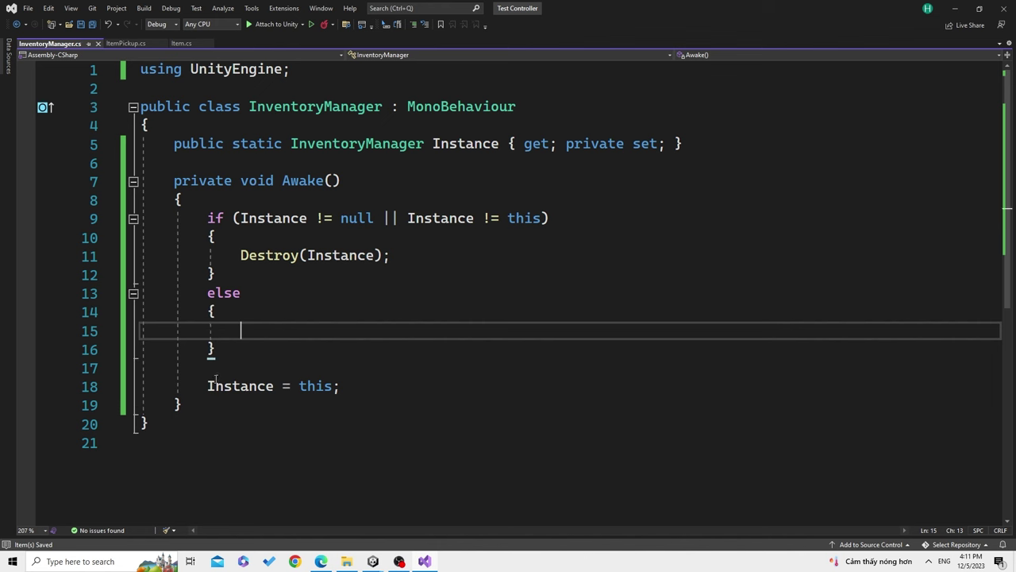
pyautogui.moveTo(207, 386); pyautogui.dragTo(342, 386)
pyautogui.hotkey('ctrl', 'x')
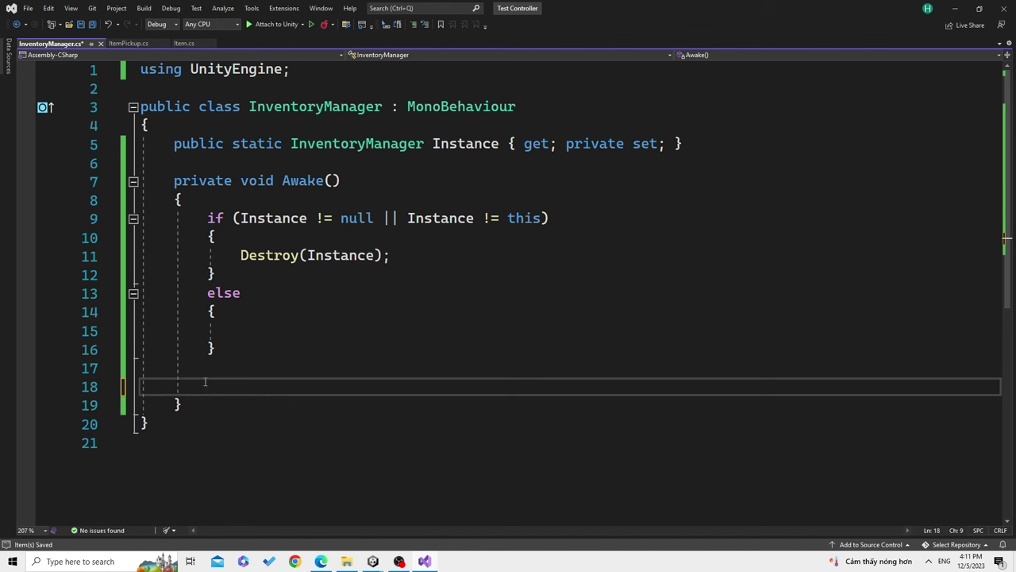
pyautogui.moveTo(216, 349); pyautogui.dragTo(204, 386)
pyautogui.press('BackSpace')
pyautogui.press('Up')
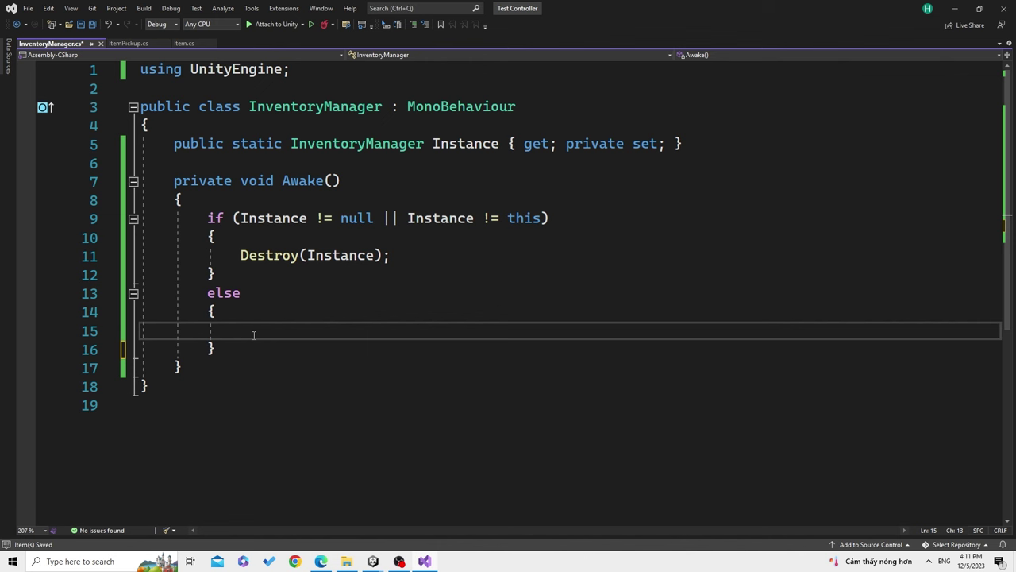
pyautogui.hotkey('ctrl', 'v')
pyautogui.hotkey('ctrl', 's')
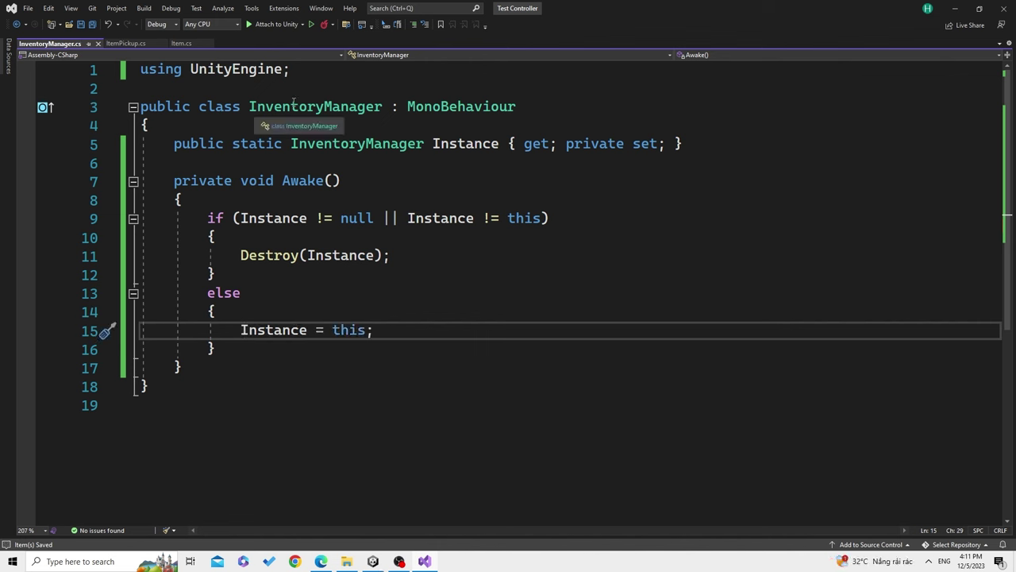
# Replace the else block with a plain Instance = this after the if block
pyautogui.moveTo(240, 255); pyautogui.dragTo(391, 255)
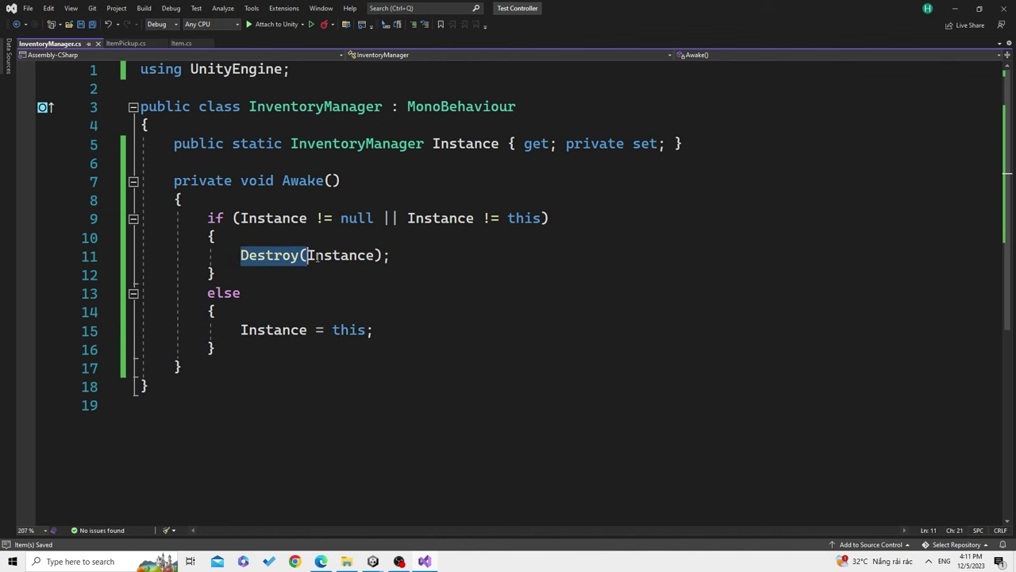
pyautogui.moveTo(391, 332); pyautogui.dragTo(241, 332)
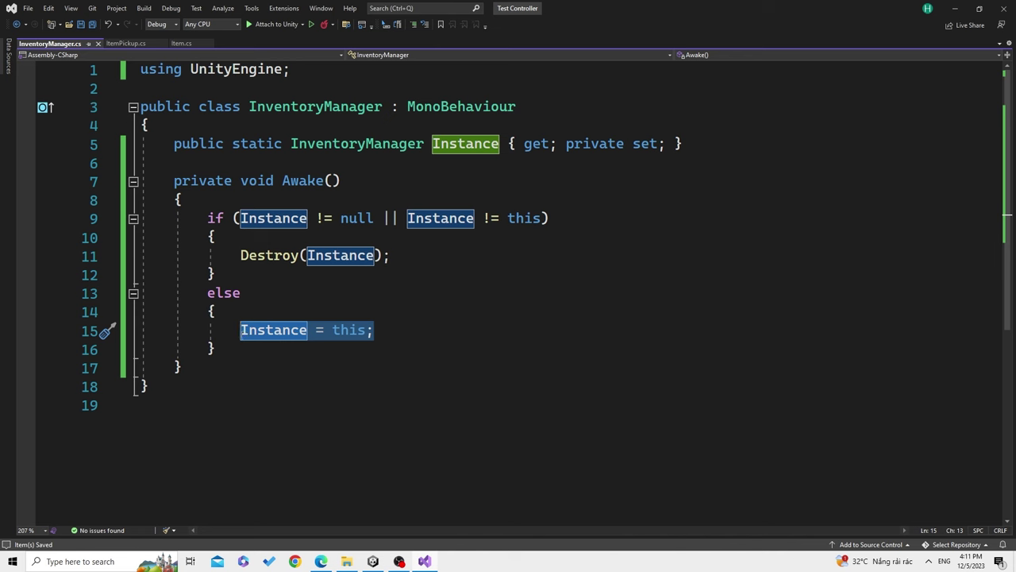
pyautogui.press('Delete')
pyautogui.moveTo(216, 349); pyautogui.dragTo(207, 293)
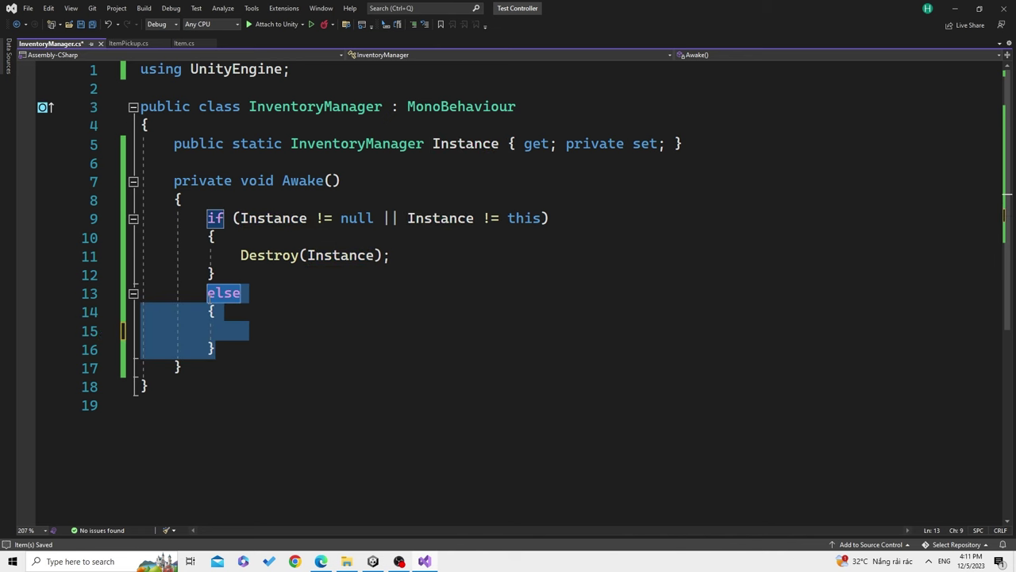
pyautogui.hotkey('ctrl', 'v')
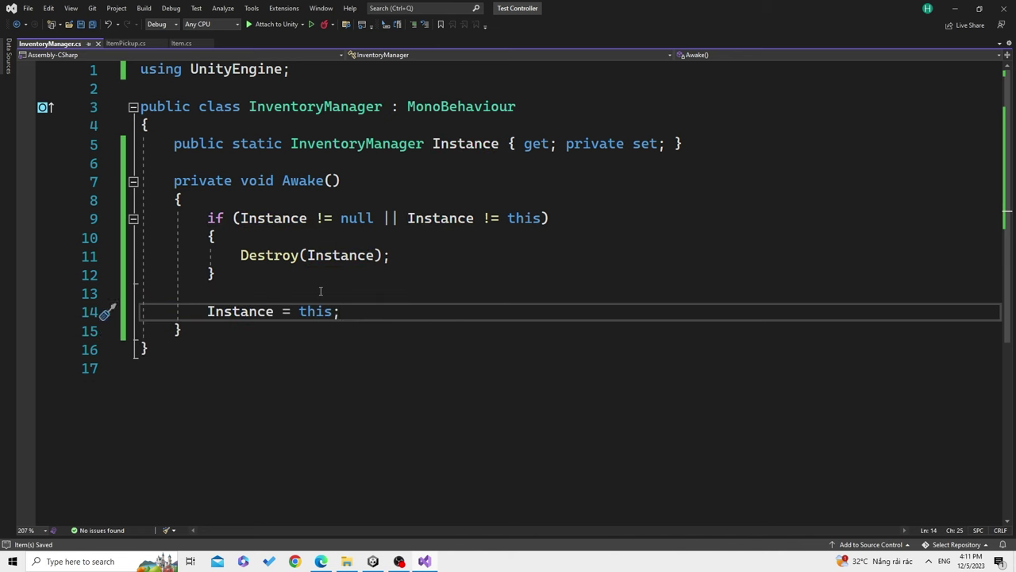
pyautogui.click(320, 290)
pyautogui.moveTo(241, 255); pyautogui.dragTo(391, 255)
pyautogui.click(206, 312)
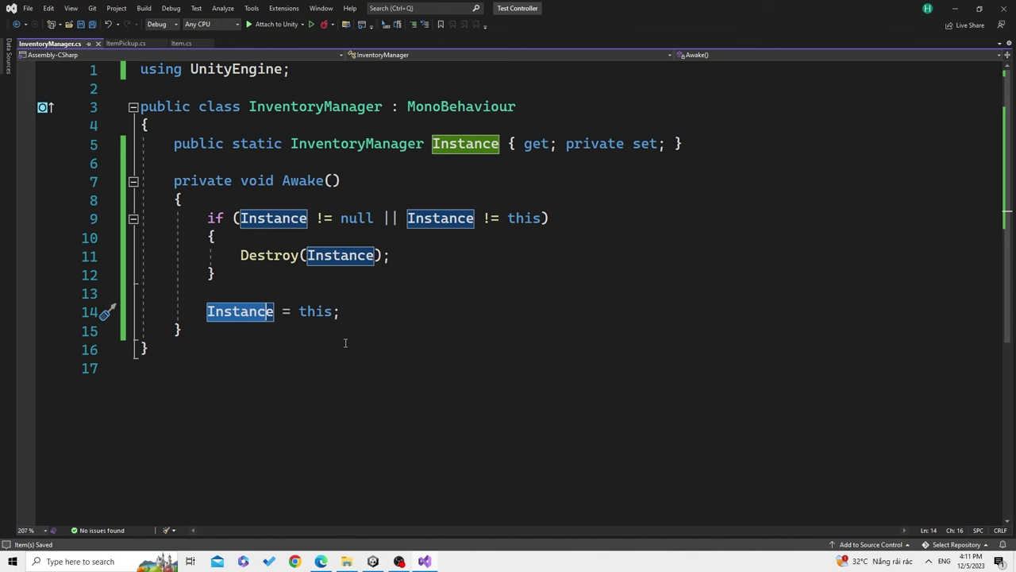
# Add an empty line after Awake's closing brace and save InventoryManager.cs
pyautogui.click(325, 337)
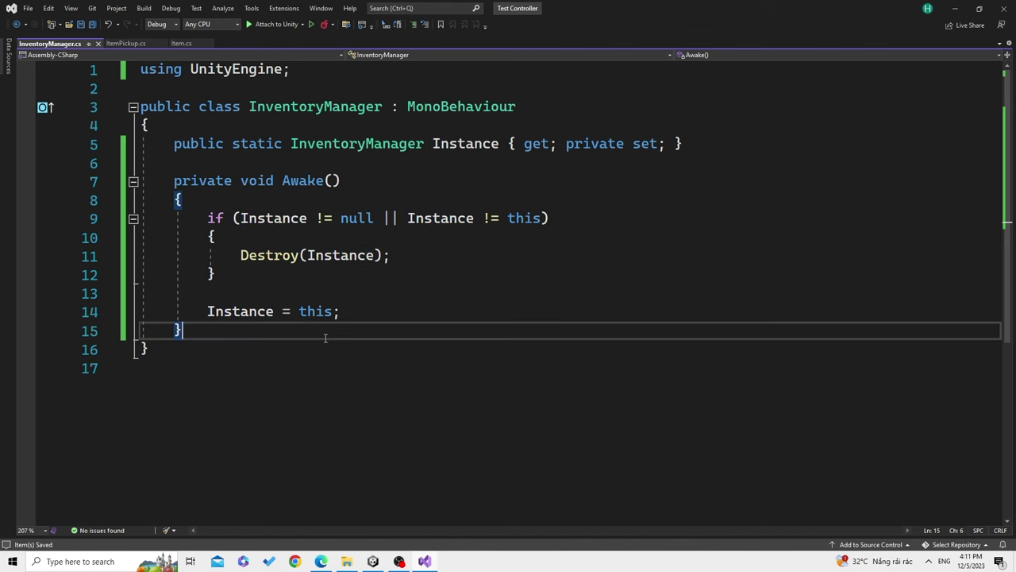
pyautogui.press('Return')
pyautogui.press('Return')
pyautogui.hotkey('ctrl', 's')
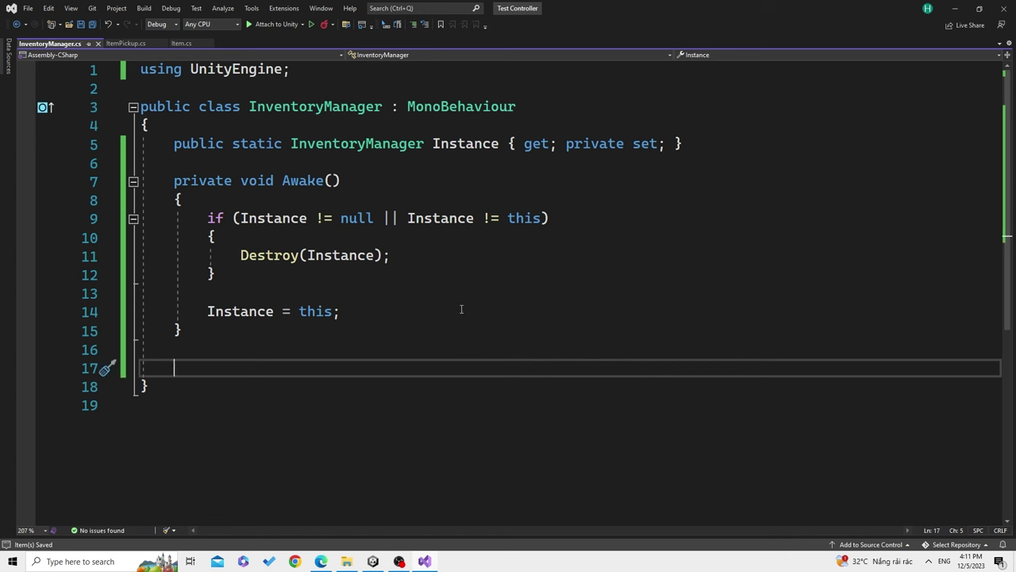
# Create an empty public void Add(Item item) method after Awake
pyautogui.write('pu')
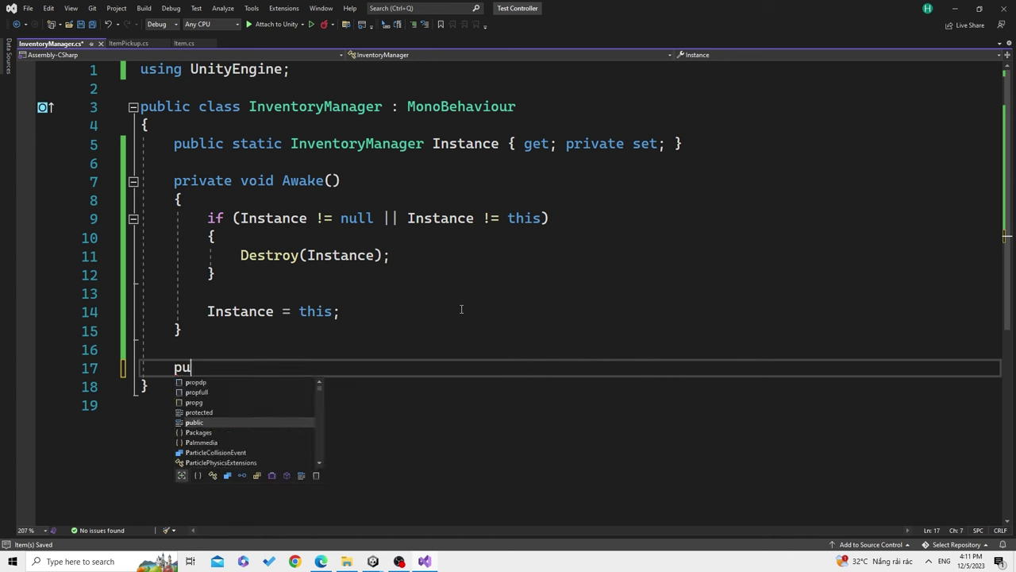
pyautogui.write('blic ')
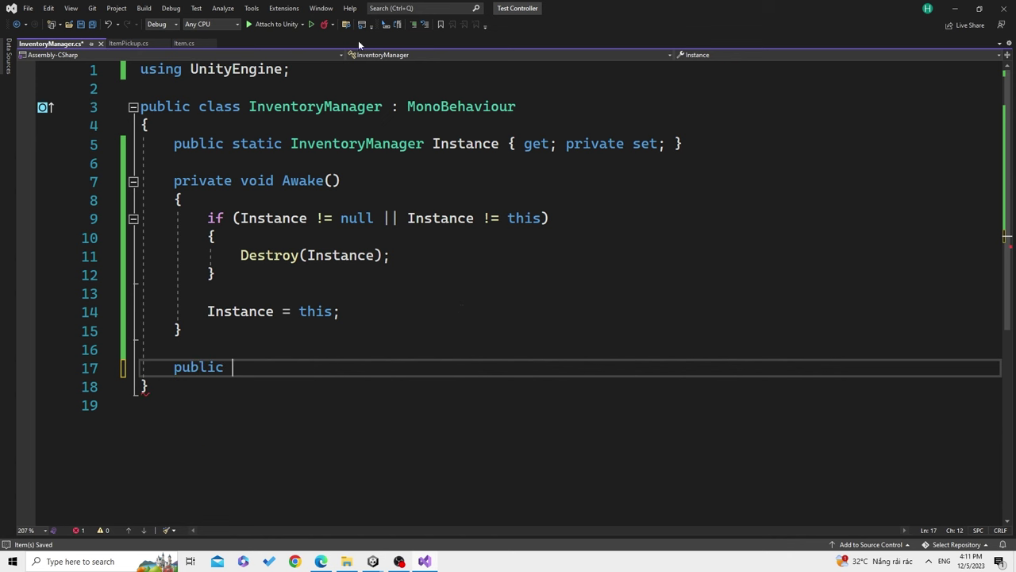
pyautogui.write('void ')
pyautogui.write('Add()')
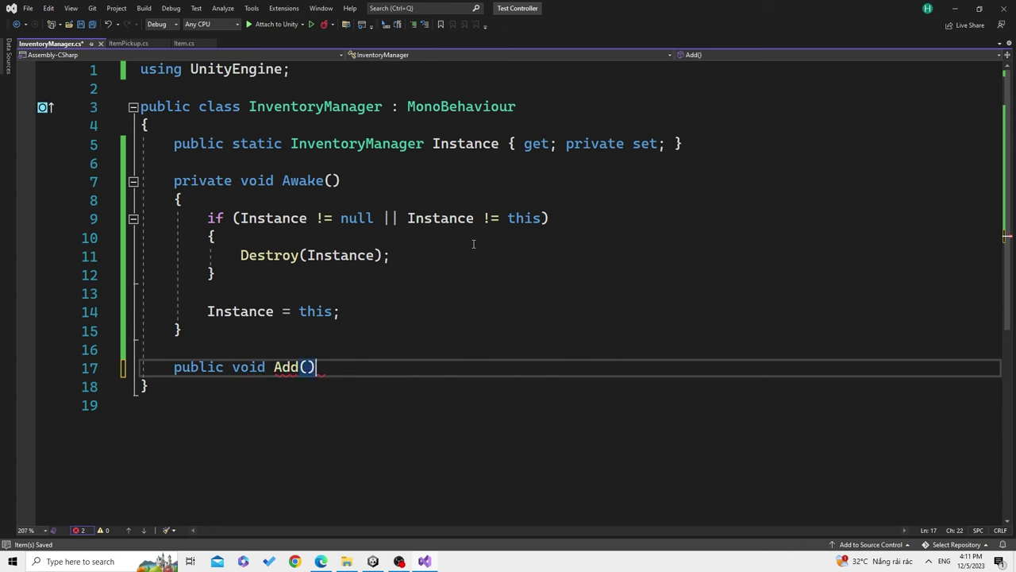
pyautogui.press('Left')
pyautogui.write('It')
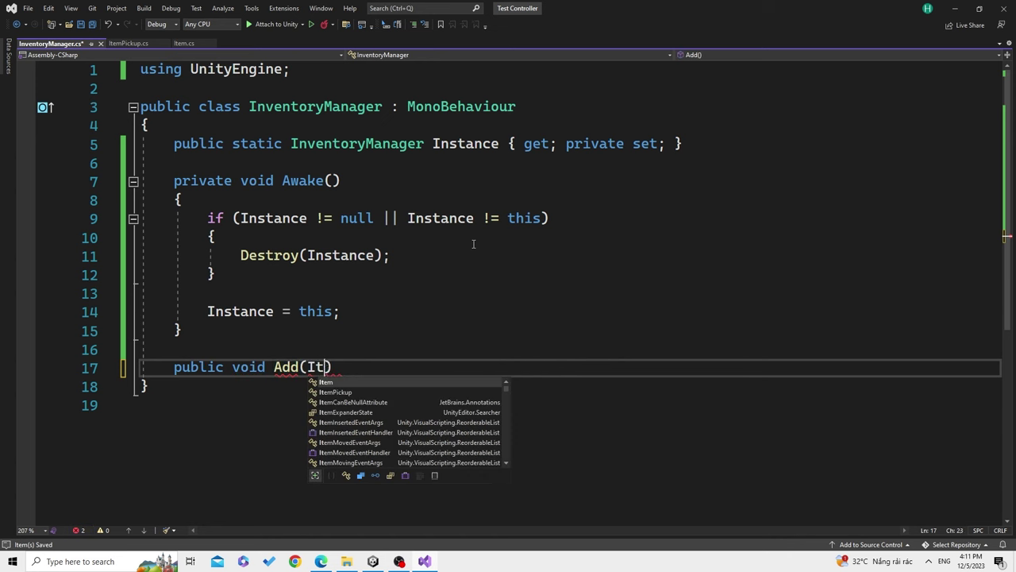
pyautogui.write('em item')
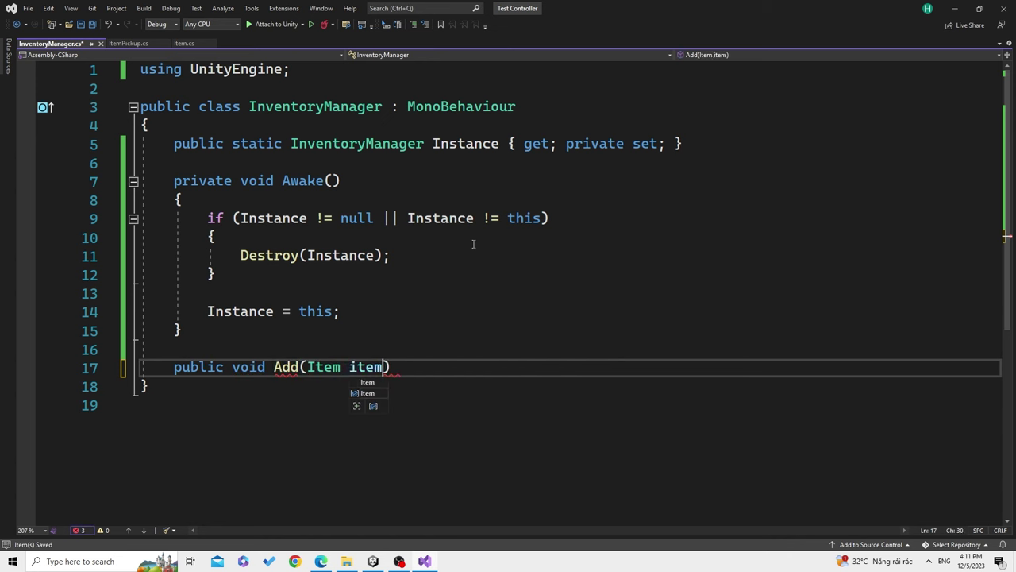
pyautogui.press('End')
pyautogui.press('Return')
pyautogui.write('{')
pyautogui.press('Return')
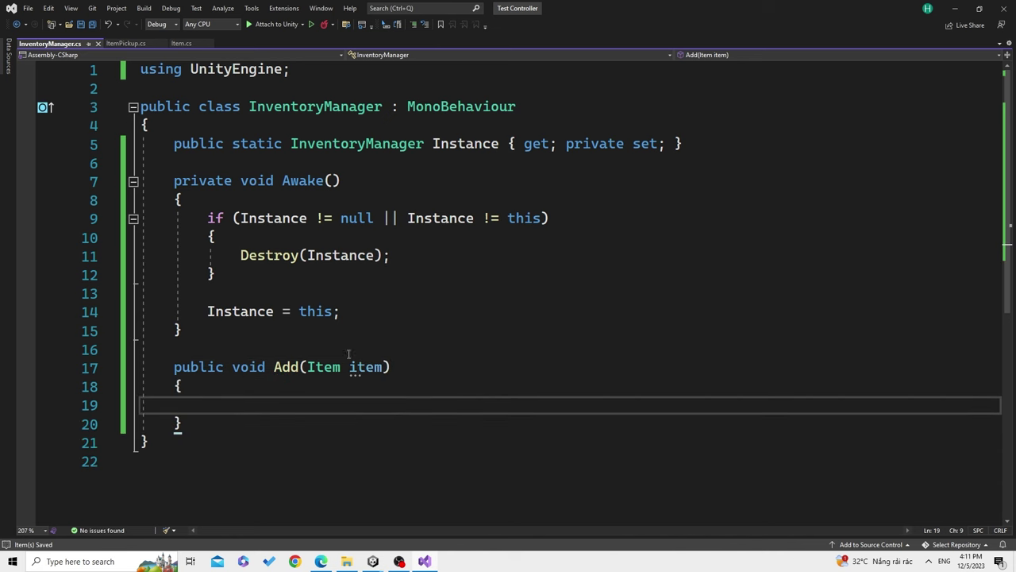
# Declare public List<Item> items = new List<Item>(); below the Instance property
pyautogui.click(282, 341)
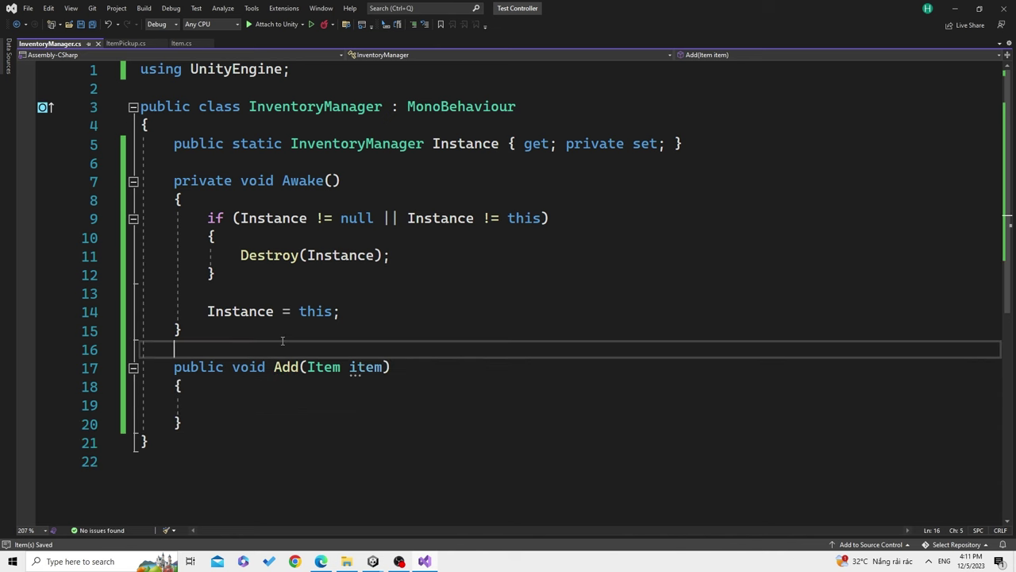
pyautogui.click(393, 339)
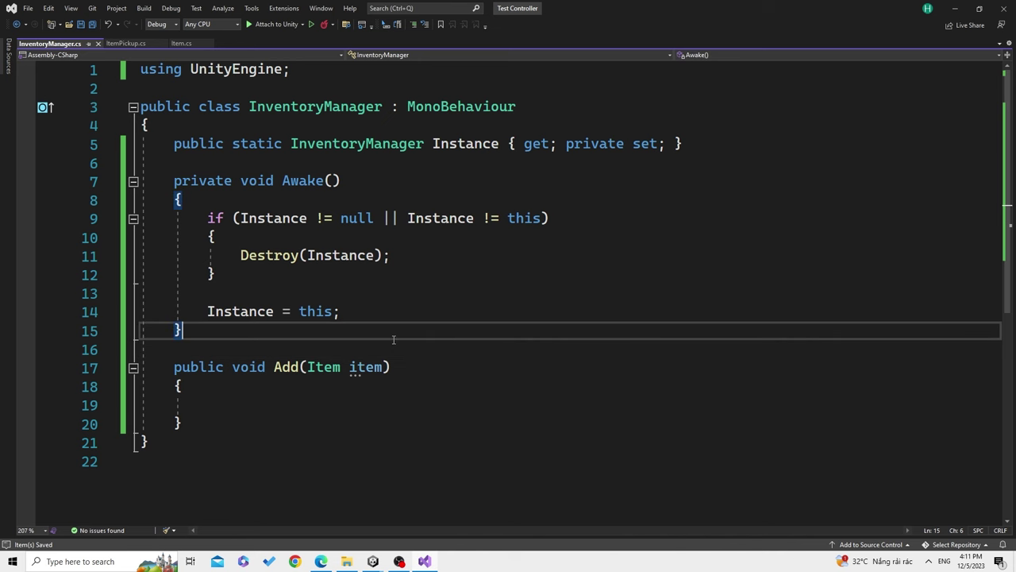
pyautogui.click(342, 155)
pyautogui.press('Return')
pyautogui.press('Return')
pyautogui.press('Up')
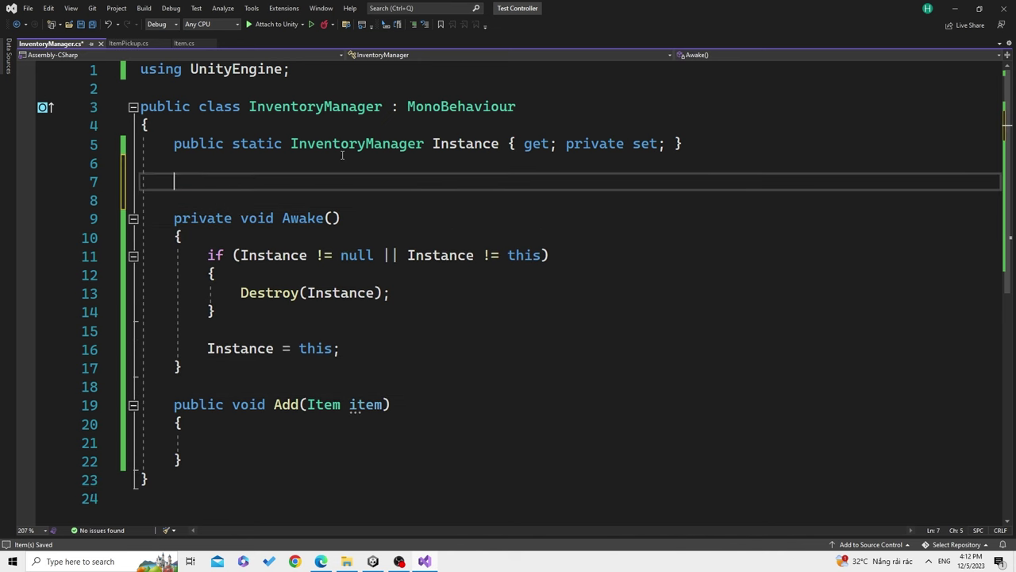
pyautogui.write('public ')
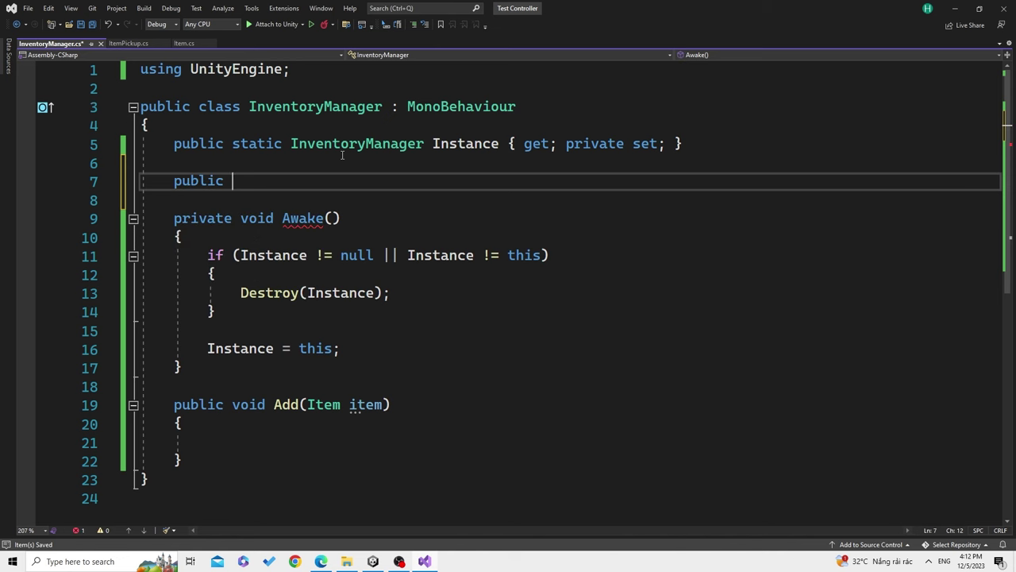
pyautogui.write('List')
pyautogui.press('Tab')
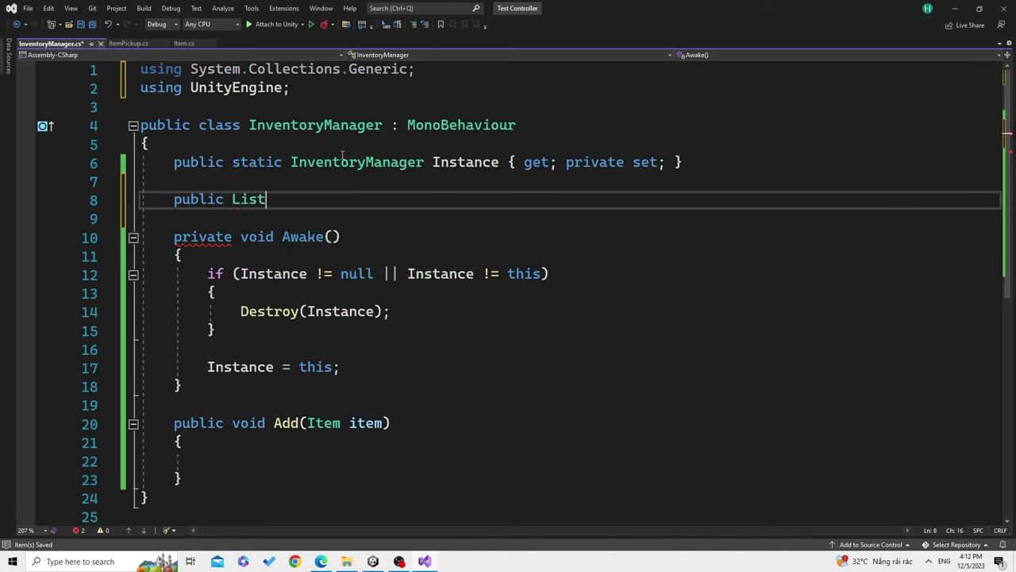
pyautogui.write('<')
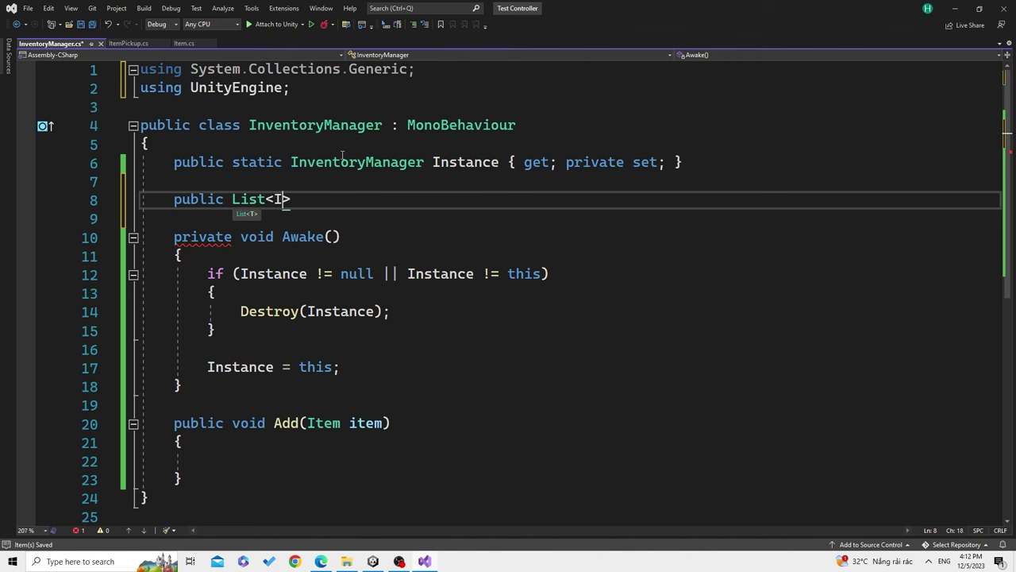
pyautogui.write('Item>')
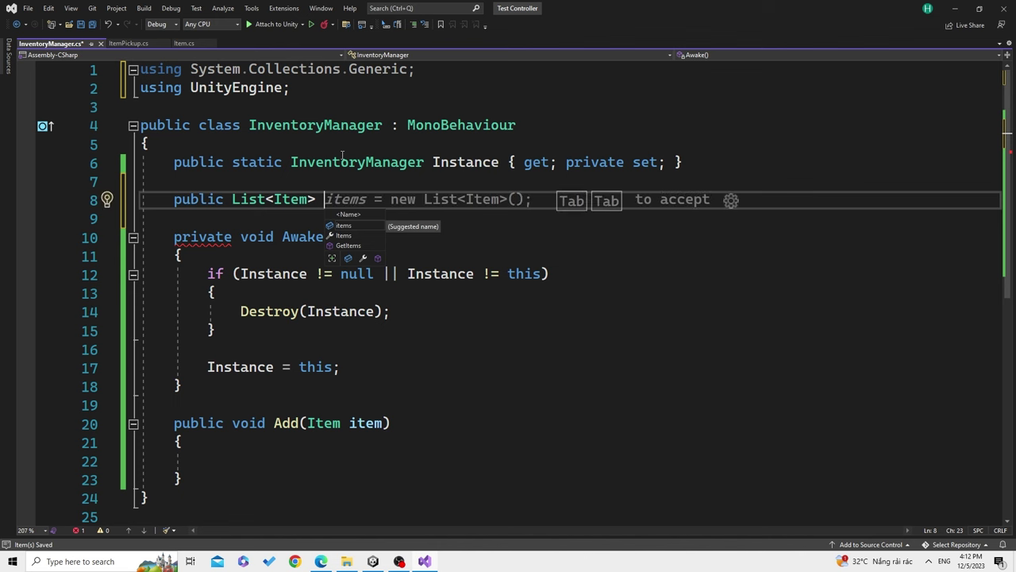
pyautogui.press('Tab')
pyautogui.press('Tab')
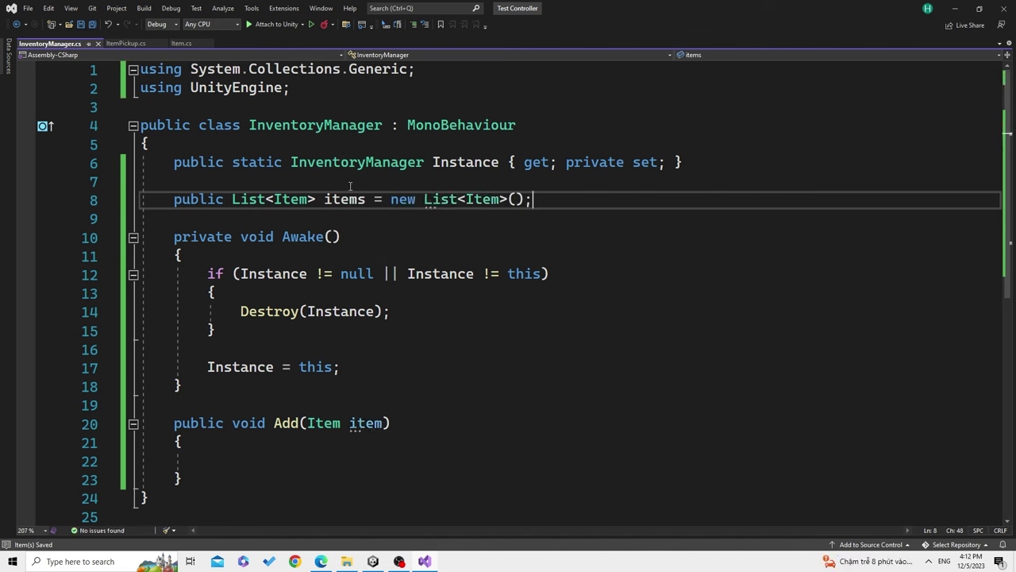
# Fill the Add method body with items.Add(item);
pyautogui.doubleClick(348, 200)
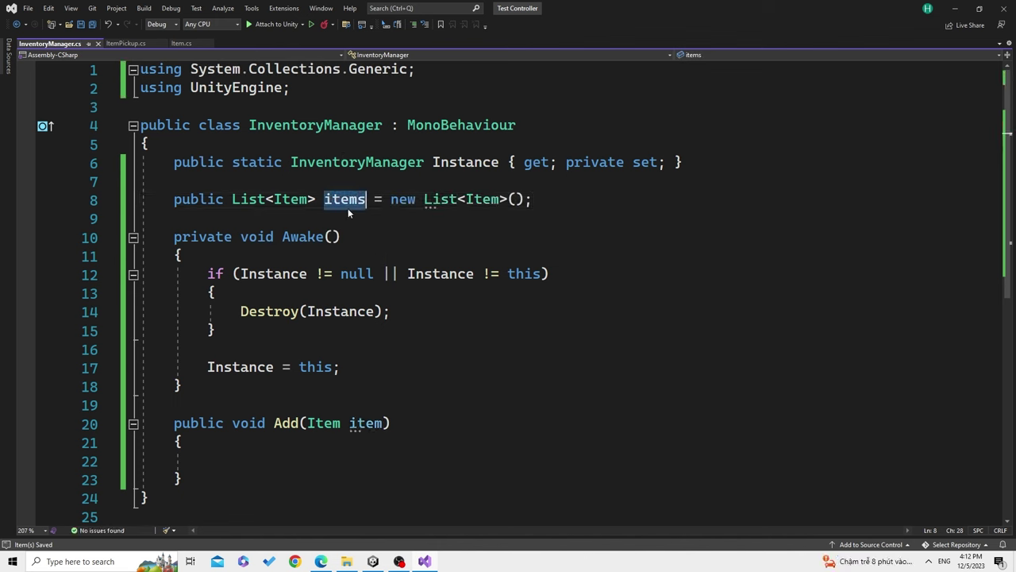
pyautogui.click(343, 467)
pyautogui.scroll(-2, 408, 431)
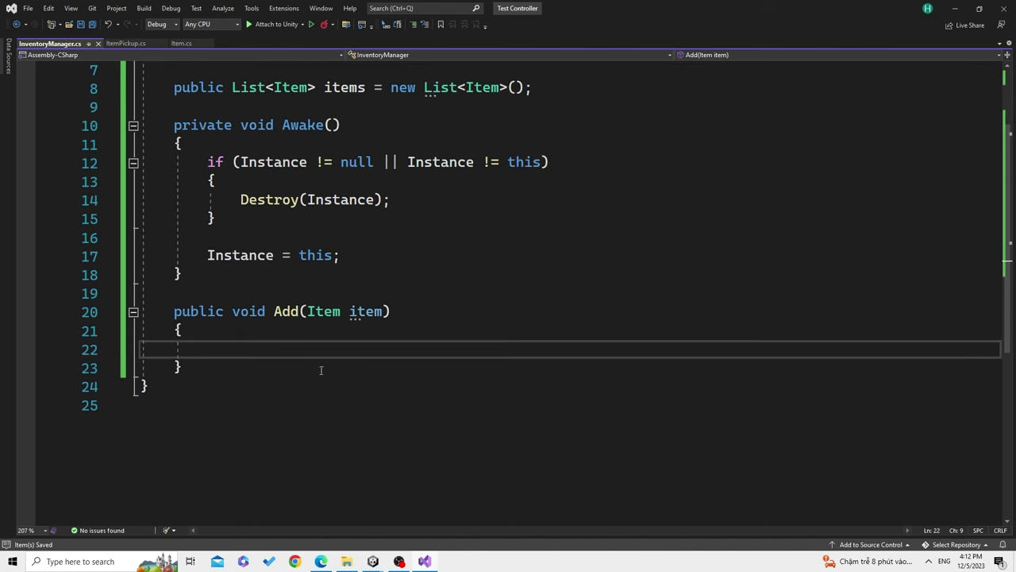
pyautogui.scroll(1, 442, 386)
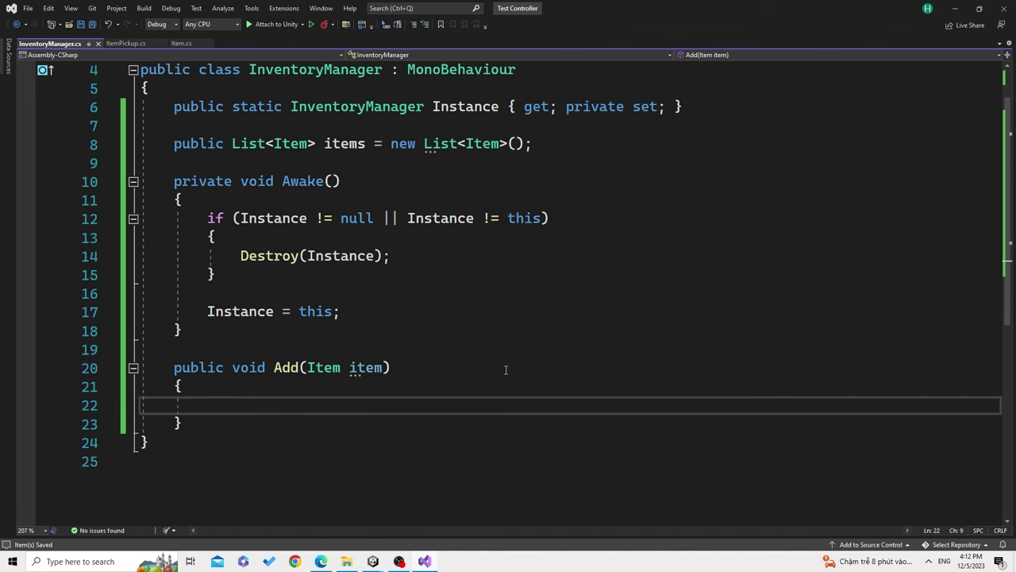
pyautogui.write('items.ad')
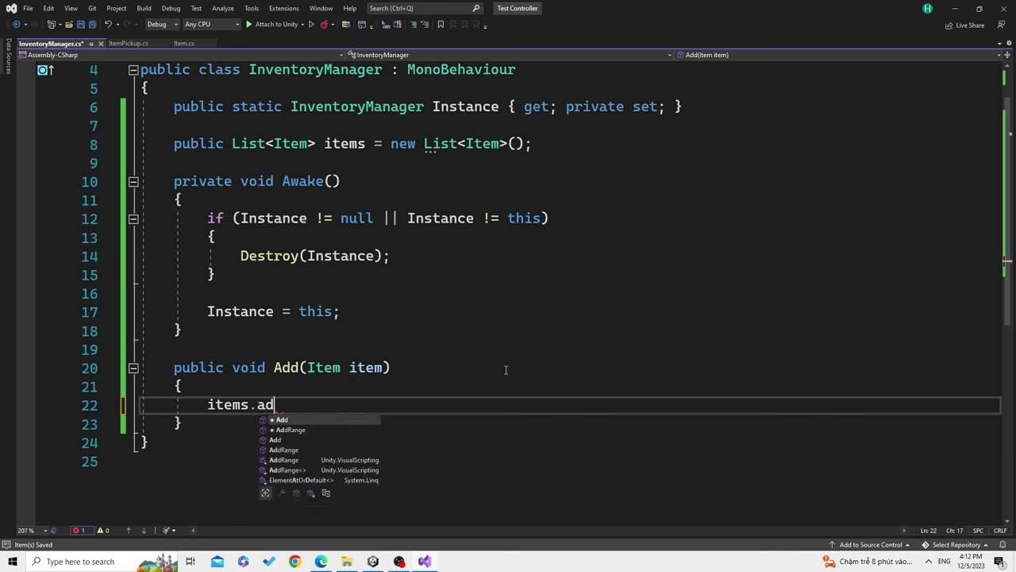
pyautogui.press('Tab')
pyautogui.write('(')
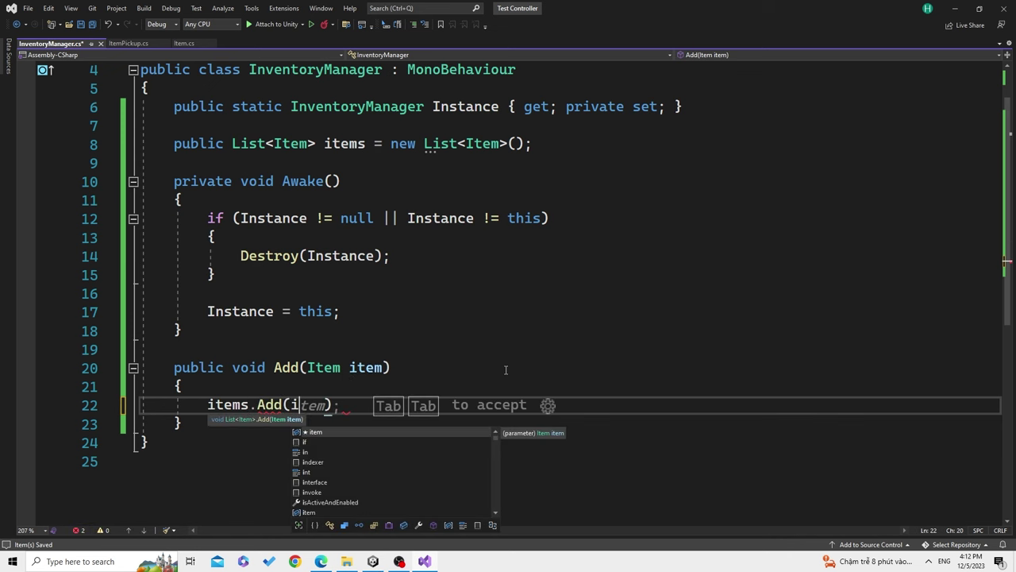
pyautogui.write('item')
pyautogui.press('Tab')
pyautogui.press('Tab')
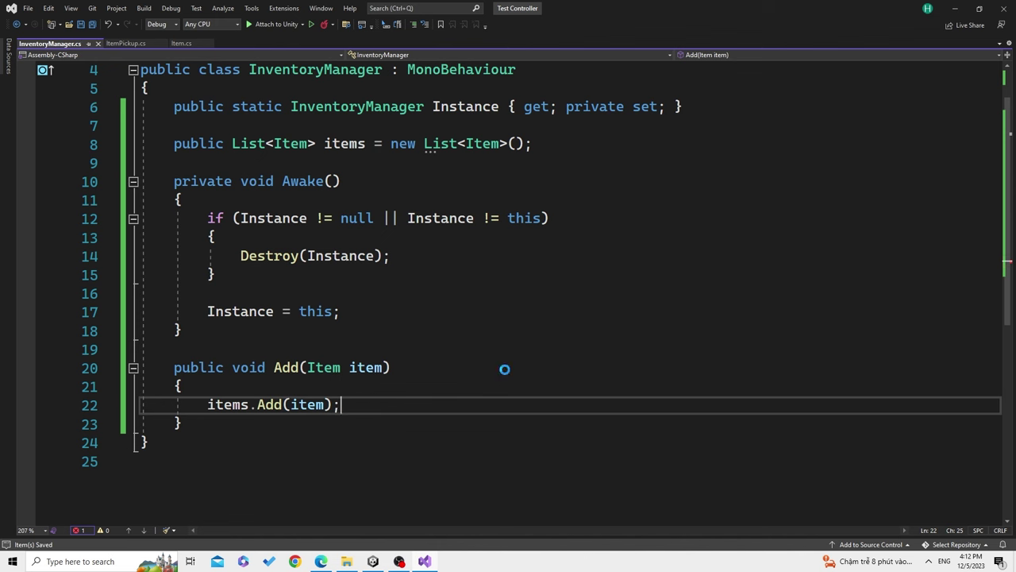
pyautogui.click(298, 367)
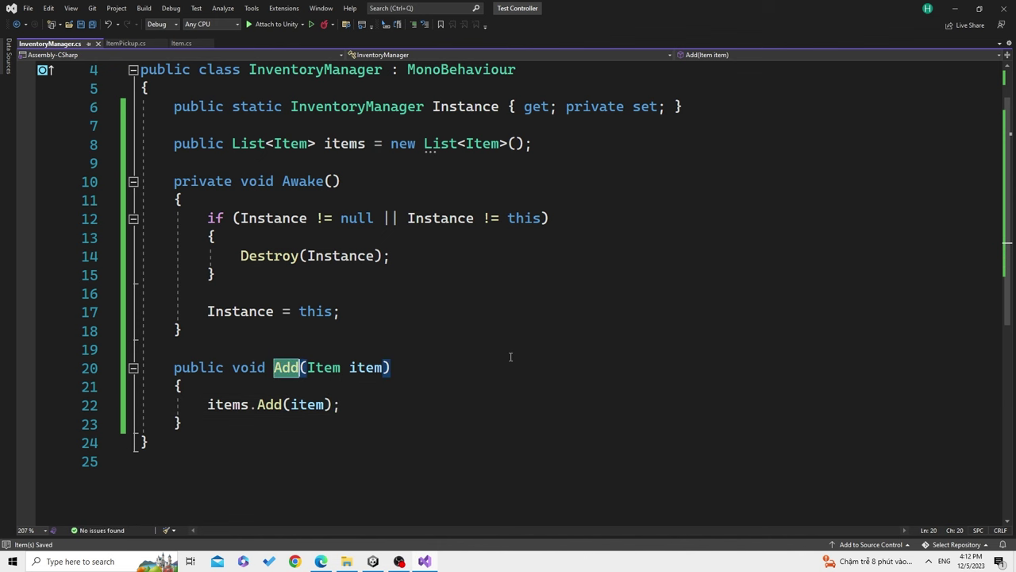
pyautogui.scroll(1, 377, 384)
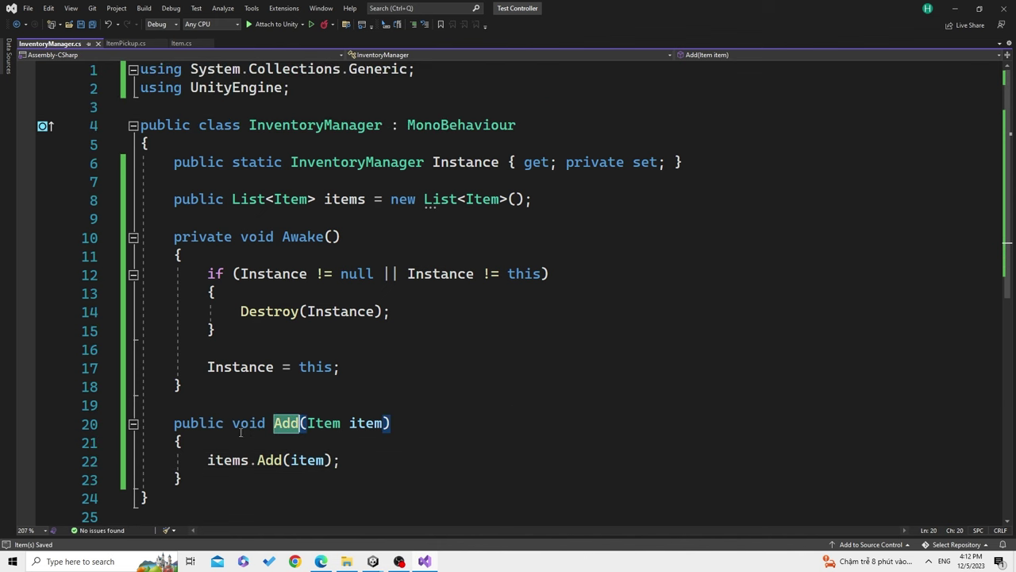
# Go to the Destroy(this.gameObject) line in ItemPickup's PickUp method, glancing at the Unity scene
pyautogui.click(137, 45)
pyautogui.click(240, 294)
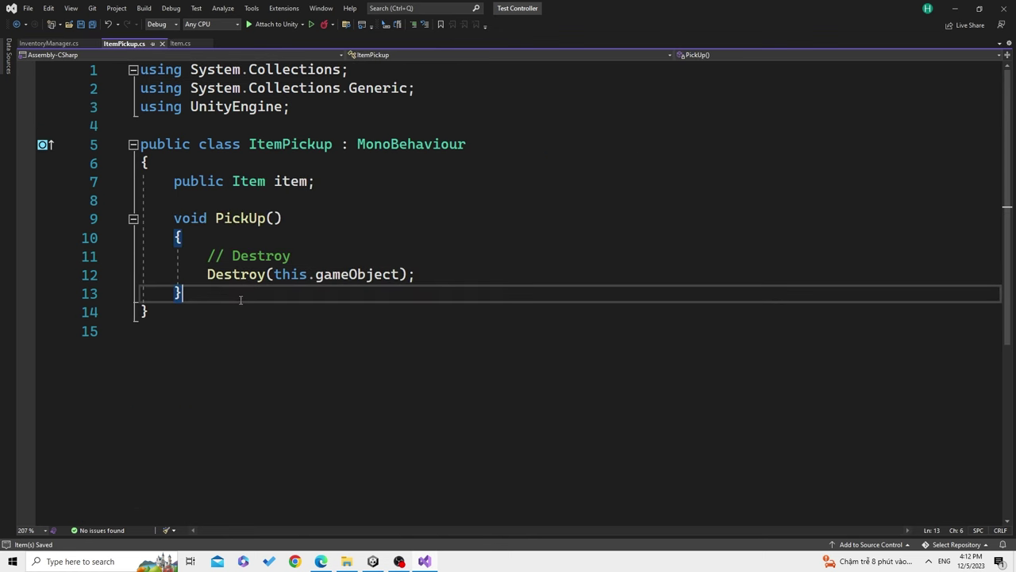
pyautogui.click(373, 561)
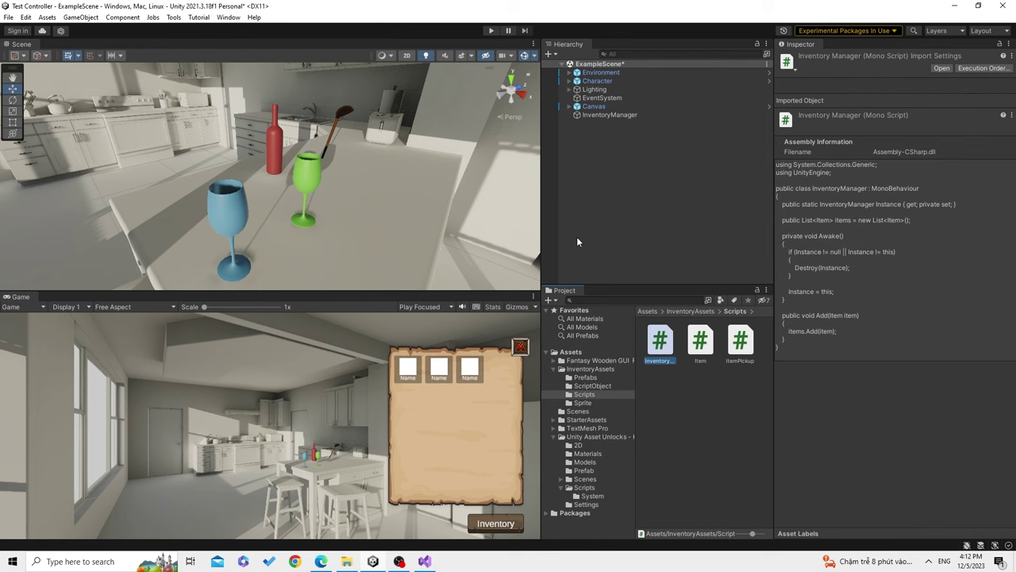
pyautogui.keyDown('alt'); pyautogui.moveTo(314, 192); pyautogui.dragTo(335, 219); pyautogui.keyUp('alt')
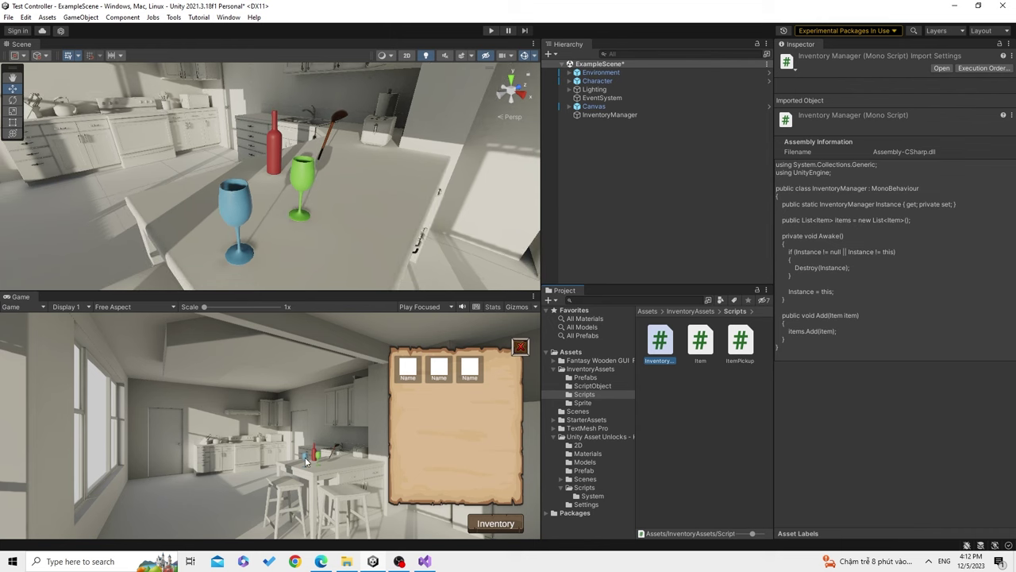
pyautogui.click(425, 561)
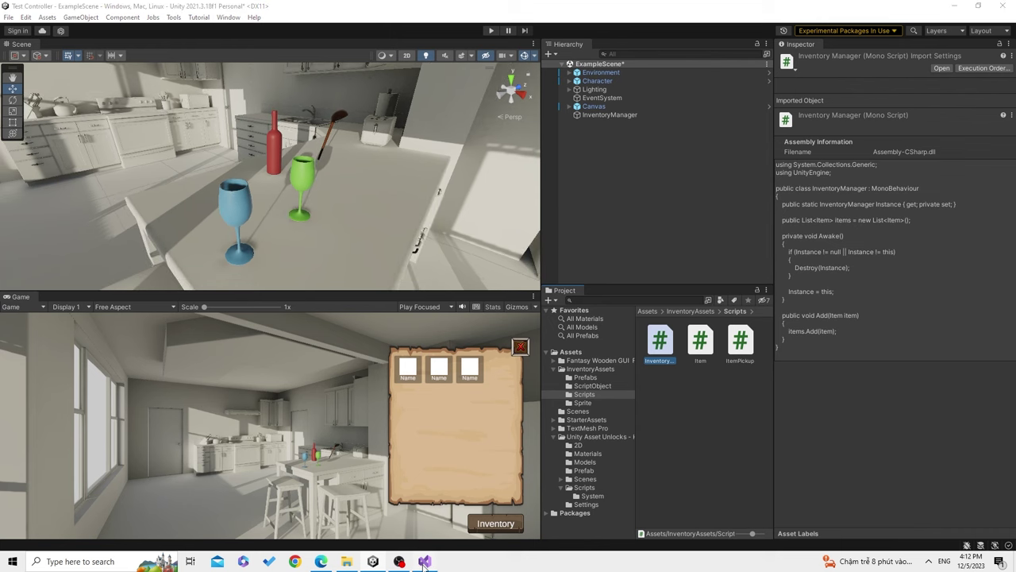
pyautogui.click(445, 274)
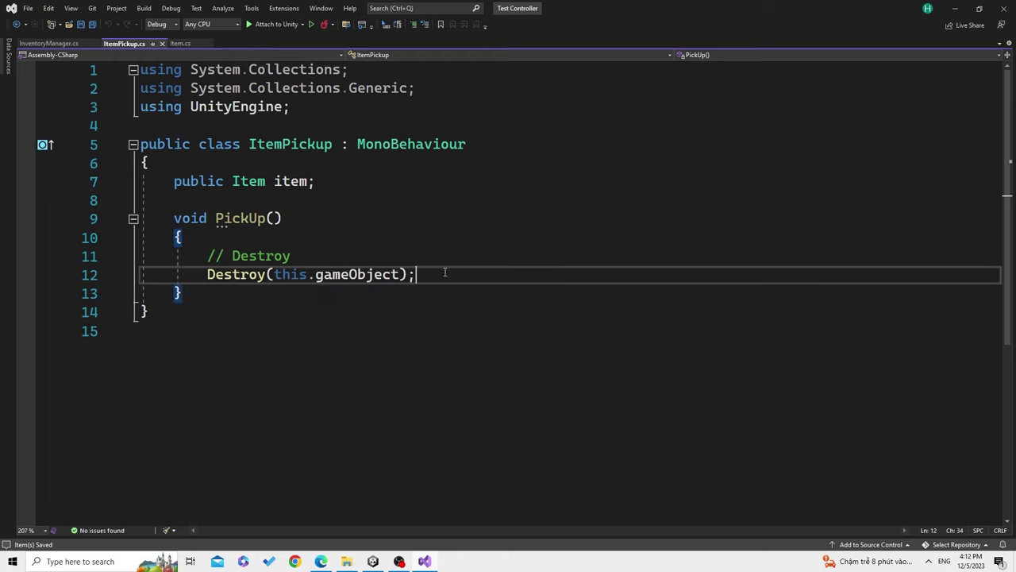
pyautogui.click(385, 556)
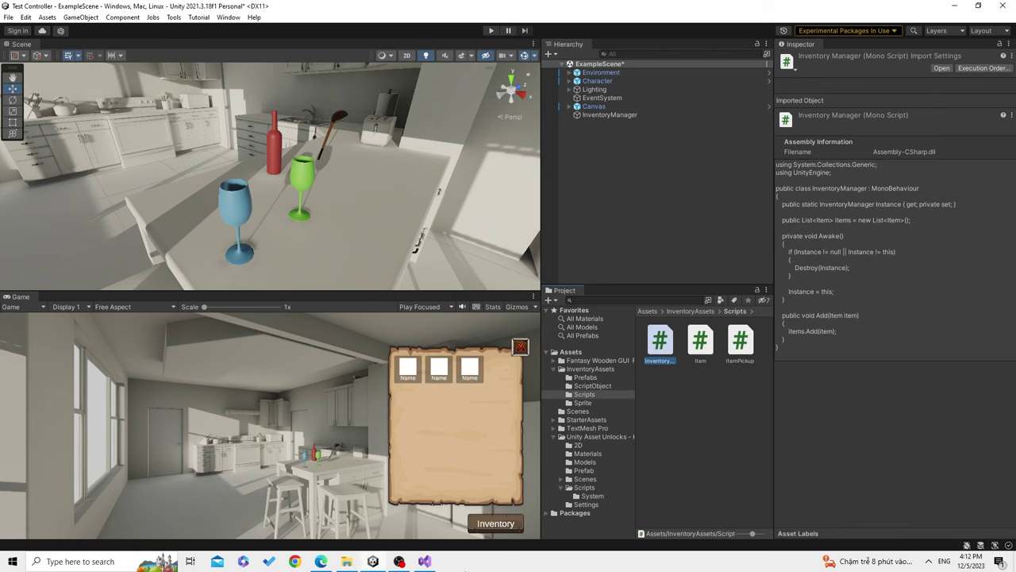
pyautogui.click(428, 563)
# Add the comment '// Add inventory' below it and save ItemPickup.cs
pyautogui.press('Return')
pyautogui.write('// ')
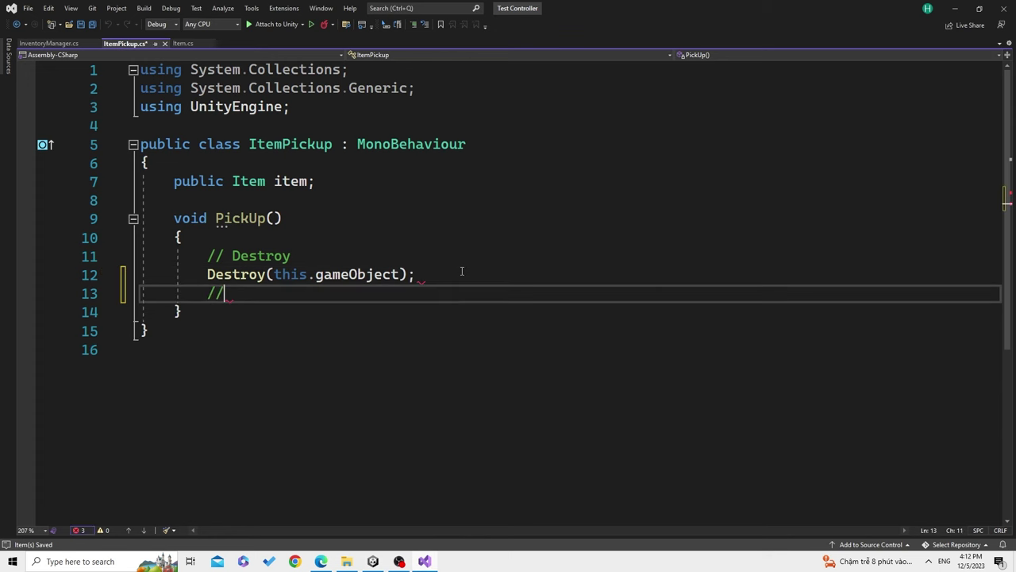
pyautogui.write('Add invent')
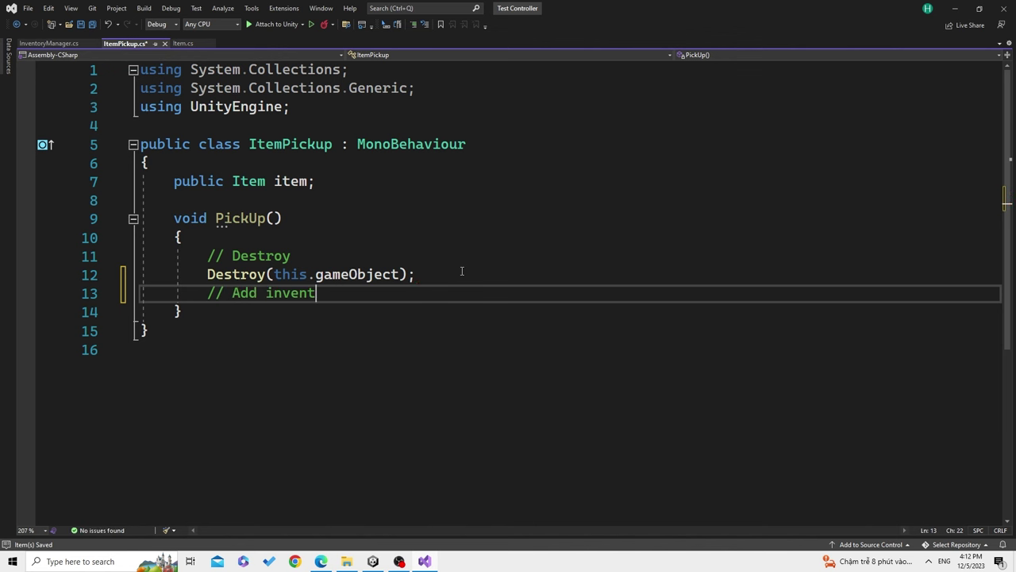
pyautogui.write('ory')
pyautogui.press('Return')
pyautogui.hotkey('ctrl', 's')
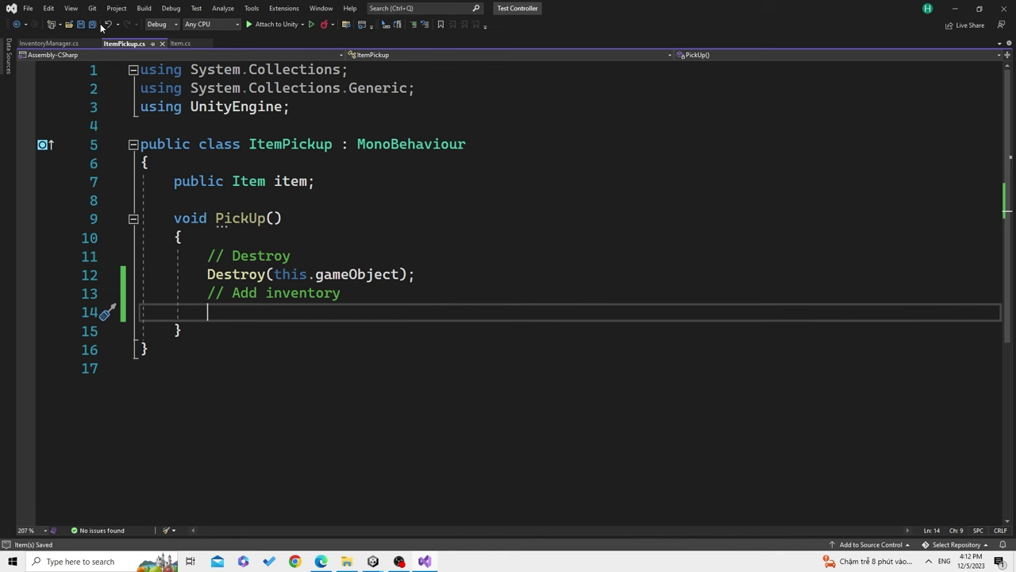
pyautogui.click(56, 44)
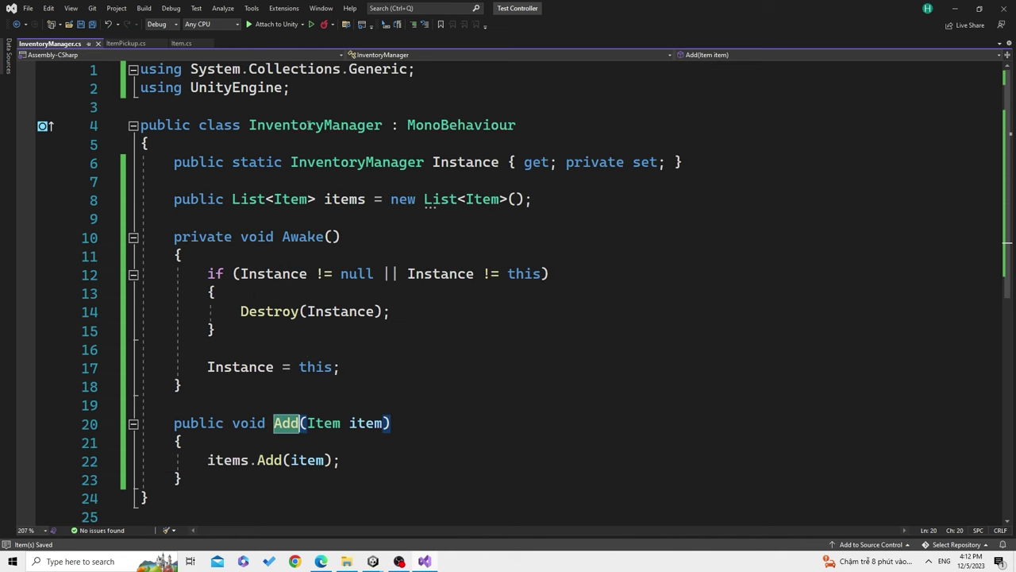
pyautogui.click(132, 46)
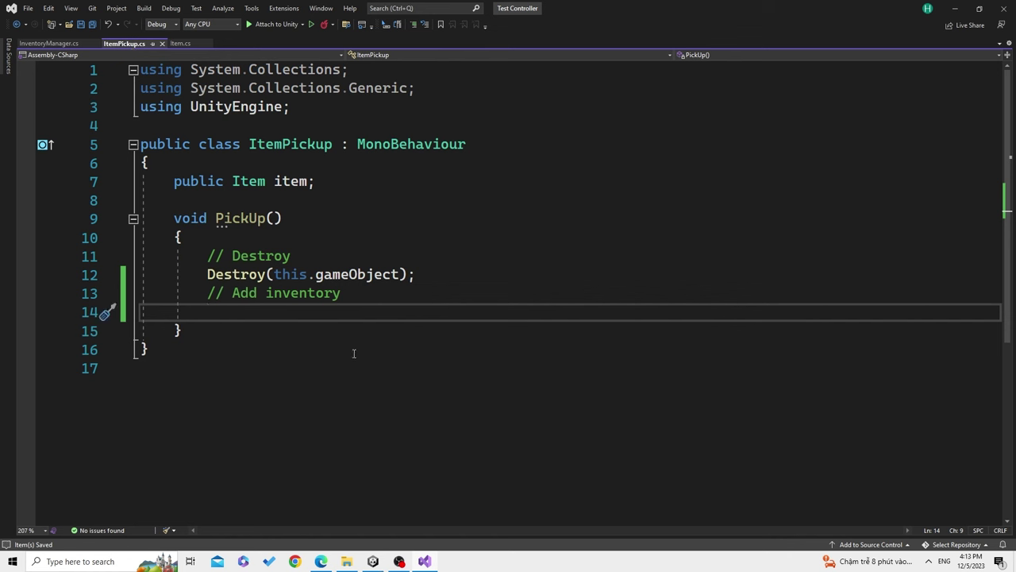
# Write InventoryManager.Instance.Add(); on line 14 of PickUp
pyautogui.click(49, 44)
pyautogui.click(120, 46)
pyautogui.write('Inv')
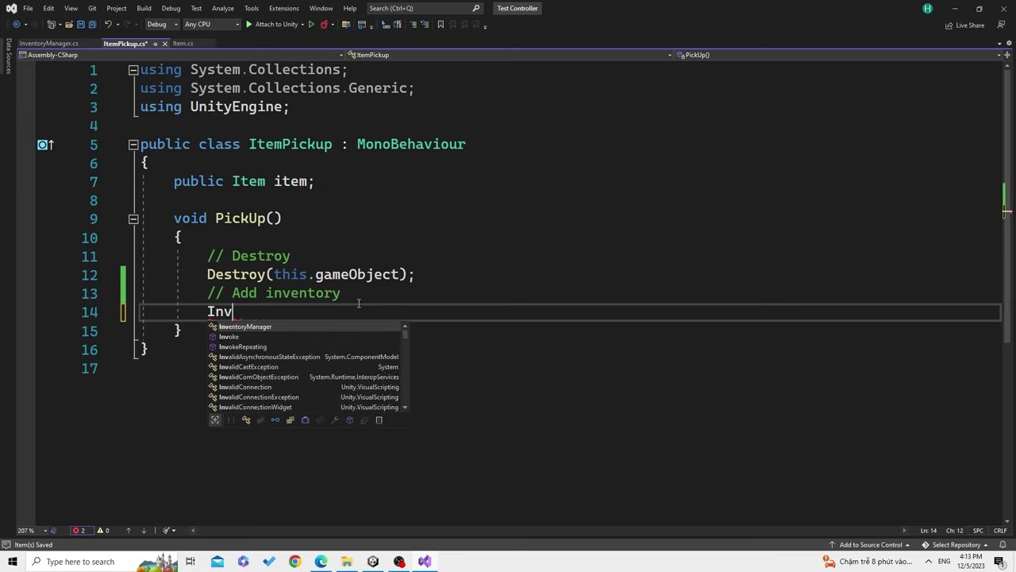
pyautogui.write('en')
pyautogui.press('Tab')
pyautogui.write('.In')
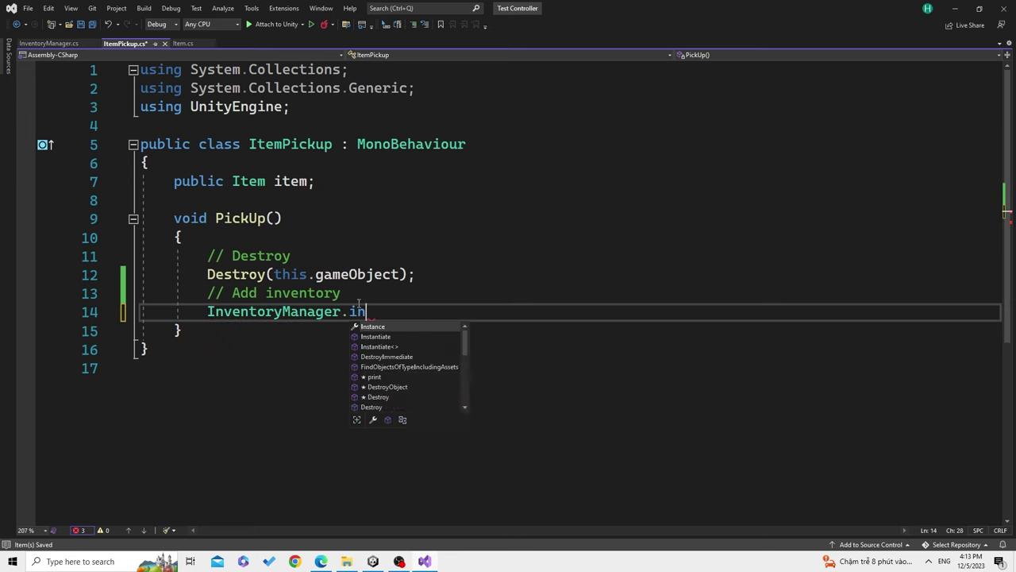
pyautogui.write('.a')
pyautogui.press('Tab')
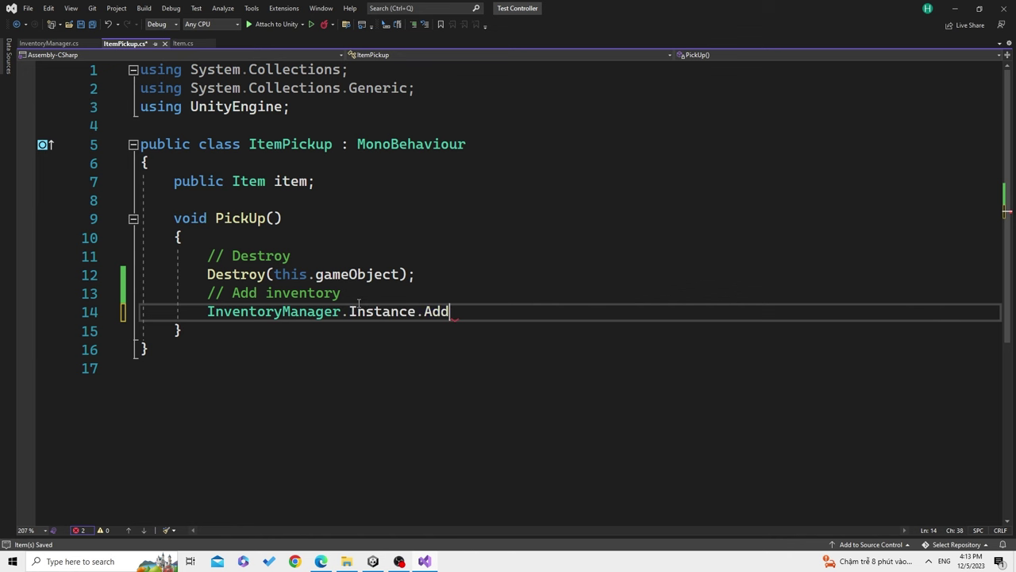
pyautogui.write('();')
pyautogui.press('Left')
pyautogui.press('Left')
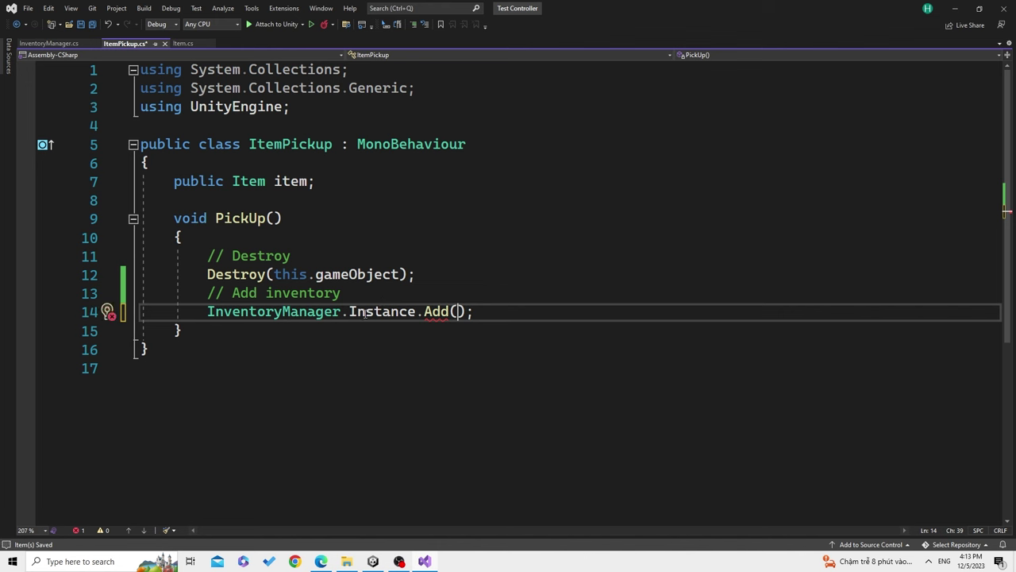
# Pass item as the Add argument and check it against InventoryManager's Add method
pyautogui.moveTo(207, 312); pyautogui.dragTo(450, 312)
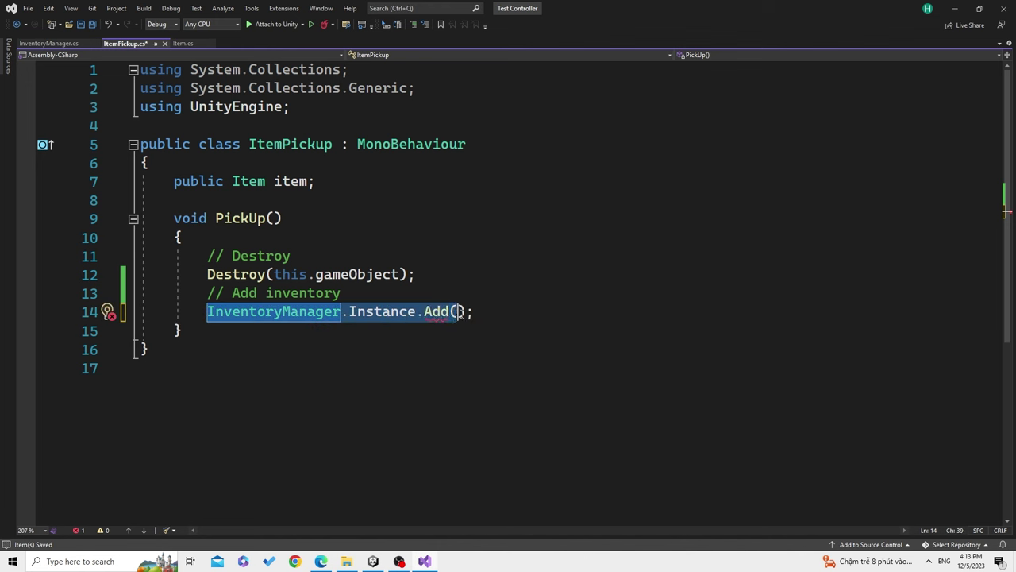
pyautogui.click(458, 311)
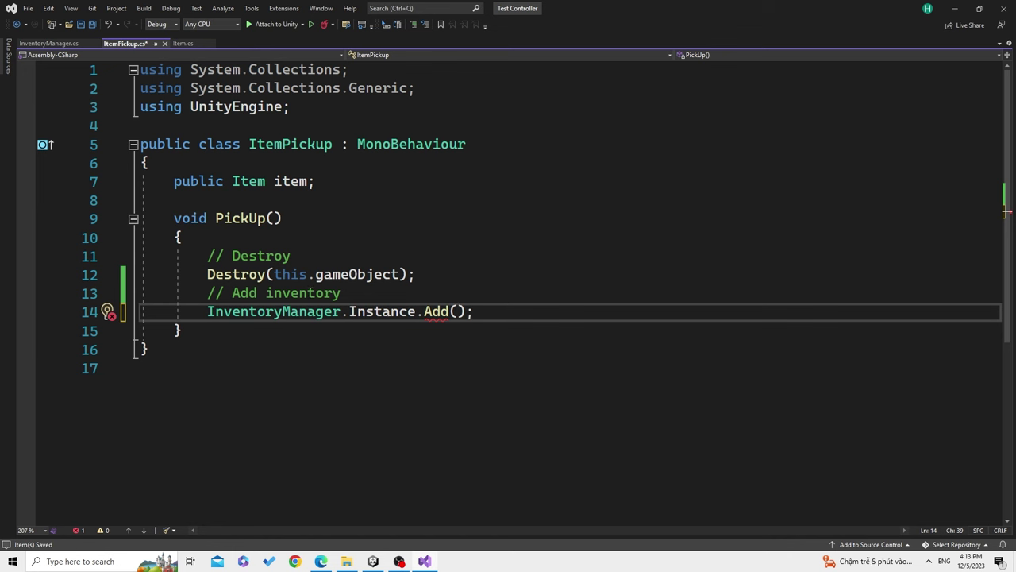
pyautogui.write('ite')
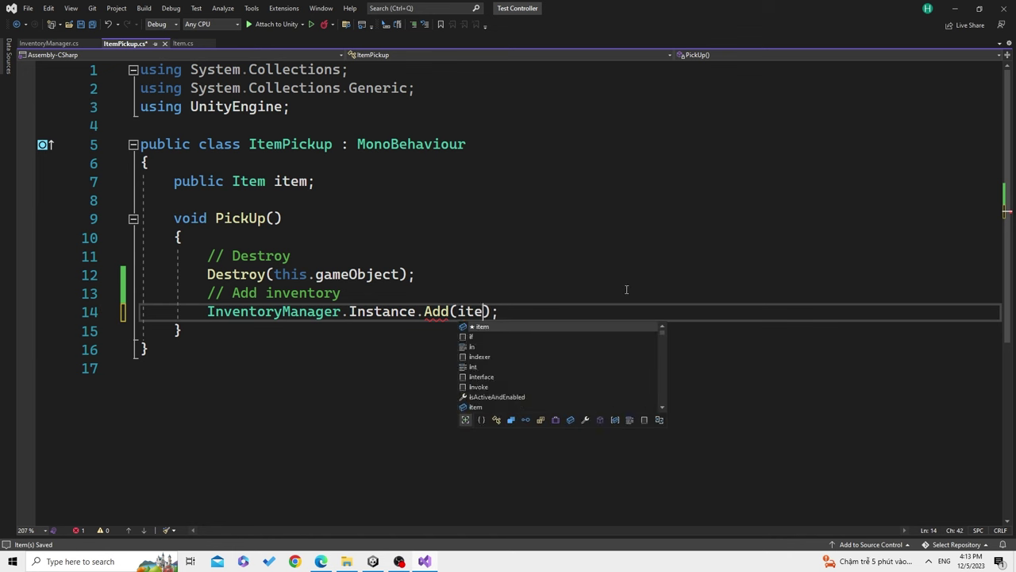
pyautogui.write('m')
pyautogui.press('End')
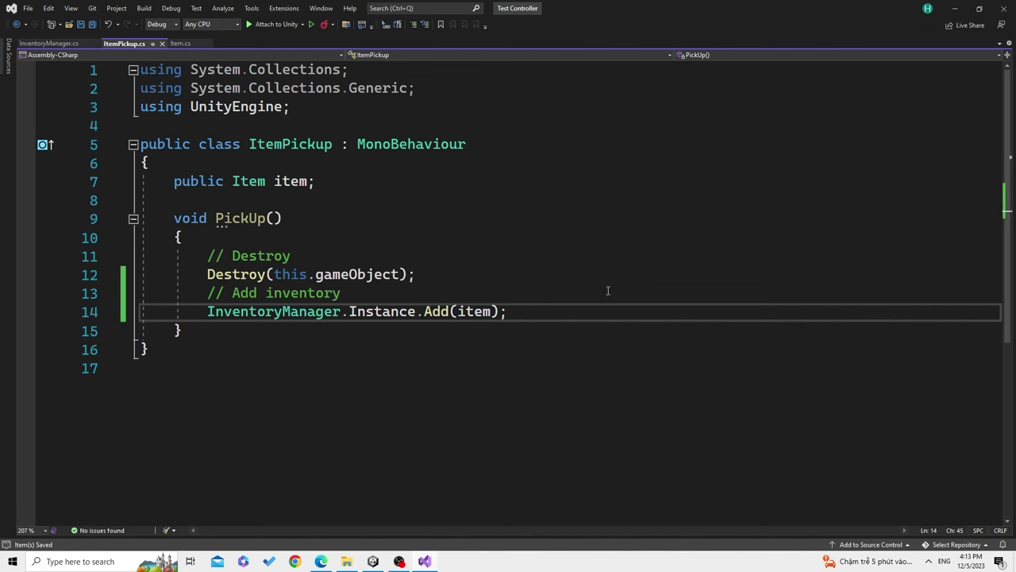
pyautogui.press('Home')
pyautogui.hotkey('shift', 'End')
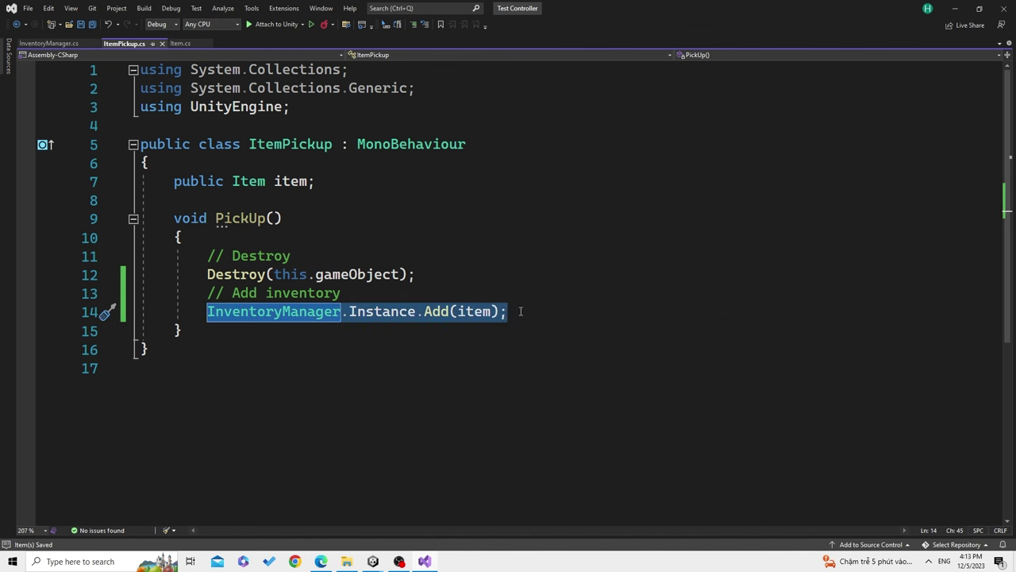
pyautogui.click(519, 311)
pyautogui.click(49, 44)
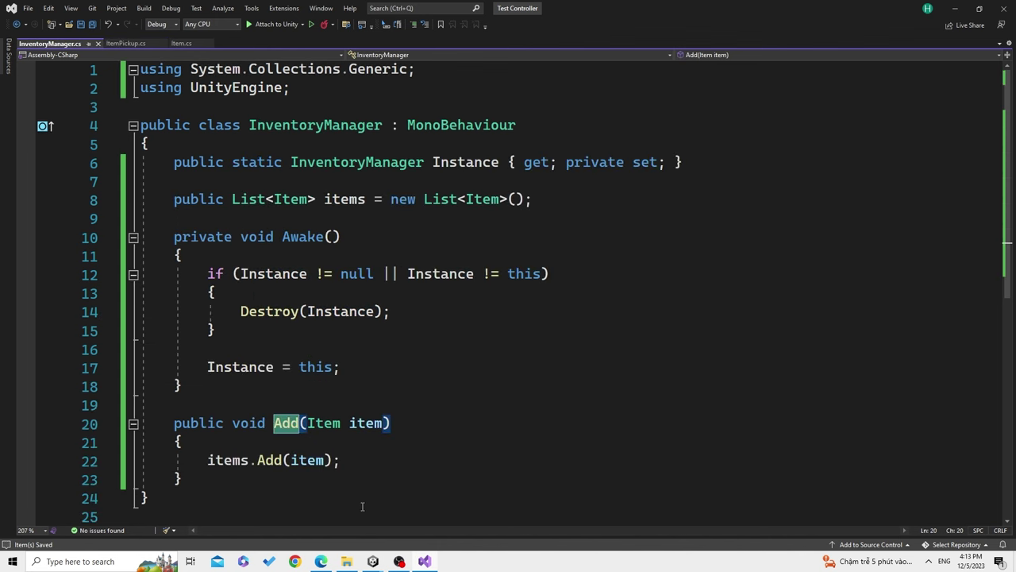
pyautogui.click(126, 44)
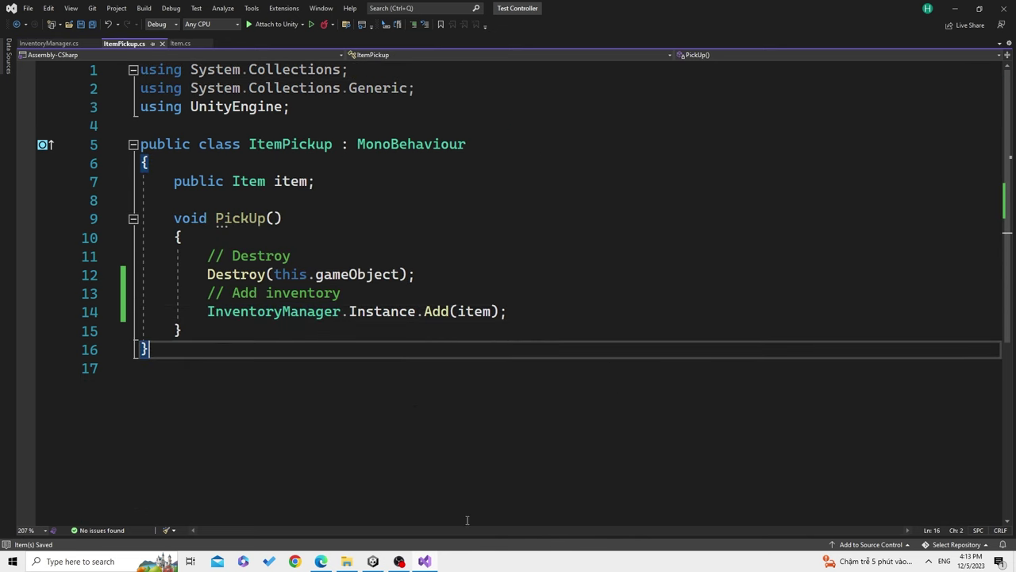
pyautogui.click(489, 345)
# Drag the InventoryManager script onto the InventoryManager object's Inspector
pyautogui.click(389, 560)
pyautogui.click(621, 114)
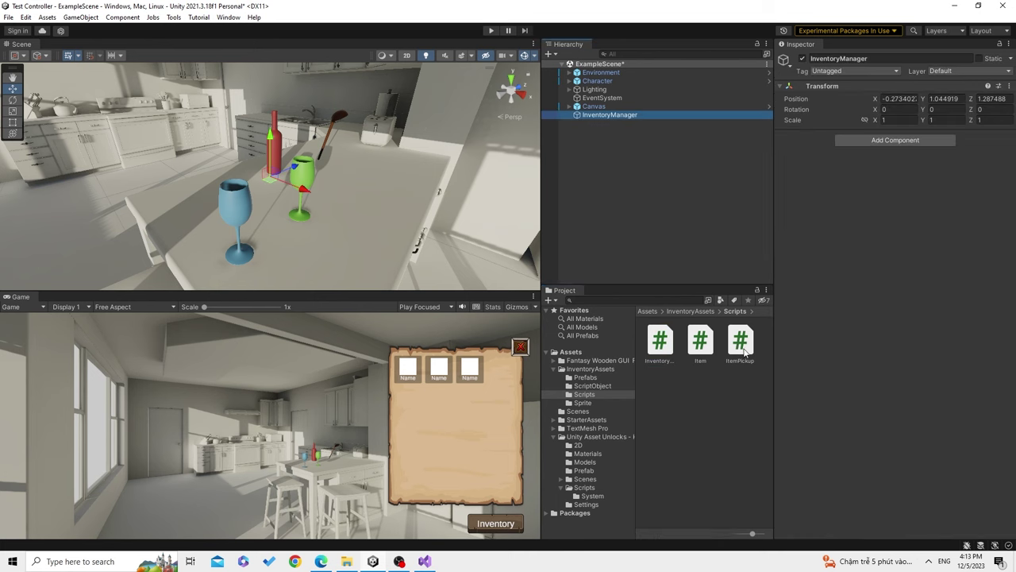
pyautogui.moveTo(664, 350)
pyautogui.mouseDown()
pyautogui.moveTo(874, 255)
pyautogui.moveTo(884, 239)
pyautogui.mouseUp()
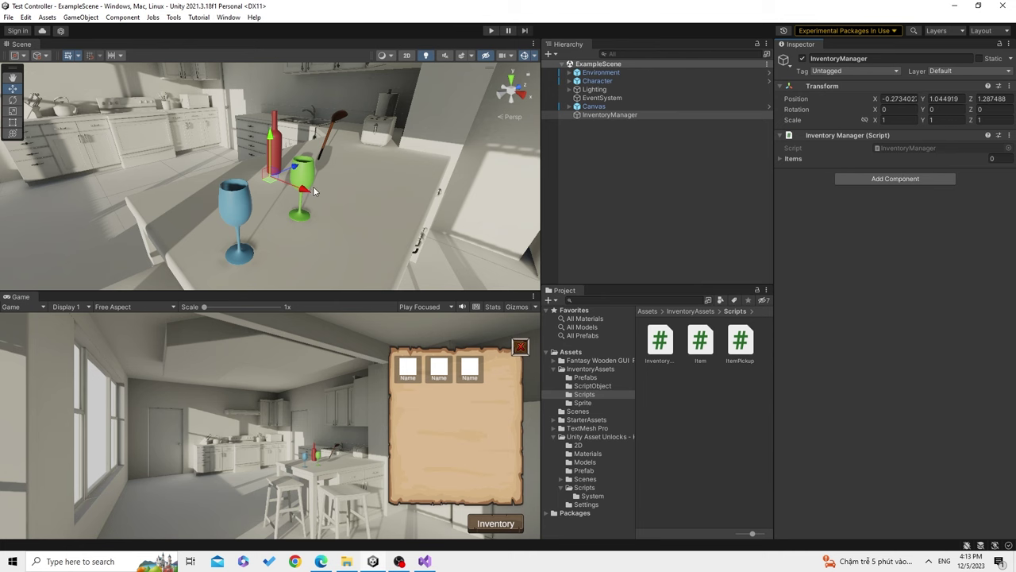
# Select the blue wine glass and orbit the scene to view the table from above
pyautogui.click(240, 210)
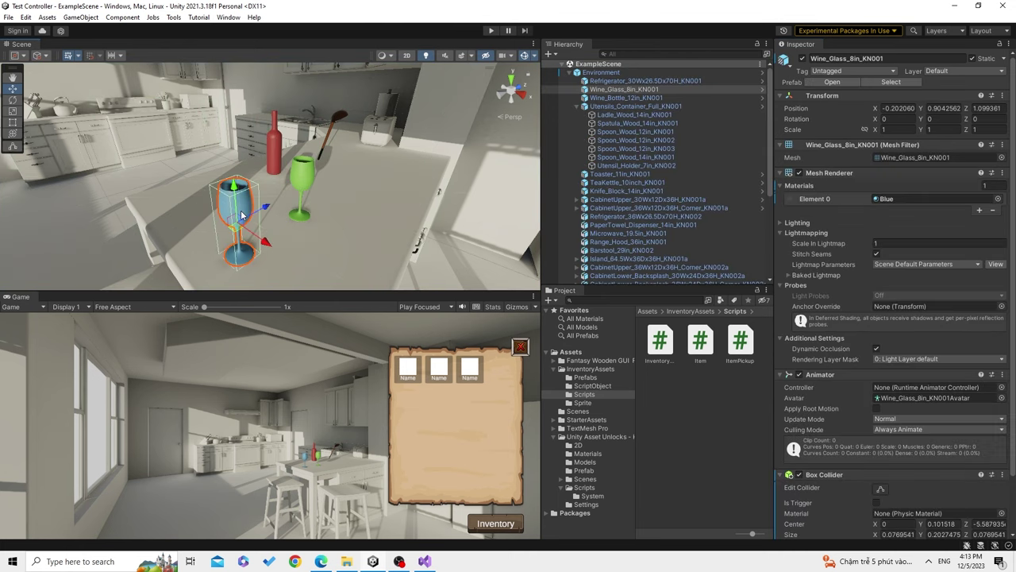
pyautogui.scroll(-3, 688, 246)
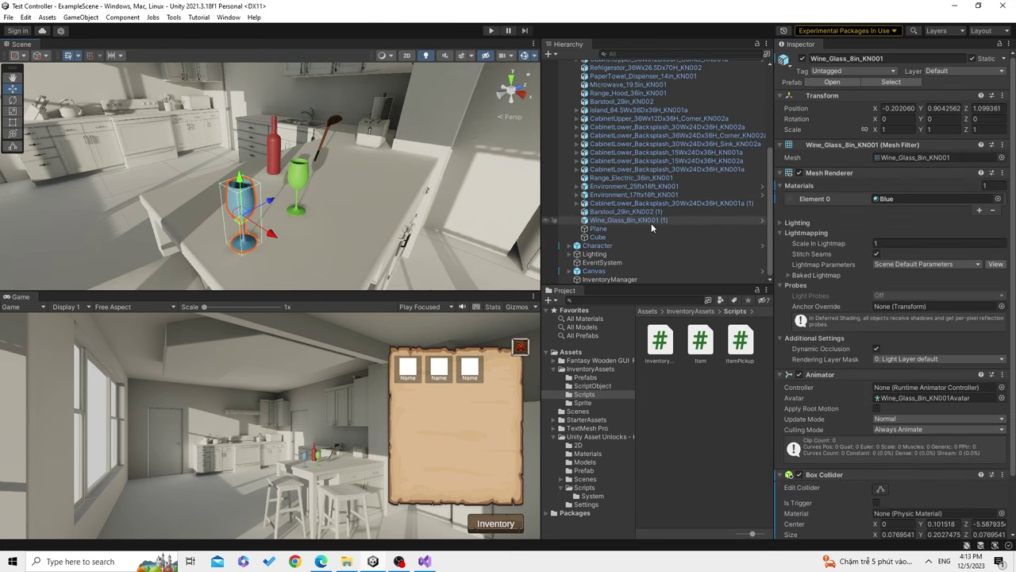
pyautogui.scroll(3, 616, 125)
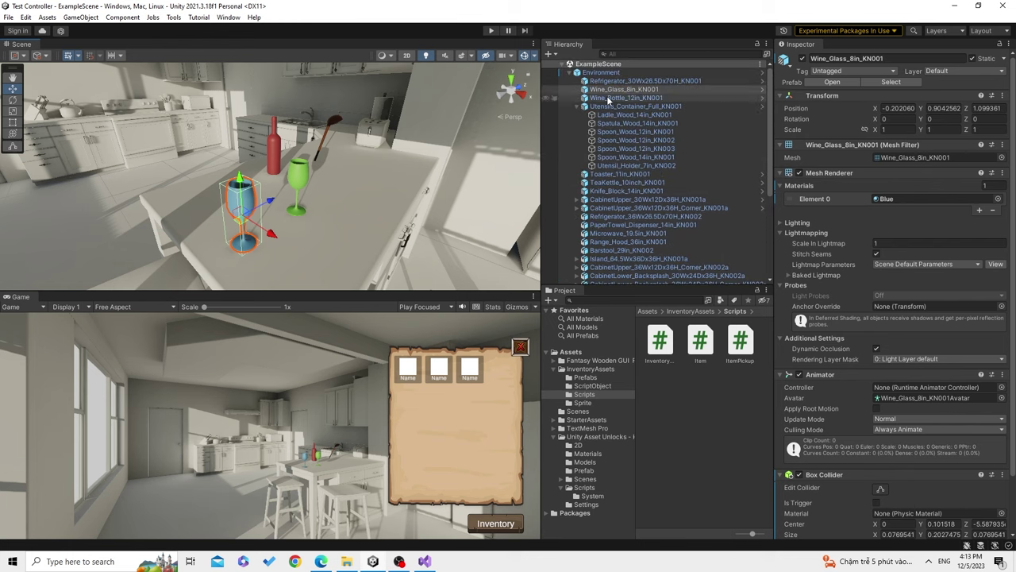
pyautogui.keyDown('alt'); pyautogui.moveTo(274, 184); pyautogui.dragTo(302, 147); pyautogui.keyUp('alt')
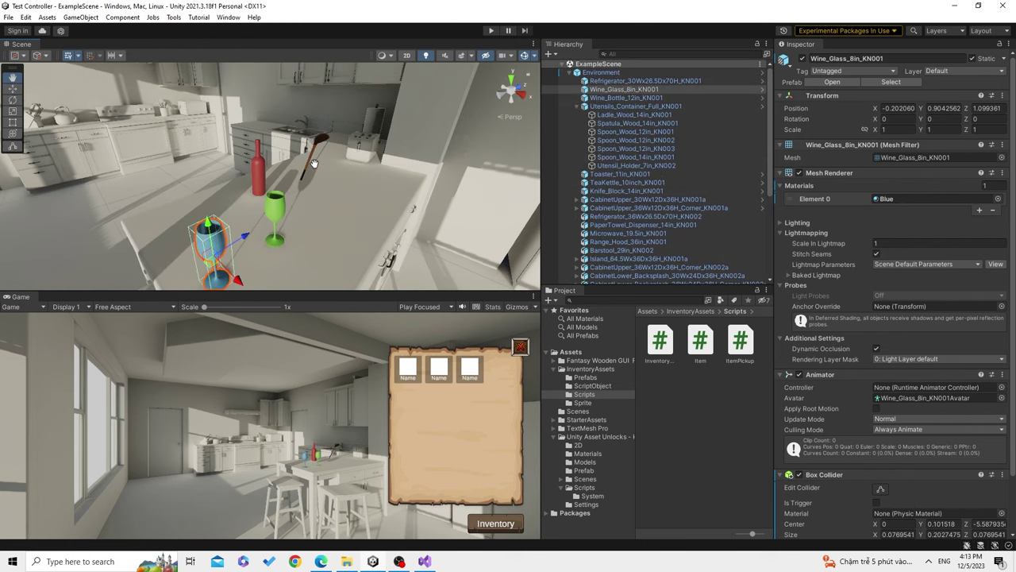
# Select the green glass, red bottle and wooden ladle and add the Item Pickup script
pyautogui.keyDown('shift'); pyautogui.click(264, 198); pyautogui.keyUp('shift')
pyautogui.keyDown('shift'); pyautogui.click(248, 159); pyautogui.keyUp('shift')
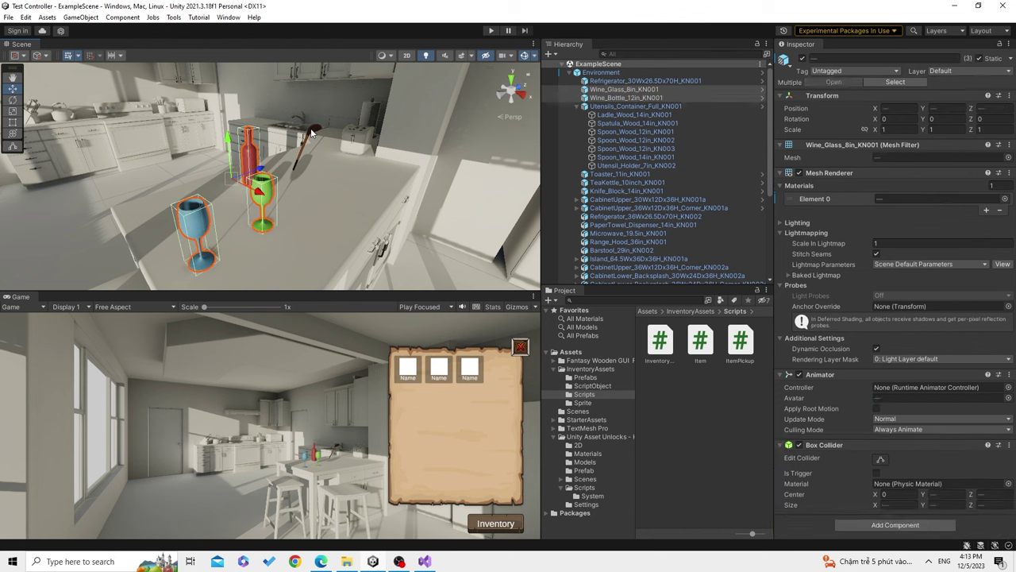
pyautogui.keyDown('shift'); pyautogui.click(312, 134); pyautogui.keyUp('shift')
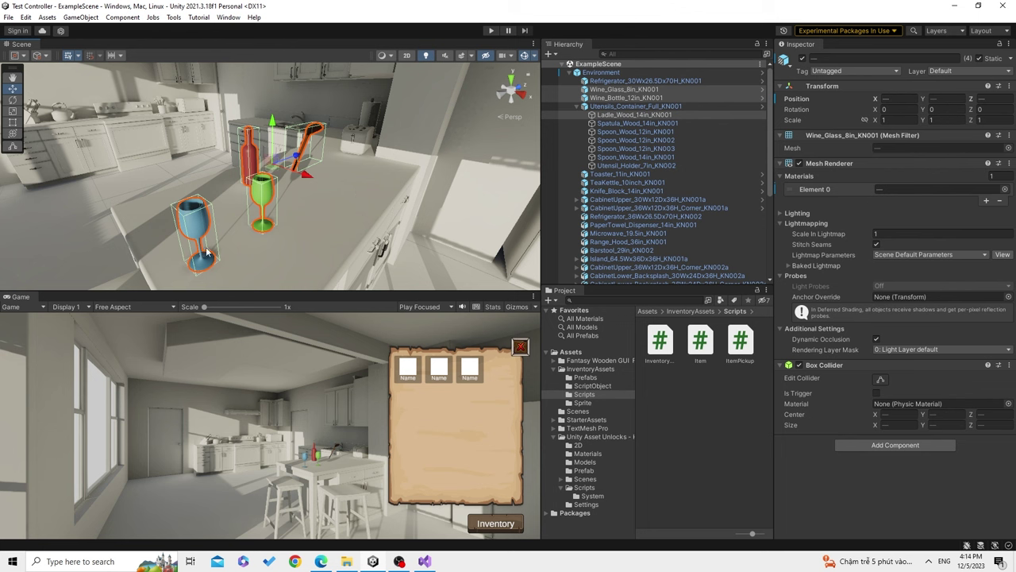
pyautogui.moveTo(208, 253)
pyautogui.mouseDown(button='middle')
pyautogui.moveTo(228, 225)
pyautogui.moveTo(247, 234)
pyautogui.mouseUp(button='middle')
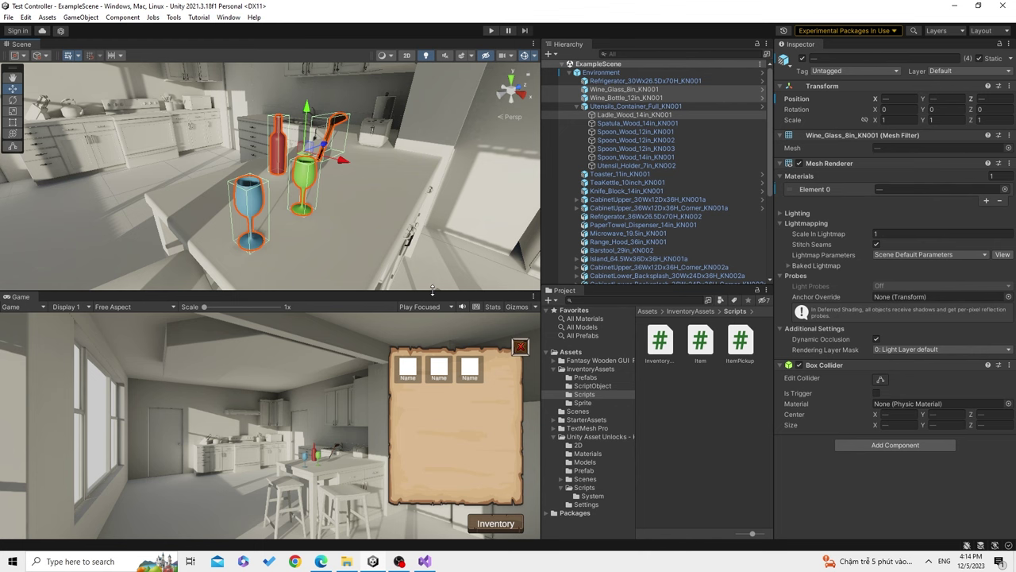
pyautogui.moveTo(433, 291); pyautogui.dragTo(434, 310)
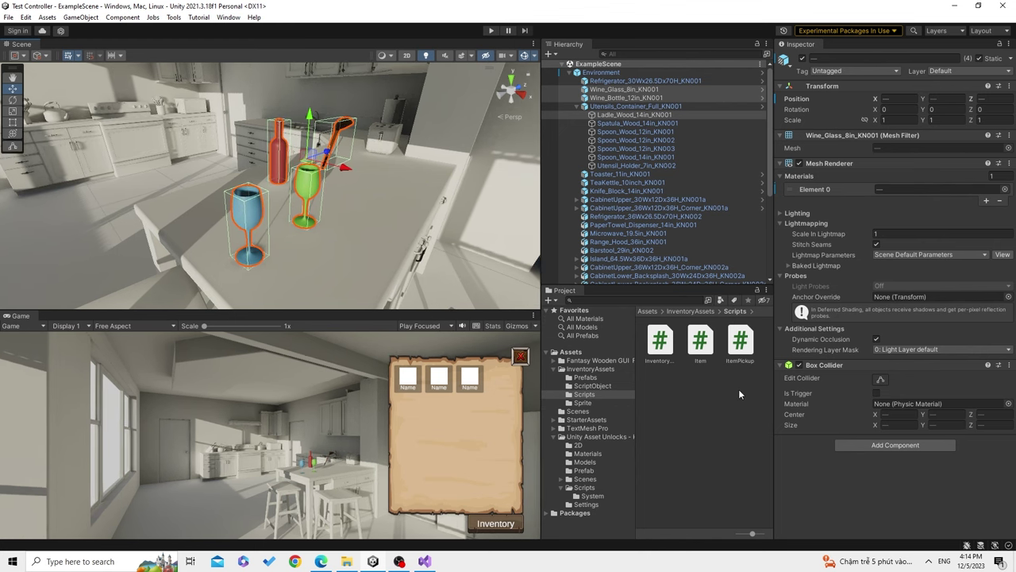
pyautogui.moveTo(330, 215); pyautogui.dragTo(299, 235, button='middle')
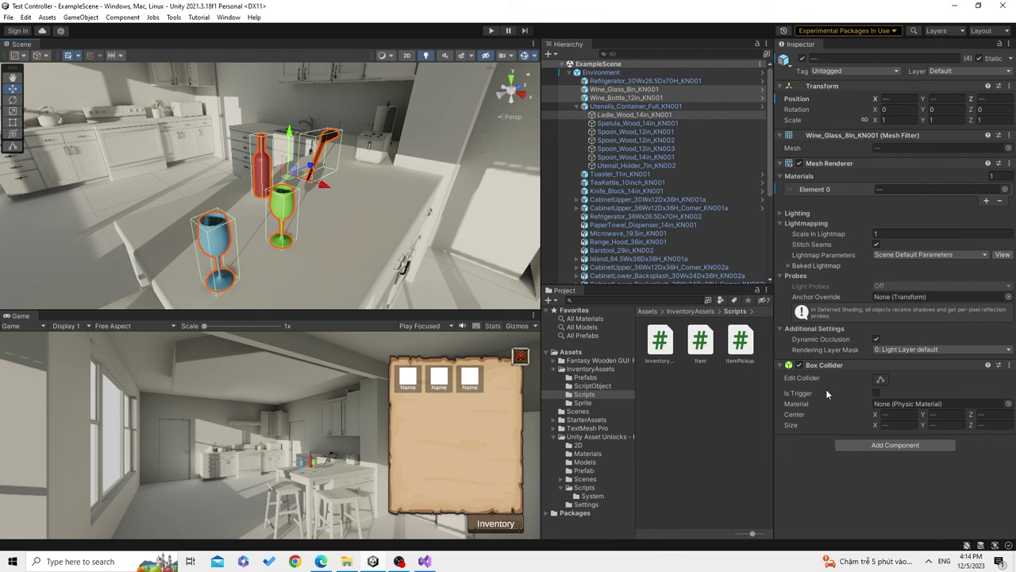
pyautogui.click(882, 447)
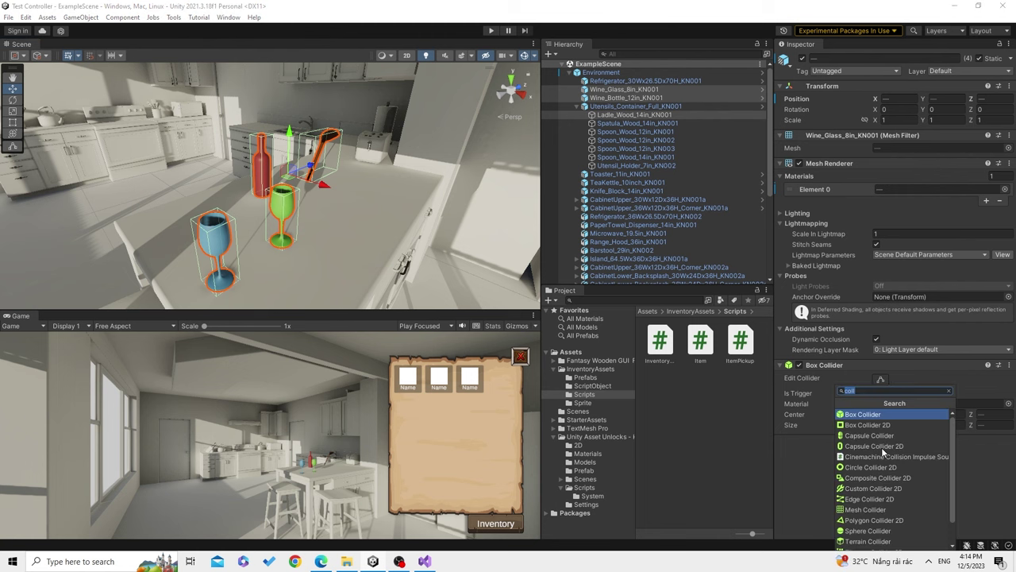
pyautogui.write('item')
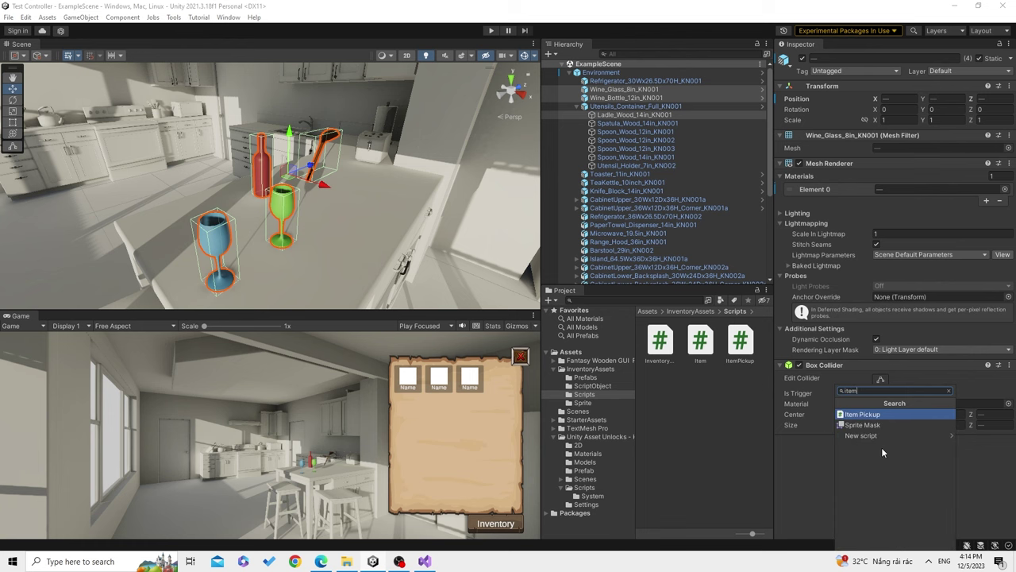
pyautogui.press('Return')
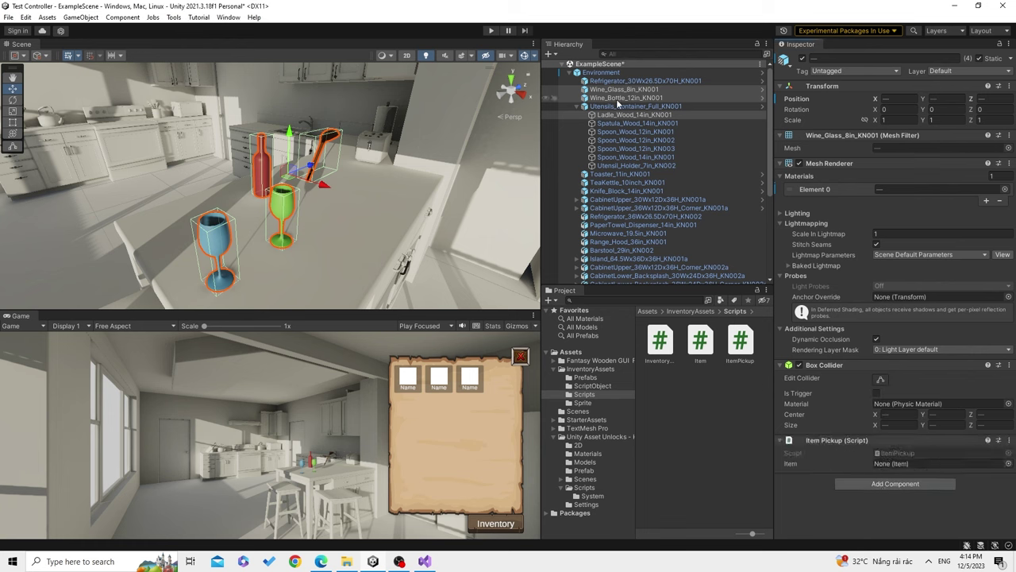
# Set the wine bottle's Item field to RedWine
pyautogui.click(609, 99)
pyautogui.scroll(-1, 892, 487)
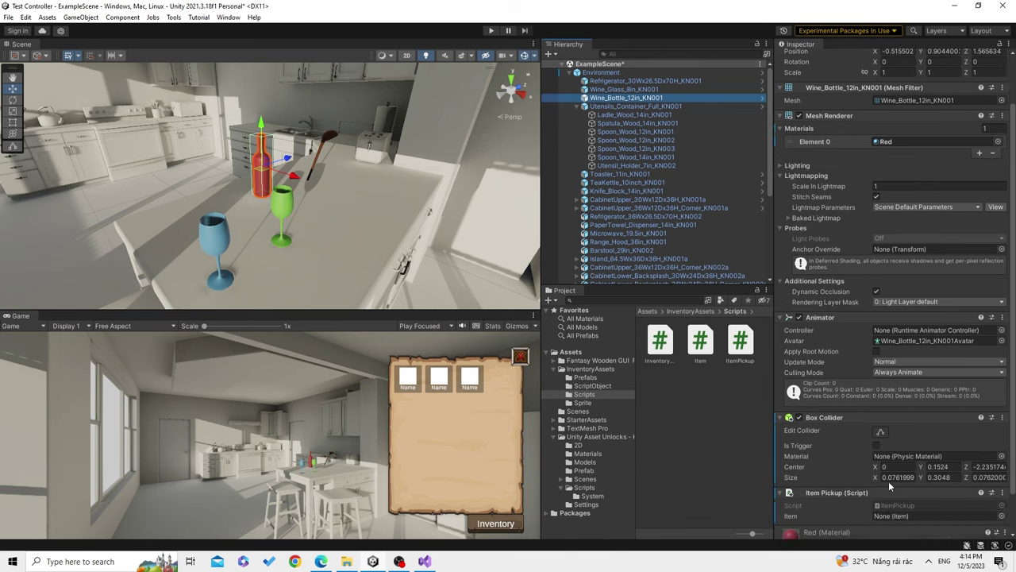
pyautogui.scroll(-2, 897, 488)
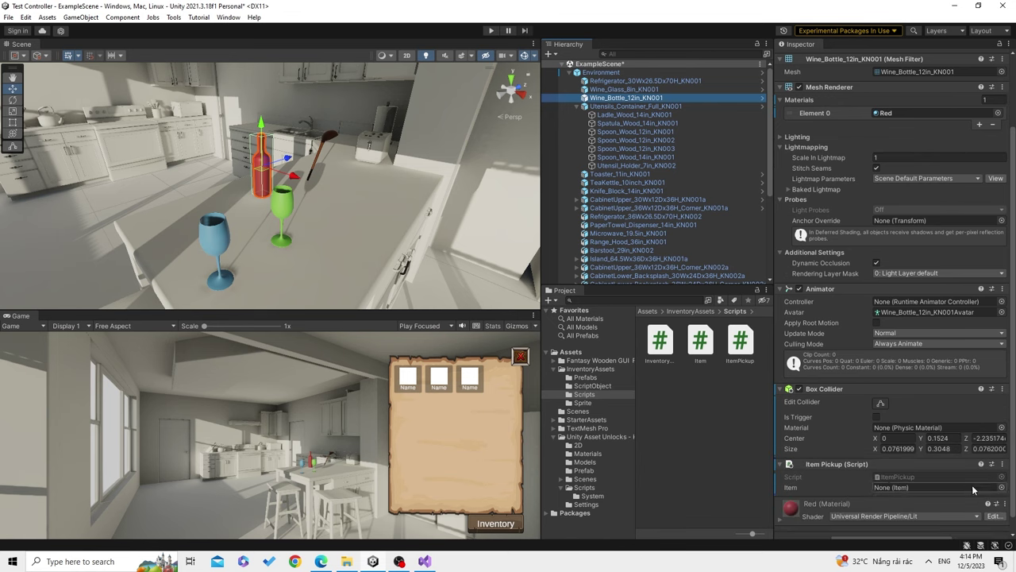
pyautogui.click(1002, 487)
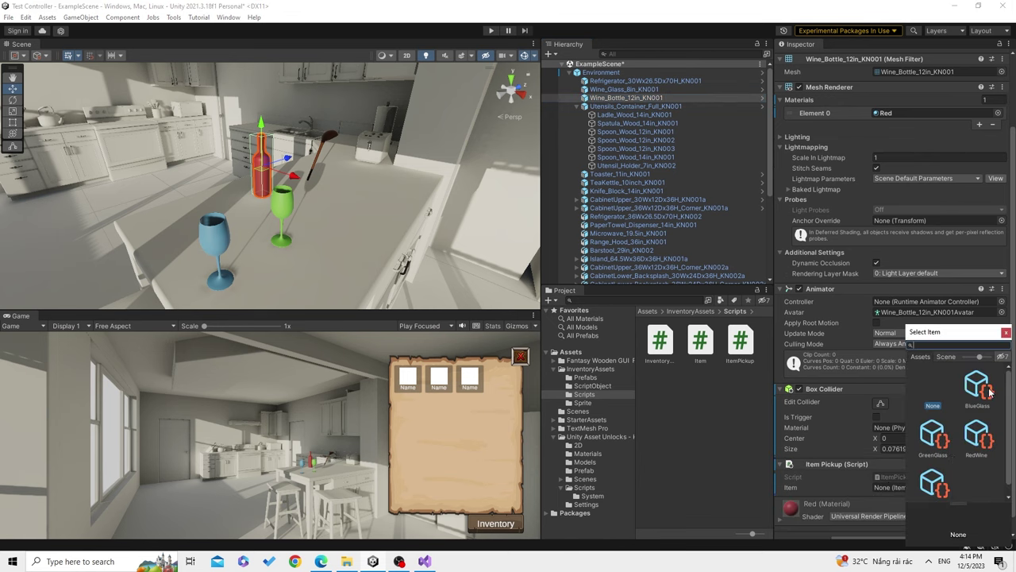
pyautogui.click(267, 162)
pyautogui.press('f')
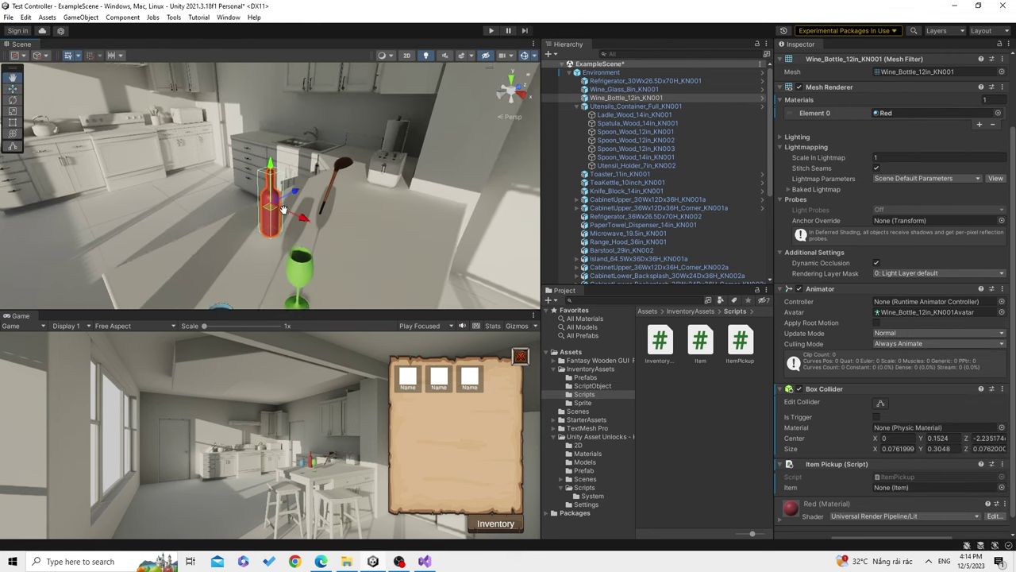
pyautogui.click(1001, 487)
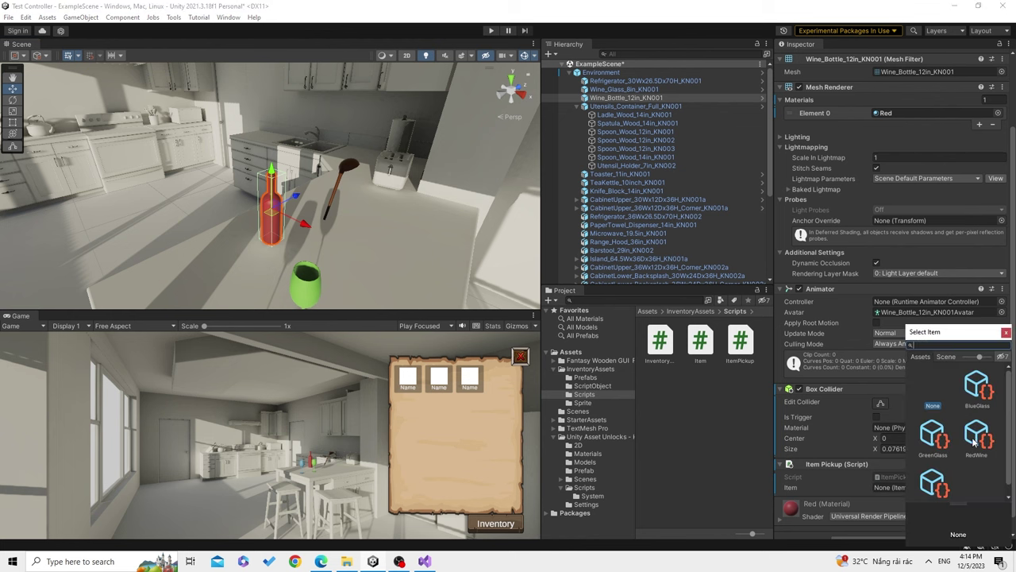
pyautogui.doubleClick(977, 437)
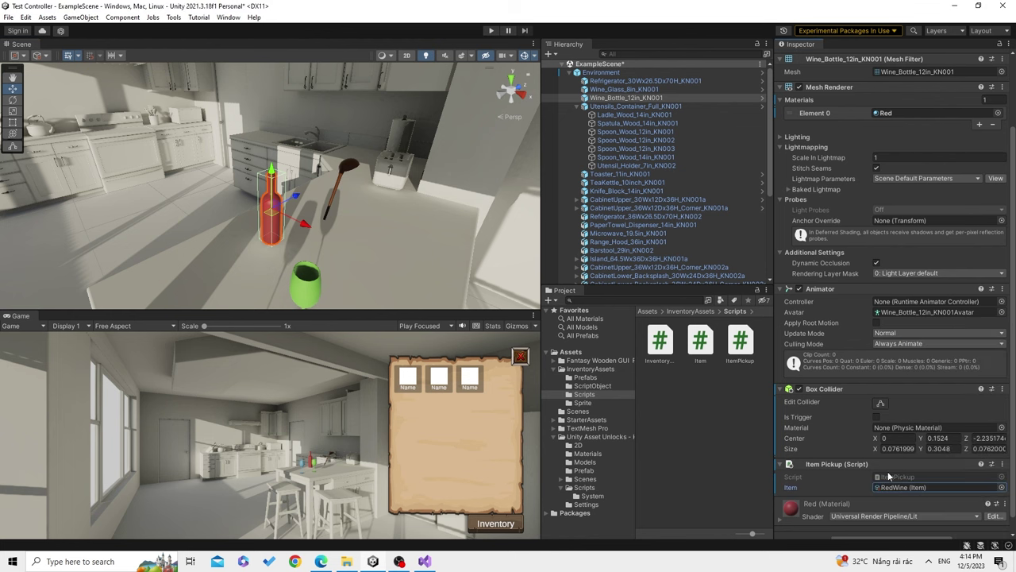
pyautogui.doubleClick(607, 97)
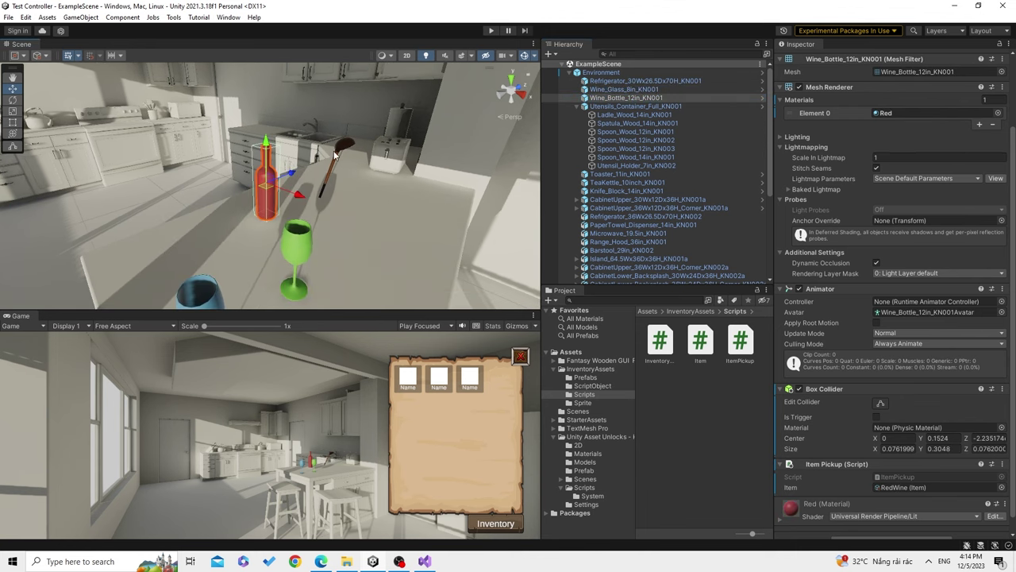
# Try to select the wooden ladle in the scene view
pyautogui.click(334, 155)
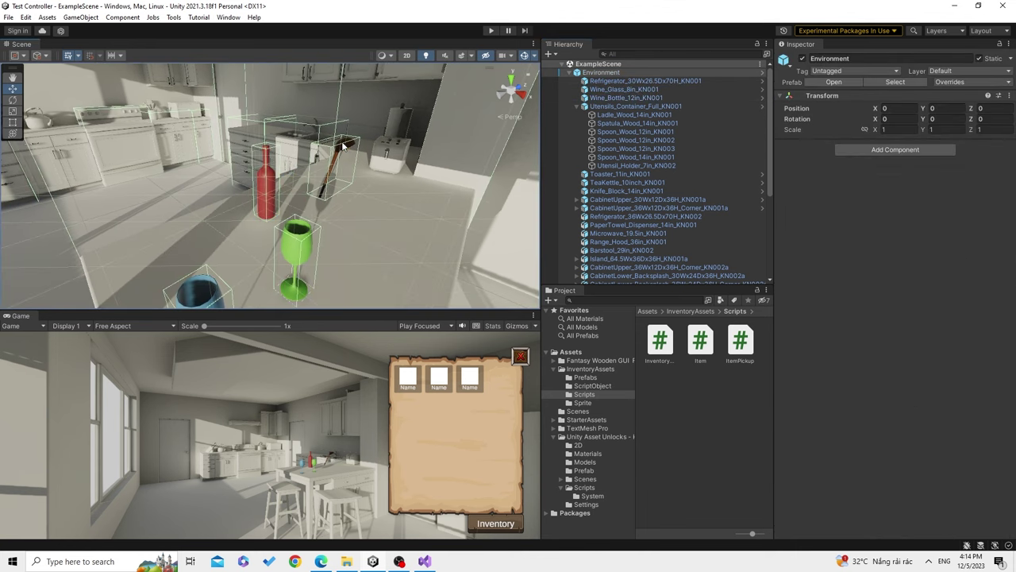
pyautogui.click(351, 152)
pyautogui.click(344, 143)
pyautogui.click(342, 151)
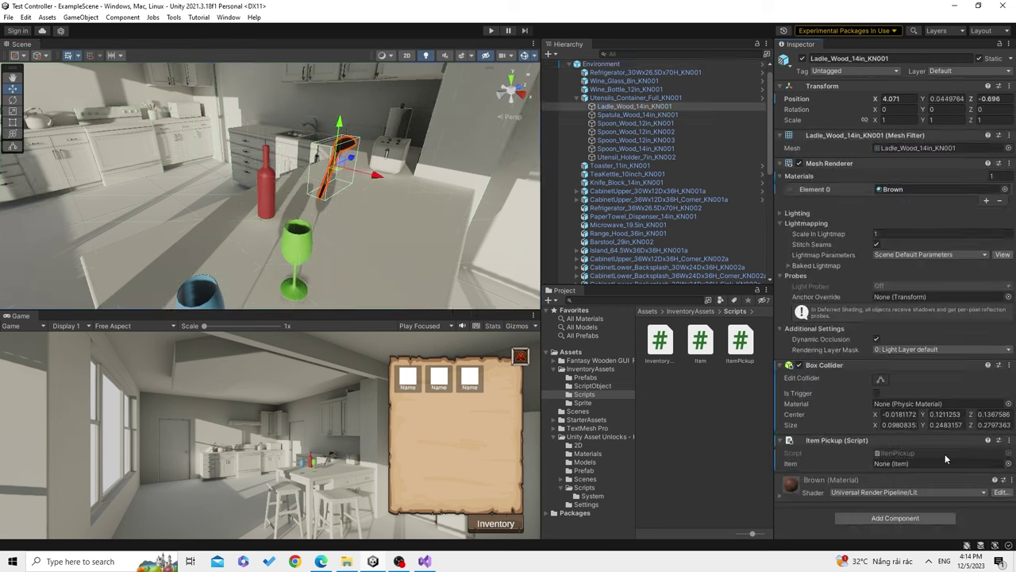
pyautogui.click(1008, 463)
pyautogui.press('Escape')
# Assign GreenGlass to the green glass and BlueGlass to the blue glass
pyautogui.click(295, 238)
pyautogui.scroll(-3, 897, 318)
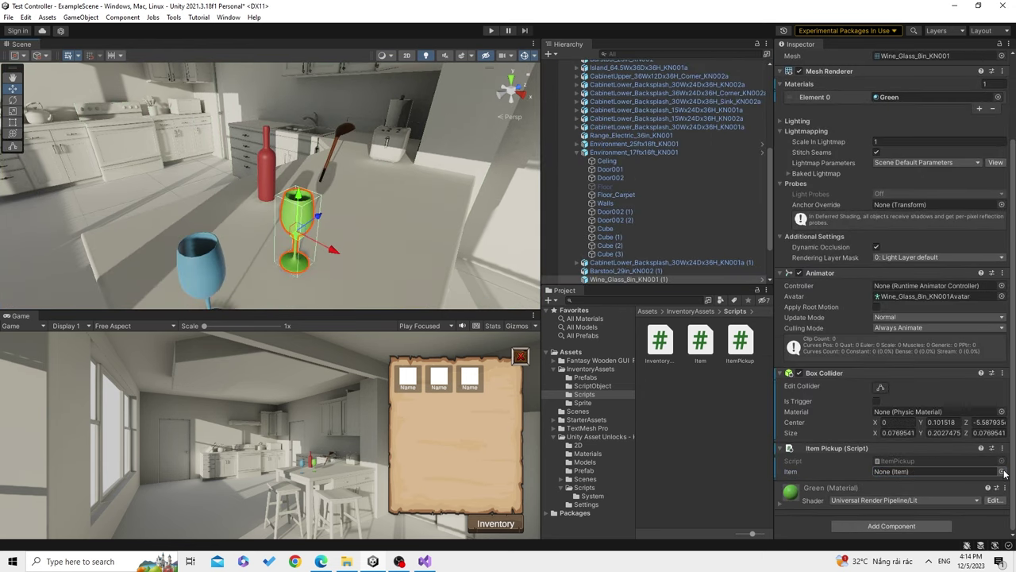
pyautogui.click(1002, 472)
pyautogui.doubleClick(934, 431)
pyautogui.click(203, 262)
pyautogui.scroll(-3, 897, 317)
pyautogui.click(1002, 487)
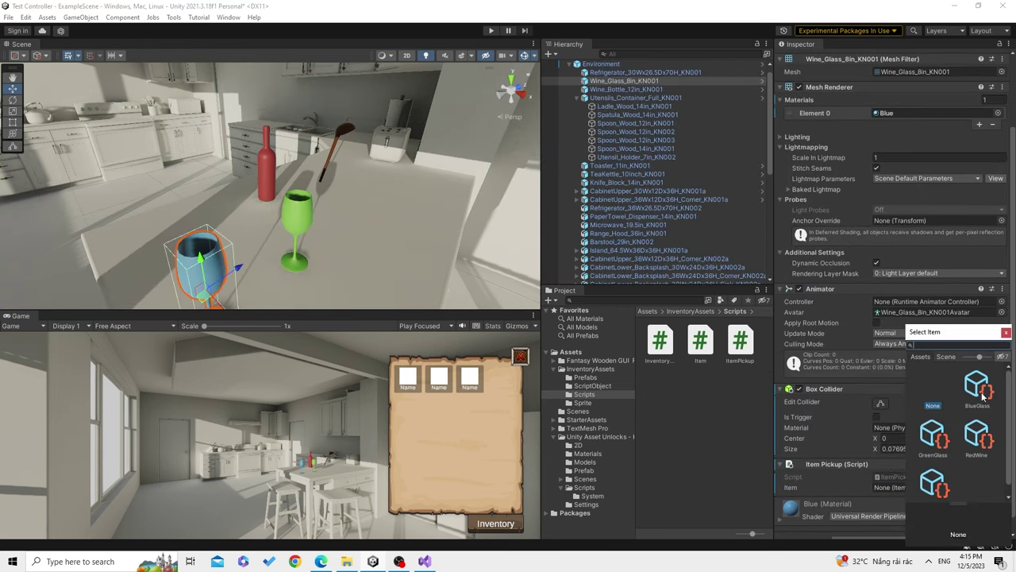
pyautogui.doubleClick(976, 381)
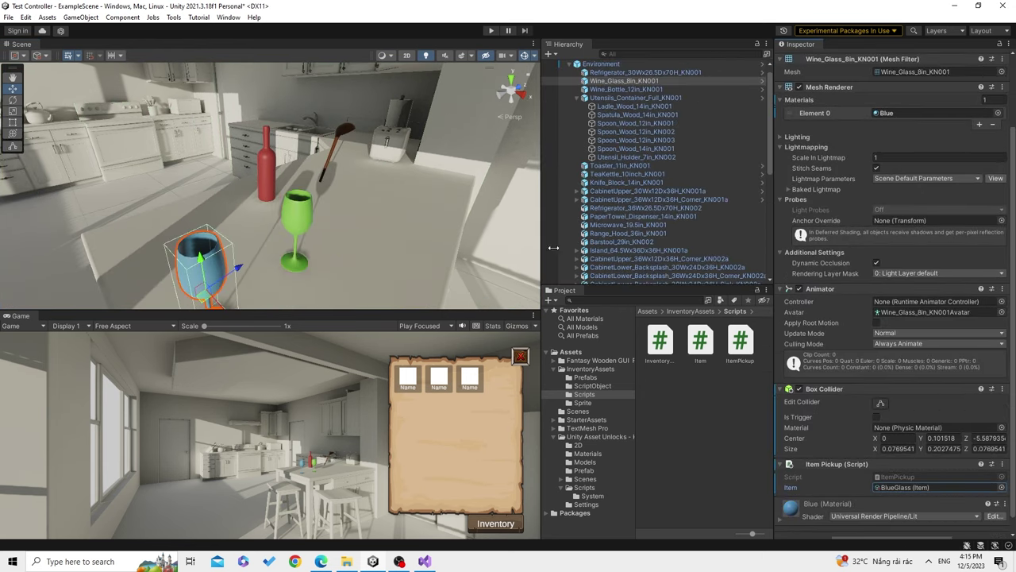
# Recheck the bottle and green glass, then open the ItemPickup script for editing
pyautogui.click(623, 89)
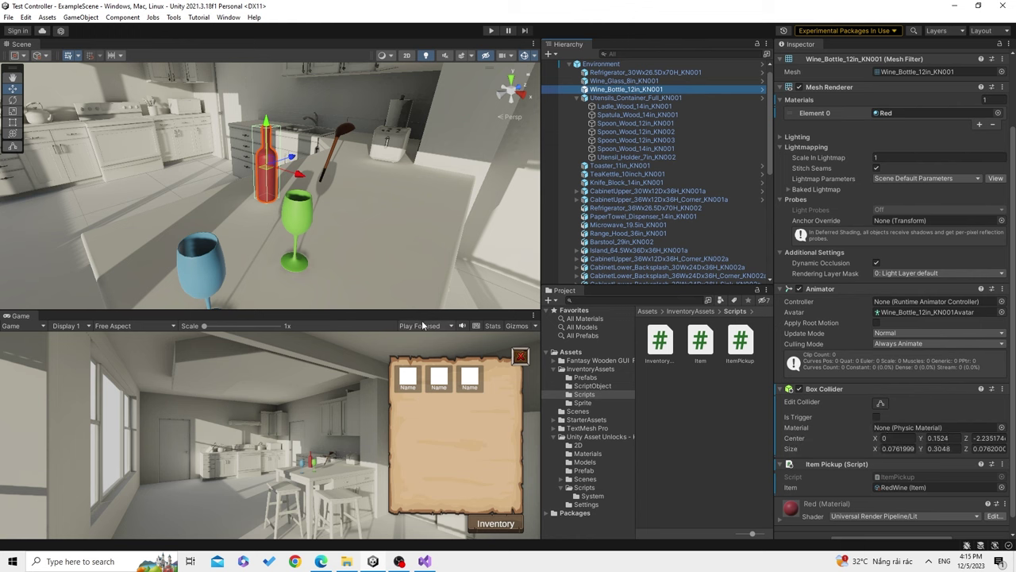
pyautogui.moveTo(305, 230); pyautogui.dragTo(304, 206, button='middle')
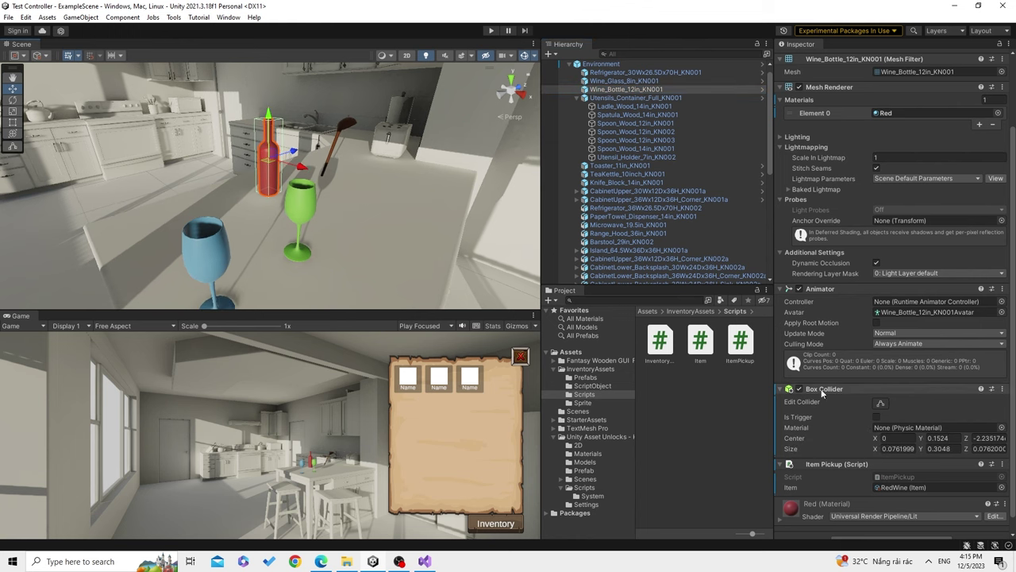
pyautogui.click(304, 207)
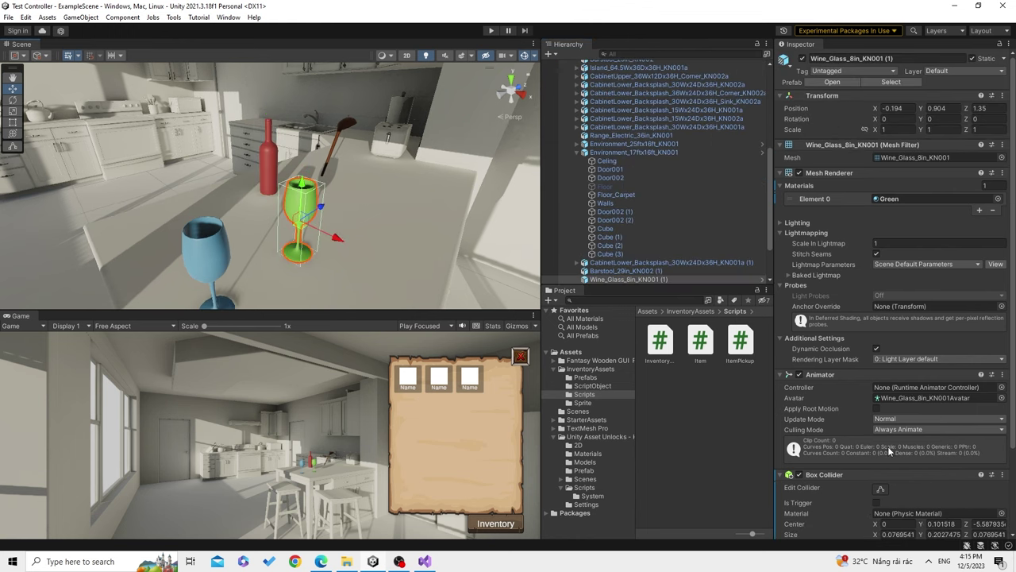
pyautogui.scroll(-3, 875, 368)
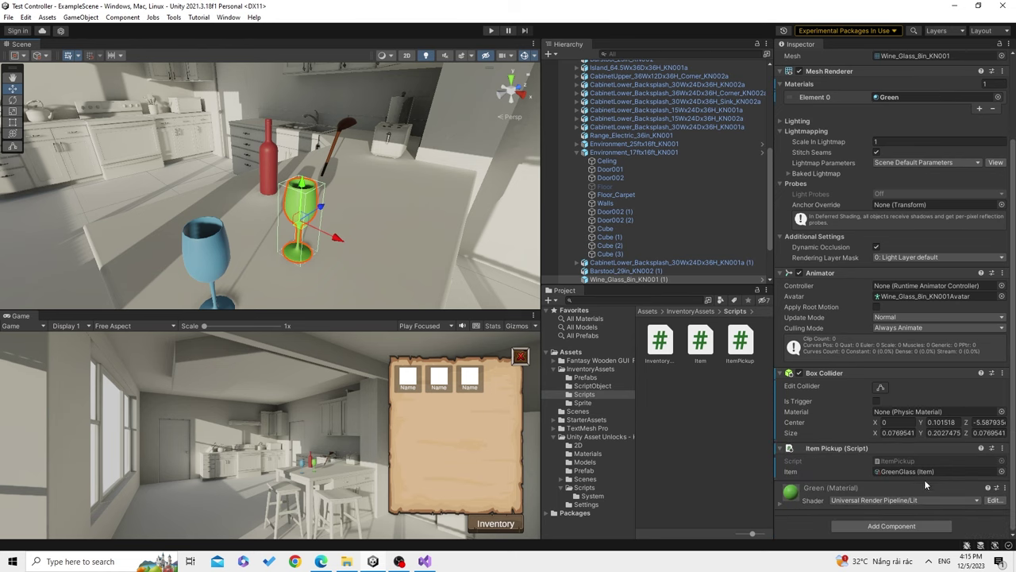
pyautogui.doubleClick(899, 462)
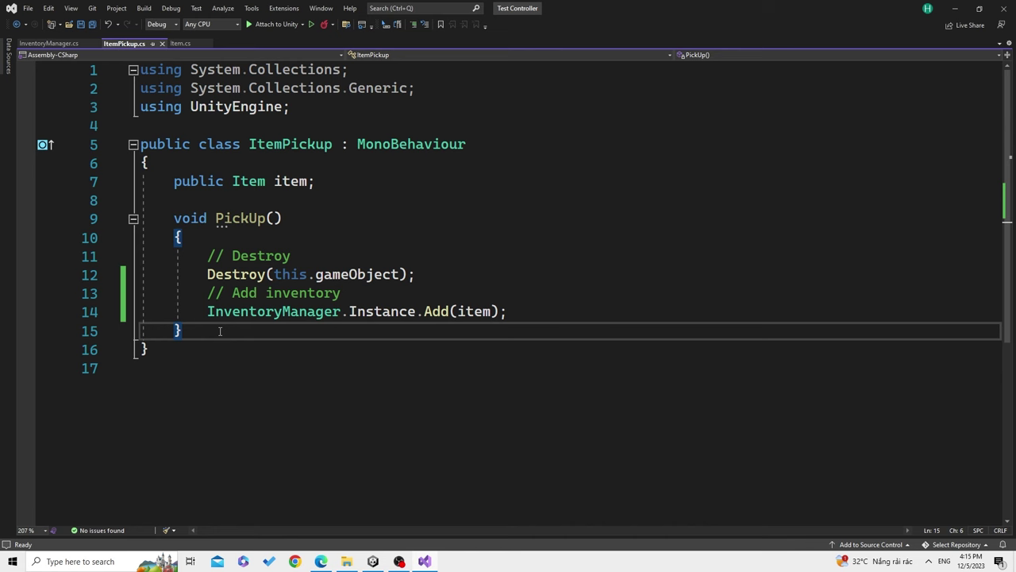
# Add an OnMouseDown method below PickUp in ItemPickup.cs
pyautogui.press('Return')
pyautogui.press('Return')
pyautogui.moveTo(216, 220); pyautogui.dragTo(259, 219)
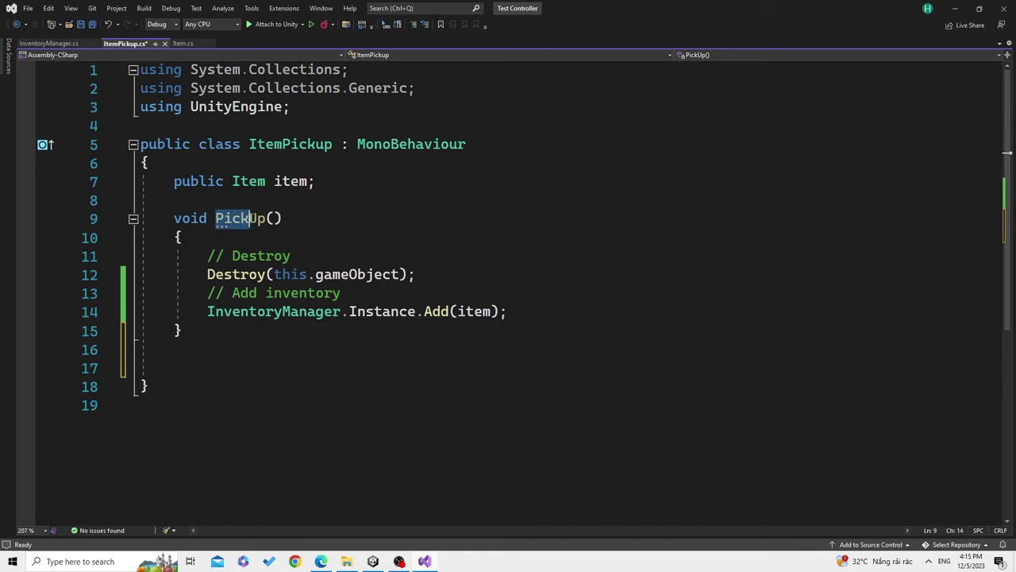
pyautogui.click(204, 363)
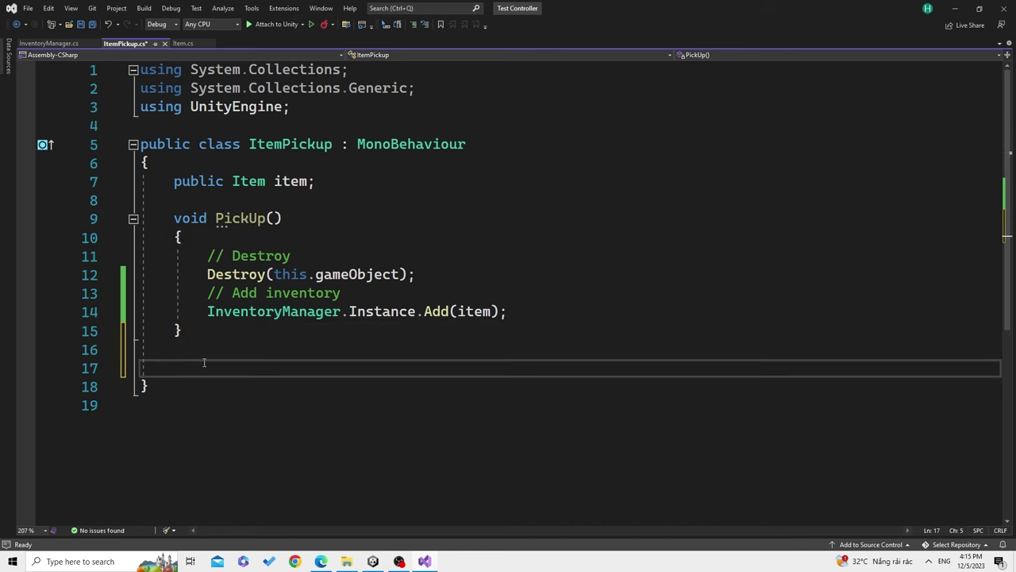
pyautogui.write('void')
pyautogui.press('BackSpace')
pyautogui.press('BackSpace')
pyautogui.press('BackSpace')
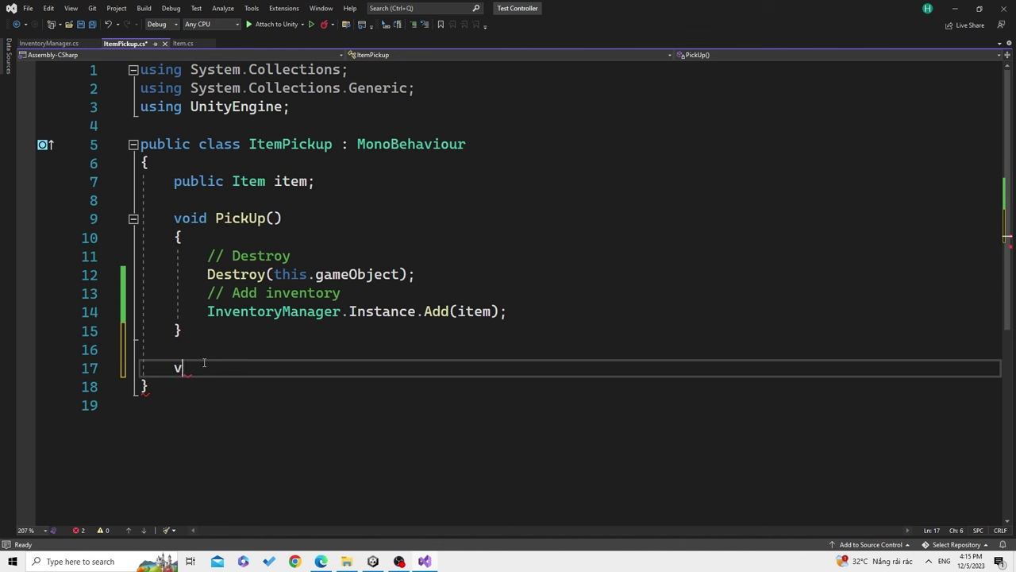
pyautogui.write('oid ont')
pyautogui.press('BackSpace')
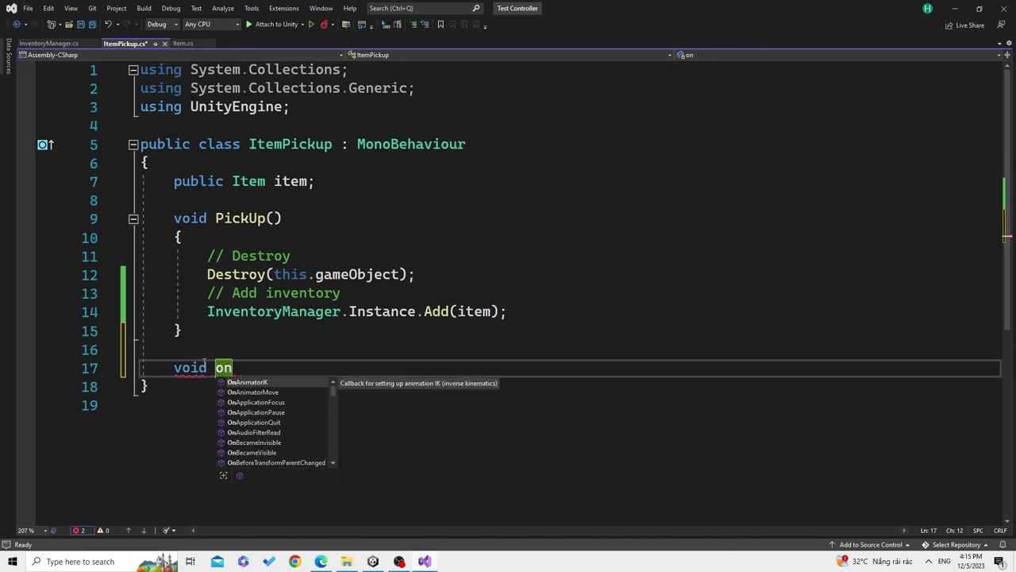
pyautogui.write('moused')
pyautogui.press('Tab')
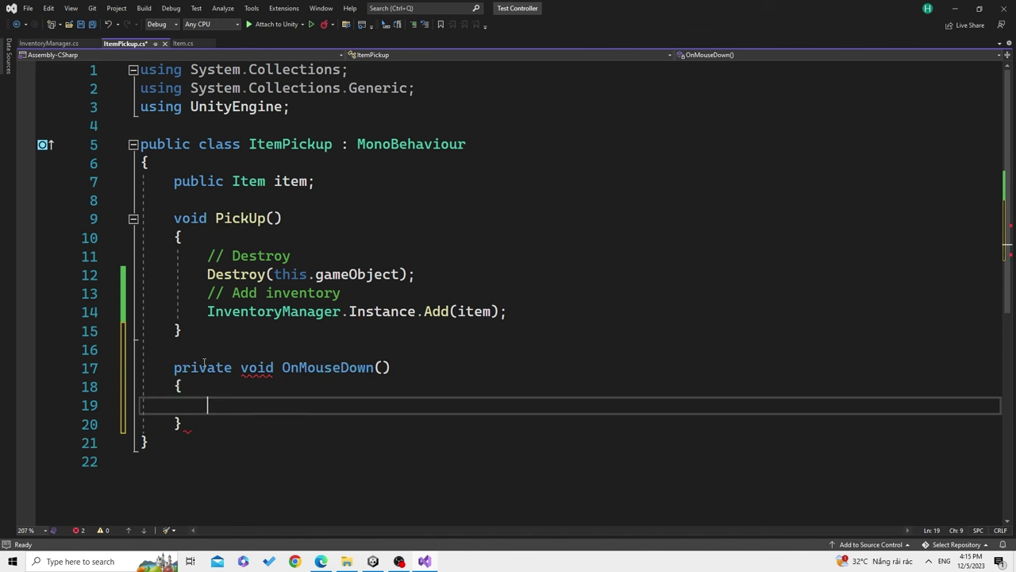
pyautogui.moveTo(288, 367)
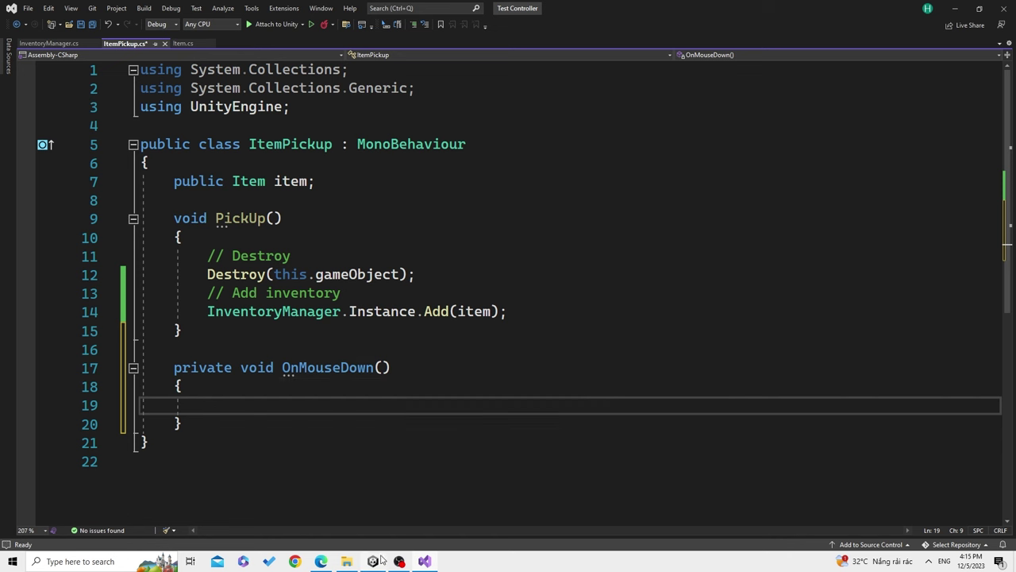
pyautogui.moveTo(395, 380)
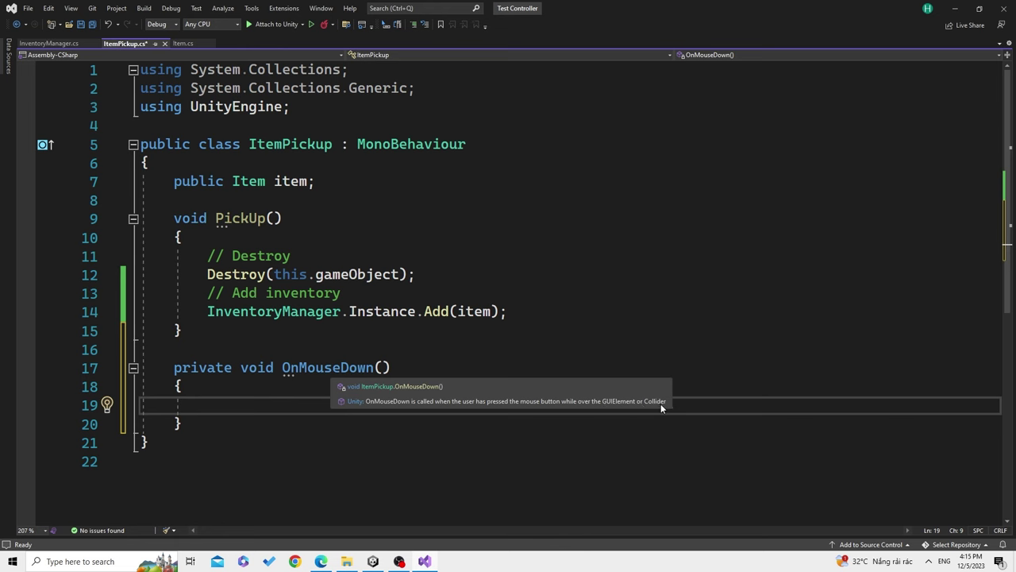
# Check the glass's components in Unity, then return to the ItemPickup script
pyautogui.hotkey('alt', 'Tab')
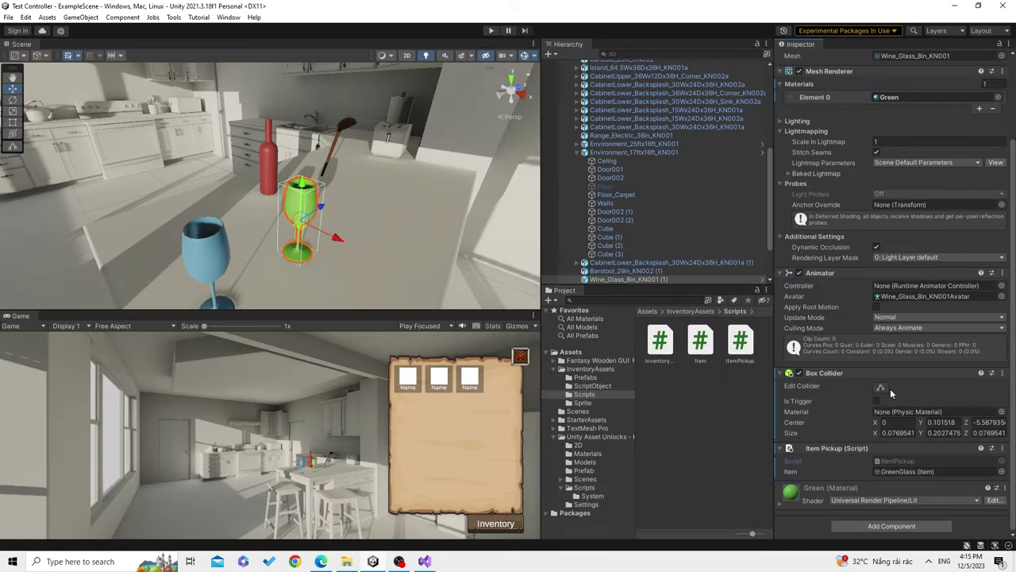
pyautogui.scroll(5, 658, 157)
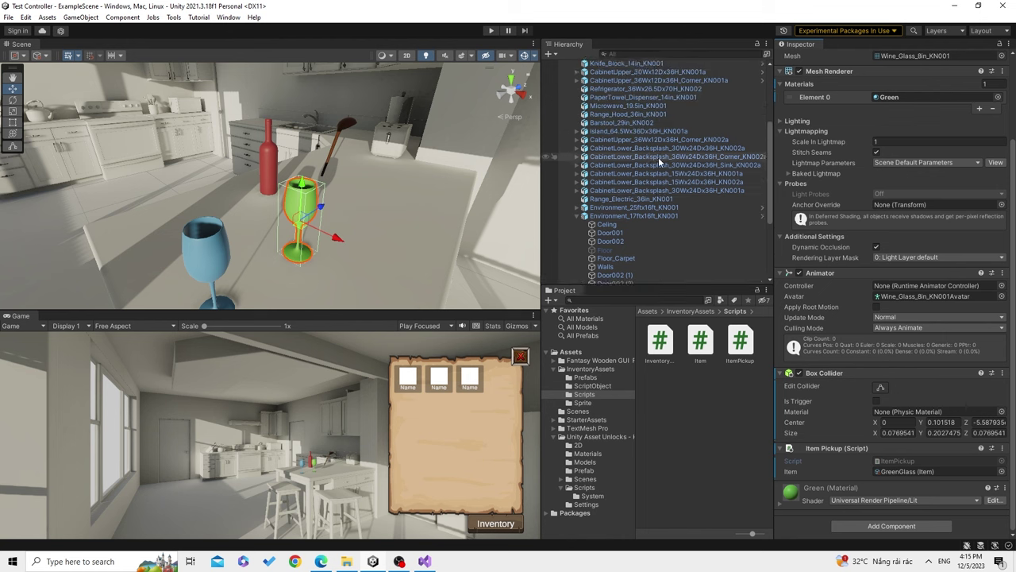
pyautogui.scroll(5, 658, 160)
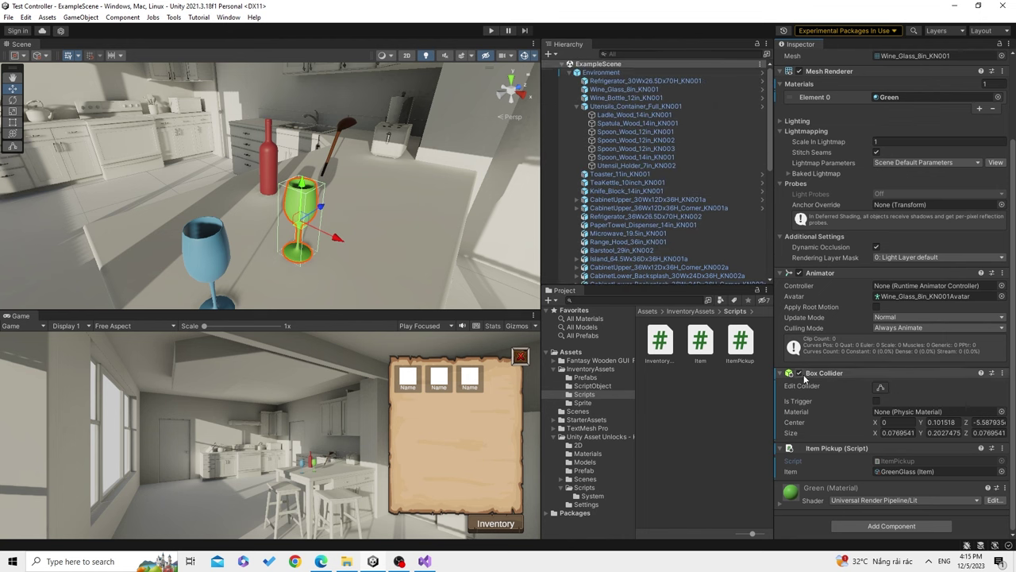
pyautogui.click(913, 522)
pyautogui.click(712, 426)
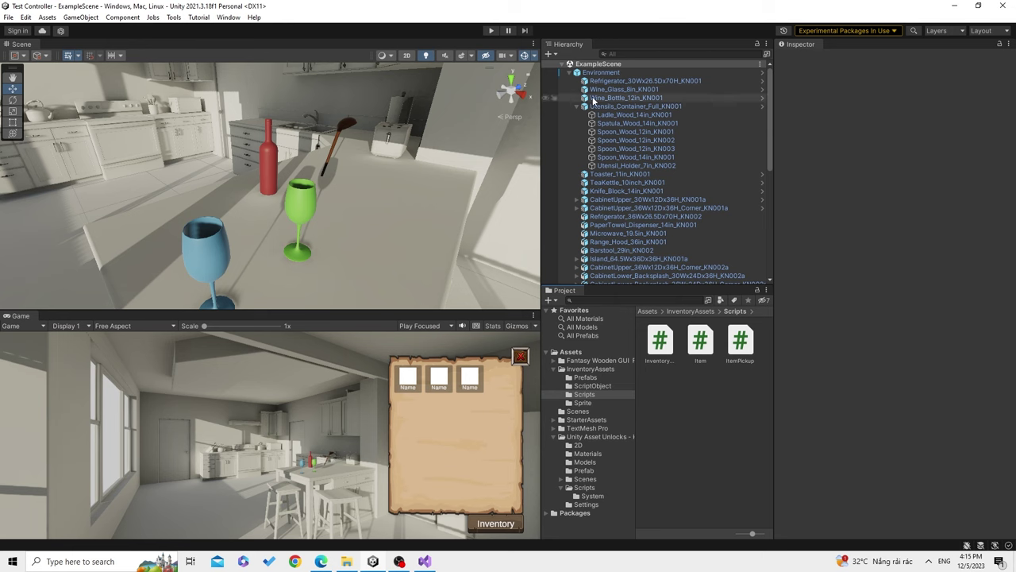
pyautogui.click(425, 562)
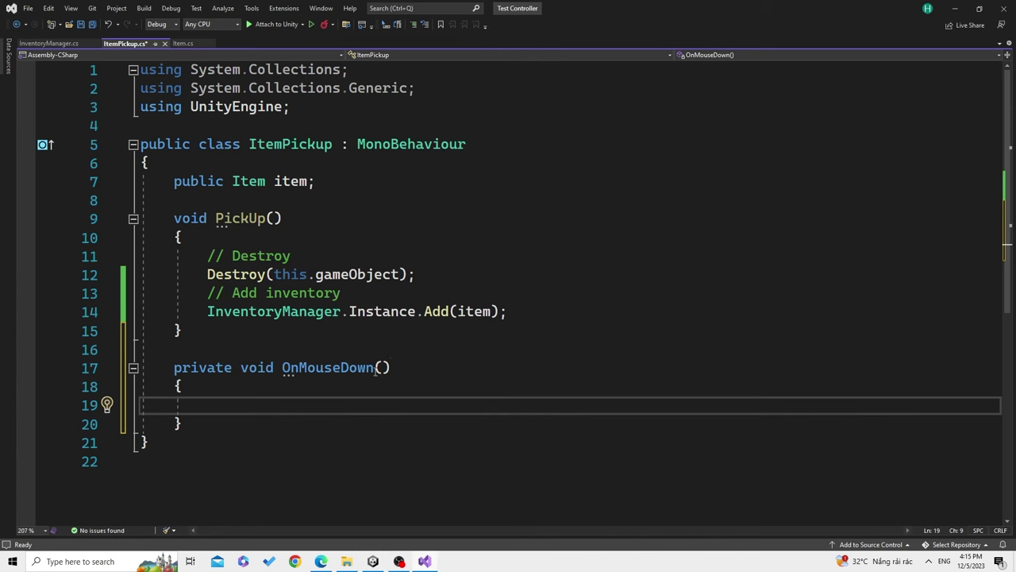
# Make OnMouseDown call PickUp(), save the script, and let Unity recompile
pyautogui.moveTo(282, 367); pyautogui.dragTo(374, 366)
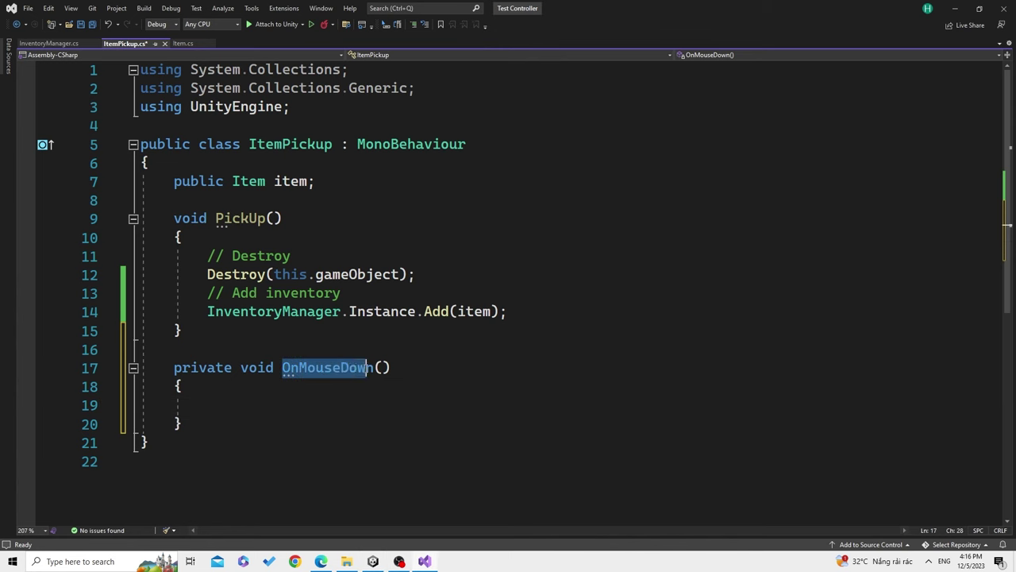
pyautogui.click(373, 562)
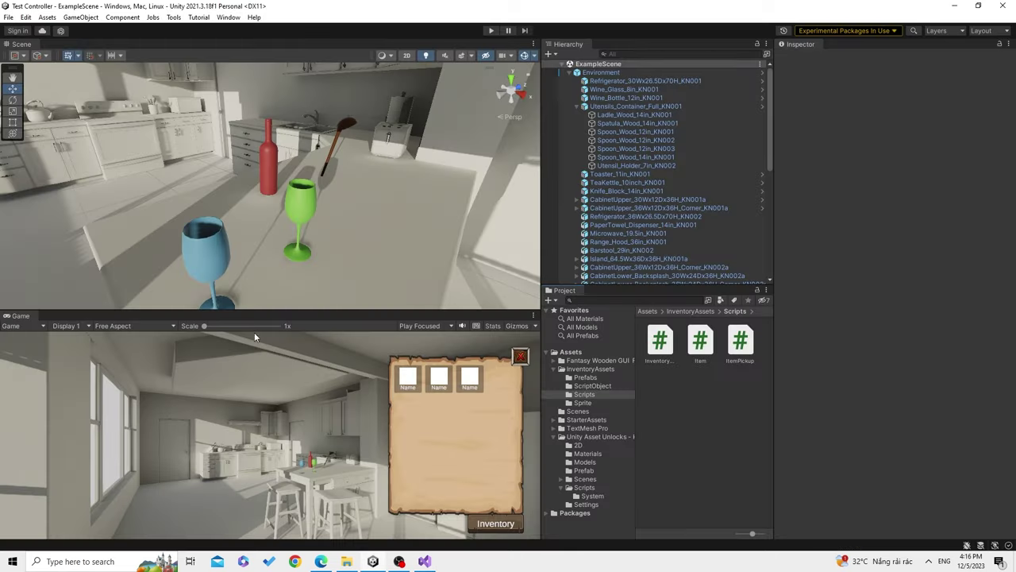
pyautogui.click(425, 562)
pyautogui.press('Down')
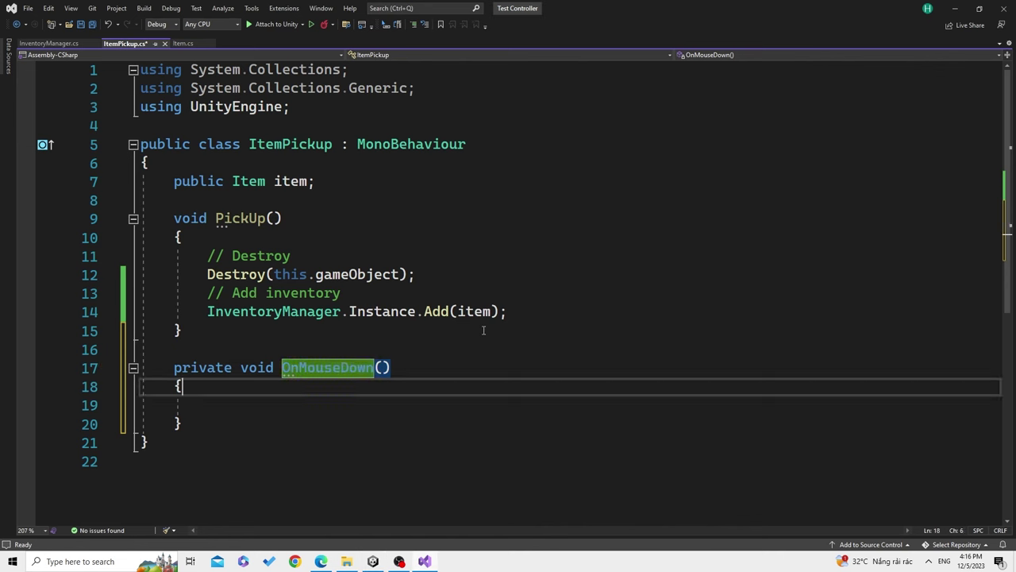
pyautogui.press('Down')
pyautogui.write('Pick')
pyautogui.press('Escape')
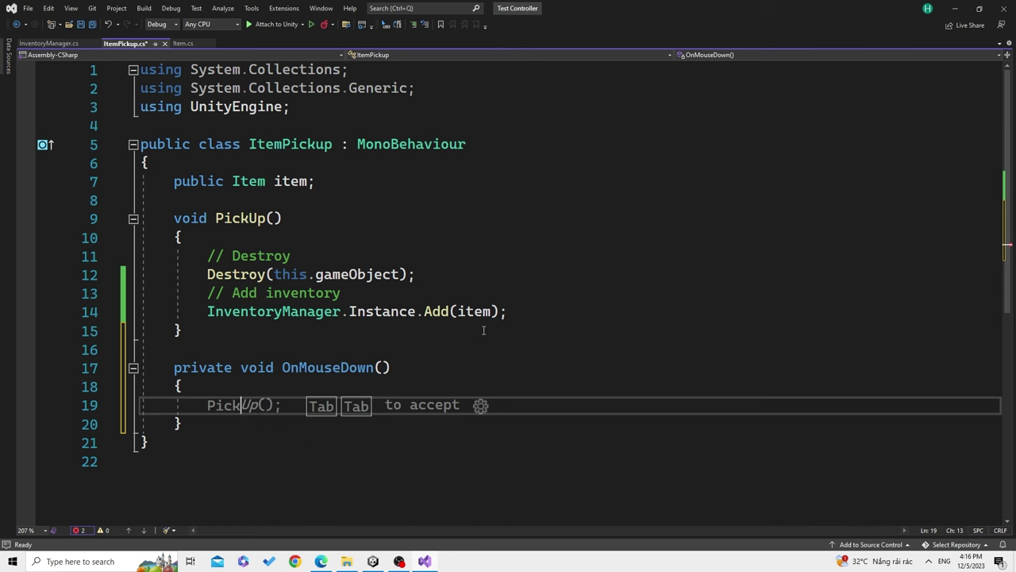
pyautogui.press('Tab')
pyautogui.press('Tab')
pyautogui.hotkey('ctrl', 's')
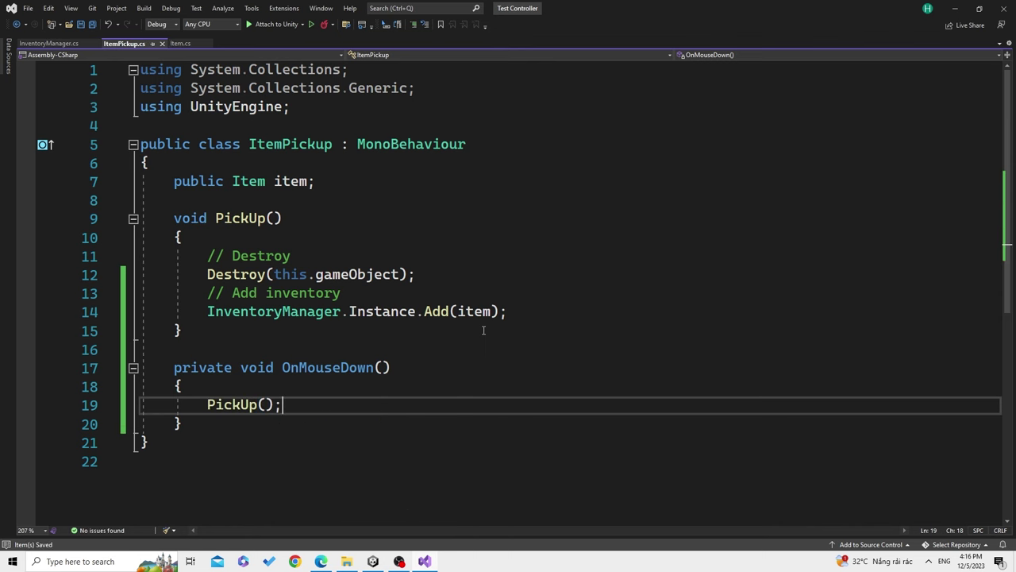
pyautogui.moveTo(377, 565)
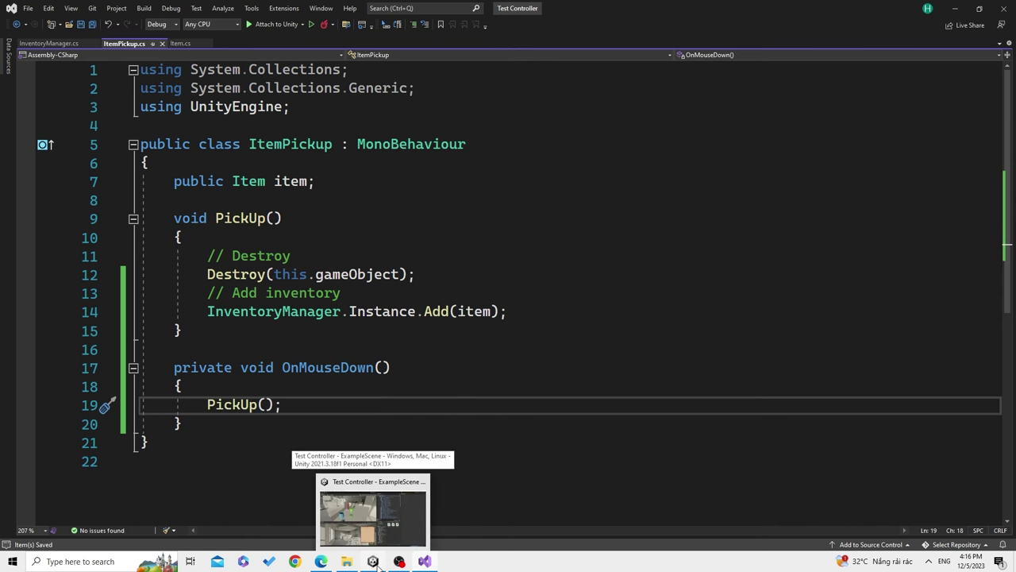
pyautogui.click(373, 516)
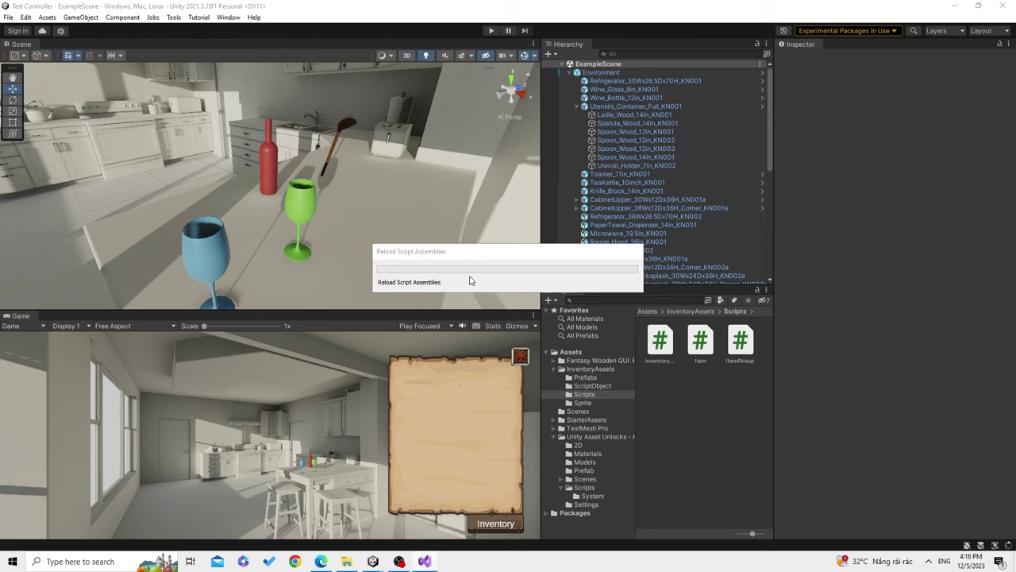
# Start Play mode, maximize the game view, and close the inventory panel
pyautogui.click(491, 30)
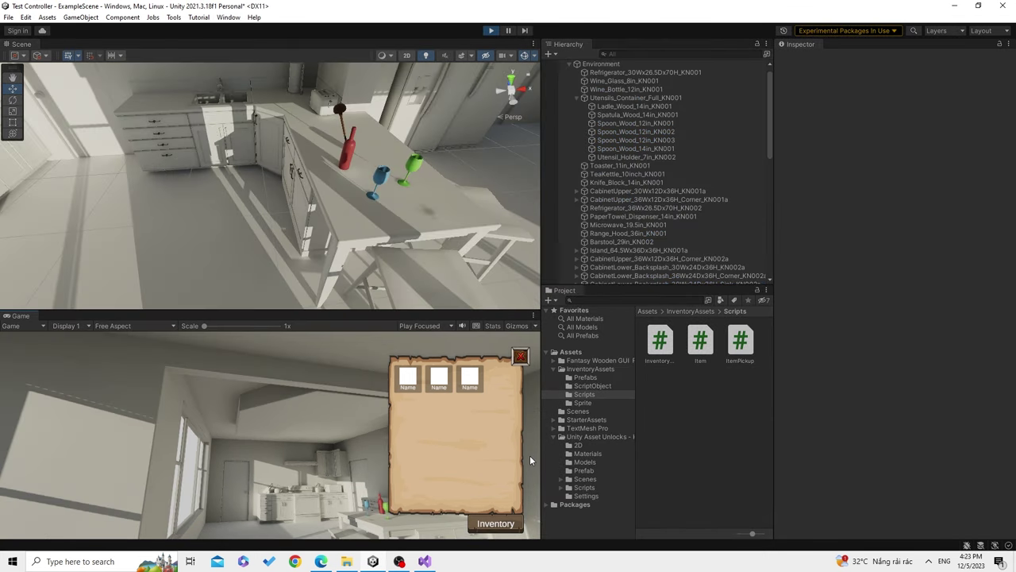
pyautogui.doubleClick(34, 318)
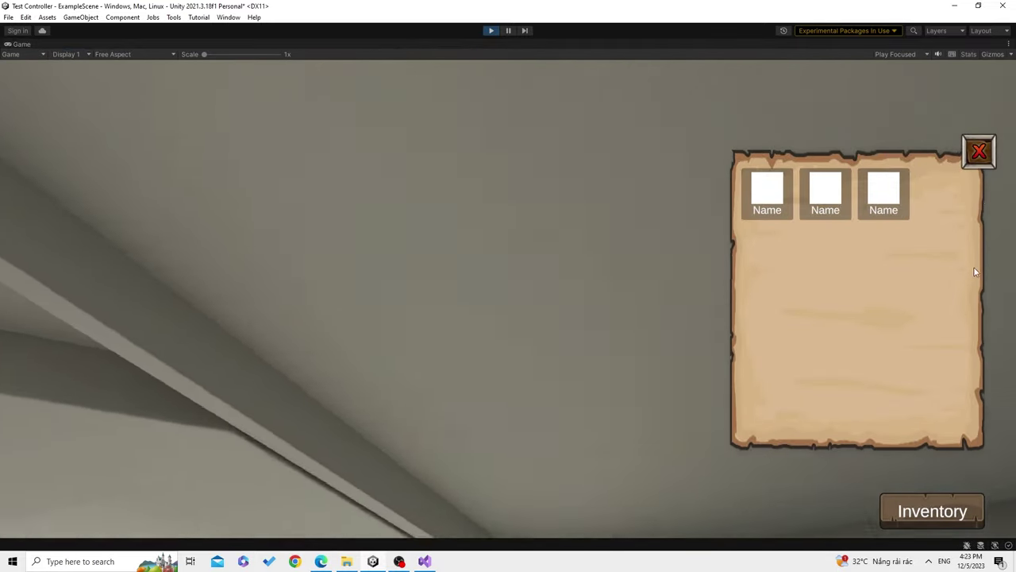
pyautogui.click(980, 154)
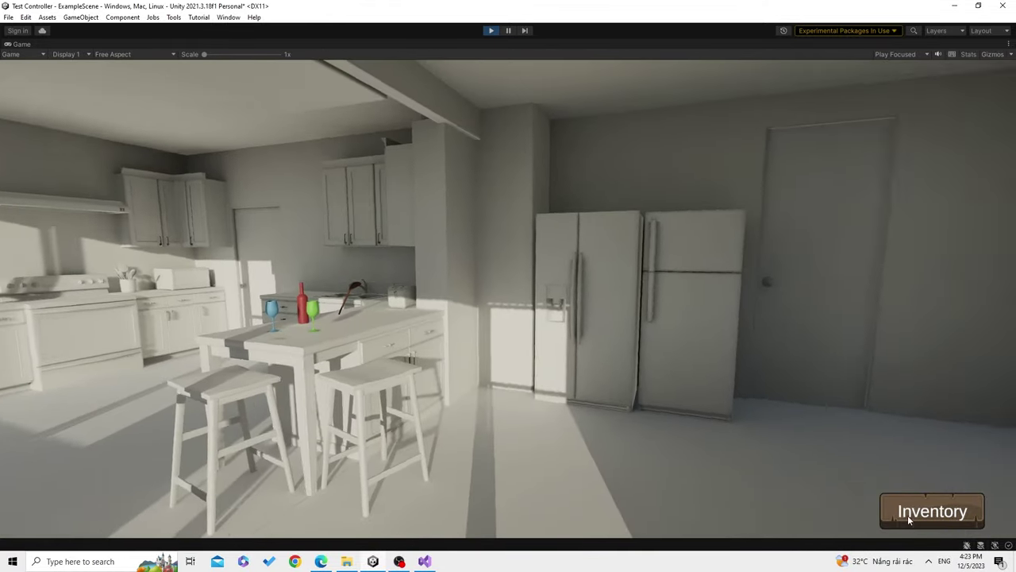
pyautogui.click(909, 515)
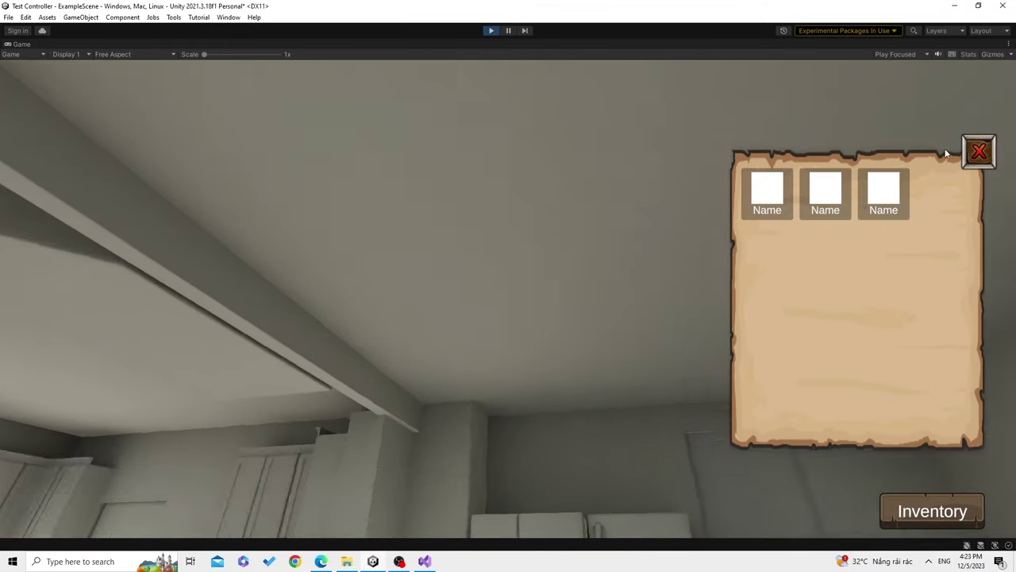
pyautogui.click(972, 153)
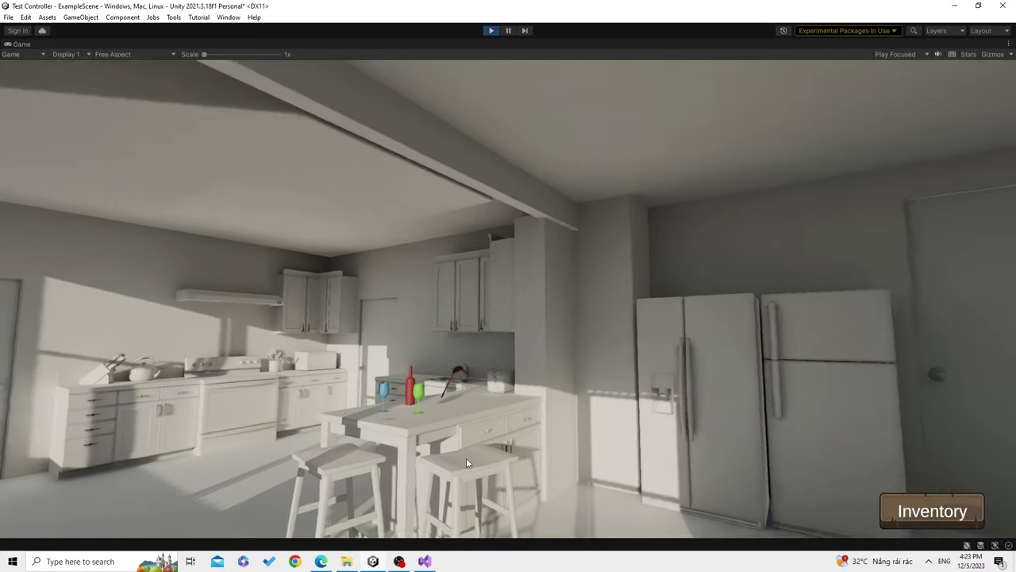
# Pick up the blue glass, red bottle and wooden spoon, then open the inventory
pyautogui.press('w')
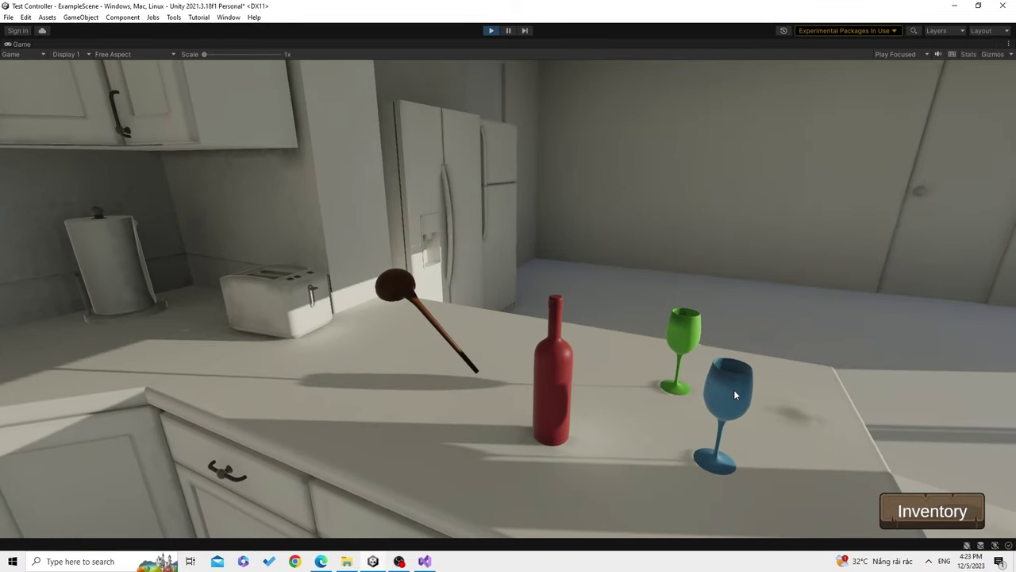
pyautogui.click(734, 389)
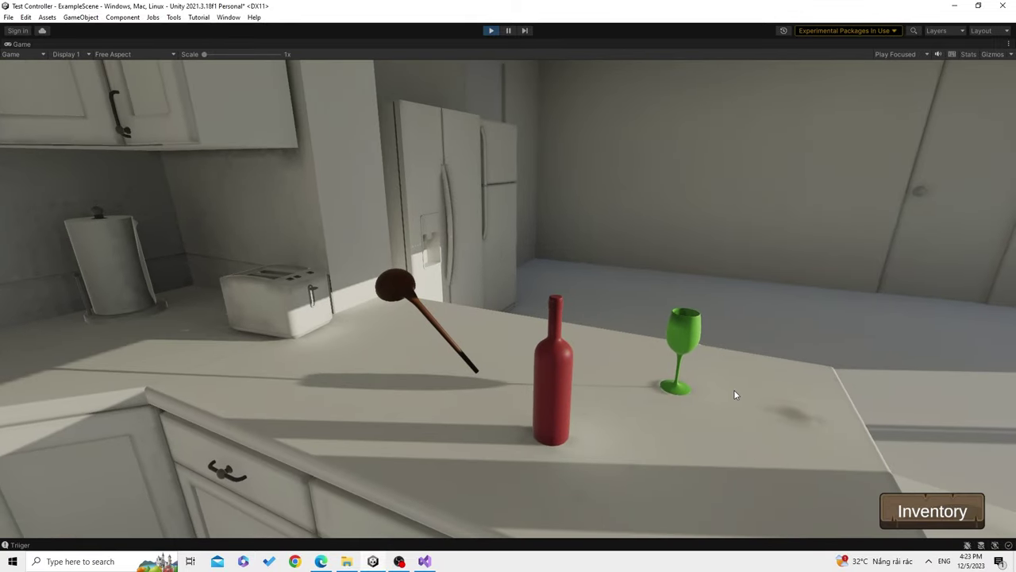
pyautogui.press('s')
pyautogui.press('w')
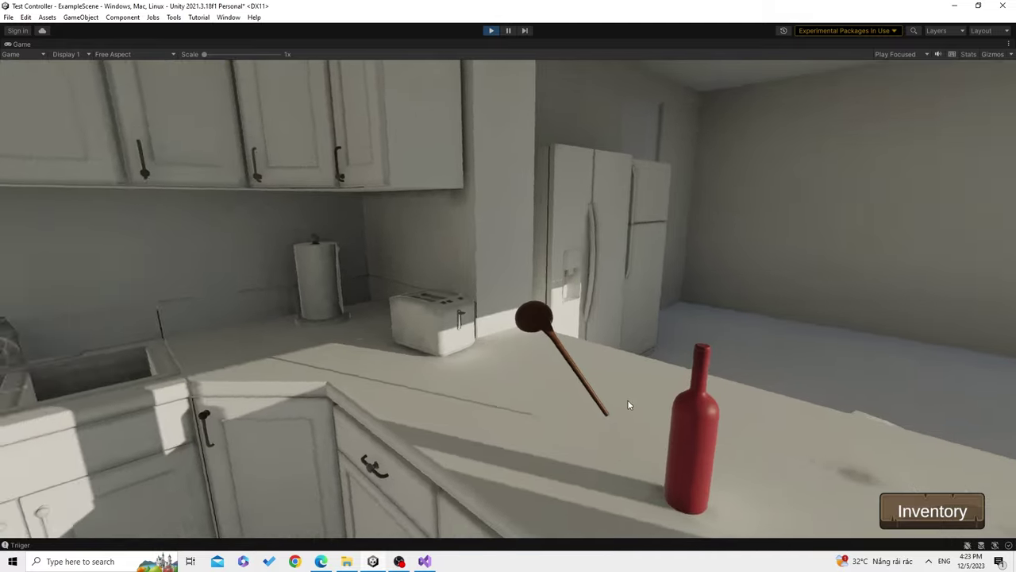
pyautogui.click(647, 413)
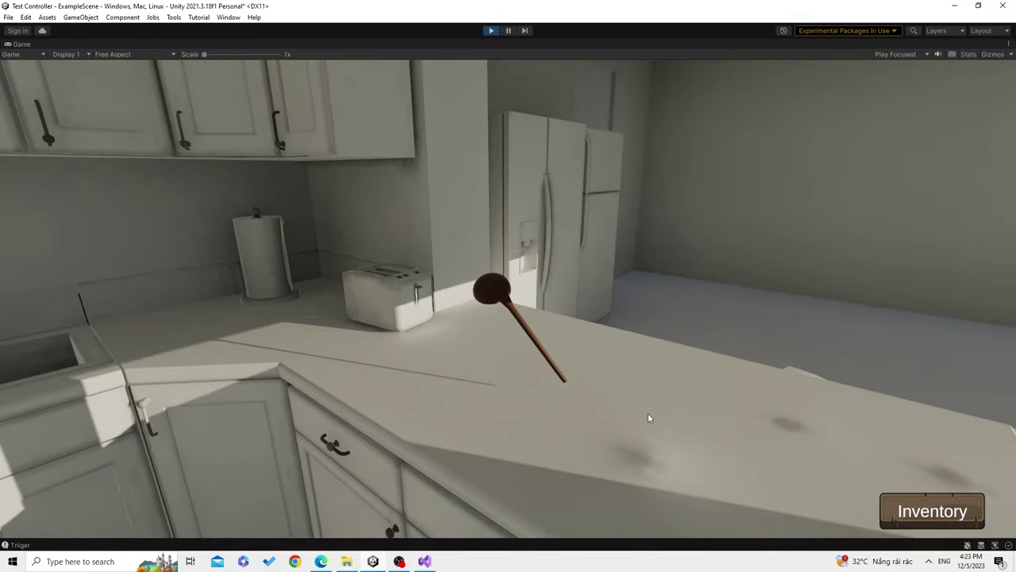
pyautogui.click(588, 374)
pyautogui.press('w')
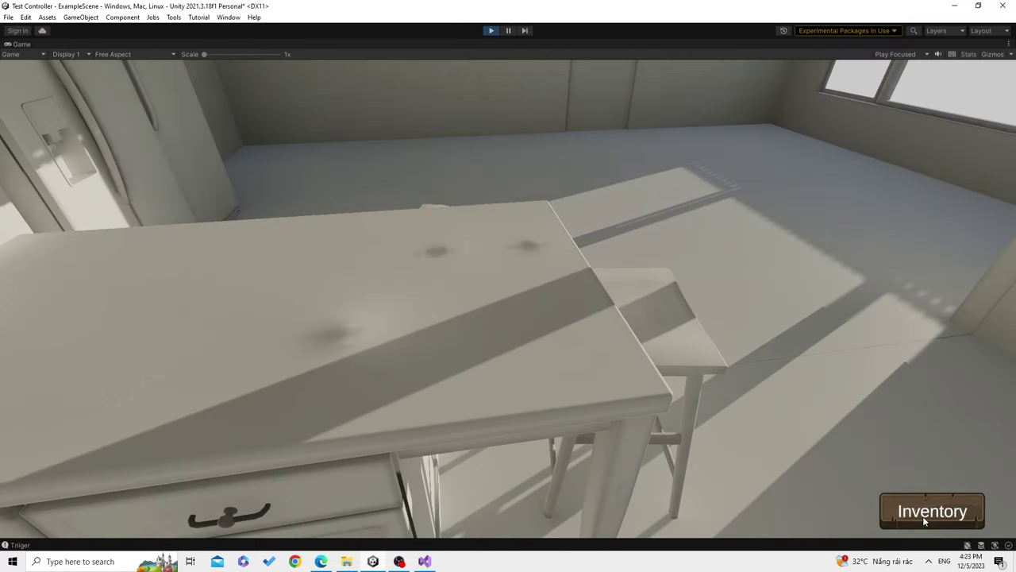
pyautogui.click(923, 517)
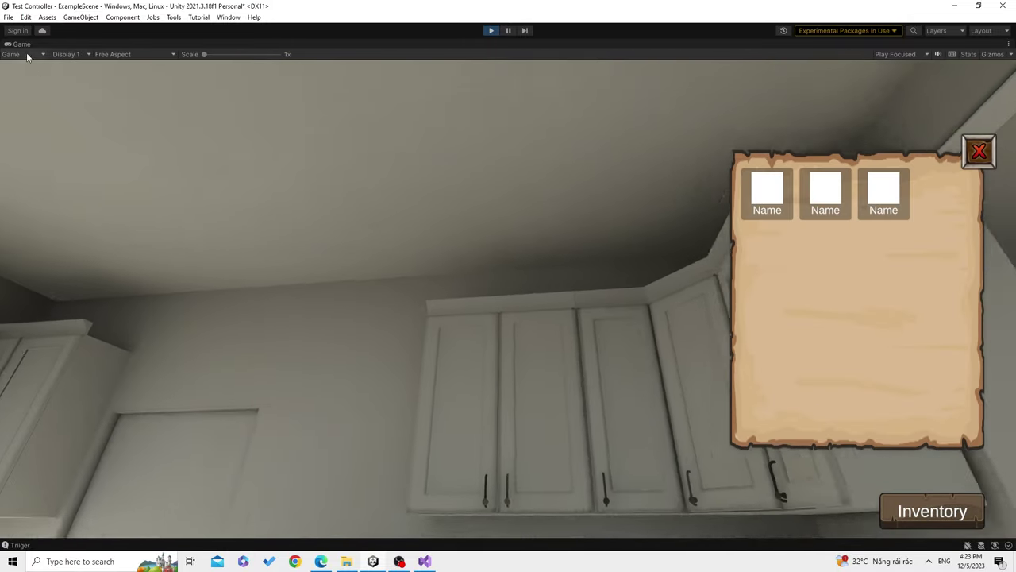
# Confirm InventoryManager's Items list holds the pickups, then stop playing
pyautogui.doubleClick(18, 43)
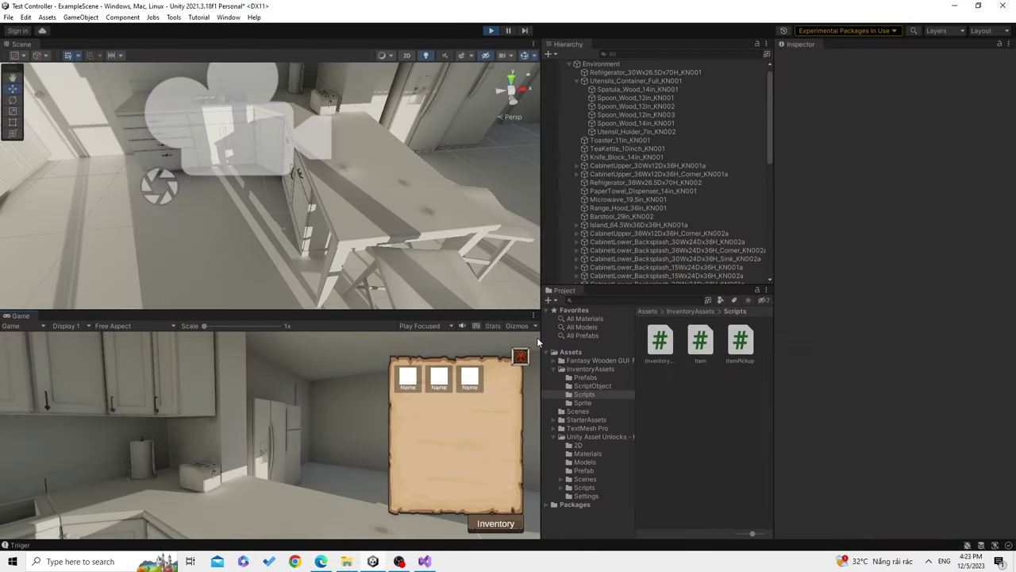
pyautogui.scroll(1, 625, 150)
pyautogui.click(572, 74)
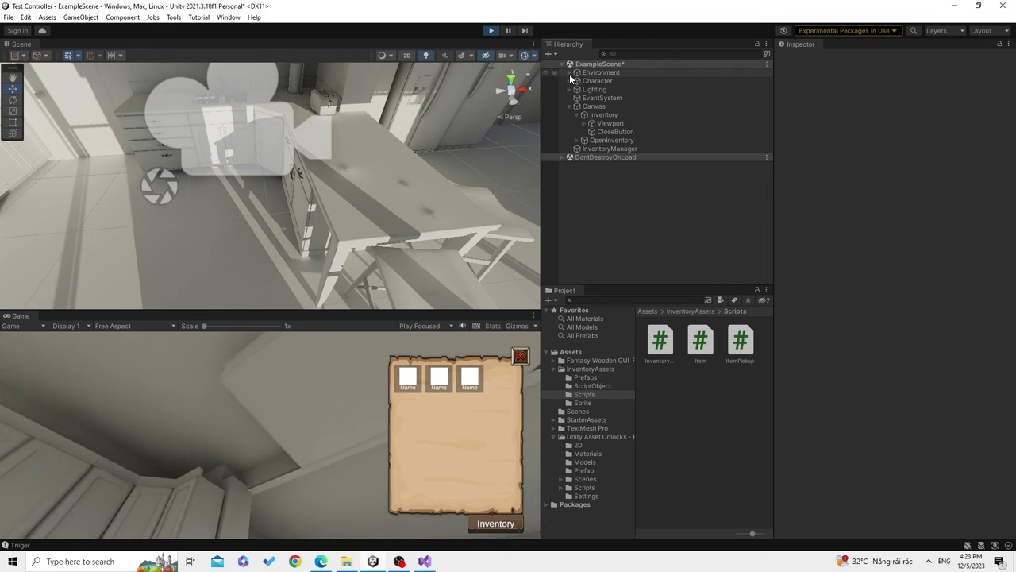
pyautogui.click(610, 149)
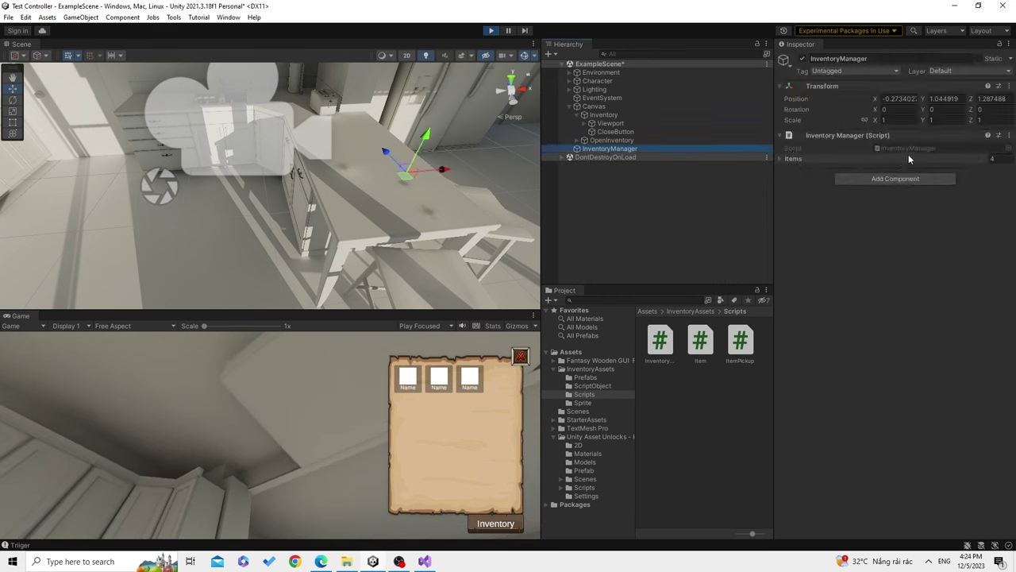
pyautogui.click(809, 160)
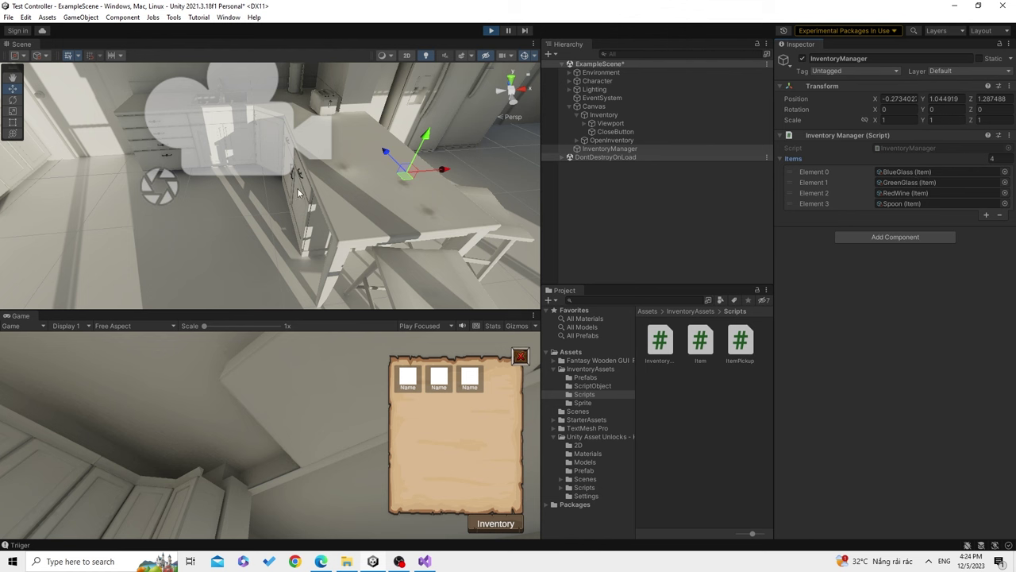
pyautogui.click(490, 32)
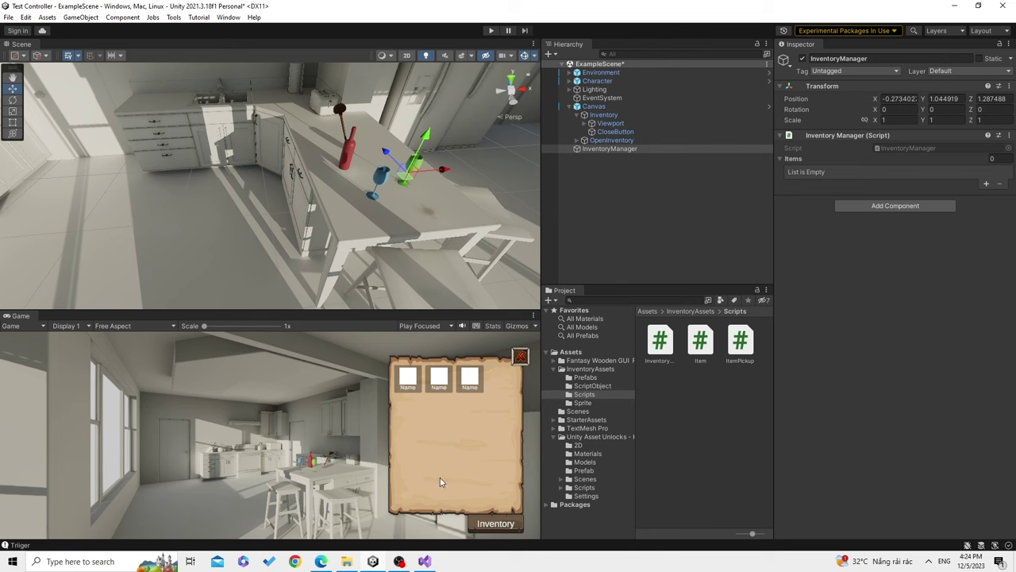
pyautogui.click(435, 562)
# Open InventoryManager.cs and add a new line after the Add method
pyautogui.click(552, 233)
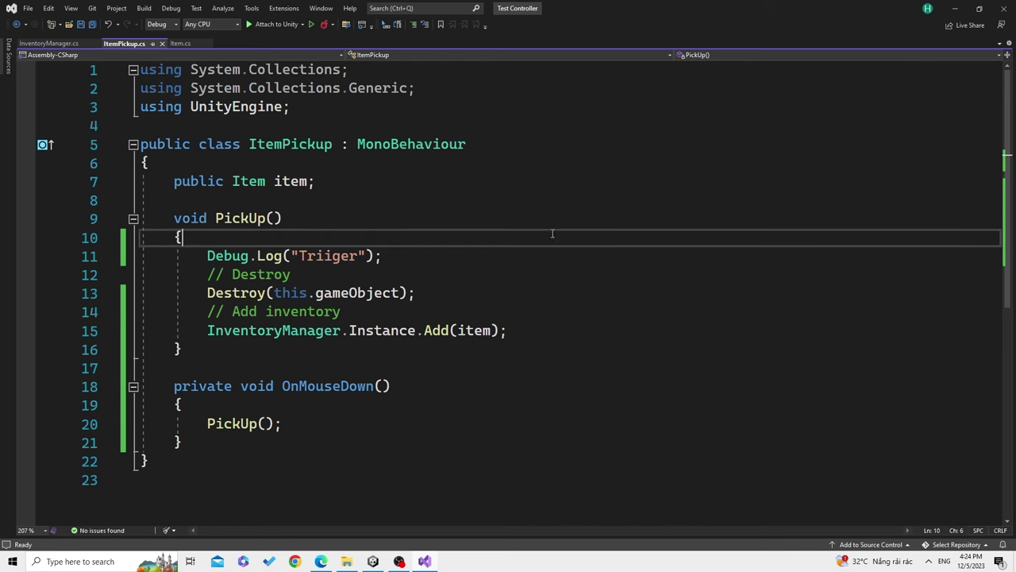
pyautogui.click(46, 44)
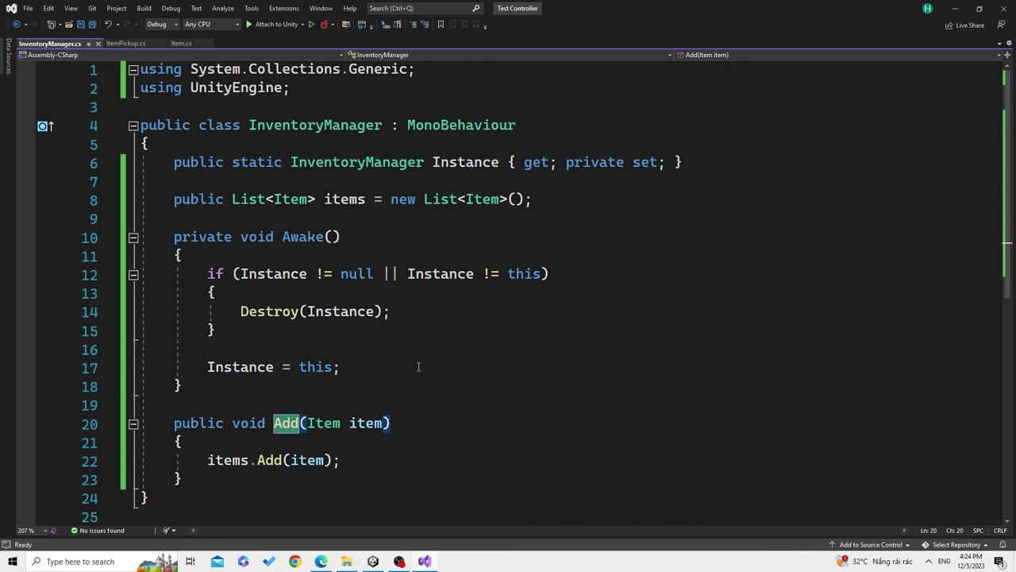
pyautogui.scroll(-2, 325, 416)
pyautogui.click(259, 370)
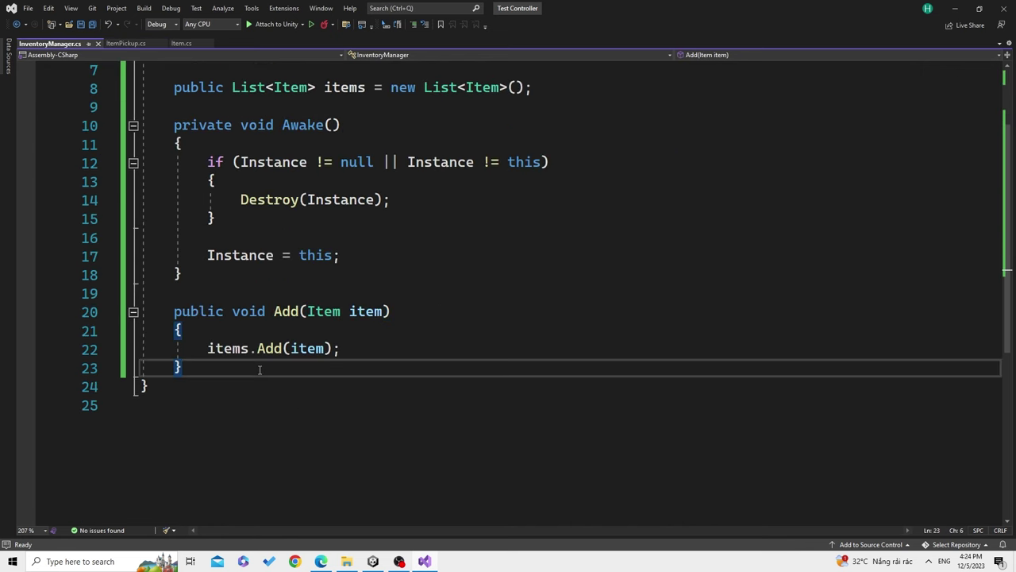
pyautogui.press('Return')
pyautogui.press('Return')
# Write an empty public void DisplayInventory() method and save
pyautogui.write('v')
pyautogui.press('BackSpace')
pyautogui.write('po')
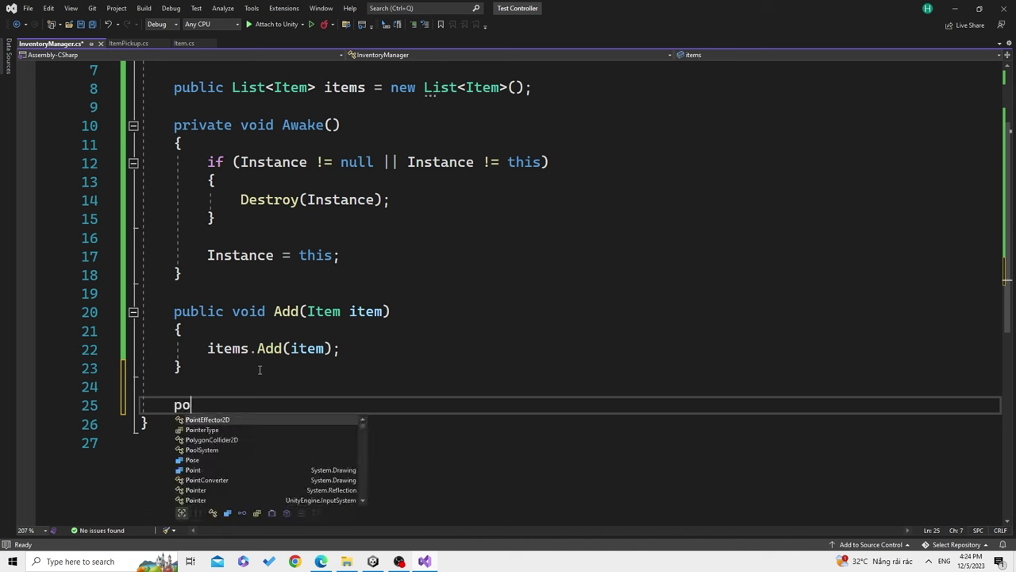
pyautogui.press('BackSpace')
pyautogui.press('BackSpace')
pyautogui.write('public void')
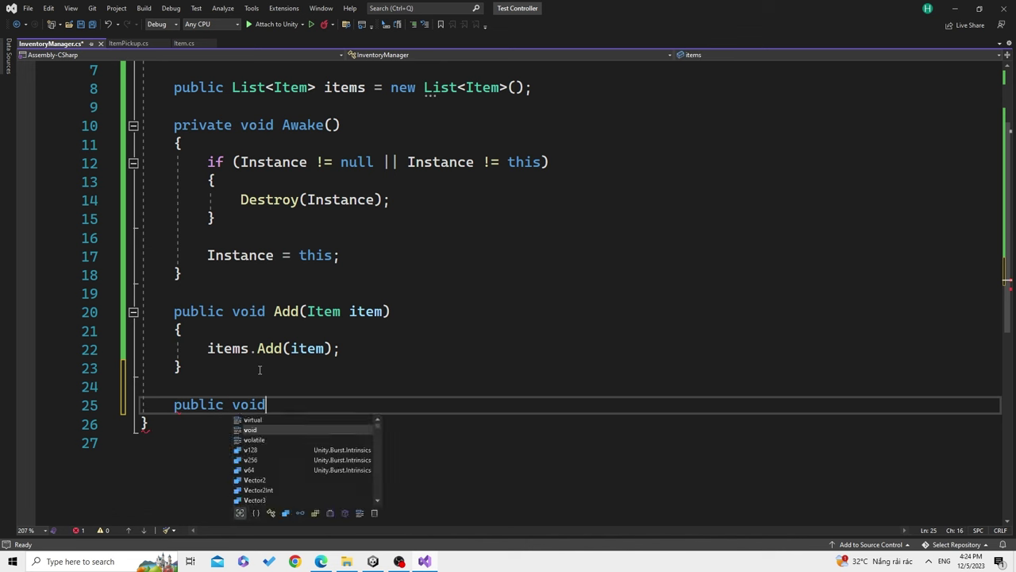
pyautogui.write(' List')
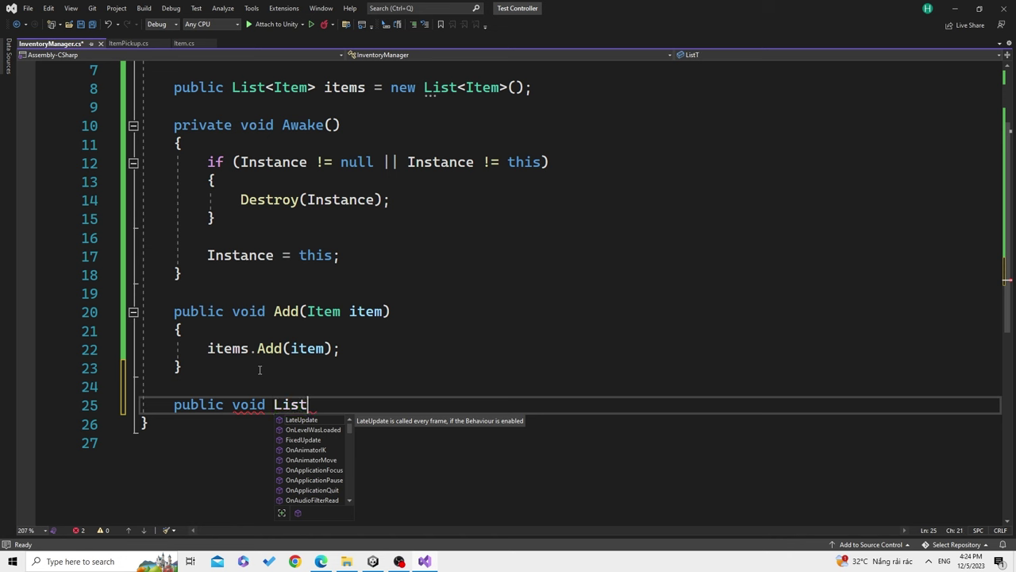
pyautogui.write('Iteam')
pyautogui.press('BackSpace')
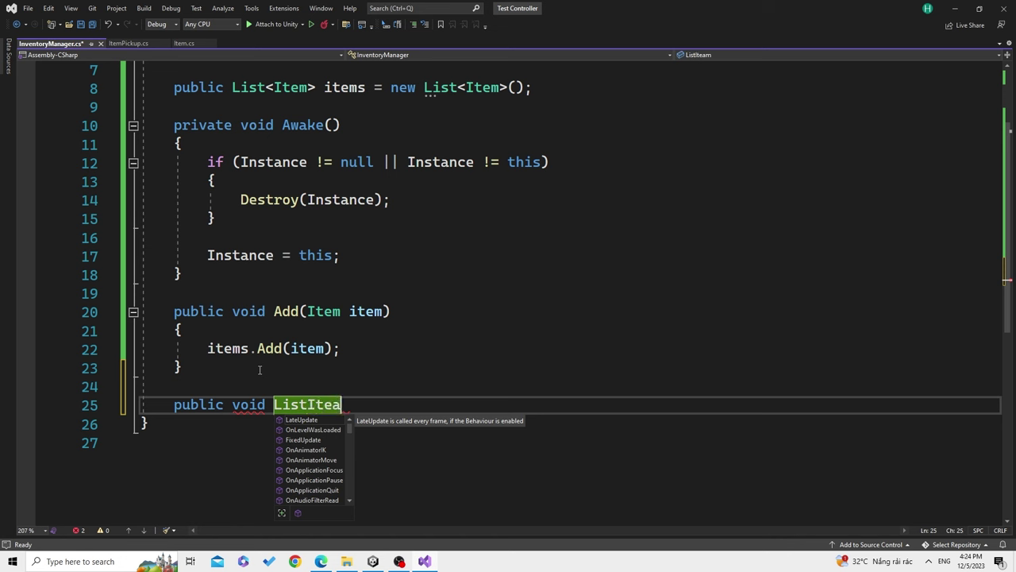
pyautogui.press('BackSpace')
pyautogui.press('BackSpace')
pyautogui.press('BackSpace')
pyautogui.write('Displa')
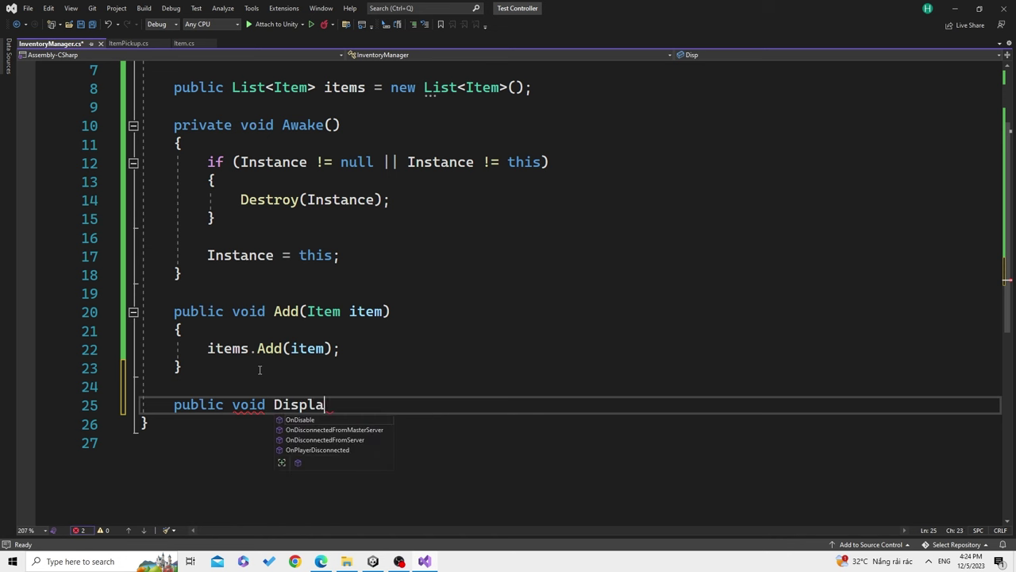
pyautogui.write('yInve')
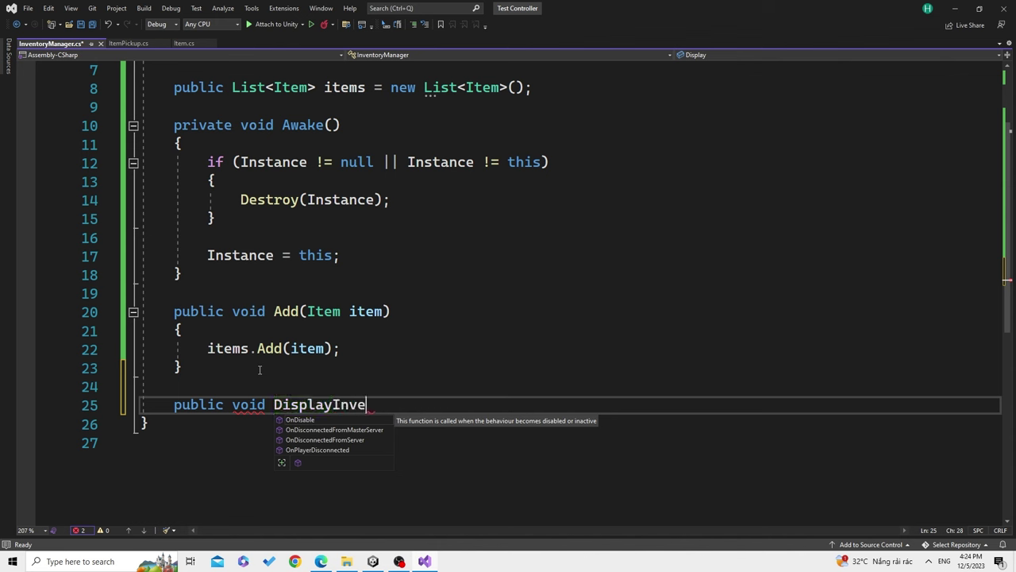
pyautogui.write('ntory()')
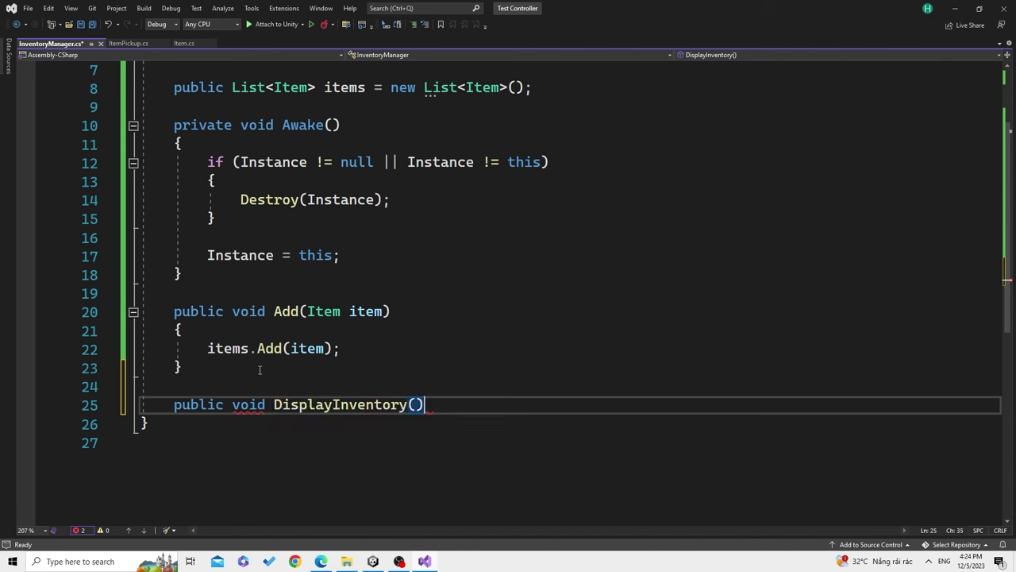
pyautogui.press('Return')
pyautogui.write('{')
pyautogui.press('Return')
pyautogui.hotkey('ctrl', 's')
# Check the name of the items list declared in InventoryManager
pyautogui.scroll(2, 286, 439)
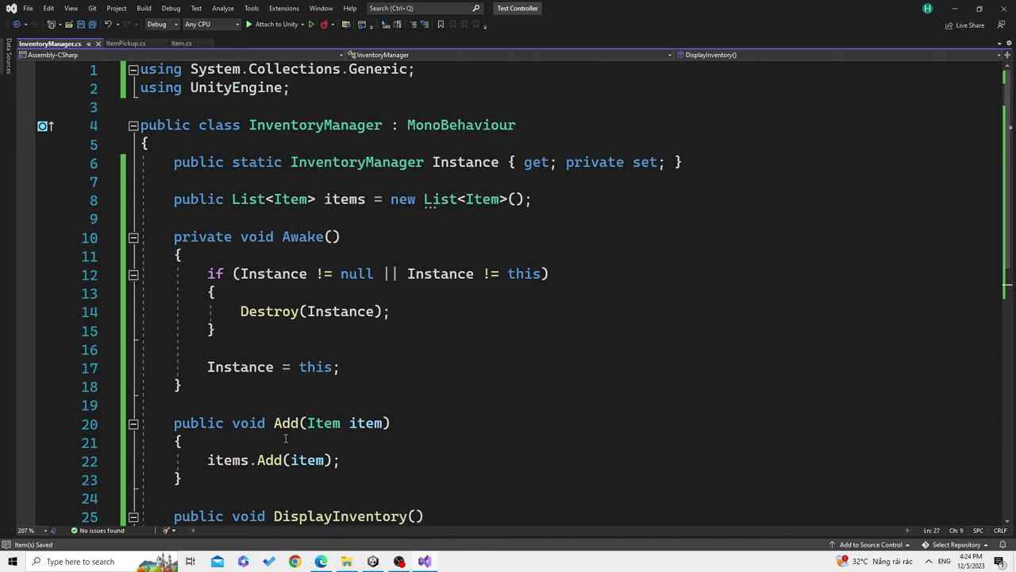
pyautogui.scroll(-1, 286, 438)
pyautogui.scroll(1, 286, 438)
pyautogui.click(364, 200)
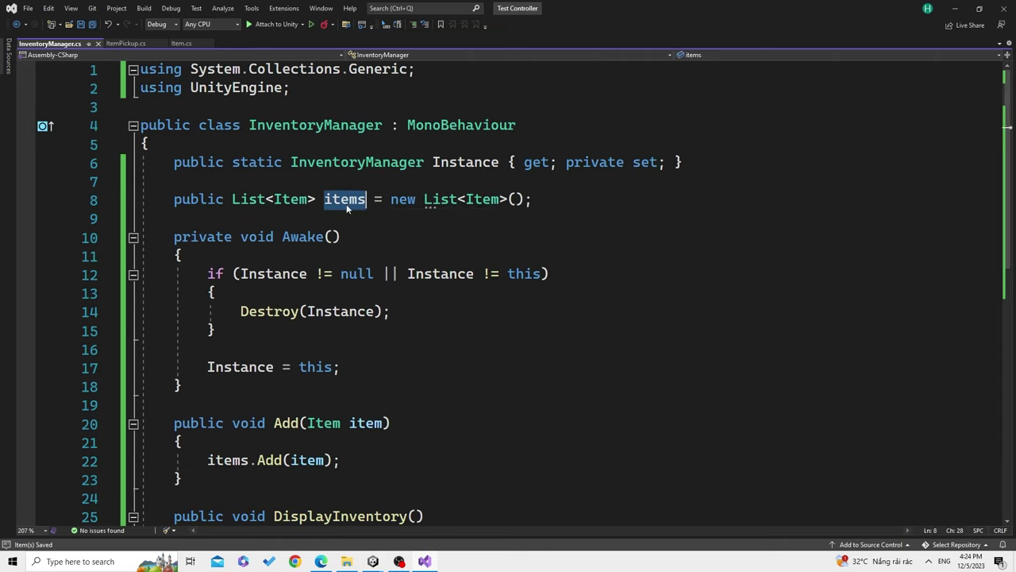
pyautogui.scroll(-1, 425, 365)
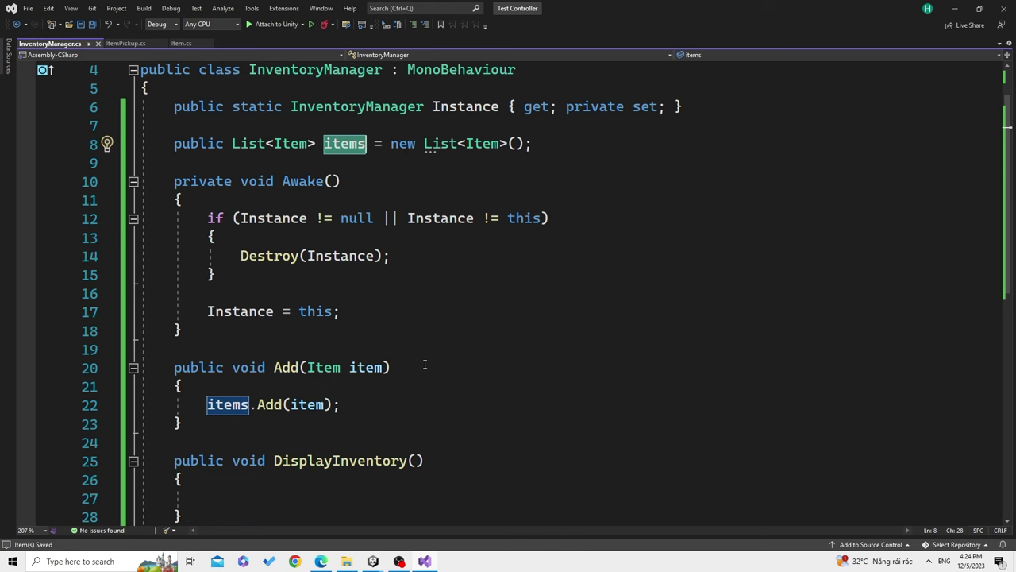
pyautogui.scroll(-2, 378, 443)
# Add an empty foreach (Item item in items) loop inside DisplayInventory and save
pyautogui.click(286, 389)
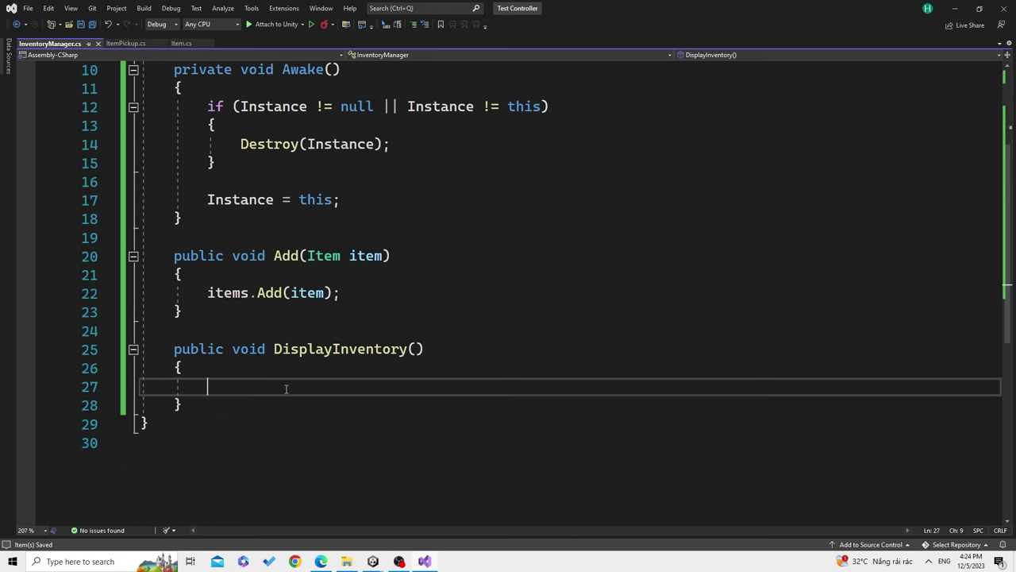
pyautogui.write('for')
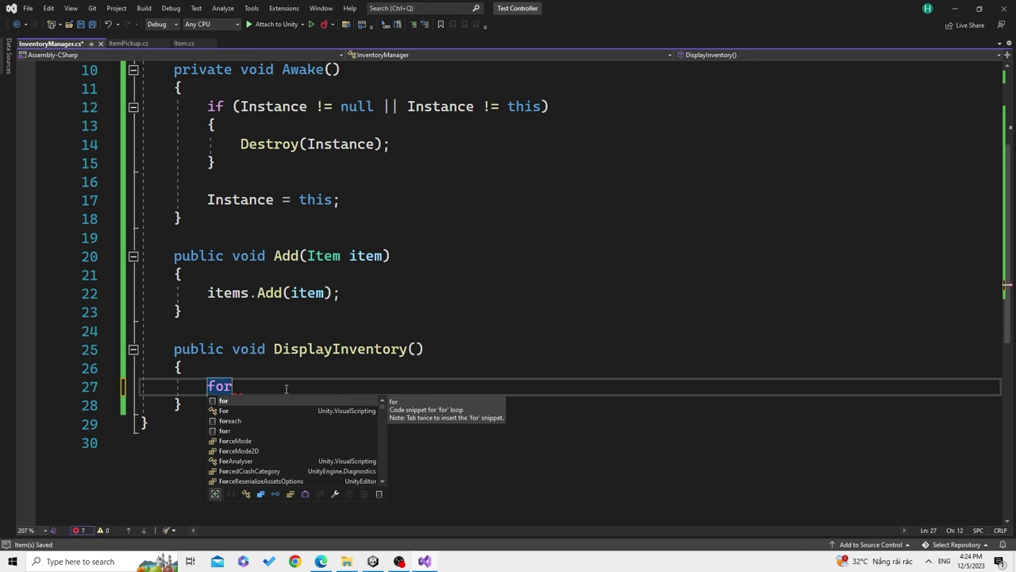
pyautogui.write('ea')
pyautogui.press('Tab')
pyautogui.write('(')
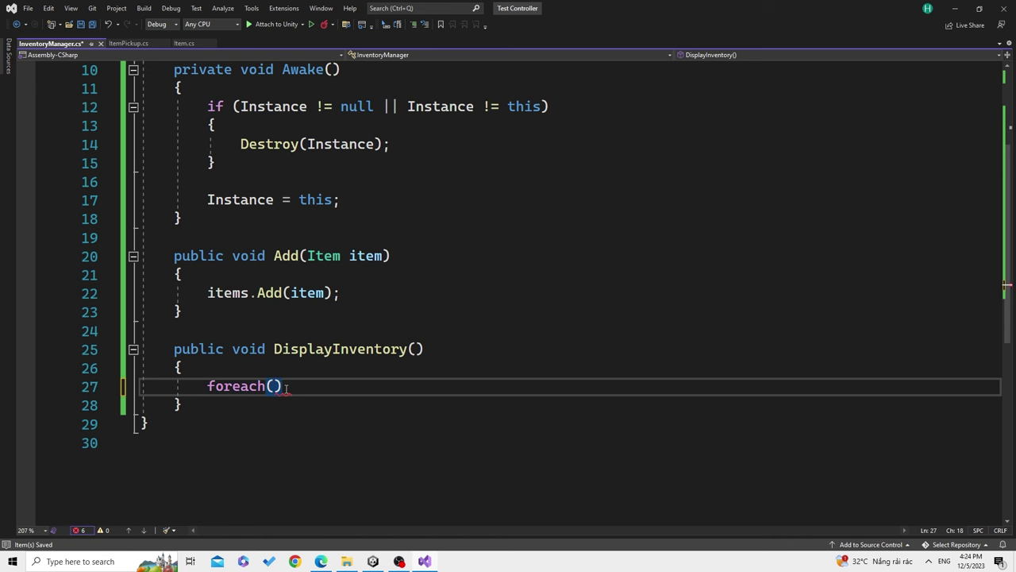
pyautogui.press('Left')
pyautogui.press('Right')
pyautogui.write('Item')
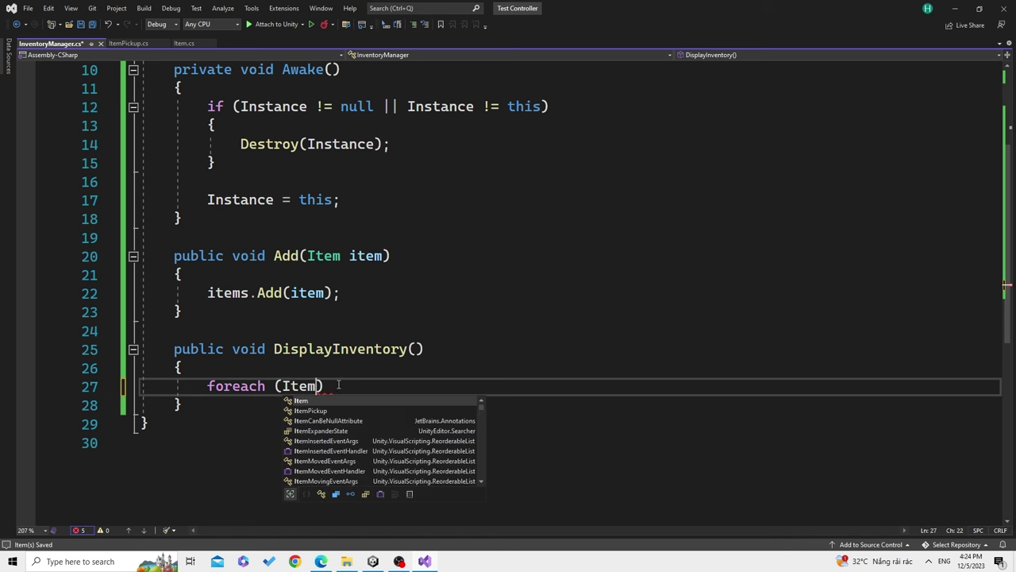
pyautogui.write(' item in ')
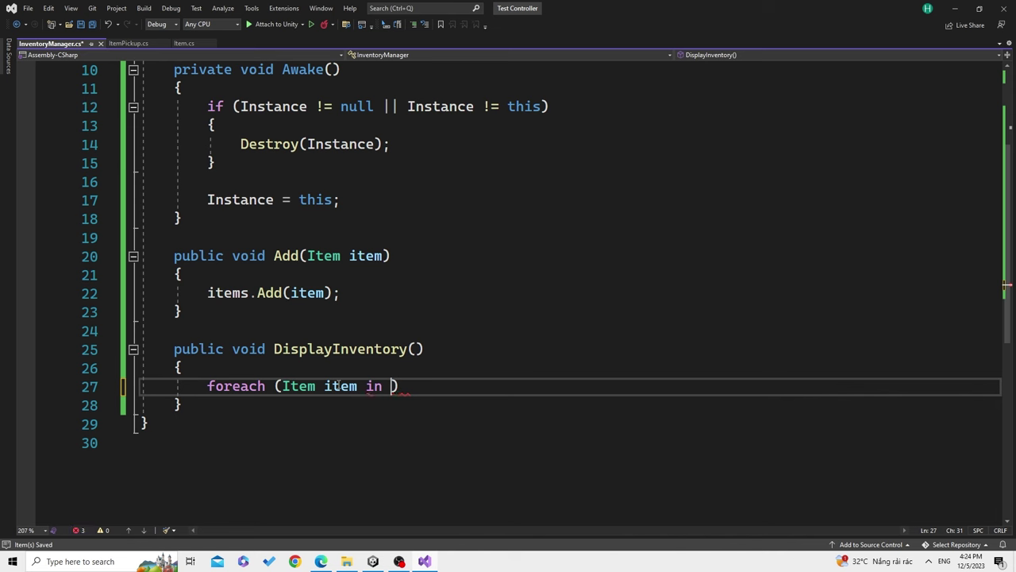
pyautogui.write('items')
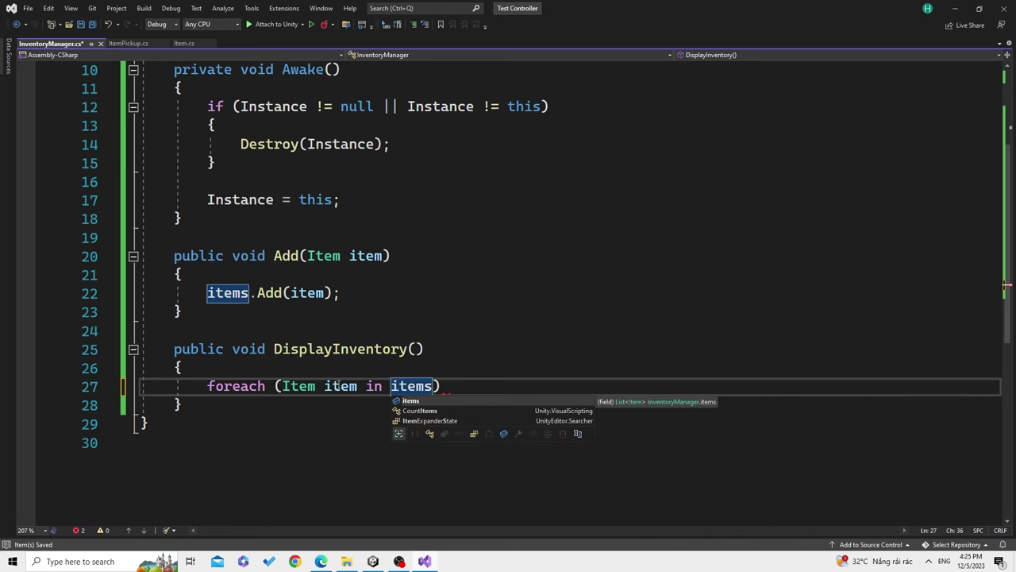
pyautogui.write(')')
pyautogui.press('Return')
pyautogui.write('{')
pyautogui.press('Return')
pyautogui.hotkey('ctrl', 's')
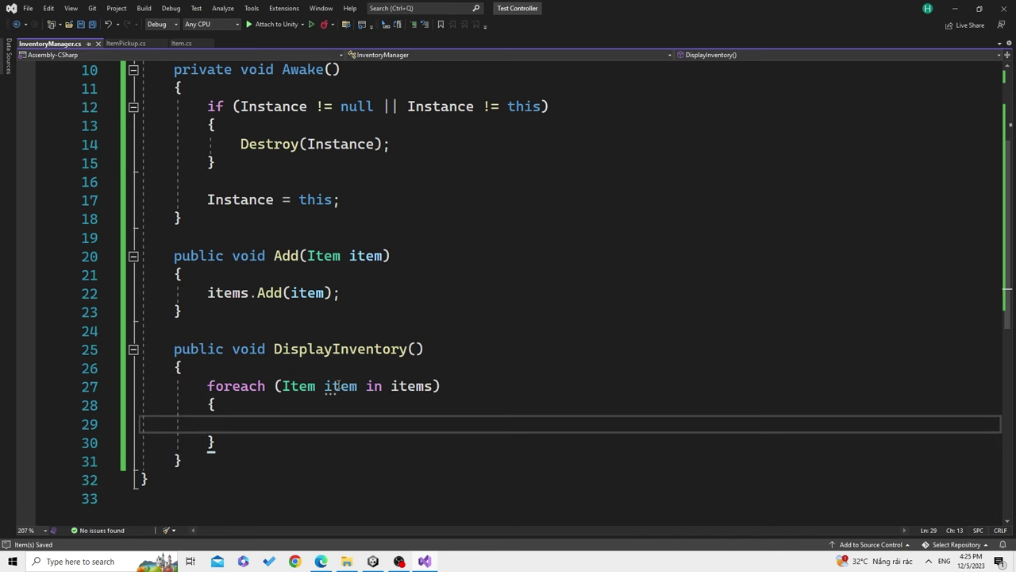
# Review the saved script and go back to the Unity editor
pyautogui.scroll(1, 431, 357)
pyautogui.scroll(-1, 425, 349)
pyautogui.moveTo(372, 560)
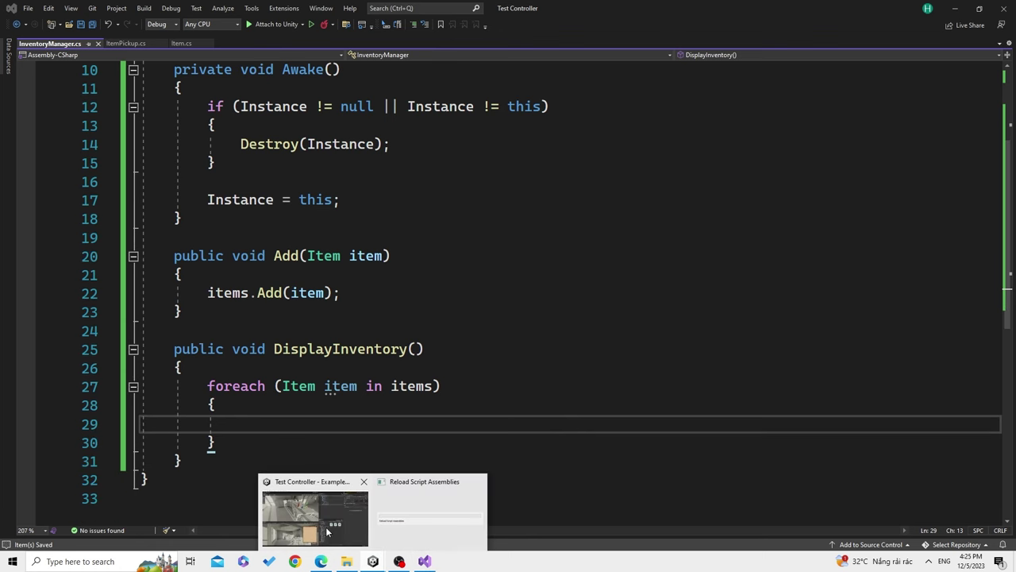
pyautogui.moveTo(329, 540)
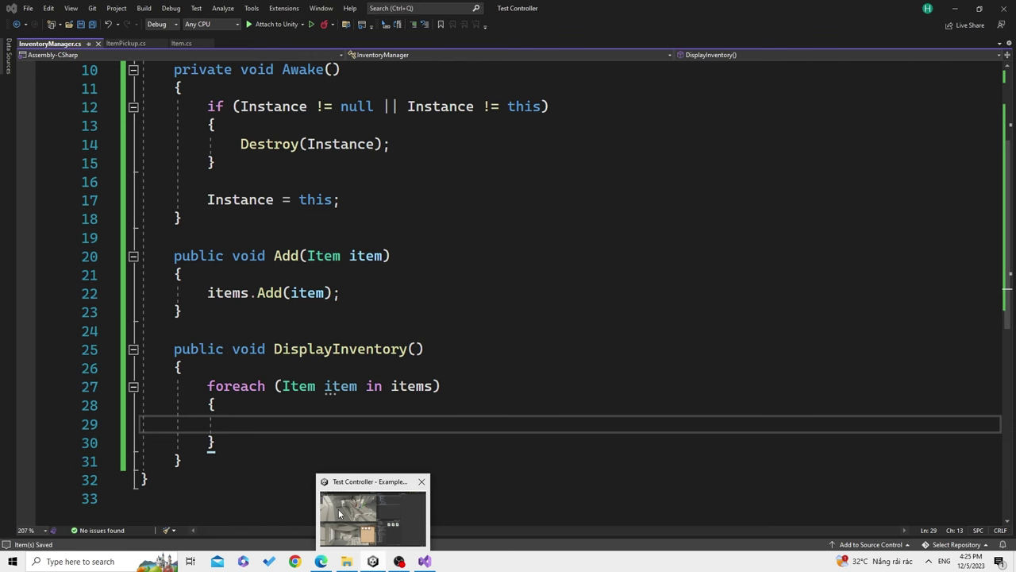
pyautogui.click(371, 514)
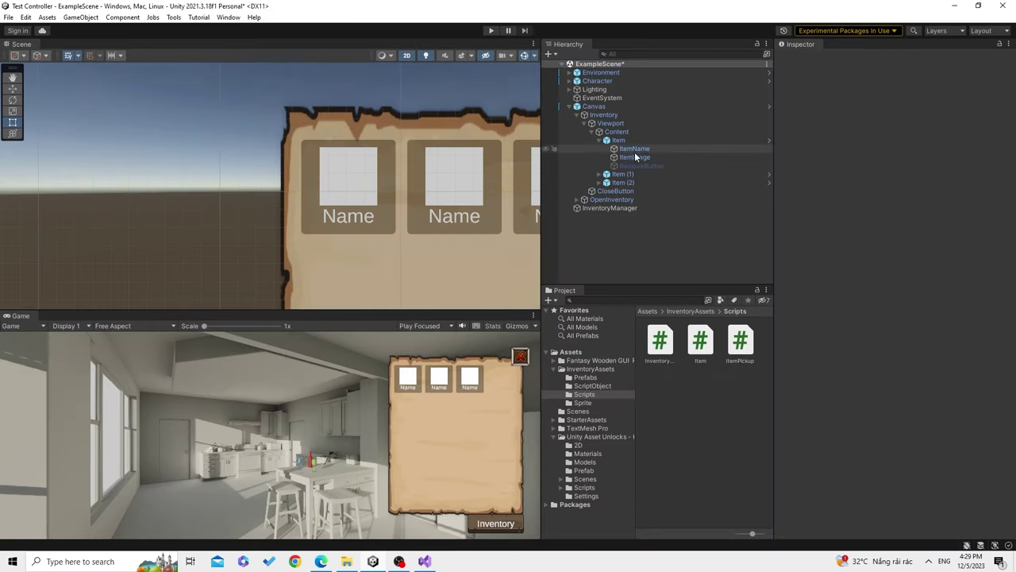
pyautogui.click(628, 132)
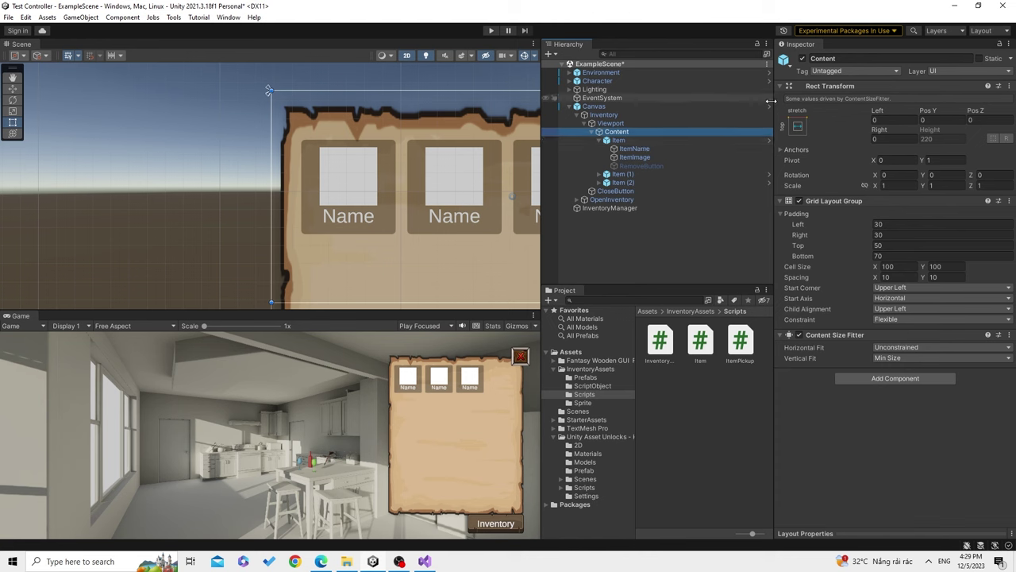
pyautogui.click(802, 59)
pyautogui.click(802, 59)
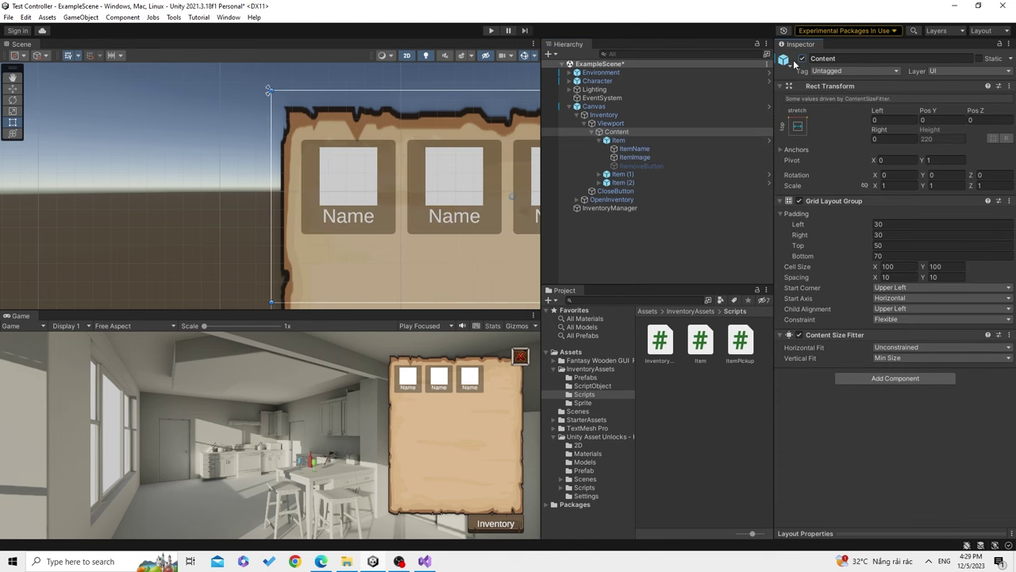
pyautogui.click(622, 116)
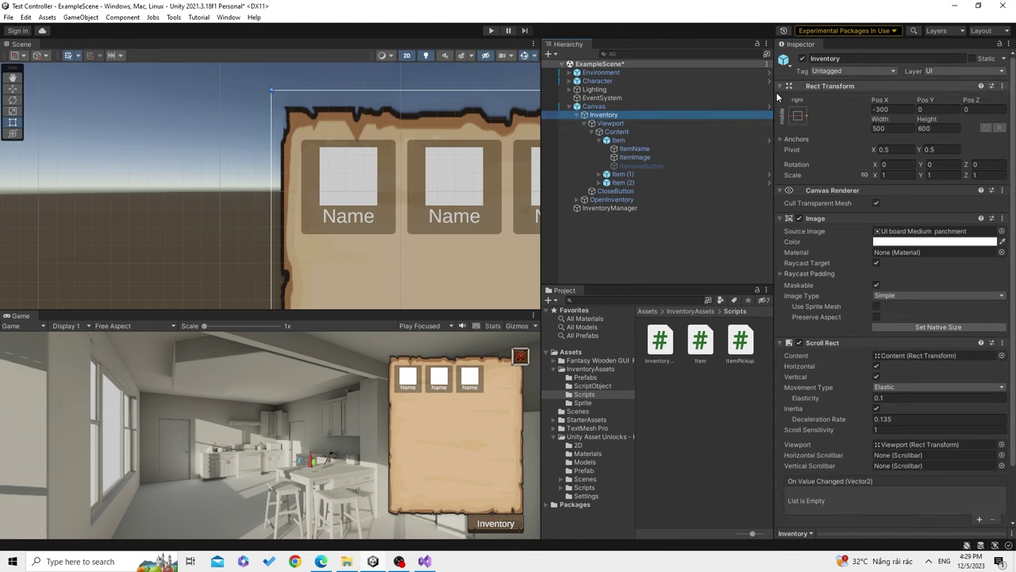
pyautogui.click(617, 132)
pyautogui.click(803, 59)
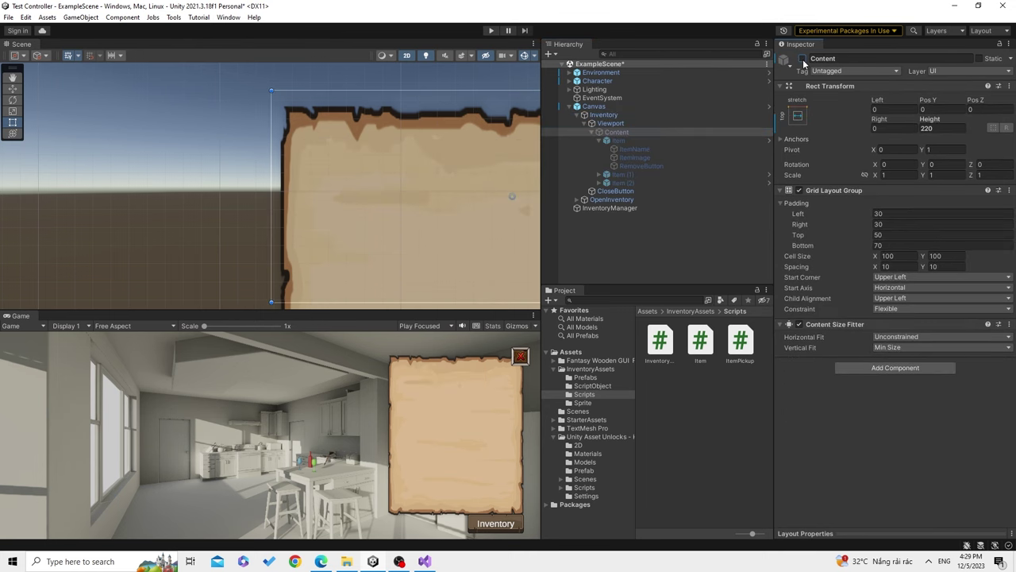
pyautogui.click(803, 59)
pyautogui.click(611, 123)
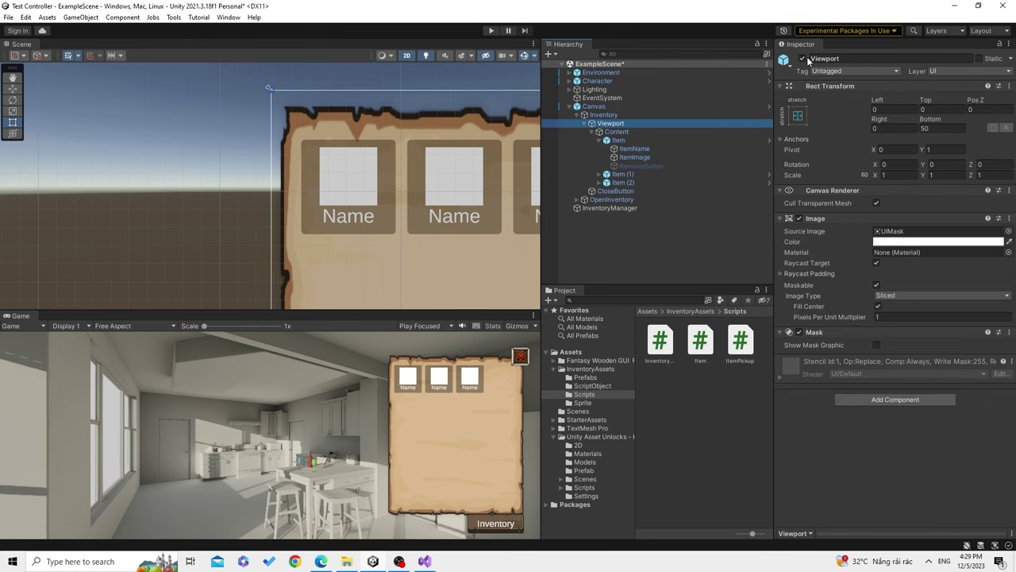
pyautogui.click(803, 59)
pyautogui.click(802, 58)
pyautogui.click(652, 116)
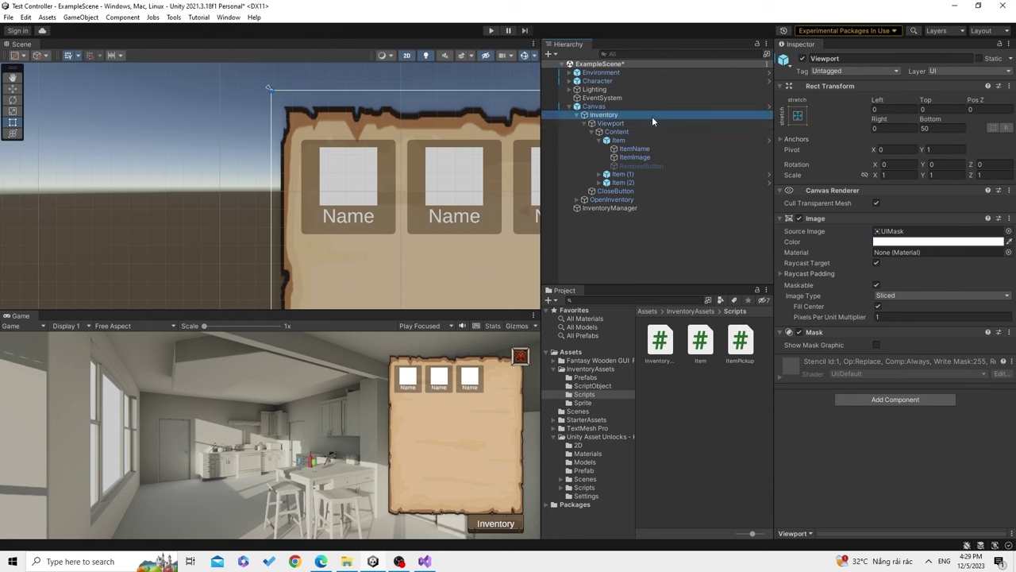
pyautogui.click(803, 59)
pyautogui.click(803, 59)
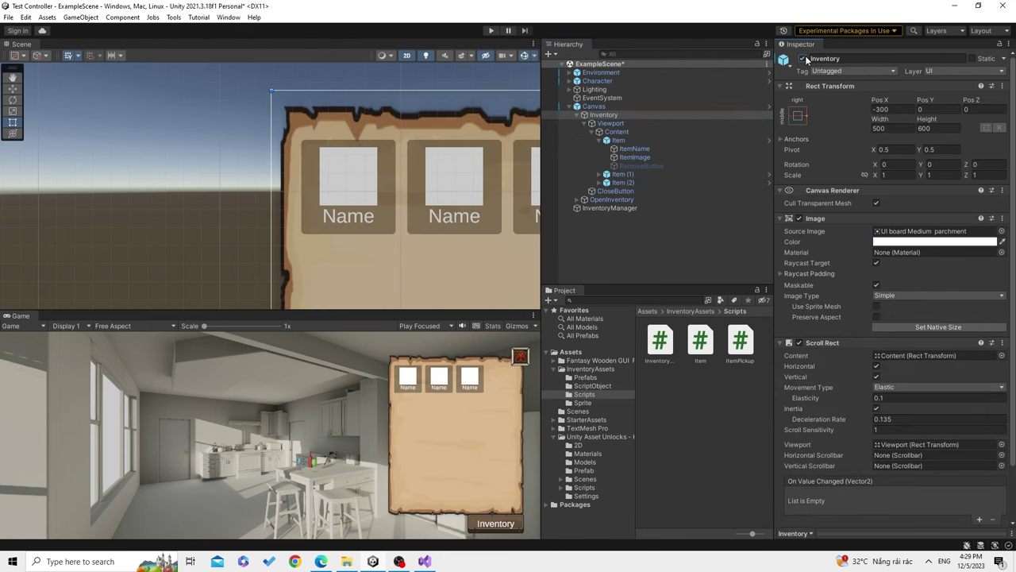
pyautogui.click(803, 58)
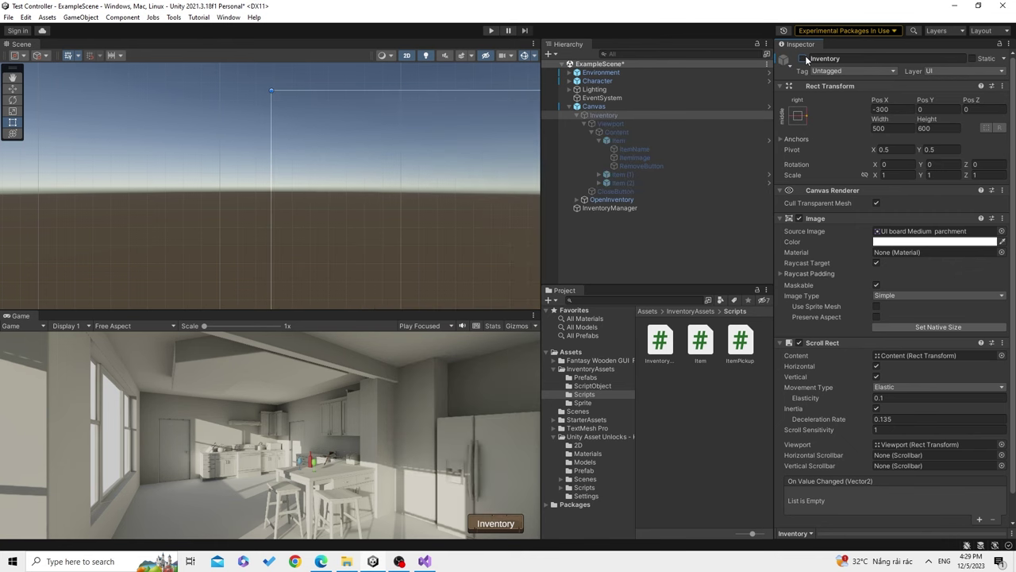
pyautogui.click(803, 59)
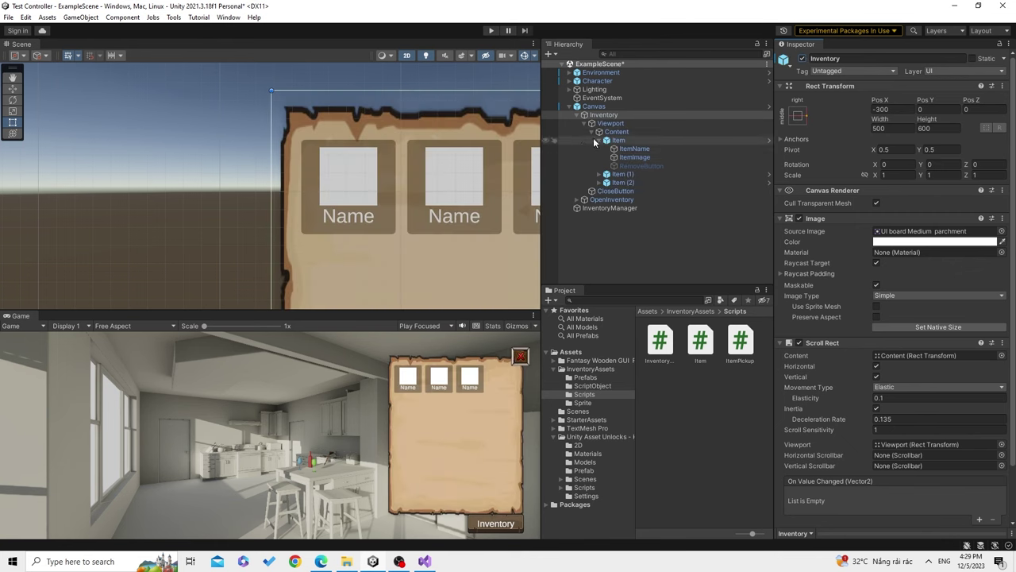
pyautogui.click(600, 140)
pyautogui.click(613, 141)
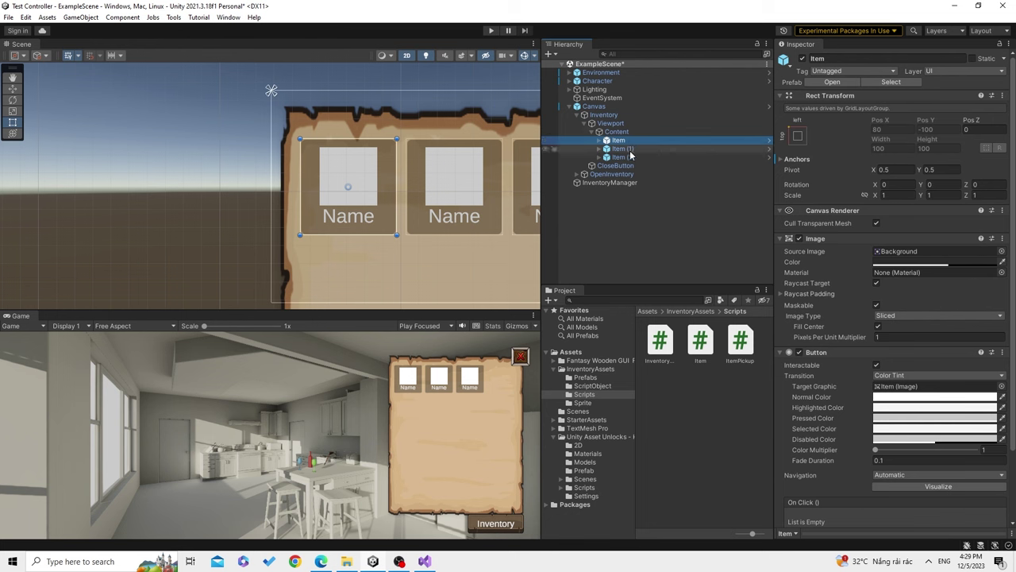
# Select Item, Item (1) and Item (2), attempt deletion, then deactivate all three
pyautogui.keyDown('shift'); pyautogui.click(630, 157); pyautogui.keyUp('shift')
pyautogui.press('Delete')
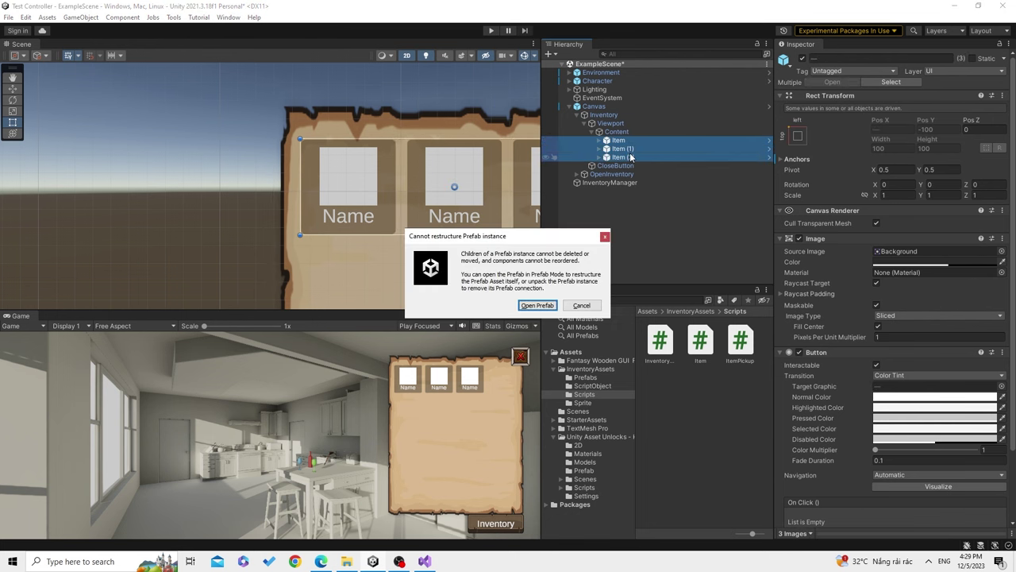
pyautogui.click(582, 306)
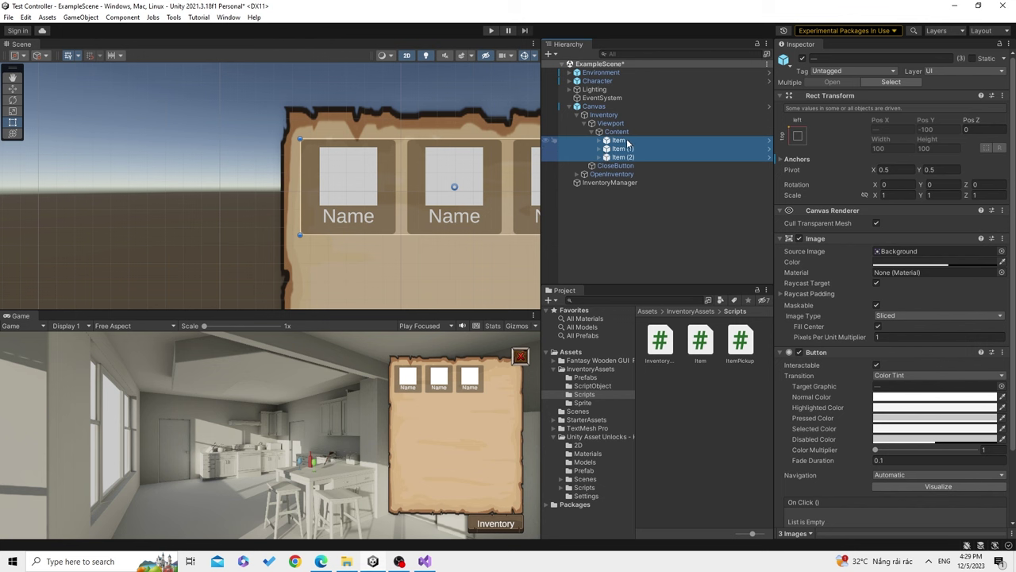
pyautogui.click(804, 60)
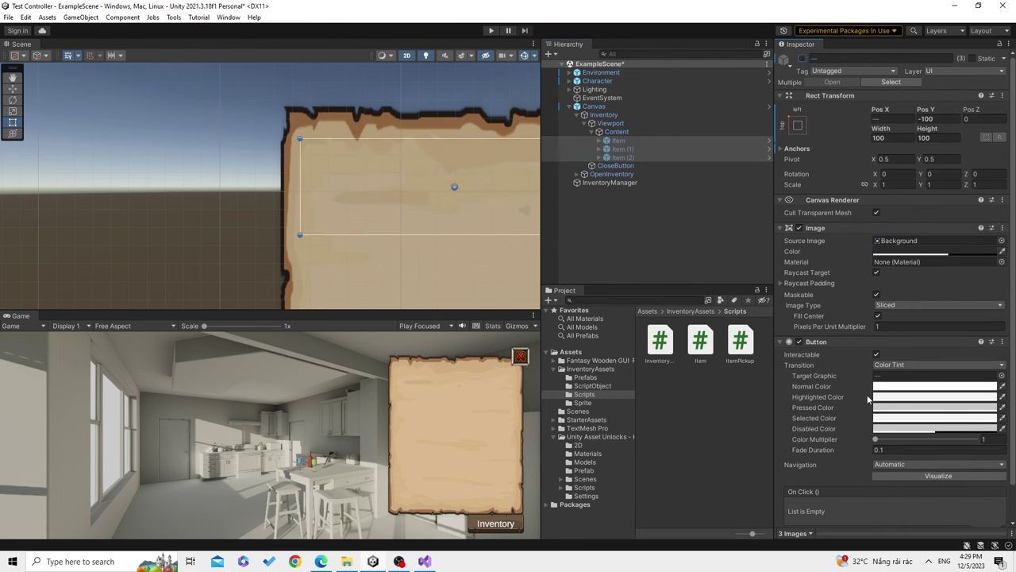
# Re-enable the Item and Item (1) slots individually to compare the panel
pyautogui.click(622, 140)
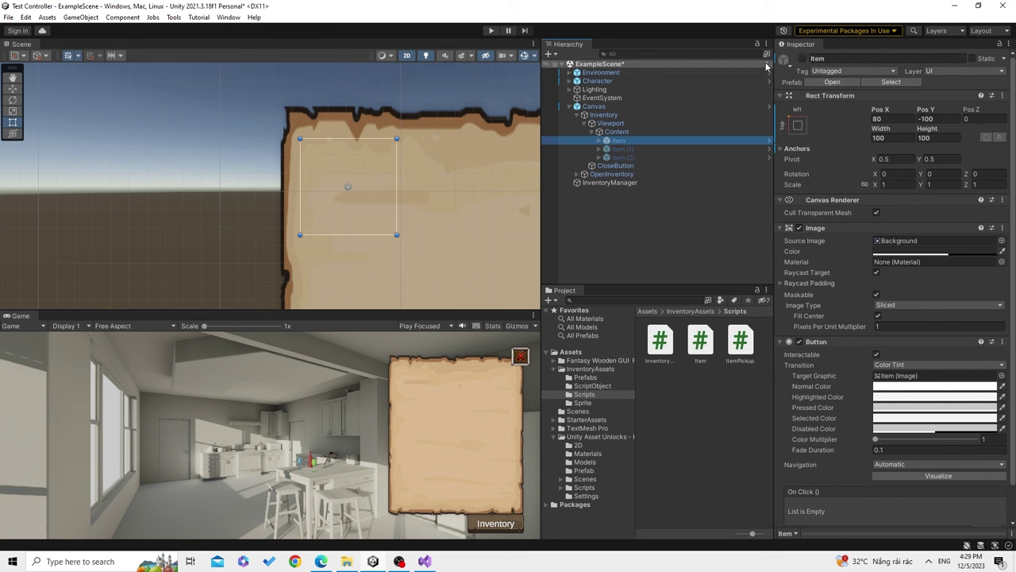
pyautogui.click(803, 59)
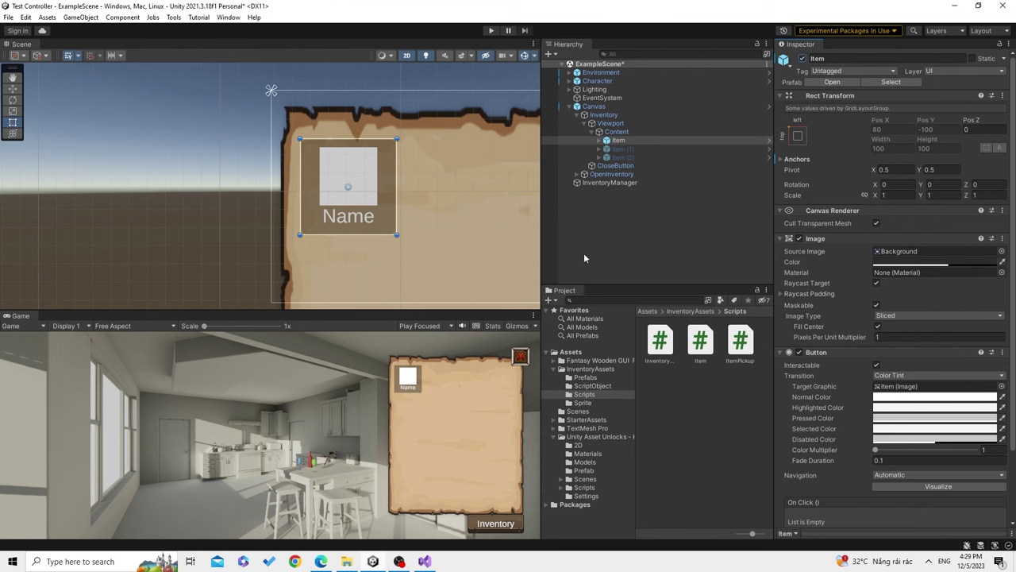
pyautogui.click(662, 149)
pyautogui.click(802, 59)
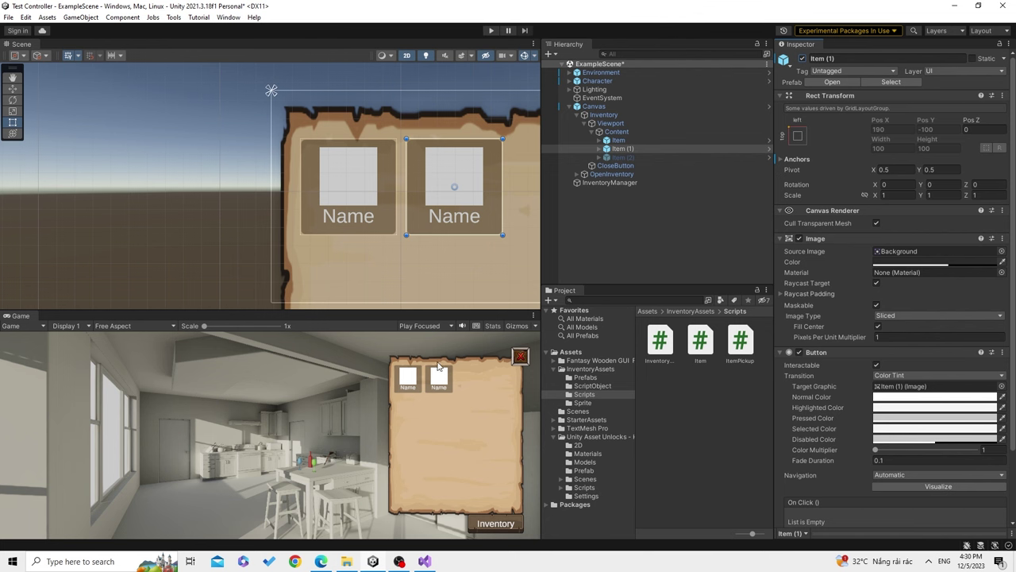
pyautogui.click(636, 139)
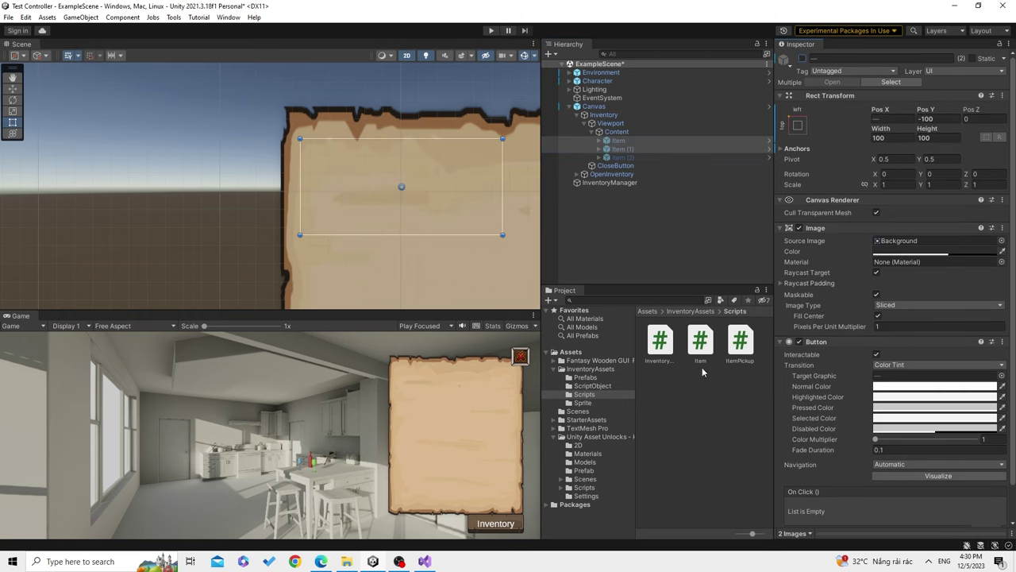
# Open blank lines after the items list declaration in InventoryManager.cs, then inspect Content
pyautogui.click(414, 564)
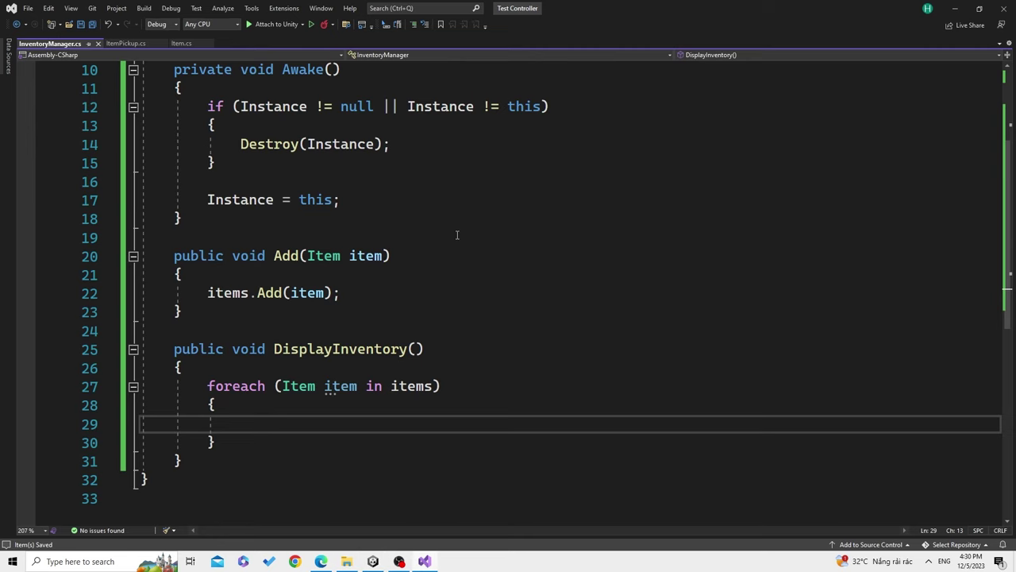
pyautogui.scroll(2, 457, 235)
pyautogui.scroll(1, 457, 235)
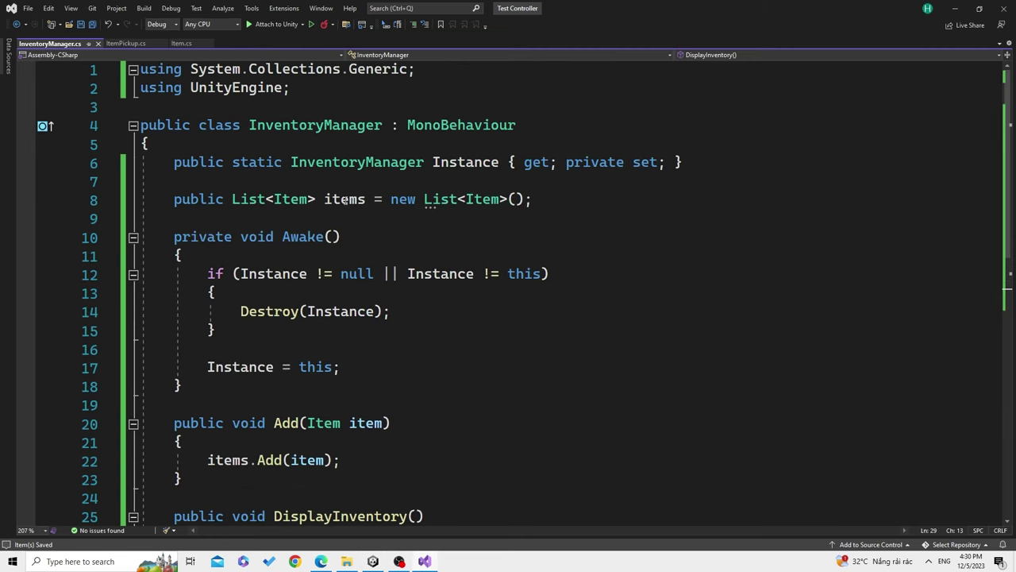
pyautogui.click(548, 210)
pyautogui.press('Return')
pyautogui.press('Return')
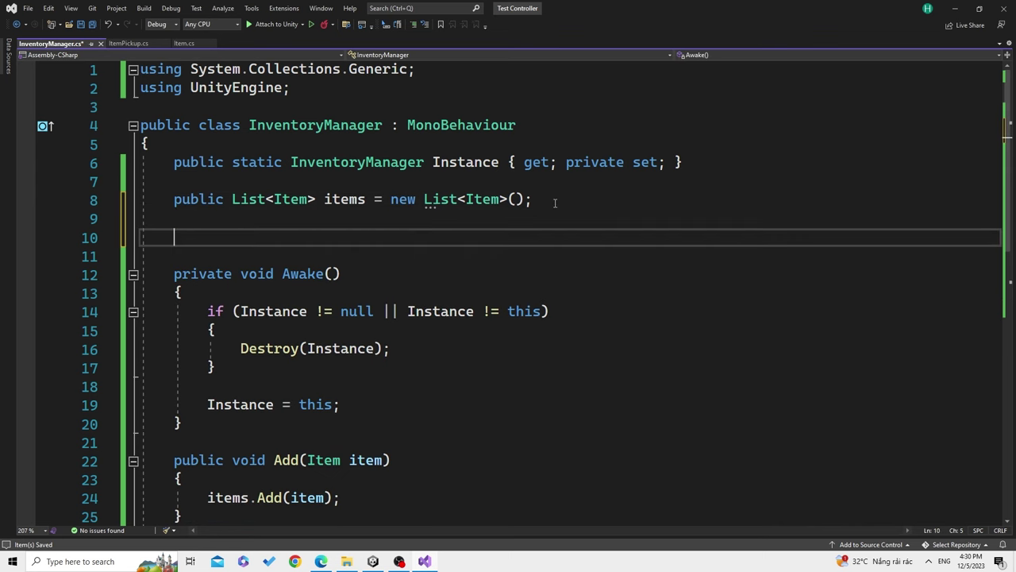
pyautogui.click(372, 561)
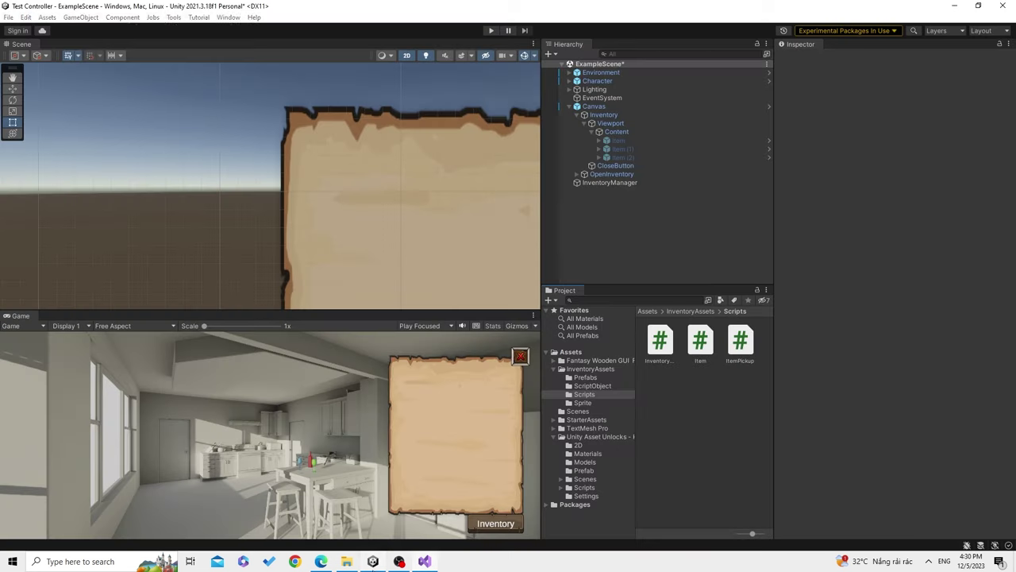
# Add a public Transform itemHolder field to InventoryManager and save the script
pyautogui.click(624, 133)
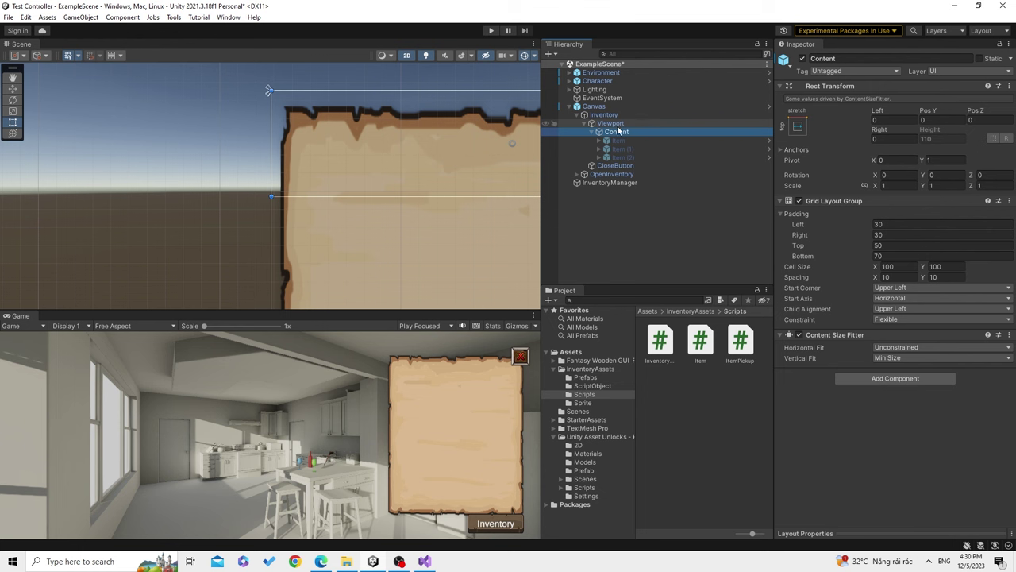
pyautogui.click(427, 562)
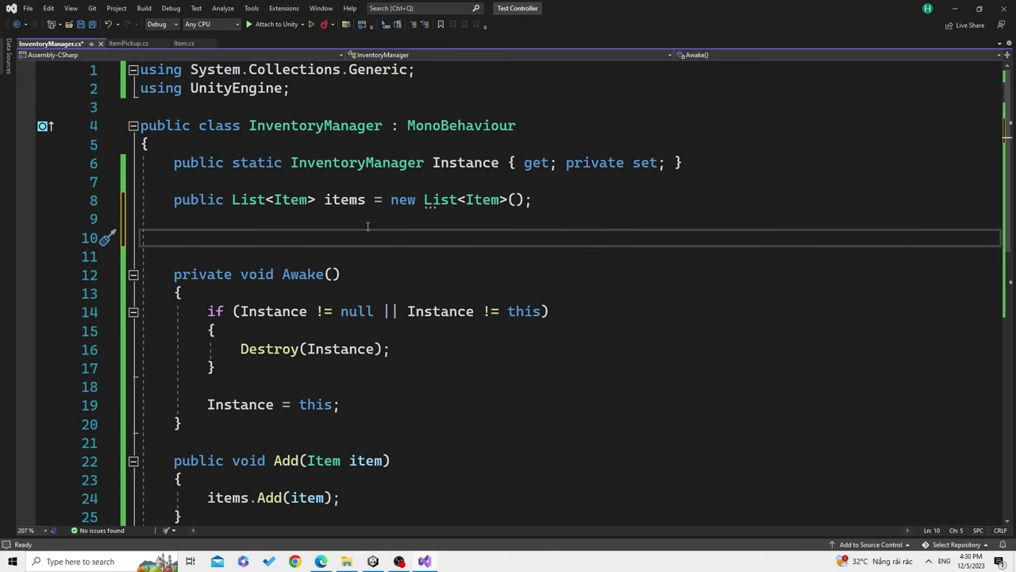
pyautogui.write('public')
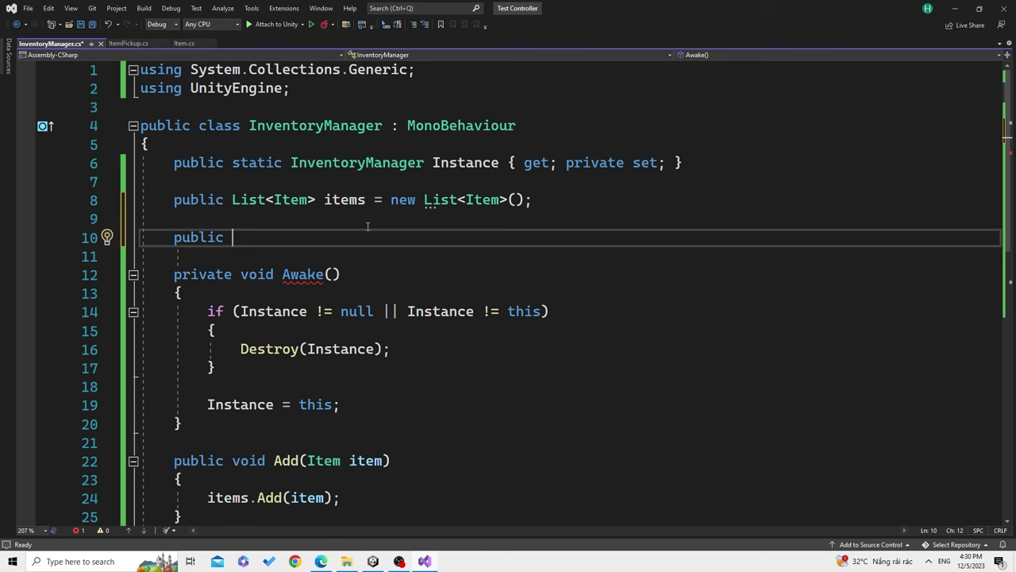
pyautogui.hotkey('alt', 'Tab')
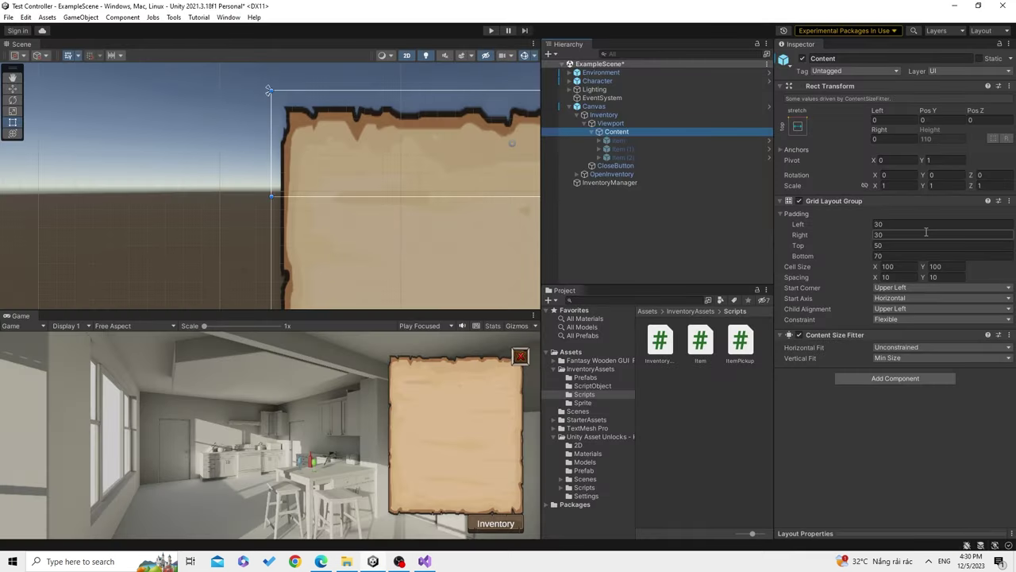
pyautogui.hotkey('alt', 'Tab')
pyautogui.write('TRa')
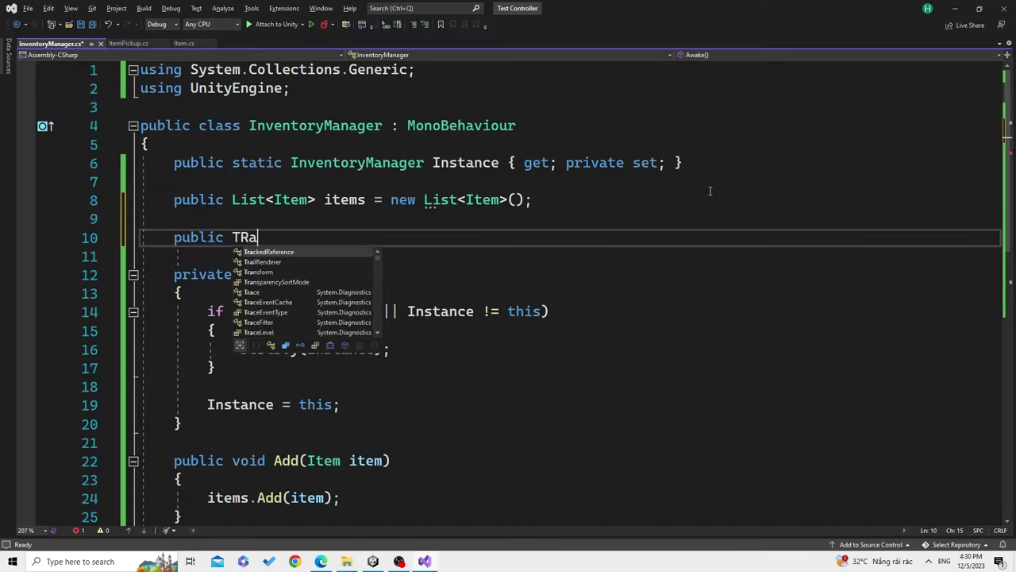
pyautogui.write('n')
pyautogui.press('Tab')
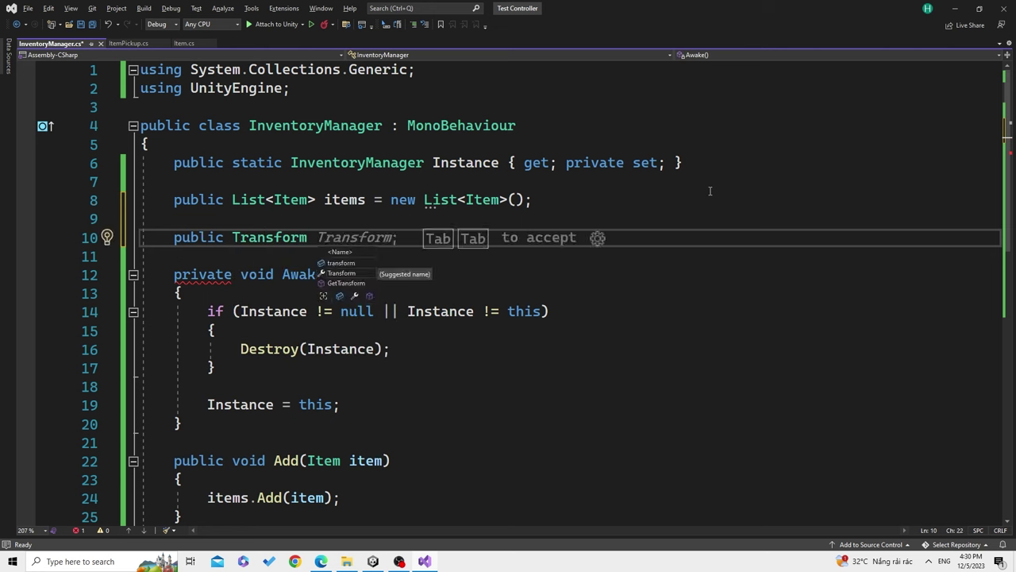
pyautogui.write('i')
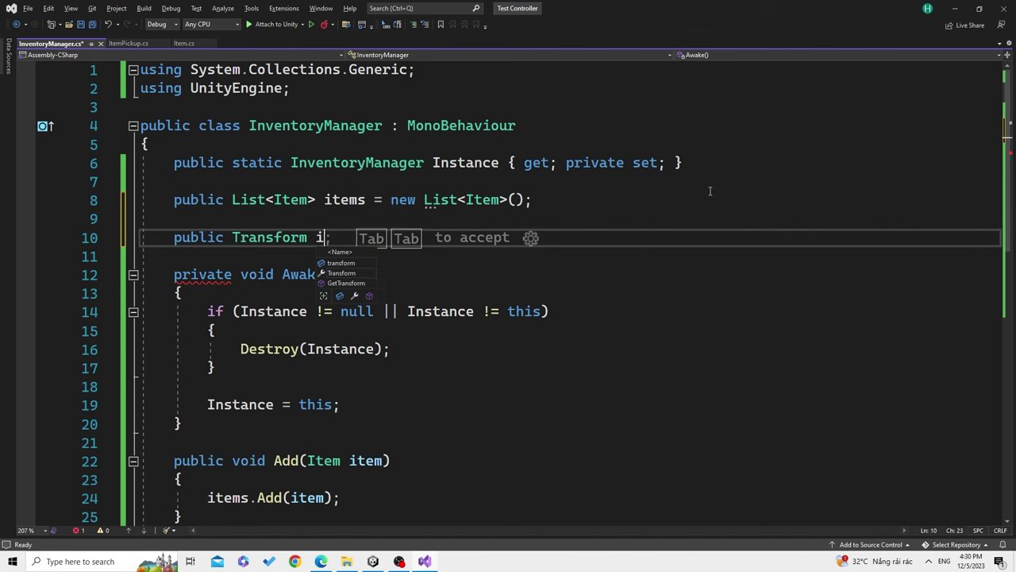
pyautogui.write('temHolder;')
pyautogui.hotkey('ctrl', 's')
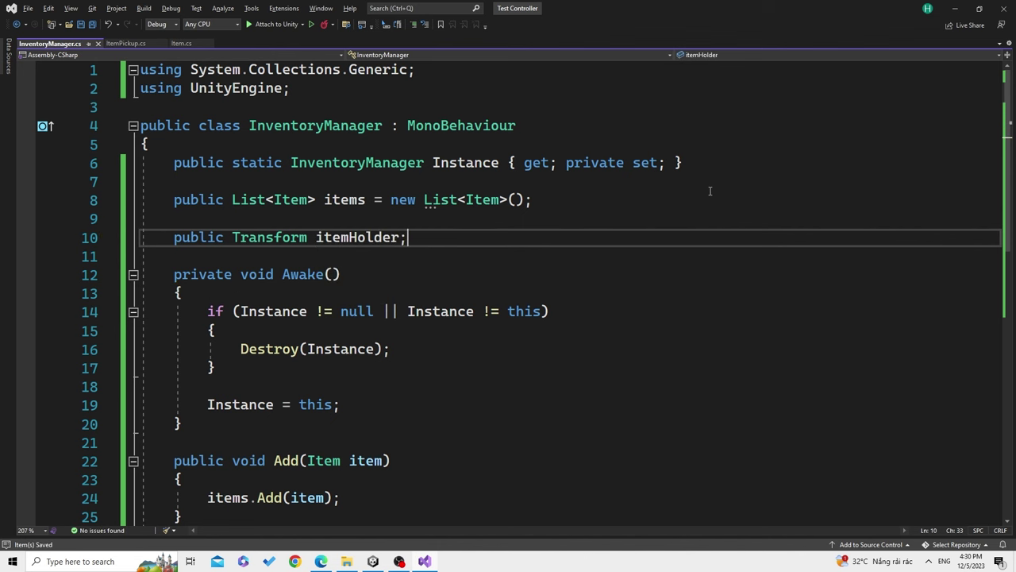
# Add a public GameObject itemPrefab field on the next line
pyautogui.press('Return')
pyautogui.write('pub')
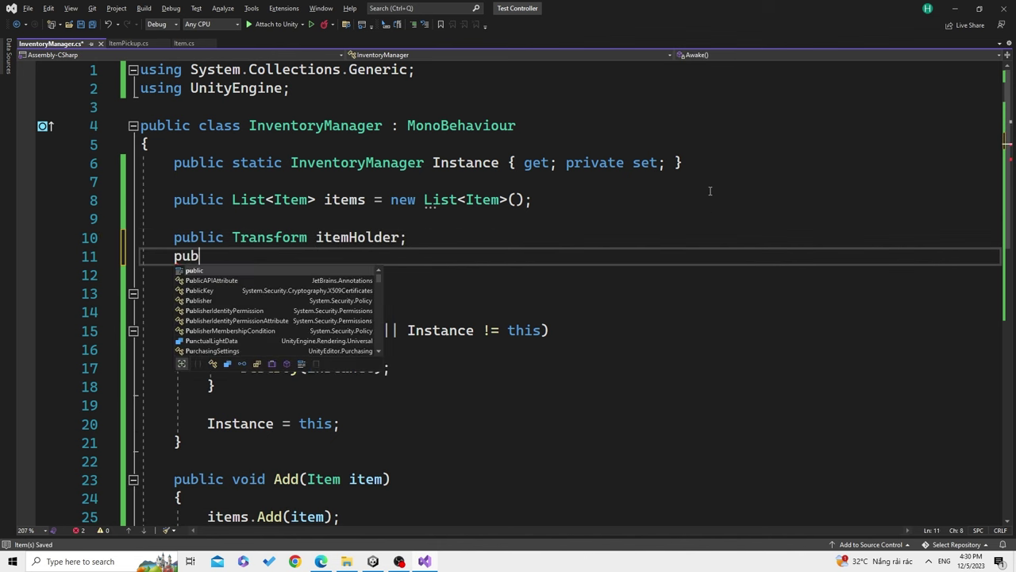
pyautogui.write('lic')
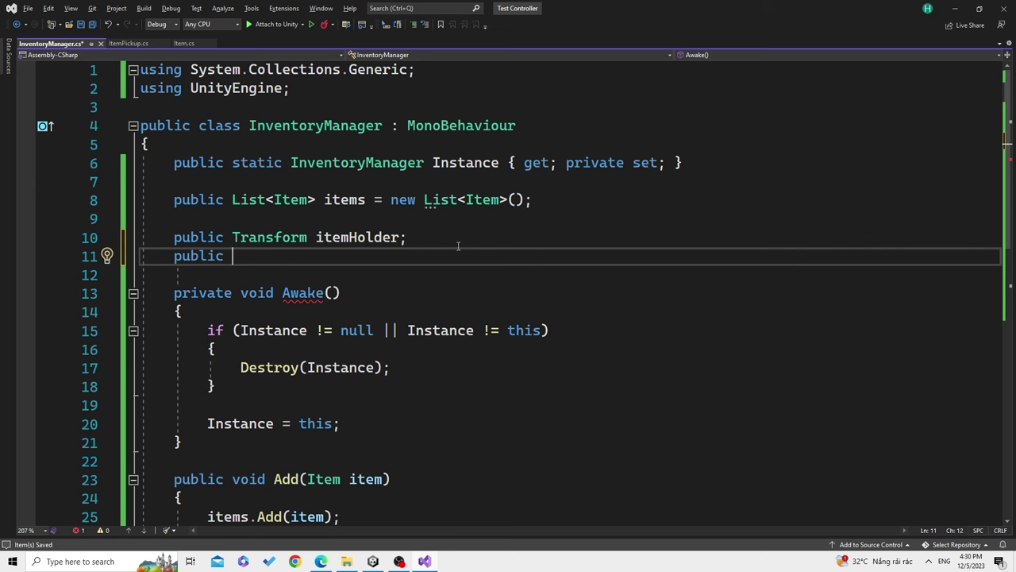
pyautogui.write('Game')
pyautogui.press('Tab')
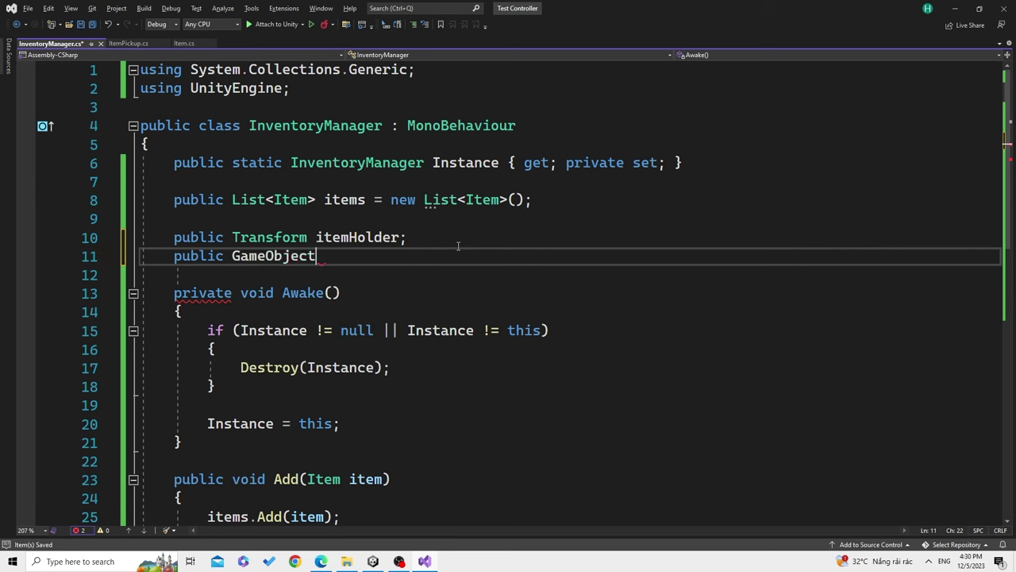
pyautogui.write(' item')
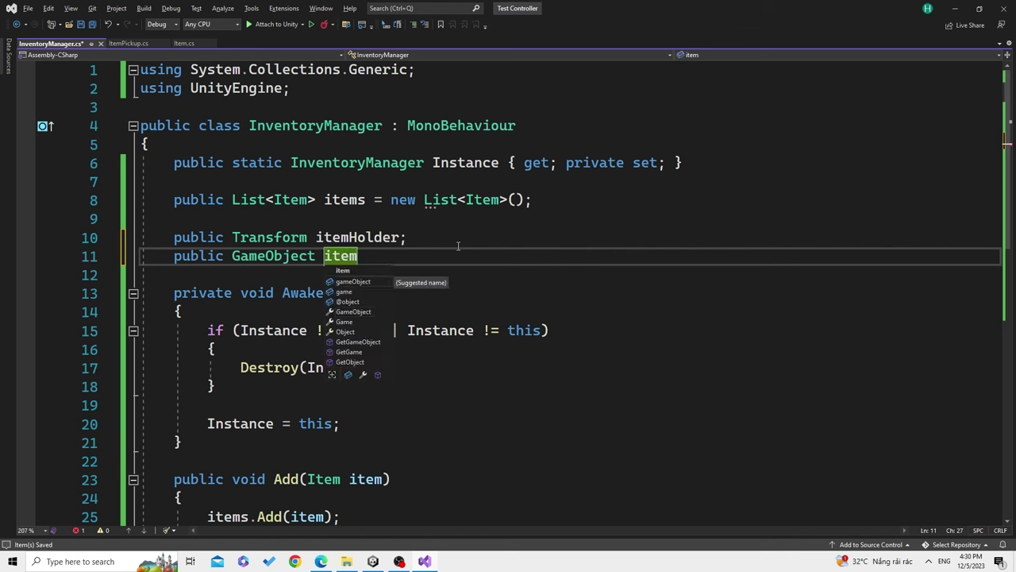
pyautogui.write('Pregab')
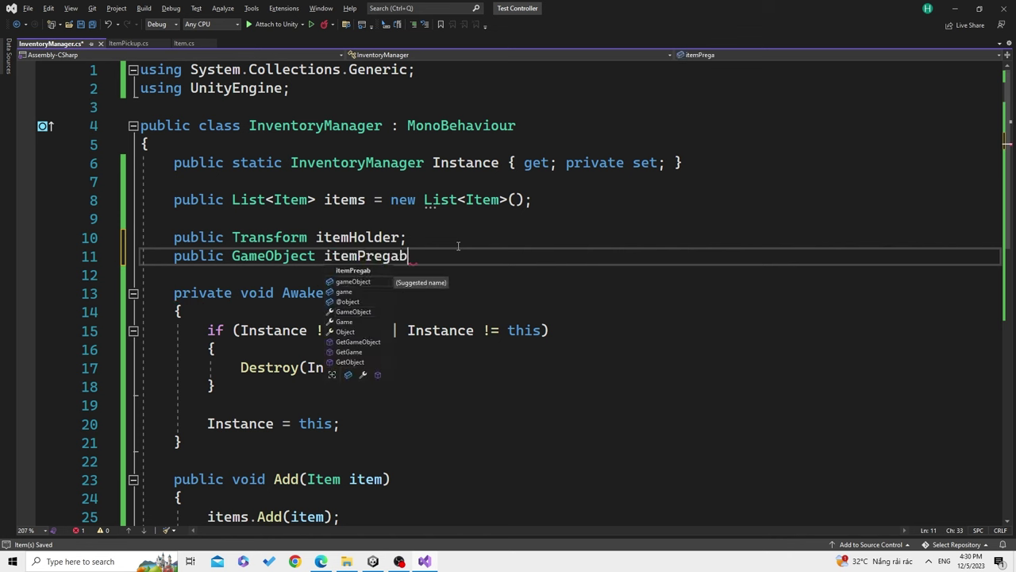
pyautogui.press('BackSpace')
pyautogui.press('BackSpace')
pyautogui.press('BackSpace')
pyautogui.write('fab;')
pyautogui.scroll(-1, 485, 248)
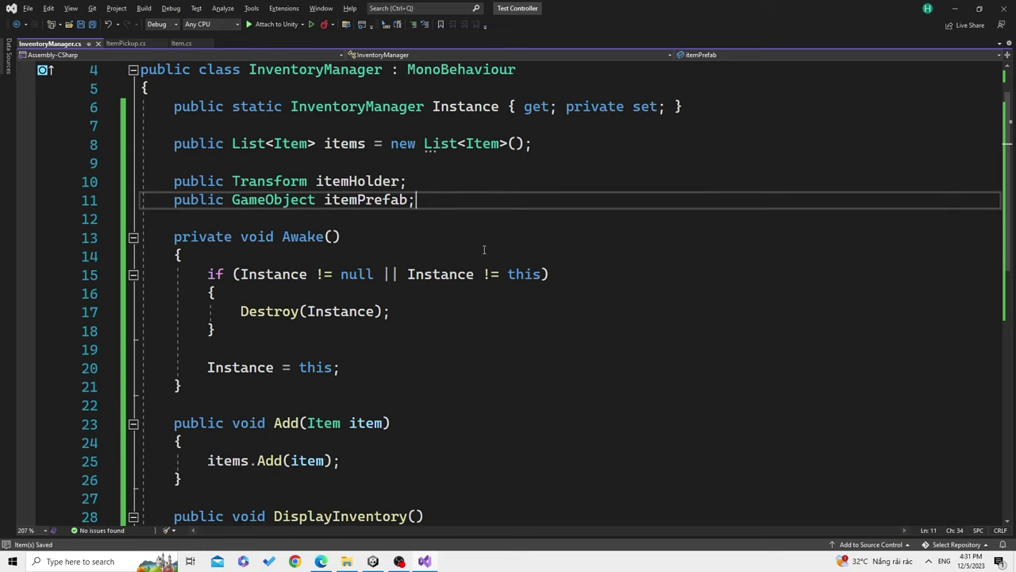
pyautogui.scroll(-2, 494, 265)
pyautogui.scroll(-1, 401, 552)
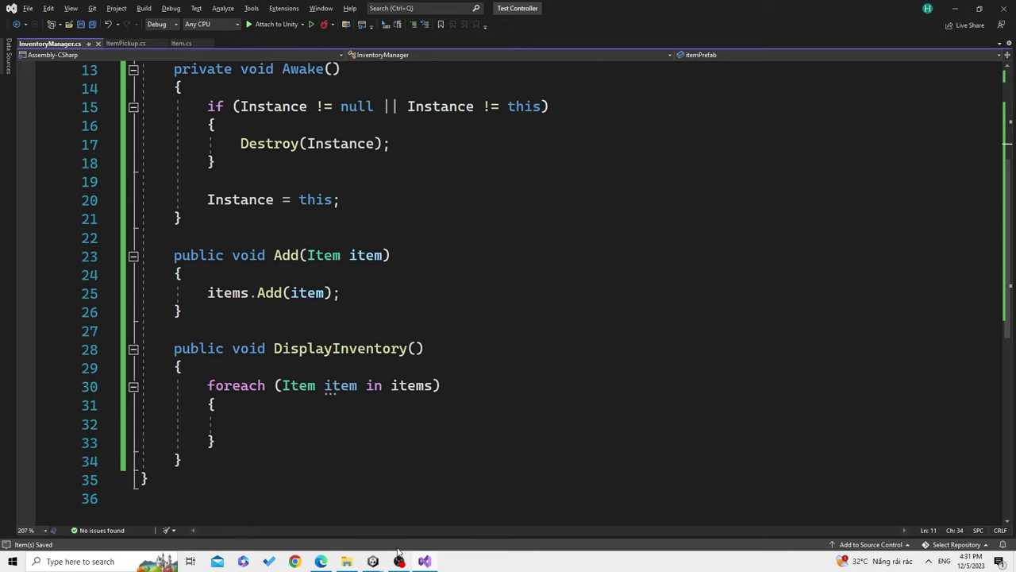
pyautogui.moveTo(385, 565)
pyautogui.moveTo(341, 543)
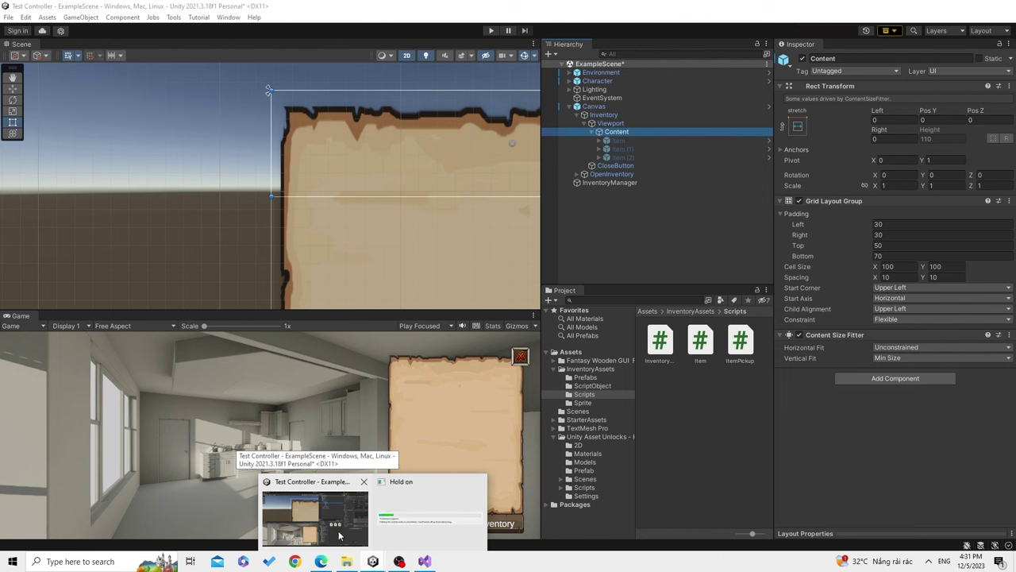
# On InventoryManager, assign Content as Item Holder and the Item prefab as Item Prefab
pyautogui.click(339, 536)
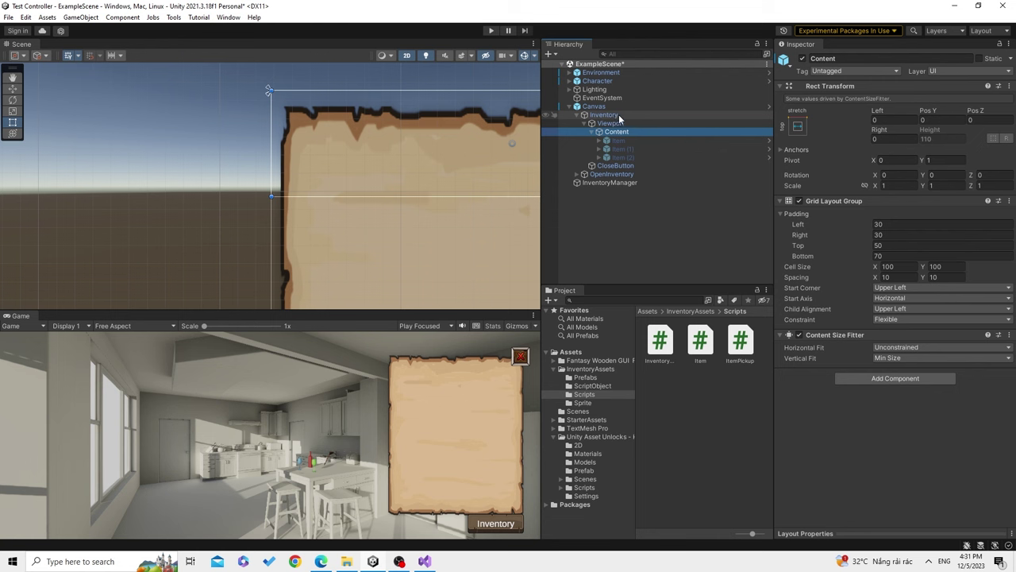
pyautogui.click(619, 184)
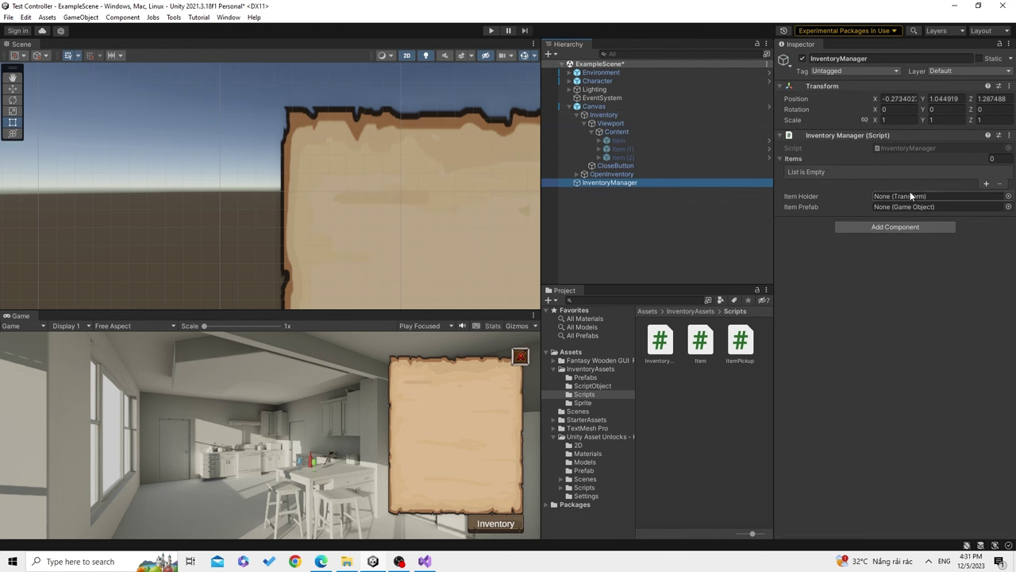
pyautogui.moveTo(629, 130); pyautogui.dragTo(914, 195)
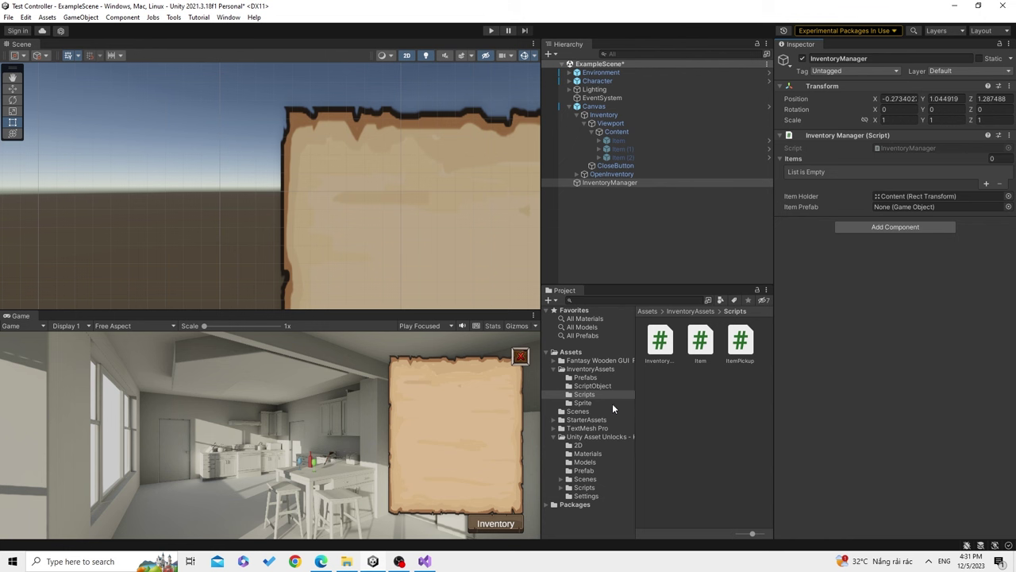
pyautogui.click(585, 378)
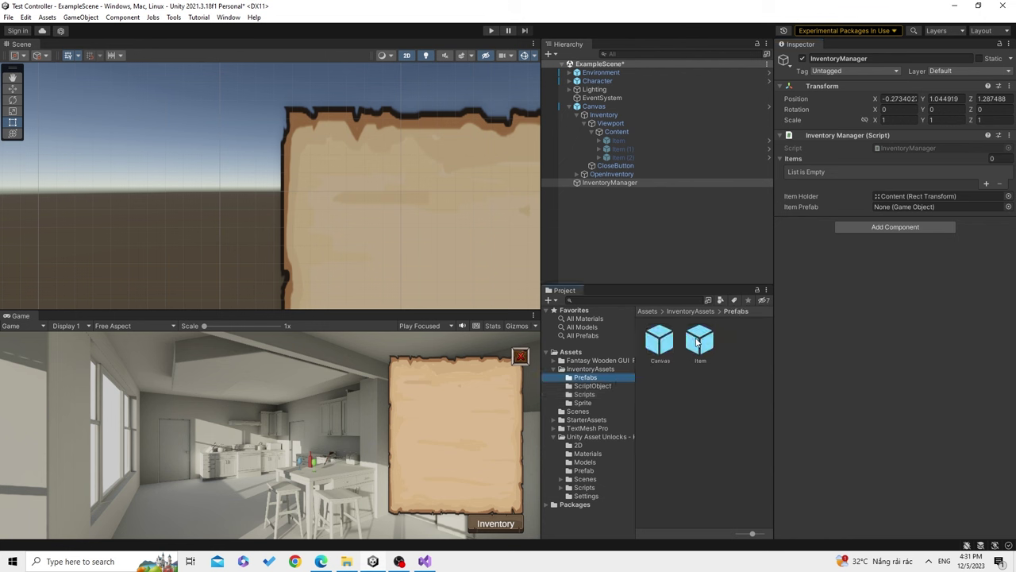
pyautogui.moveTo(702, 346)
pyautogui.mouseDown()
pyautogui.moveTo(904, 208)
pyautogui.moveTo(629, 142)
pyautogui.mouseUp()
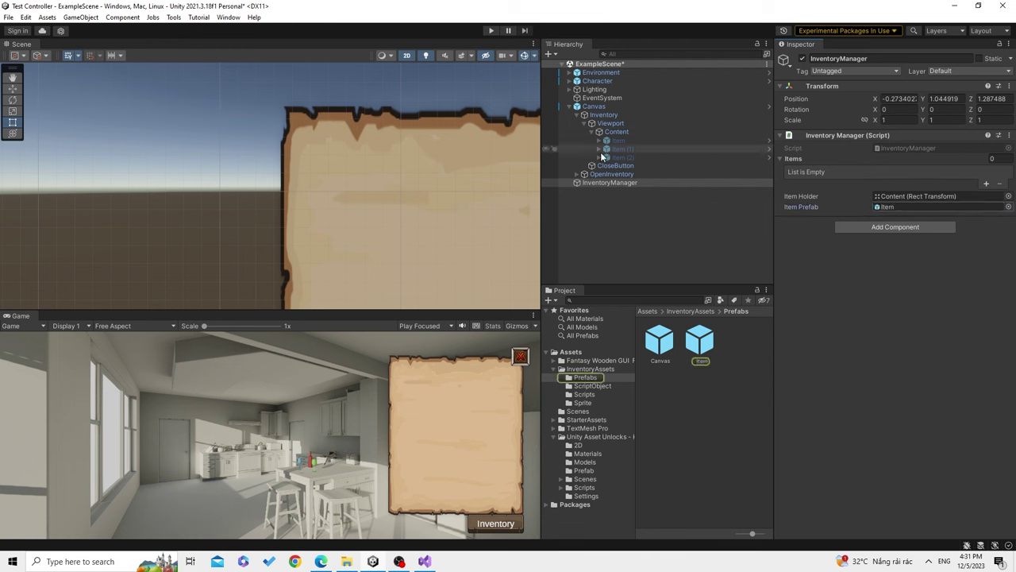
# Activate the first Item object under Content so it shows in the panel
pyautogui.click(630, 143)
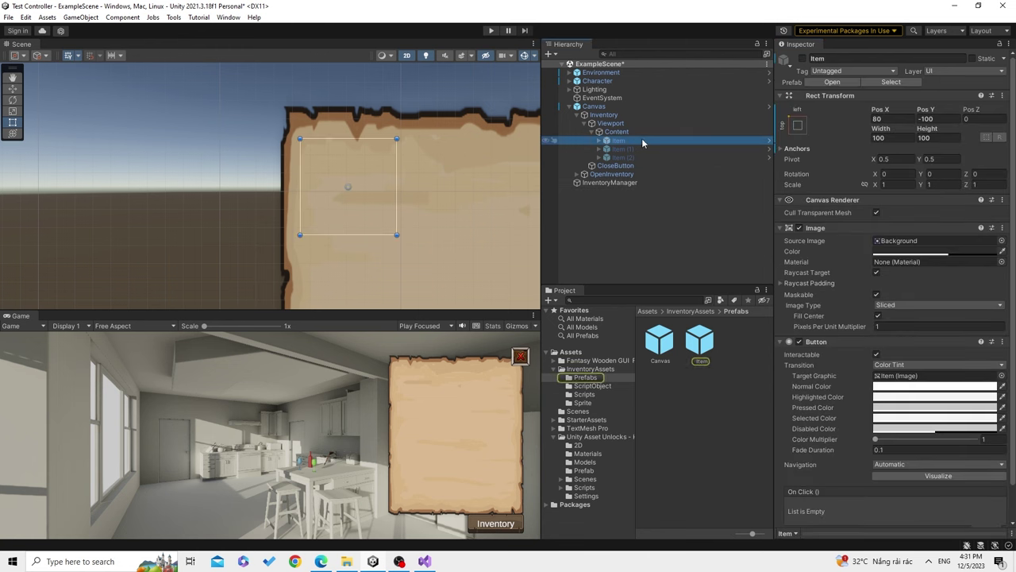
pyautogui.click(803, 58)
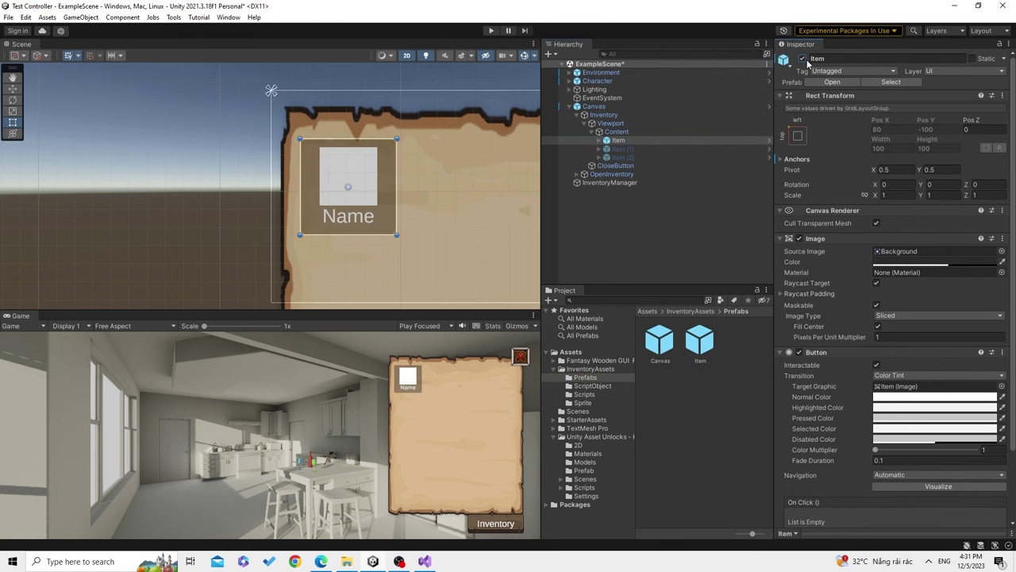
pyautogui.click(803, 60)
pyautogui.click(803, 59)
pyautogui.scroll(1, 407, 191)
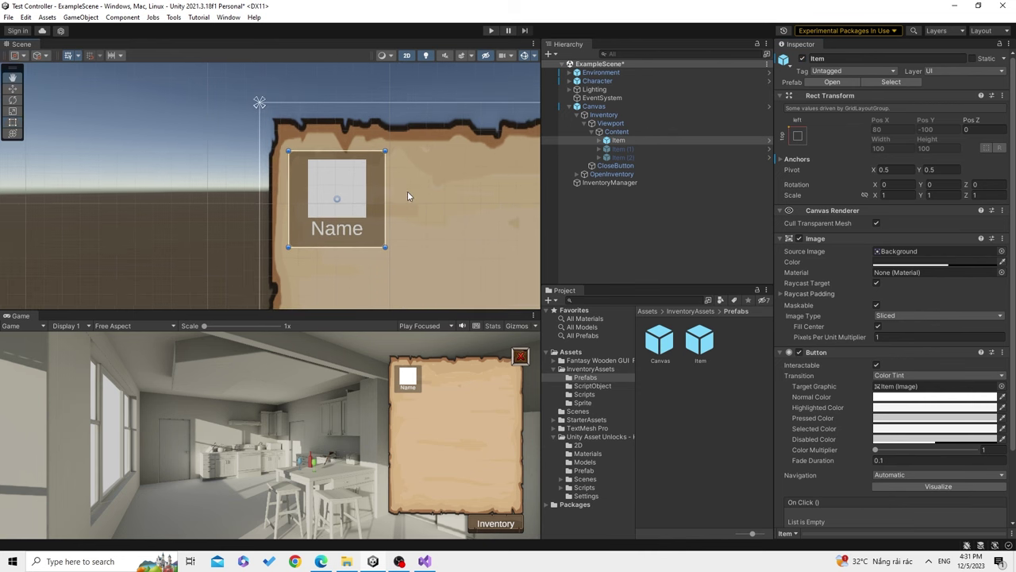
pyautogui.scroll(1, 364, 228)
pyautogui.scroll(1, 395, 213)
pyautogui.scroll(1, 395, 212)
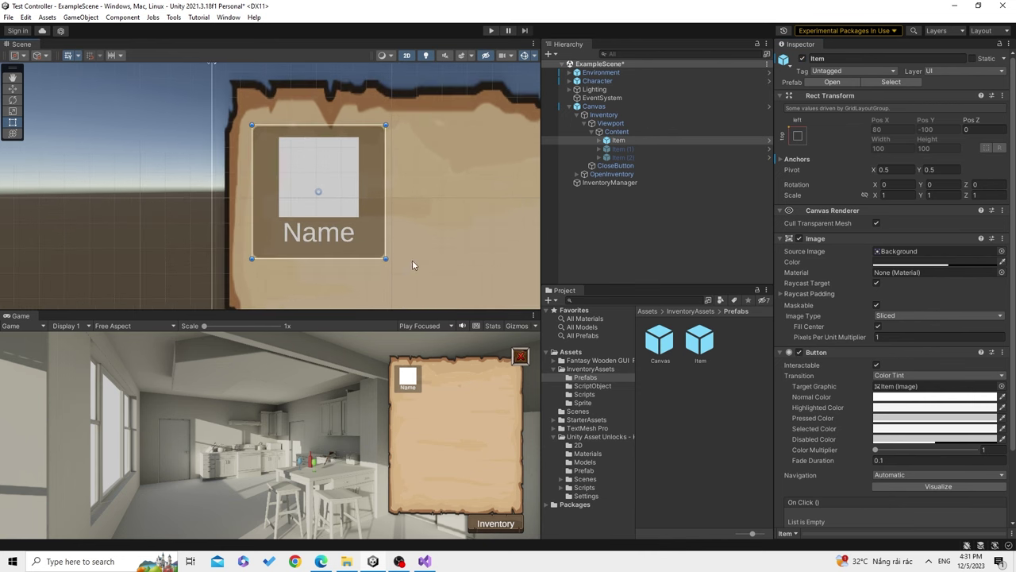
pyautogui.click(426, 563)
pyautogui.click(325, 423)
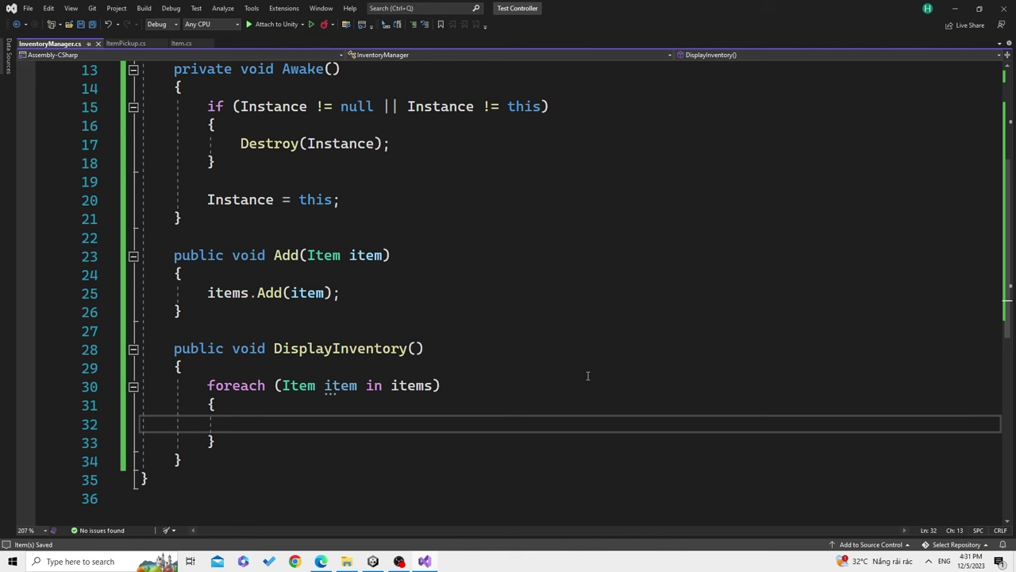
# Inside the foreach loop, start the line 'GameObject obj = Instantiate('
pyautogui.write('game')
pyautogui.press('Tab')
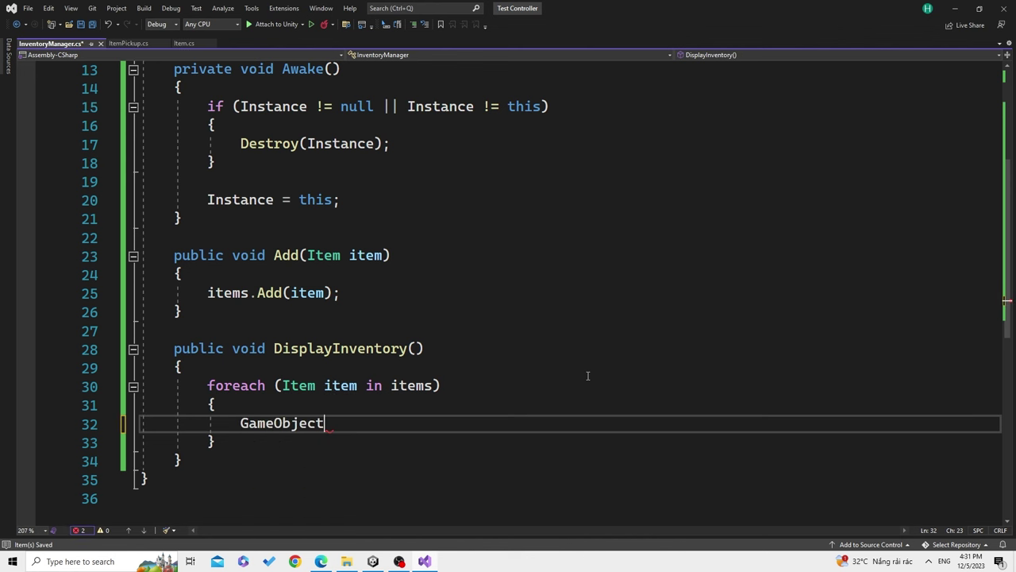
pyautogui.write(' obj ')
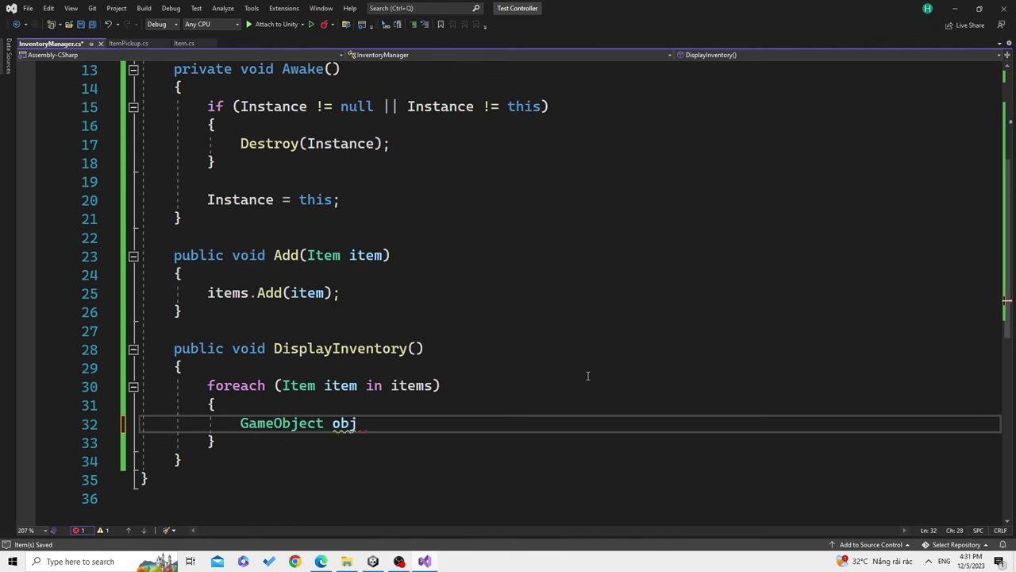
pyautogui.write('= ')
pyautogui.write('inst')
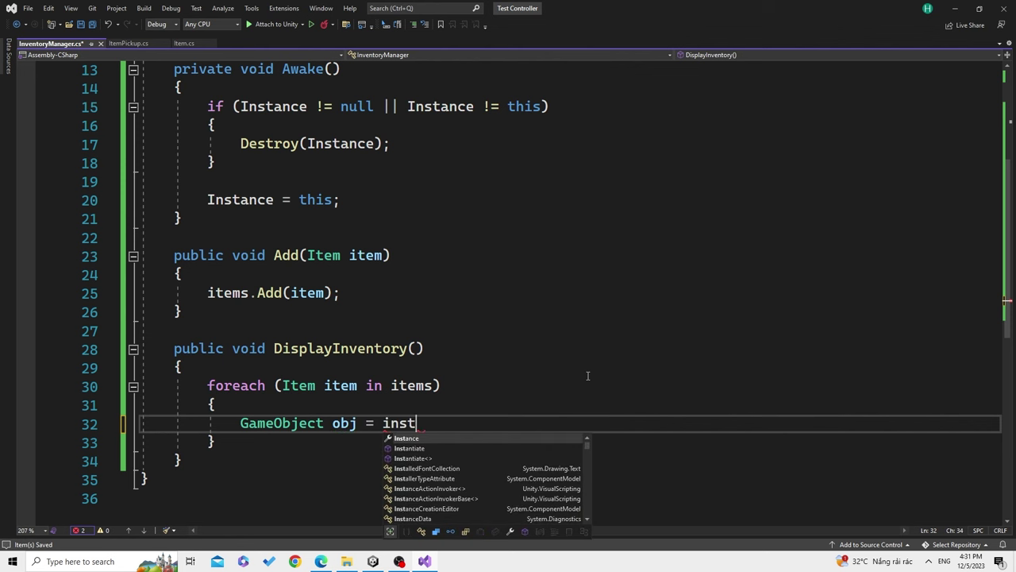
pyautogui.press('Down')
pyautogui.press('Tab')
pyautogui.write('(')
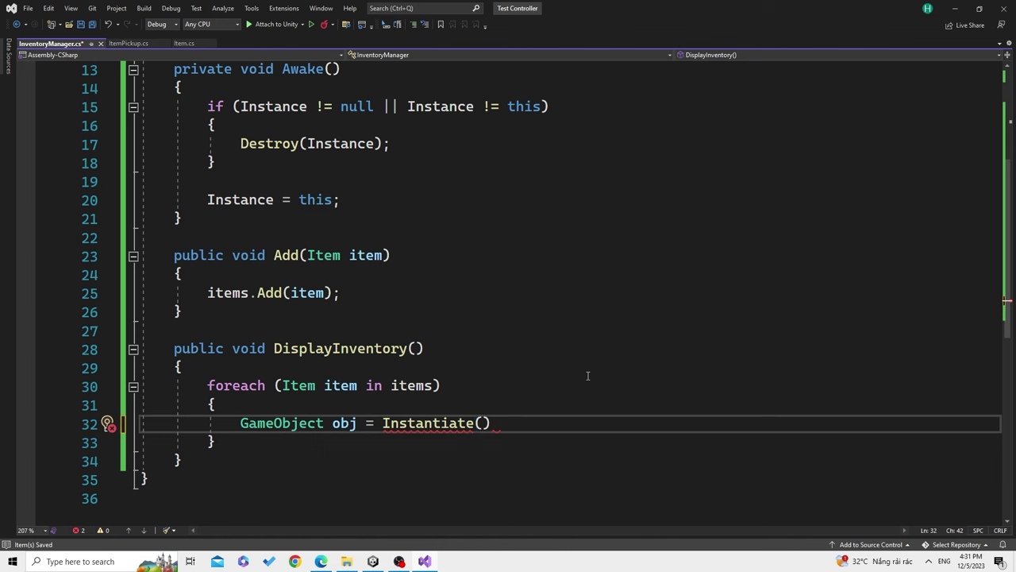
# Complete it as Instantiate(itemPrefab, itemHolder); and save the script
pyautogui.scroll(4, 589, 342)
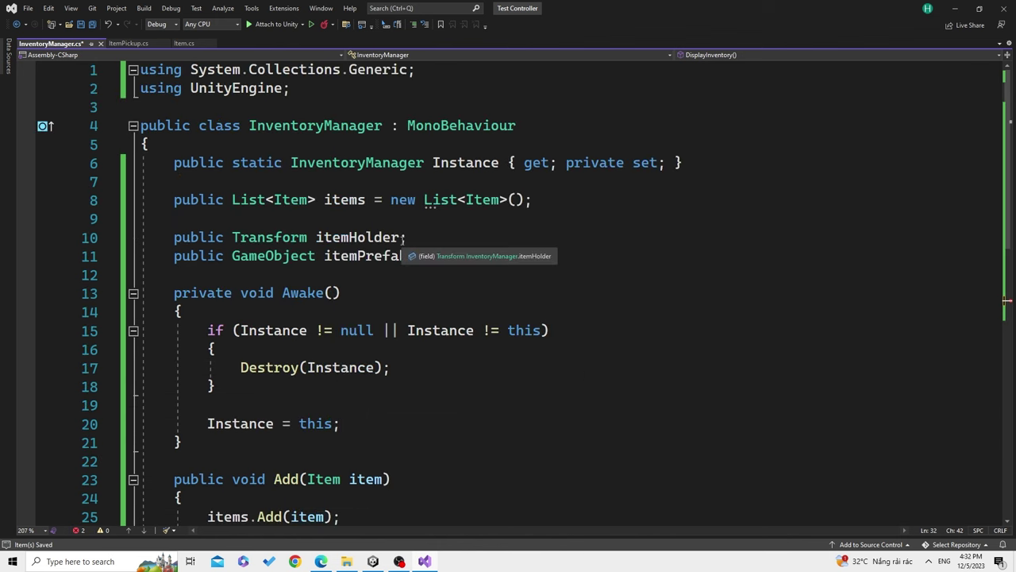
pyautogui.scroll(-4, 525, 312)
pyautogui.write('item')
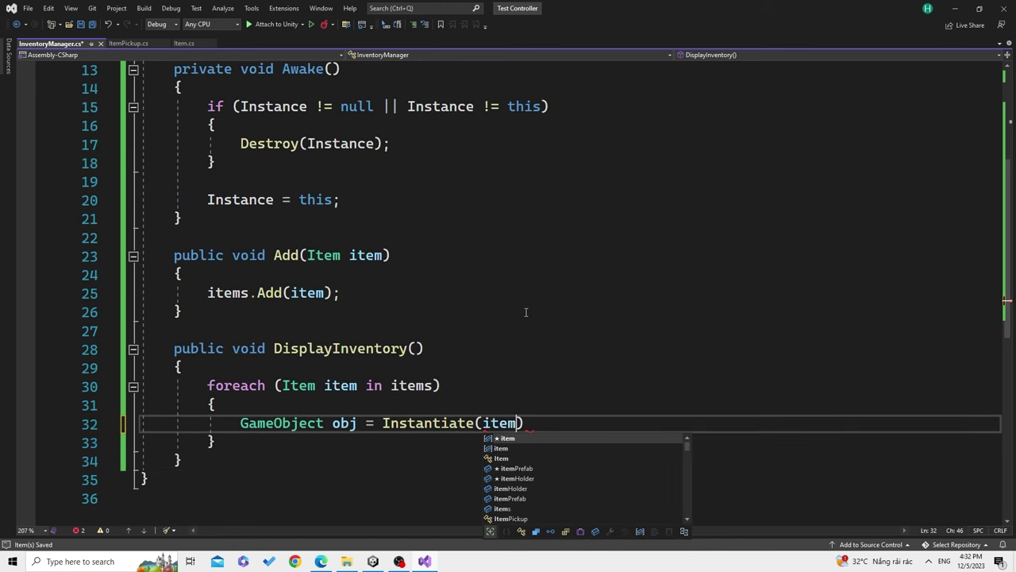
pyautogui.write('pre, ')
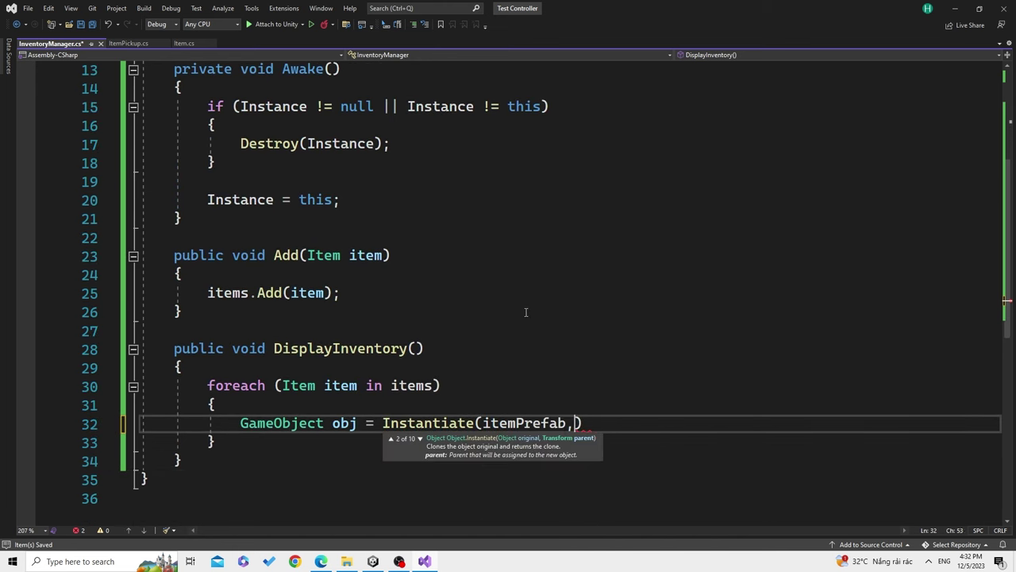
pyautogui.write('item')
pyautogui.press('Down')
pyautogui.press('Down')
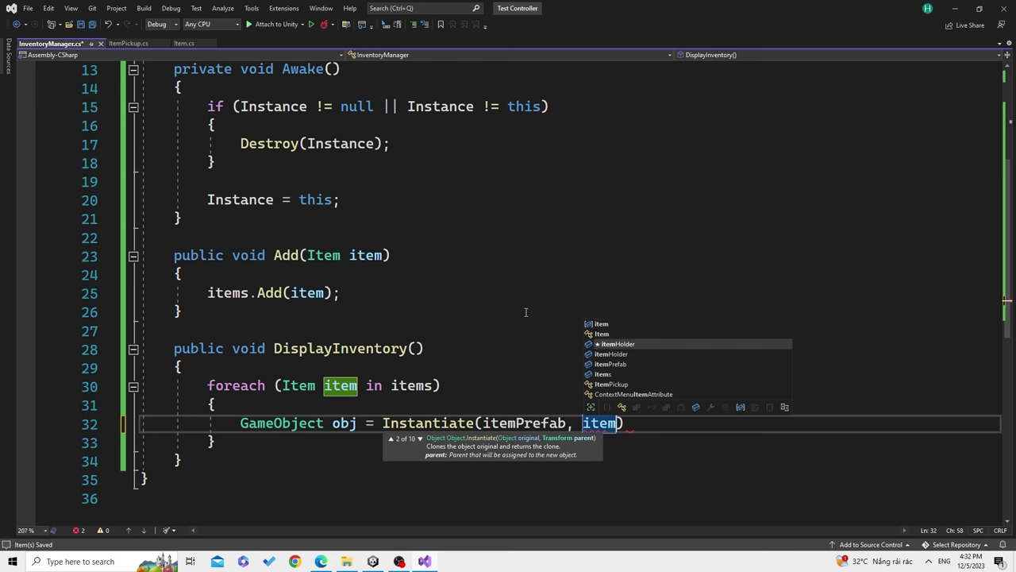
pyautogui.write(');')
pyautogui.hotkey('ctrl', 's')
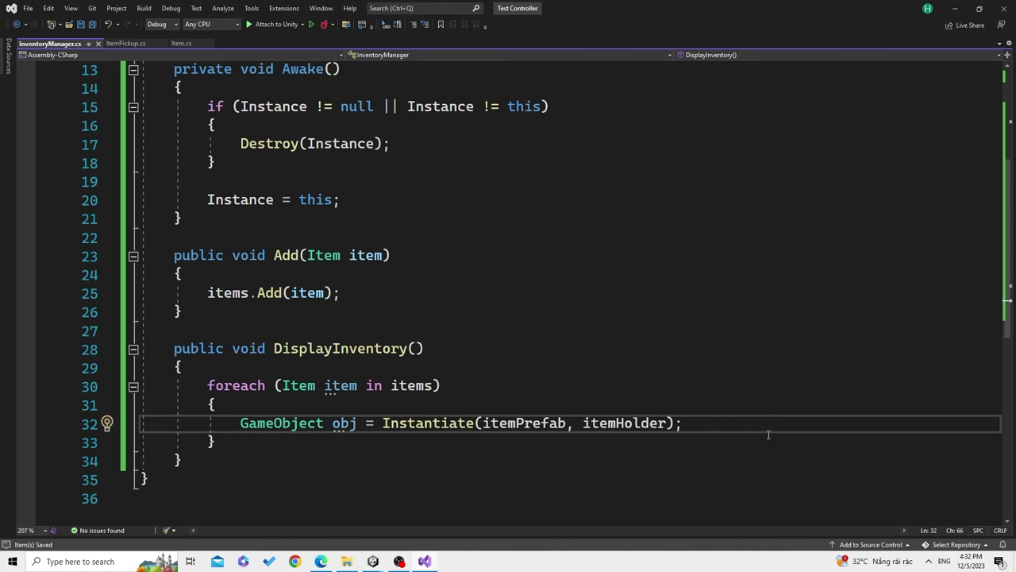
pyautogui.press('Return')
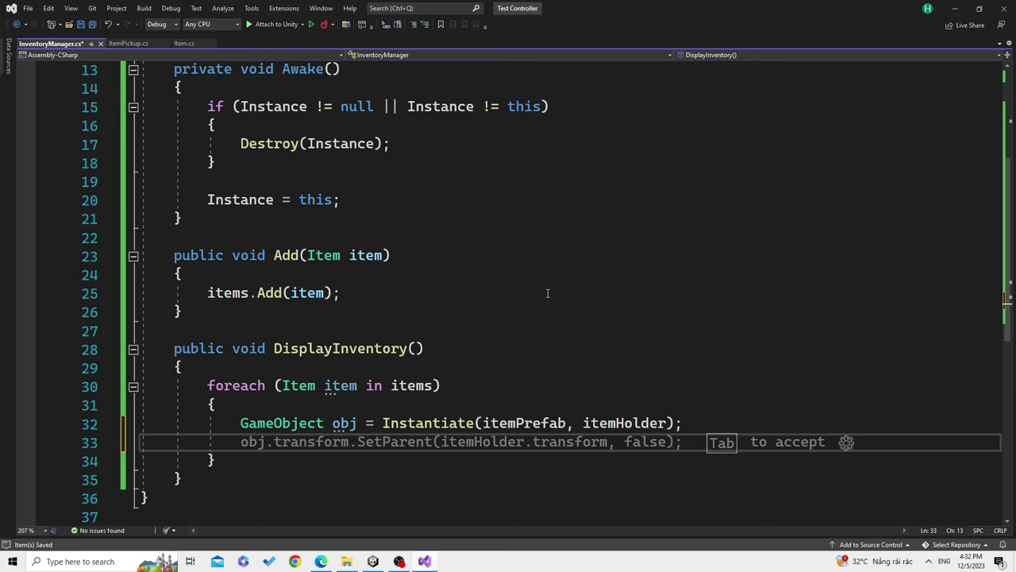
pyautogui.scroll(-2, 589, 322)
pyautogui.scroll(3, 589, 321)
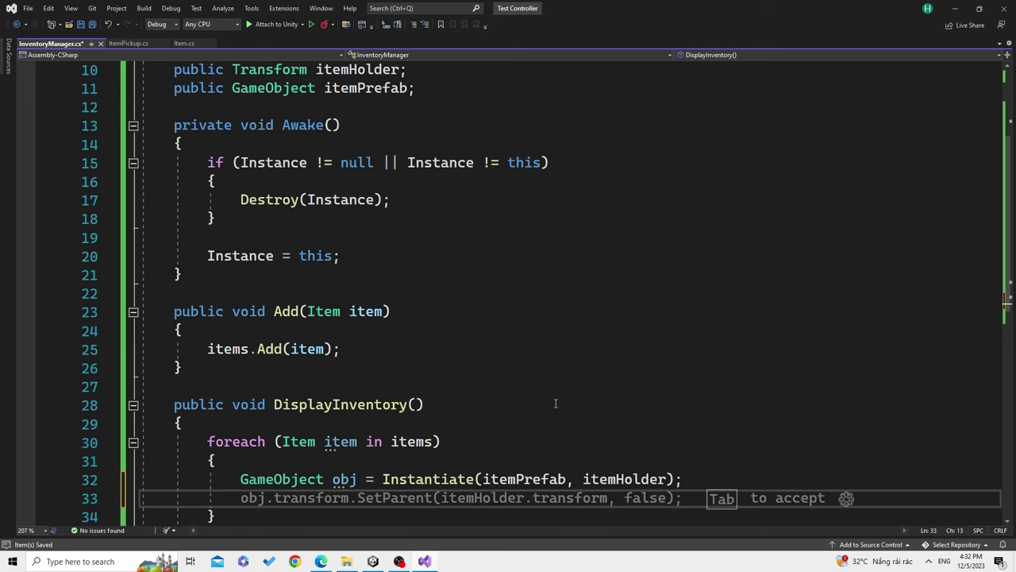
pyautogui.scroll(-2, 556, 404)
pyautogui.click(372, 561)
# Expand the Item under Content and frame its ItemName and ItemImage children in the Scene view
pyautogui.click(629, 140)
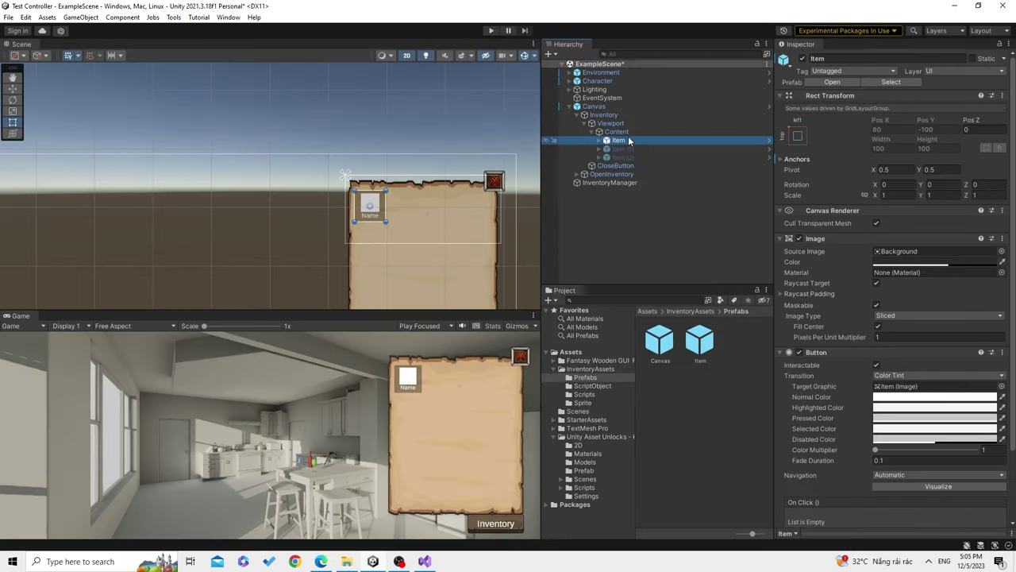
pyautogui.click(601, 139)
pyautogui.doubleClick(632, 141)
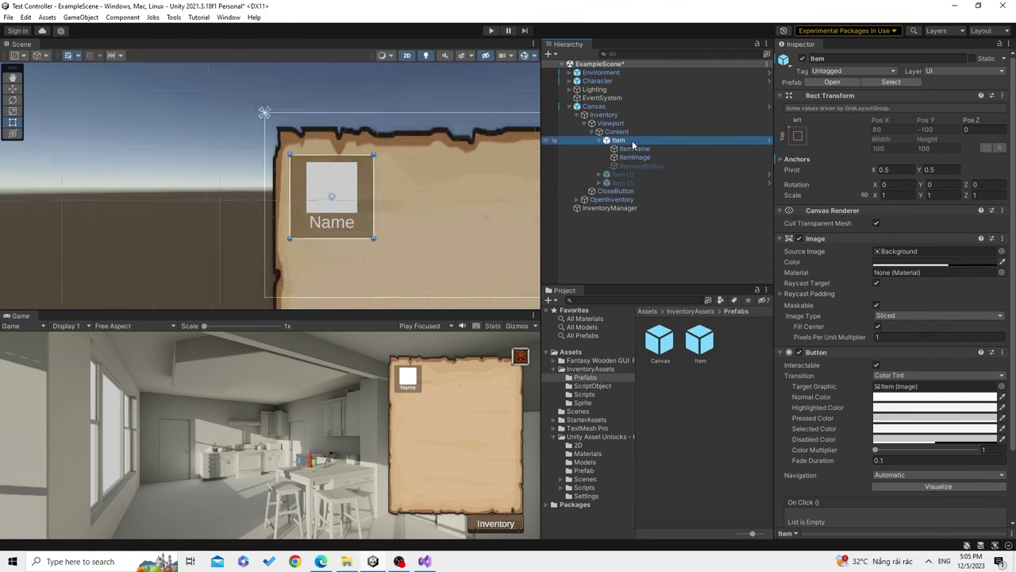
pyautogui.doubleClick(650, 149)
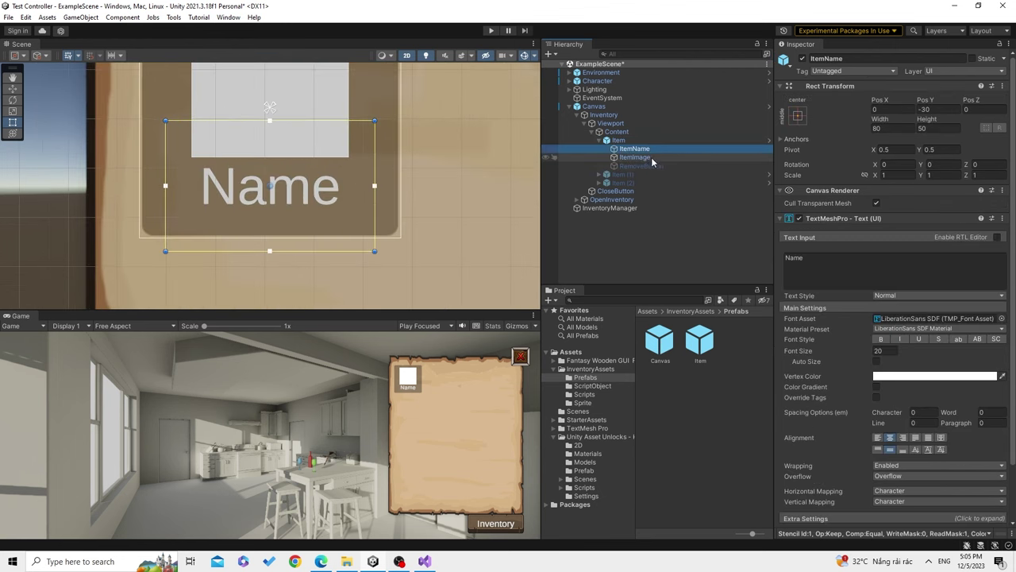
pyautogui.doubleClick(635, 157)
pyautogui.scroll(-1, 386, 198)
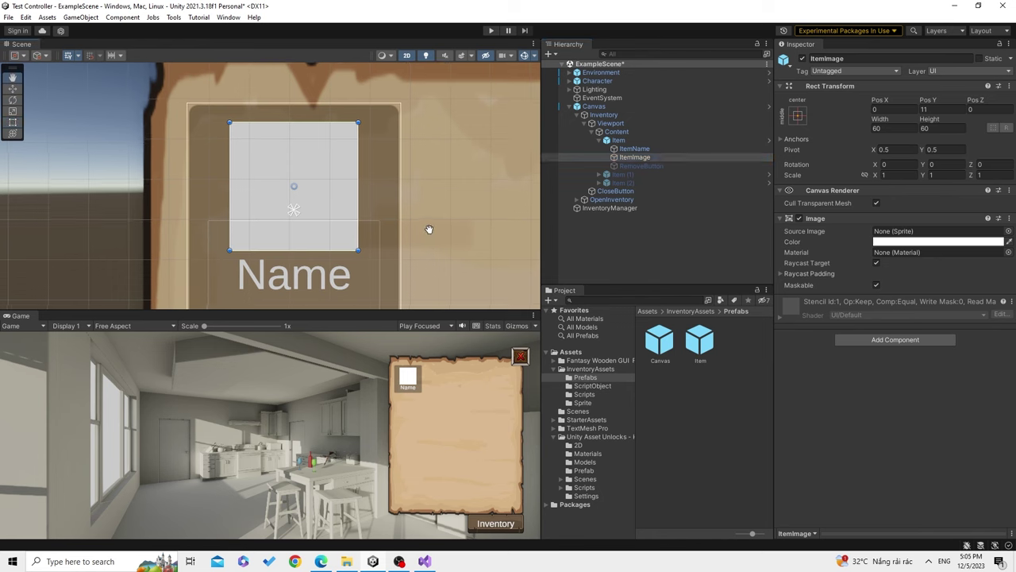
pyautogui.moveTo(429, 229); pyautogui.dragTo(421, 203, button='middle')
pyautogui.scroll(-1, 421, 203)
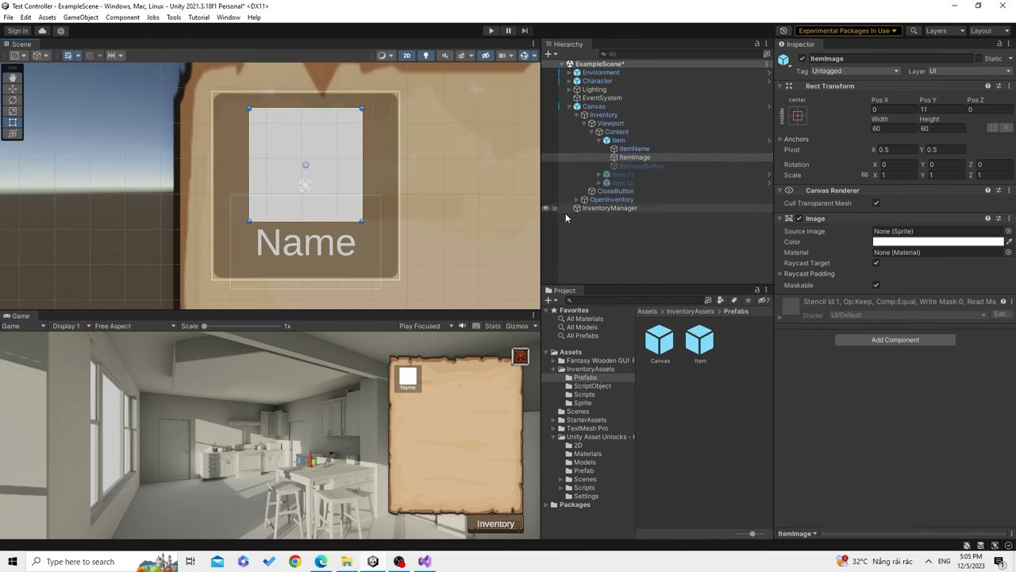
pyautogui.click(660, 243)
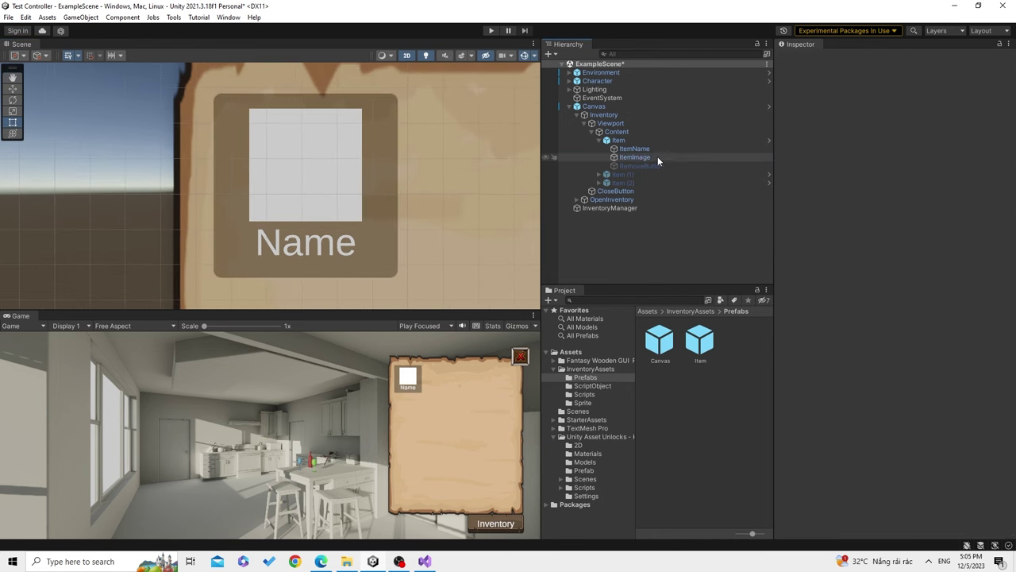
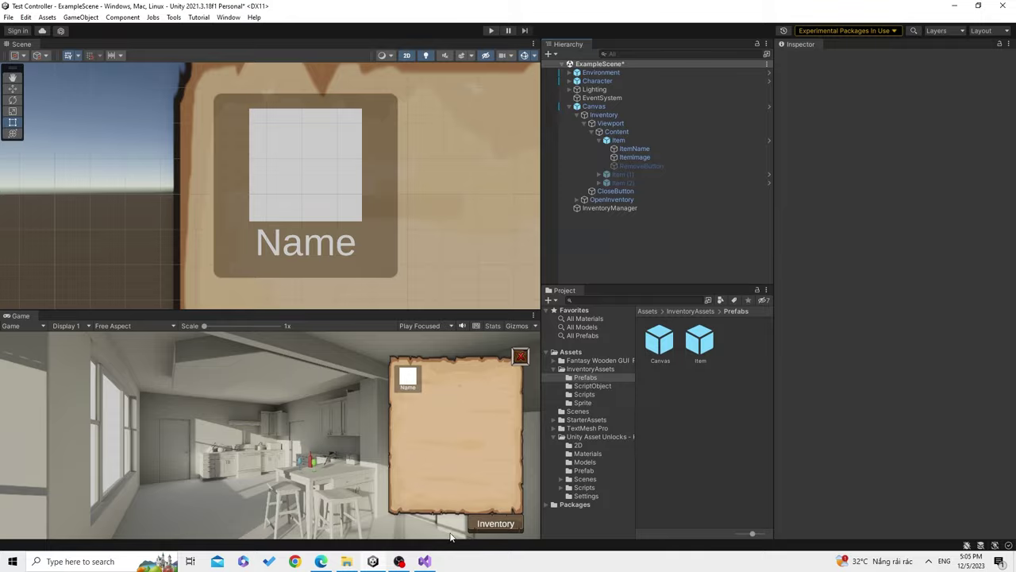
# Start a new line under Instantiate with var itemName = obj.transform, checking the slot's child names in Unity
pyautogui.click(425, 561)
pyautogui.click(754, 371)
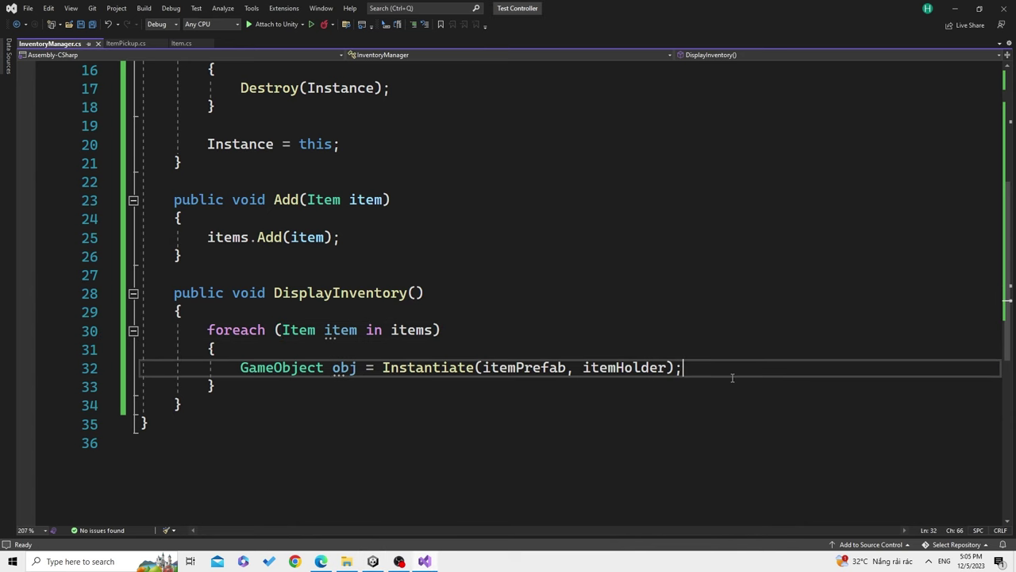
pyautogui.press('Return')
pyautogui.press('Return')
pyautogui.write('v')
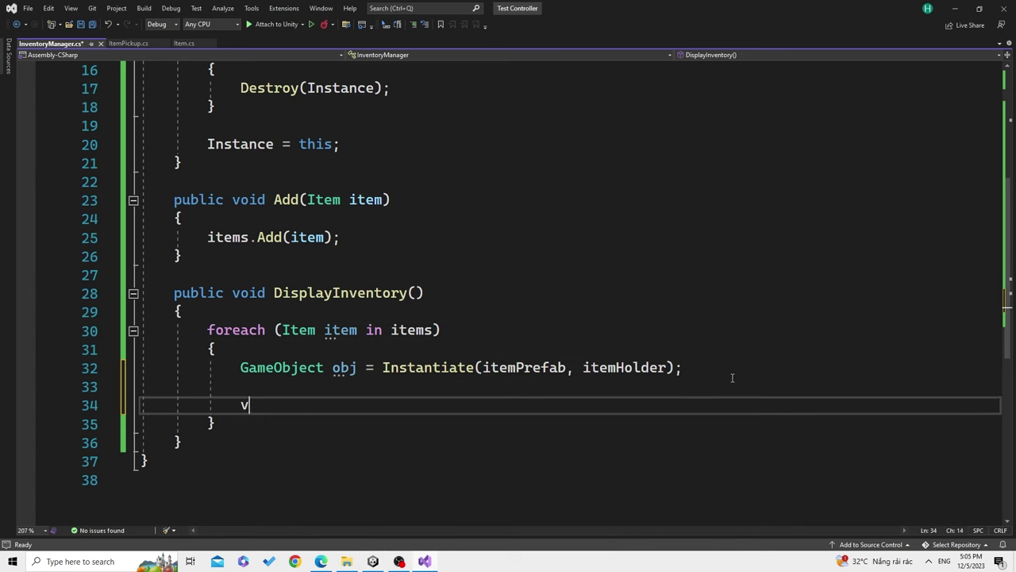
pyautogui.write('ar ')
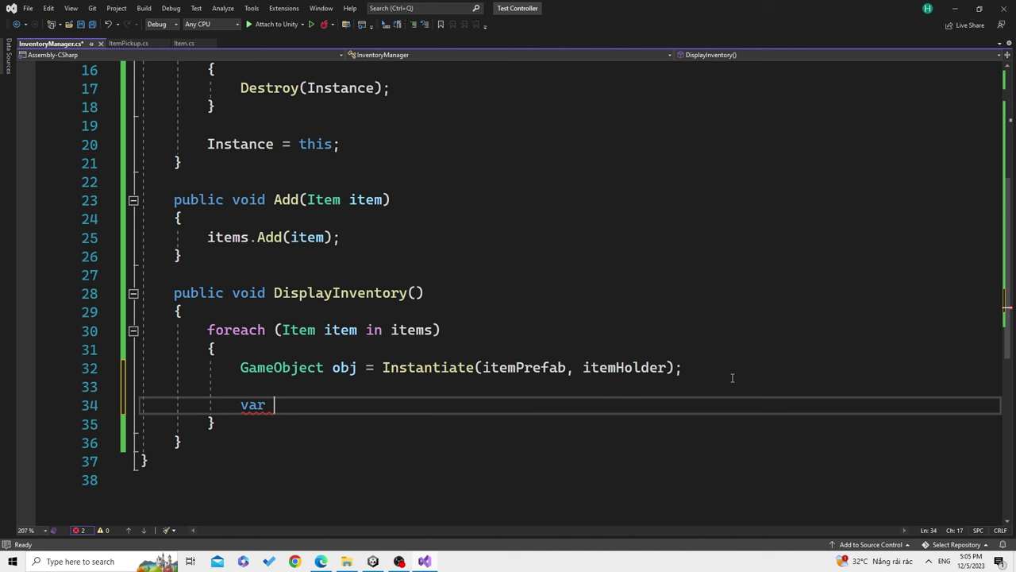
pyautogui.write('itemN')
pyautogui.write('ame = obj')
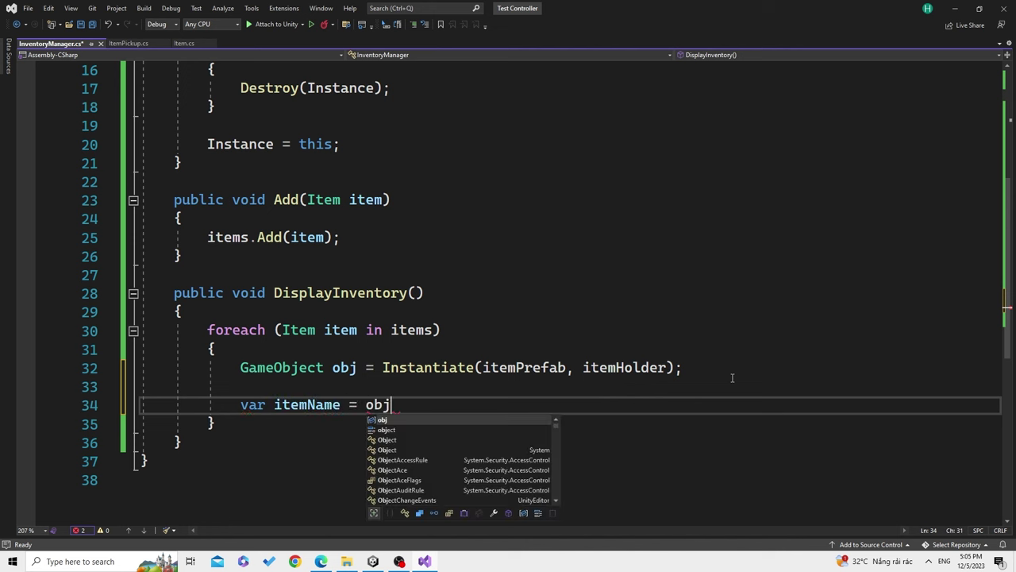
pyautogui.write('.t')
pyautogui.press('Tab')
pyautogui.write('.')
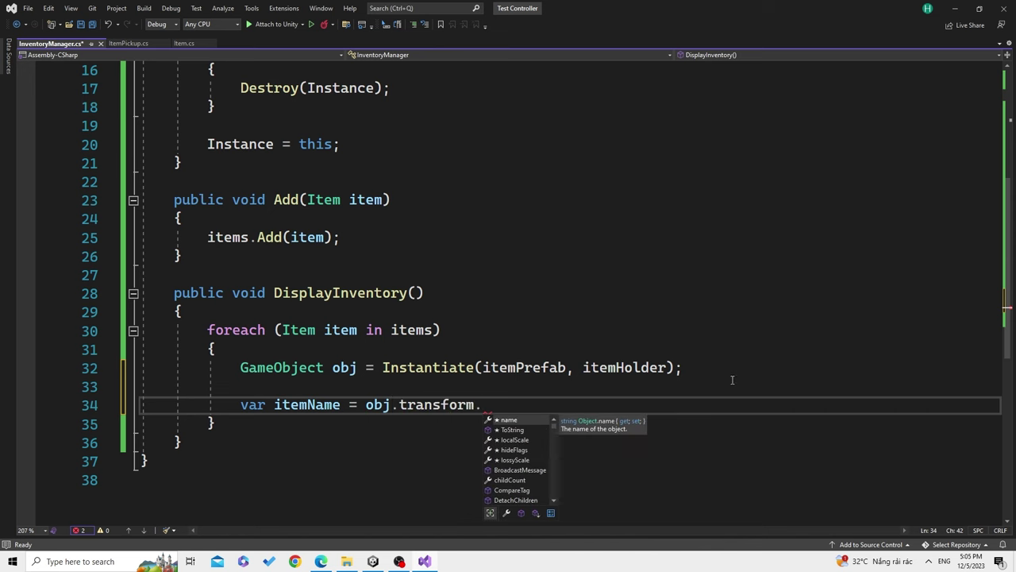
pyautogui.write('name')
pyautogui.hotkey('alt', 'Tab')
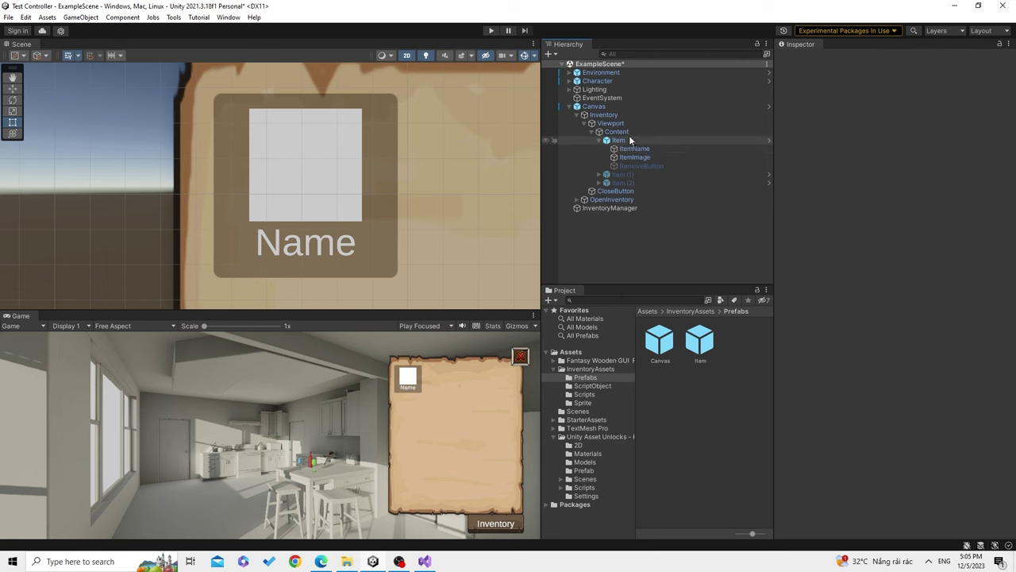
pyautogui.click(618, 140)
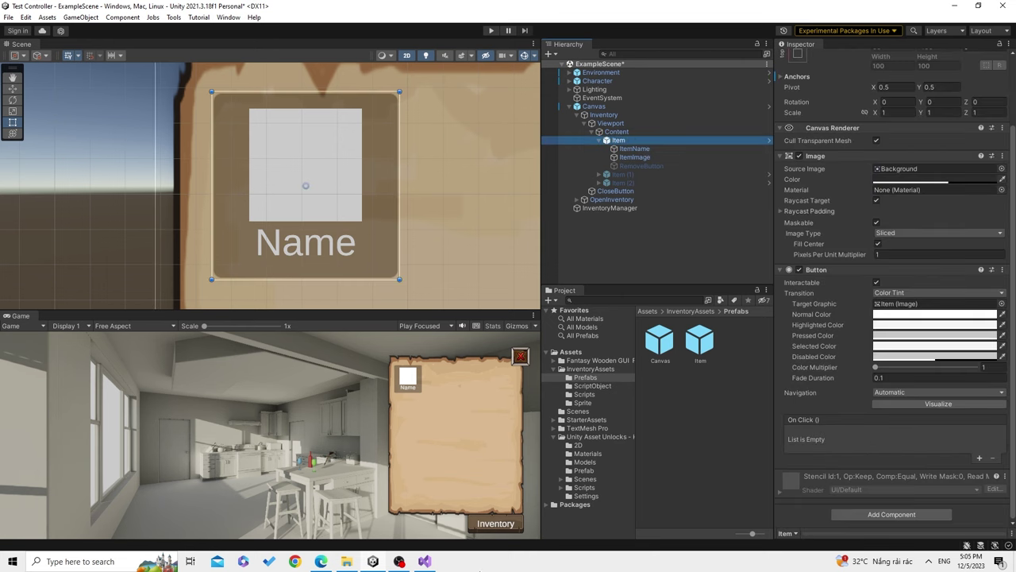
pyautogui.click(425, 562)
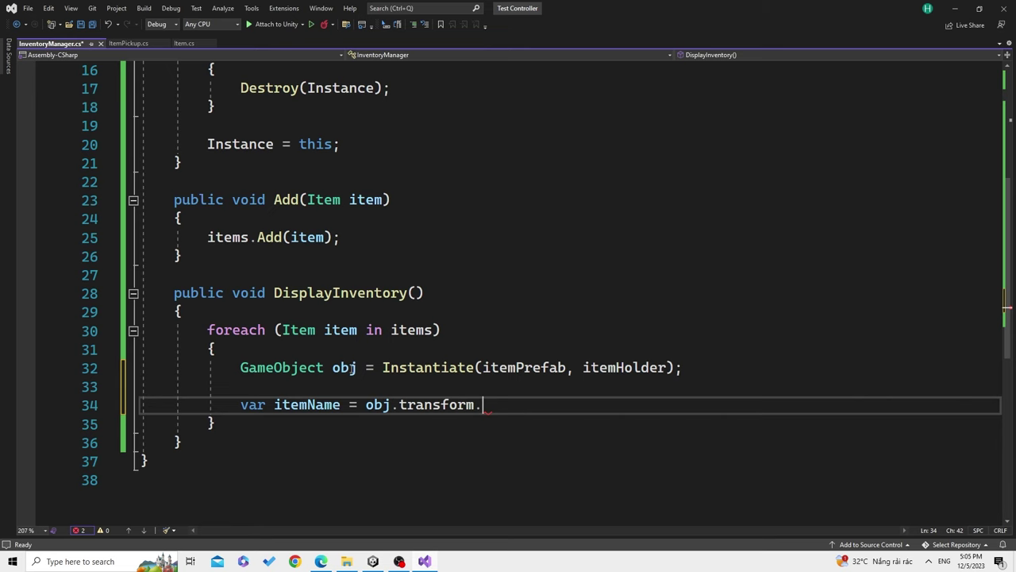
pyautogui.click(352, 368)
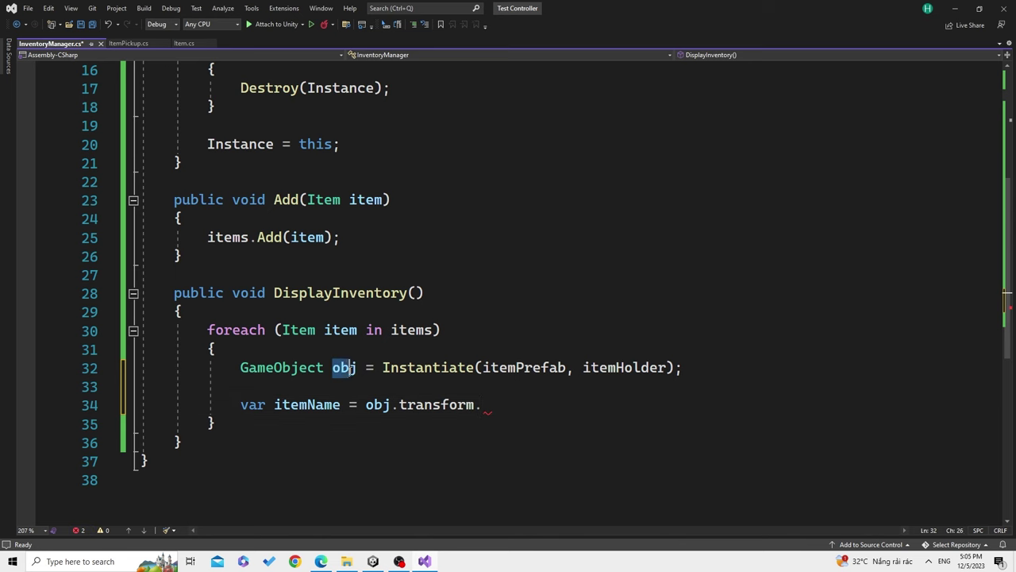
pyautogui.click(372, 562)
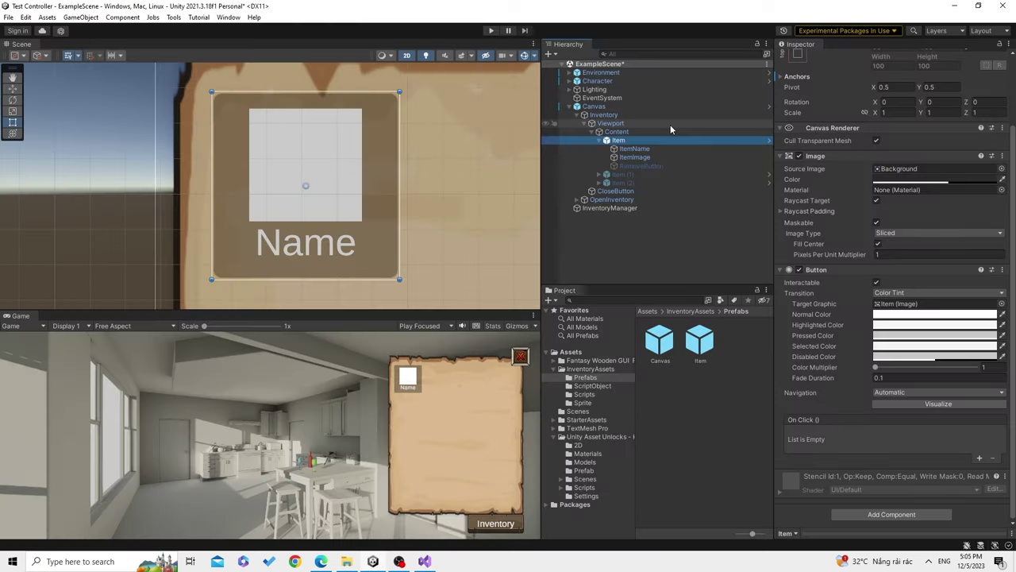
pyautogui.click(635, 149)
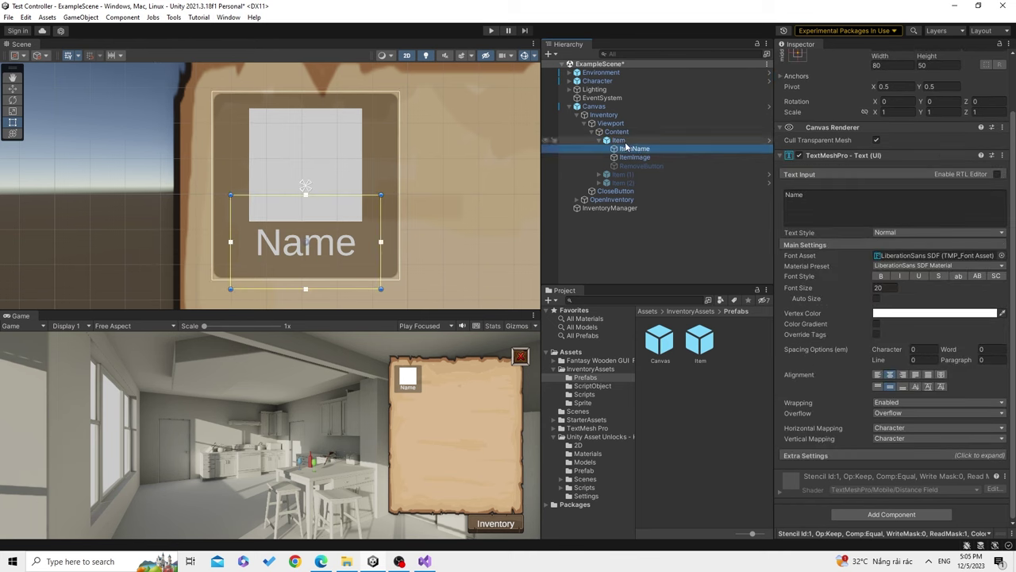
pyautogui.hotkey('alt', 'Tab')
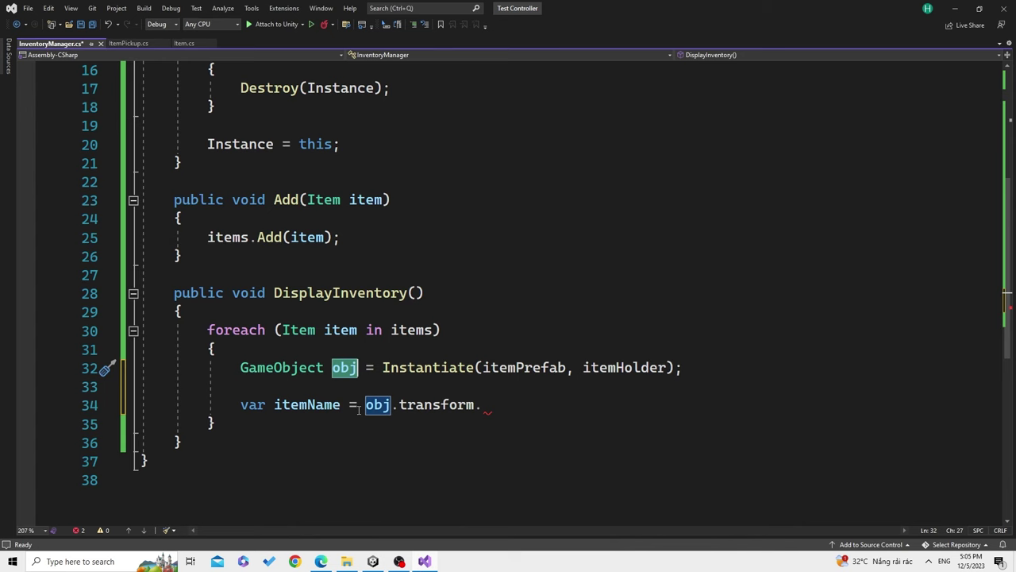
# Complete the line as obj.transform.FindChild("ItemName"), confirming the child's exact name in Unity
pyautogui.click(527, 403)
pyautogui.write('Find')
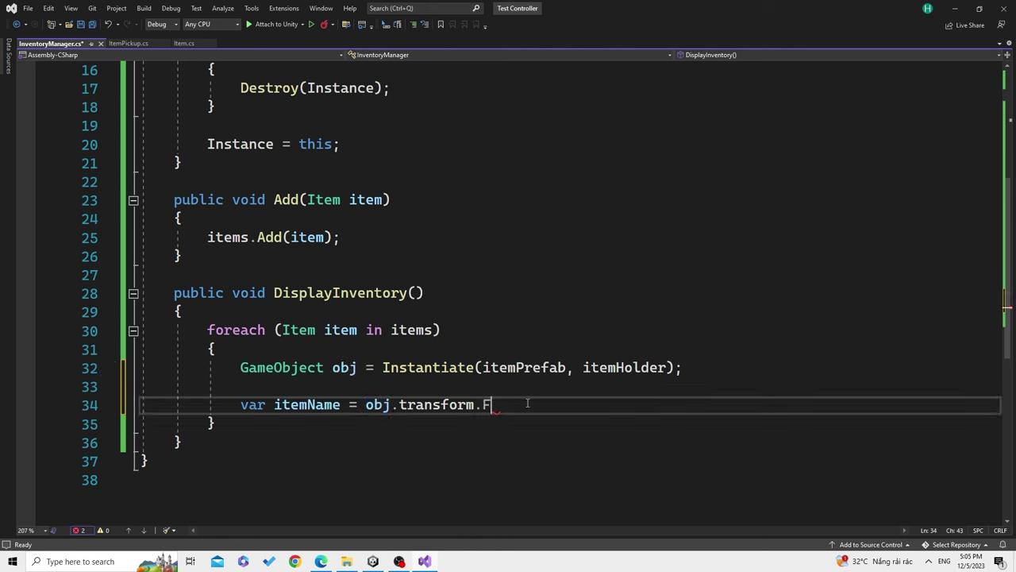
pyautogui.press('Tab')
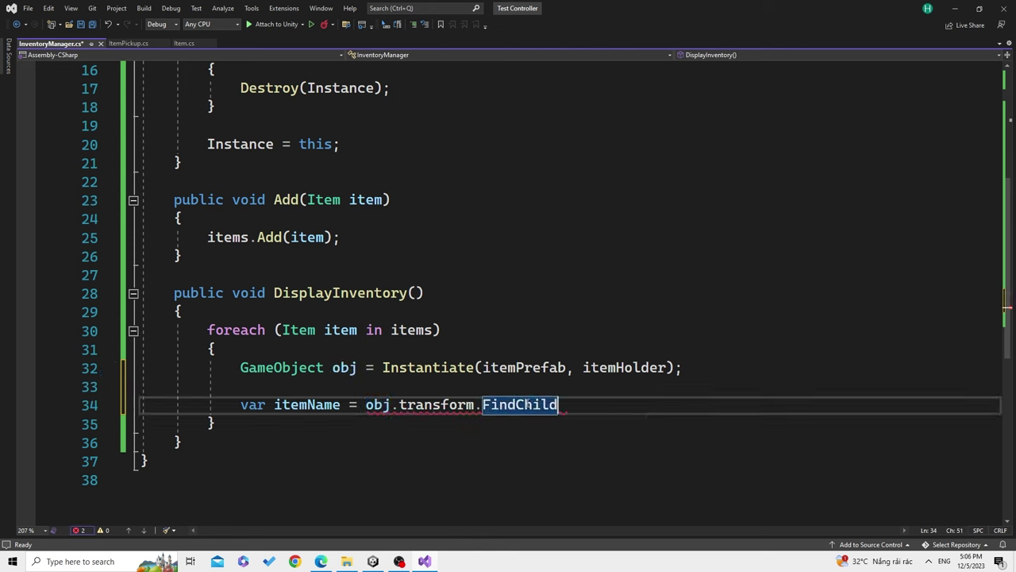
pyautogui.write('("')
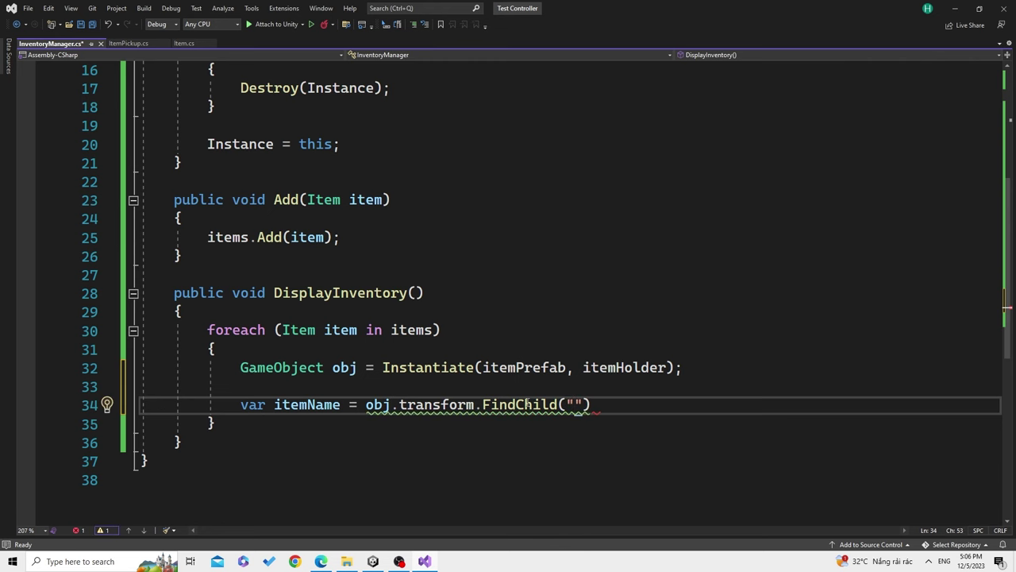
pyautogui.hotkey('alt', 'Tab')
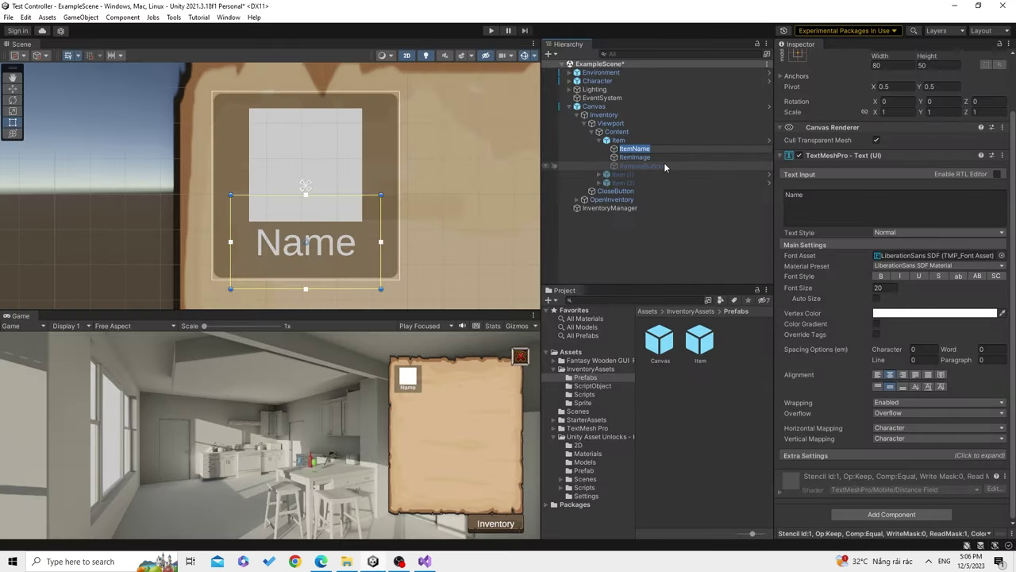
pyautogui.hotkey('alt', 'Tab')
pyautogui.write('ItemName')
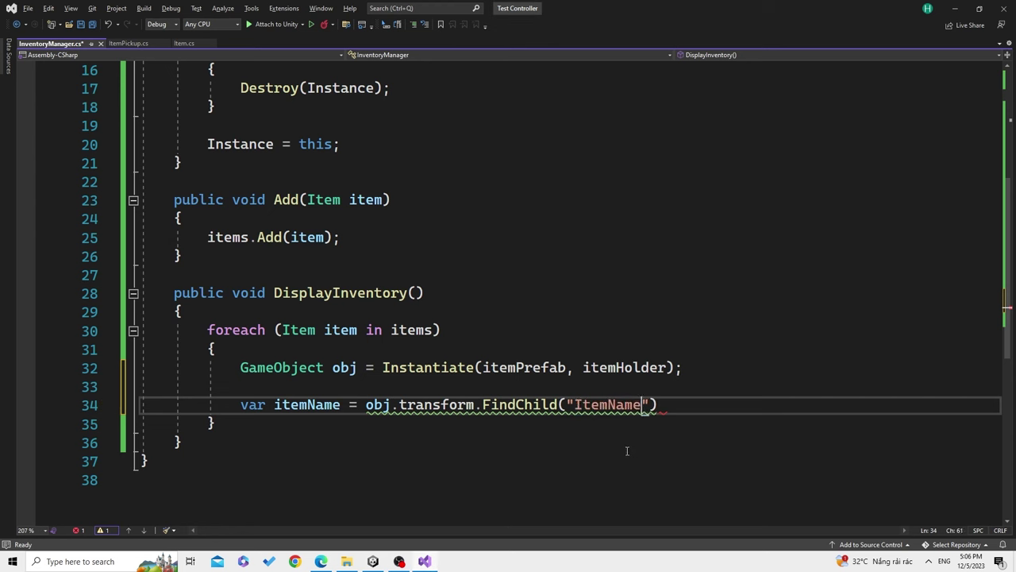
pyautogui.press('End')
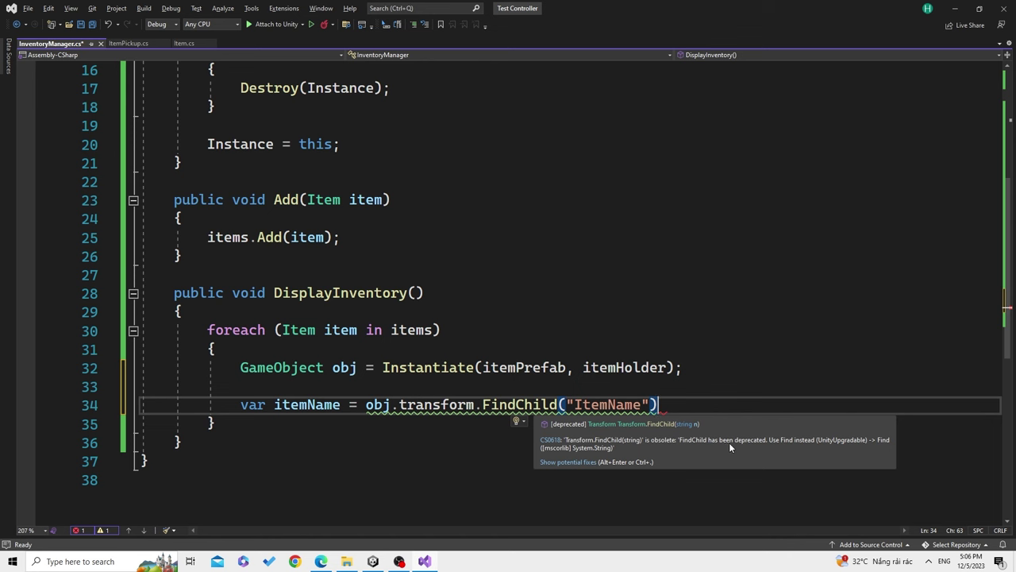
# Replace the deprecated FindChild call with Find("ItemName") and begin a Get call
pyautogui.moveTo(667, 405); pyautogui.dragTo(515, 395)
pyautogui.doubleClick(488, 405)
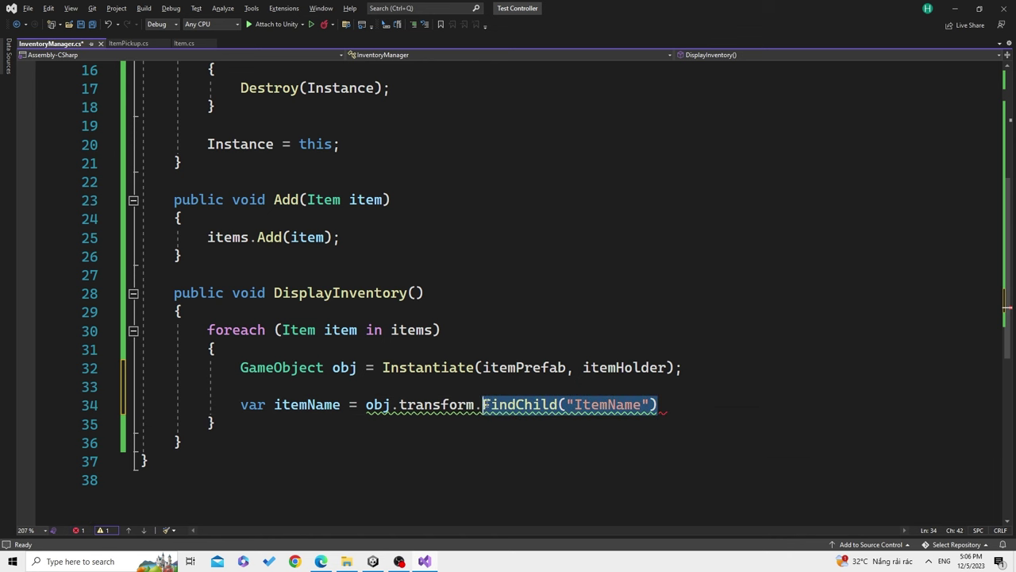
pyautogui.press('BackSpace')
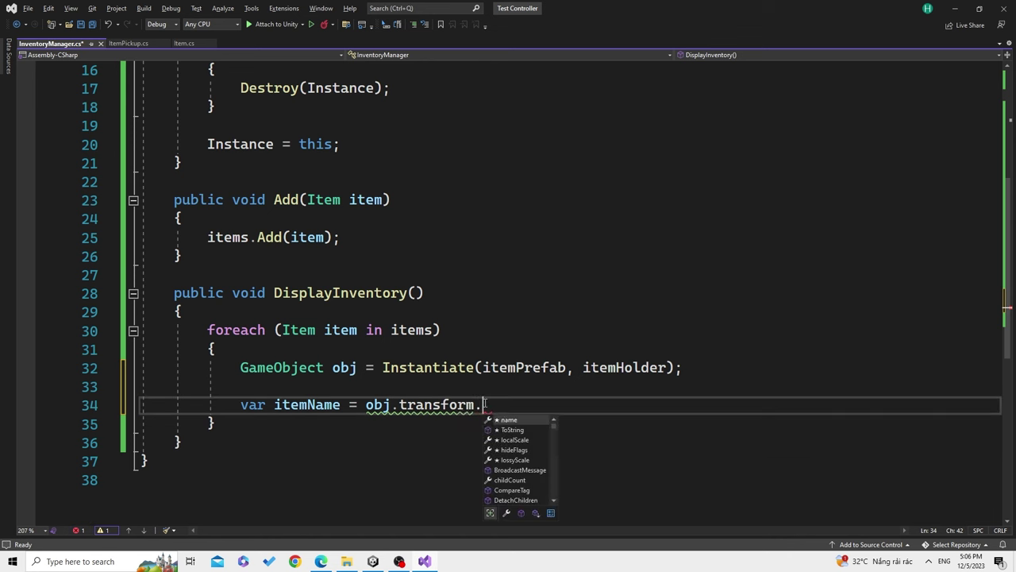
pyautogui.write('Find')
pyautogui.press('Escape')
pyautogui.write('(')
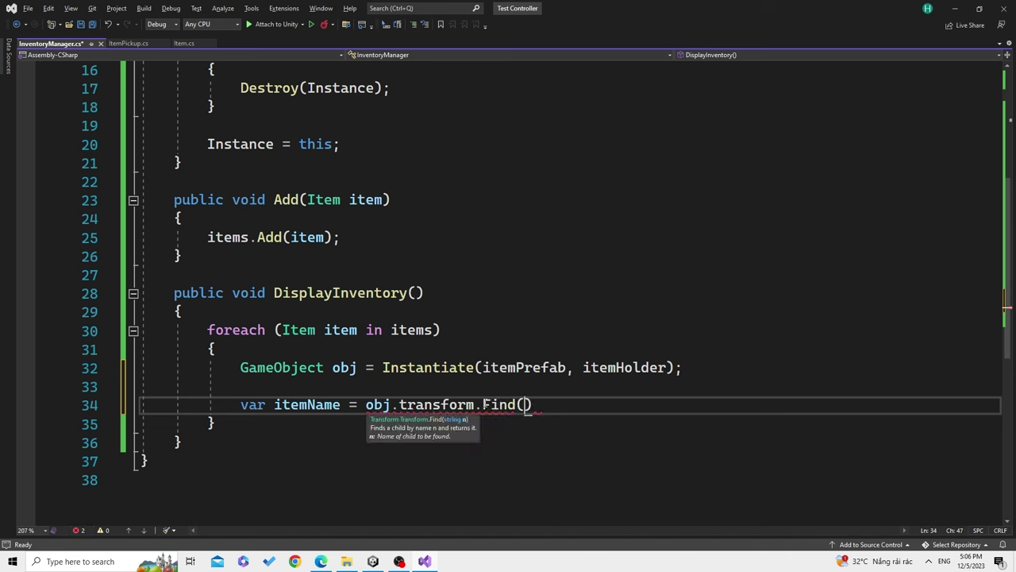
pyautogui.press('Escape')
pyautogui.write('"ItemName"')
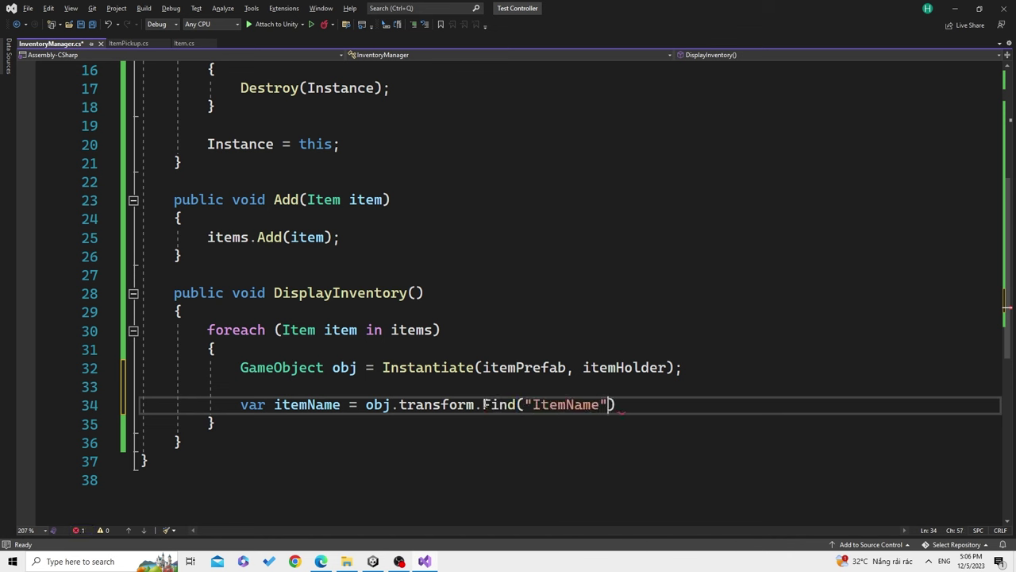
pyautogui.write(').')
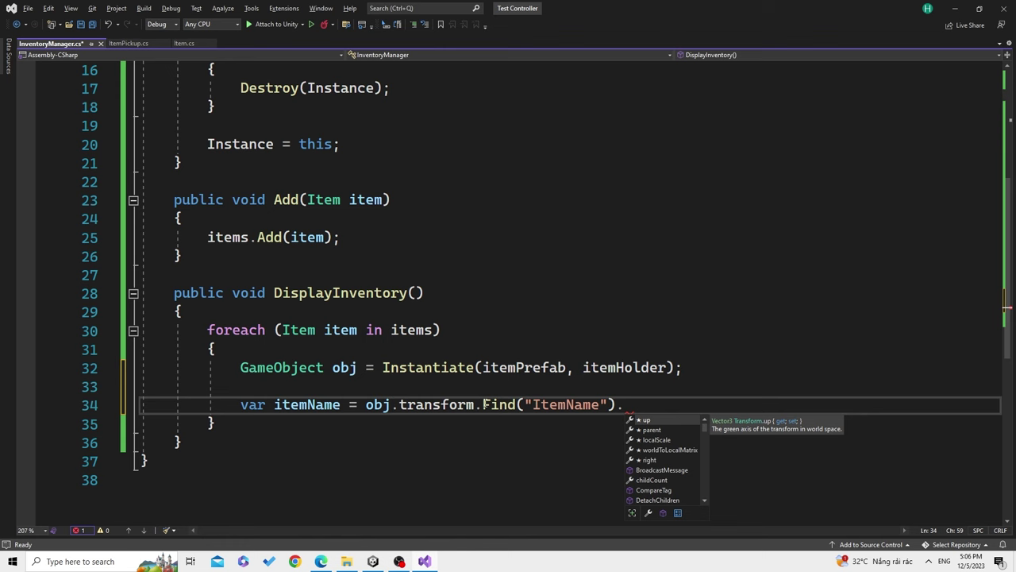
pyautogui.write('Get')
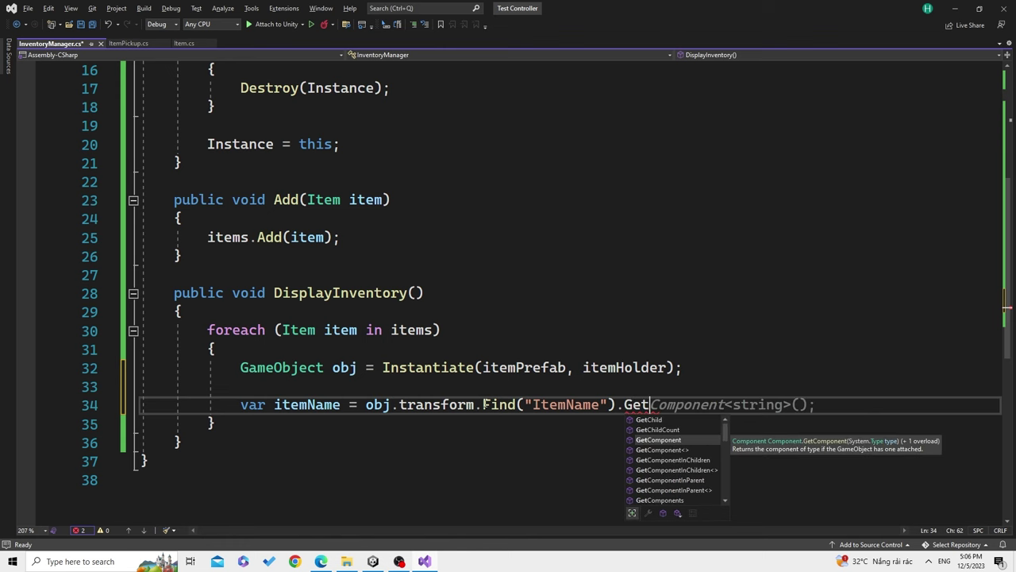
# Finish the itemName line with GetComponent<TextMeshProUGUI>();
pyautogui.click(399, 561)
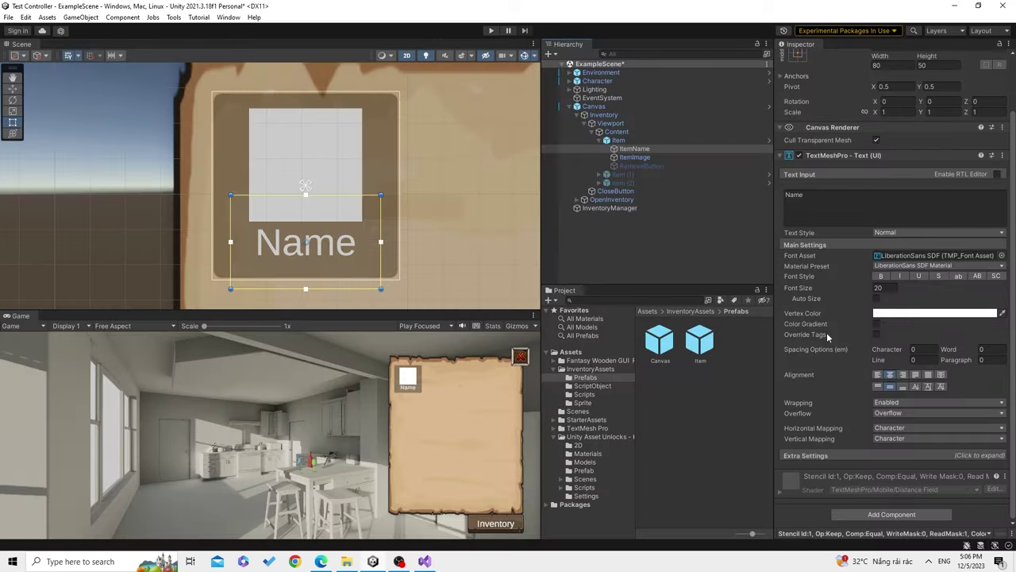
pyautogui.click(427, 563)
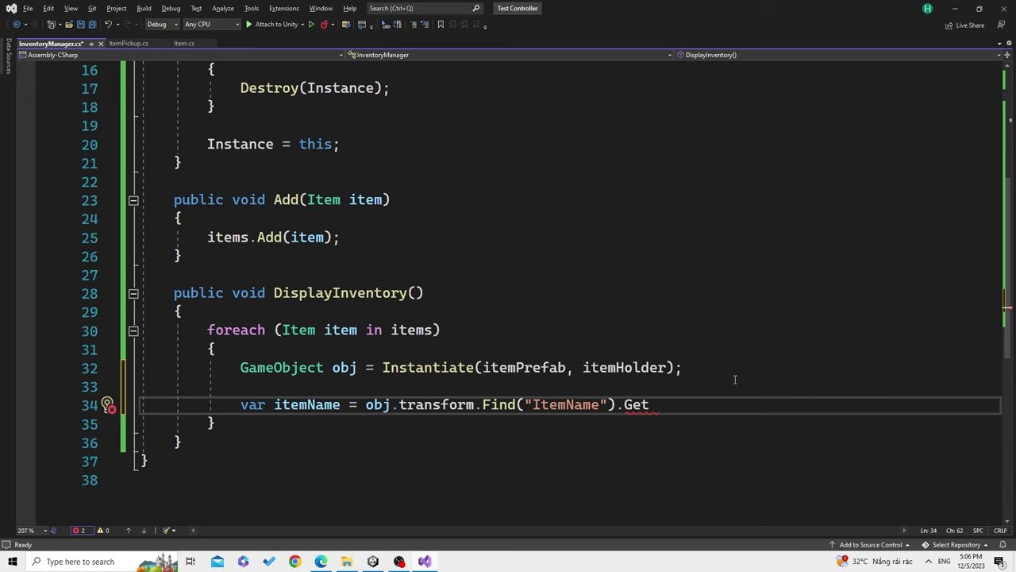
pyautogui.press('BackSpace')
pyautogui.press('BackSpace')
pyautogui.press('BackSpace')
pyautogui.write('Get')
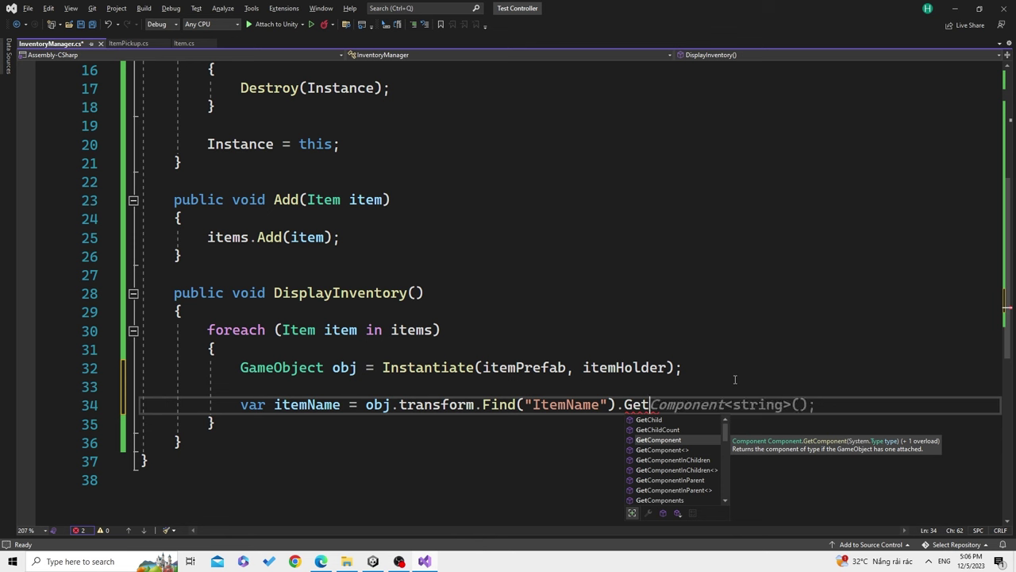
pyautogui.write('Te')
pyautogui.press('BackSpace')
pyautogui.press('BackSpace')
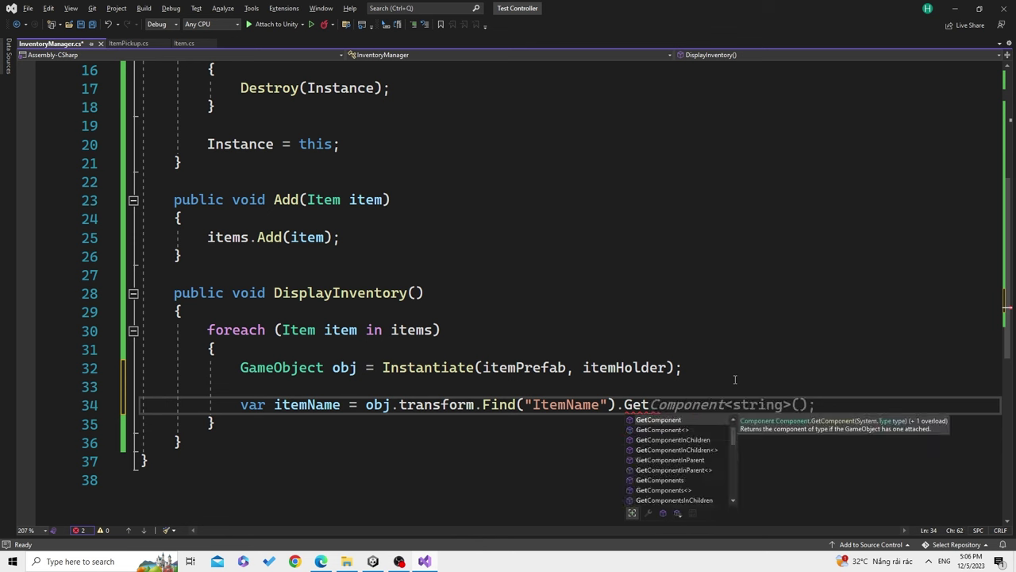
pyautogui.press('Tab')
pyautogui.write('>')
pyautogui.write('<')
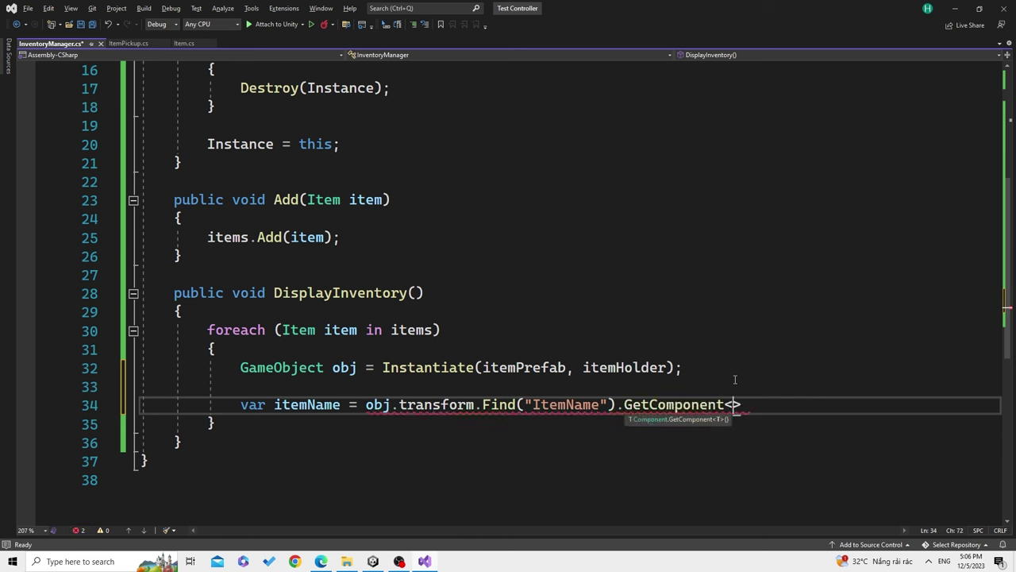
pyautogui.write('textme')
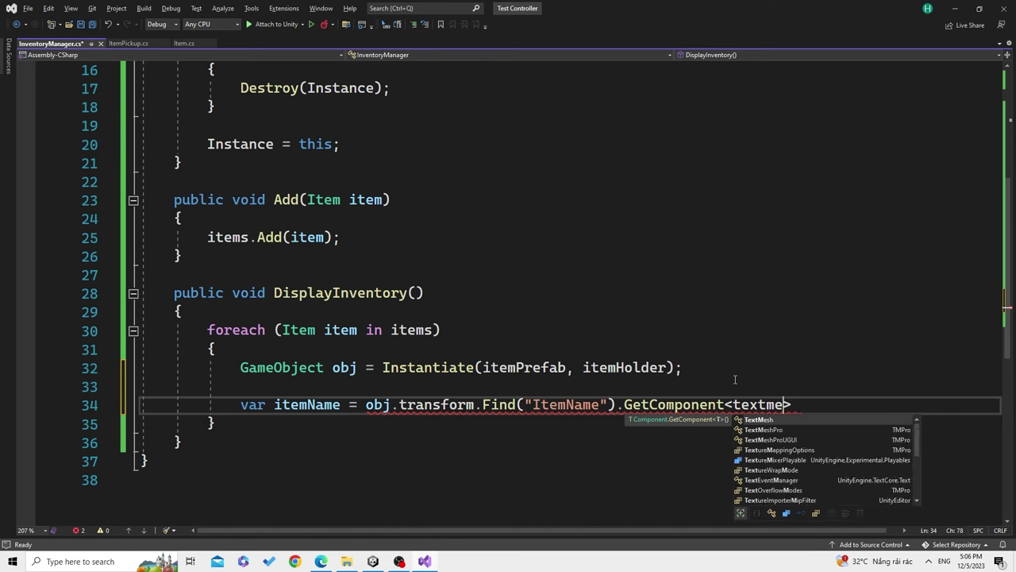
pyautogui.press('Tab')
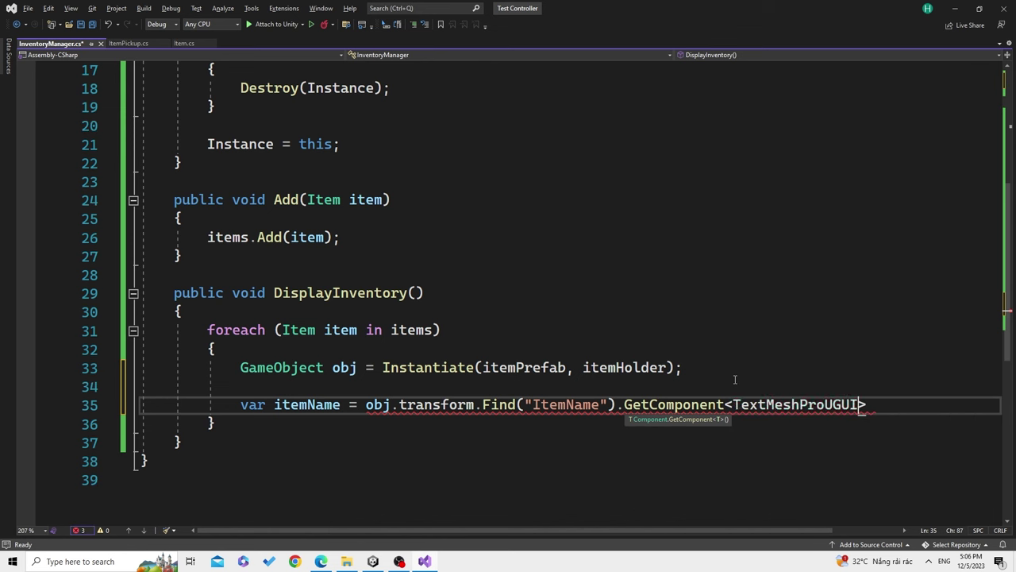
pyautogui.write('>();')
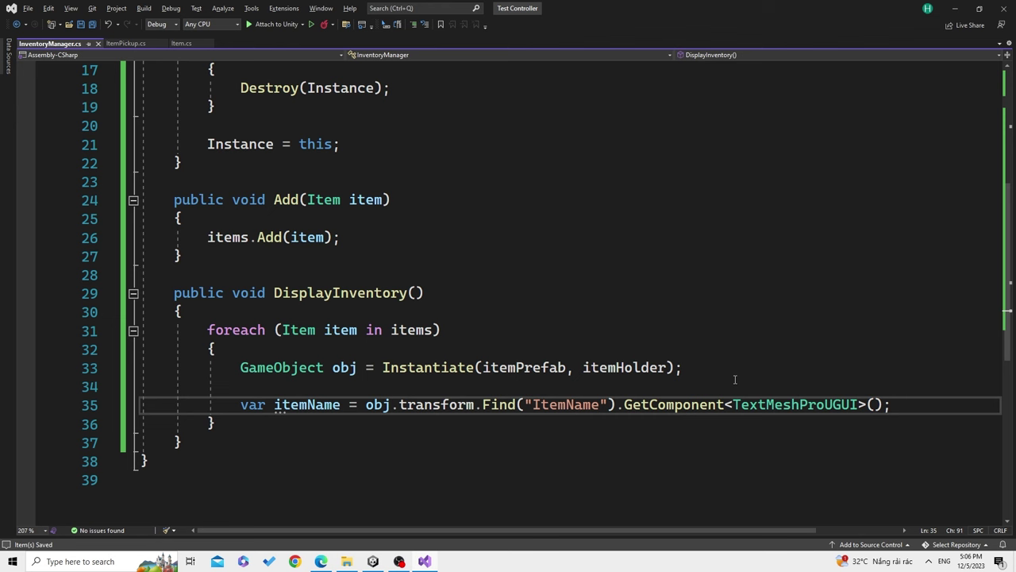
# Add var itemImage = obj.transform.Find("ItemImage") below the itemName line, checking the child name in Unity
pyautogui.press('Return')
pyautogui.write('var i')
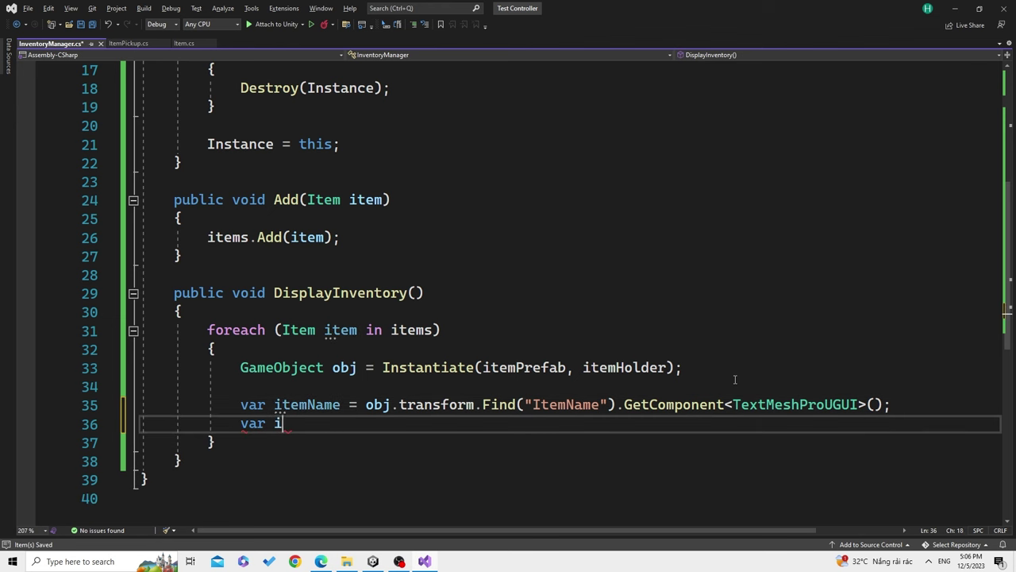
pyautogui.write('temI')
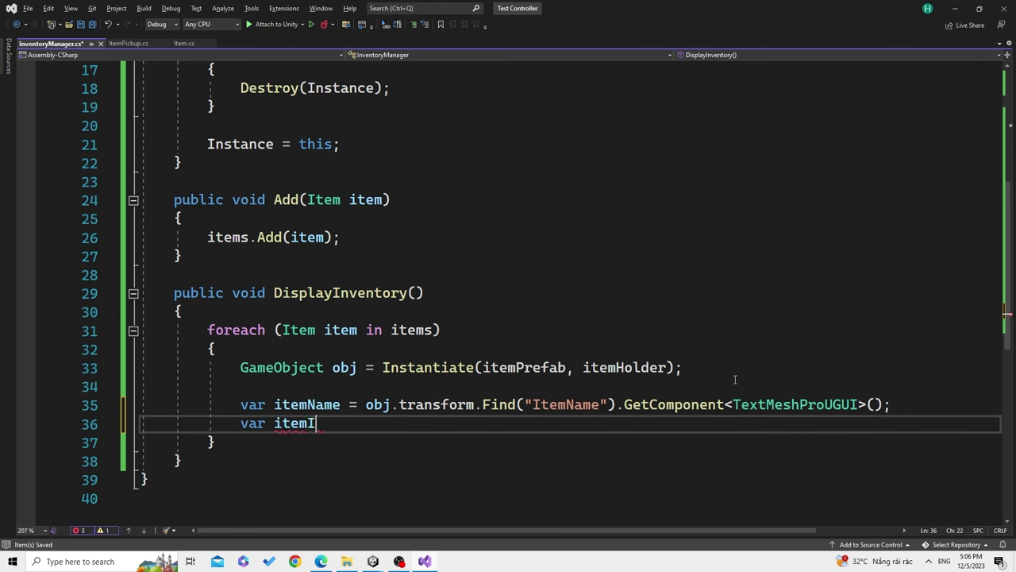
pyautogui.write('mage = obj')
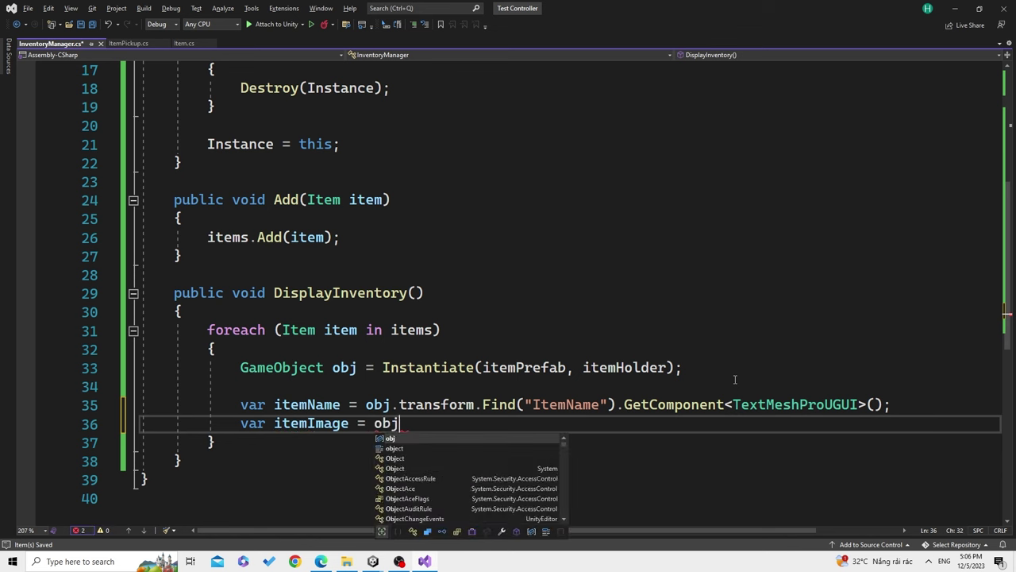
pyautogui.write('.transform.')
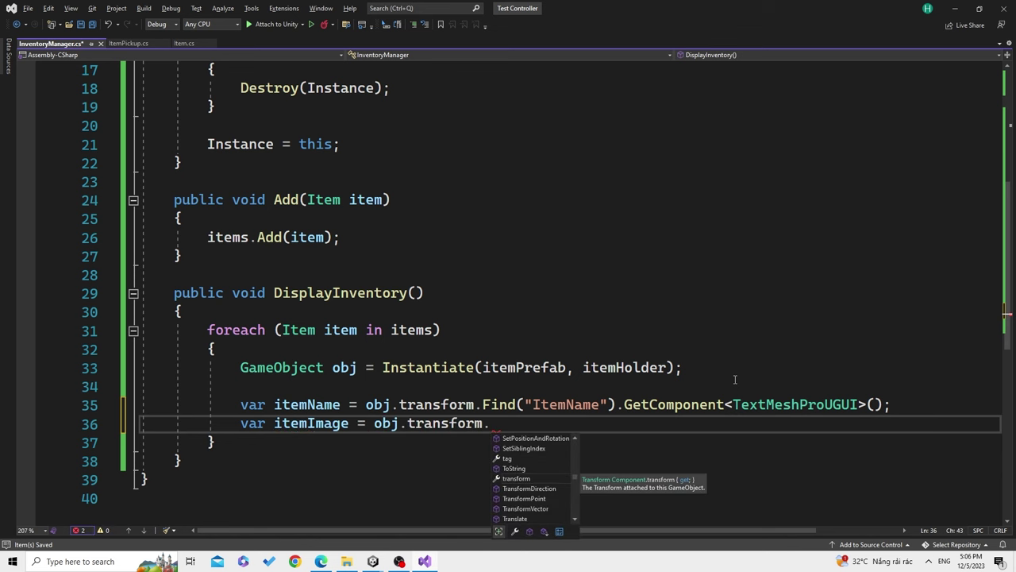
pyautogui.moveTo(615, 404)
pyautogui.mouseDown()
pyautogui.moveTo(367, 404)
pyautogui.moveTo(490, 423)
pyautogui.mouseUp()
pyautogui.hotkey('ctrl', 'c')
pyautogui.hotkey('ctrl', 'v')
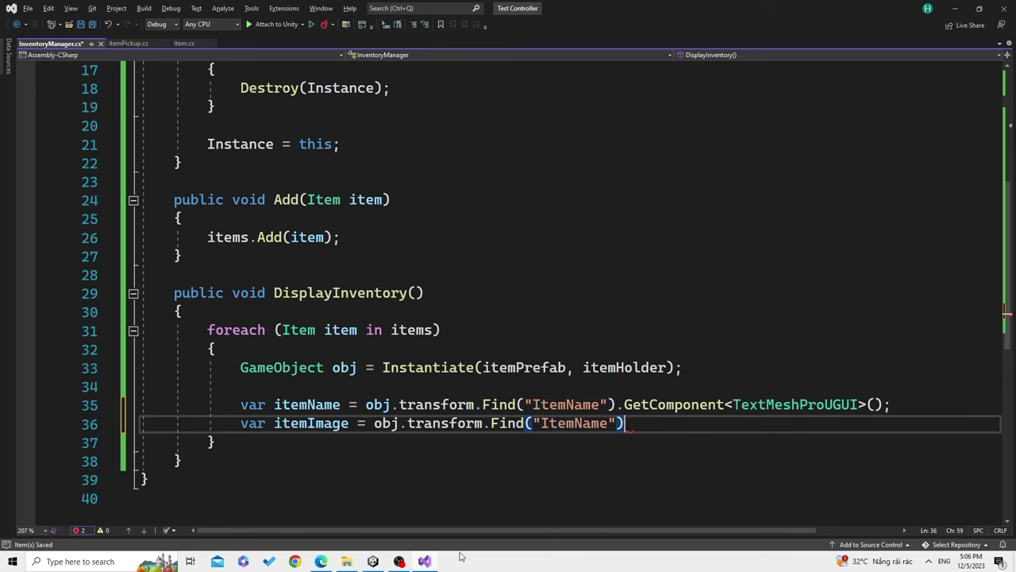
pyautogui.click(389, 561)
pyautogui.click(634, 157)
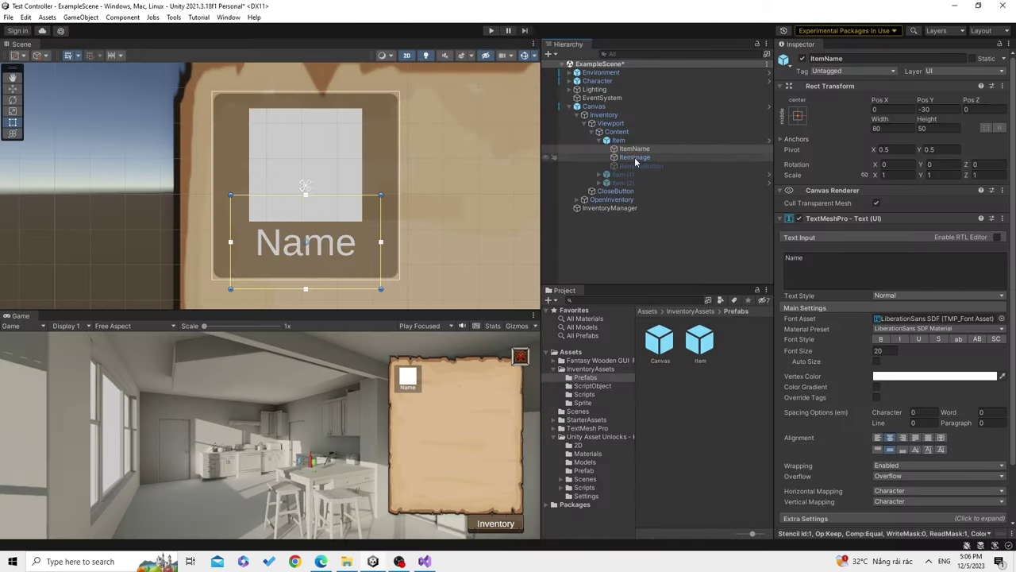
pyautogui.click(425, 561)
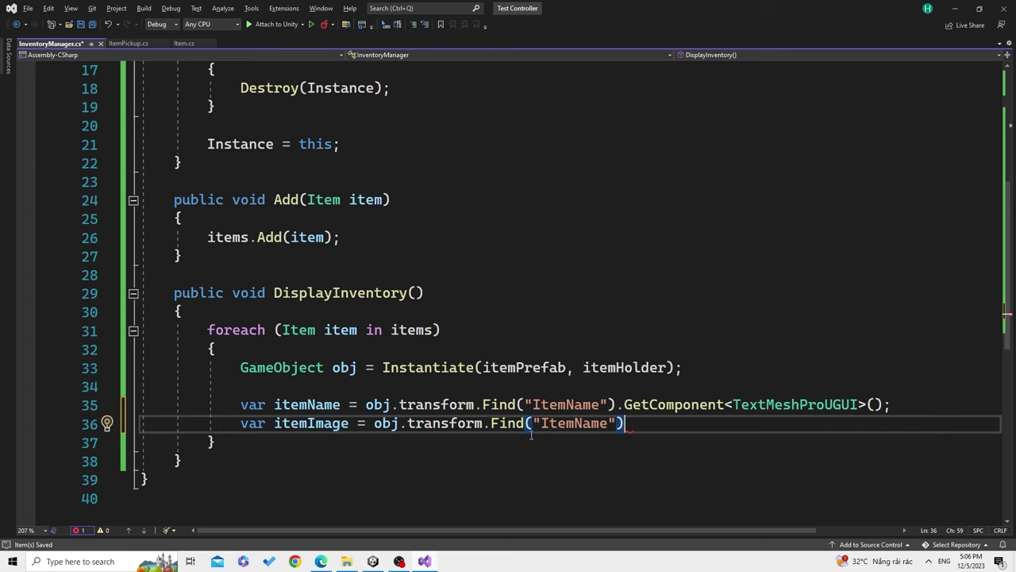
pyautogui.doubleClick(565, 424)
pyautogui.hotkey('ctrl', 'v')
pyautogui.click(682, 425)
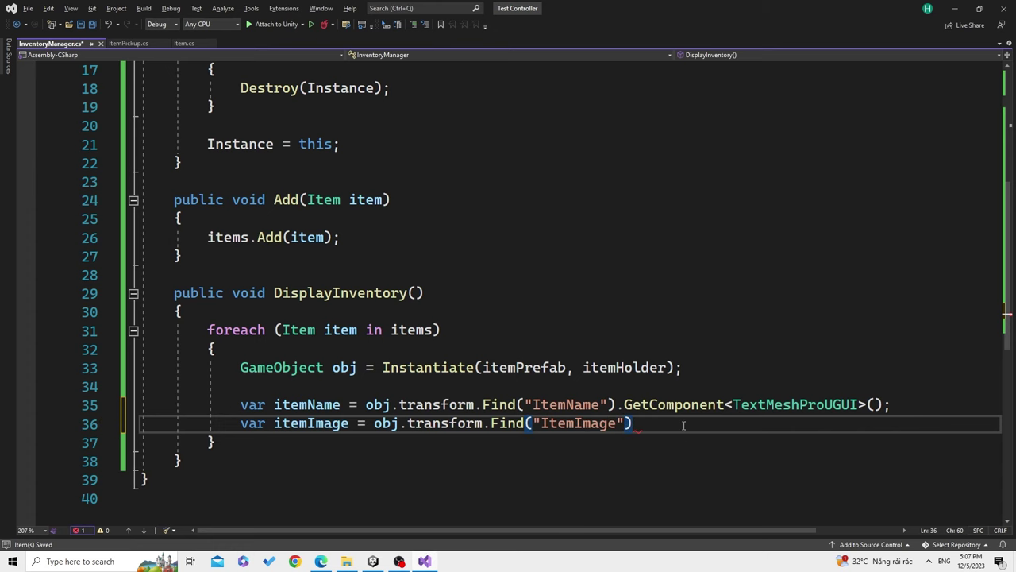
# Append GetComponent<Image>(); to the itemImage line, choosing the UnityEngine.UI Image type
pyautogui.write('.get')
pyautogui.press('Tab')
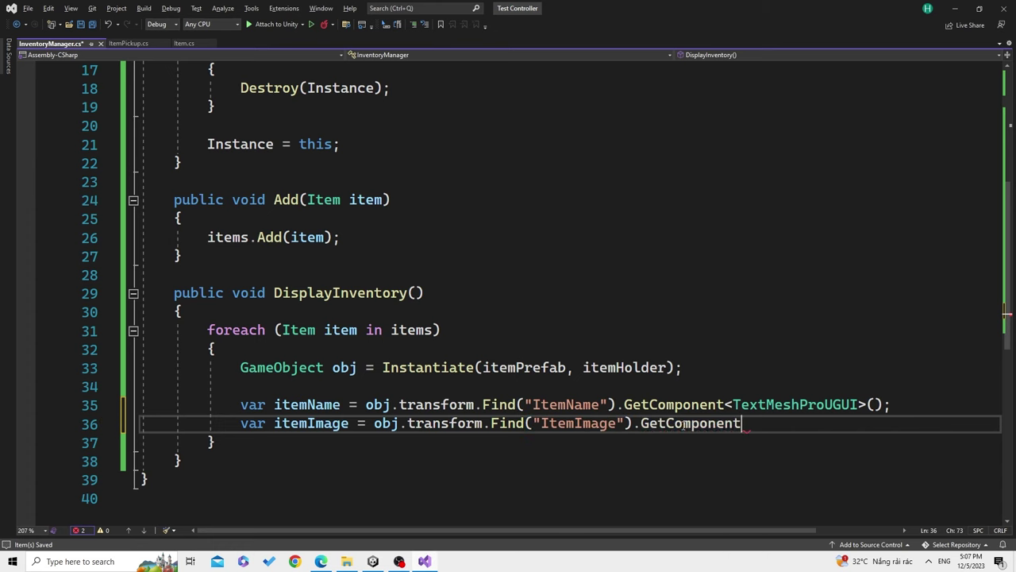
pyautogui.write('<Ima')
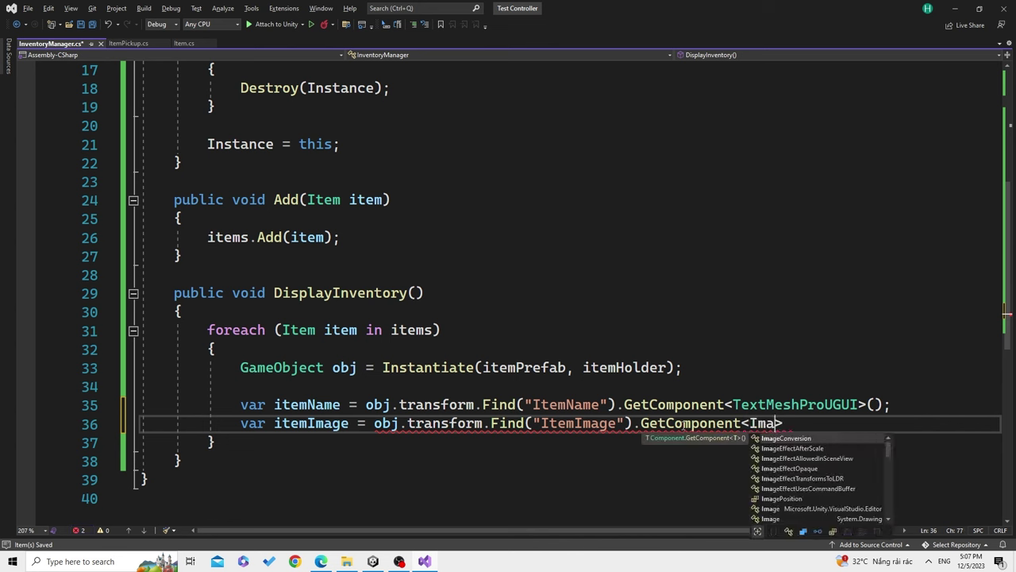
pyautogui.write('ge')
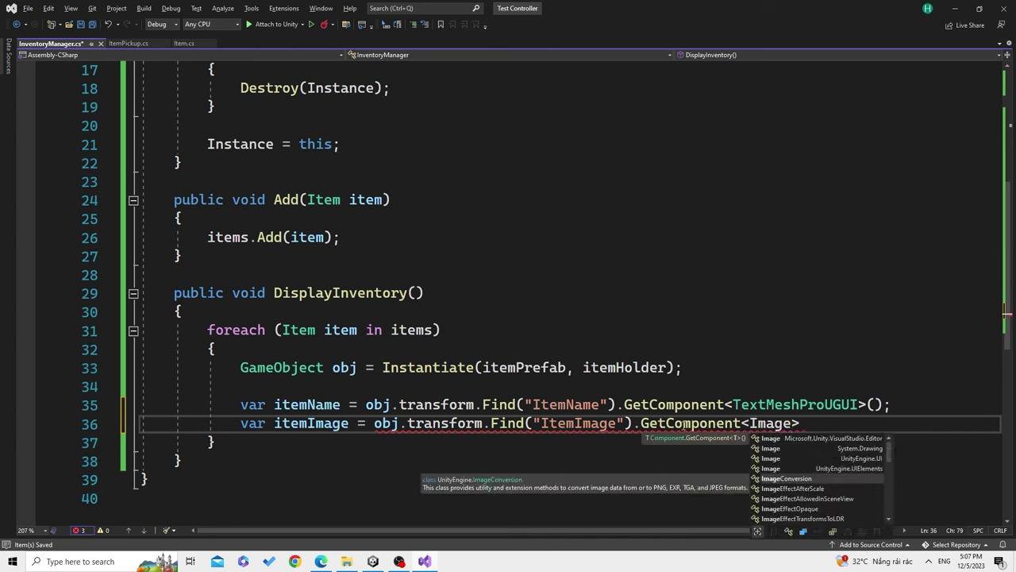
pyautogui.press('Up')
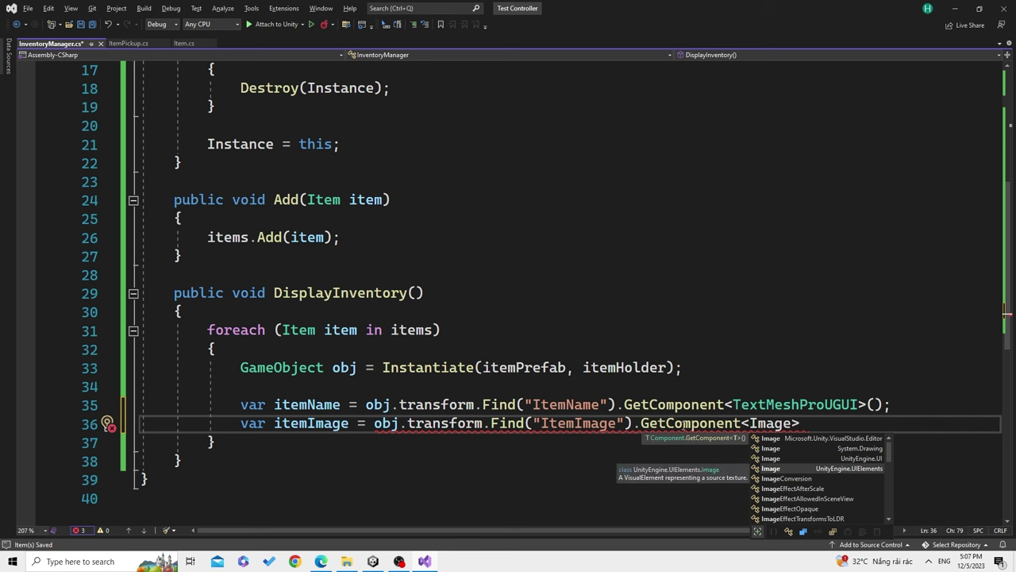
pyautogui.press('Up')
pyautogui.press('Down')
pyautogui.press('Up')
pyautogui.press('Up')
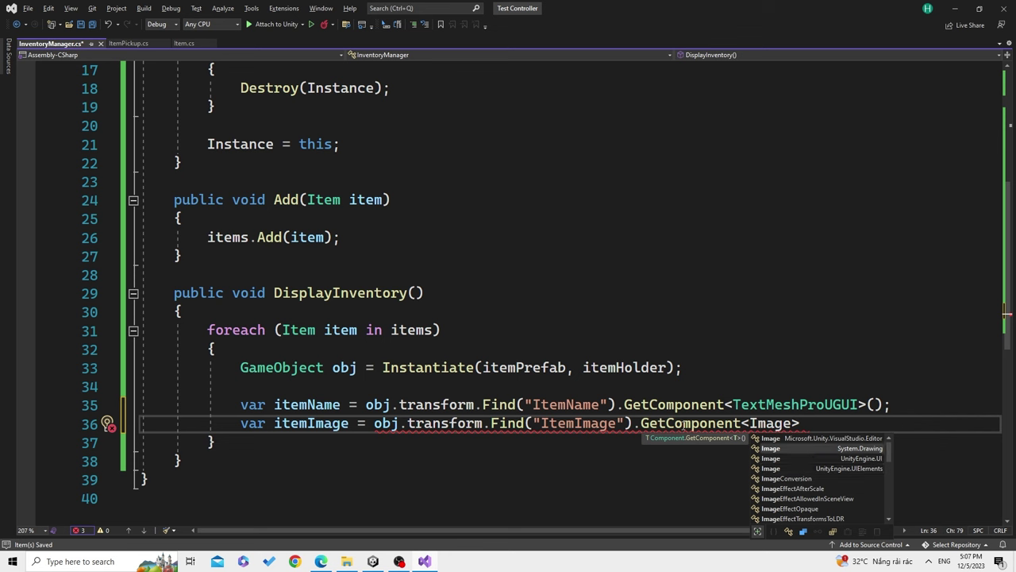
pyautogui.press('Down')
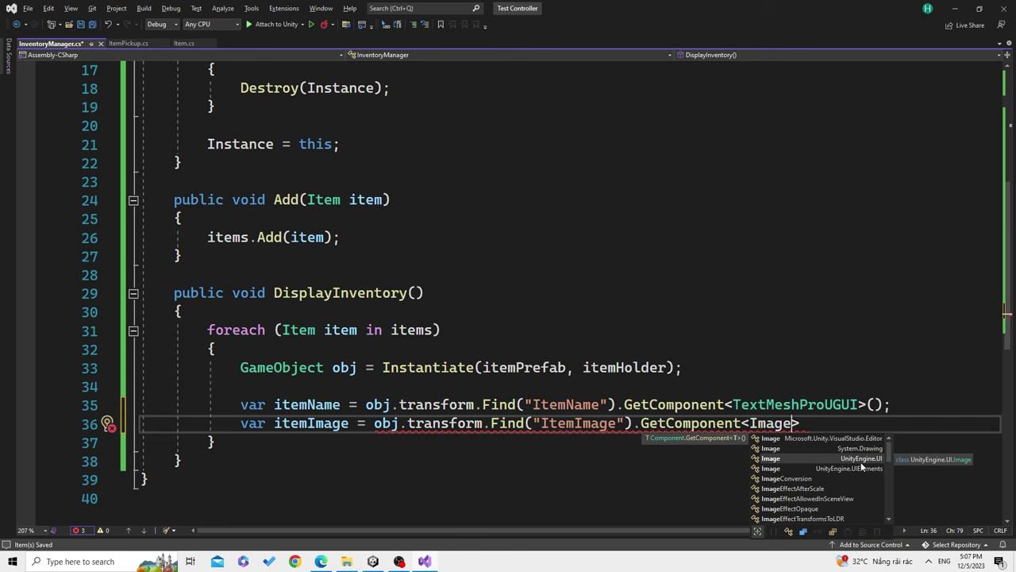
pyautogui.write('>')
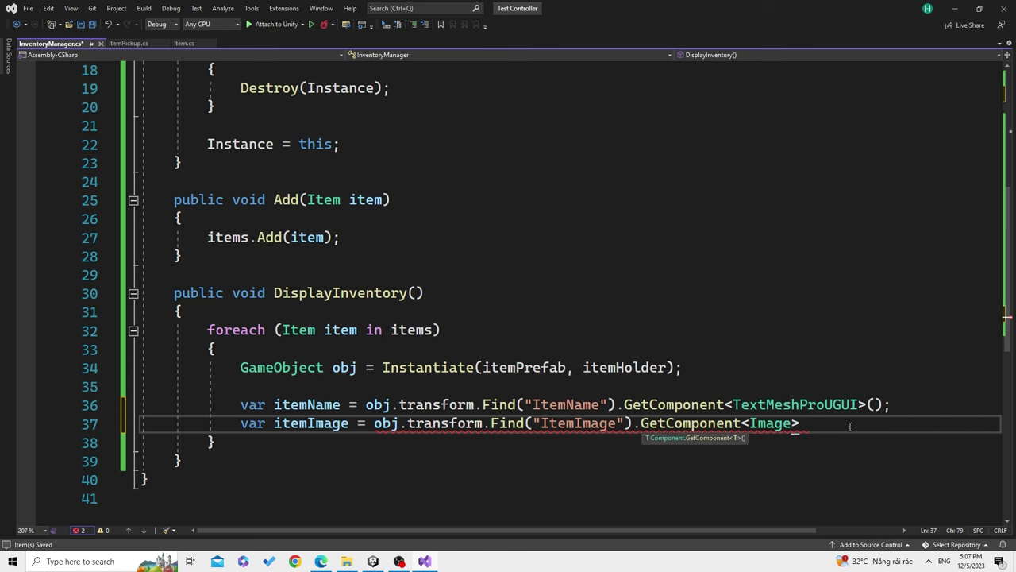
pyautogui.write('();')
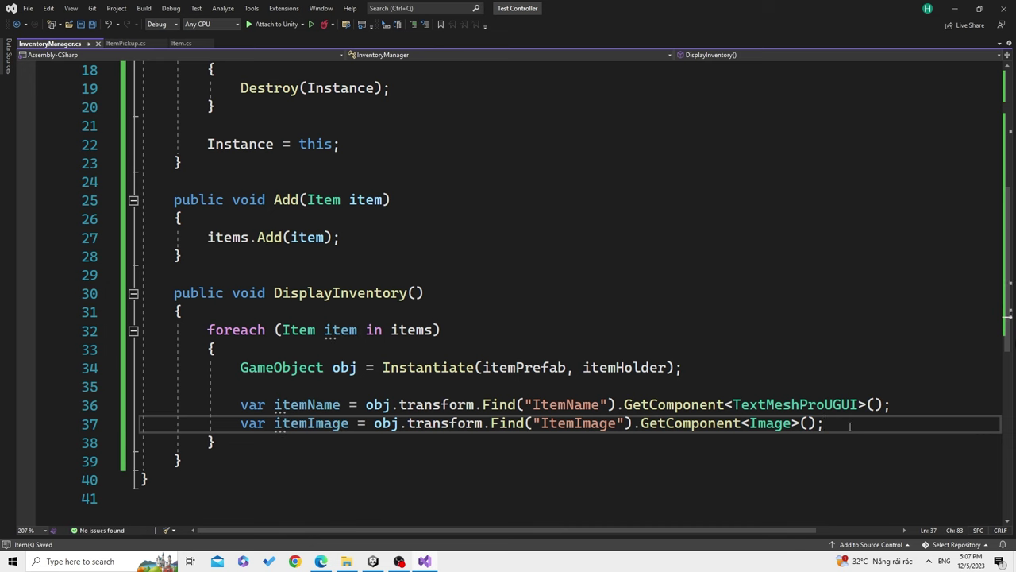
# Confirm the using UnityEngine.UI directive was added at the top of the file
pyautogui.scroll(3, 1009, 326)
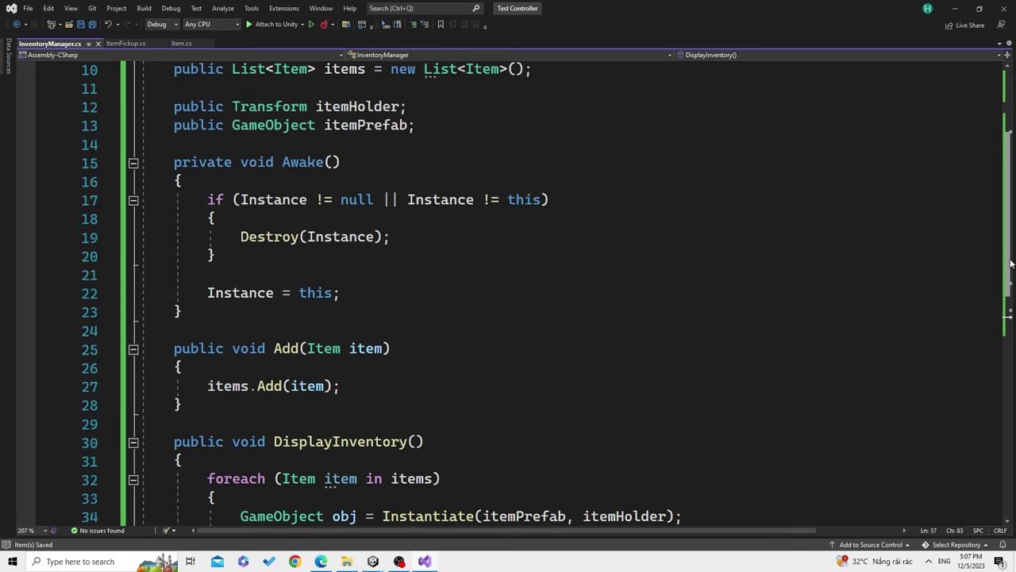
pyautogui.scroll(3, 1007, 316)
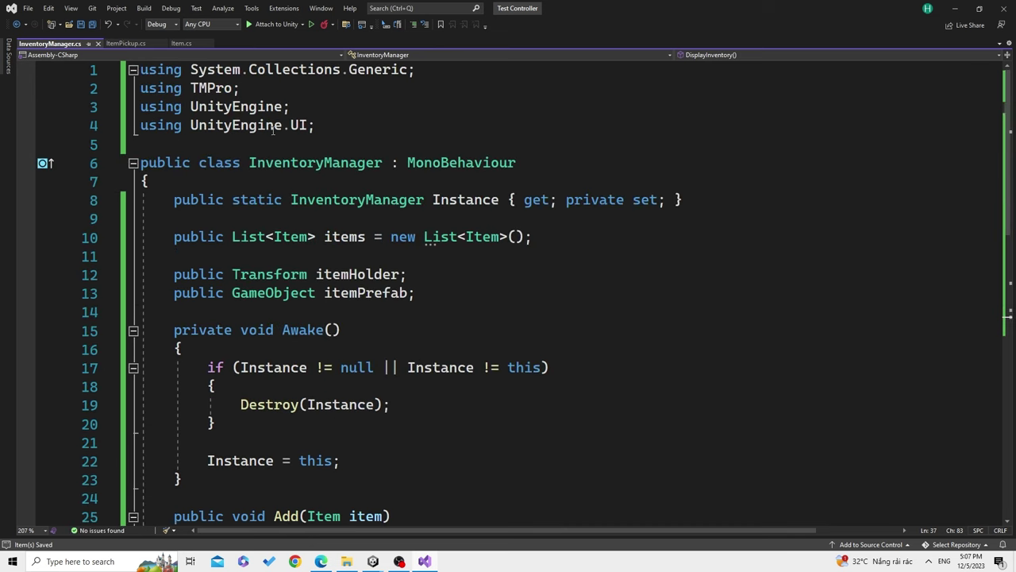
pyautogui.moveTo(315, 125); pyautogui.dragTo(142, 125)
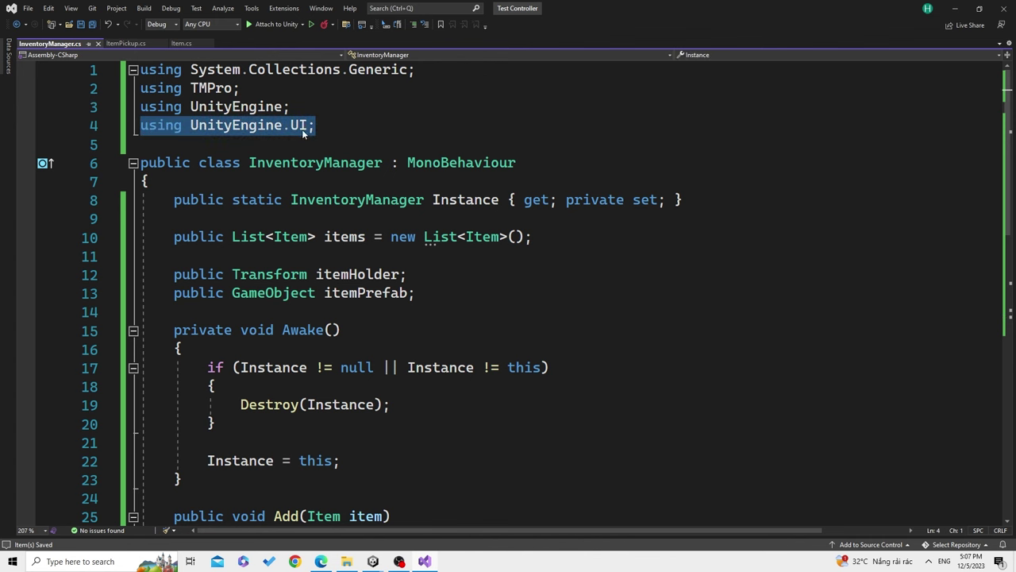
pyautogui.scroll(-3, 765, 352)
pyautogui.scroll(-2, 774, 350)
pyautogui.scroll(-5, 818, 262)
pyautogui.click(851, 182)
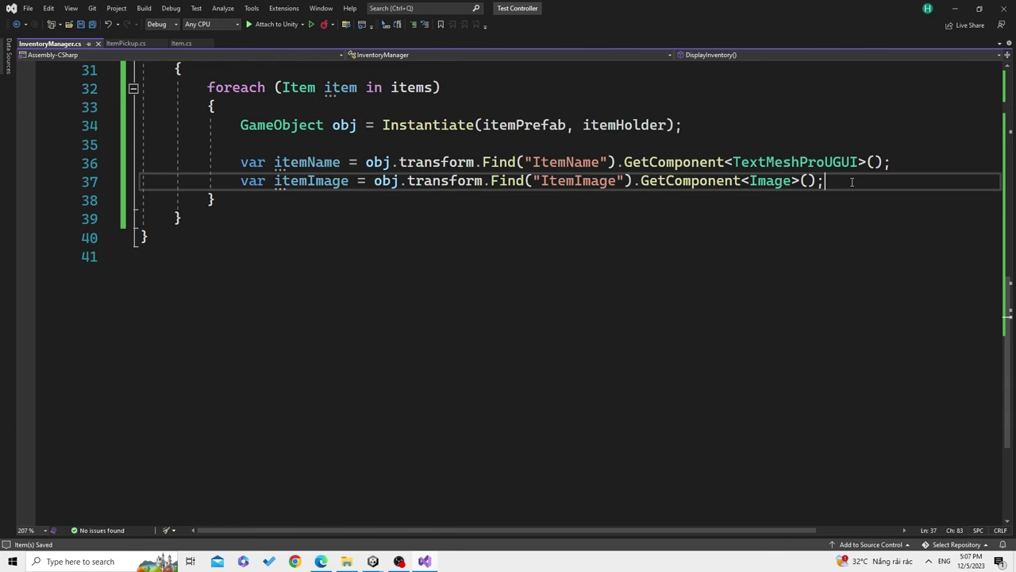
pyautogui.press('Return')
pyautogui.press('Return')
# Begin an itemName.text assignment and check the Item class's fields in Item.cs
pyautogui.write('i')
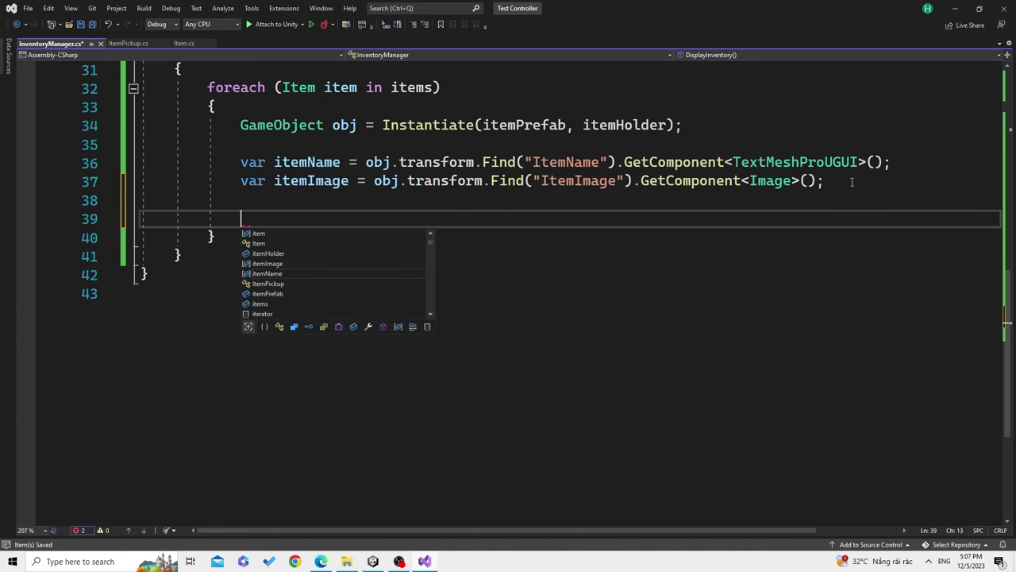
pyautogui.write('te')
pyautogui.press('Down')
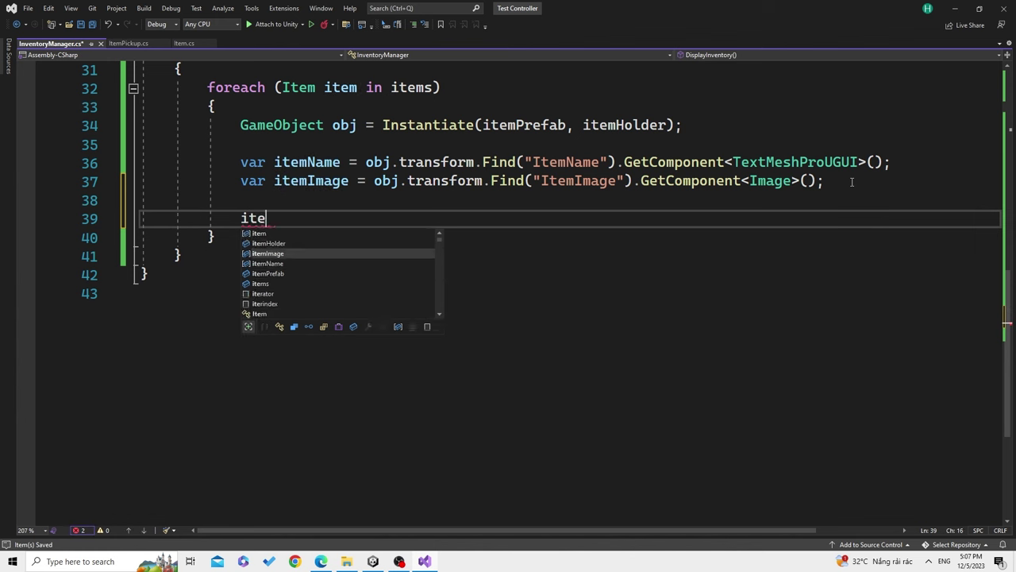
pyautogui.press('Tab')
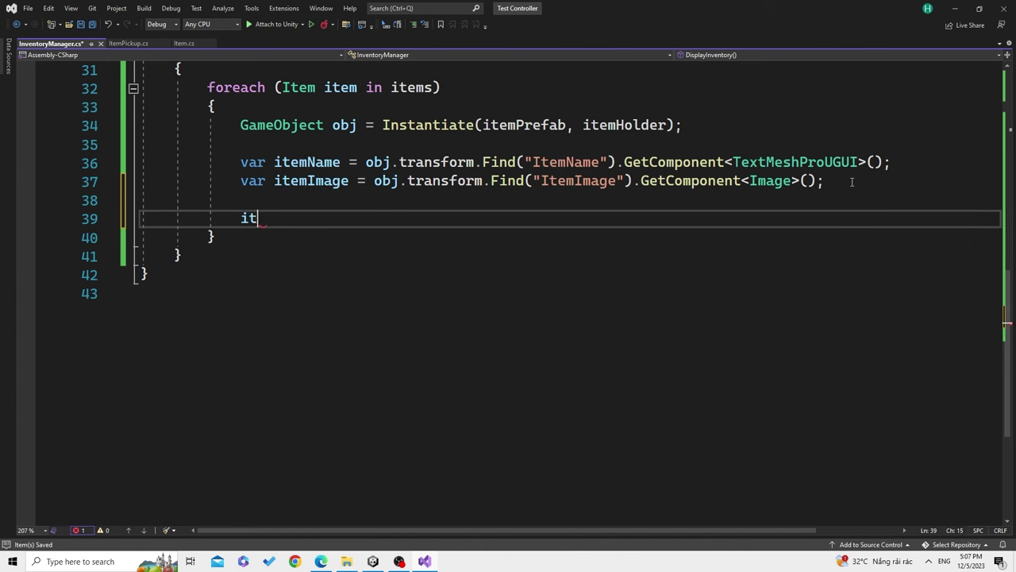
pyautogui.write('tem')
pyautogui.press('Down')
pyautogui.press('Down')
pyautogui.press('Down')
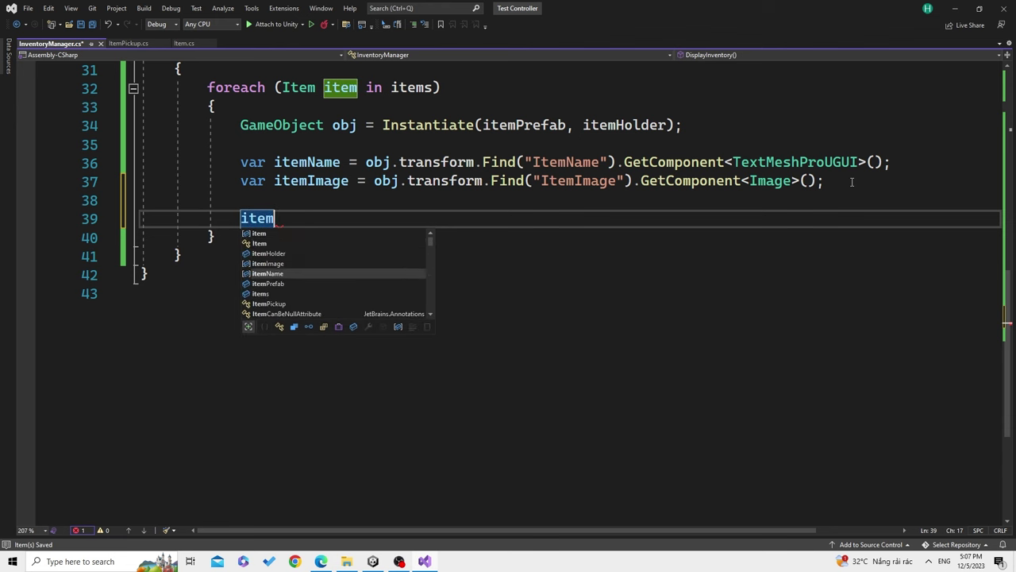
pyautogui.write('Name.text = ')
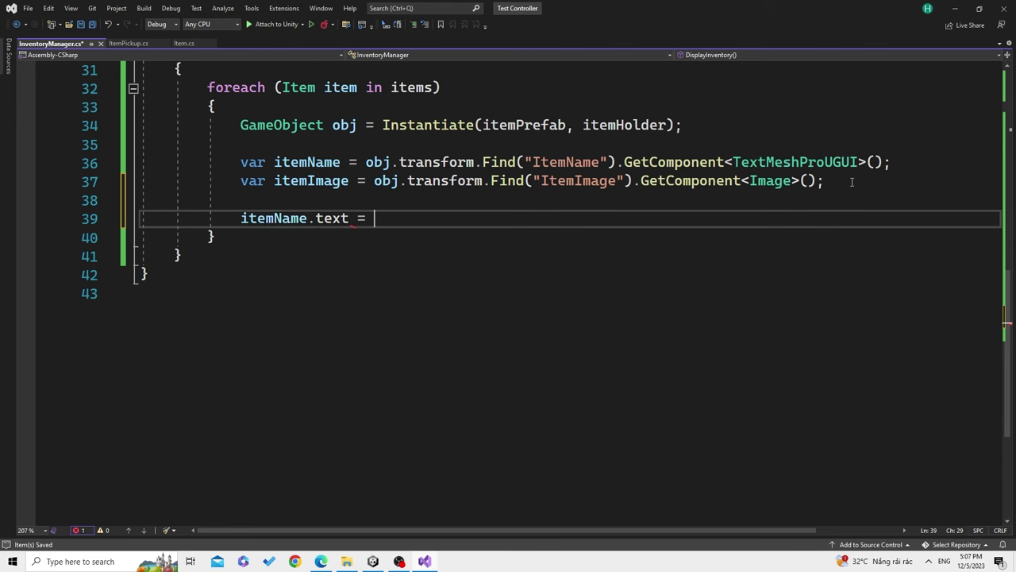
pyautogui.write('ite')
pyautogui.scroll(2, 693, 237)
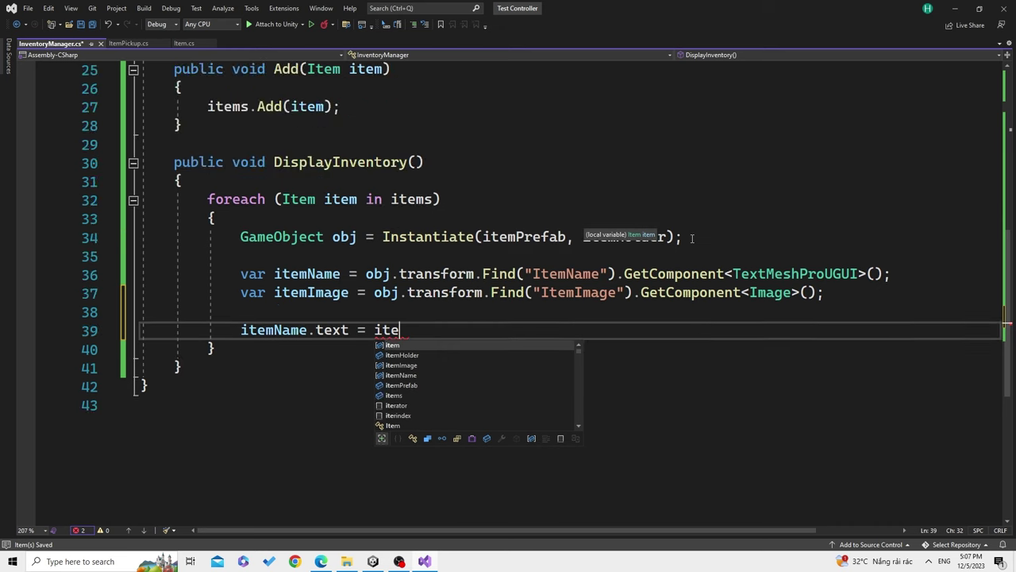
pyautogui.click(697, 227)
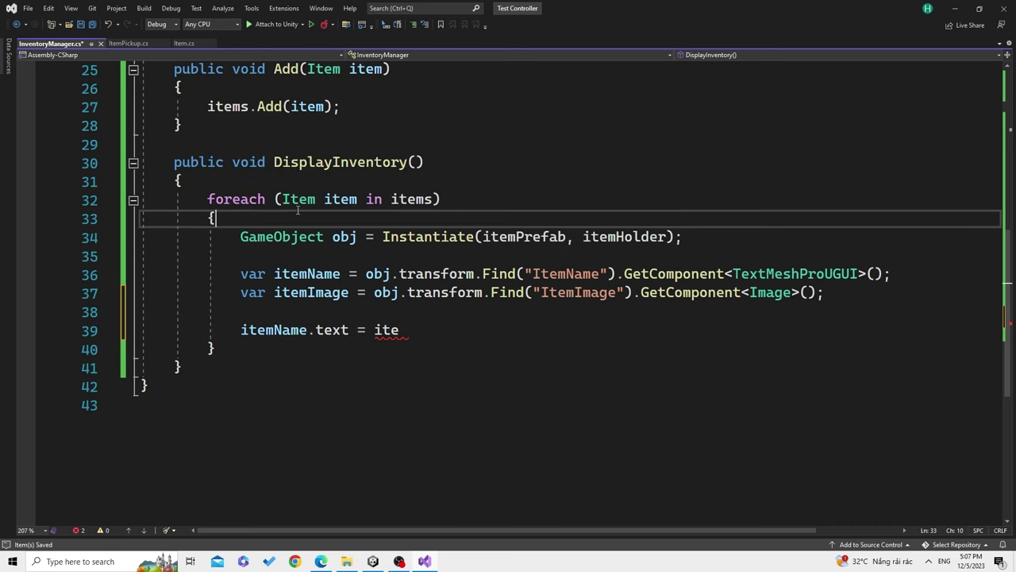
pyautogui.keyDown('ctrl'); pyautogui.click(301, 201); pyautogui.keyUp('ctrl')
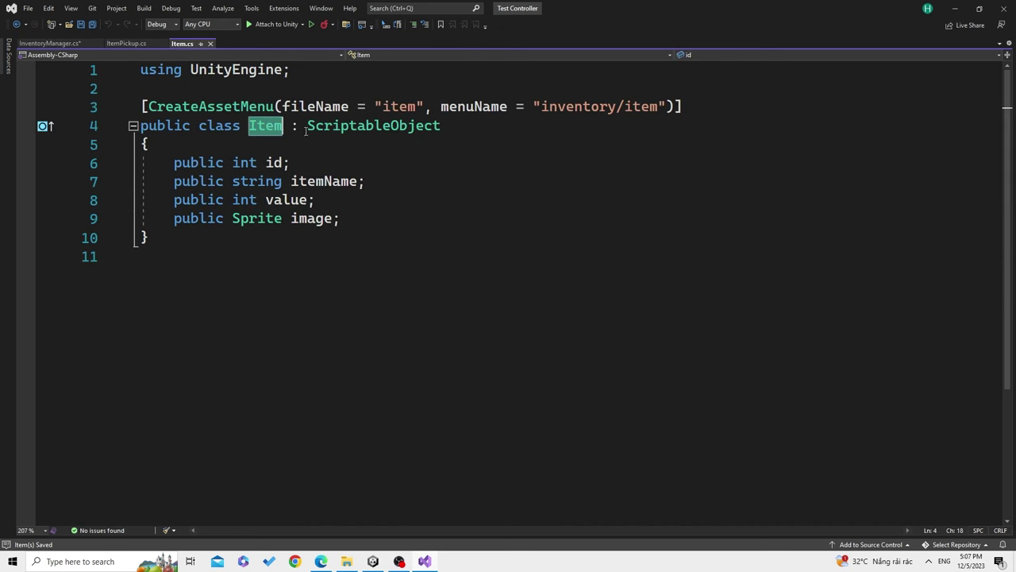
pyautogui.moveTo(307, 127); pyautogui.dragTo(439, 127)
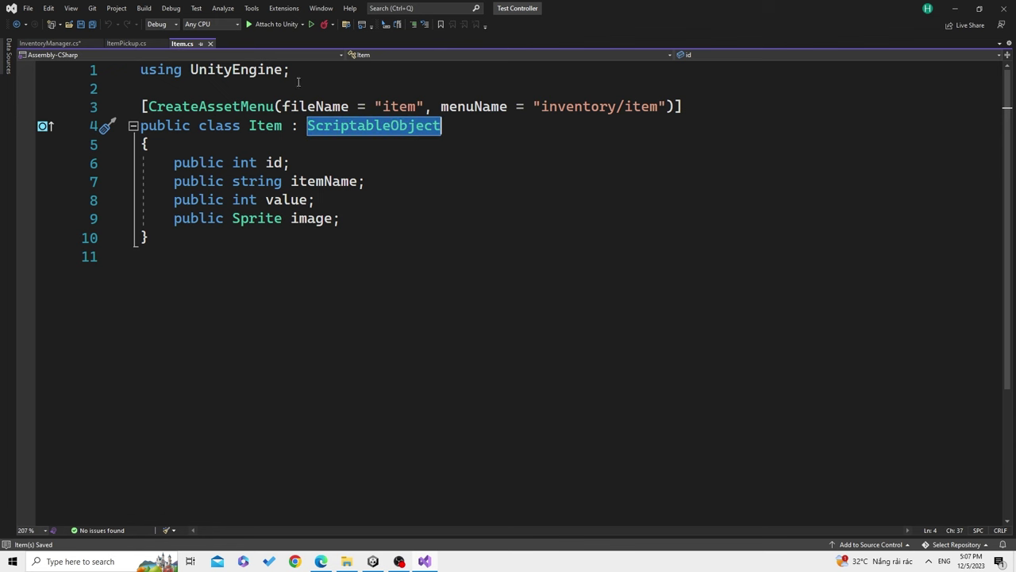
pyautogui.click(210, 44)
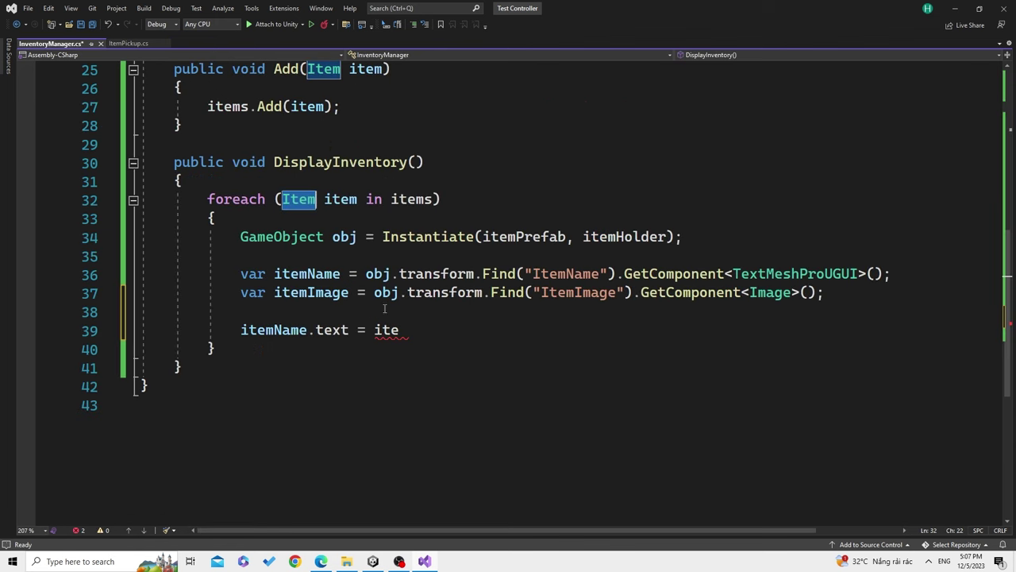
# Finish the line as itemName.text = item.itemName; and save InventoryManager.cs
pyautogui.click(432, 335)
pyautogui.write('i')
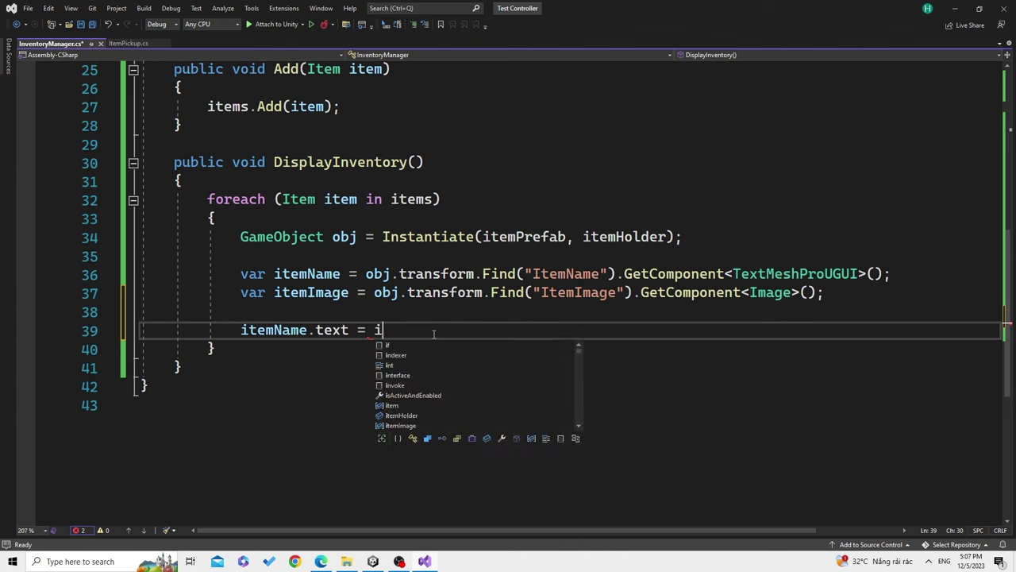
pyautogui.write('tem.')
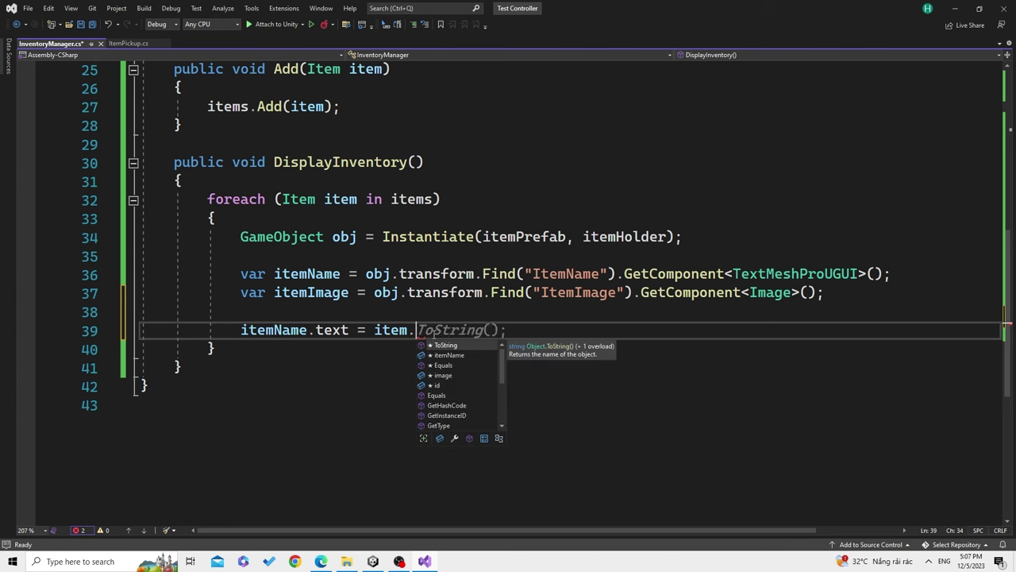
pyautogui.press('Down')
pyautogui.press('Tab')
pyautogui.write(';')
pyautogui.hotkey('ctrl', 's')
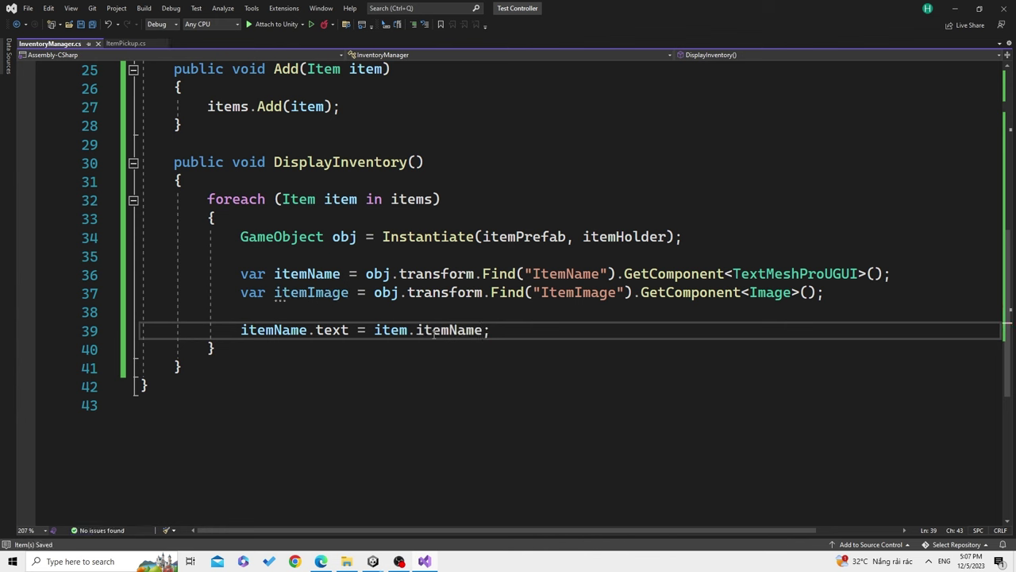
# Duplicate the name-assignment line and change its target variable to itemImage
pyautogui.moveTo(244, 332); pyautogui.dragTo(501, 329)
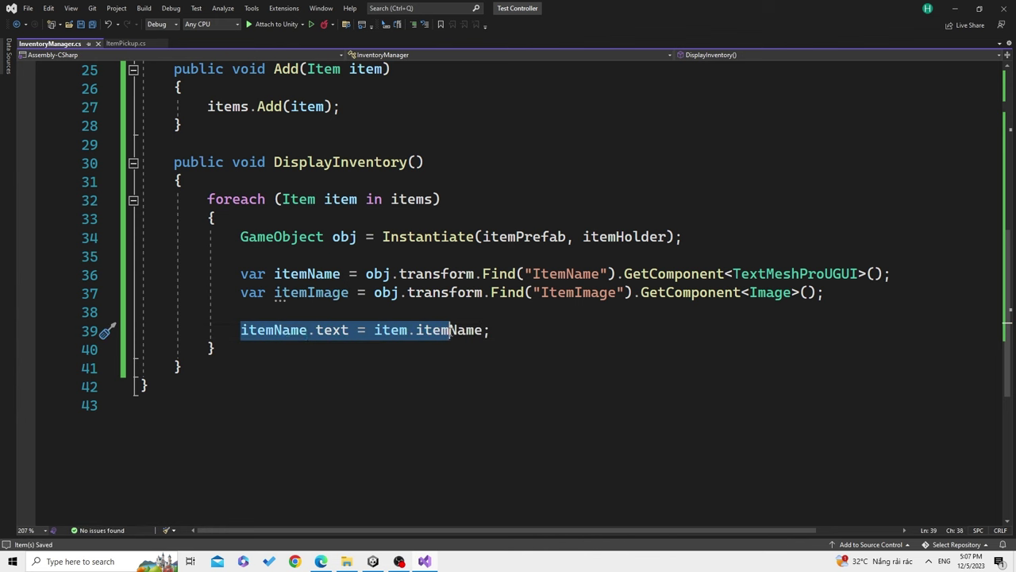
pyautogui.click(512, 331)
pyautogui.press('Return')
pyautogui.write('itemName.text = item.itemName;')
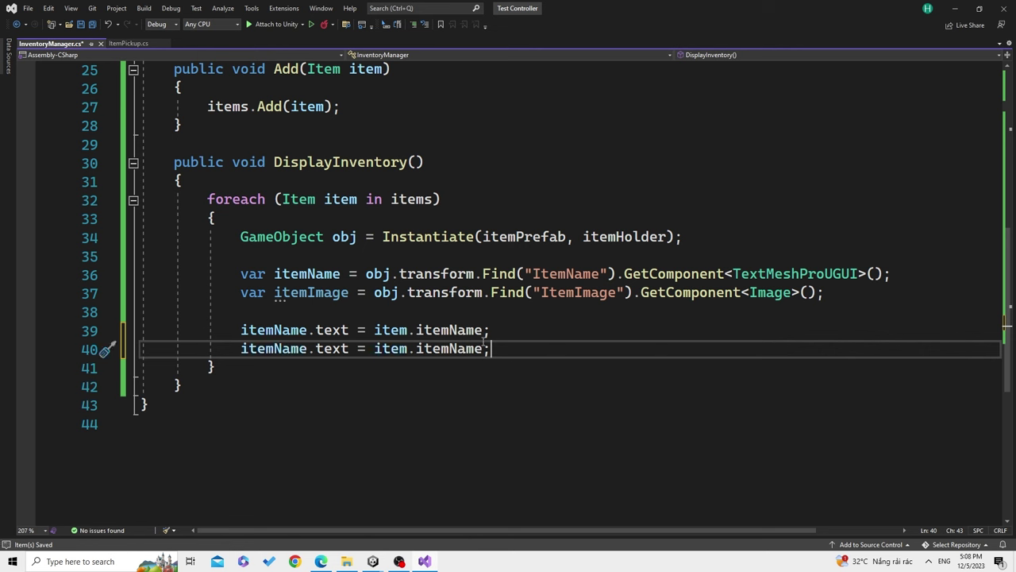
pyautogui.doubleClick(451, 349)
pyautogui.click(334, 359)
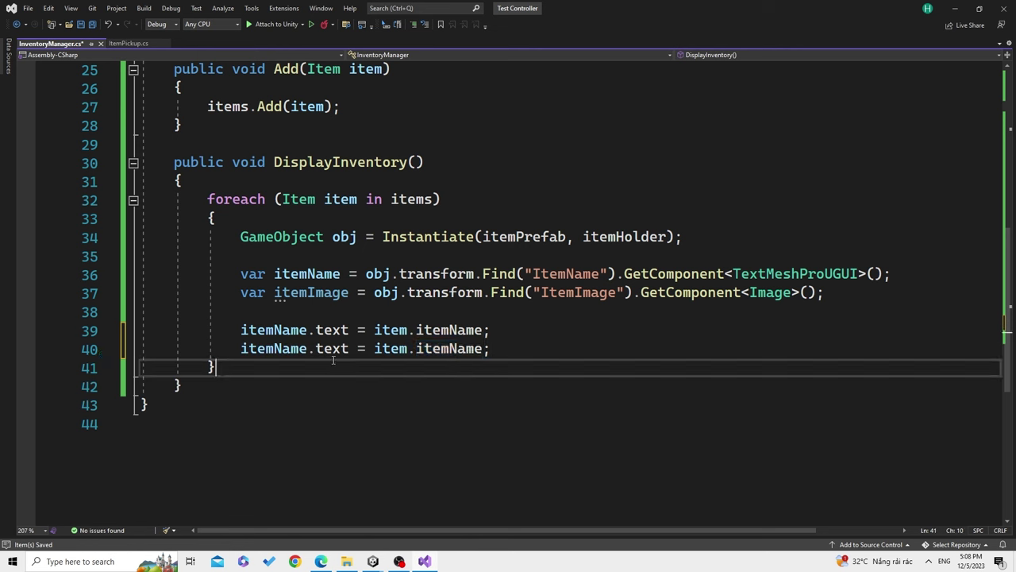
pyautogui.click(334, 349)
pyautogui.doubleClick(318, 274)
pyautogui.doubleClick(312, 292)
pyautogui.hotkey('ctrl', 'c')
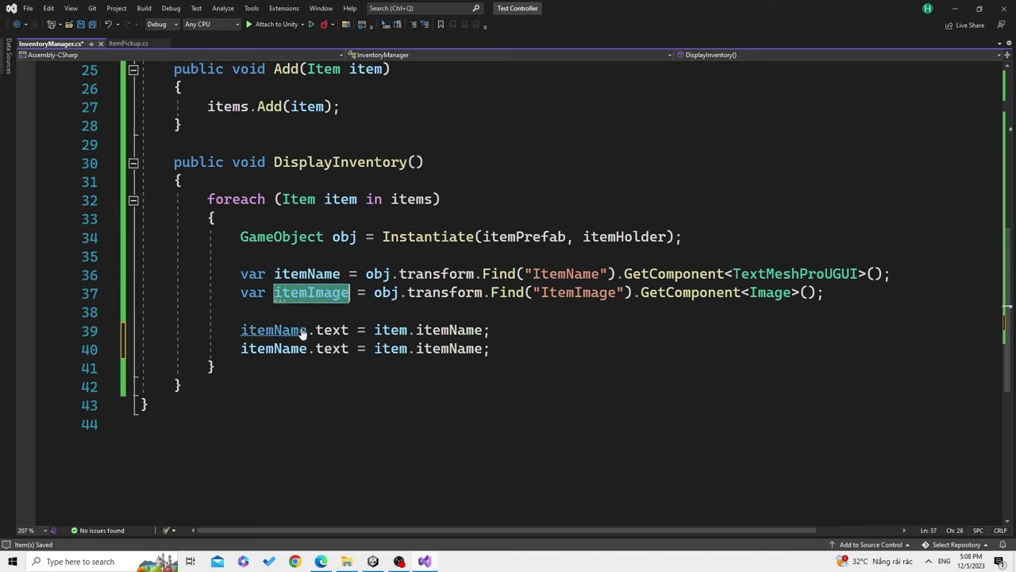
pyautogui.doubleClick(278, 349)
pyautogui.hotkey('ctrl', 'v')
# Edit the copied line to read itemImage.sprite = item.image;
pyautogui.doubleClick(333, 349)
pyautogui.write('sp')
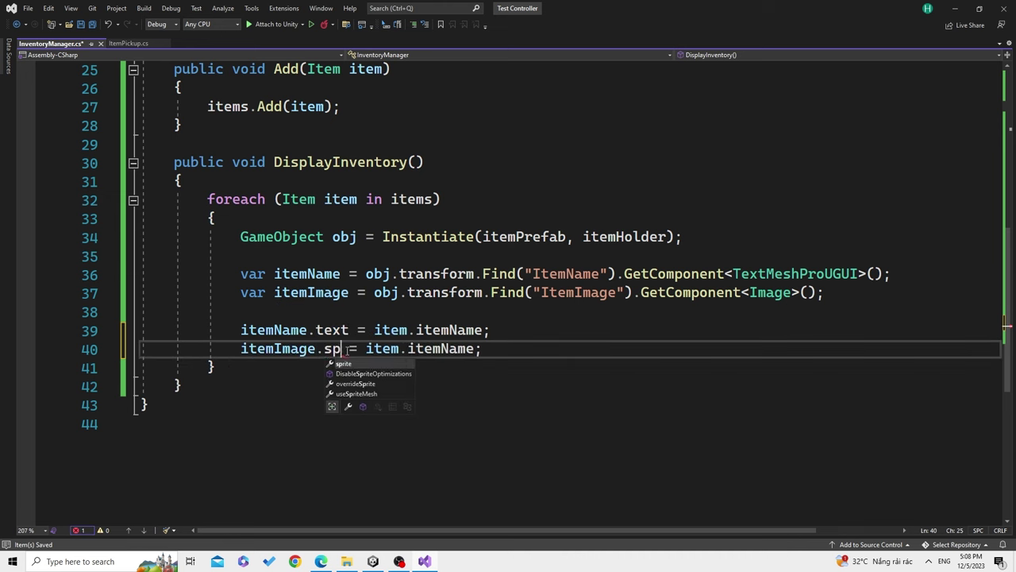
pyautogui.write('r')
pyautogui.press('Tab')
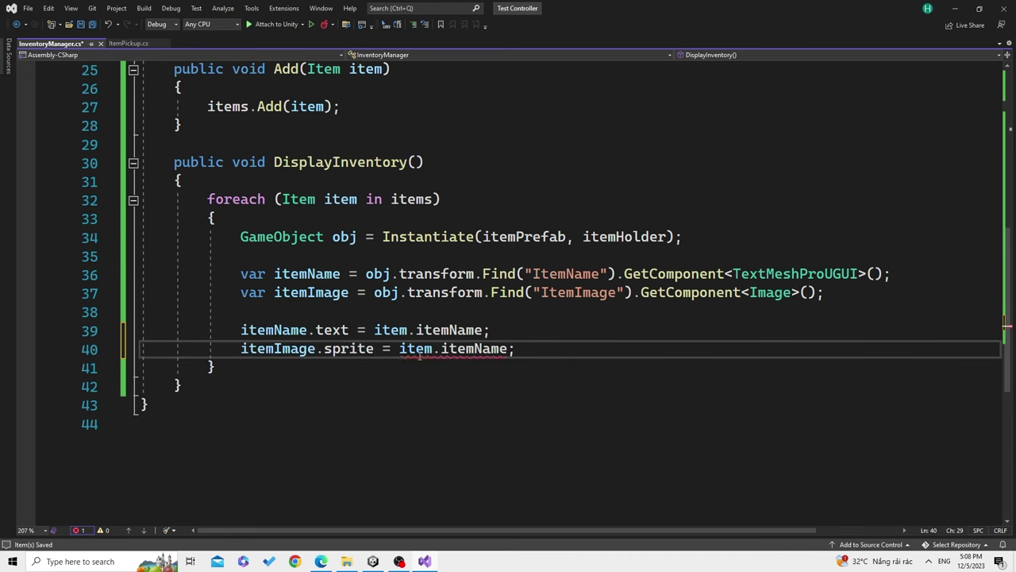
pyautogui.doubleClick(457, 352)
pyautogui.write('s')
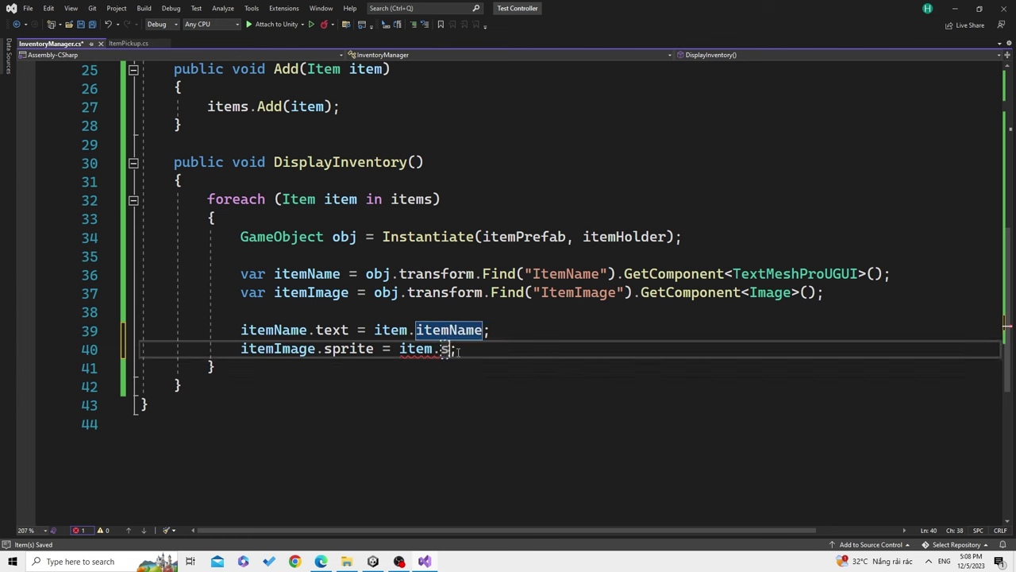
pyautogui.write('p')
pyautogui.press('BackSpace')
pyautogui.press('BackSpace')
pyautogui.write('im')
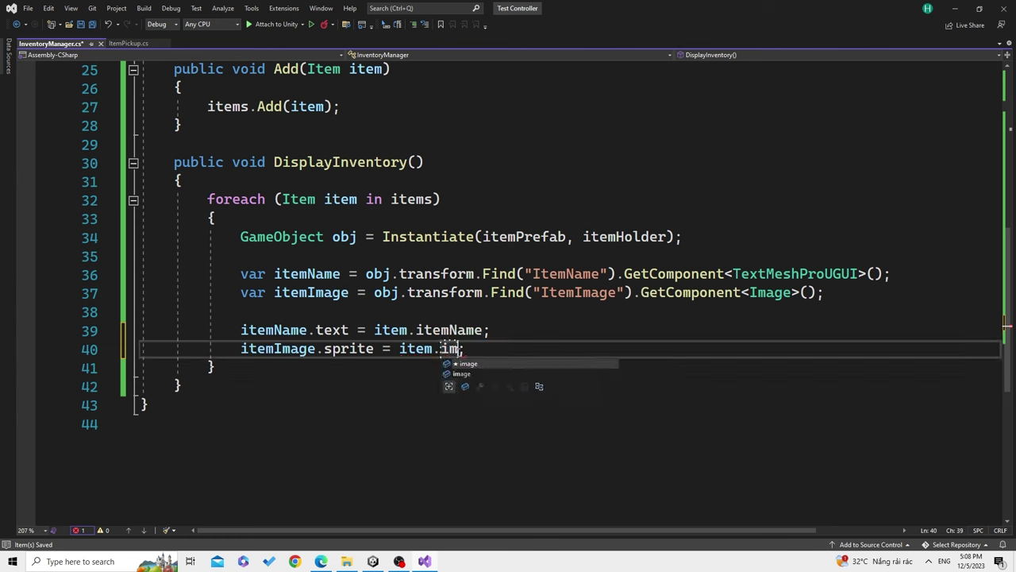
pyautogui.press('Tab')
pyautogui.press('End')
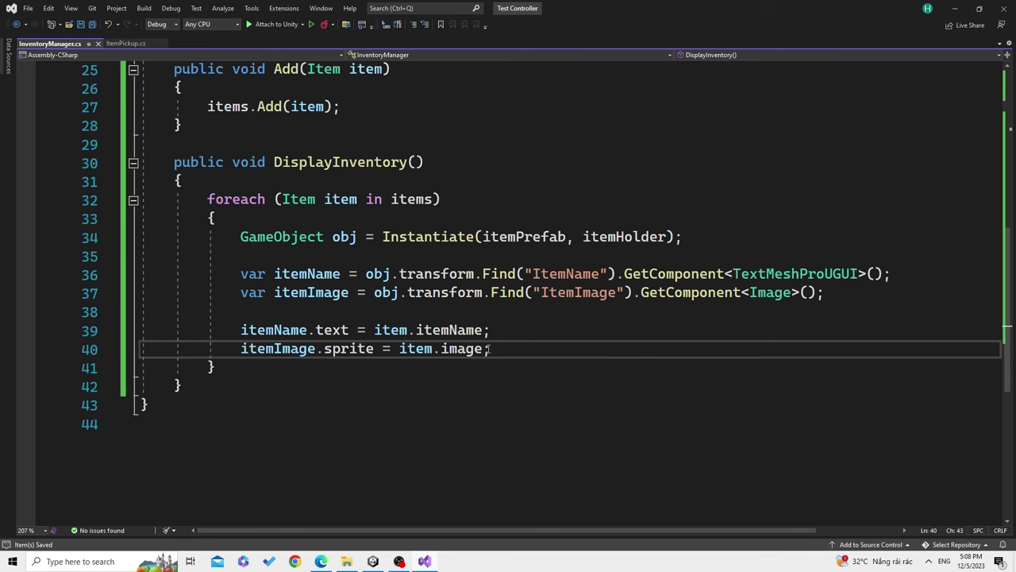
pyautogui.press('Return')
pyautogui.press('Return')
# Switch to Unity to recompile InventoryManager, reviewing DisplayInventory in Visual Studio in between
pyautogui.click(398, 562)
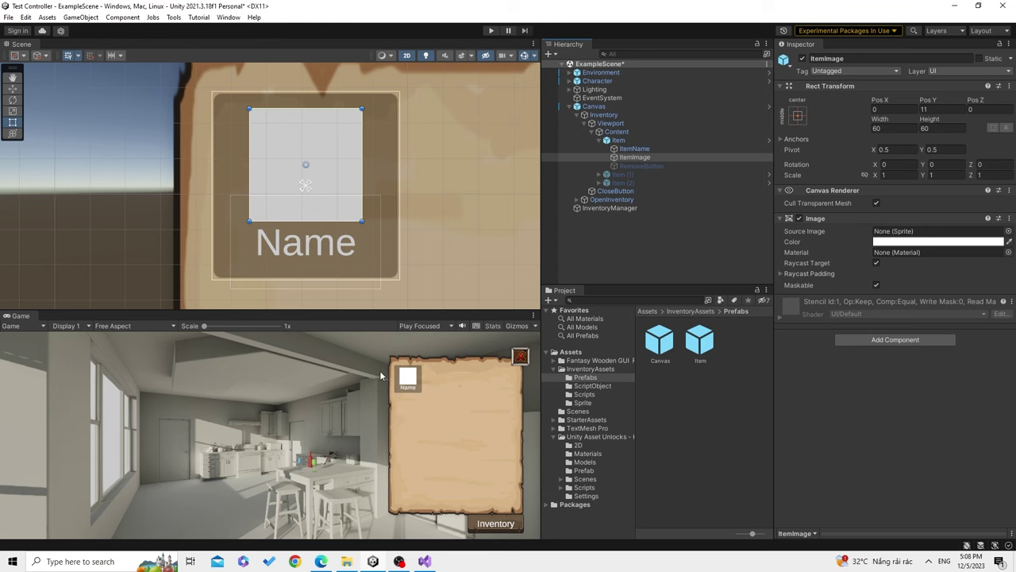
pyautogui.click(426, 562)
pyautogui.moveTo(274, 162); pyautogui.dragTo(393, 163)
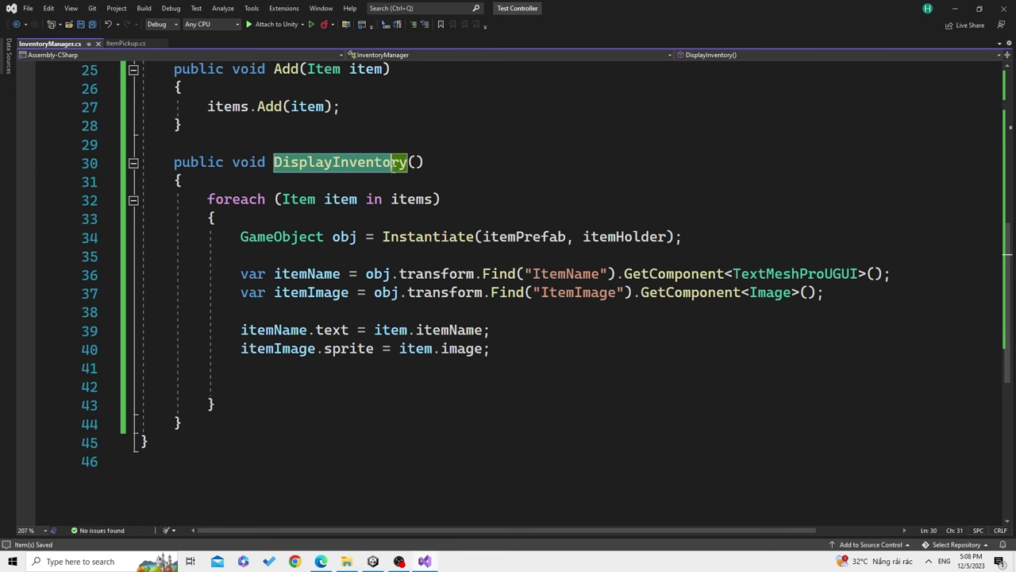
pyautogui.click(618, 356)
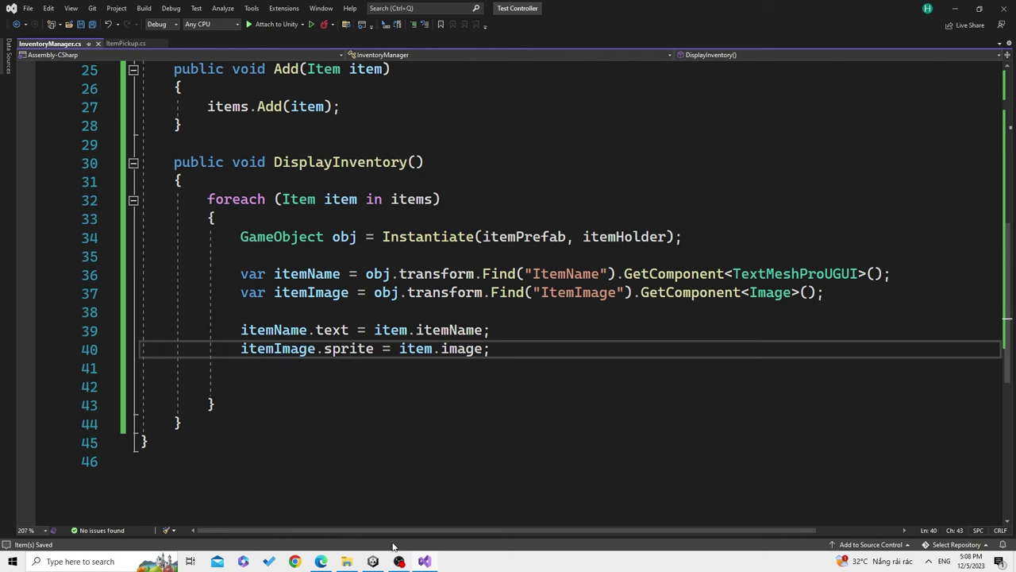
pyautogui.click(374, 561)
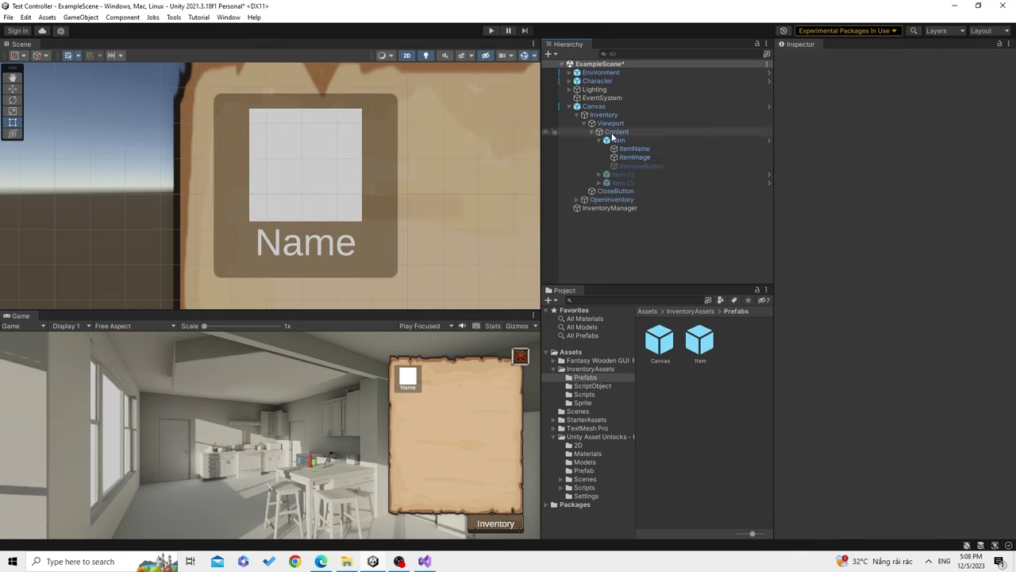
pyautogui.click(428, 565)
pyautogui.doubleClick(339, 168)
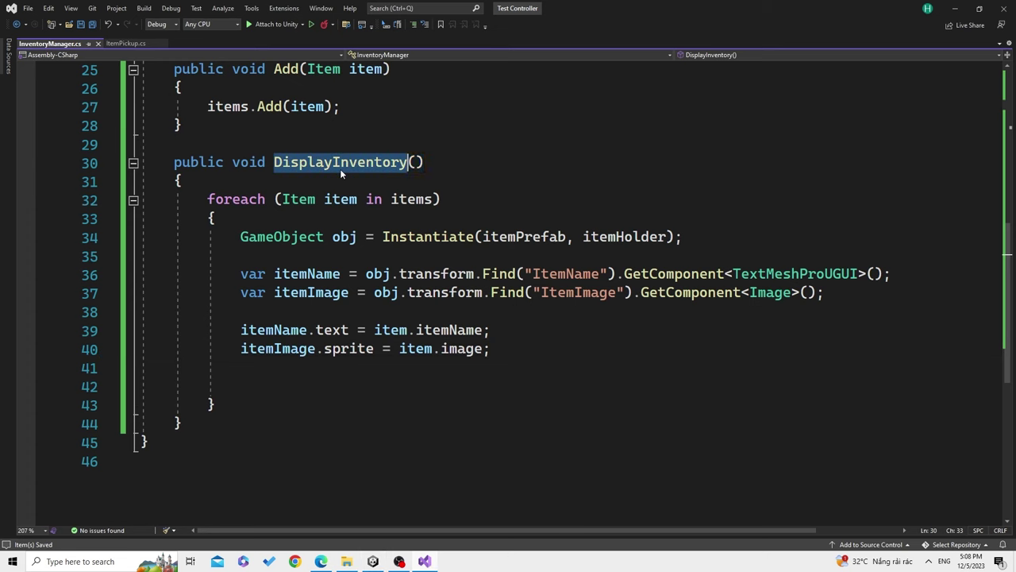
pyautogui.click(375, 561)
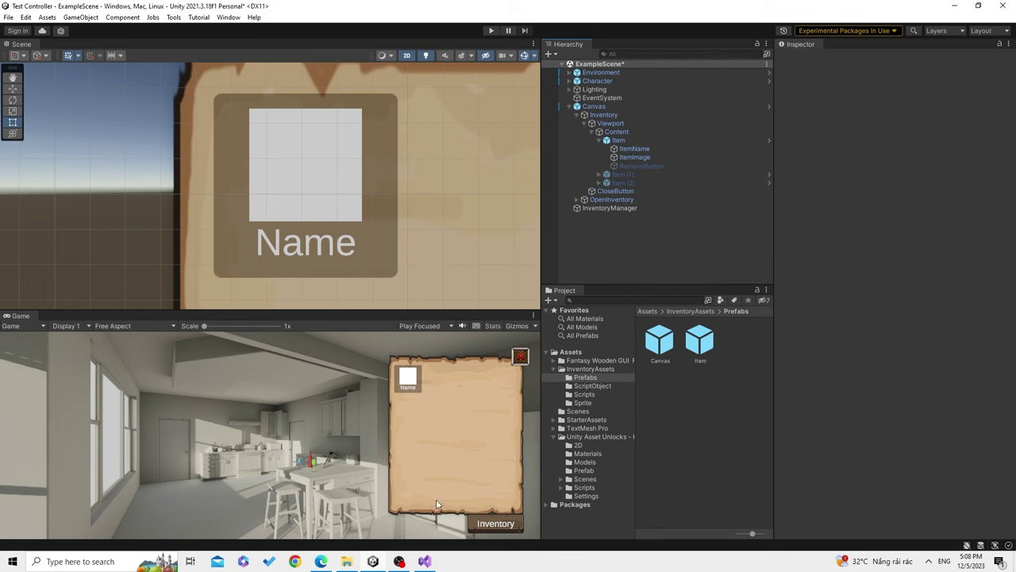
# Add a second OpenInventory On Click entry targeting InventoryManager that calls DisplayInventory
pyautogui.click(623, 200)
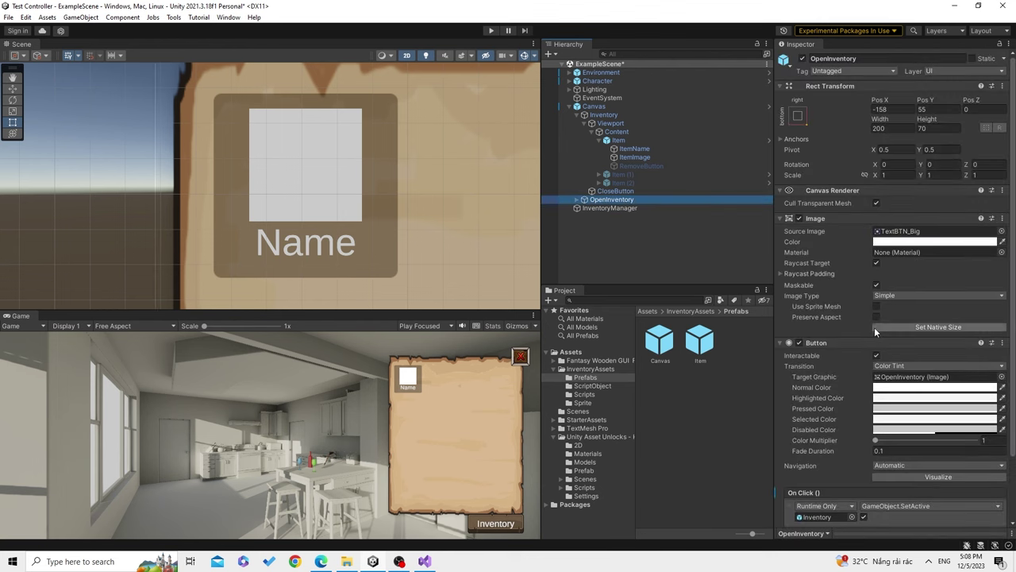
pyautogui.scroll(-3, 875, 327)
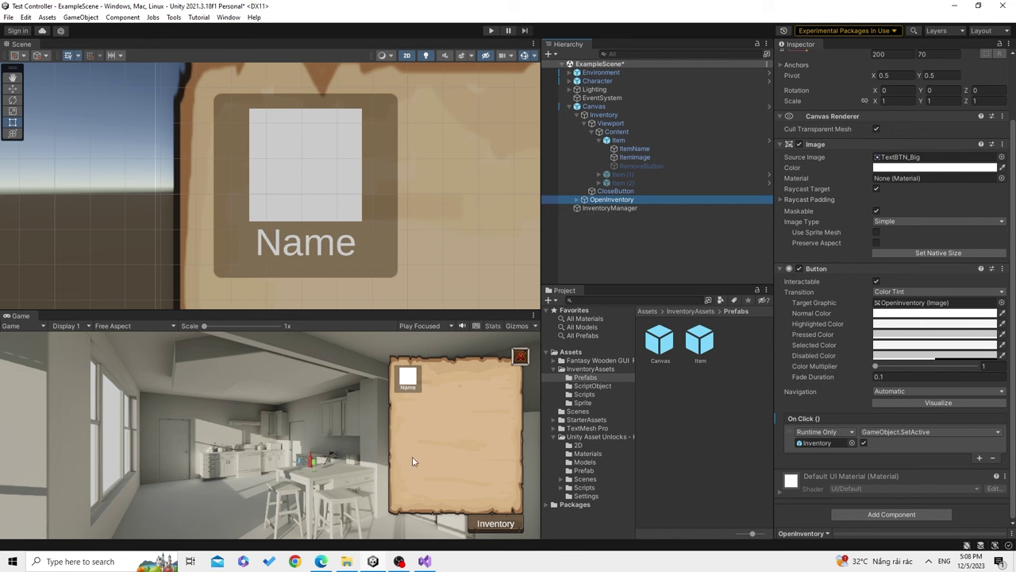
pyautogui.click(979, 458)
pyautogui.moveTo(594, 117)
pyautogui.mouseDown()
pyautogui.moveTo(784, 237)
pyautogui.moveTo(910, 247)
pyautogui.mouseUp()
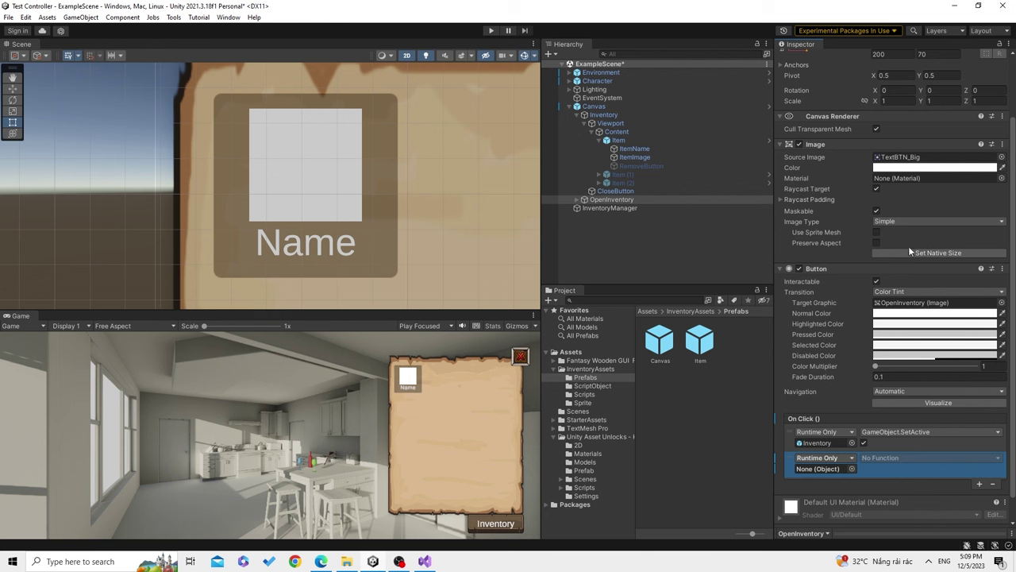
pyautogui.moveTo(611, 210); pyautogui.dragTo(826, 468)
pyautogui.click(921, 459)
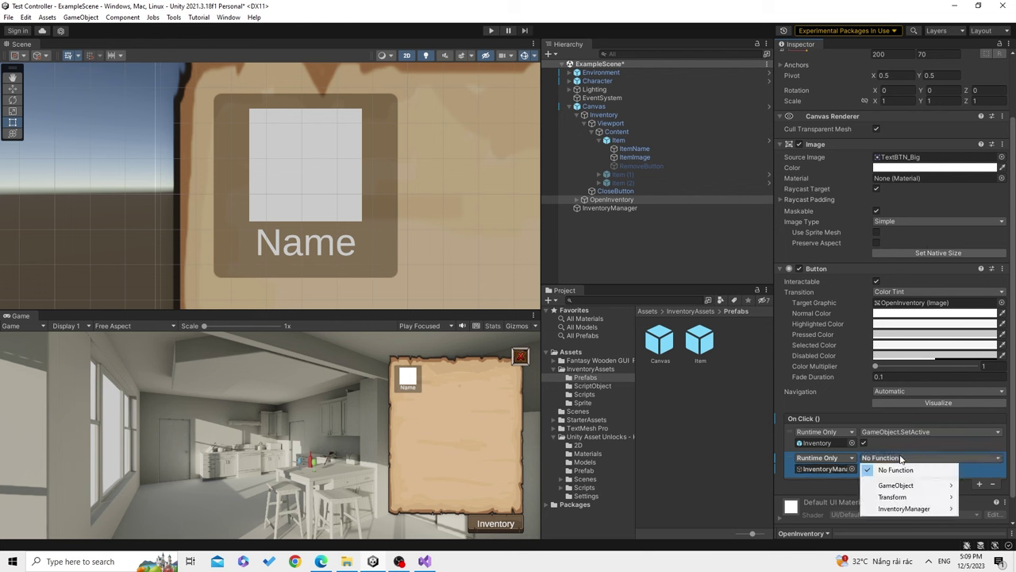
pyautogui.moveTo(914, 508)
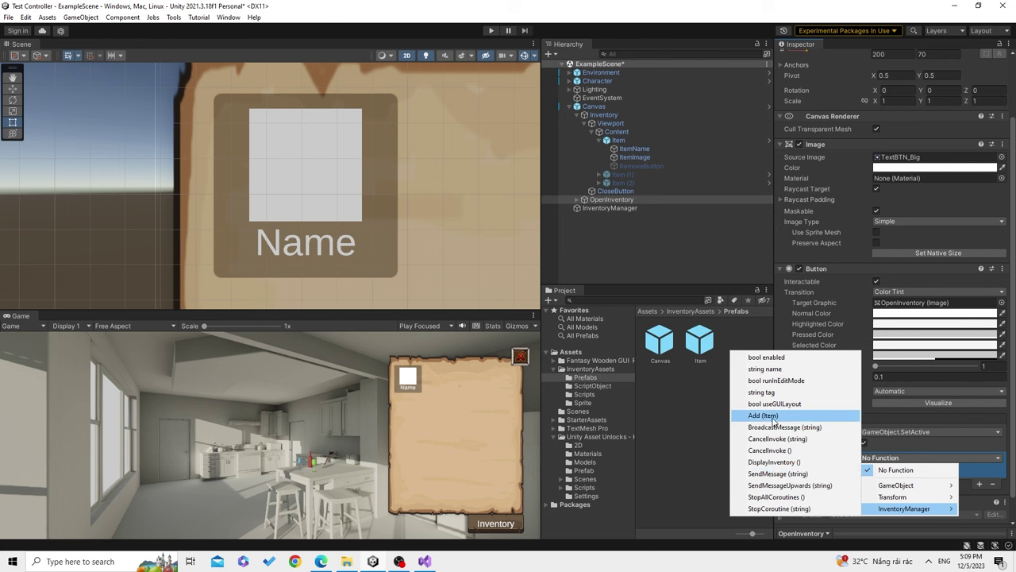
pyautogui.click(771, 462)
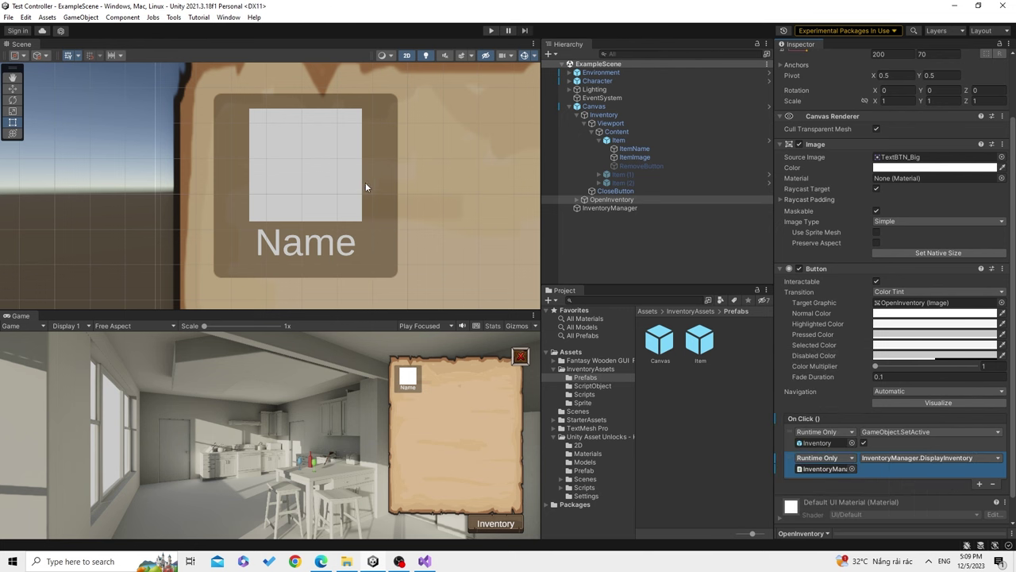
pyautogui.click(356, 390)
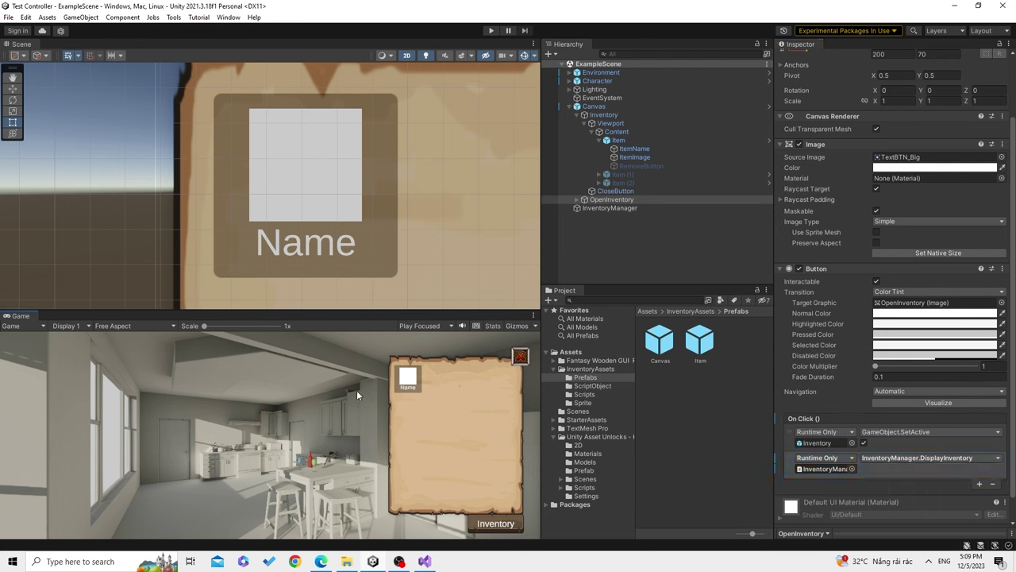
pyautogui.click(492, 31)
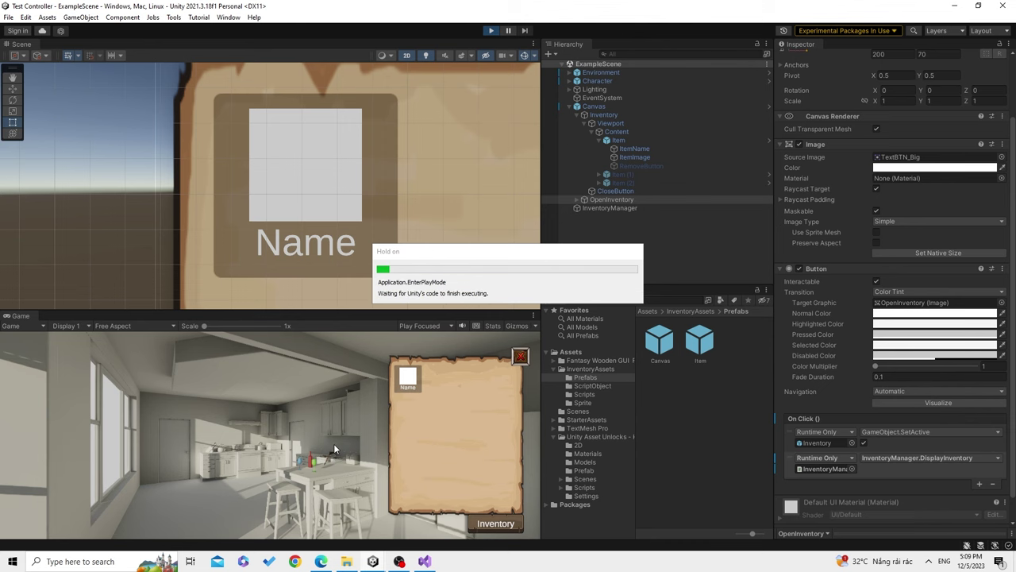
pyautogui.doubleClick(22, 317)
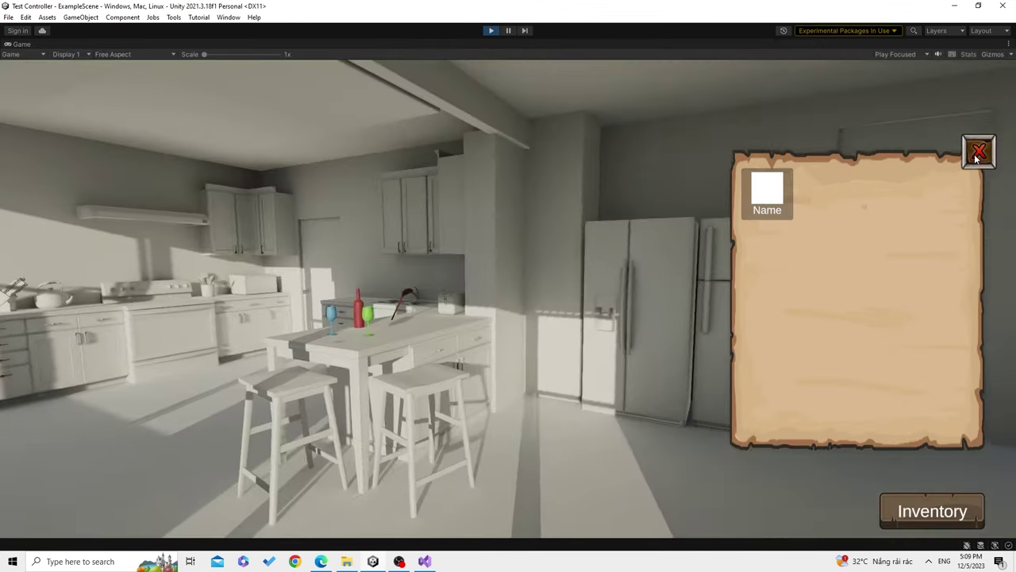
pyautogui.click(979, 154)
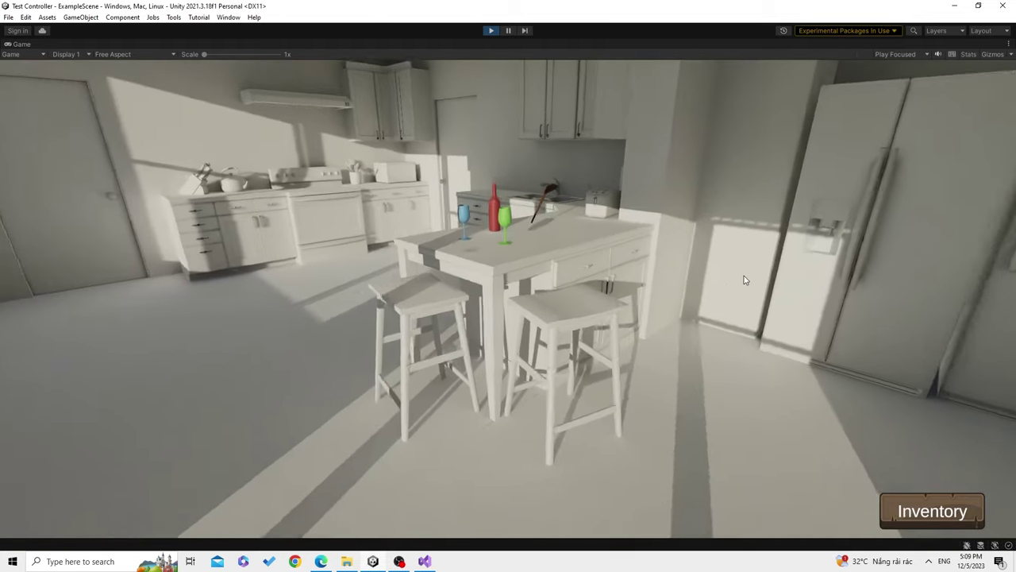
pyautogui.press('w')
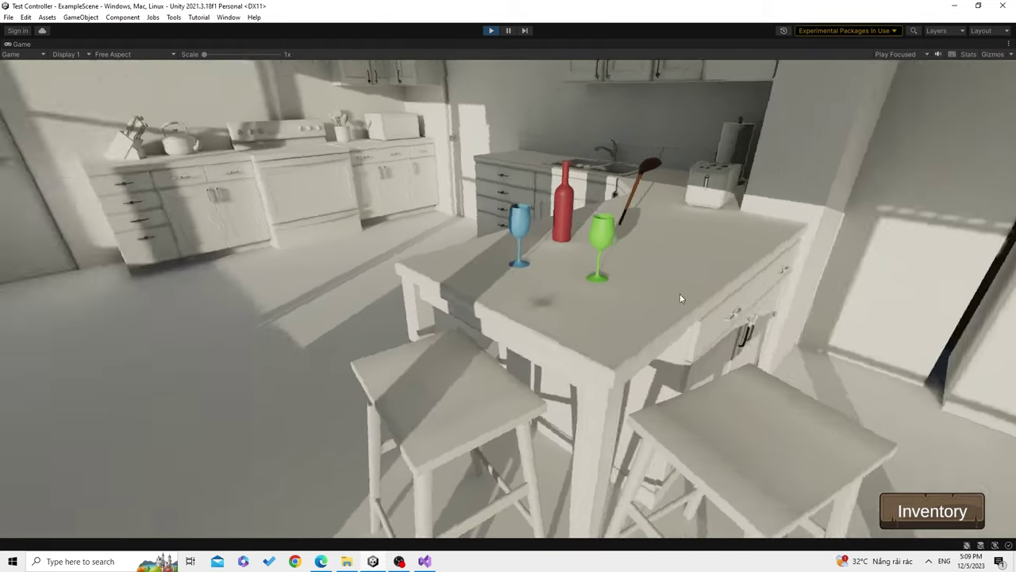
pyautogui.press('s')
pyautogui.press('w')
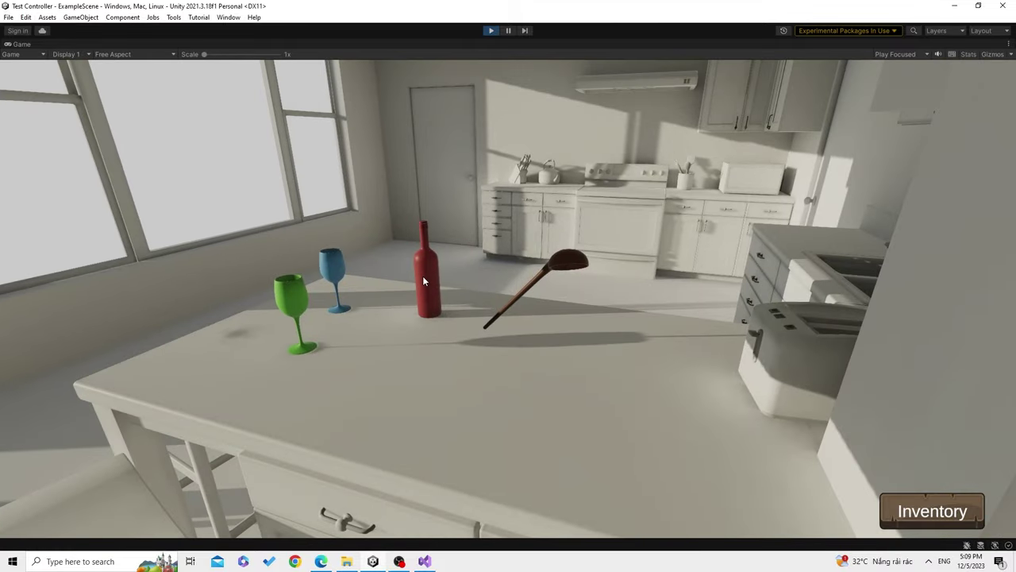
pyautogui.click(422, 275)
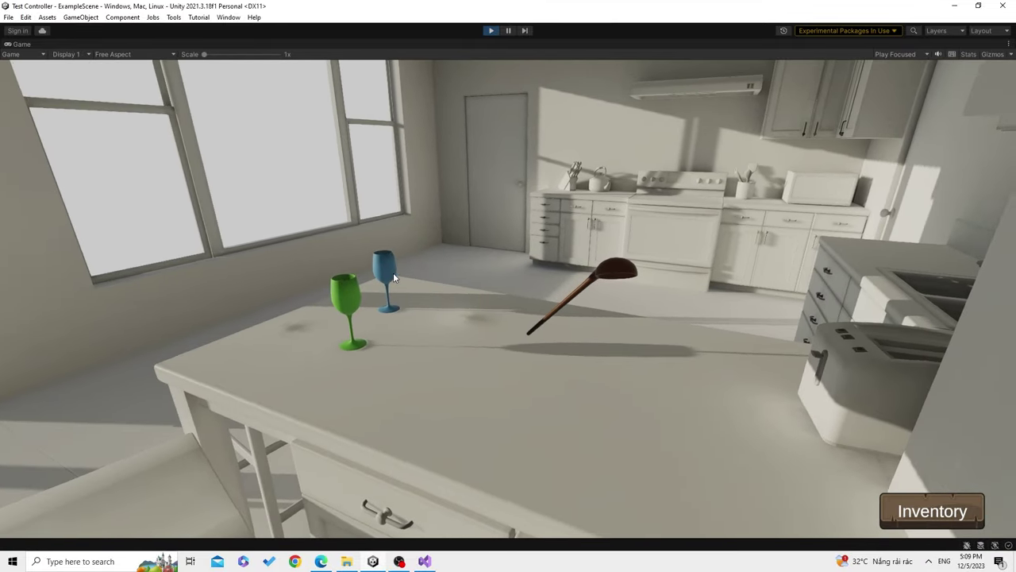
pyautogui.click(392, 272)
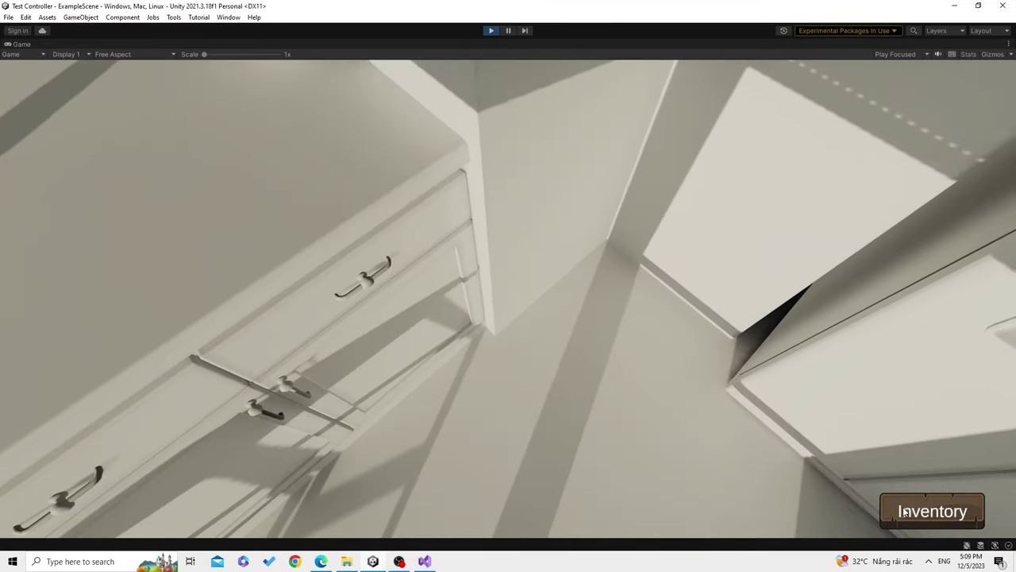
pyautogui.click(903, 513)
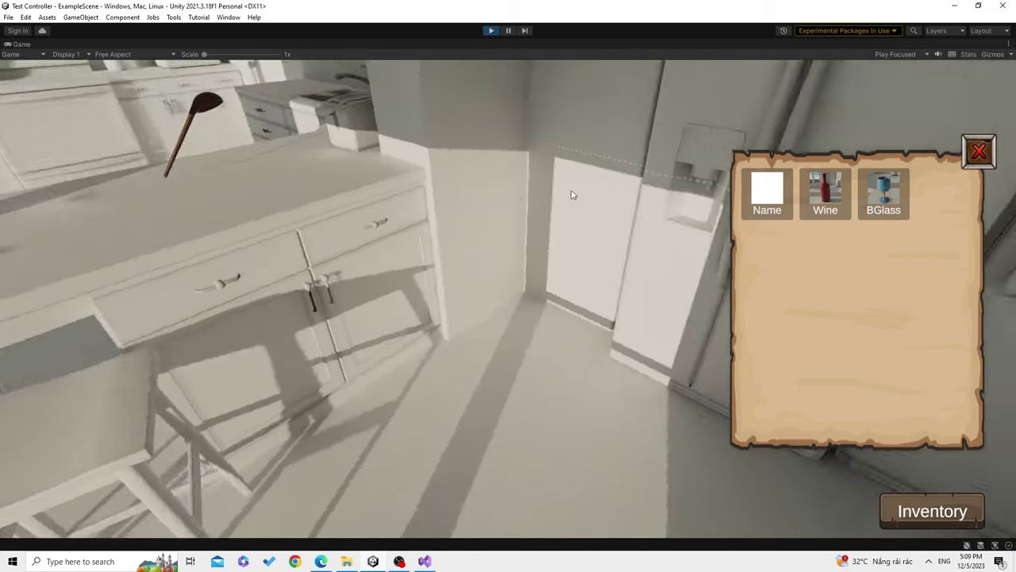
pyautogui.click(979, 152)
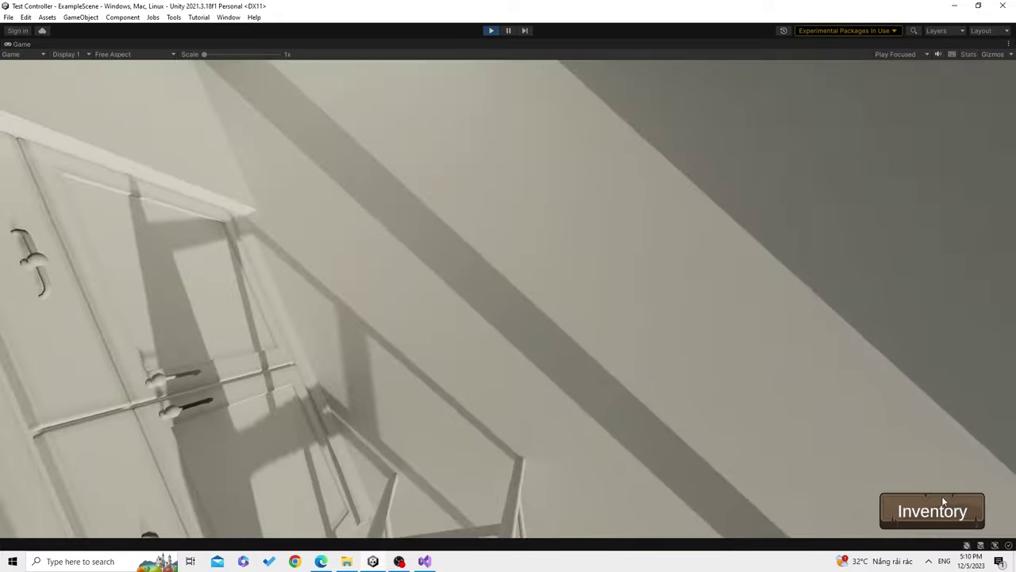
pyautogui.click(944, 501)
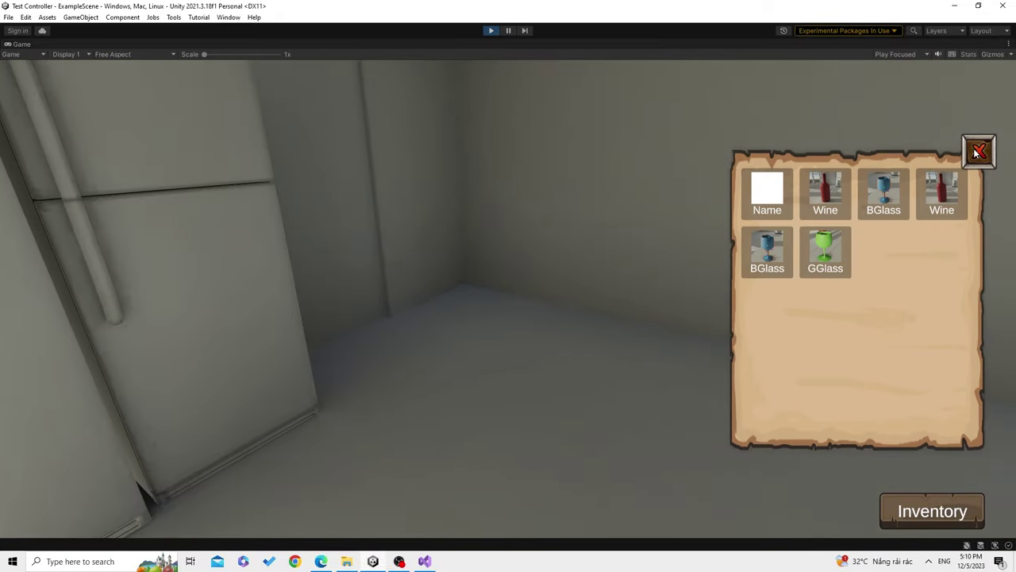
pyautogui.click(977, 150)
pyautogui.click(491, 30)
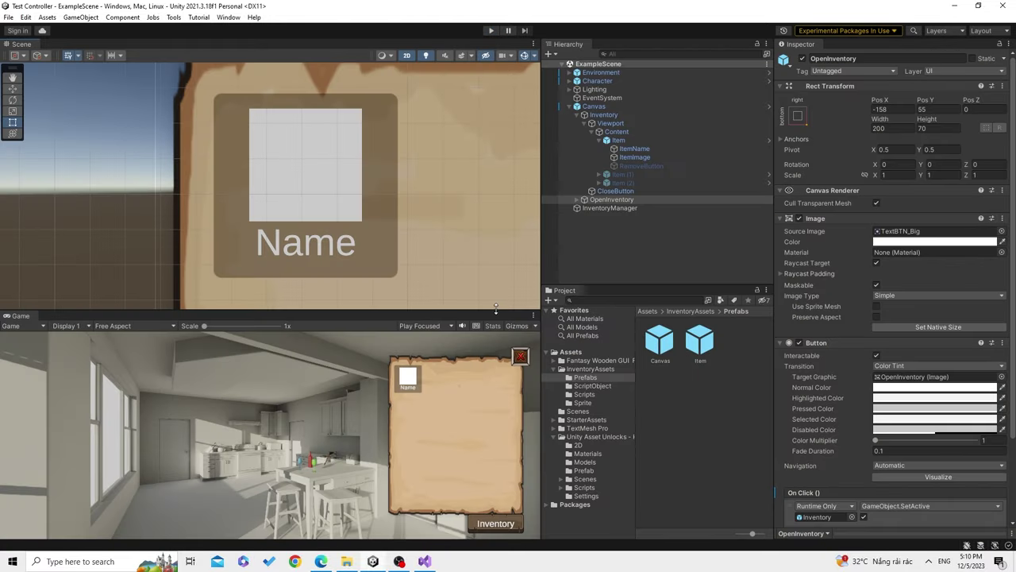
# Enlarge the Game view, inspect ItemImage and OpenInventory, then open ItemPickup.cs in Visual Studio
pyautogui.moveTo(496, 310); pyautogui.dragTo(500, 275)
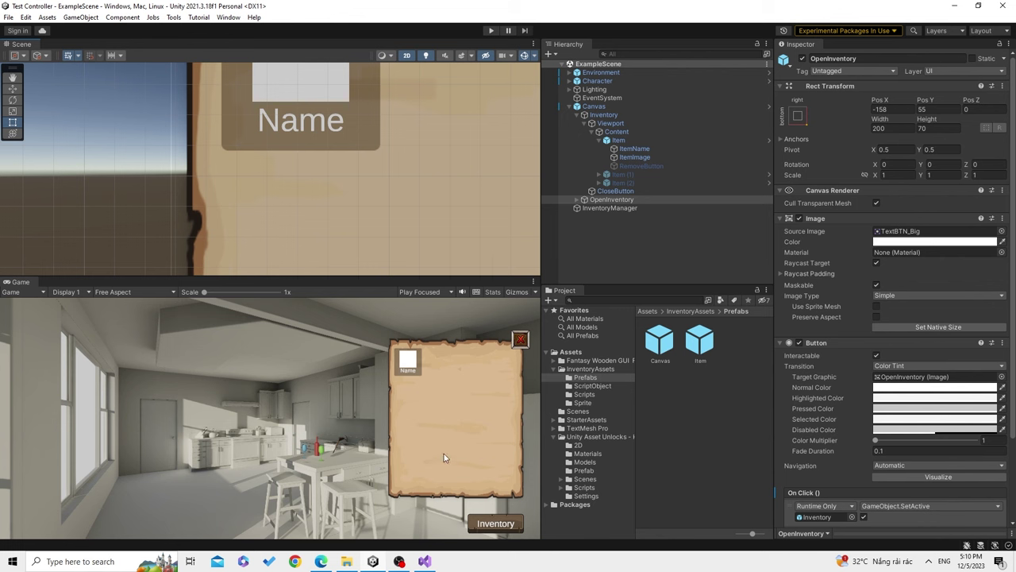
pyautogui.click(623, 238)
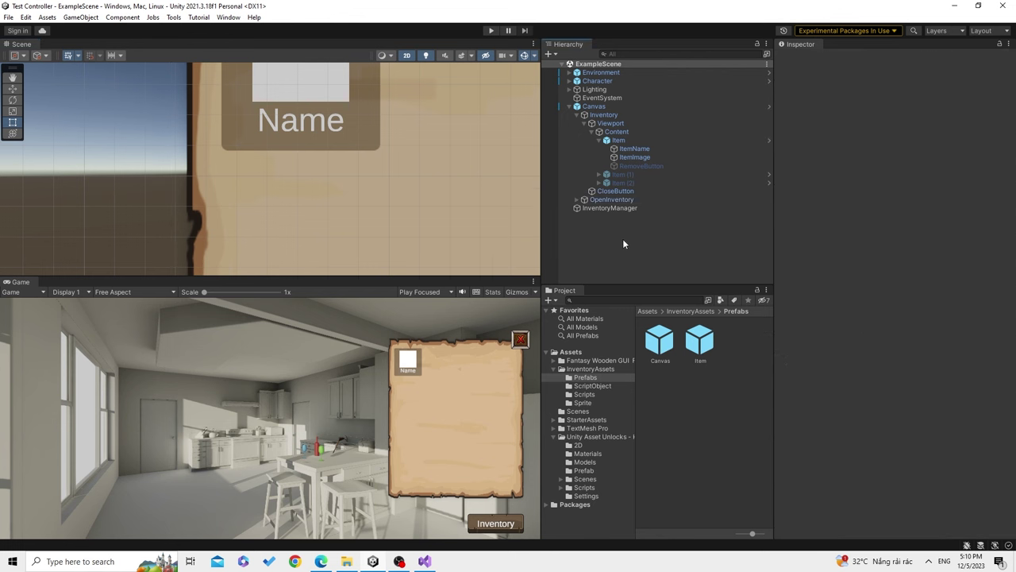
pyautogui.click(643, 159)
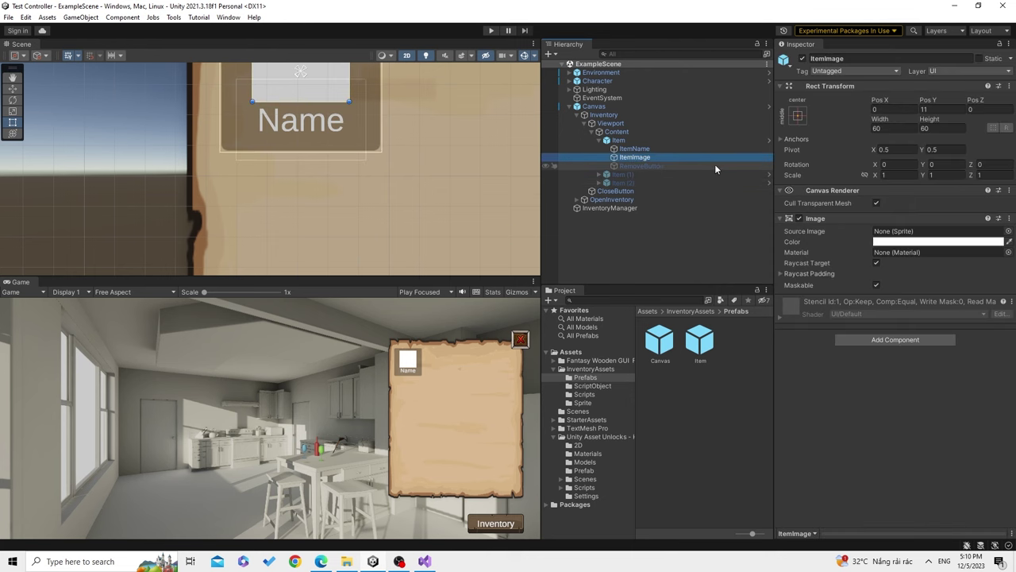
pyautogui.click(655, 218)
pyautogui.click(617, 200)
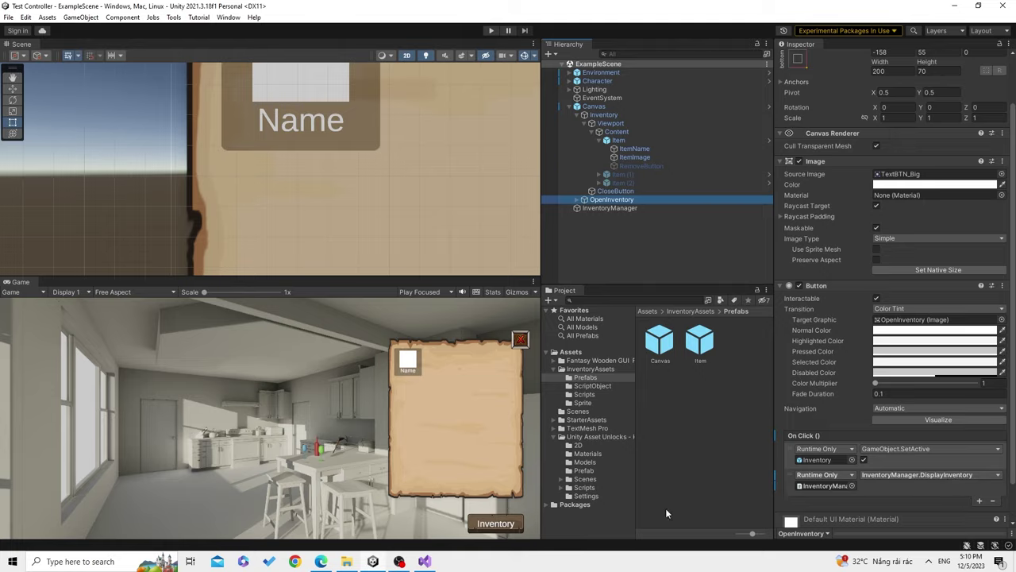
pyautogui.click(429, 561)
pyautogui.click(130, 42)
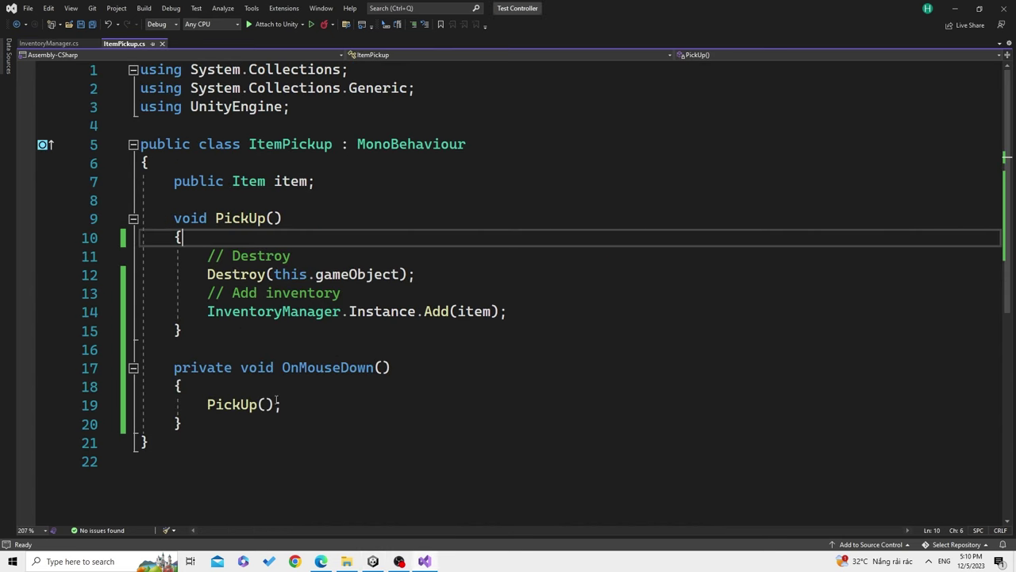
# Add a DisplayInventory(); call right after items.Add(item) in InventoryManager's Add method, and save
pyautogui.click(491, 311)
pyautogui.press('Up')
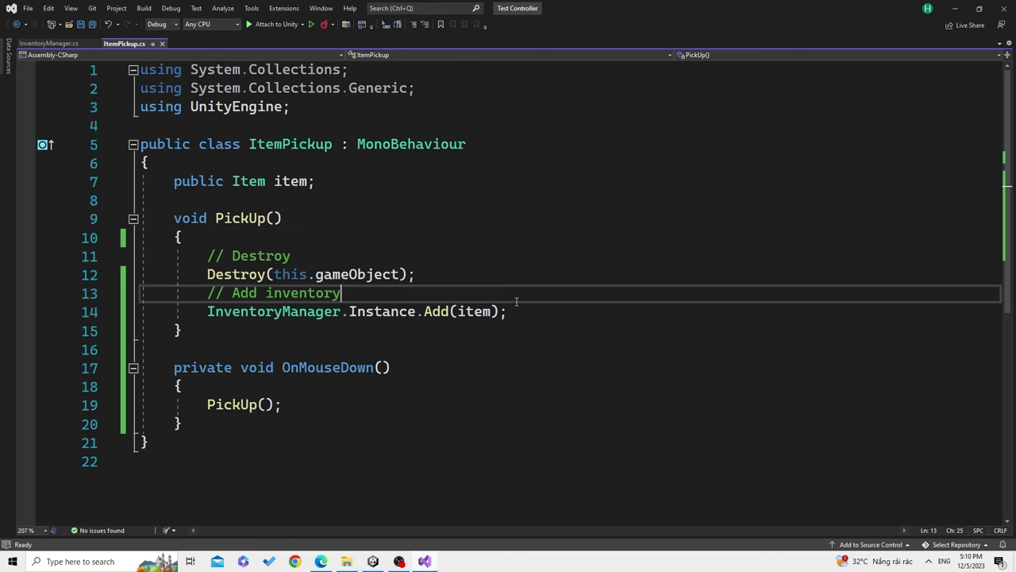
pyautogui.keyDown('ctrl'); pyautogui.click(438, 314); pyautogui.keyUp('ctrl')
pyautogui.scroll(-1, 349, 367)
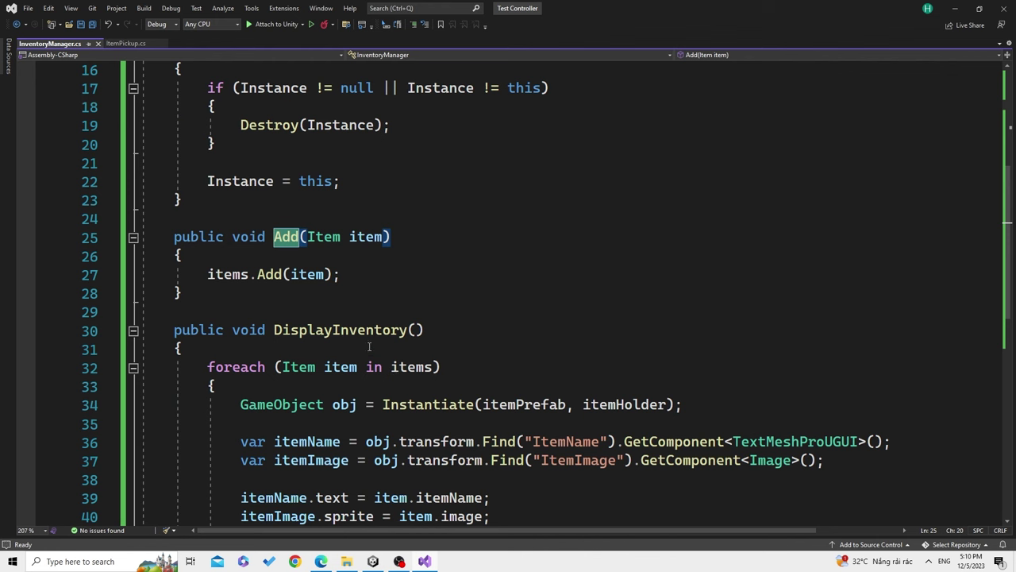
pyautogui.click(363, 330)
pyautogui.click(348, 274)
pyautogui.press('Return')
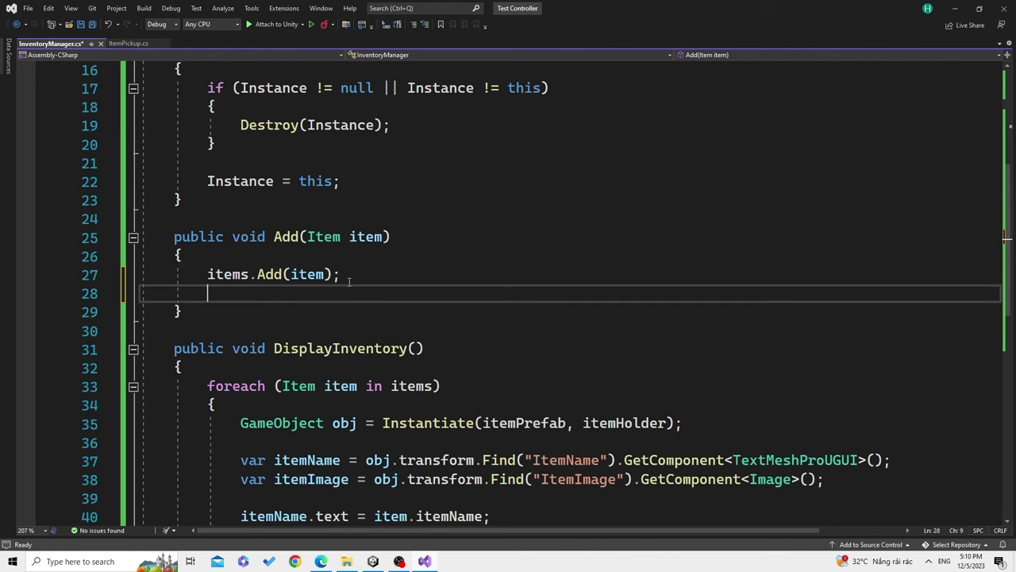
pyautogui.write('DisplayInventory')
pyautogui.write('();')
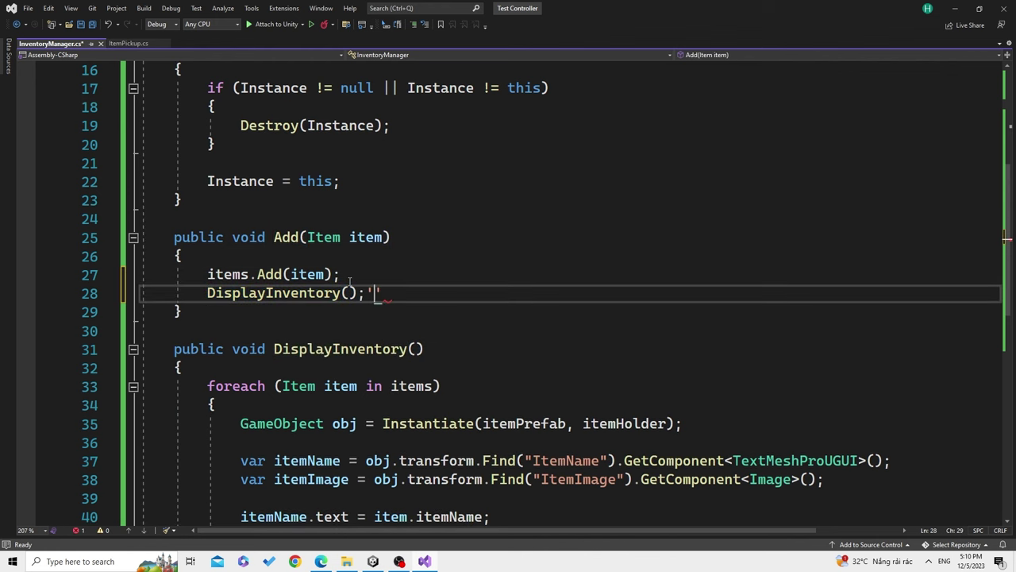
pyautogui.hotkey('ctrl', 's')
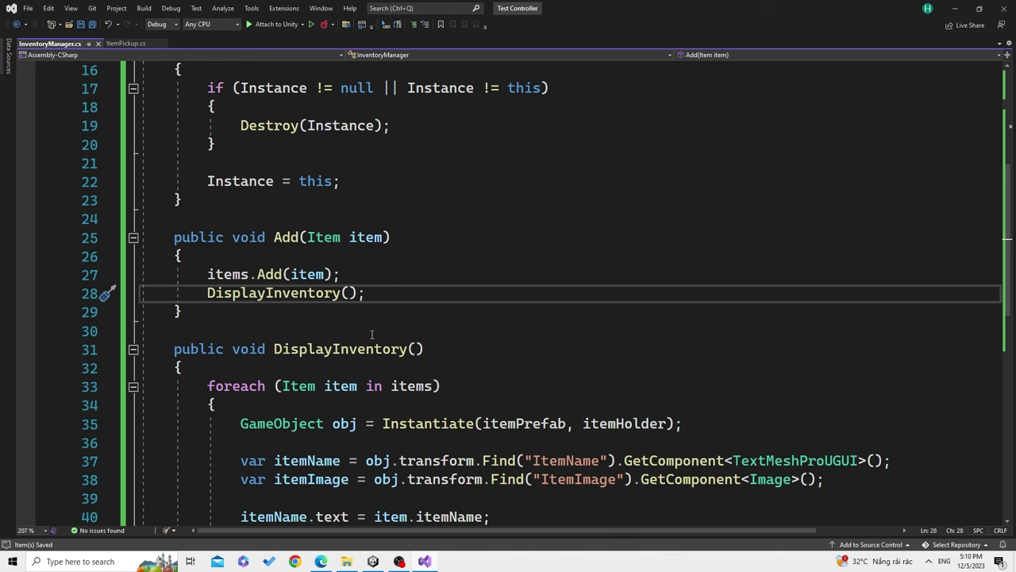
# Delete the empty lines inside DisplayInventory's loop and save the script
pyautogui.scroll(1, 372, 335)
pyautogui.scroll(-1, 433, 334)
pyautogui.scroll(-5, 630, 363)
pyautogui.scroll(1, 506, 314)
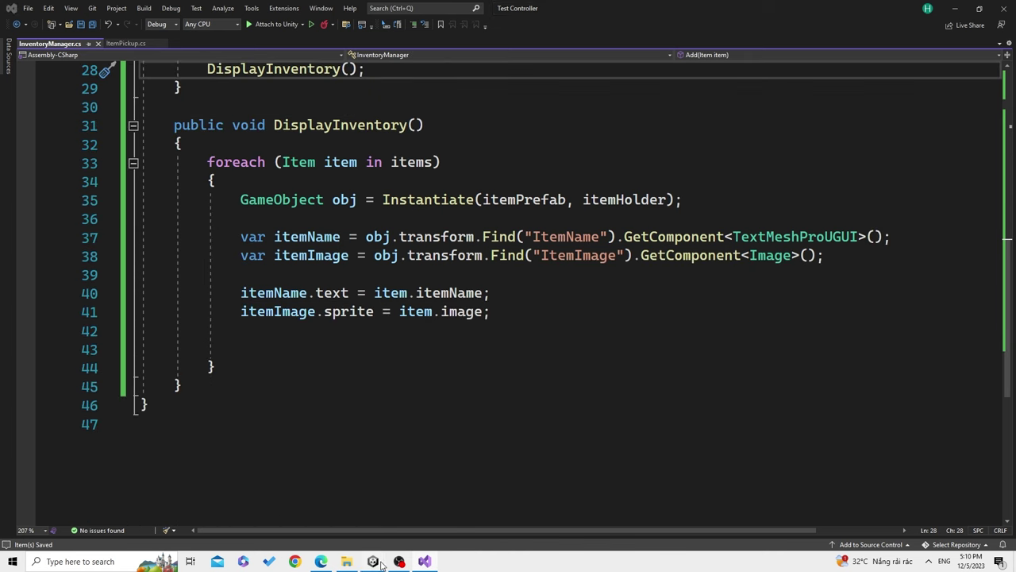
pyautogui.moveTo(400, 563)
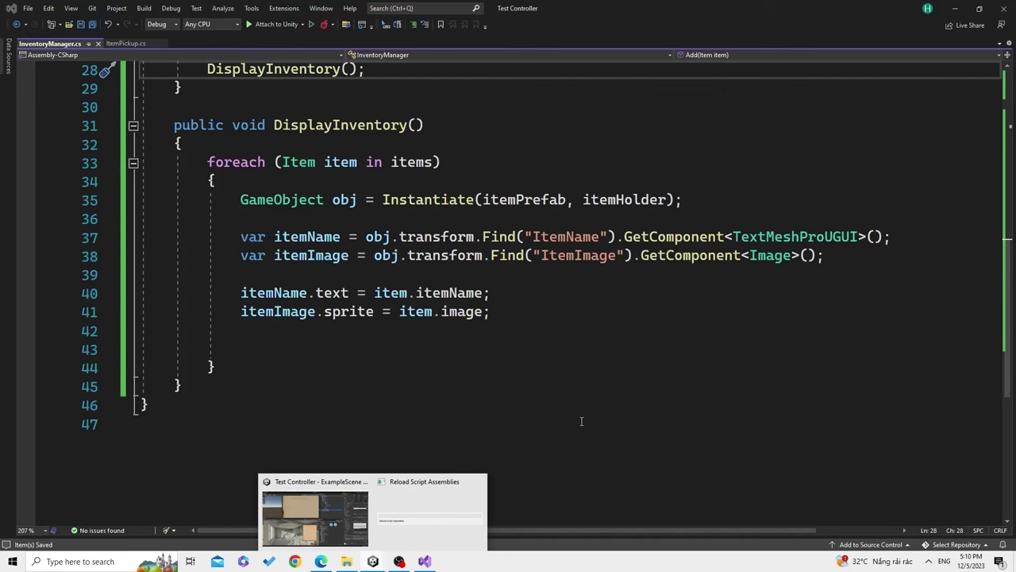
pyautogui.click(429, 237)
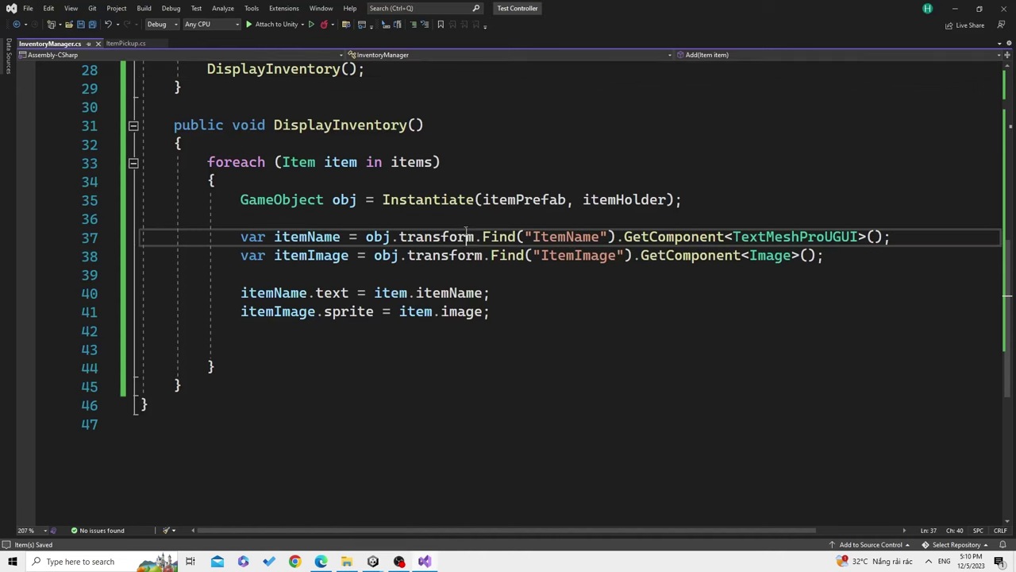
pyautogui.scroll(2, 429, 237)
pyautogui.click(144, 442)
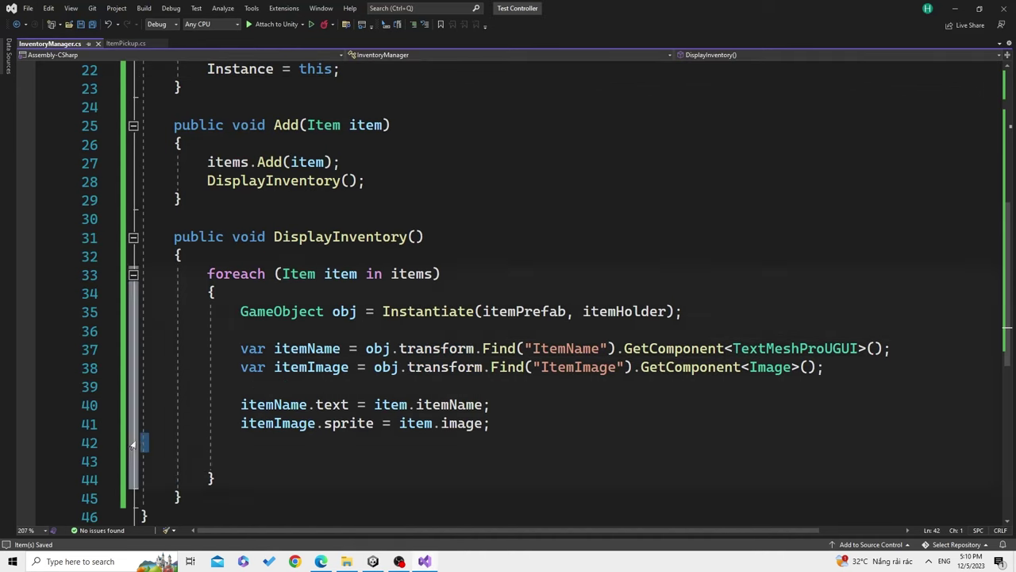
pyautogui.press('Delete')
pyautogui.press('BackSpace')
pyautogui.hotkey('ctrl', 's')
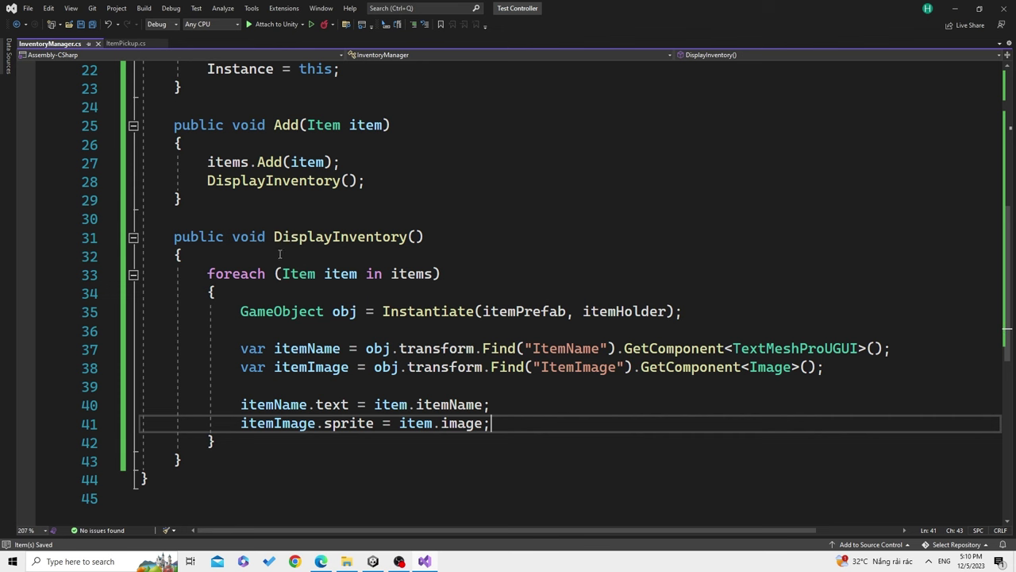
pyautogui.click(306, 245)
# Insert a foreach loop with a Transform variable at the top of DisplayInventory
pyautogui.click(280, 256)
pyautogui.press('Return')
pyautogui.press('Return')
pyautogui.press('Up')
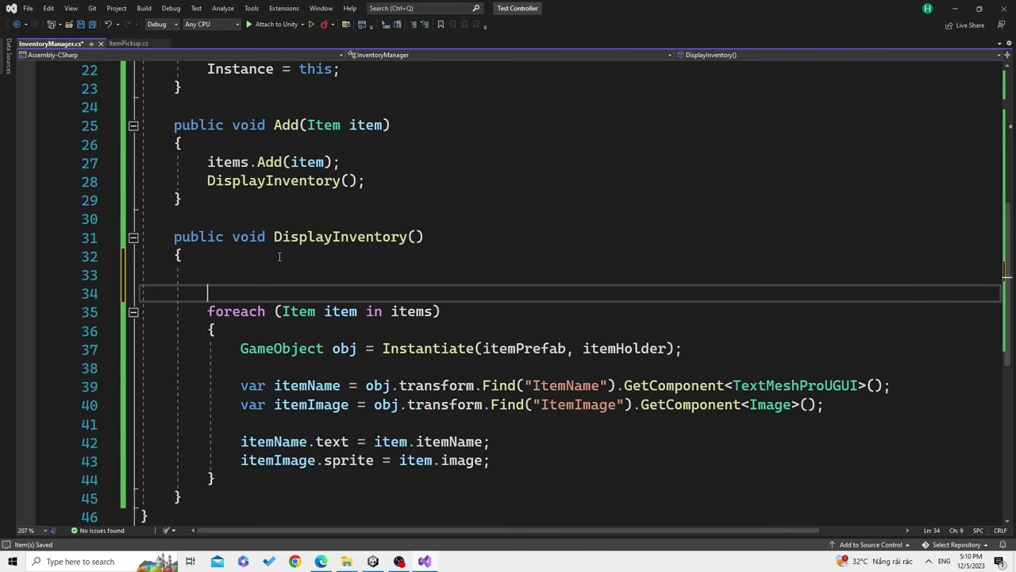
pyautogui.write('forea')
pyautogui.press('Tab')
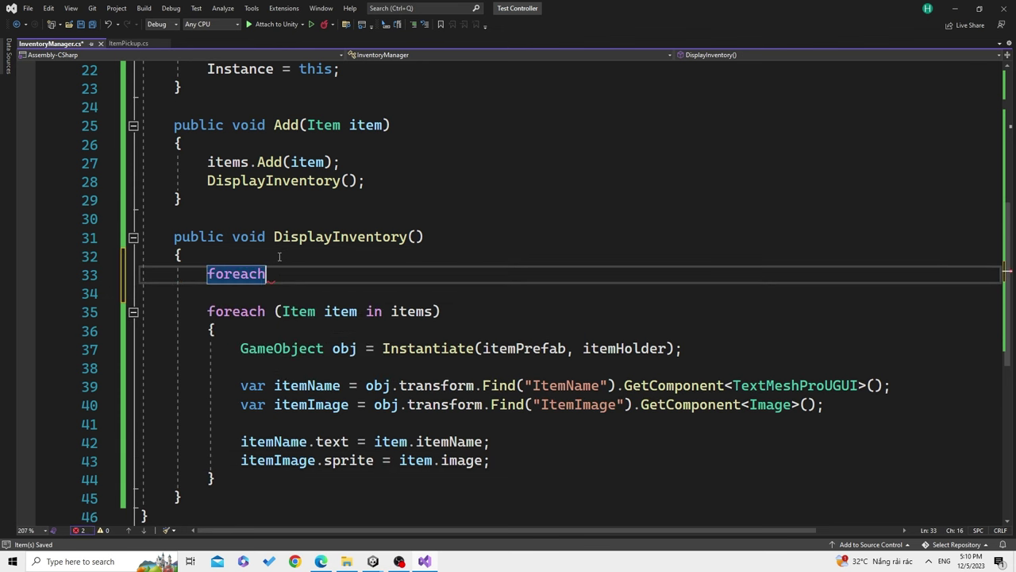
pyautogui.write('()')
pyautogui.scroll(-1, 279, 257)
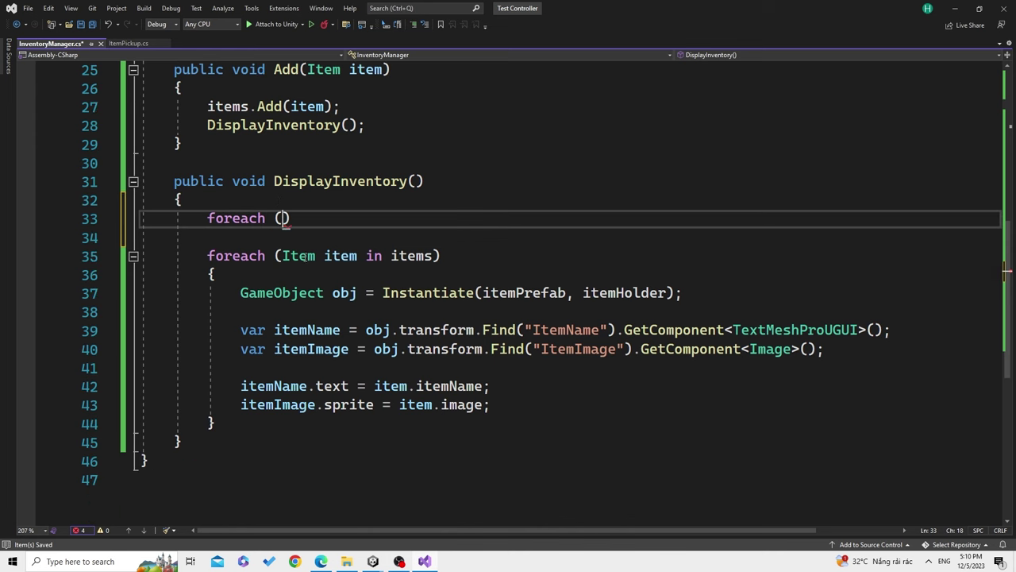
pyautogui.scroll(1, 306, 266)
pyautogui.write('Tran')
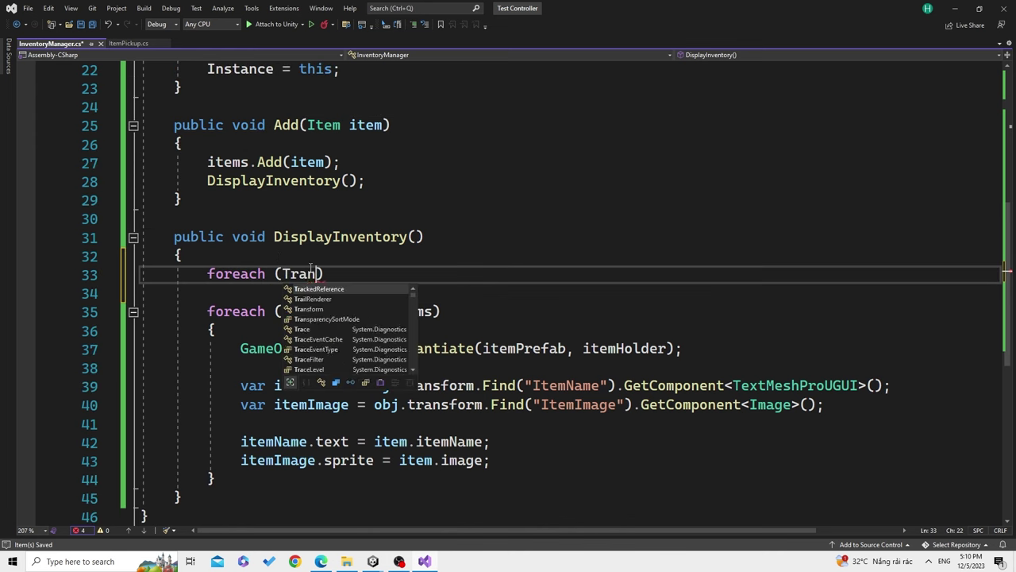
pyautogui.press('Tab')
# Complete the loop header as foreach (Transform item in itemHolder)
pyautogui.scroll(3, 309, 268)
pyautogui.scroll(4, 339, 260)
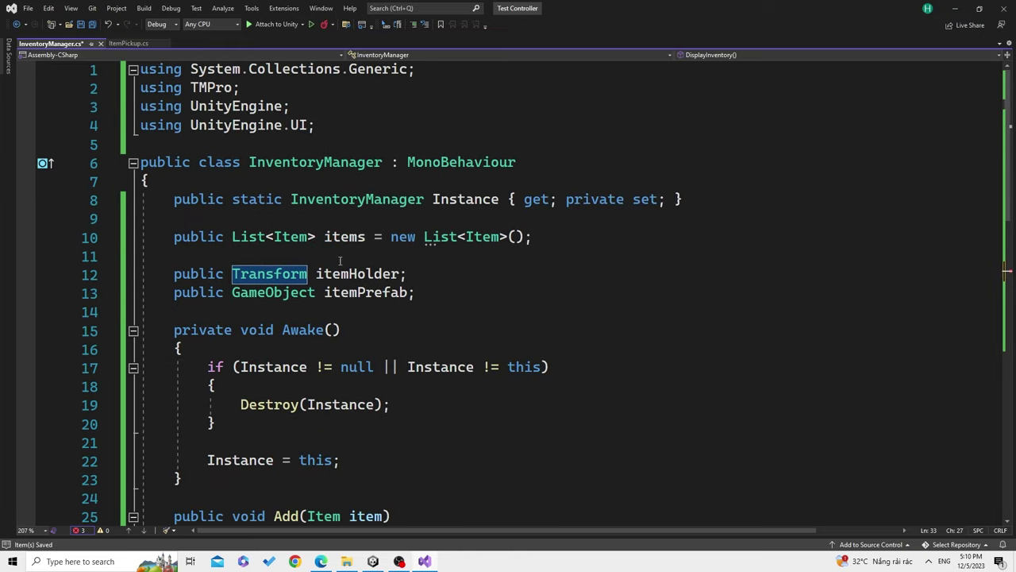
pyautogui.doubleClick(357, 273)
pyautogui.scroll(-1, 367, 276)
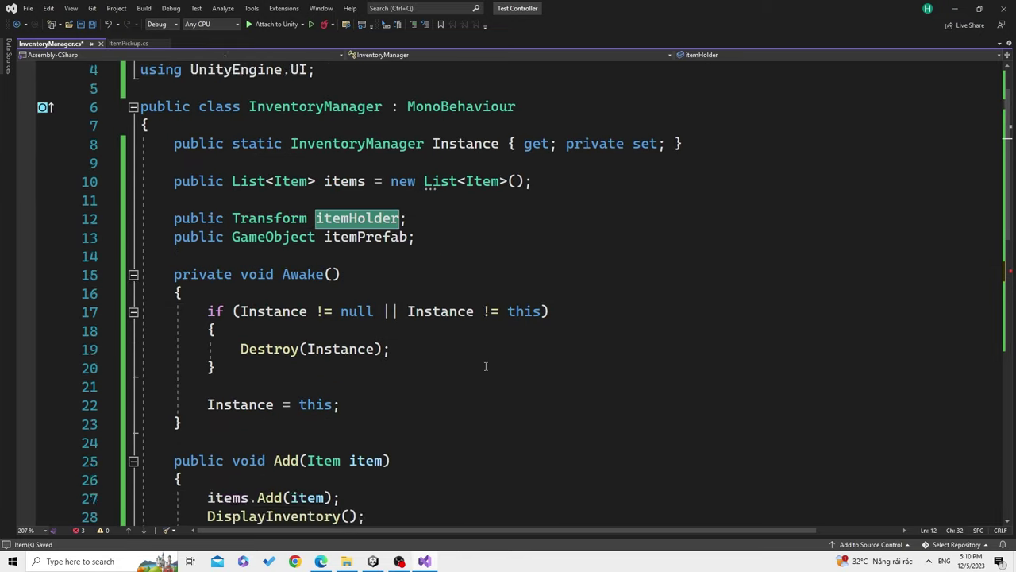
pyautogui.scroll(-2, 486, 365)
pyautogui.scroll(-1, 487, 366)
pyautogui.click(360, 442)
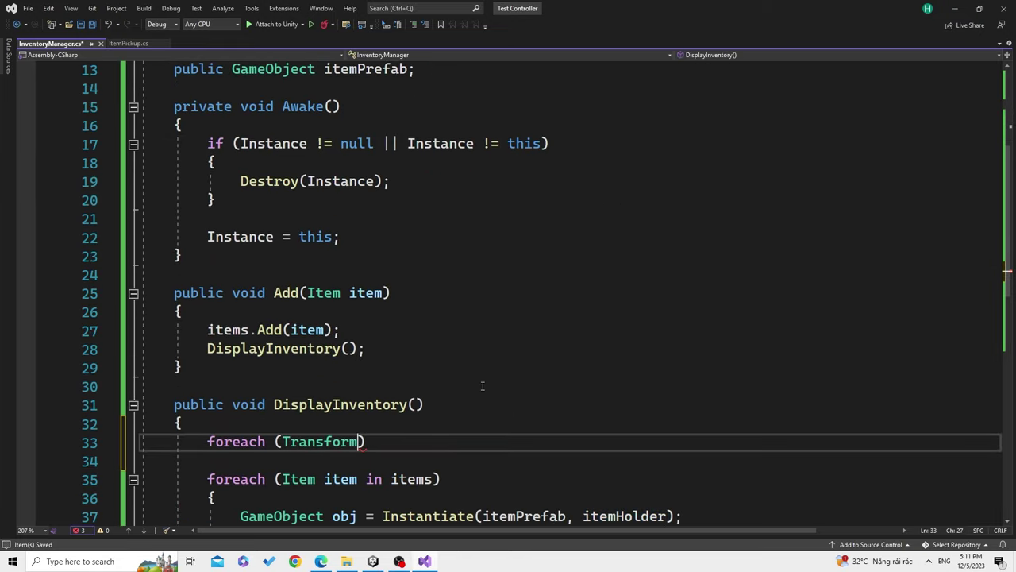
pyautogui.write('item ')
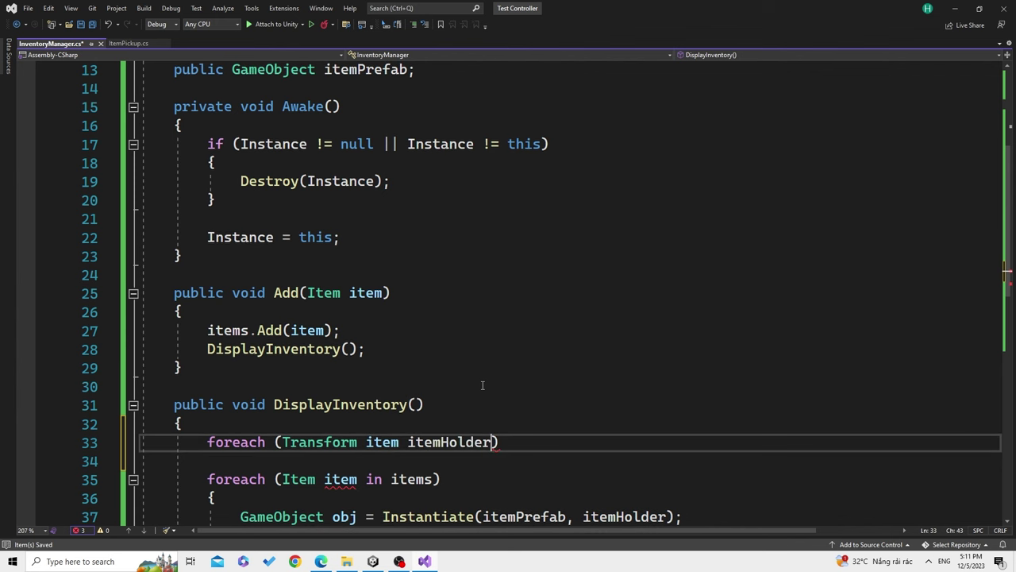
pyautogui.write('in itemHolder')
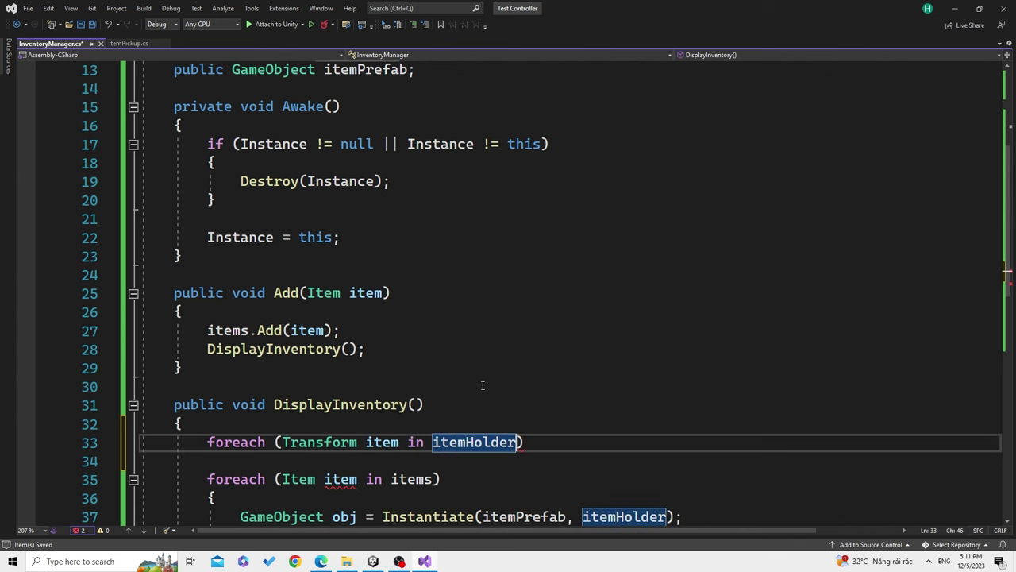
pyautogui.write(')')
pyautogui.press('Return')
# Give the loop body a Destroy(item); call
pyautogui.write('{')
pyautogui.press('Return')
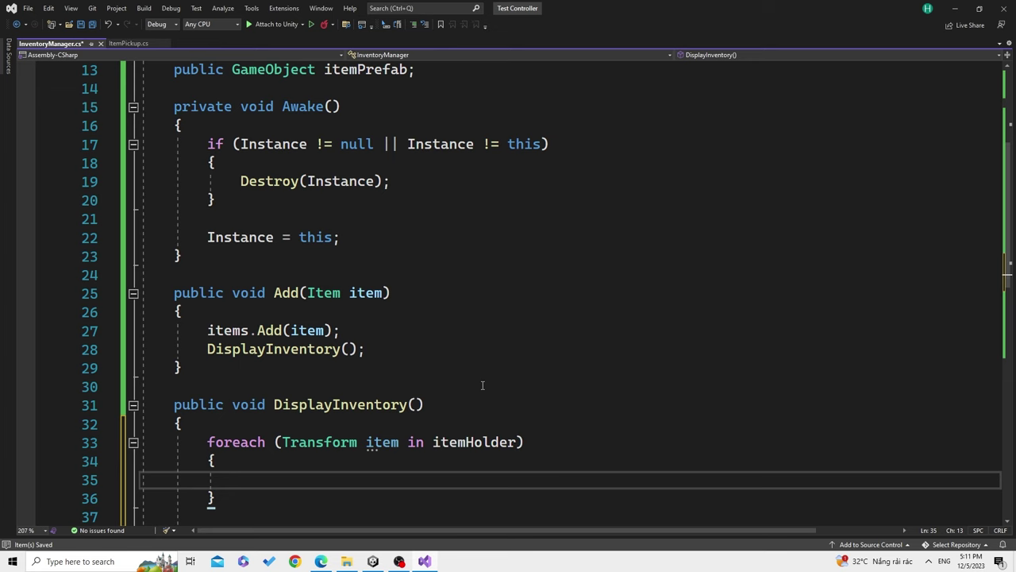
pyautogui.scroll(-3, 492, 388)
pyautogui.write('item')
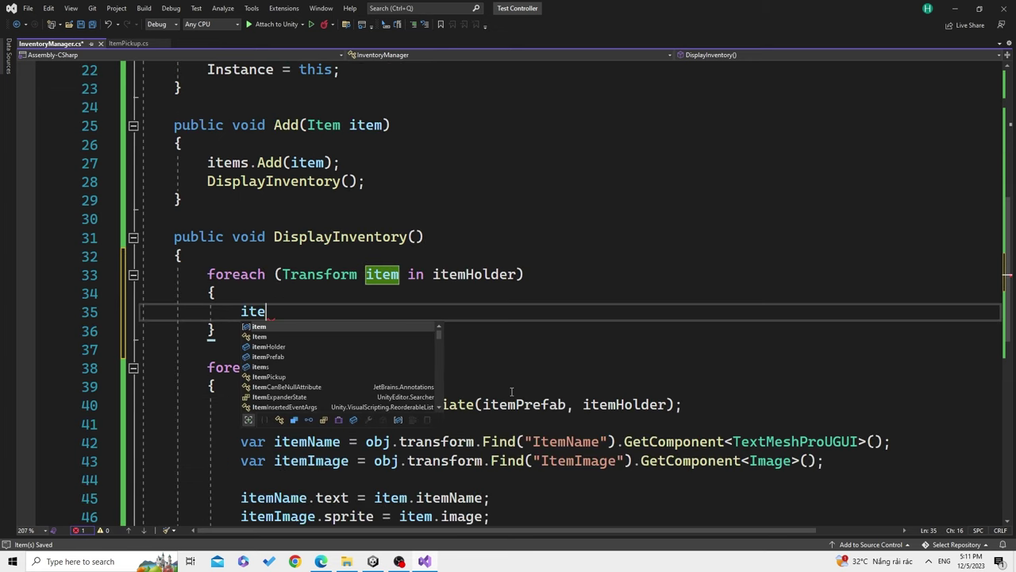
pyautogui.press('BackSpace')
pyautogui.press('BackSpace')
pyautogui.press('BackSpace')
pyautogui.press('BackSpace')
pyautogui.write('cimalc')
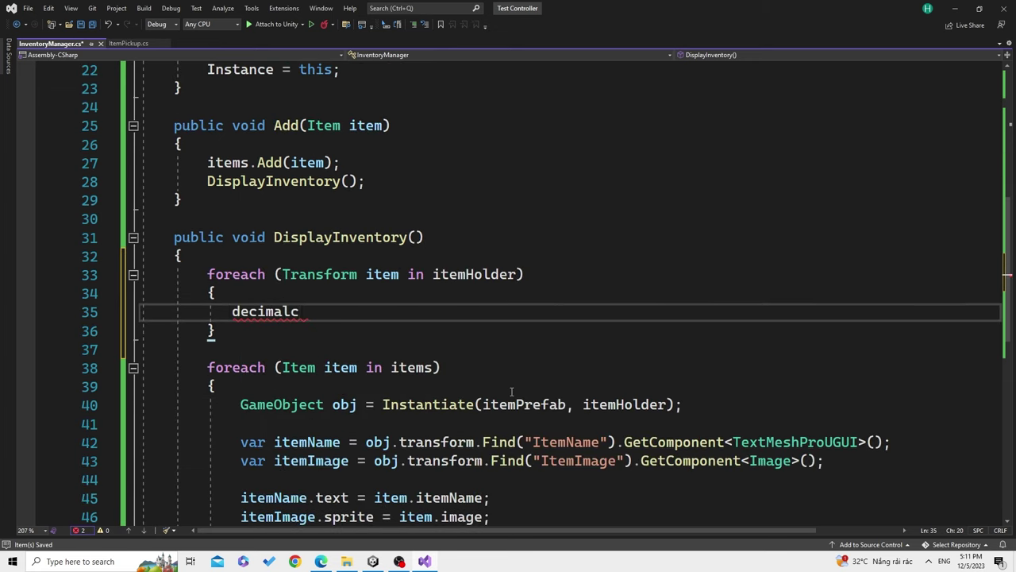
pyautogui.hotkey('ctrl', 'shift', 'Left')
pyautogui.write('dec')
pyautogui.press('BackSpace')
pyautogui.press('BackSpace')
pyautogui.press('BackSpace')
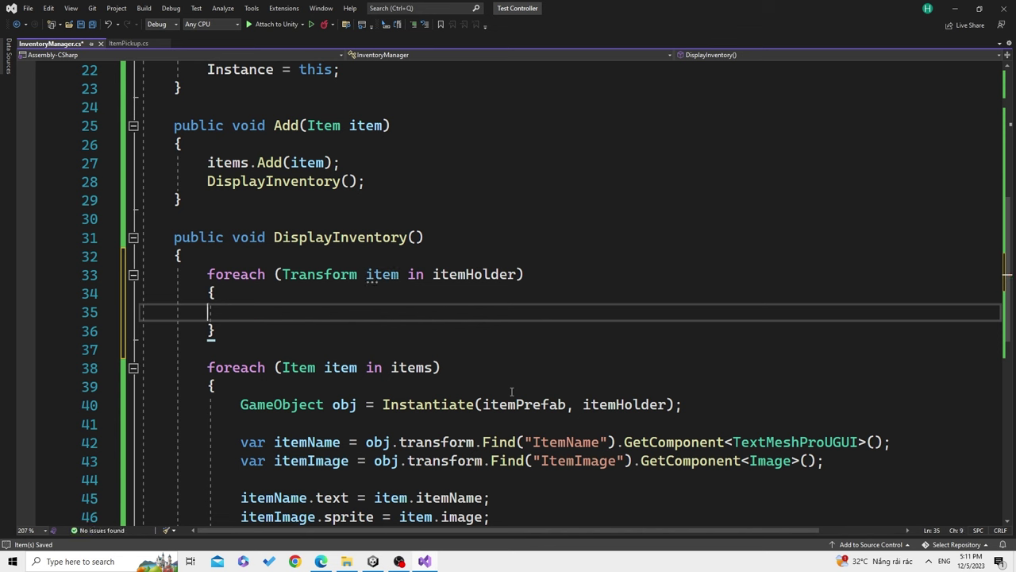
pyautogui.write('Destr')
pyautogui.press('Tab')
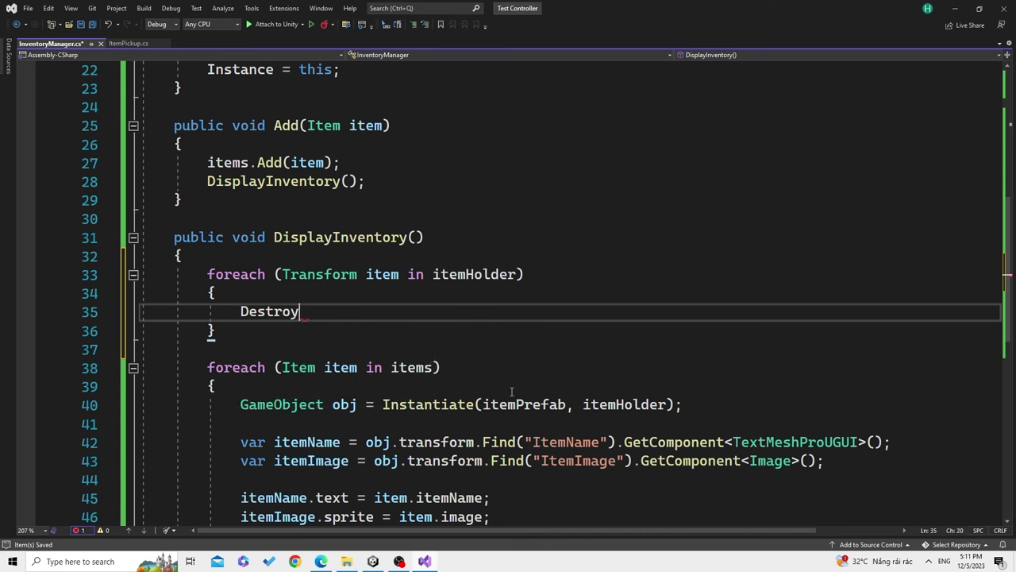
pyautogui.write('(item')
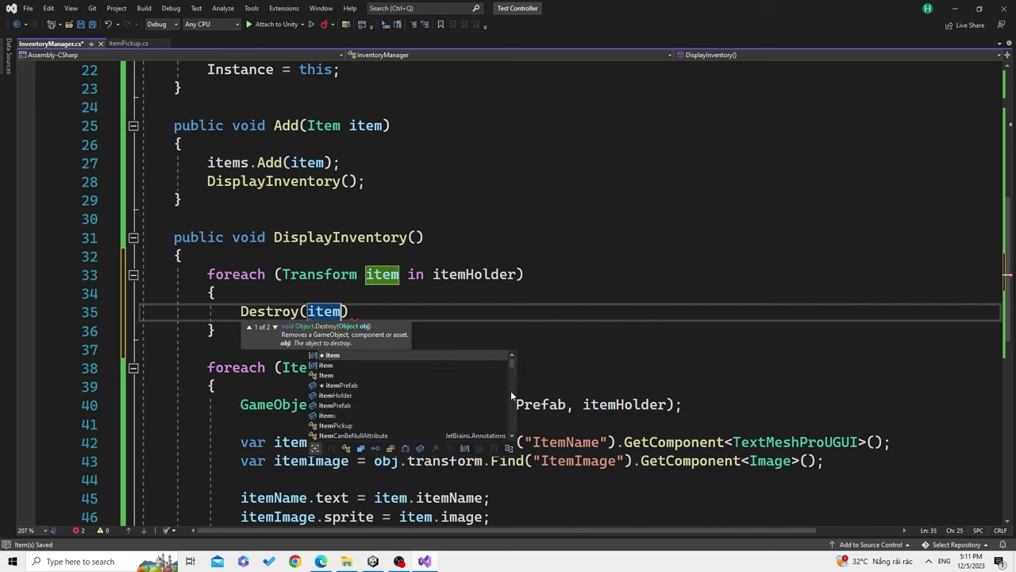
pyautogui.write(');')
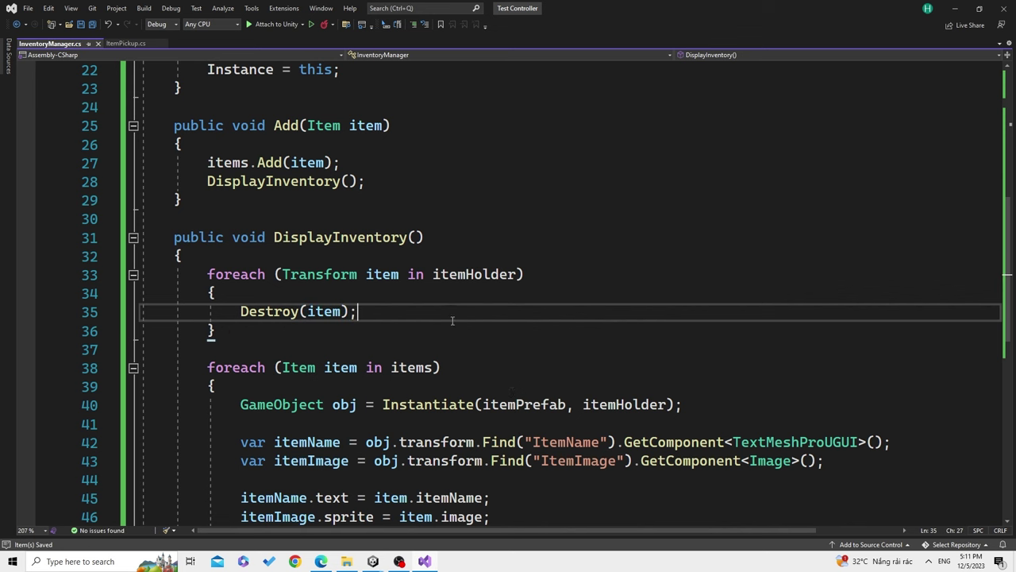
# Keep the loop header iterating over itemHolder itself and switch back to the Unity editor
pyautogui.moveTo(379, 564)
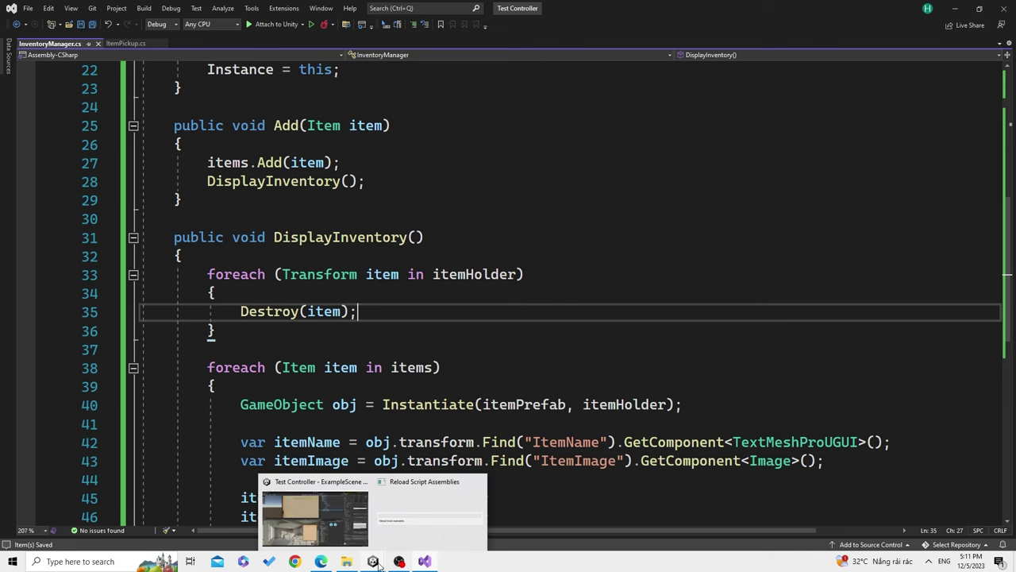
pyautogui.click(517, 274)
pyautogui.write('.chi')
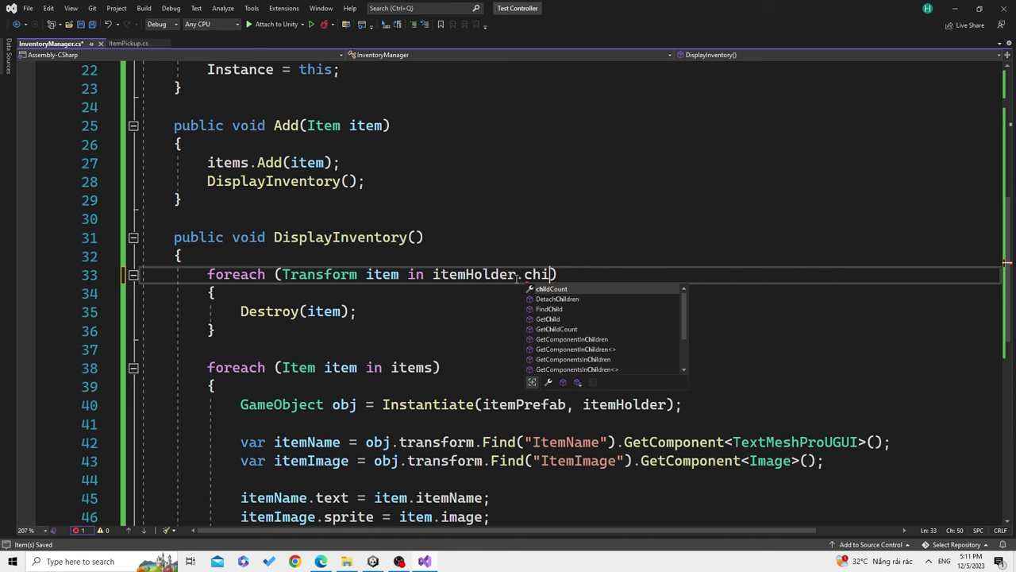
pyautogui.press('BackSpace')
pyautogui.press('BackSpace')
pyautogui.press('BackSpace')
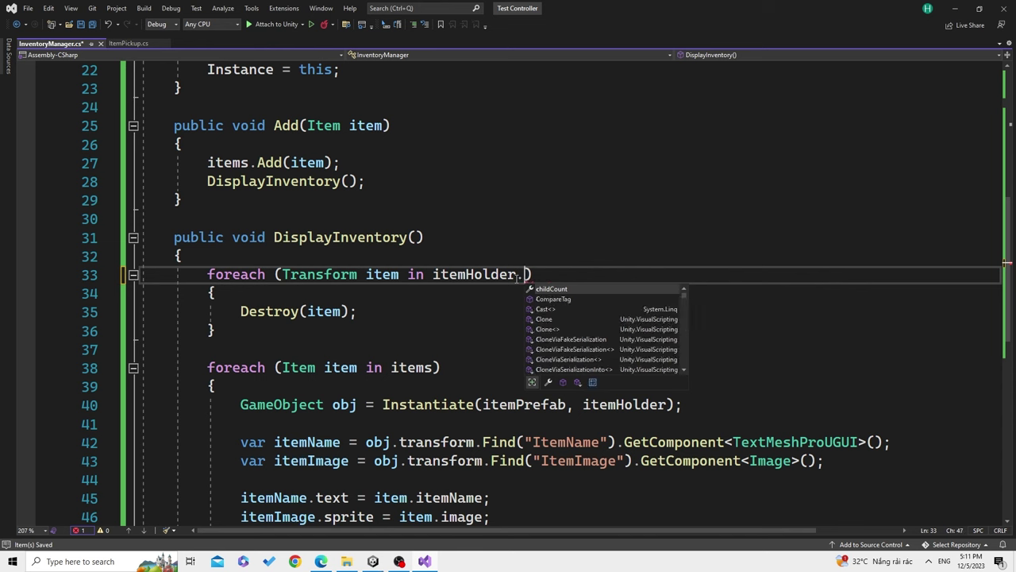
pyautogui.press('BackSpace')
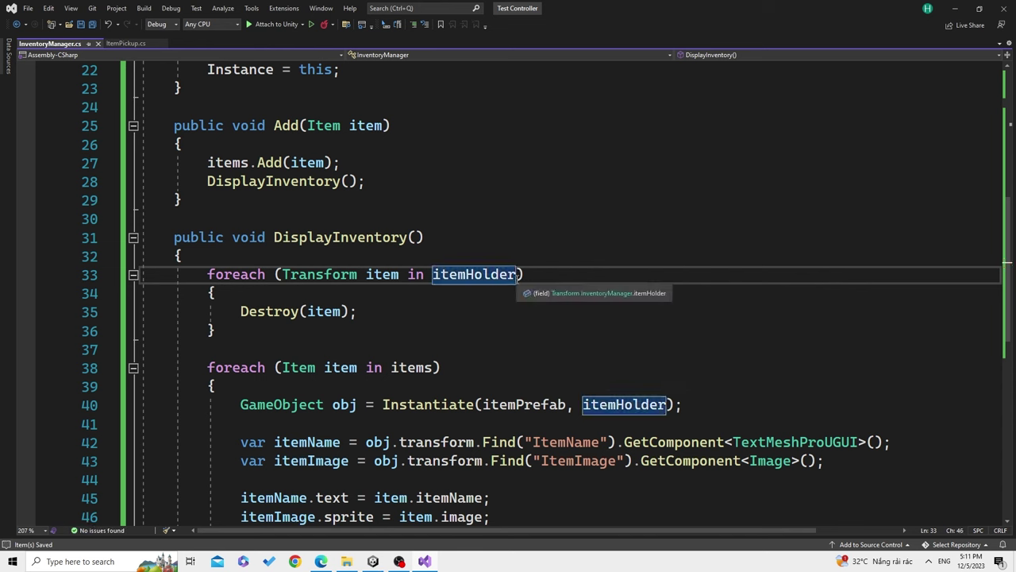
pyautogui.click(182, 255)
pyautogui.click(375, 561)
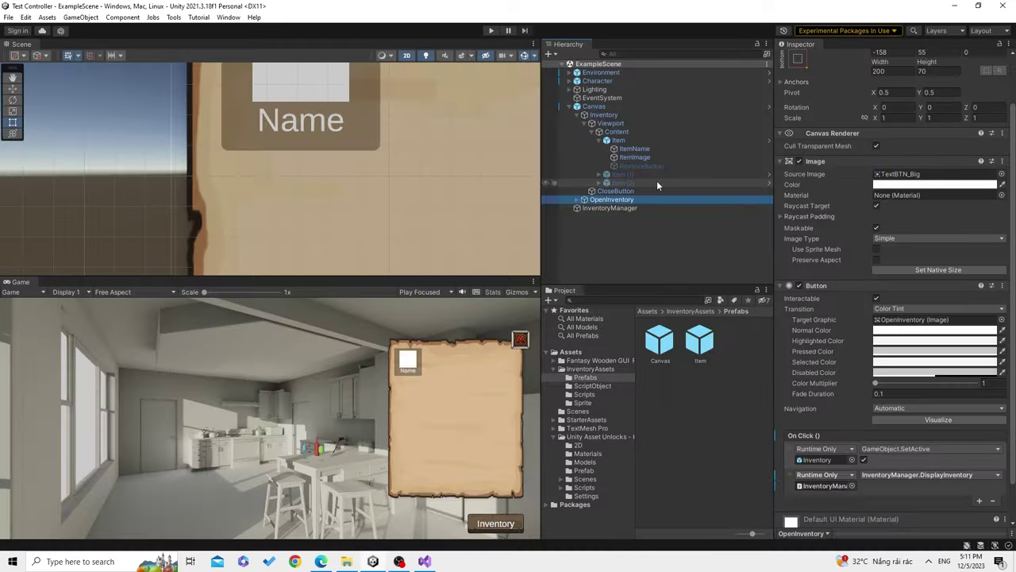
# Play-test picking up the green item and viewing the inventory, check the Console's RectTransform errors, then stop
pyautogui.click(490, 31)
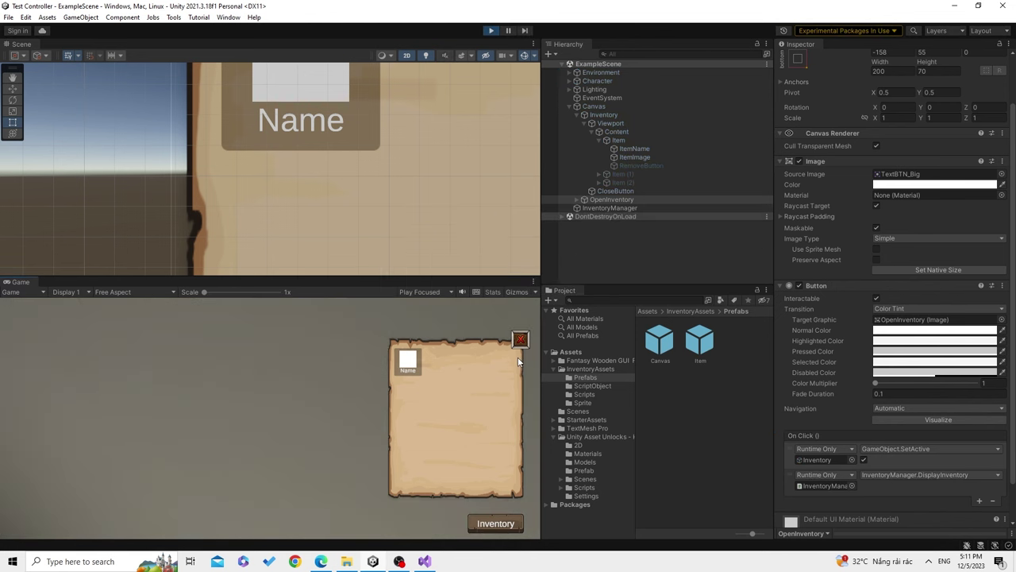
pyautogui.click(520, 340)
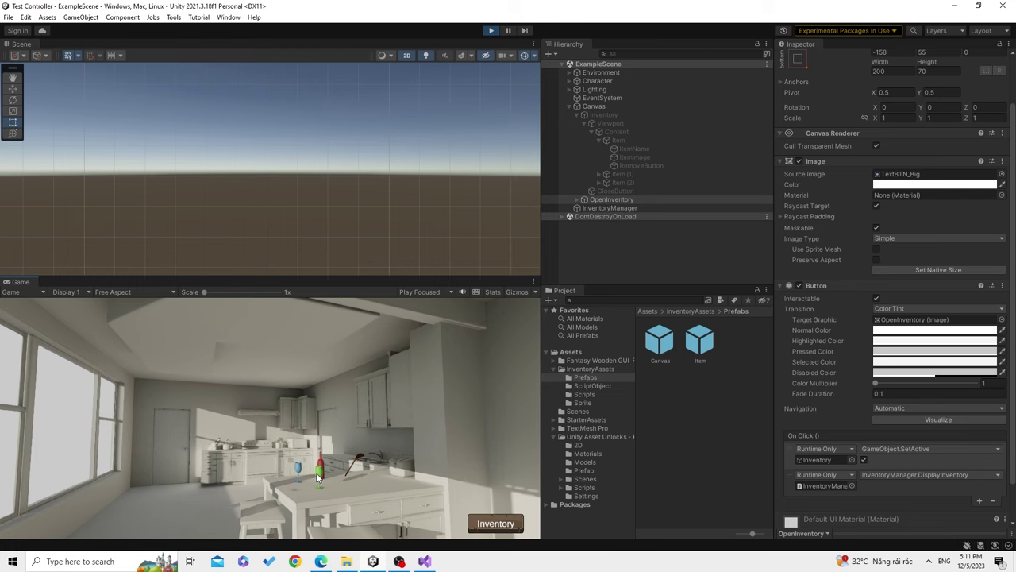
pyautogui.click(320, 476)
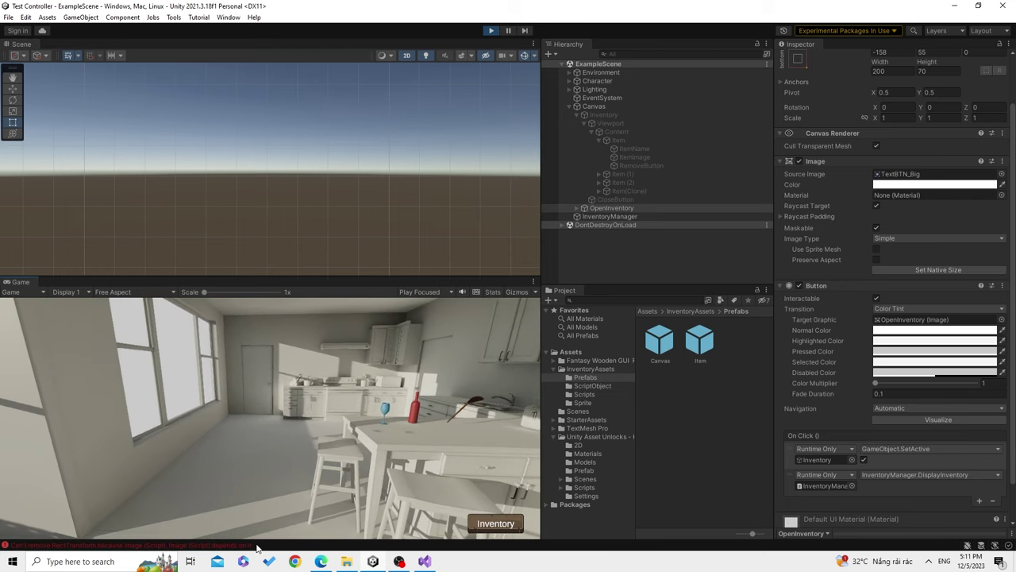
pyautogui.click(494, 523)
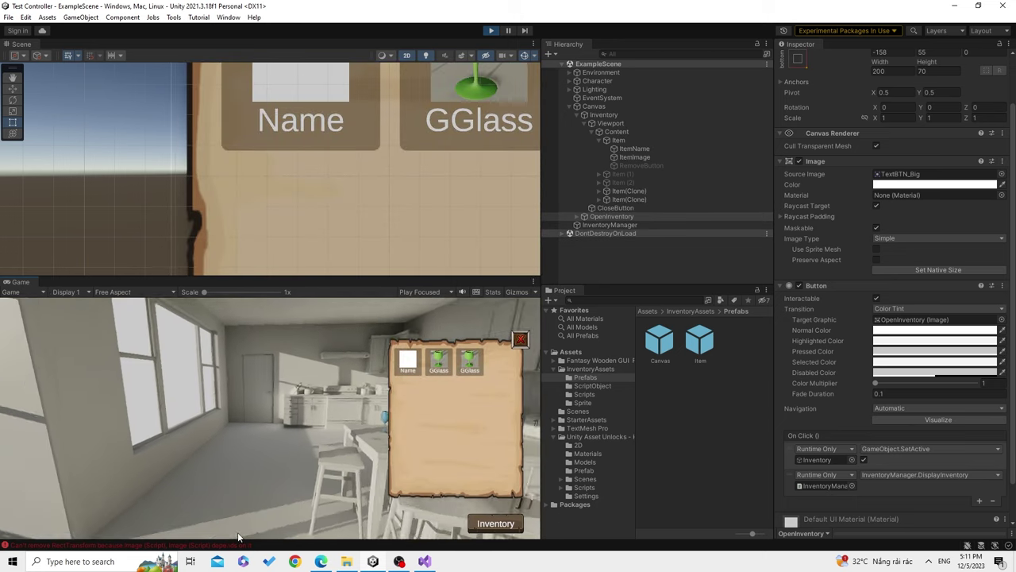
pyautogui.click(212, 546)
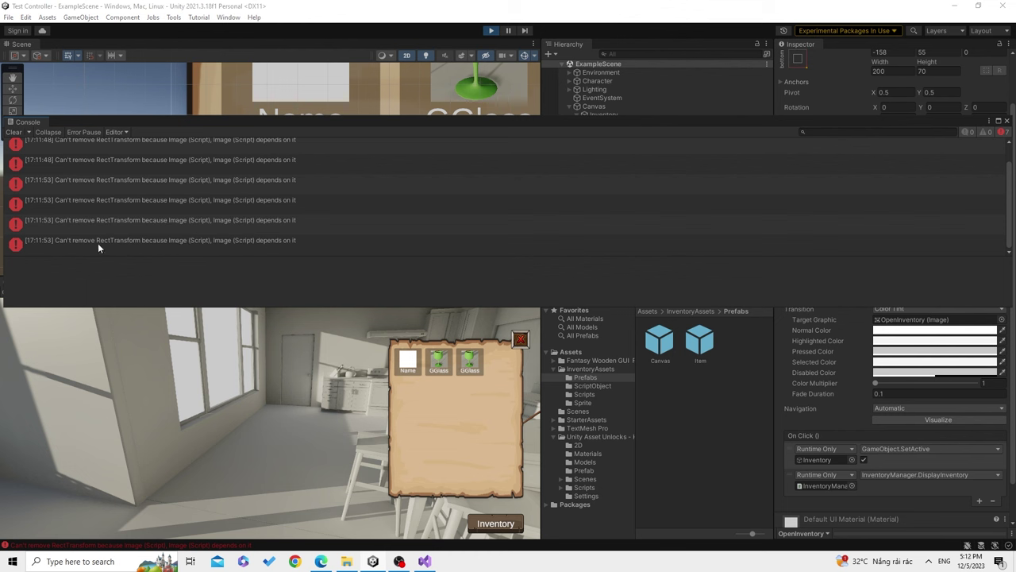
pyautogui.click(490, 31)
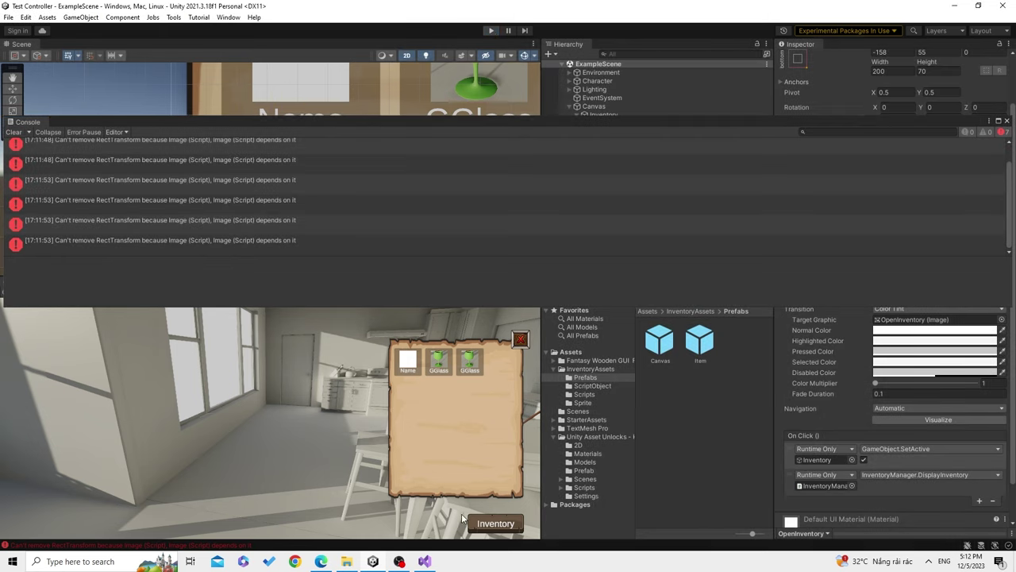
# Change Destroy(item) to Destroy(item.gameObject) and return to Unity to recompile
pyautogui.click(463, 518)
pyautogui.hotkey('alt', 'Tab')
pyautogui.click(343, 312)
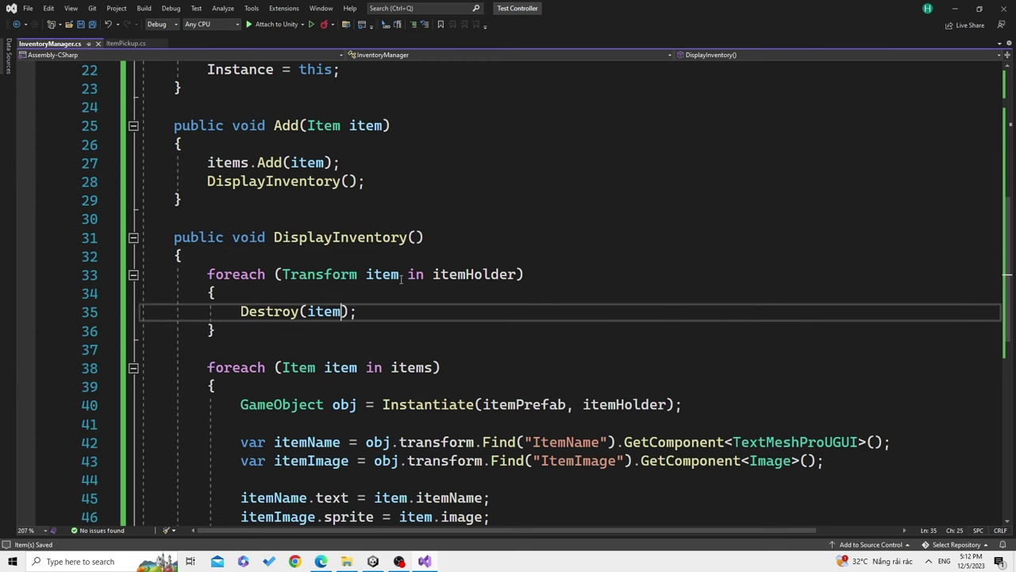
pyautogui.write('.g')
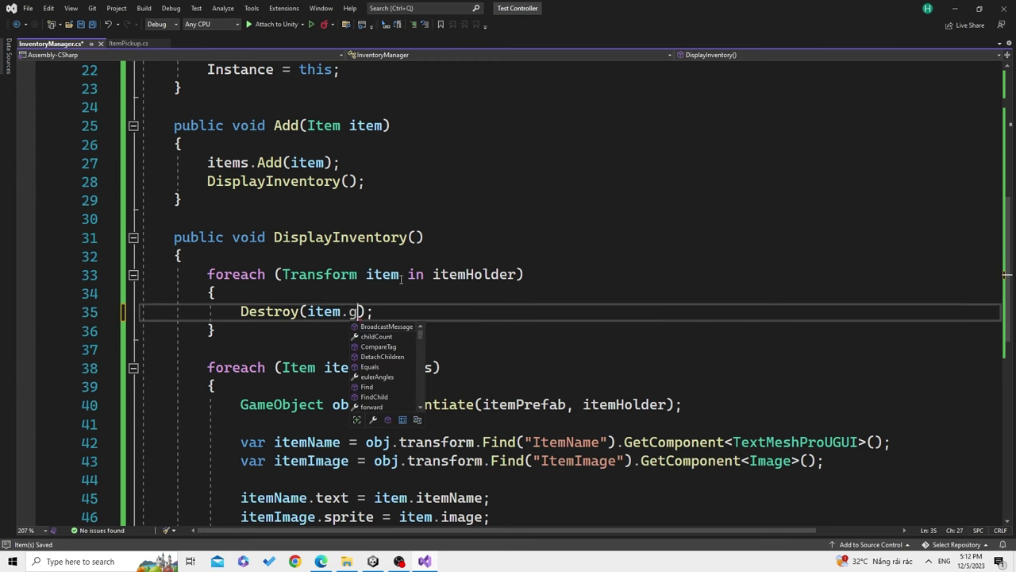
pyautogui.press('Tab')
pyautogui.click(487, 293)
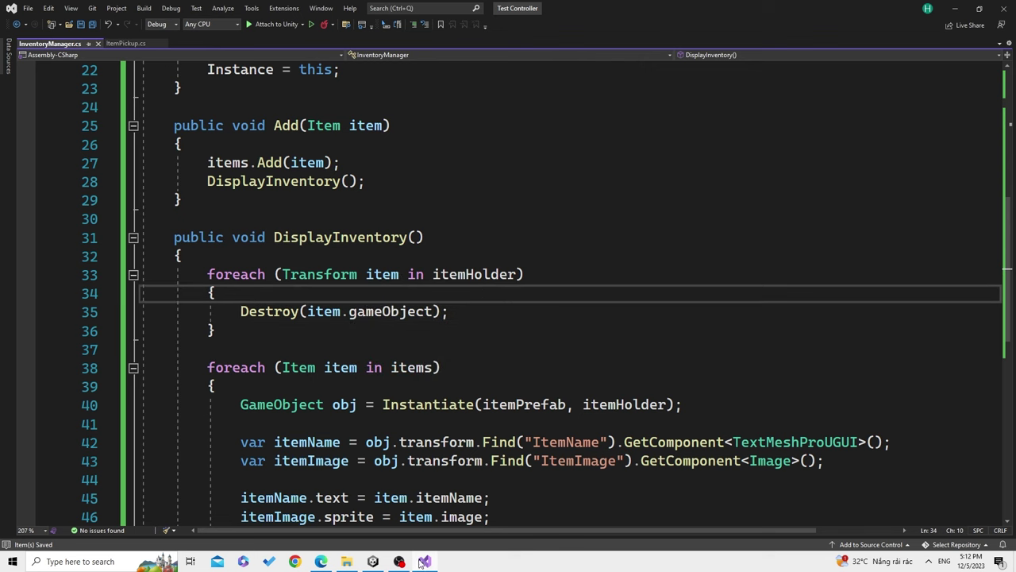
pyautogui.hotkey('alt', 'Tab')
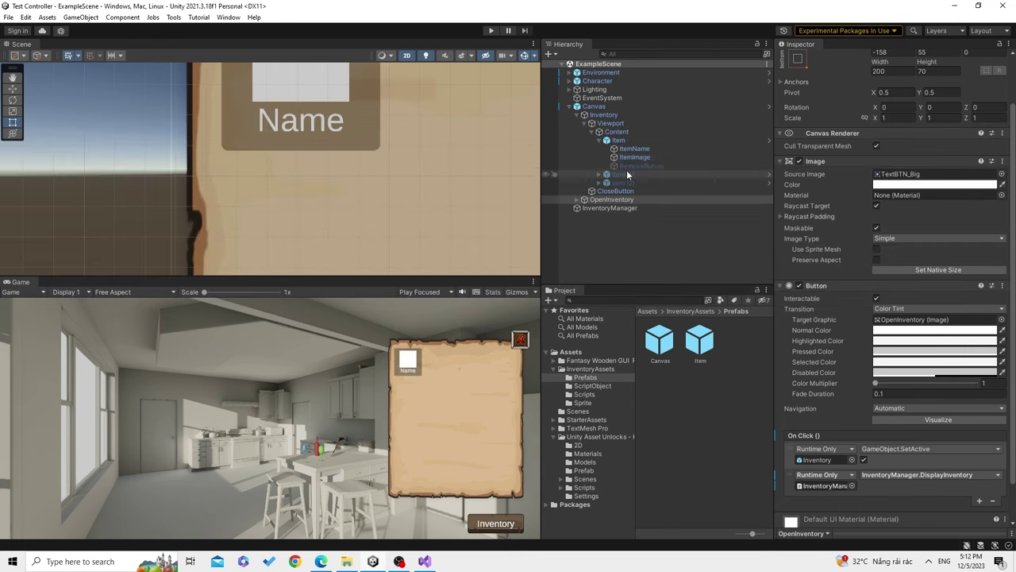
# Deactivate the Inventory panel so it starts hidden, and enter Play mode
pyautogui.click(624, 115)
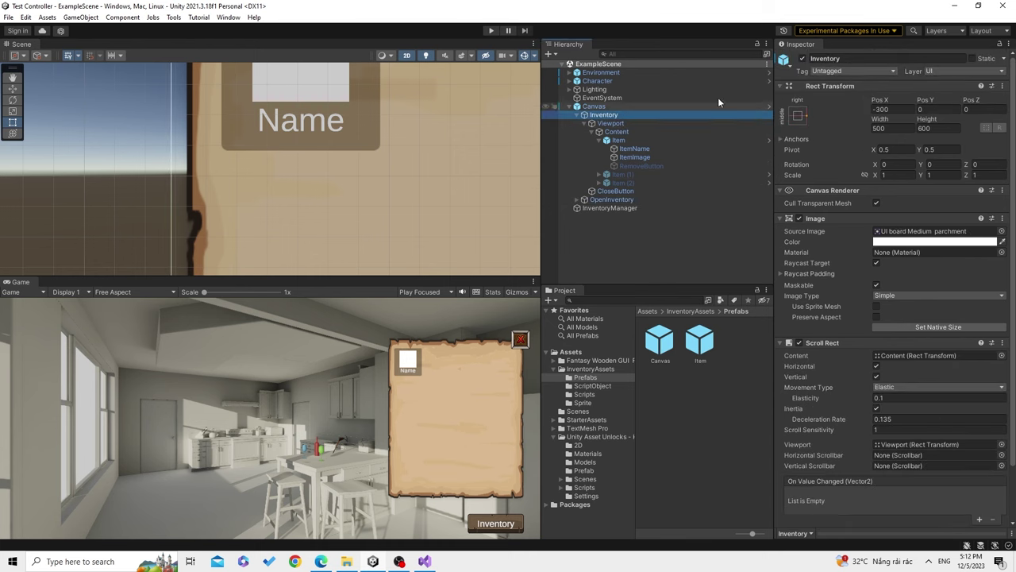
pyautogui.click(801, 60)
pyautogui.click(489, 31)
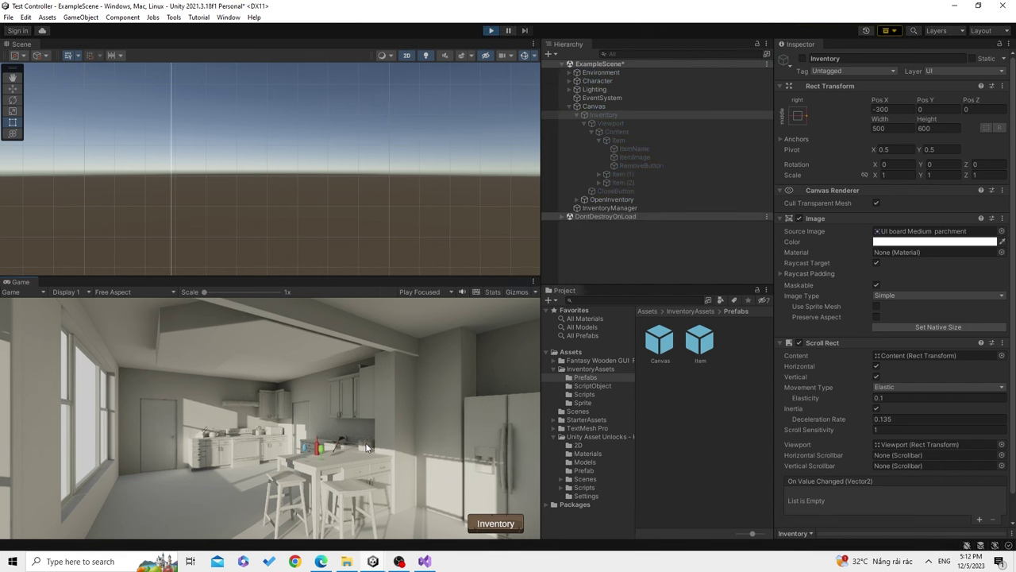
# Pick up the green glass and red wine bottle, confirm the inventory lists GGlass and Wine, then stop
pyautogui.click(400, 352)
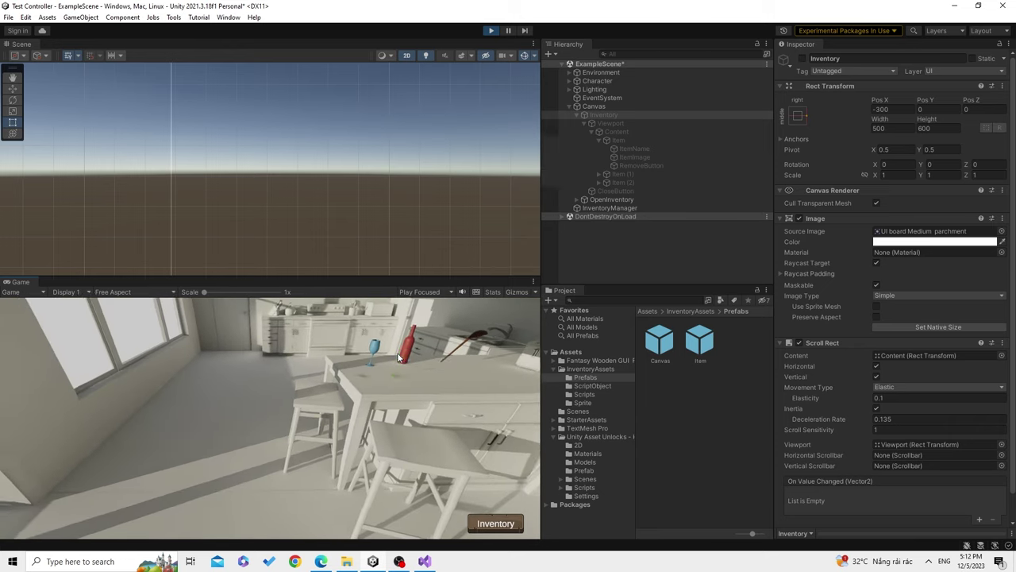
pyautogui.click(496, 524)
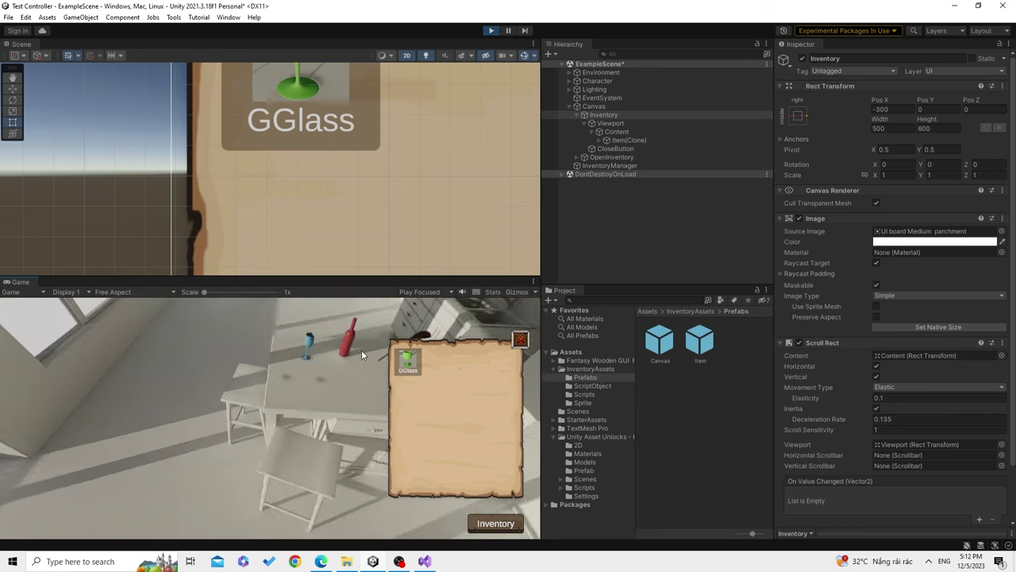
pyautogui.click(310, 348)
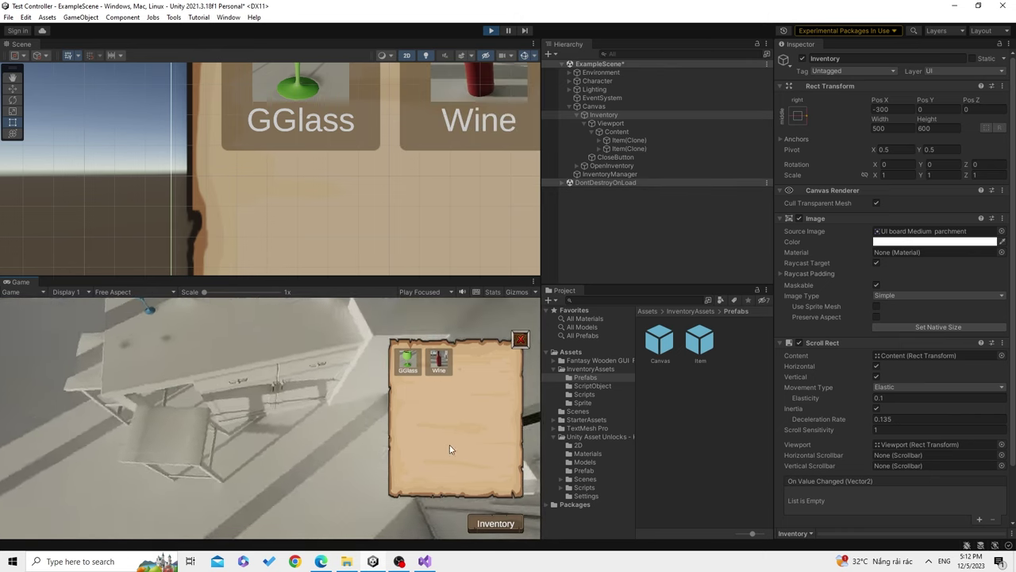
pyautogui.click(494, 526)
pyautogui.click(493, 525)
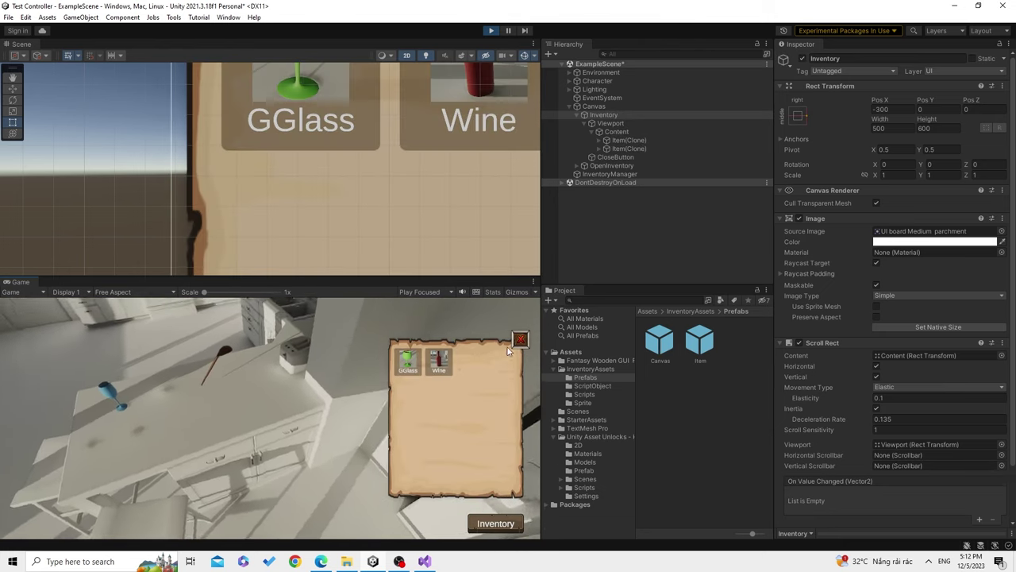
pyautogui.click(521, 342)
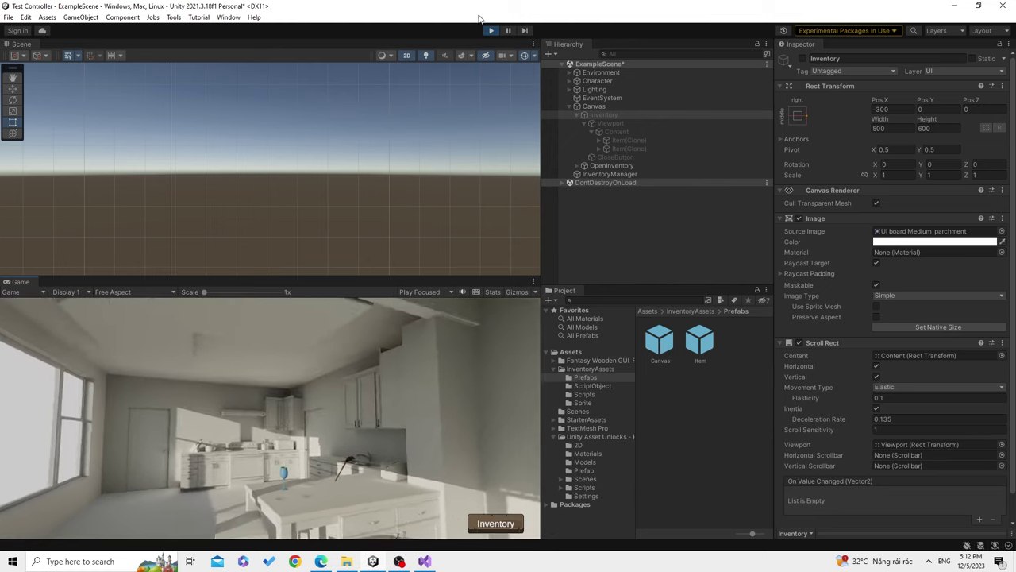
pyautogui.click(488, 32)
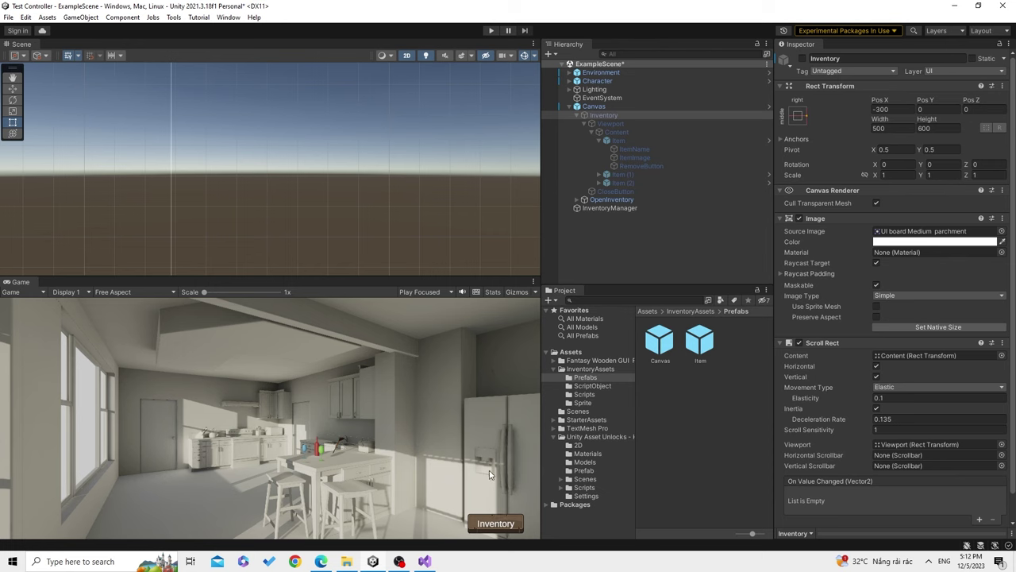
# Add a public void Remove() method with an empty body below Add
pyautogui.click(426, 560)
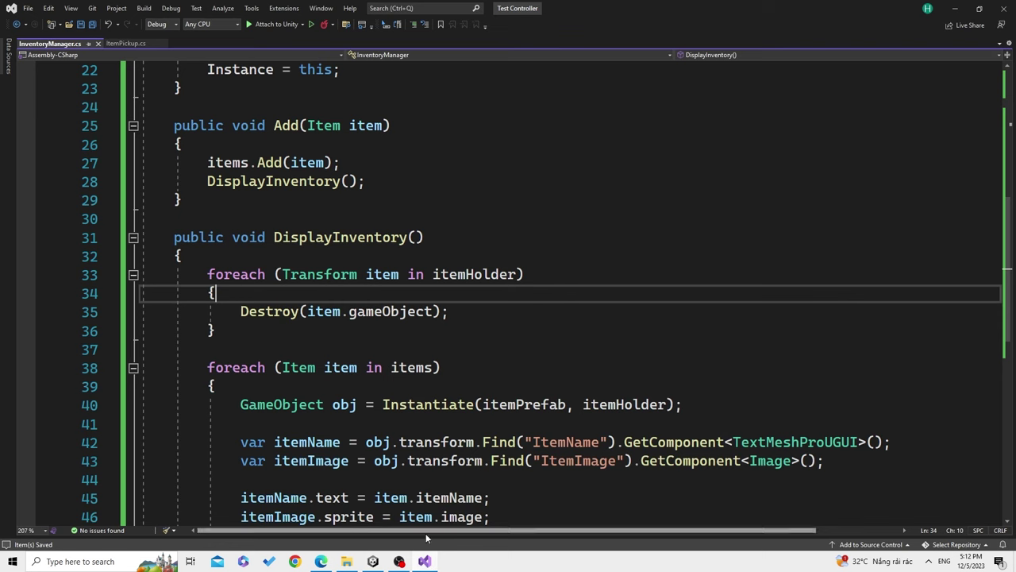
pyautogui.hotkey('alt', 'Tab')
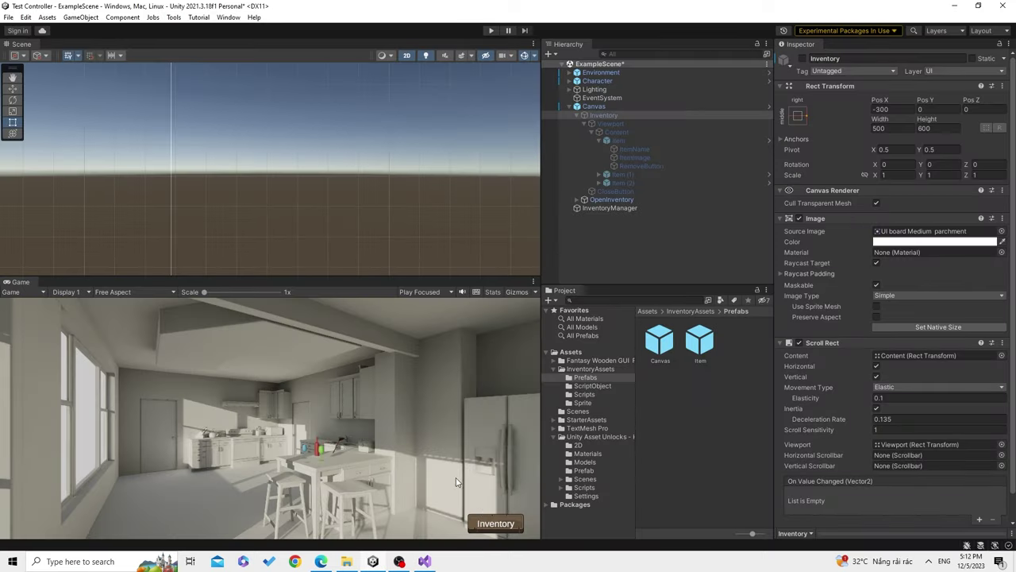
pyautogui.click(425, 560)
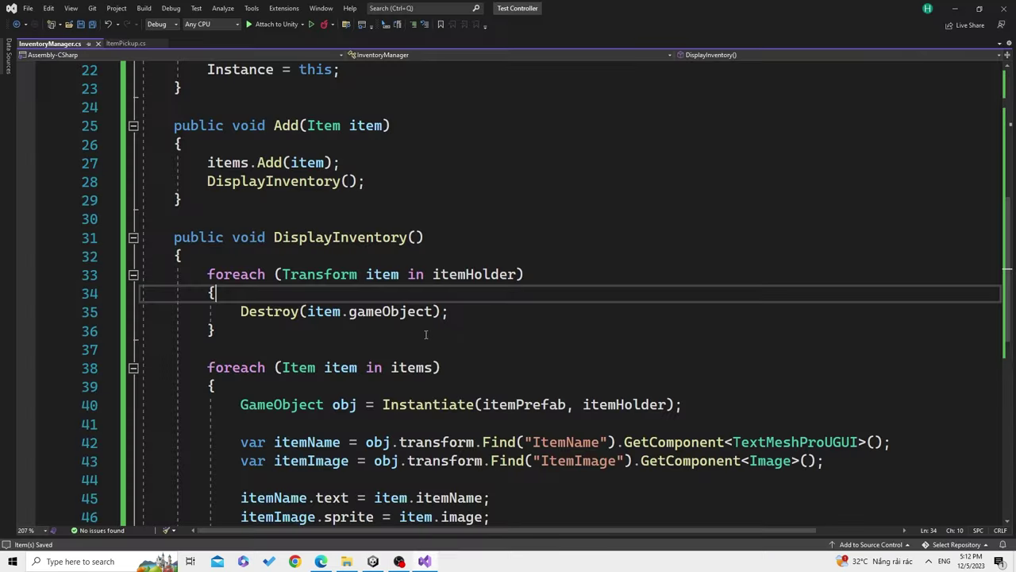
pyautogui.click(421, 329)
pyautogui.scroll(3, 513, 322)
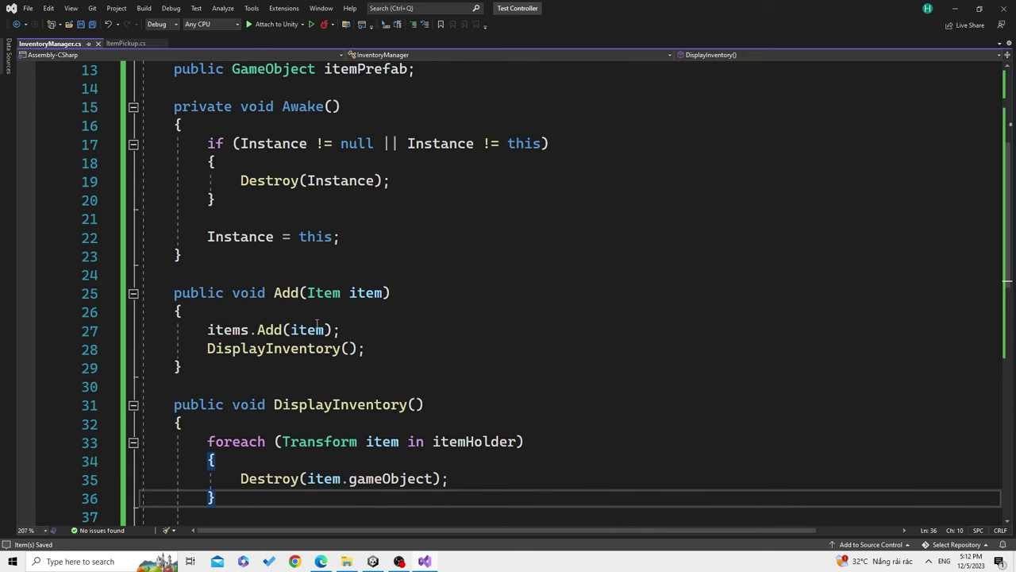
pyautogui.click(300, 373)
pyautogui.press('Return')
pyautogui.press('Return')
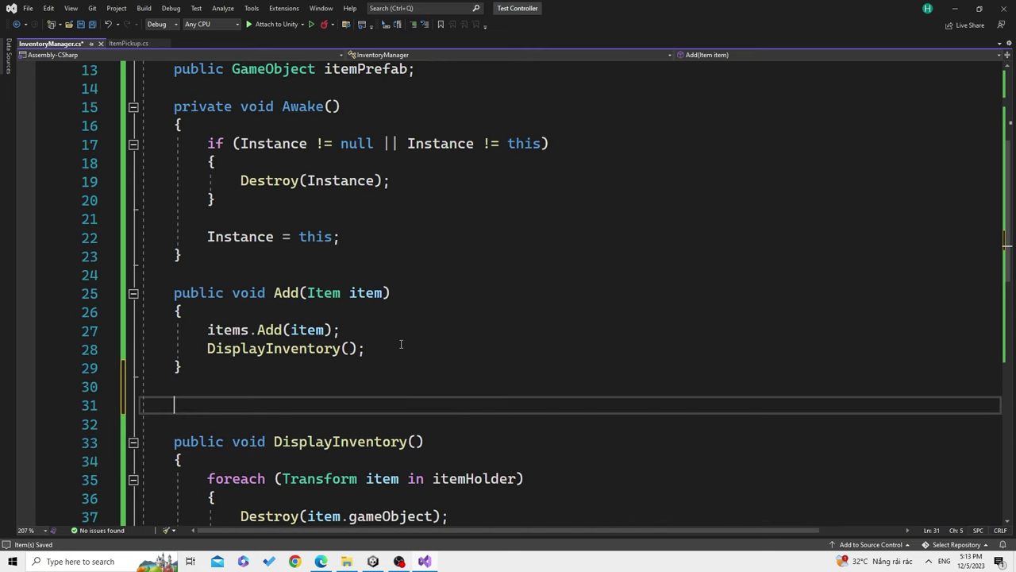
pyautogui.write('publ')
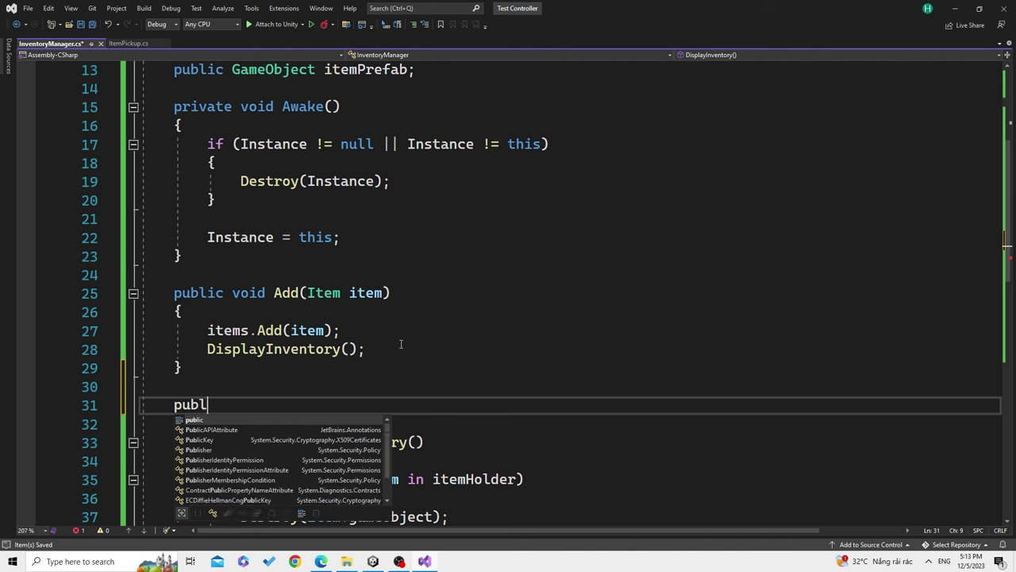
pyautogui.write('ic void Rem')
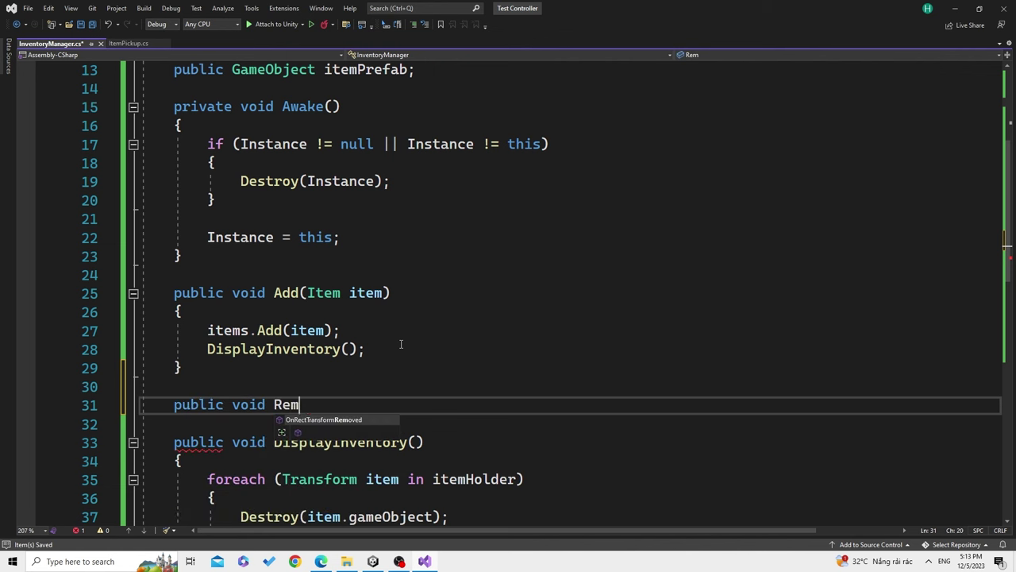
pyautogui.write('ove')
pyautogui.press('Tab')
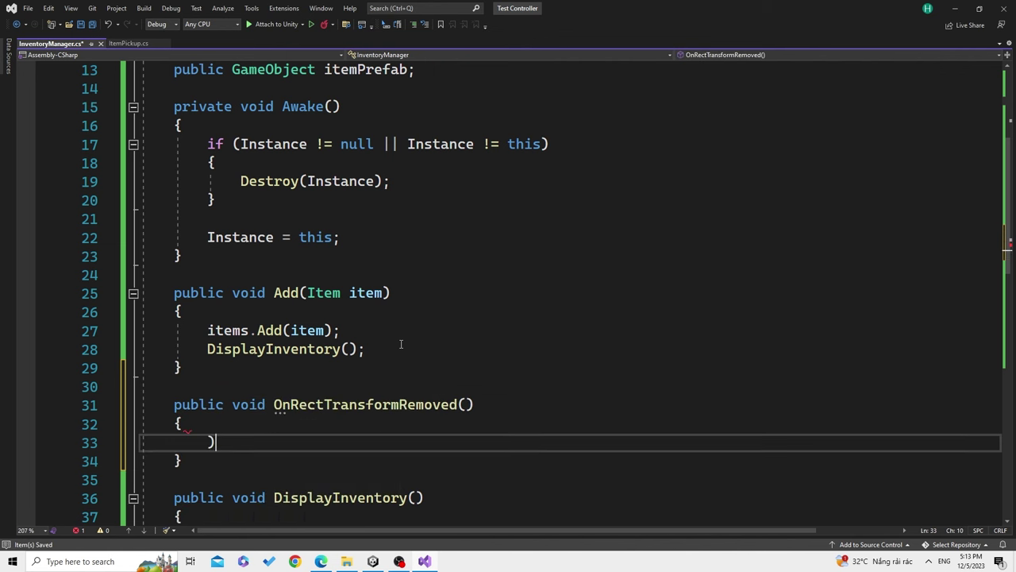
pyautogui.hotkey('ctrl', 'z')
pyautogui.write('(')
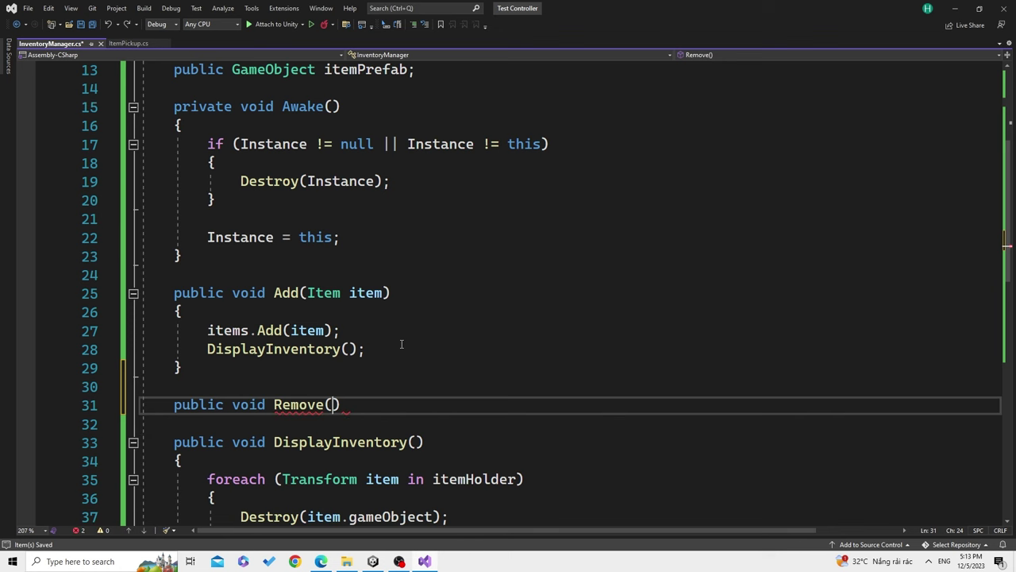
pyautogui.press('Right')
pyautogui.press('Return')
pyautogui.write('{')
pyautogui.press('Return')
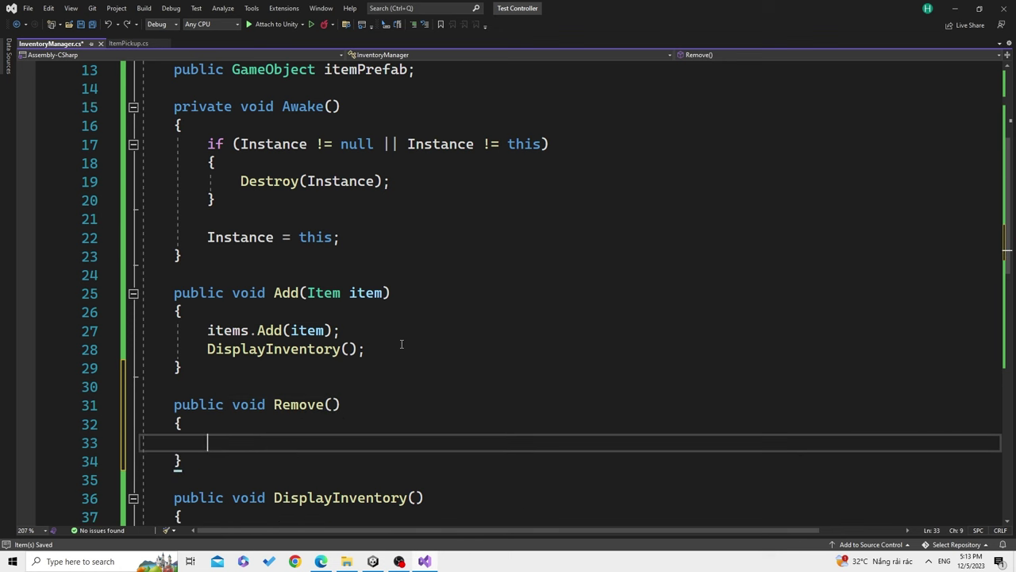
# Give Remove the same Item item parameter as Add
pyautogui.scroll(-1, 413, 367)
pyautogui.click(372, 562)
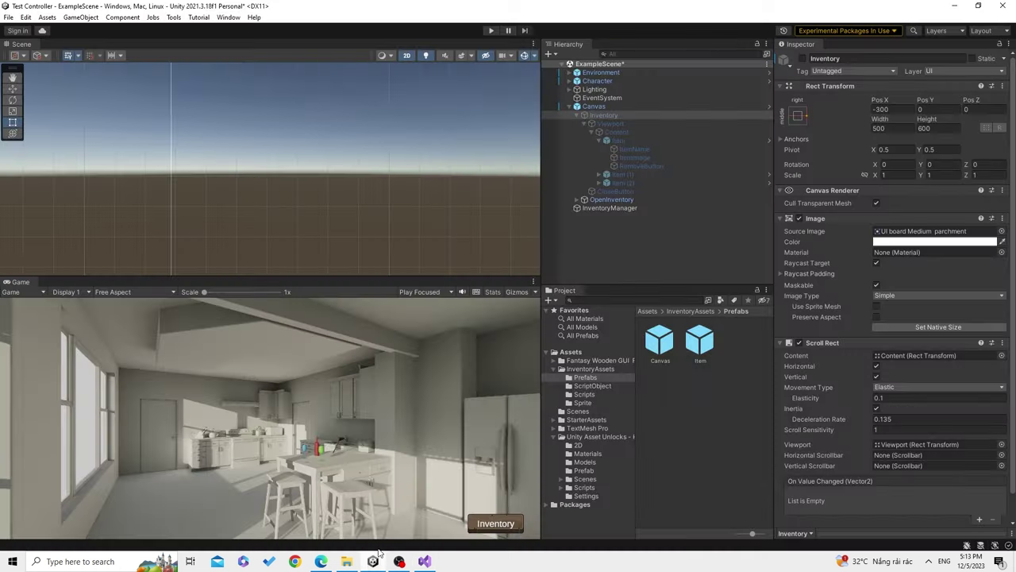
pyautogui.click(423, 562)
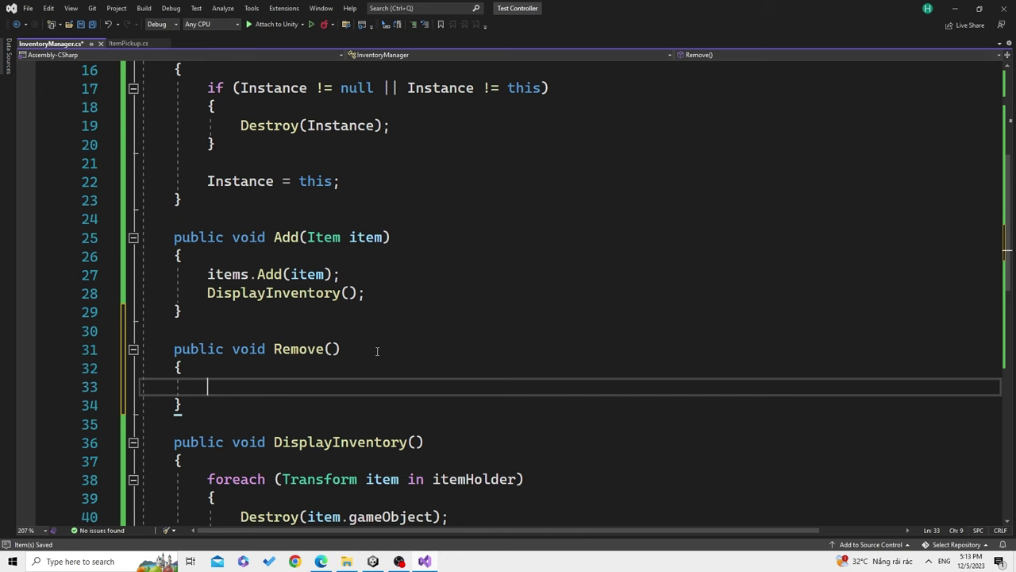
pyautogui.moveTo(307, 237); pyautogui.dragTo(383, 237)
pyautogui.hotkey('ctrl', 'c')
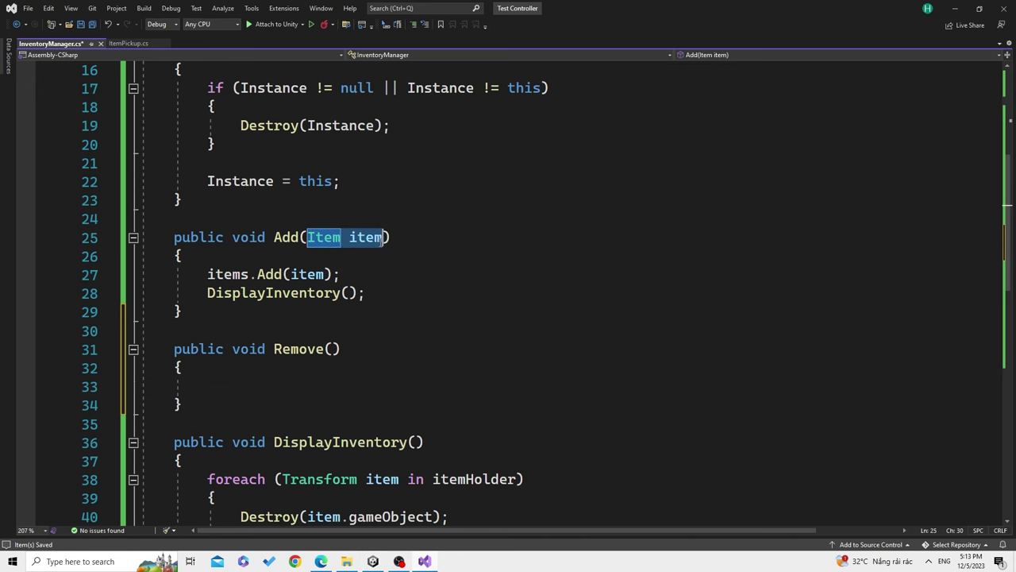
pyautogui.click(333, 348)
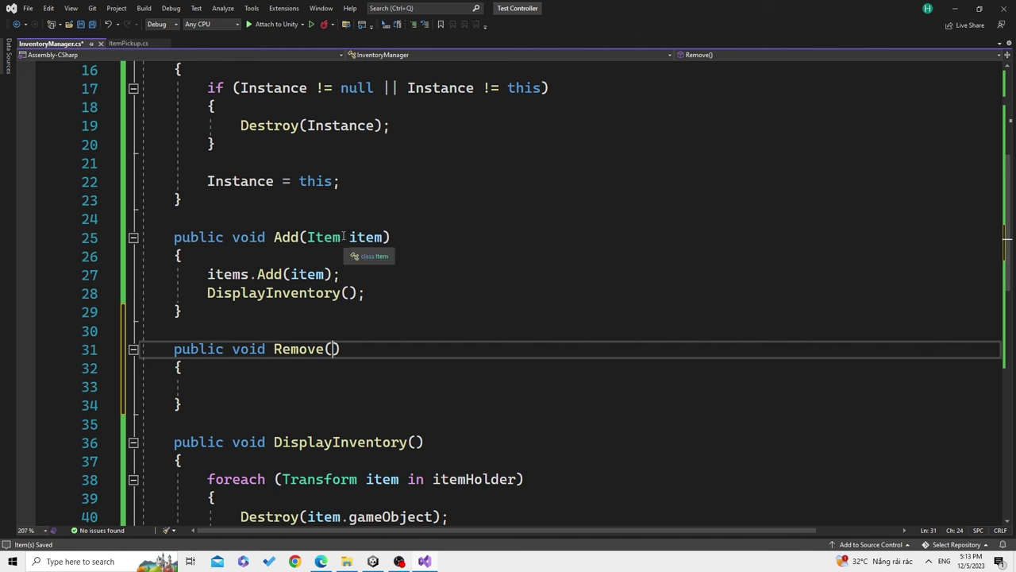
pyautogui.hotkey('ctrl', 'v')
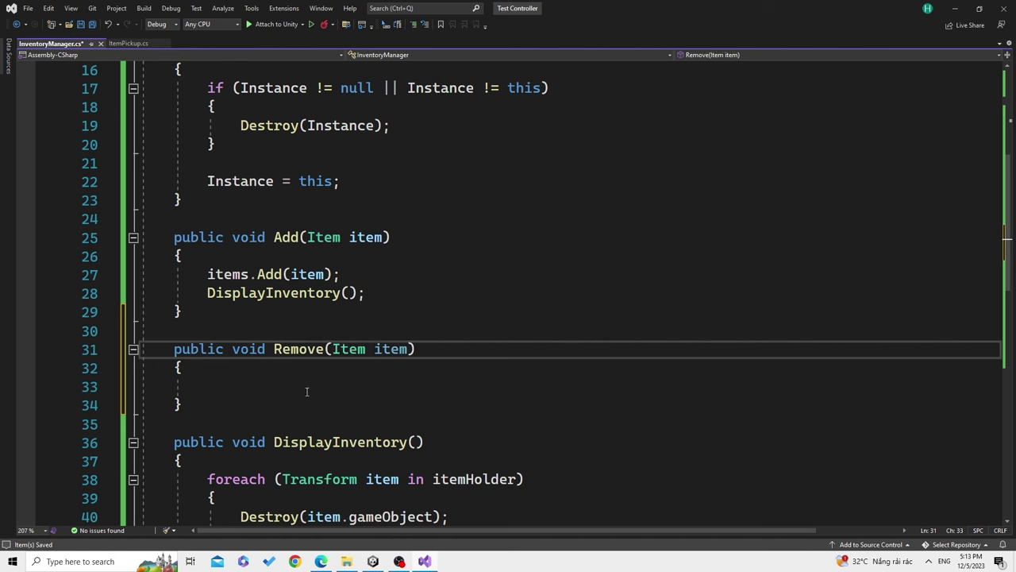
# Fill Remove's body with items.Remove(item); and switch to Unity
pyautogui.click(306, 388)
pyautogui.click(236, 275)
pyautogui.click(256, 386)
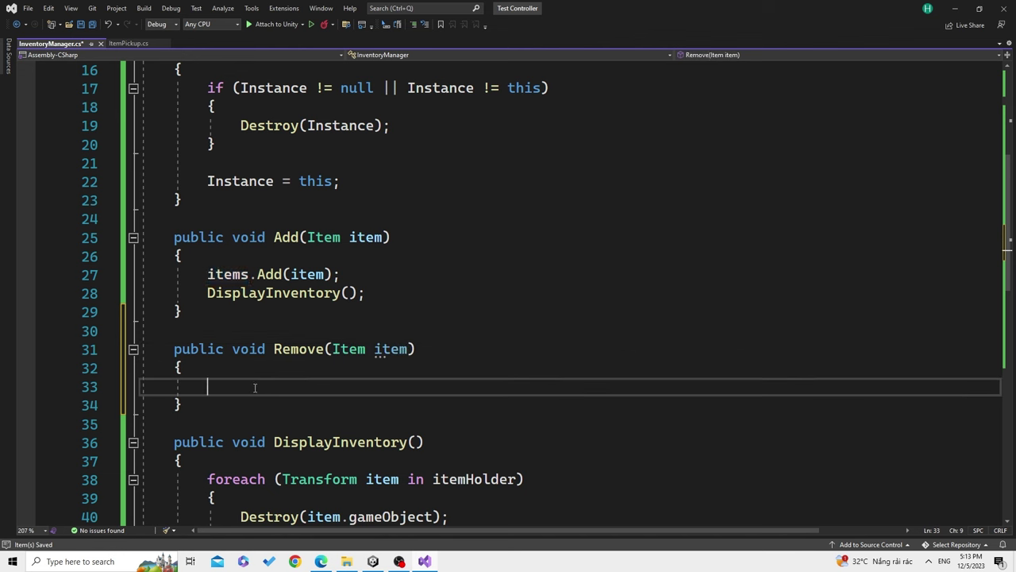
pyautogui.write('items.rem(')
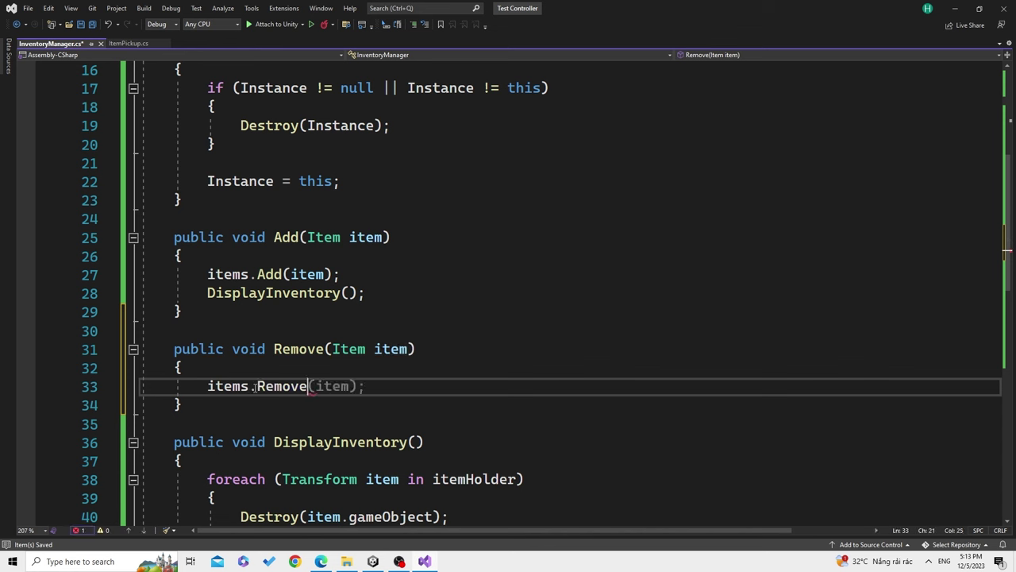
pyautogui.write(')')
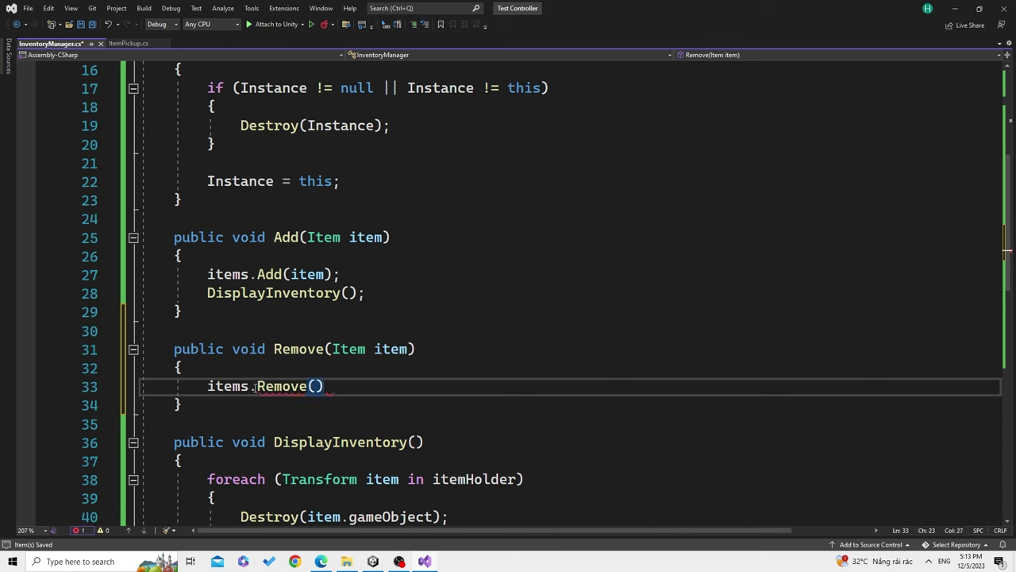
pyautogui.press('BackSpace')
pyautogui.press('BackSpace')
pyautogui.write('(')
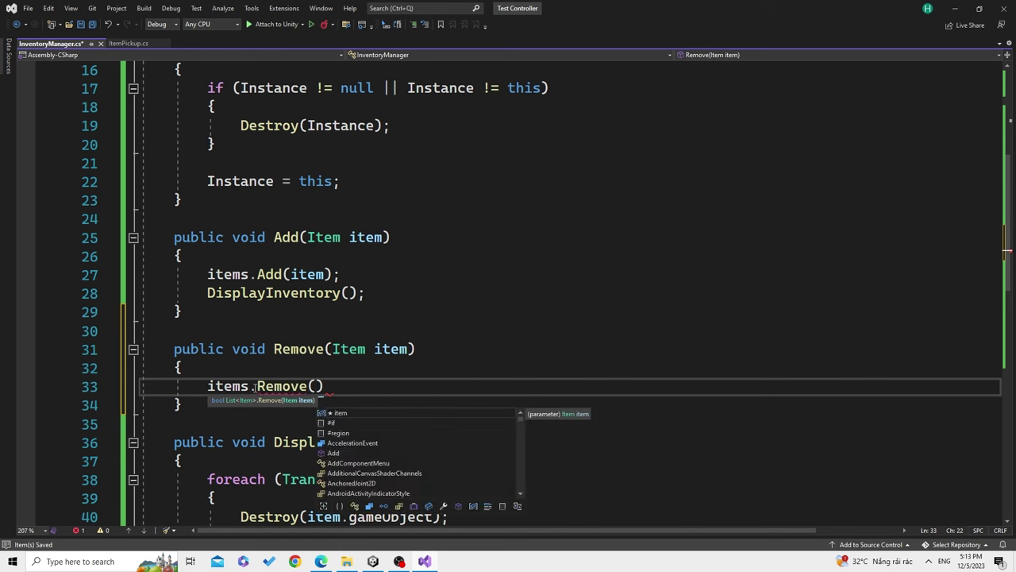
pyautogui.write('item);')
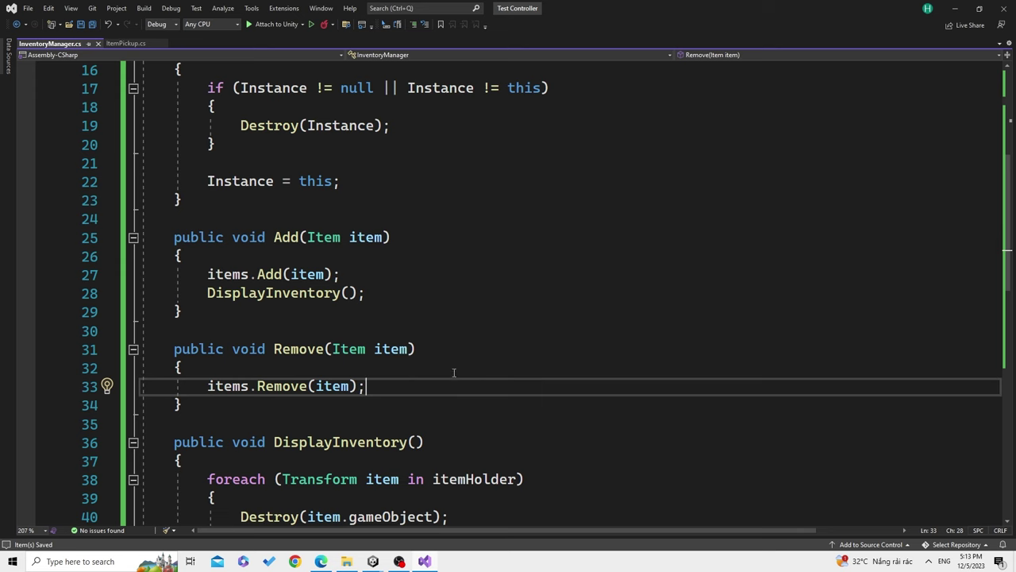
pyautogui.scroll(2, 454, 373)
pyautogui.scroll(-1, 447, 447)
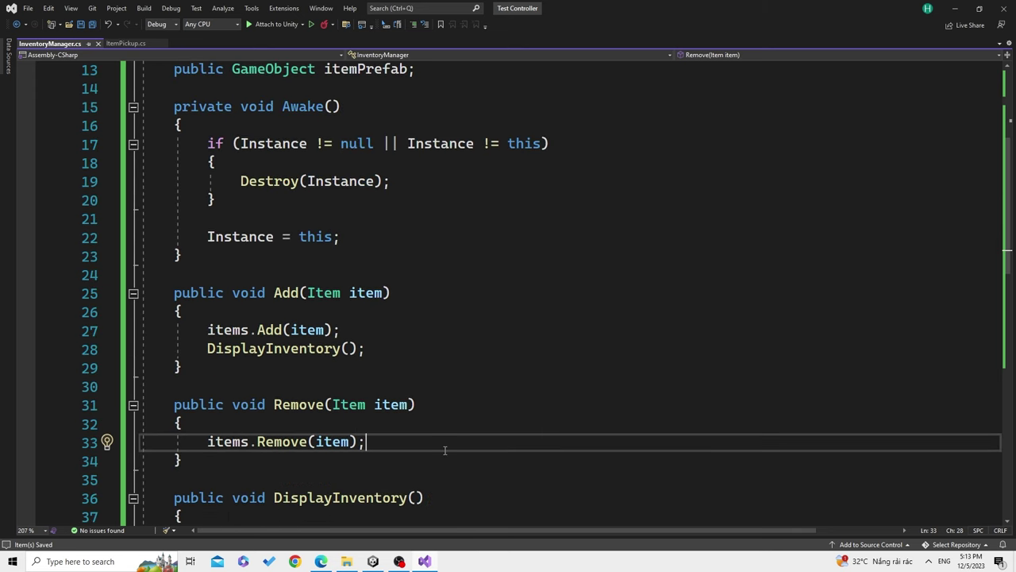
pyautogui.scroll(-2, 445, 450)
pyautogui.click(382, 563)
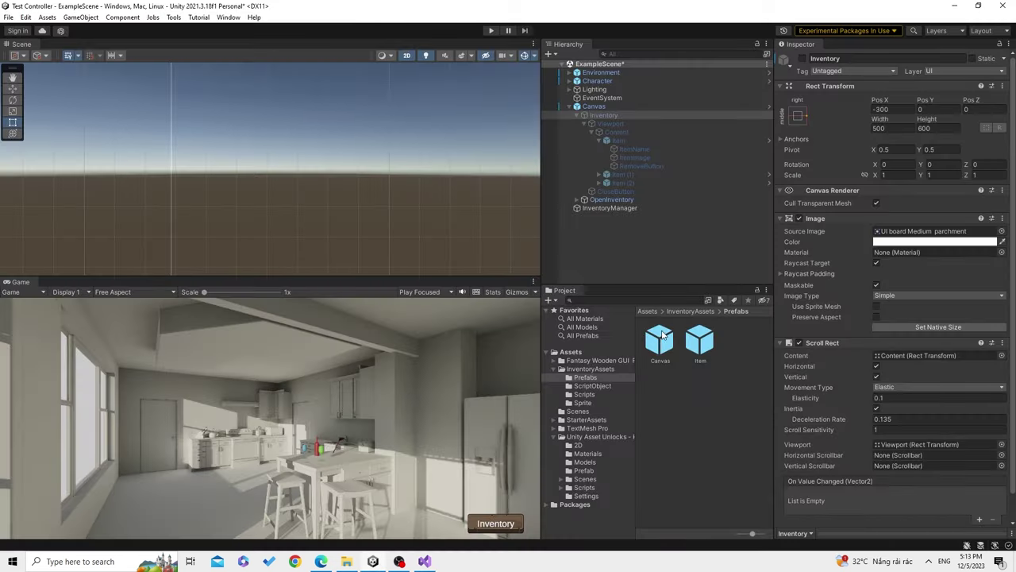
# Select the Inventory panel in the Hierarchy and make it active
pyautogui.click(604, 115)
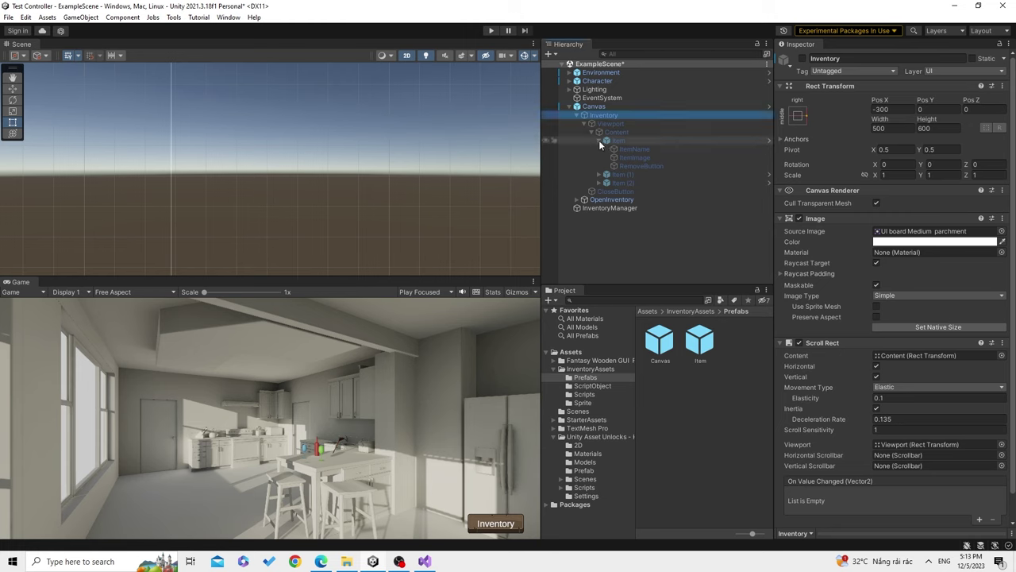
pyautogui.click(599, 141)
pyautogui.hotkey('alt', 'Tab')
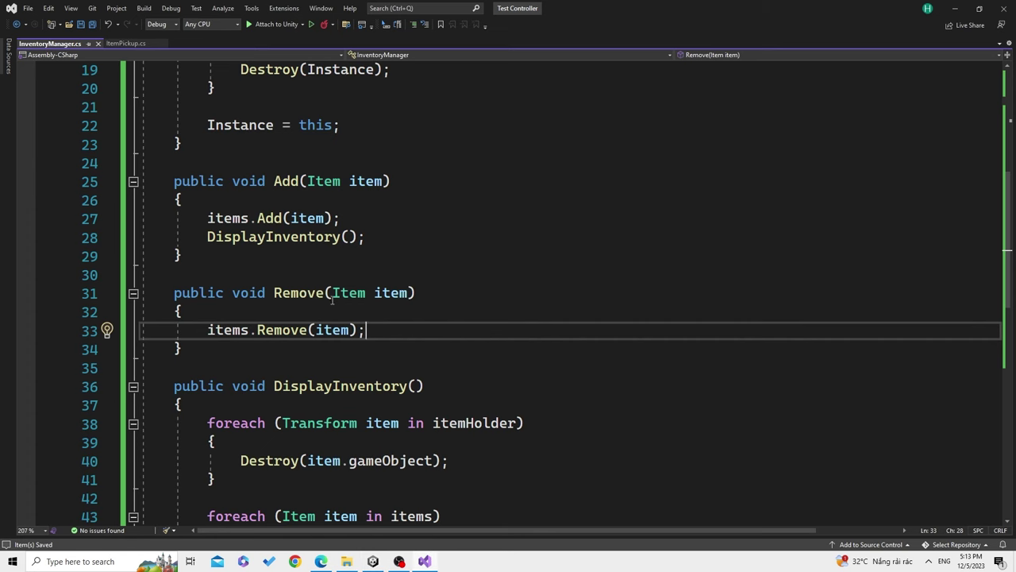
pyautogui.click(333, 300)
pyautogui.hotkey('alt', 'Tab')
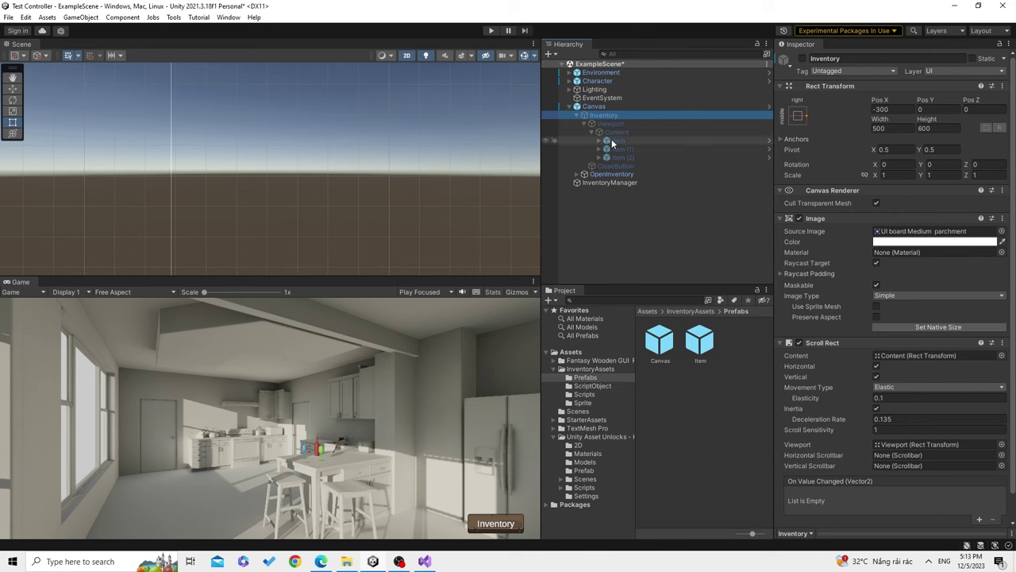
pyautogui.click(612, 140)
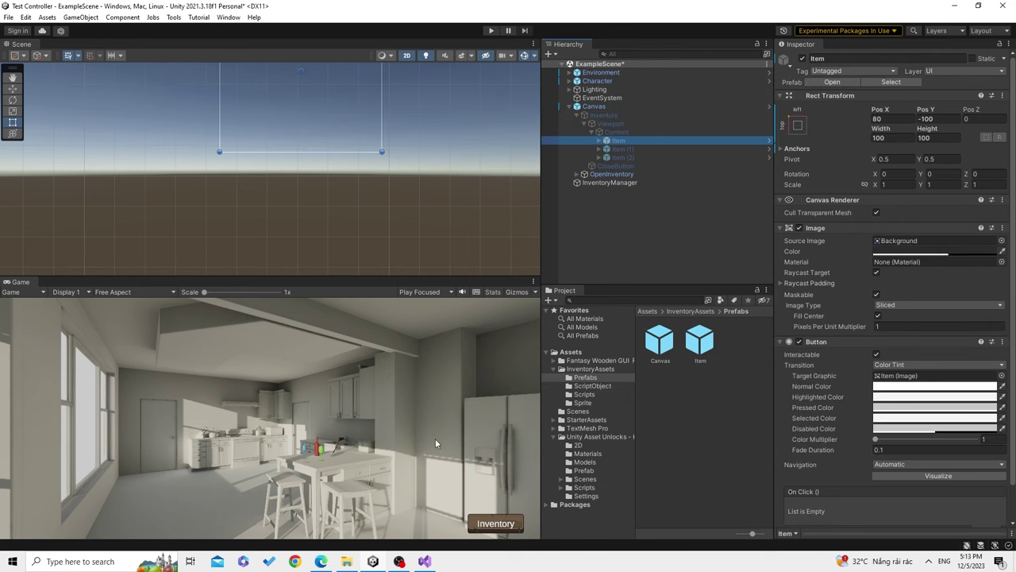
pyautogui.click(603, 115)
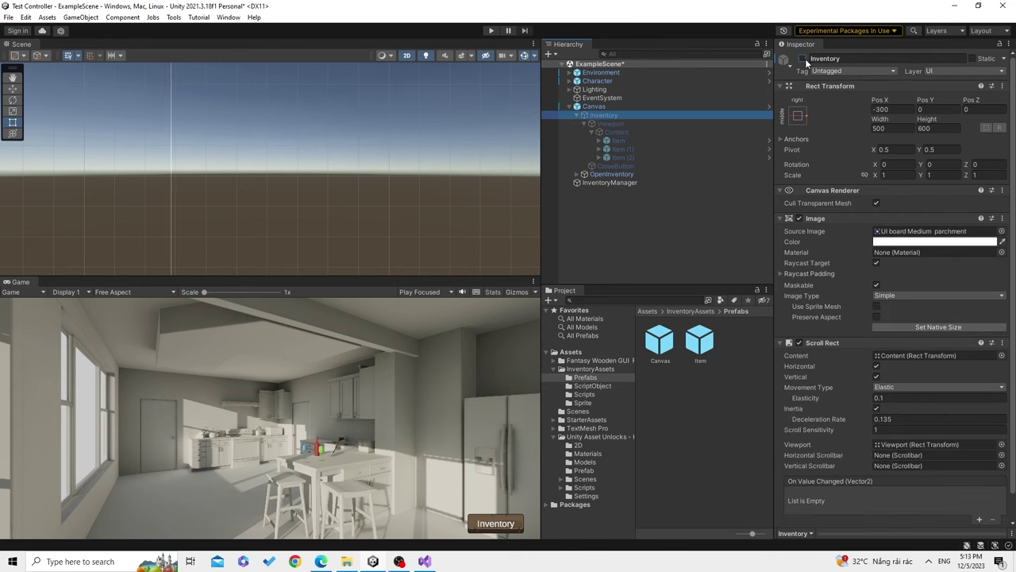
pyautogui.click(802, 59)
# Activate the second item slot, Item (1), then open the Scripts folder in the Project window
pyautogui.doubleClick(627, 149)
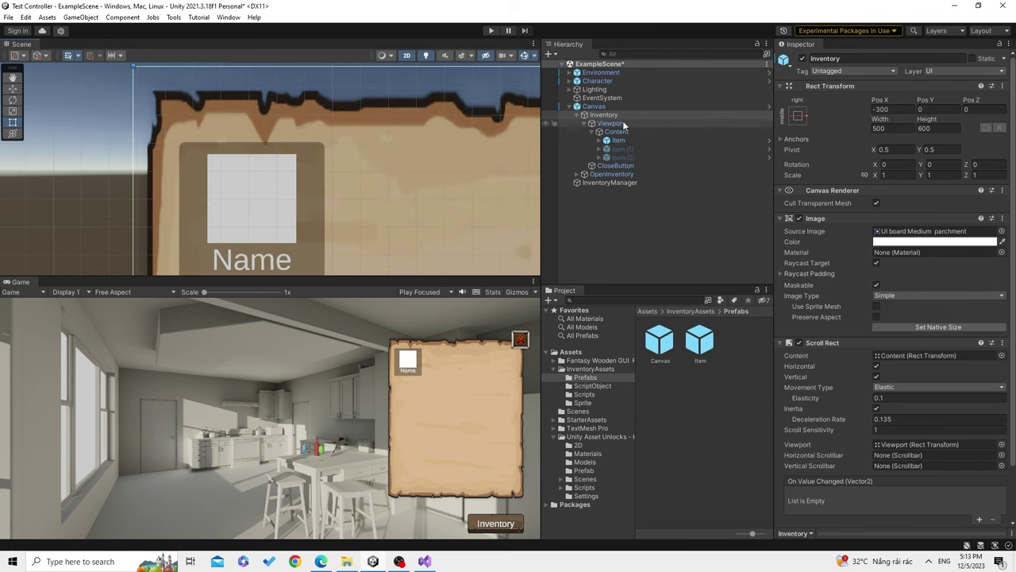
pyautogui.click(804, 58)
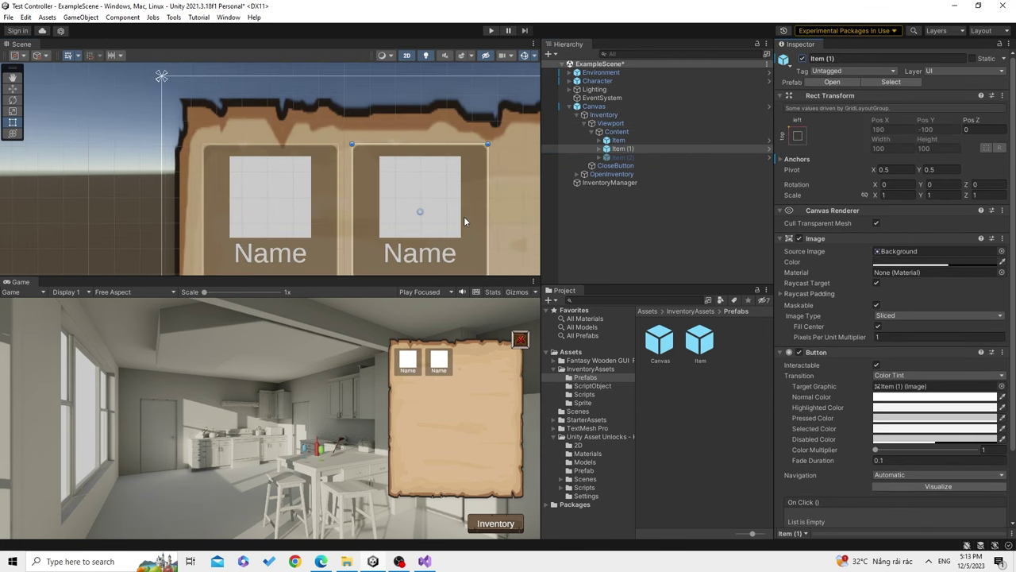
pyautogui.scroll(-3, 913, 455)
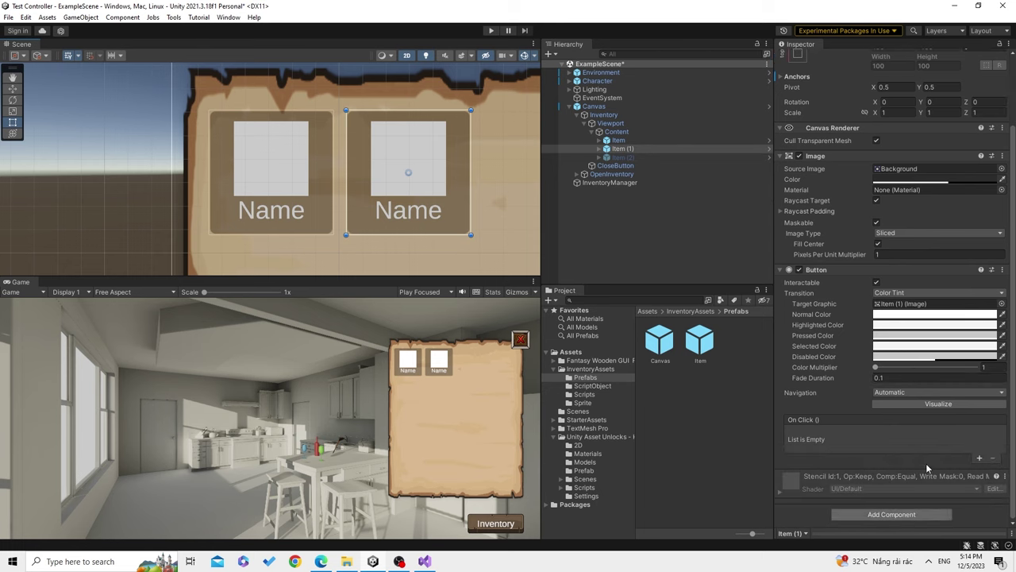
pyautogui.click(892, 514)
pyautogui.click(584, 395)
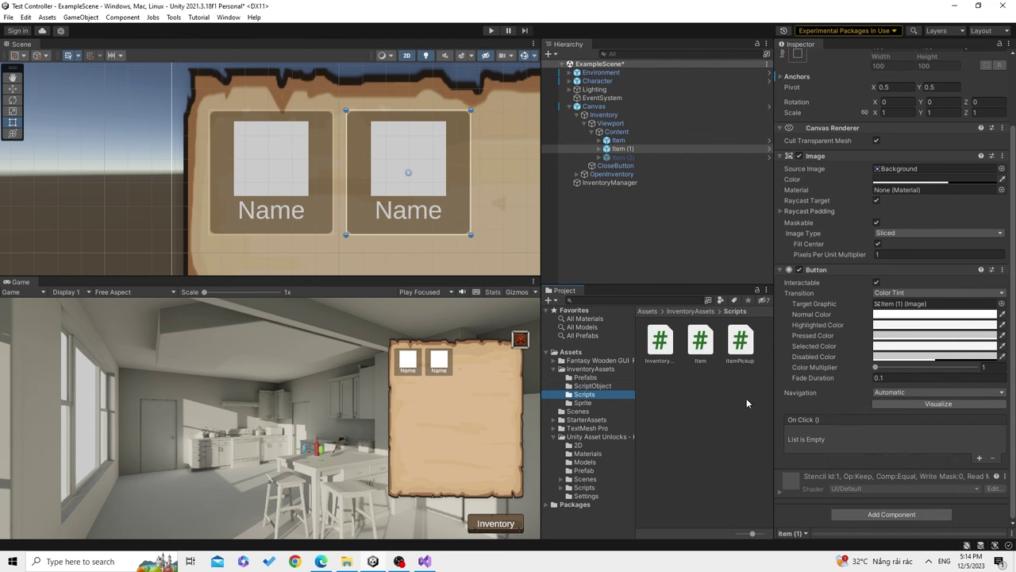
# Create a new C# script in the Scripts folder and clear its default name for ItemUIController
pyautogui.rightClick(690, 408)
pyautogui.moveTo(782, 136)
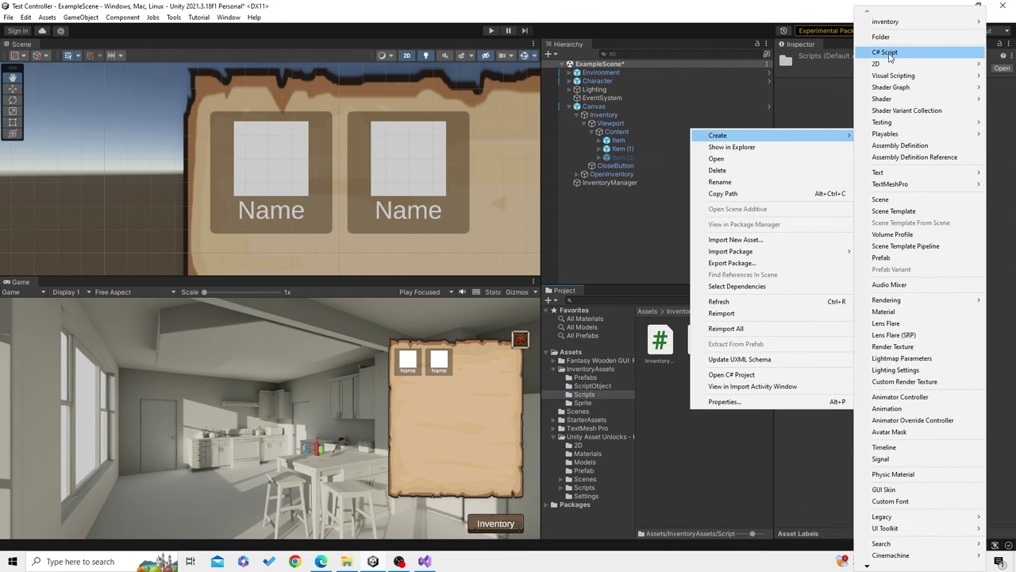
pyautogui.click(887, 53)
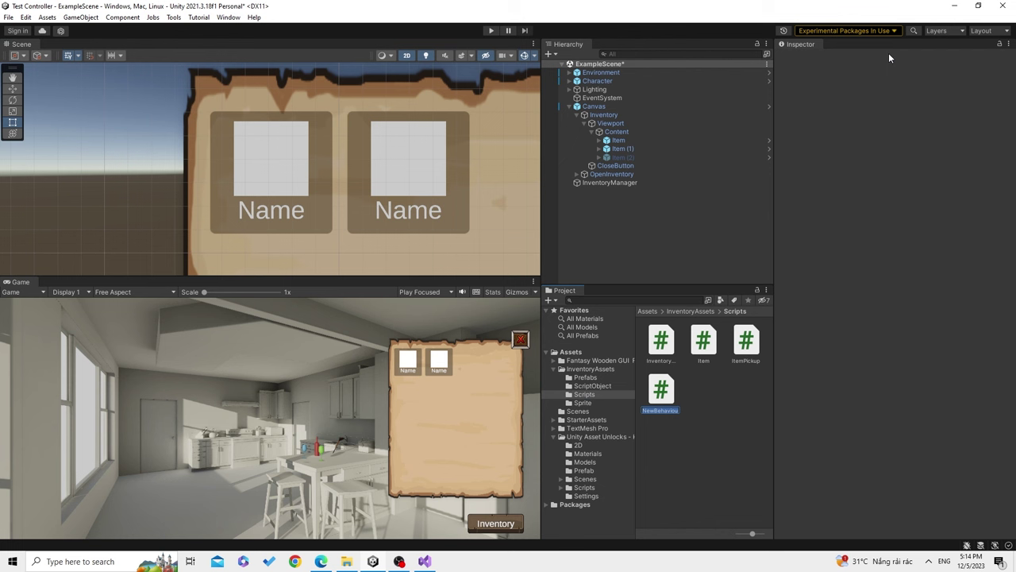
pyautogui.press('BackSpace')
# Confirm the ItemUIController script name and replace its Start/Update stubs with 'public Item item;', then save
pyautogui.write('UIControll')
pyautogui.press('Return')
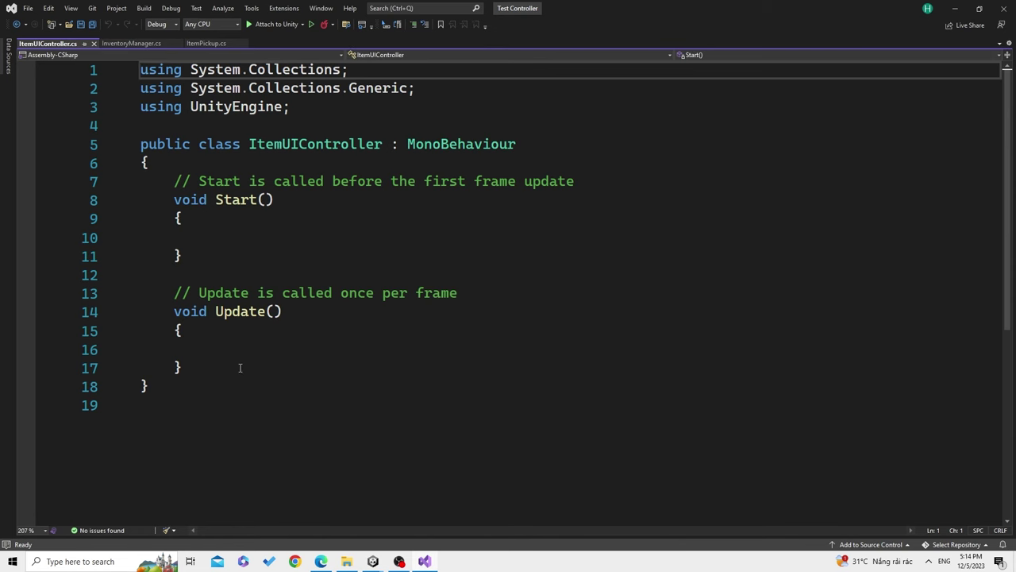
pyautogui.moveTo(239, 365); pyautogui.dragTo(175, 182)
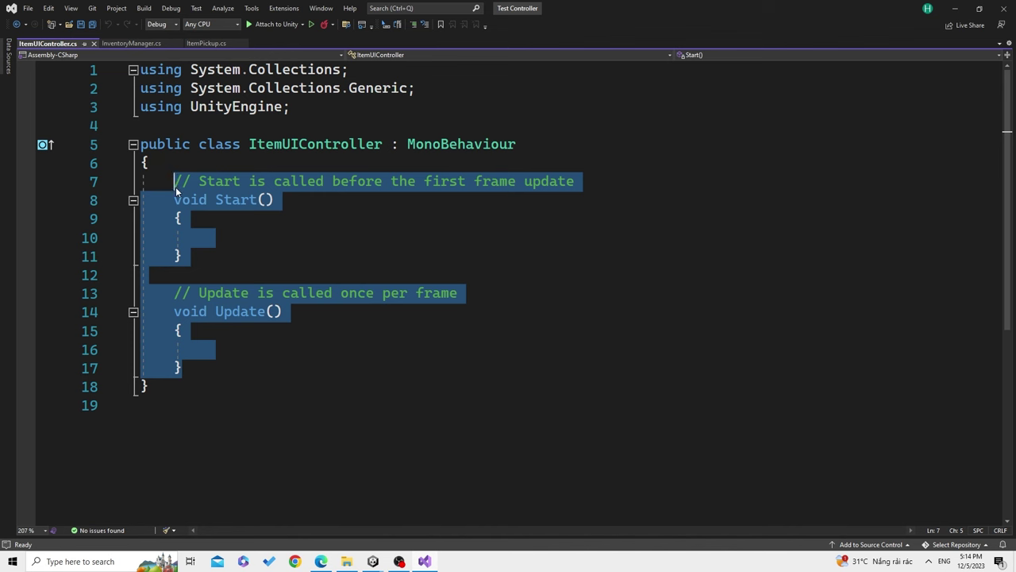
pyautogui.write('public ')
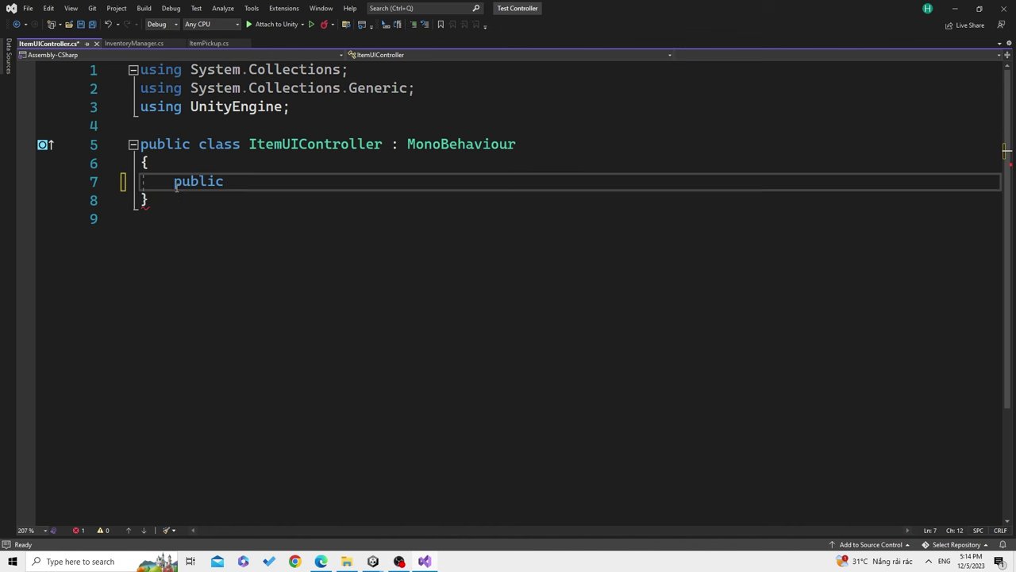
pyautogui.write('Item item;')
pyautogui.hotkey('ctrl', 's')
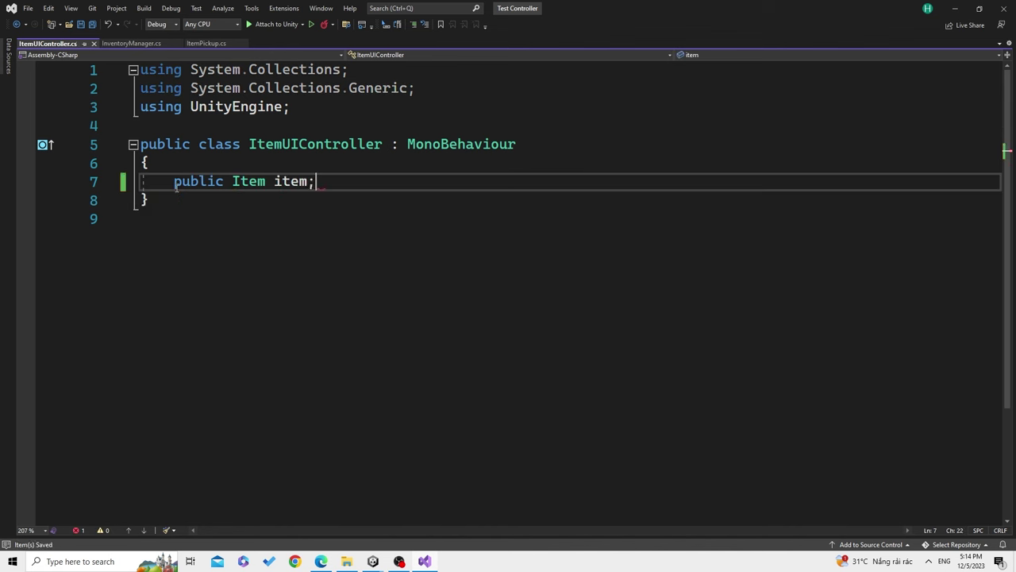
# Add an empty public void SetItem() method below the item field and save
pyautogui.press('Return')
pyautogui.press('Return')
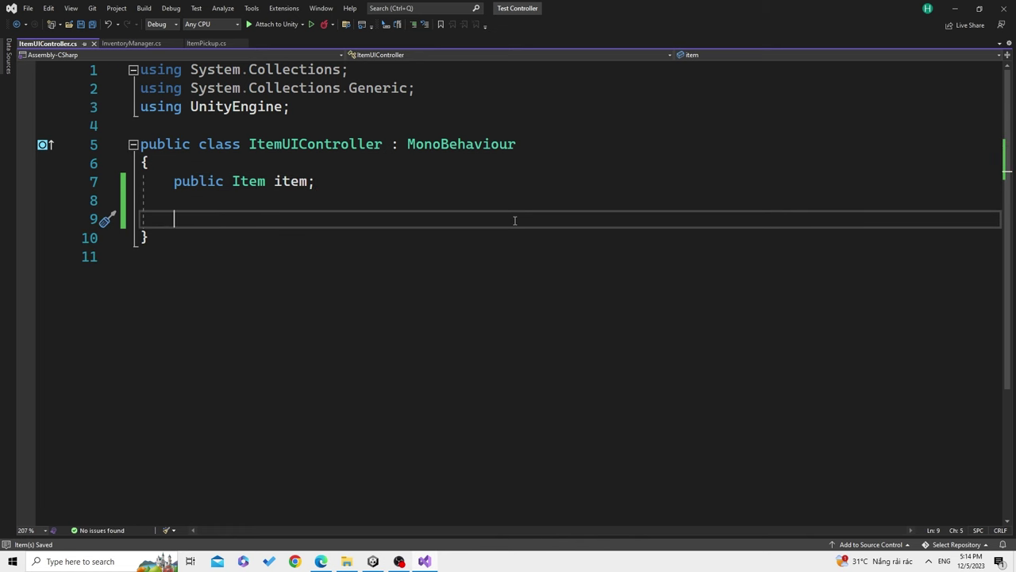
pyautogui.write('p')
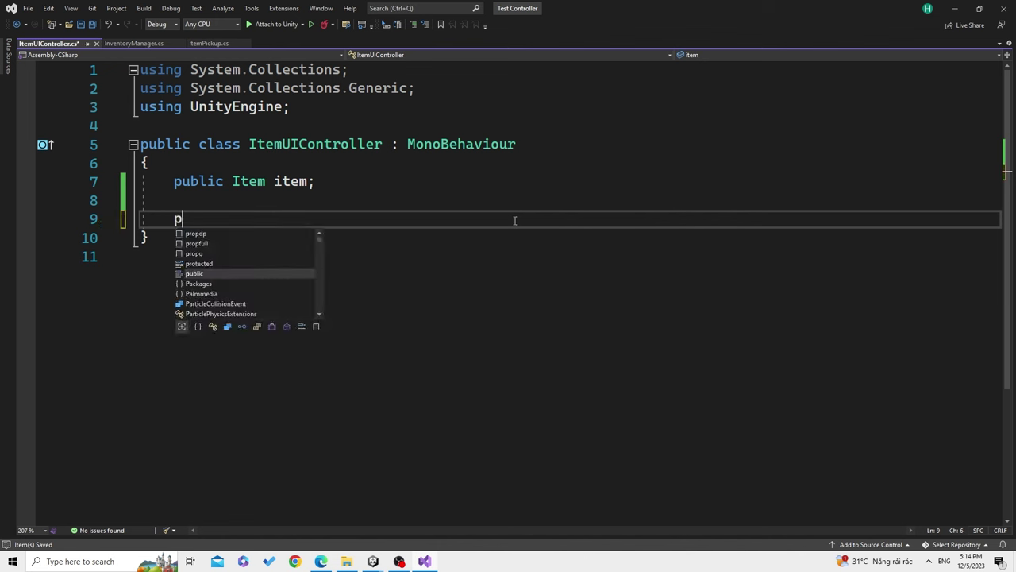
pyautogui.write('ublic void ')
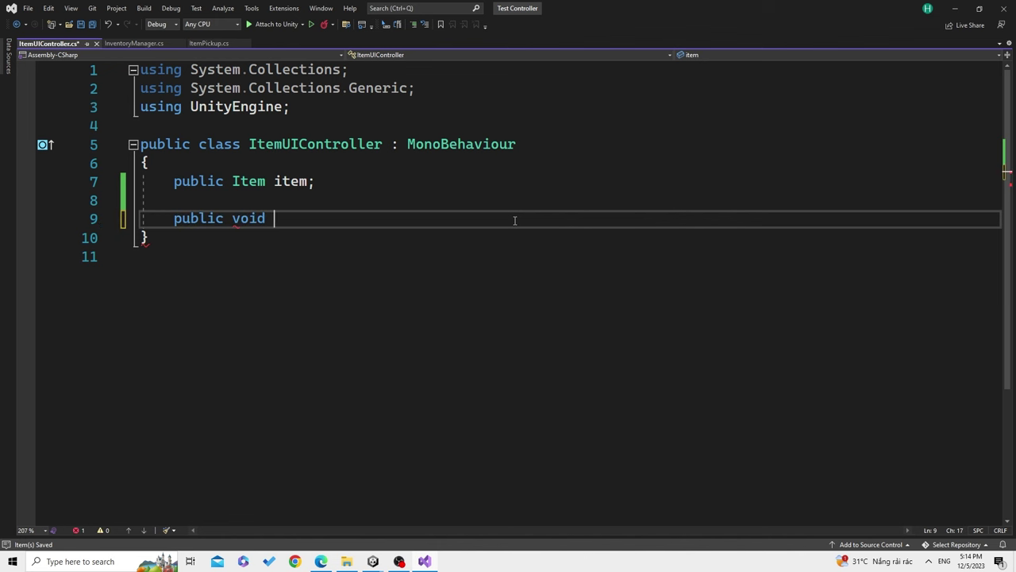
pyautogui.write('SetItem')
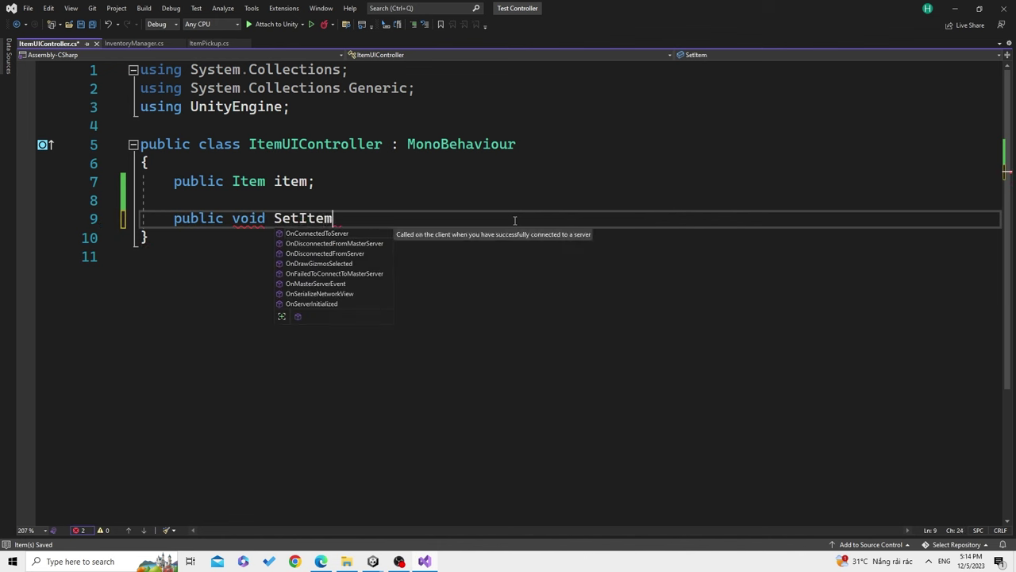
pyautogui.write('()')
pyautogui.press('Return')
pyautogui.write('{')
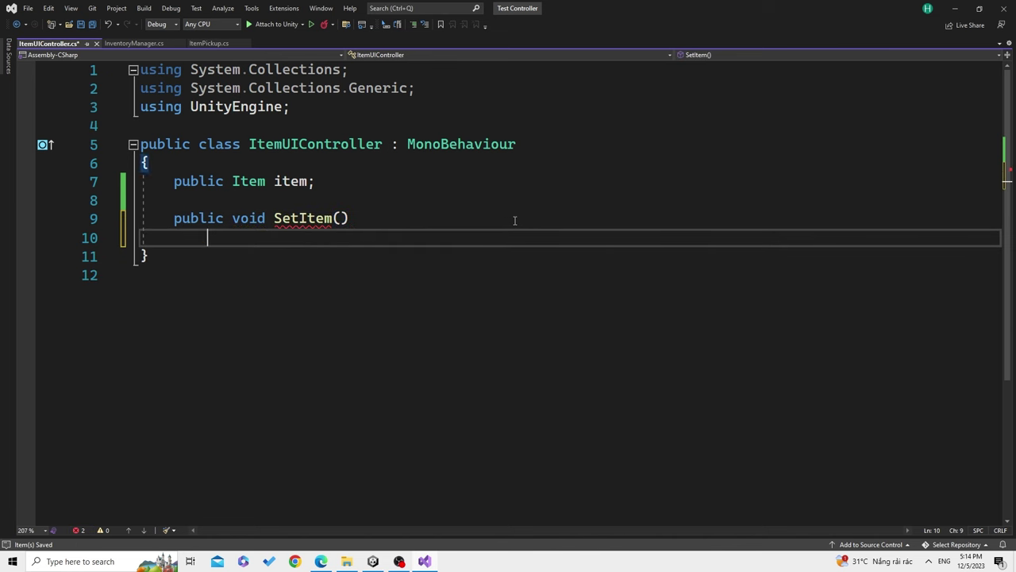
pyautogui.press('Return')
pyautogui.hotkey('ctrl', 's')
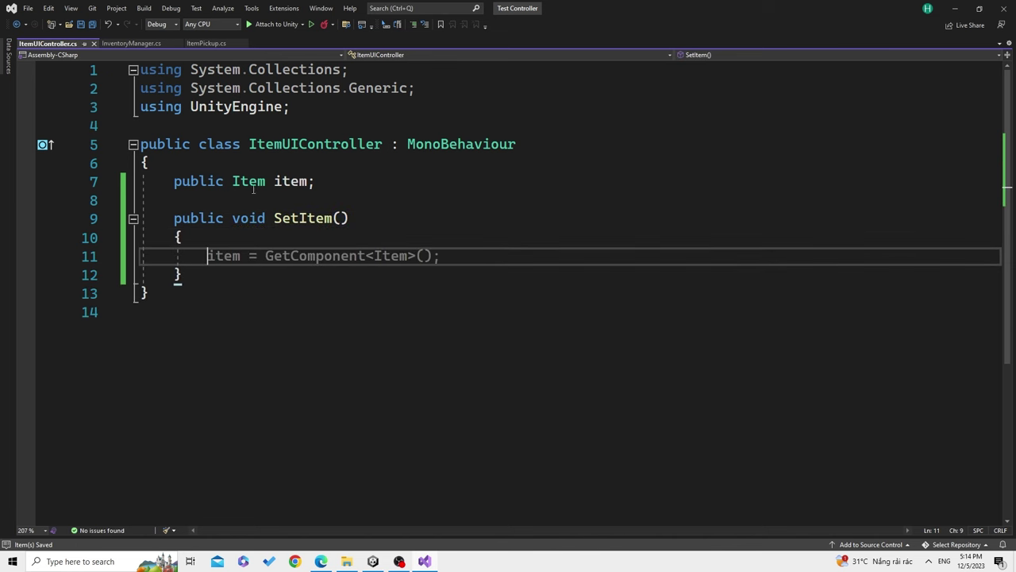
# Give SetItem an 'Item item' parameter and a body of 'this.item = item;'
pyautogui.moveTo(232, 181); pyautogui.dragTo(308, 181)
pyautogui.hotkey('ctrl', 'c')
pyautogui.click(339, 218)
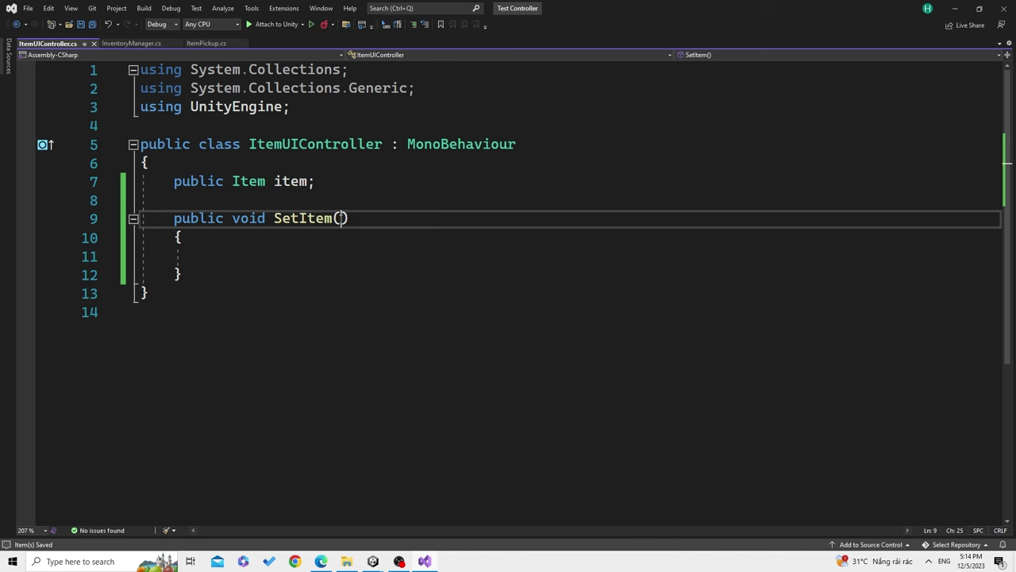
pyautogui.hotkey('ctrl', 'v')
pyautogui.click(335, 260)
pyautogui.write('thi')
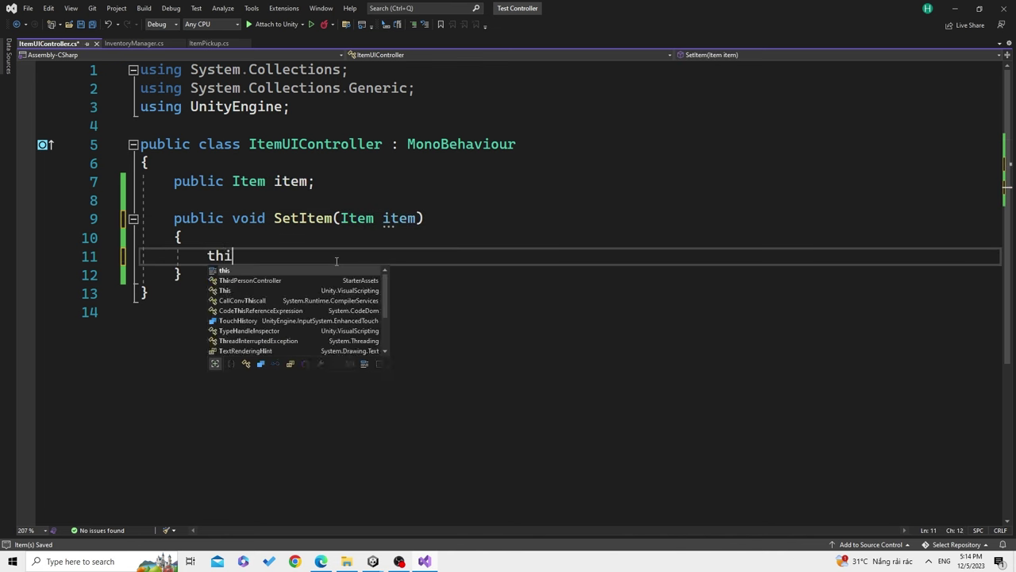
pyautogui.write('s.item = ')
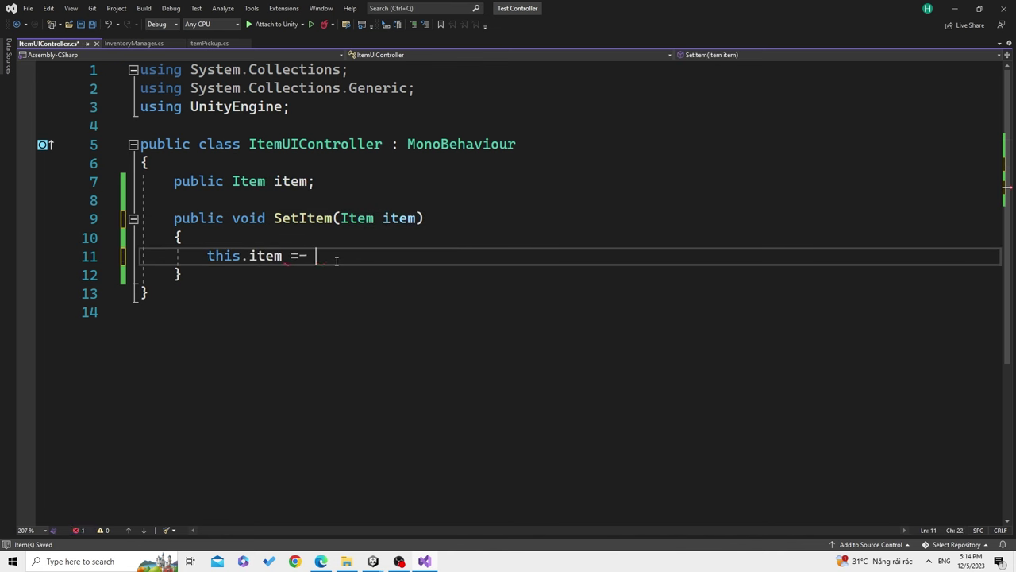
pyautogui.write('item;')
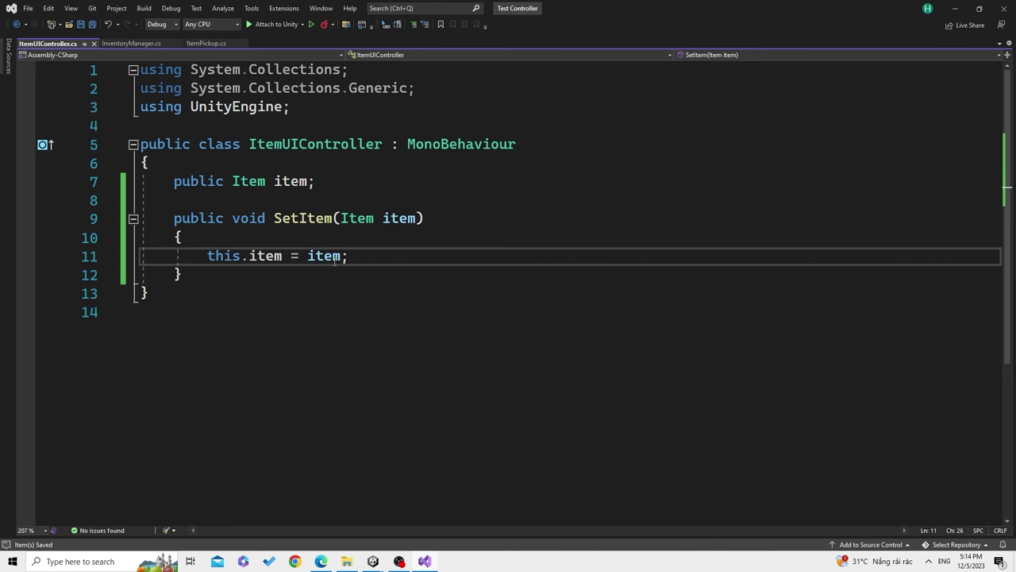
# Review the SetItem(Item item) signature and the references to the item field
pyautogui.click(278, 219)
pyautogui.doubleClick(280, 219)
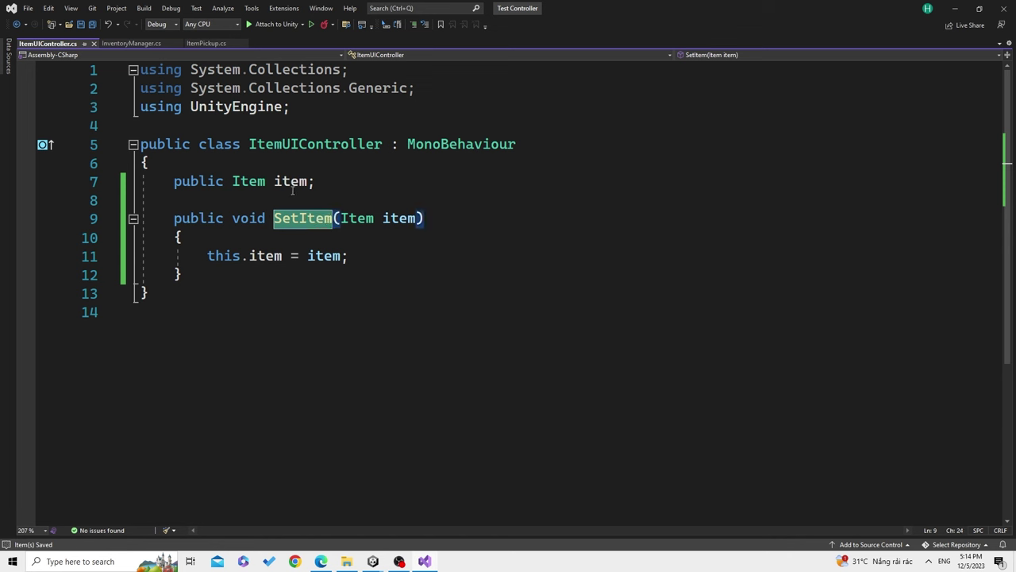
pyautogui.click(275, 182)
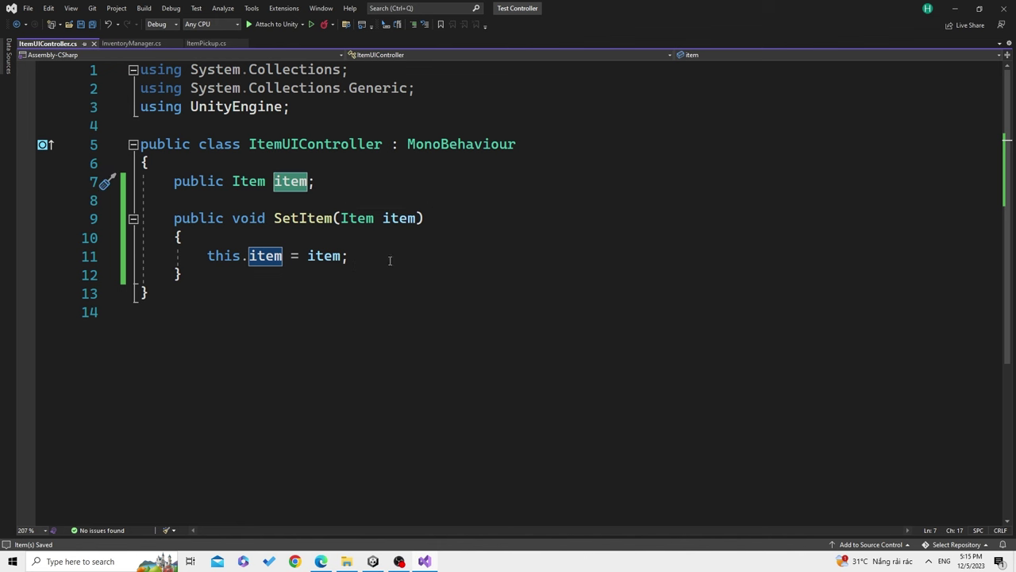
pyautogui.moveTo(274, 218); pyautogui.dragTo(427, 217)
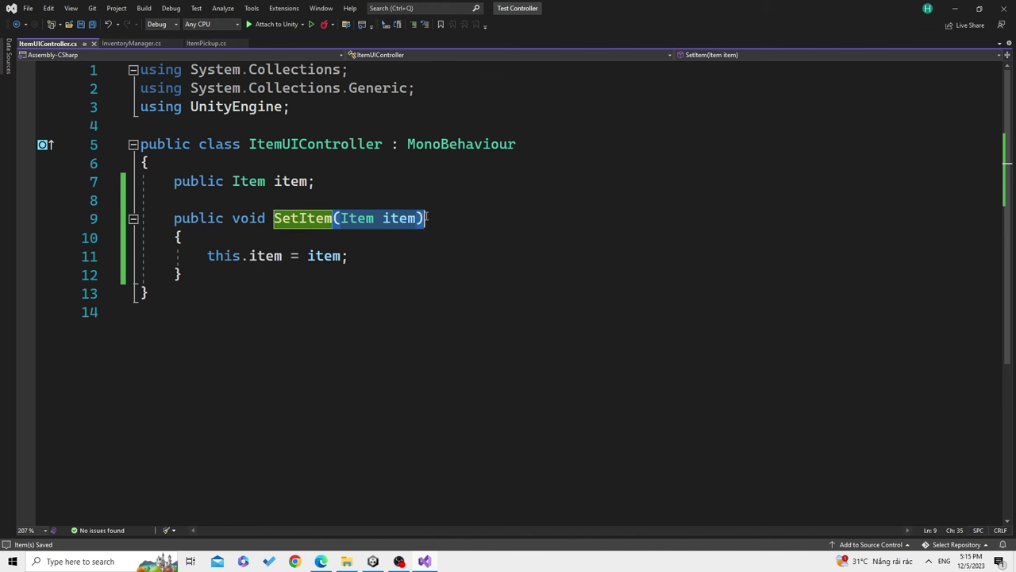
pyautogui.click(304, 221)
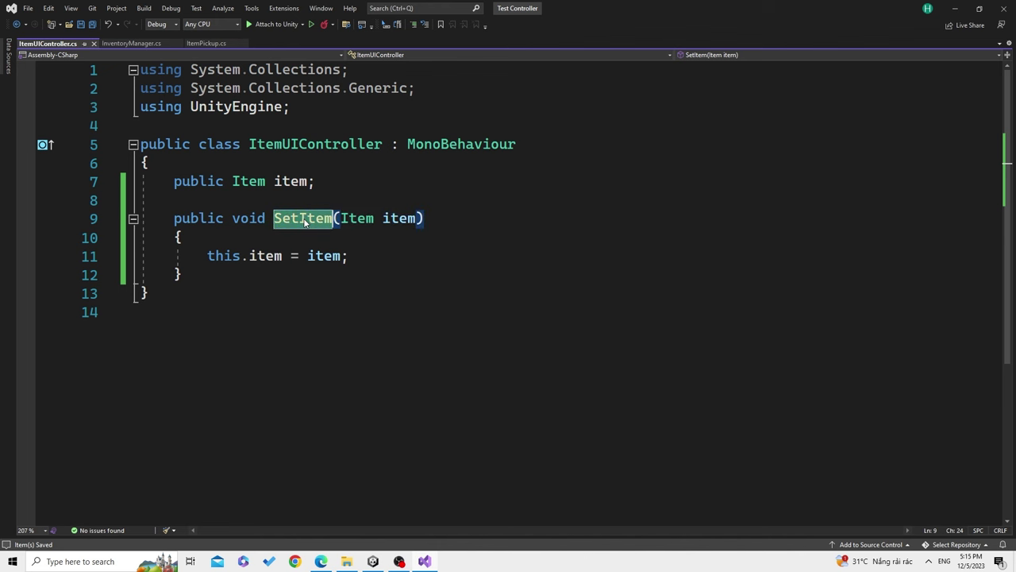
pyautogui.hotkey('ctrl', 'a')
pyautogui.click(304, 221)
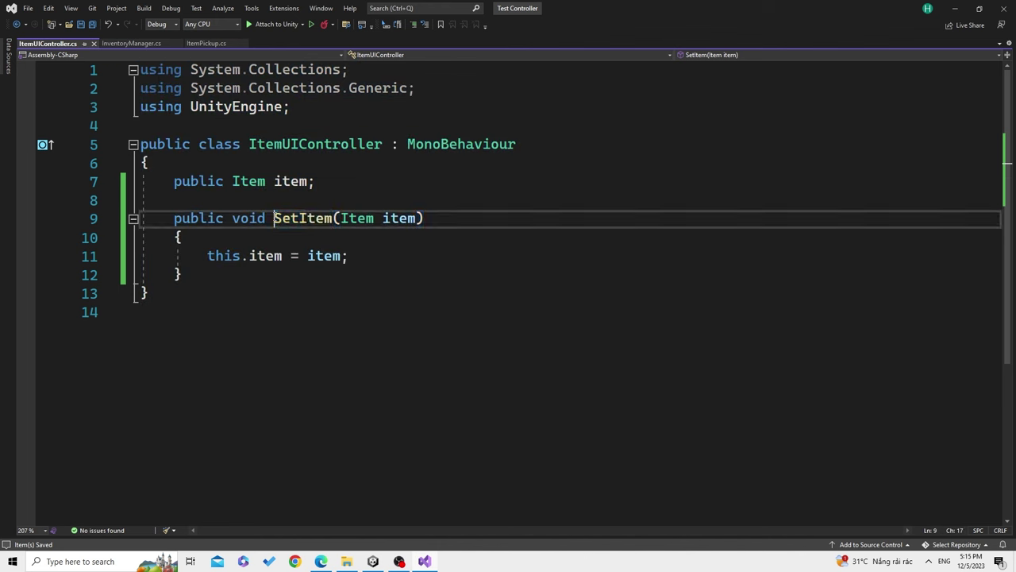
# Look over InventoryManager.cs, the Unity editor and the ItemUIController script before editing
pyautogui.click(131, 43)
pyautogui.scroll(-2, 294, 409)
pyautogui.scroll(-2, 366, 256)
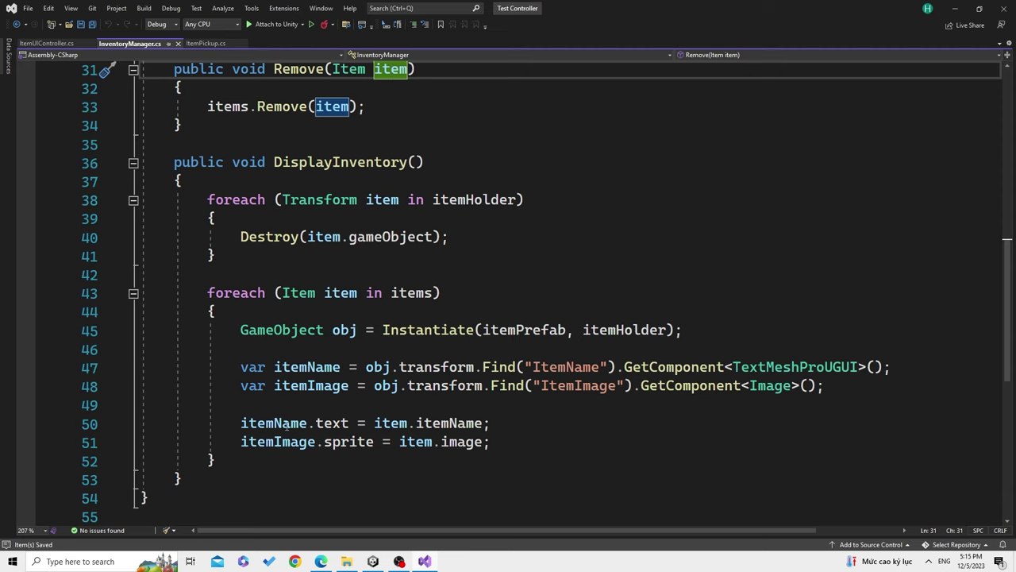
pyautogui.click(373, 561)
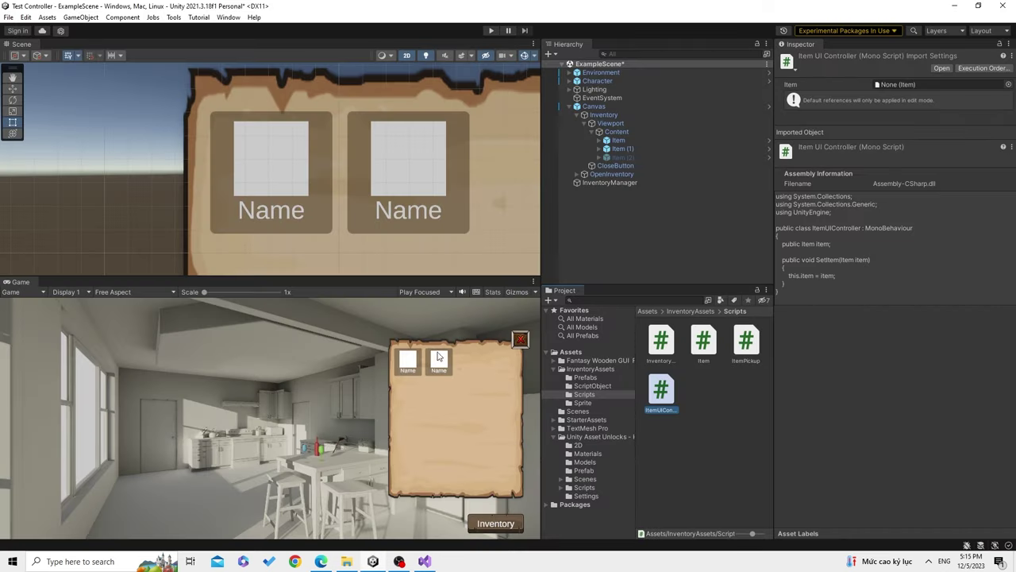
pyautogui.click(427, 562)
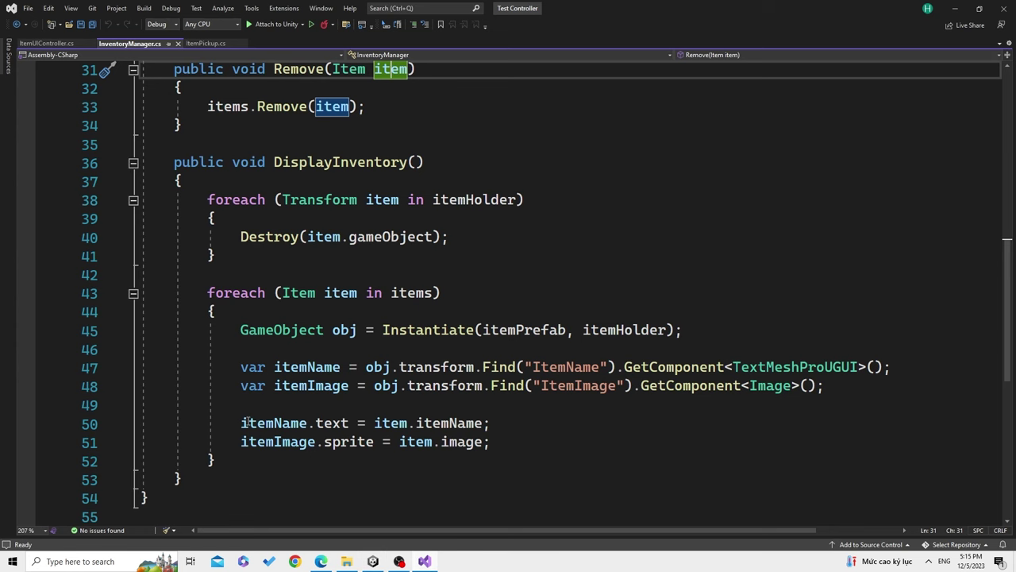
pyautogui.click(54, 45)
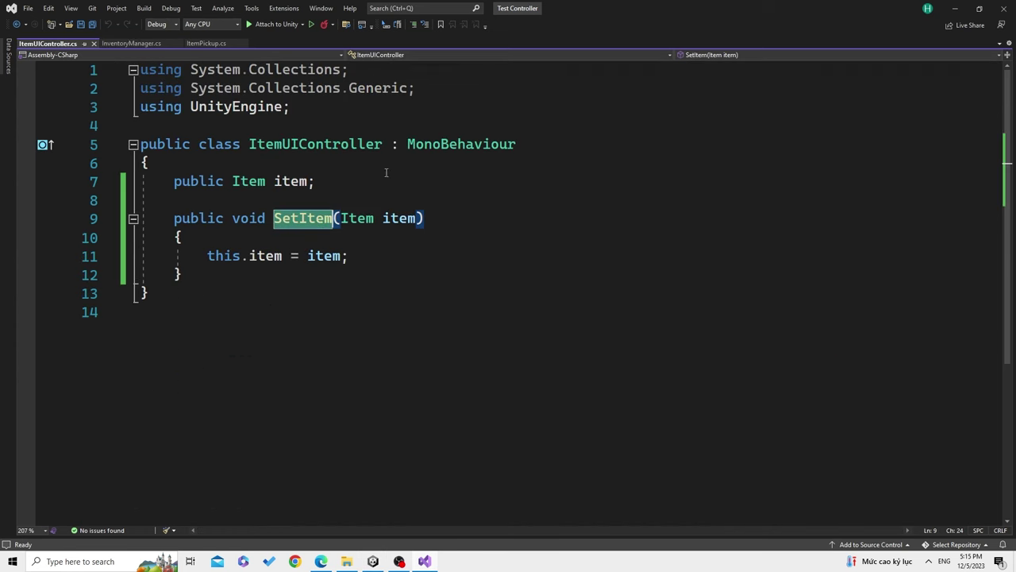
pyautogui.click(126, 43)
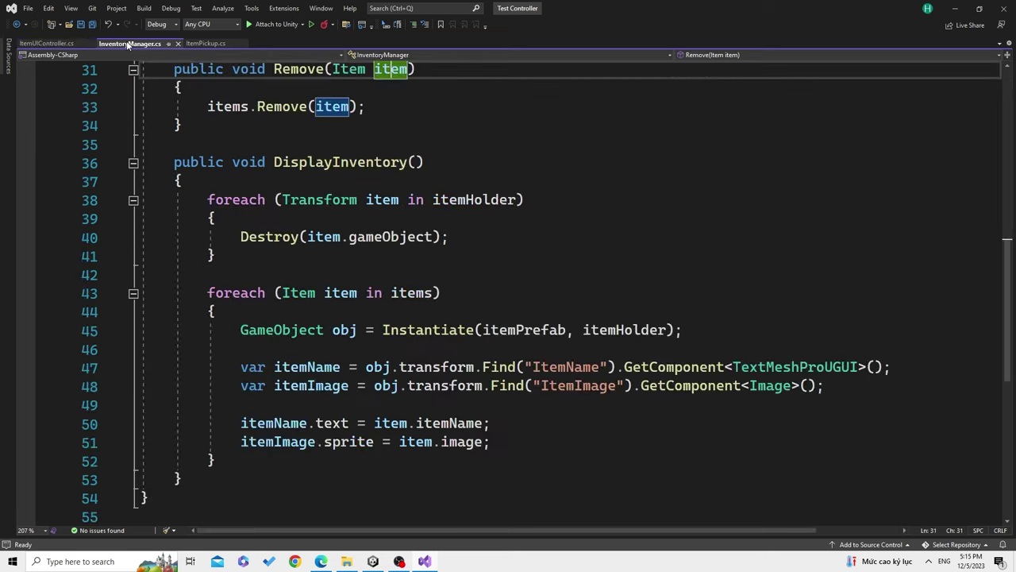
# Start a new line after the sprite assignment in DisplayInventory, checking SetItem in ItemUIController
pyautogui.click(512, 446)
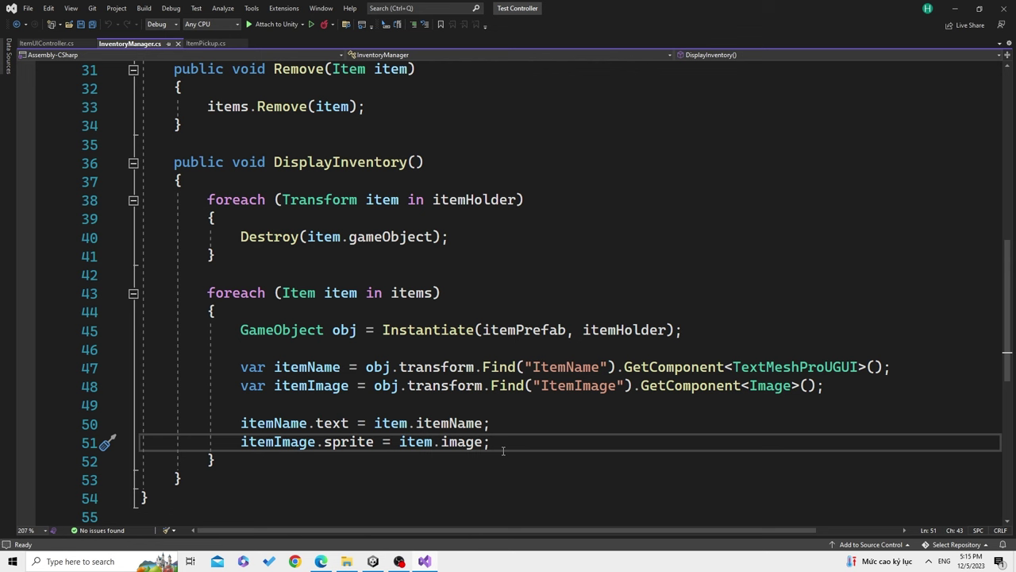
pyautogui.scroll(-1, 502, 451)
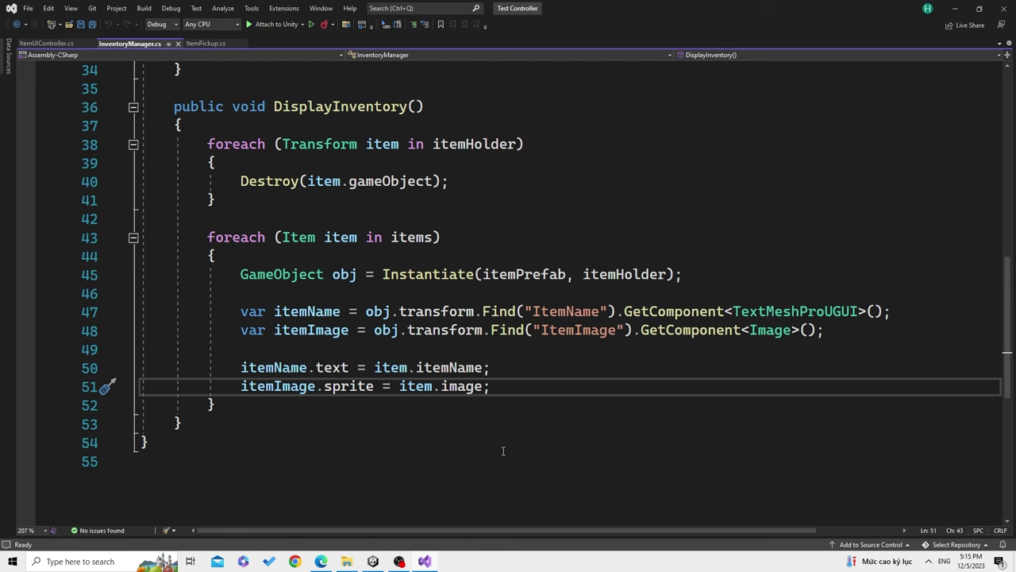
pyautogui.press('Return')
pyautogui.press('Return')
pyautogui.write('va')
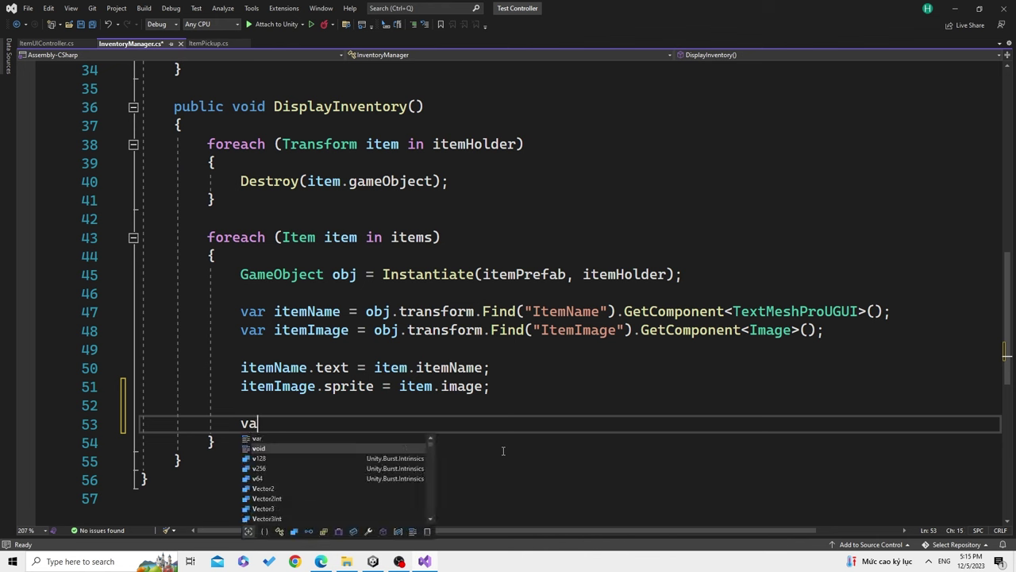
pyautogui.write('r')
pyautogui.press('BackSpace')
pyautogui.write('r ')
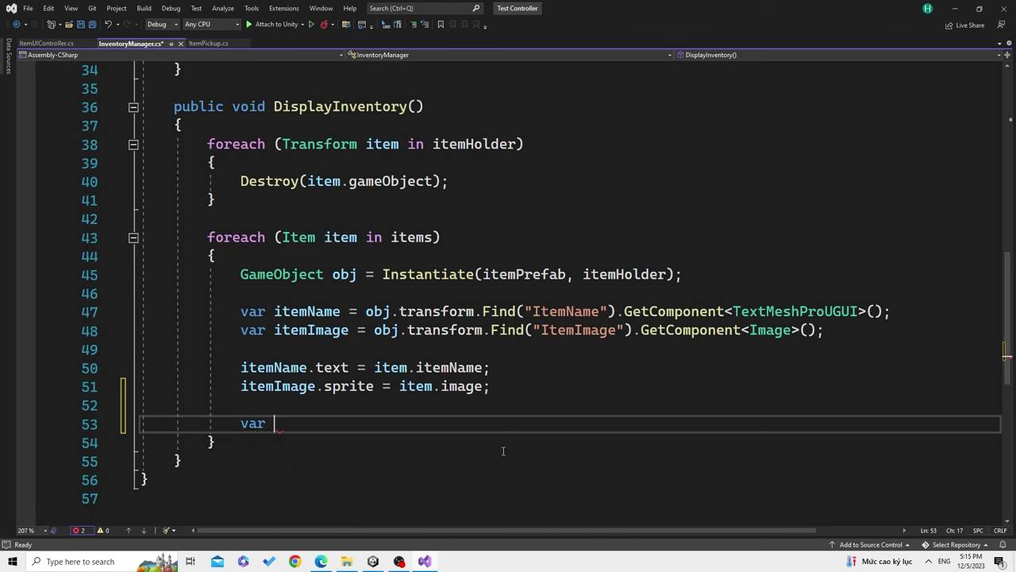
pyautogui.write('i')
pyautogui.press('BackSpace')
pyautogui.click(36, 43)
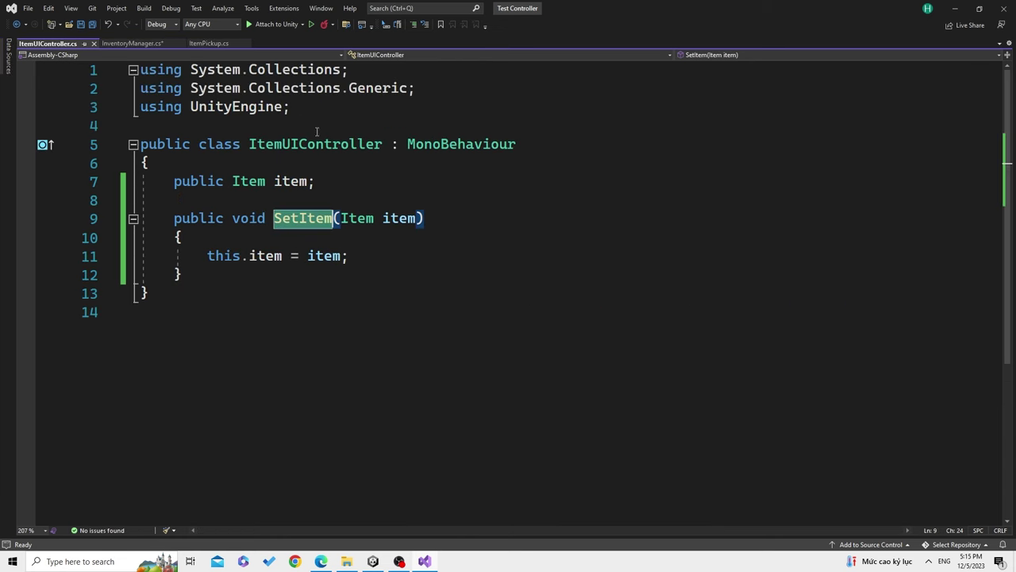
pyautogui.click(148, 43)
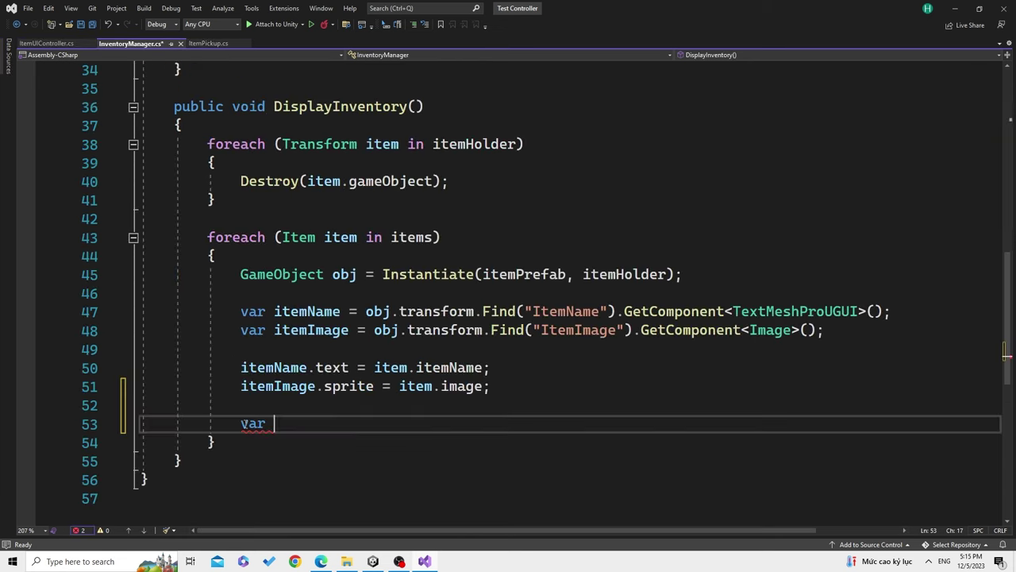
# Write obj.GetComponent<ItemUIController>().SetItem(item); on line 53 and save InventoryManager.cs
pyautogui.write('obj.')
pyautogui.write('get')
pyautogui.press('BackSpace')
pyautogui.press('BackSpace')
pyautogui.press('BackSpace')
pyautogui.press('BackSpace')
pyautogui.press('BackSpace')
pyautogui.press('BackSpace')
pyautogui.press('BackSpace')
pyautogui.press('BackSpace')
pyautogui.press('BackSpace')
pyautogui.write('obj')
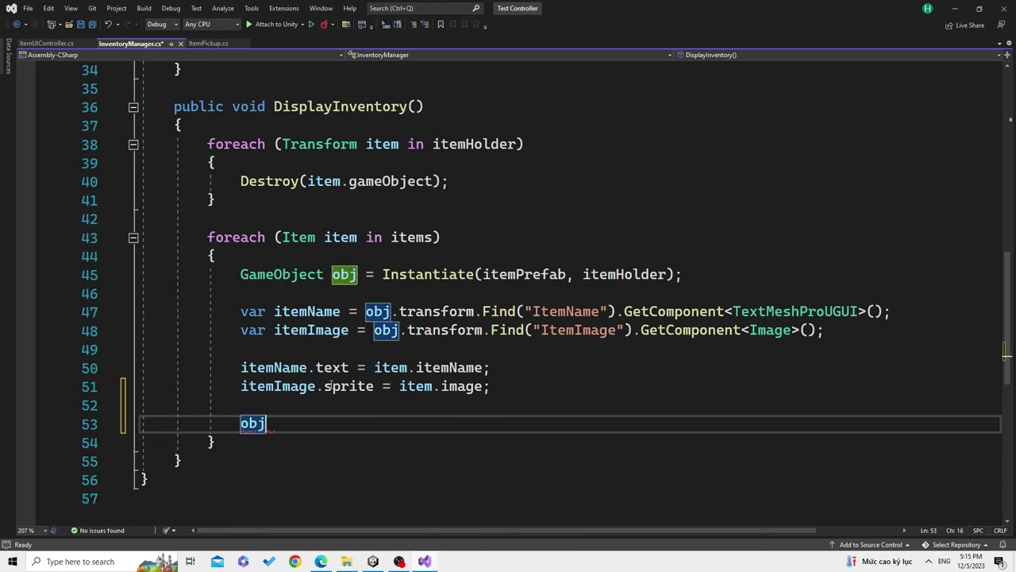
pyautogui.write('.,g')
pyautogui.press('BackSpace')
pyautogui.press('BackSpace')
pyautogui.press('BackSpace')
pyautogui.write('.get')
pyautogui.press('Tab')
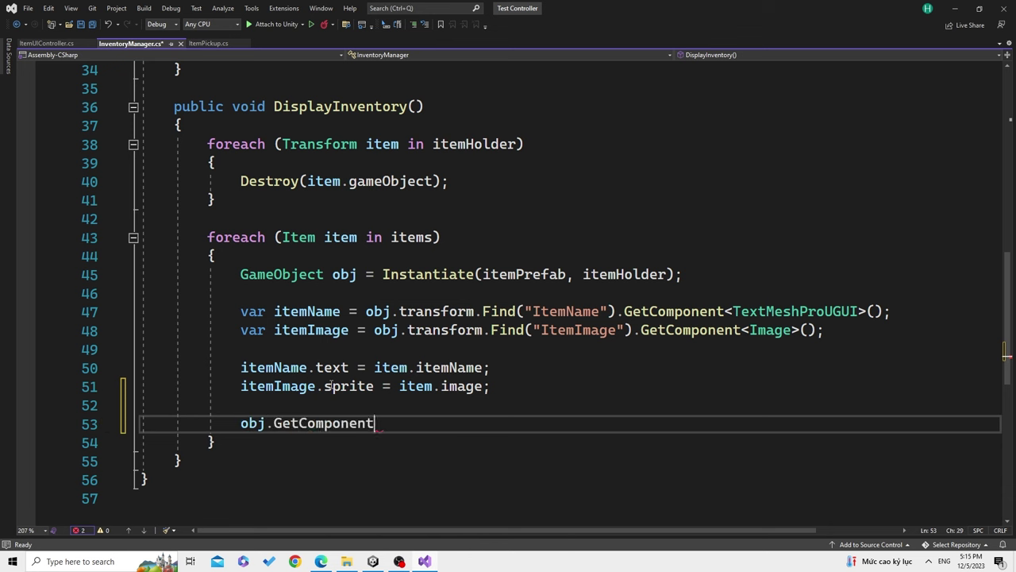
pyautogui.write('<')
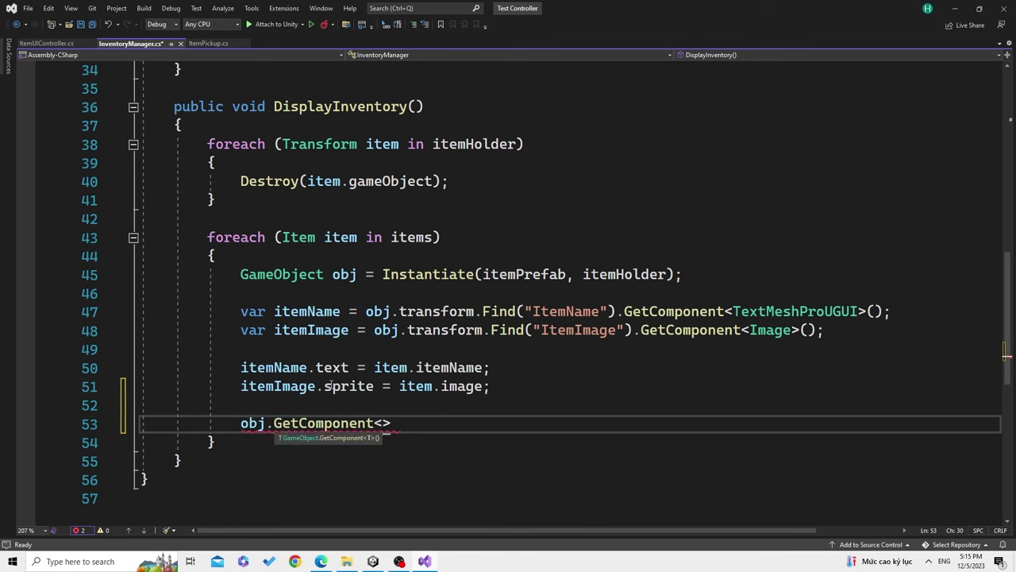
pyautogui.write('Itemui')
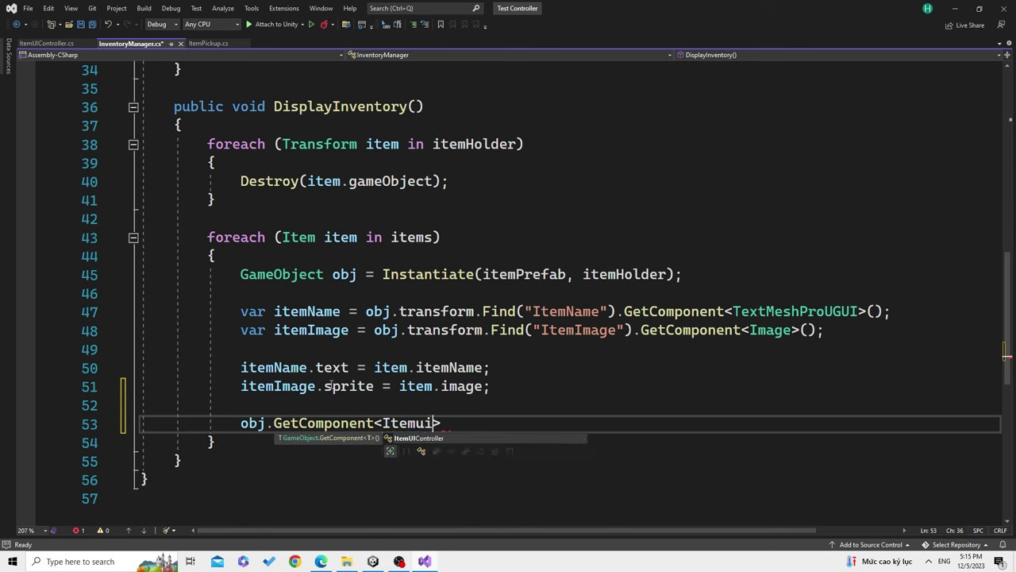
pyautogui.write('>().')
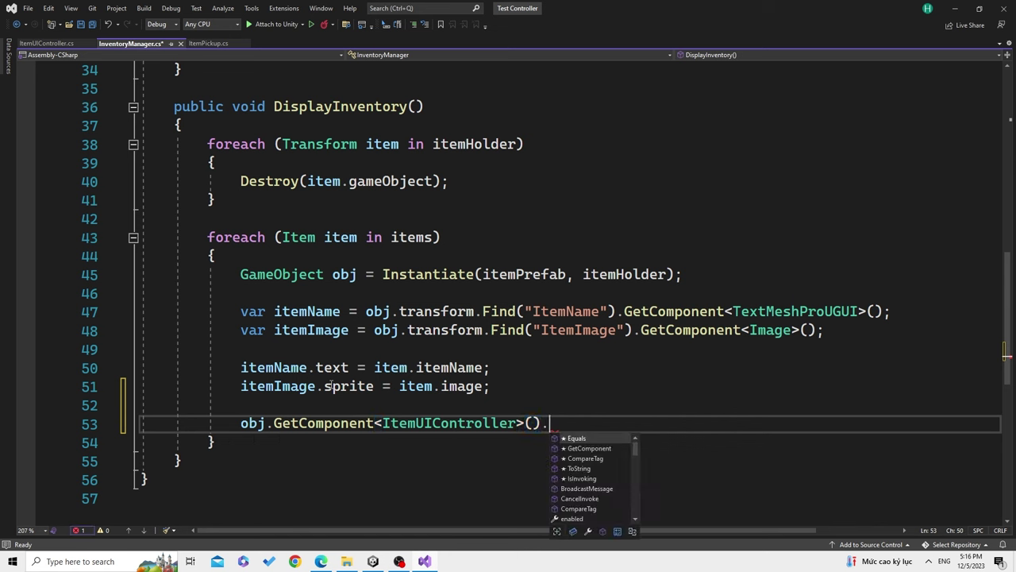
pyautogui.write('set')
pyautogui.press('Tab')
pyautogui.write('(')
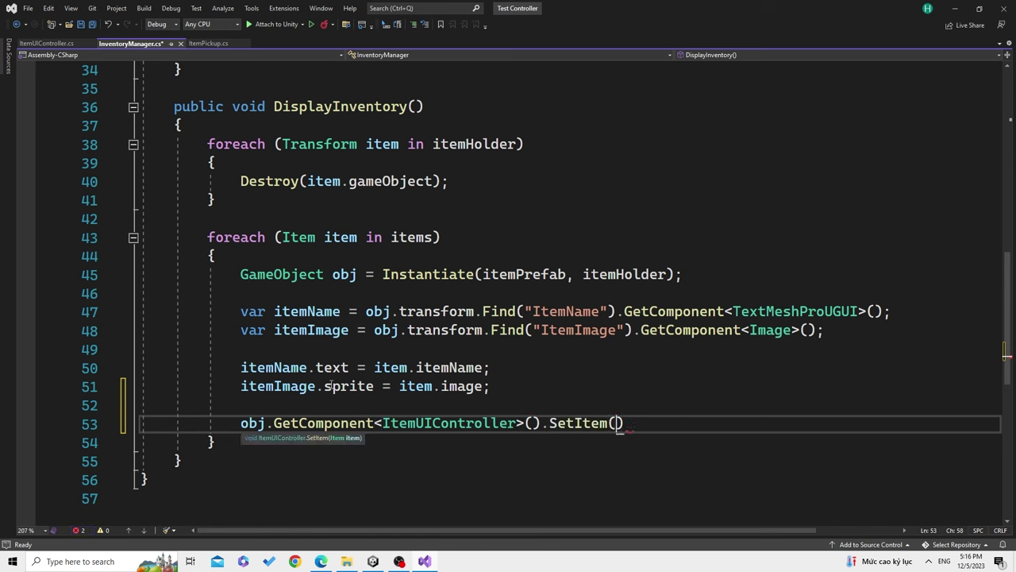
pyautogui.write('item);')
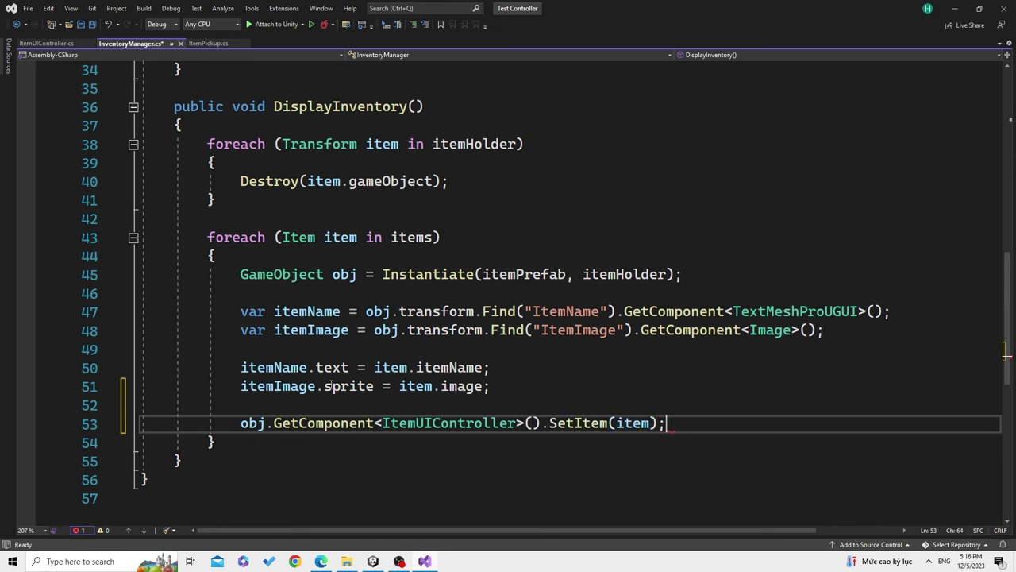
pyautogui.hotkey('ctrl', 's')
pyautogui.doubleClick(449, 422)
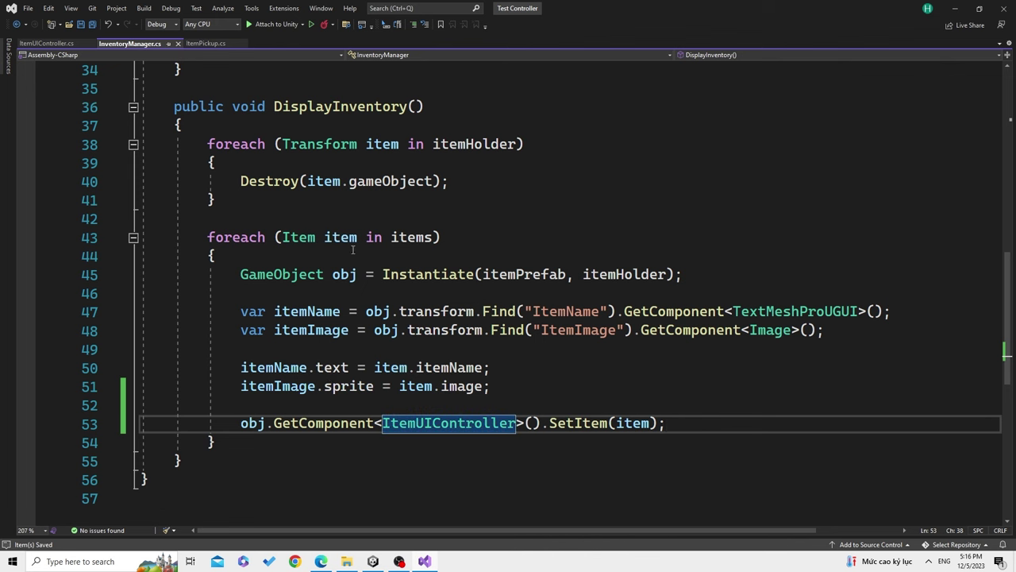
pyautogui.click(50, 43)
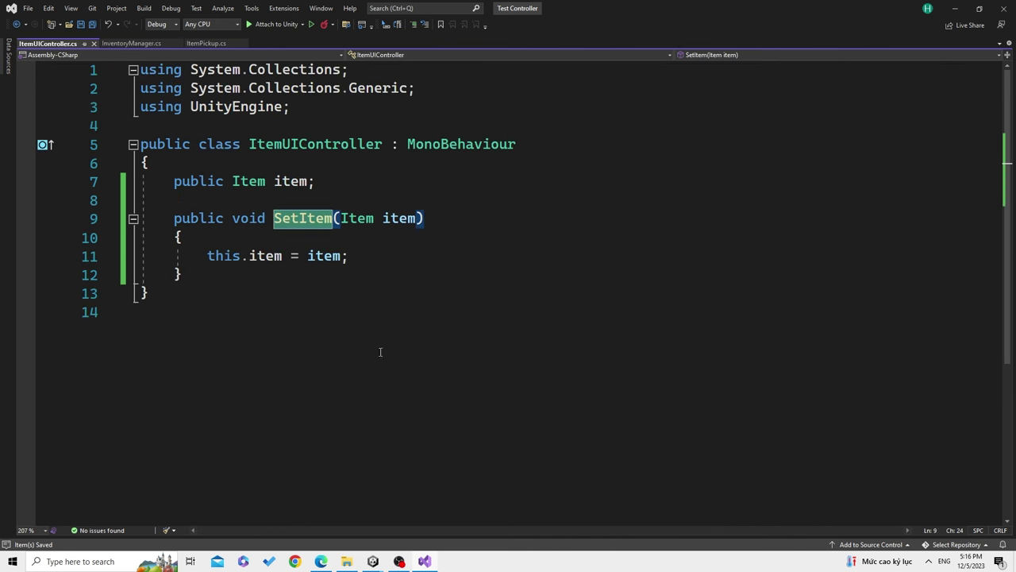
# In Unity, select the Item slot and open the Item prefab in Prefab Mode
pyautogui.click(379, 565)
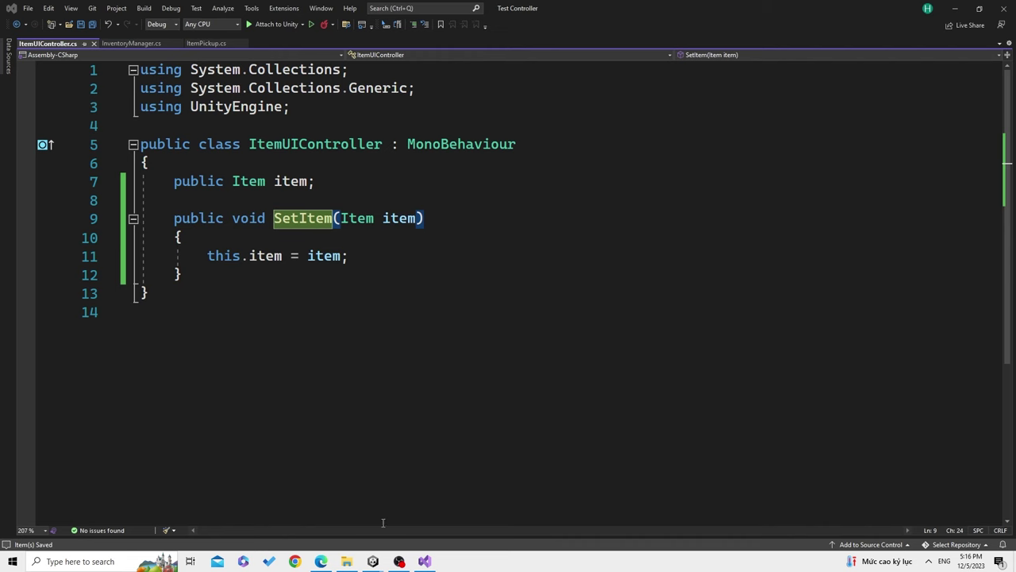
pyautogui.moveTo(373, 562)
pyautogui.click(371, 516)
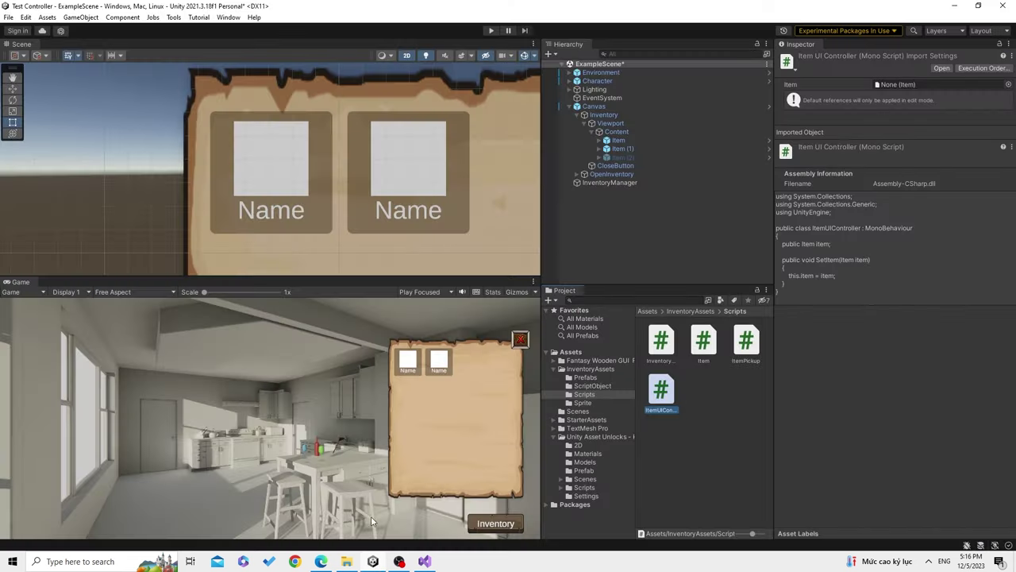
pyautogui.click(639, 141)
pyautogui.scroll(-5, 884, 415)
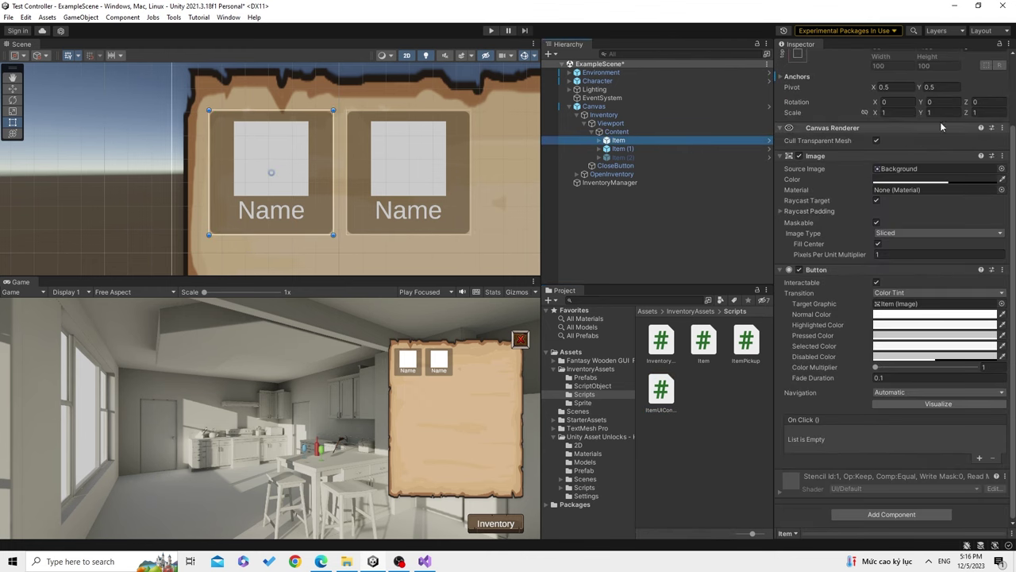
pyautogui.scroll(5, 859, 159)
pyautogui.click(833, 82)
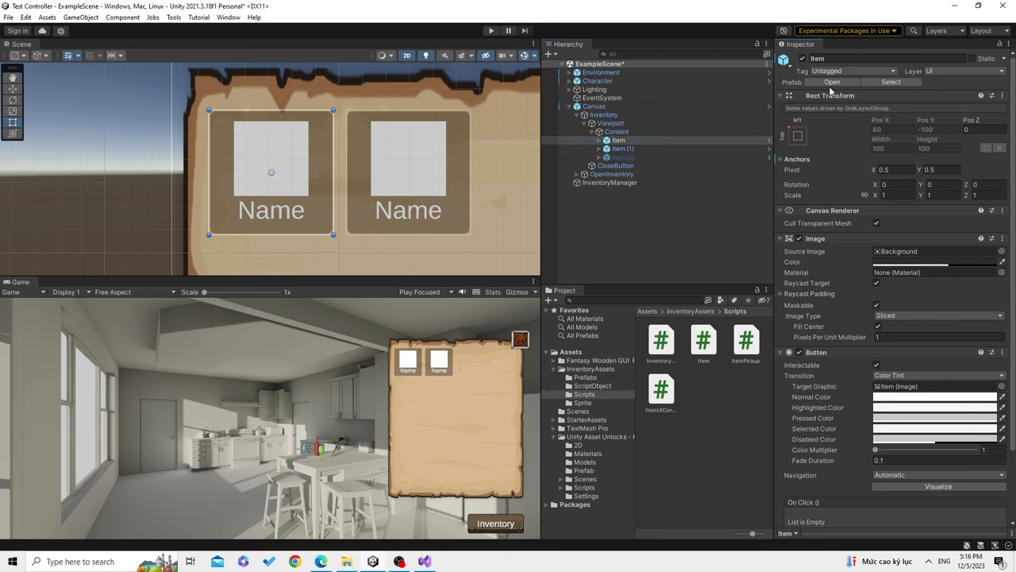
# Drag the ItemUIController script onto the Item prefab, leaving its Item field empty
pyautogui.rightClick(624, 133)
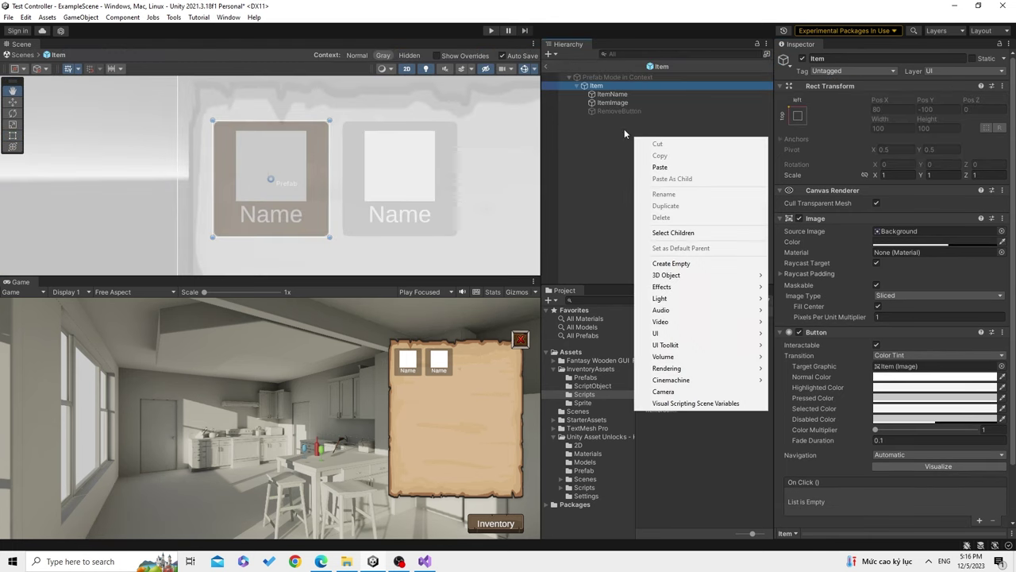
pyautogui.click(611, 93)
pyautogui.scroll(-2, 902, 327)
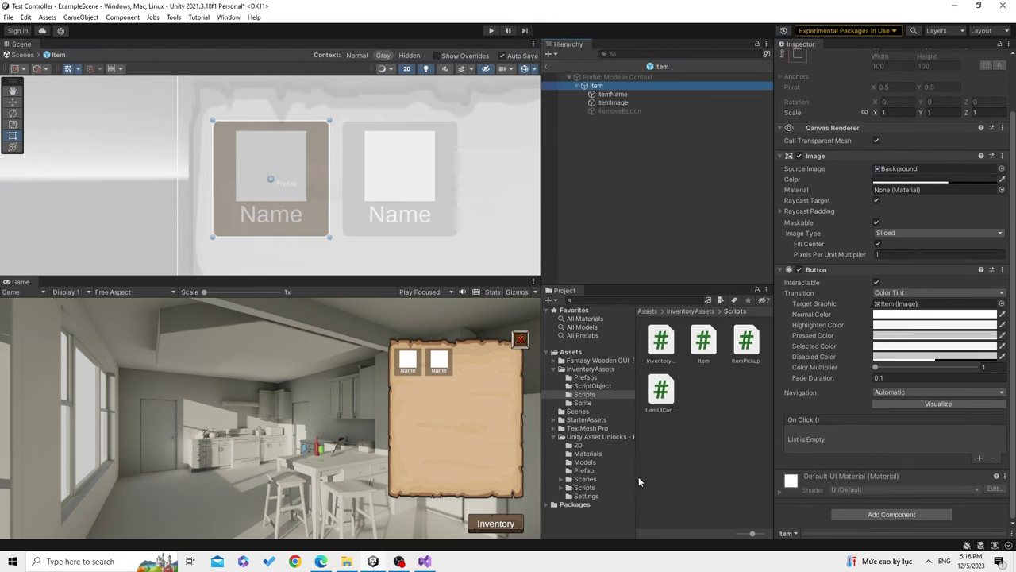
pyautogui.moveTo(664, 391); pyautogui.dragTo(892, 472)
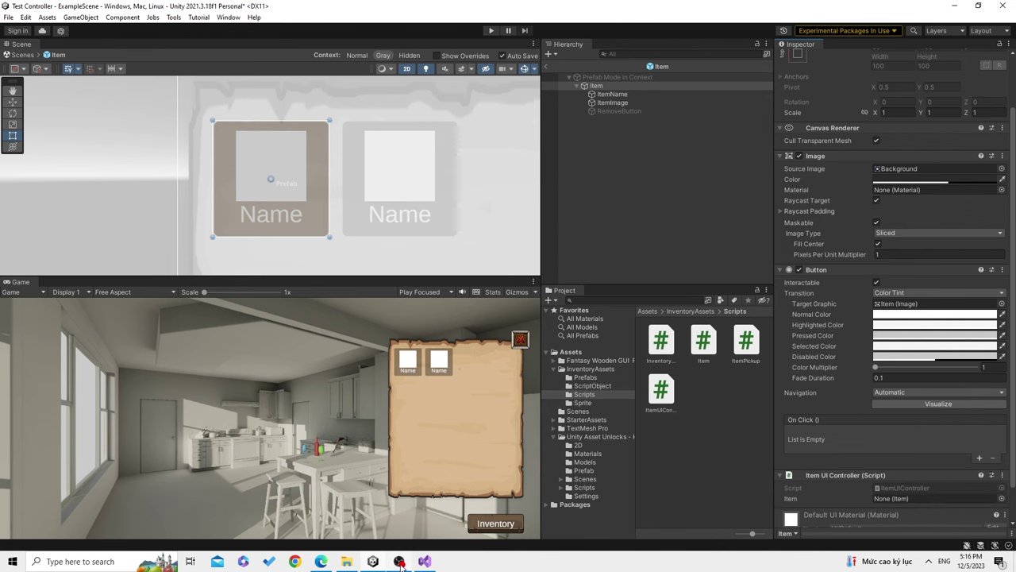
# Review InventoryManager's slot-building loop and its SetItem(item) call in Visual Studio
pyautogui.click(420, 565)
pyautogui.click(132, 44)
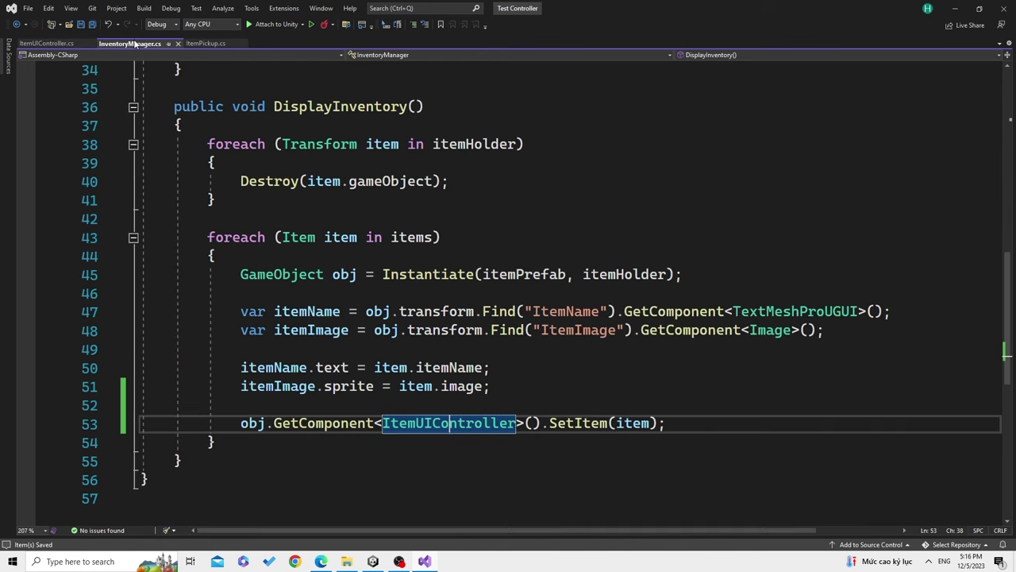
pyautogui.moveTo(216, 443); pyautogui.dragTo(207, 237)
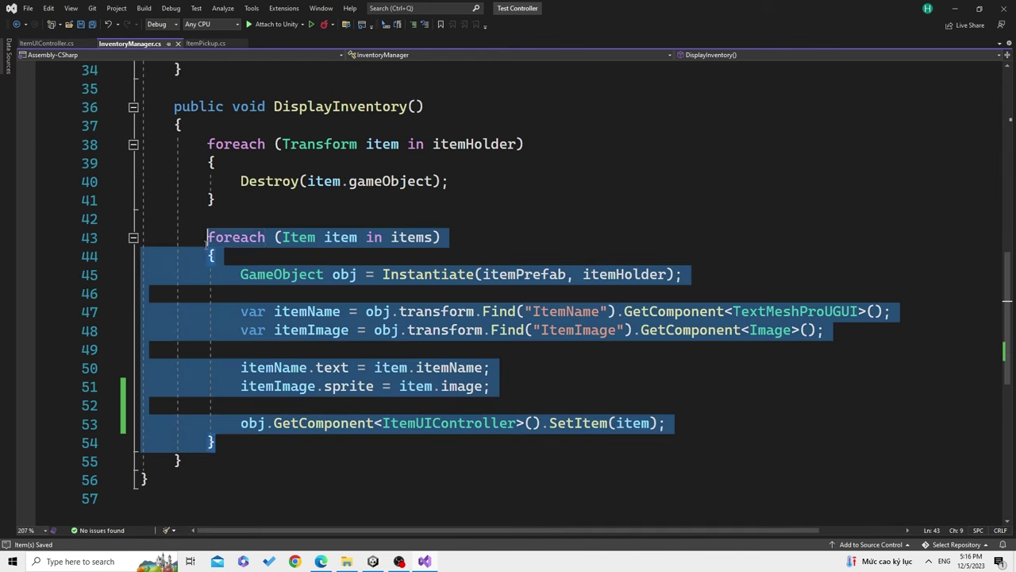
pyautogui.moveTo(675, 423); pyautogui.dragTo(549, 423)
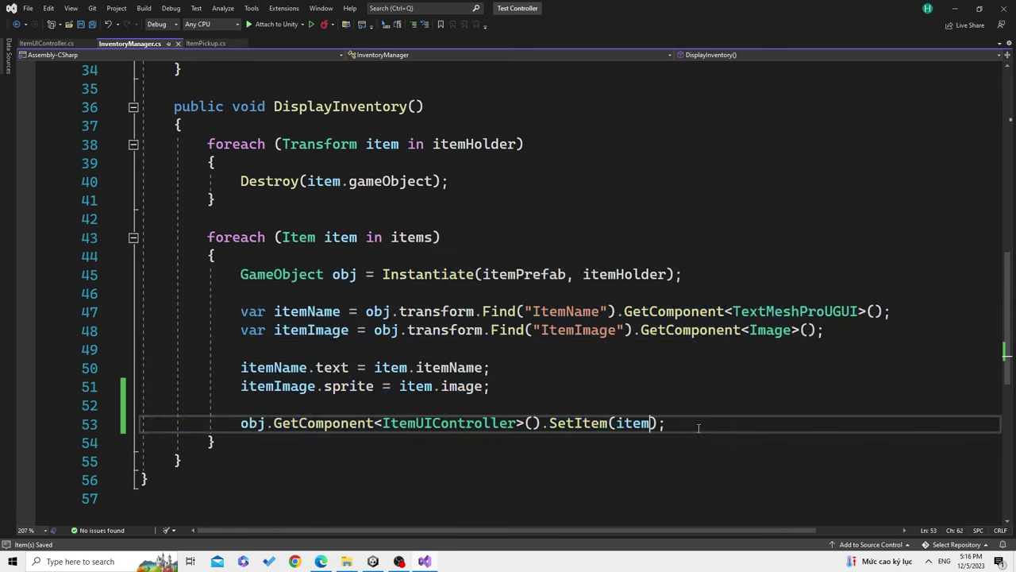
# Exit prefab editing in Unity to return to the full scene
pyautogui.click(399, 561)
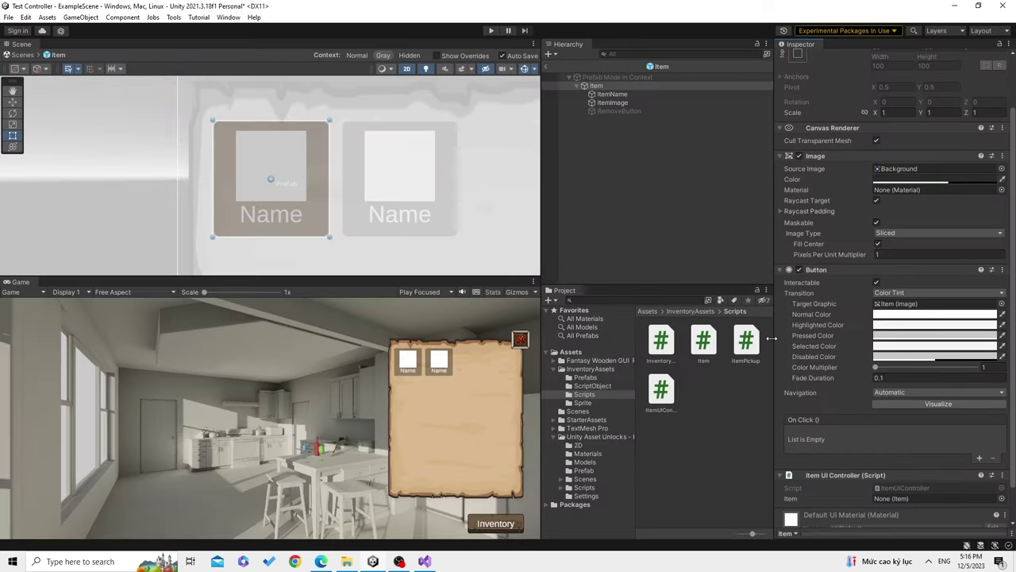
pyautogui.click(717, 353)
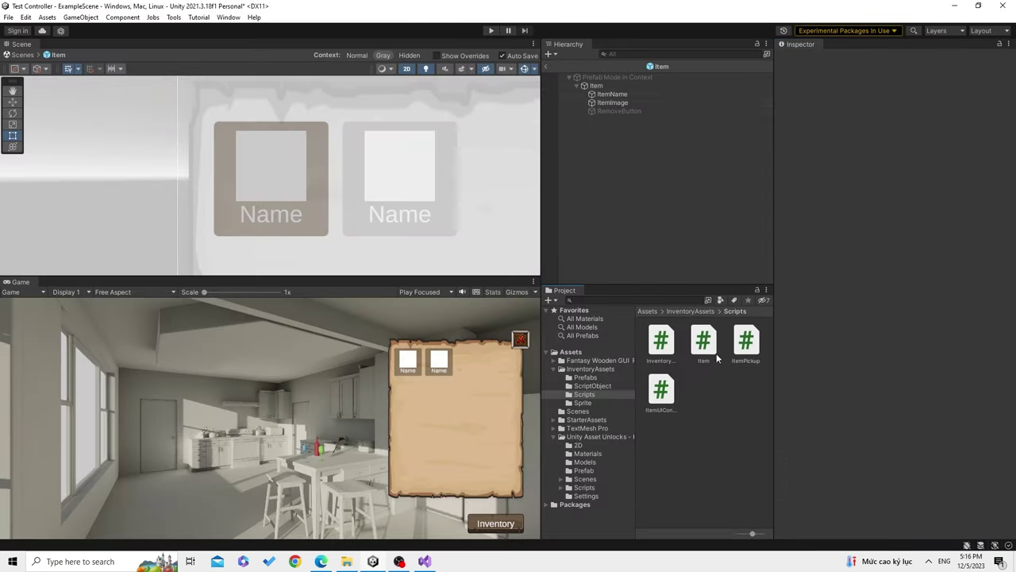
pyautogui.click(545, 65)
pyautogui.scroll(-2, 355, 198)
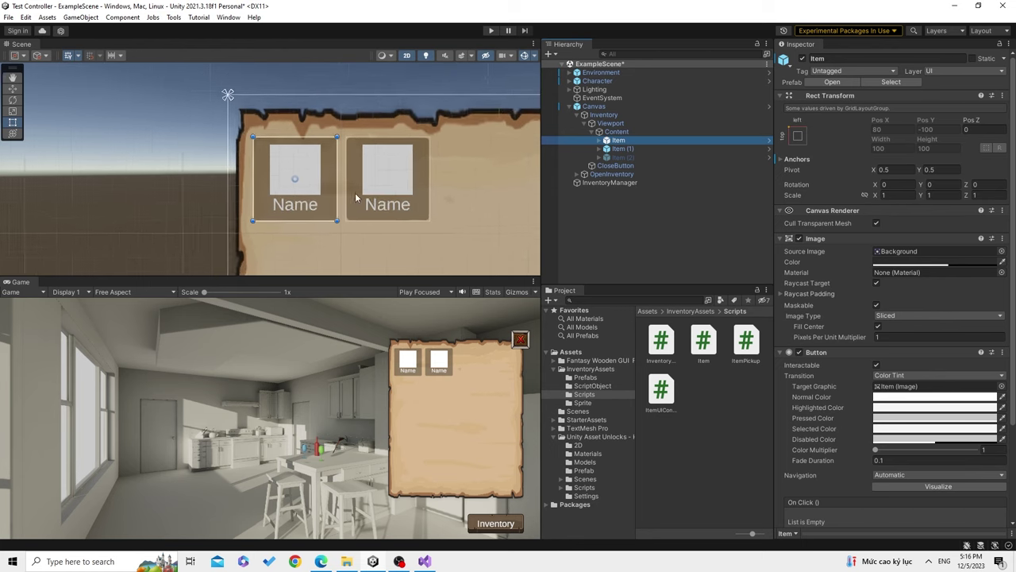
pyautogui.scroll(-2, 466, 208)
pyautogui.scroll(-1, 395, 189)
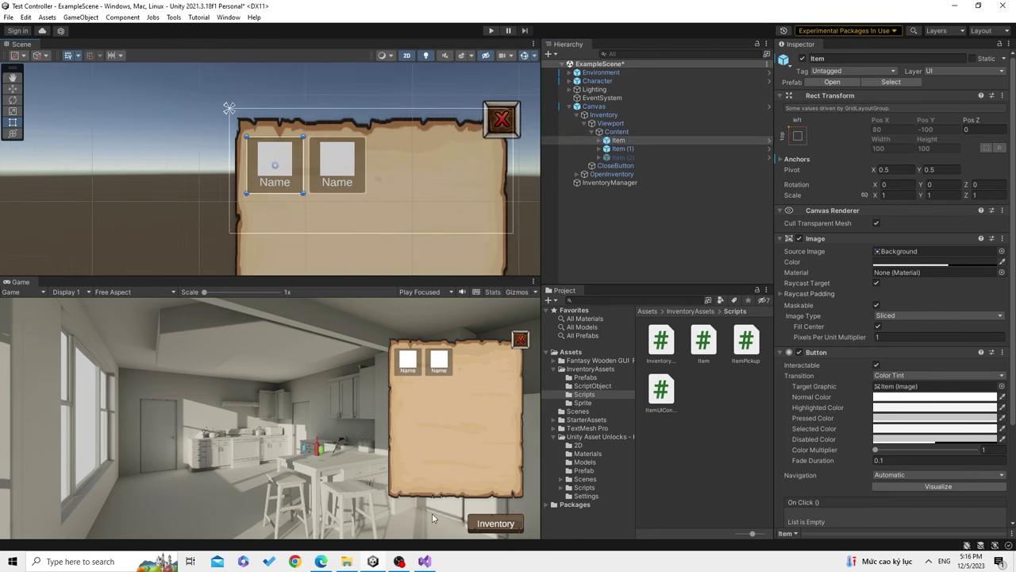
# Check InventoryManager's Remove(Item item) signature, then bring up ItemUIController.cs
pyautogui.click(425, 561)
pyautogui.scroll(3, 384, 238)
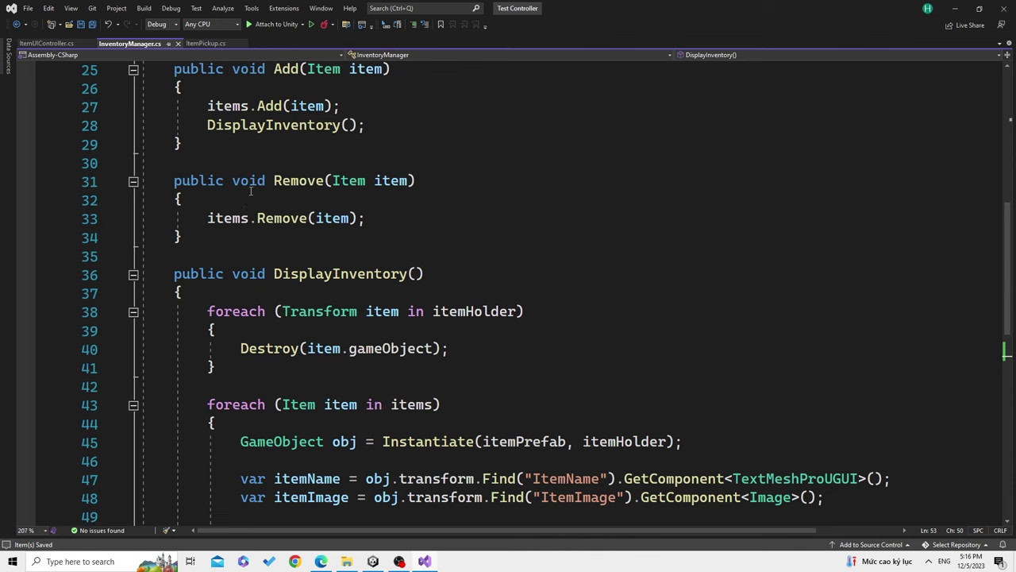
pyautogui.moveTo(273, 181); pyautogui.dragTo(413, 181)
pyautogui.click(415, 181)
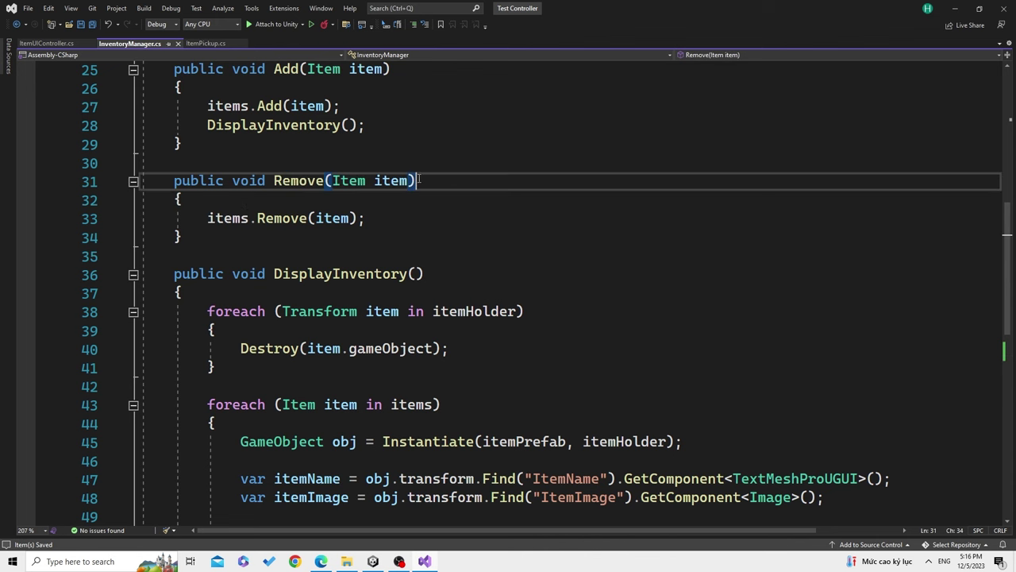
pyautogui.click(43, 44)
# Add an empty public void Remove() method below SetItem in ItemUIController
pyautogui.click(300, 278)
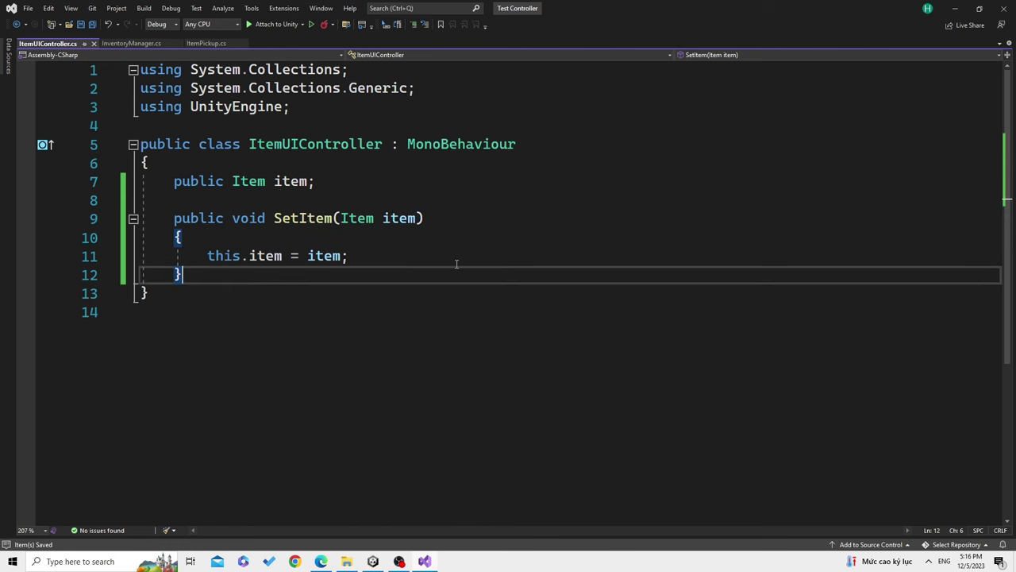
pyautogui.press('Return')
pyautogui.press('Return')
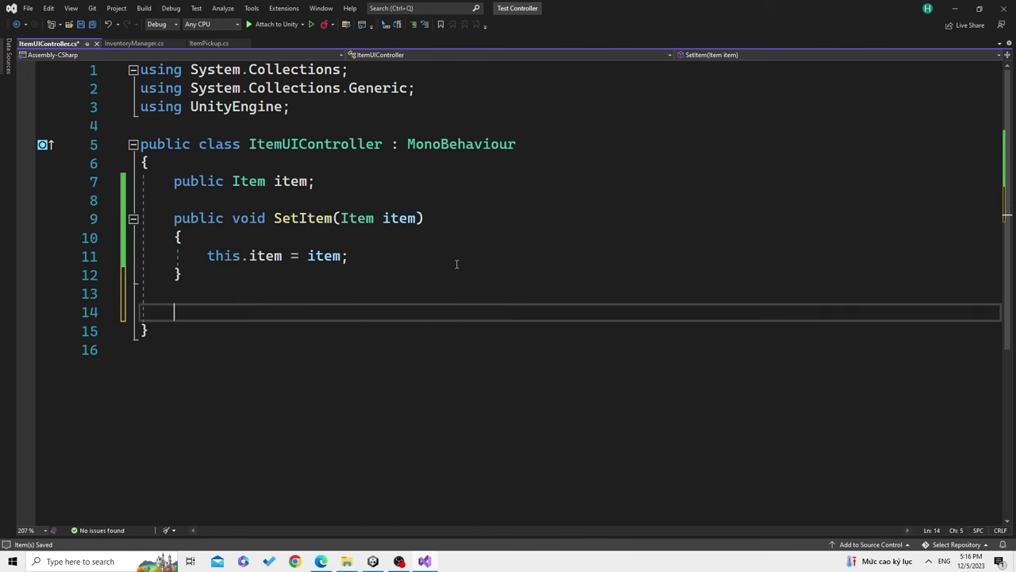
pyautogui.write('public void ')
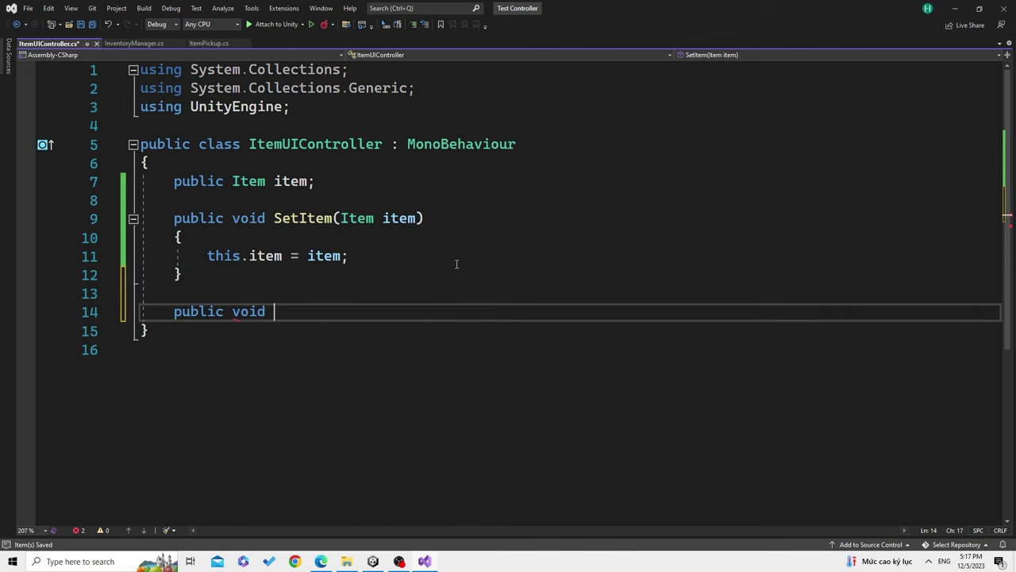
pyautogui.write('OnRectTransformRemove')
pyautogui.press('Tab')
pyautogui.write(')')
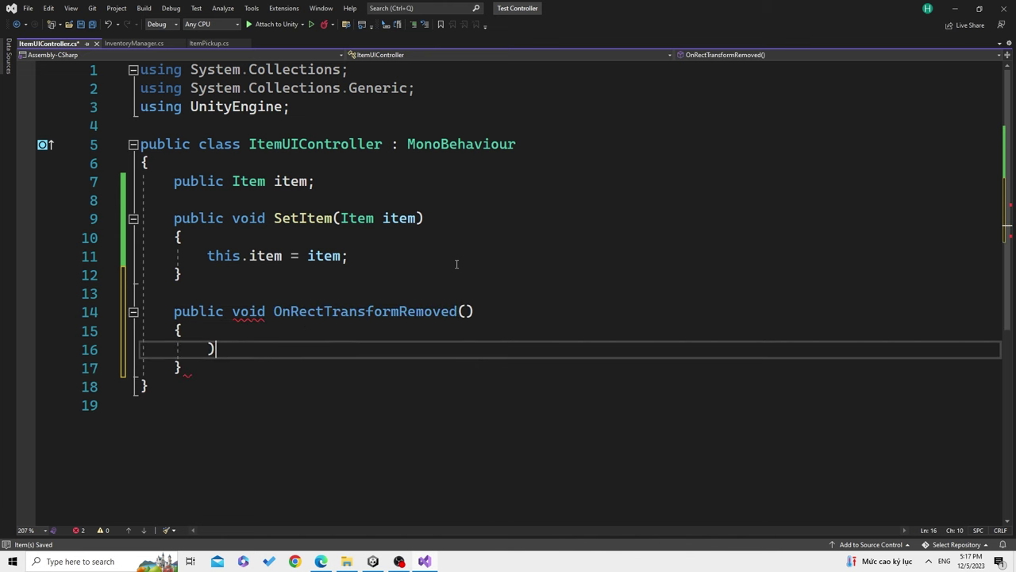
pyautogui.hotkey('ctrl', 'z')
pyautogui.hotkey('ctrl', 'z')
pyautogui.write(')')
pyautogui.press('Return')
pyautogui.write('{')
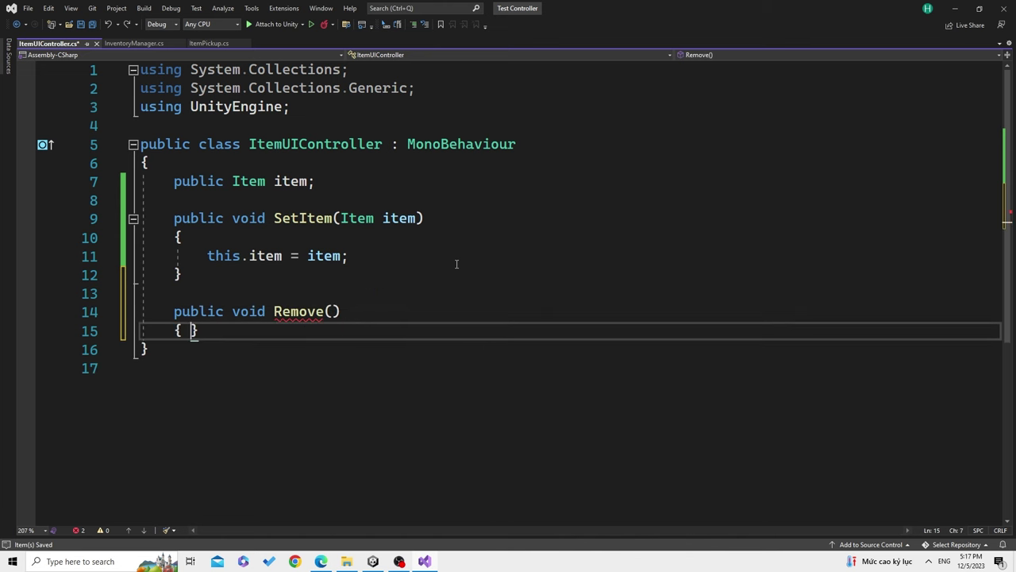
pyautogui.press('Return')
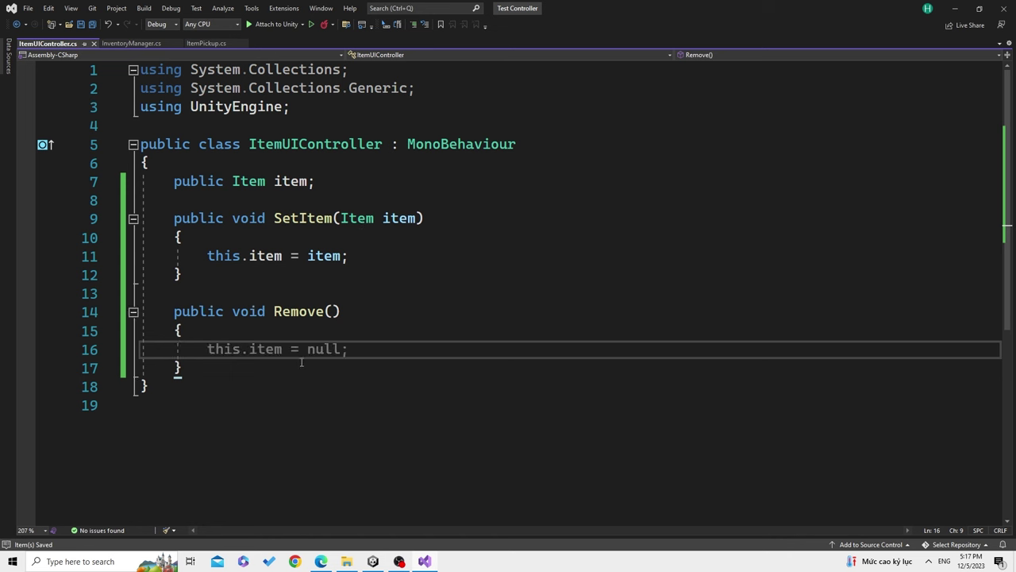
# Fill the Remove() body with InventoryManager.Instance.Remove(item);
pyautogui.write('Inve')
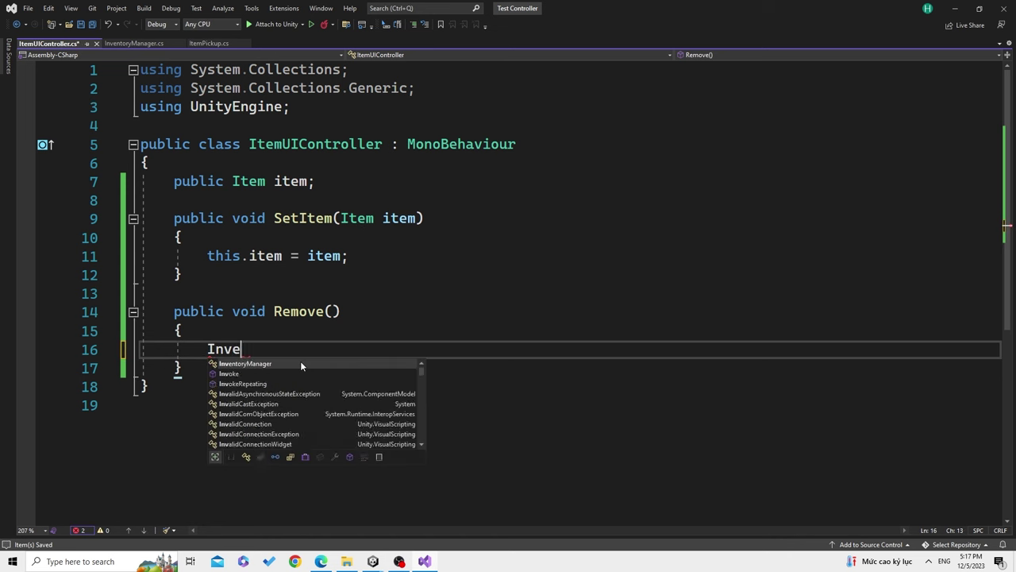
pyautogui.write('n.in')
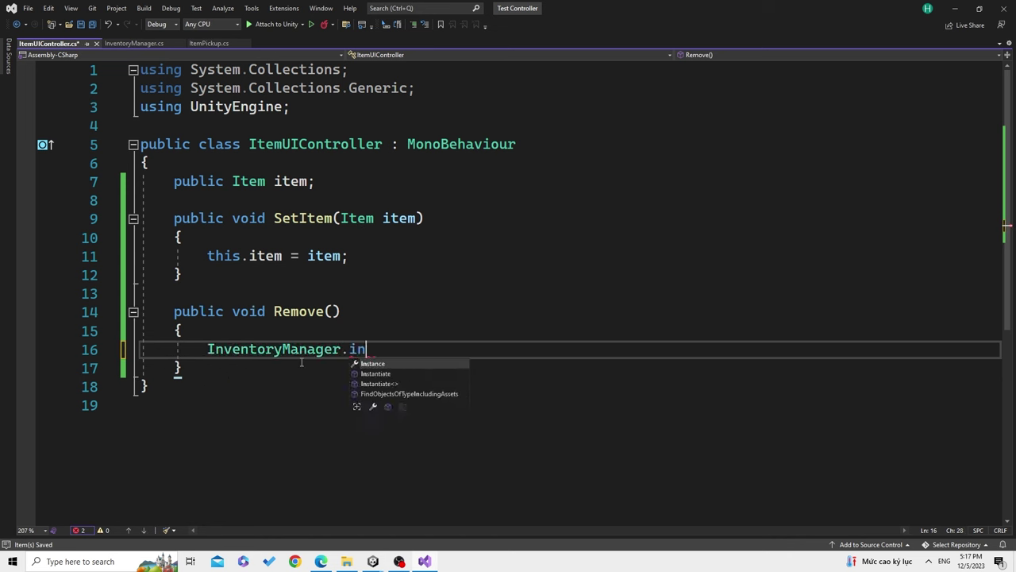
pyautogui.write('.remo')
pyautogui.press('Tab')
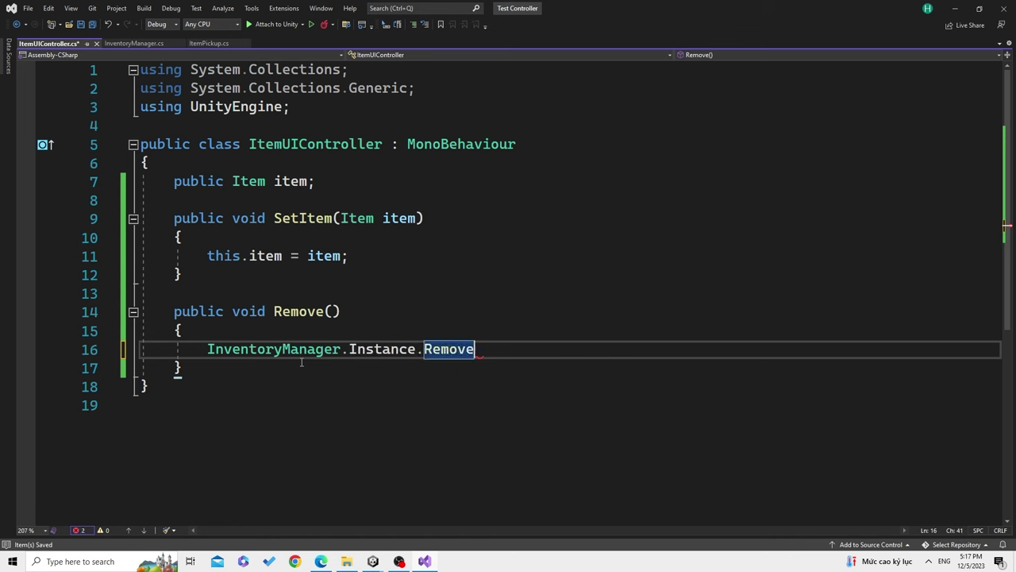
pyautogui.write("()'")
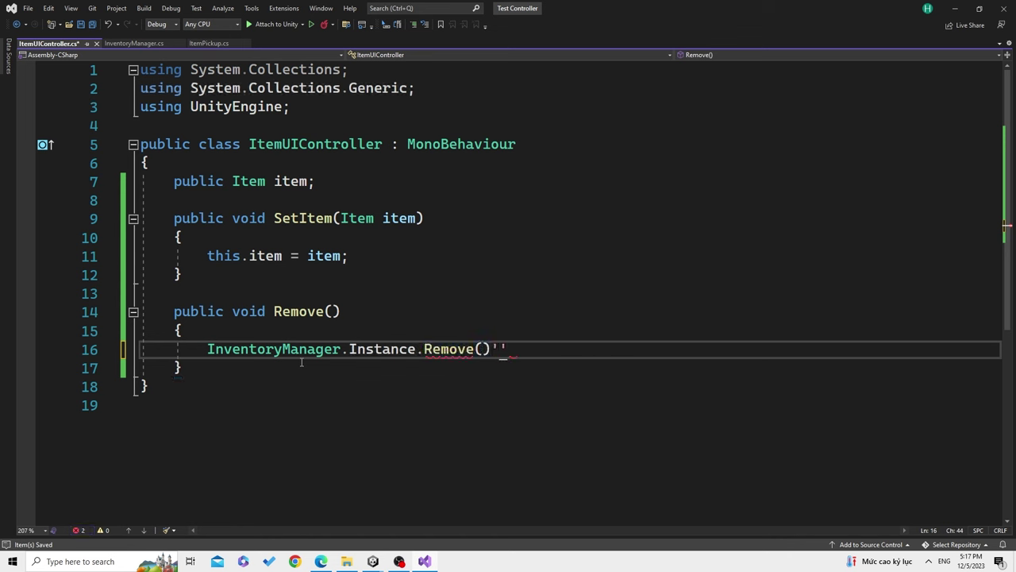
pyautogui.press('BackSpace')
pyautogui.write(';')
pyautogui.click(309, 181)
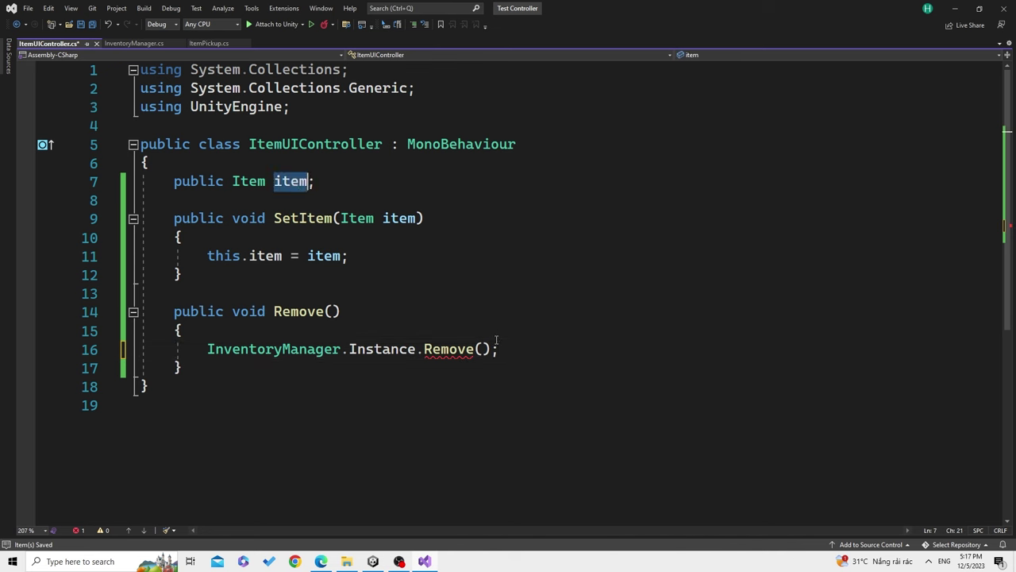
pyautogui.hotkey('ctrl', '-')
pyautogui.write('item')
pyautogui.click(557, 343)
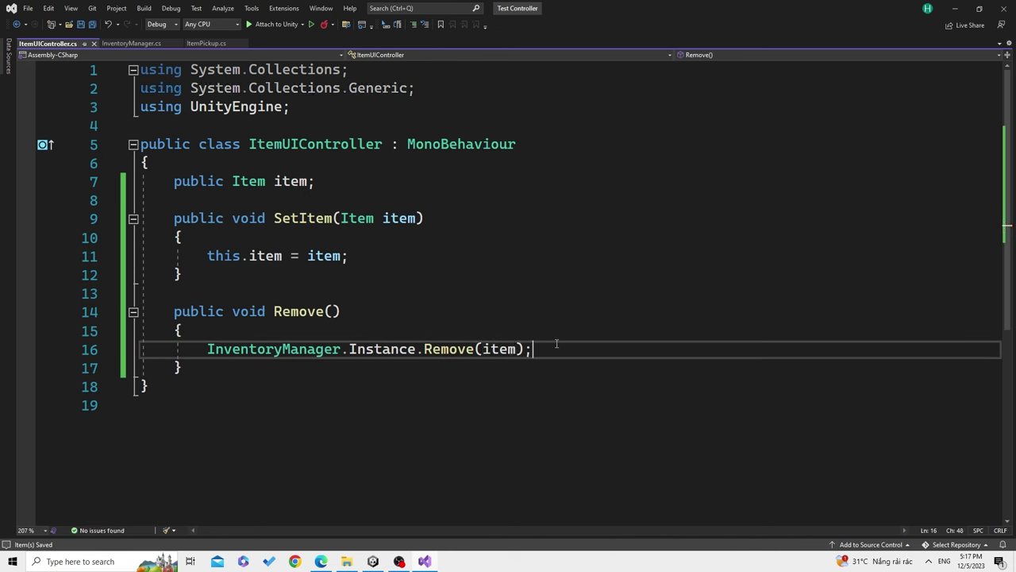
pyautogui.press('Up')
pyautogui.press('Up')
pyautogui.press('Up')
pyautogui.press('Up')
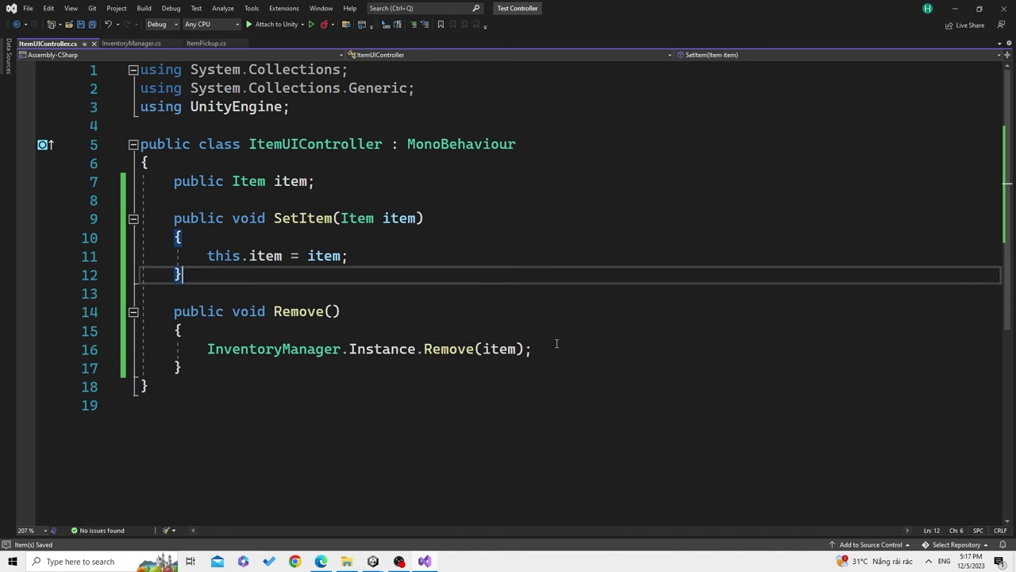
# Back in Unity, expand Viewport > Content > Item and select its RemoveButton
pyautogui.moveTo(373, 562)
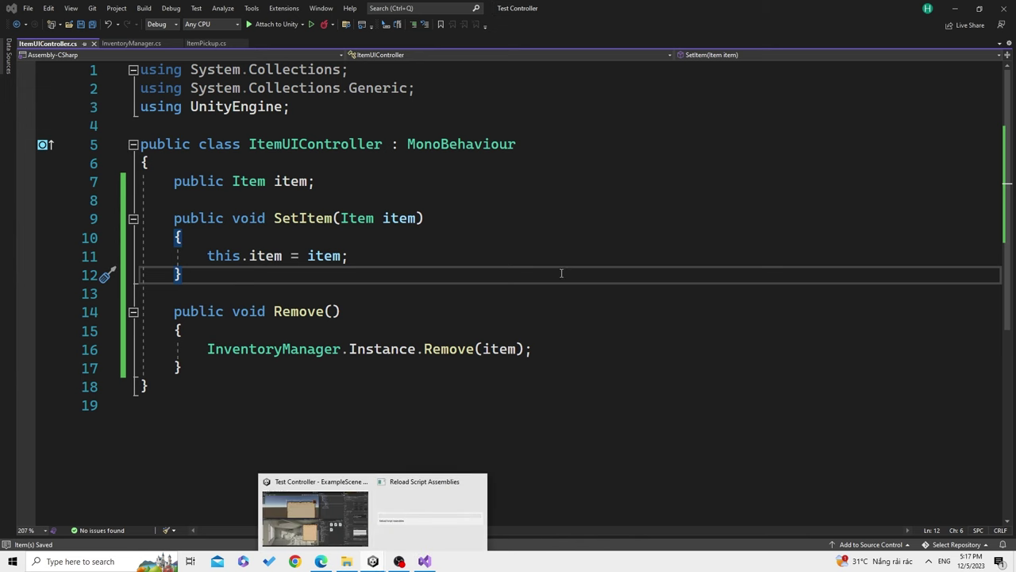
pyautogui.click(361, 512)
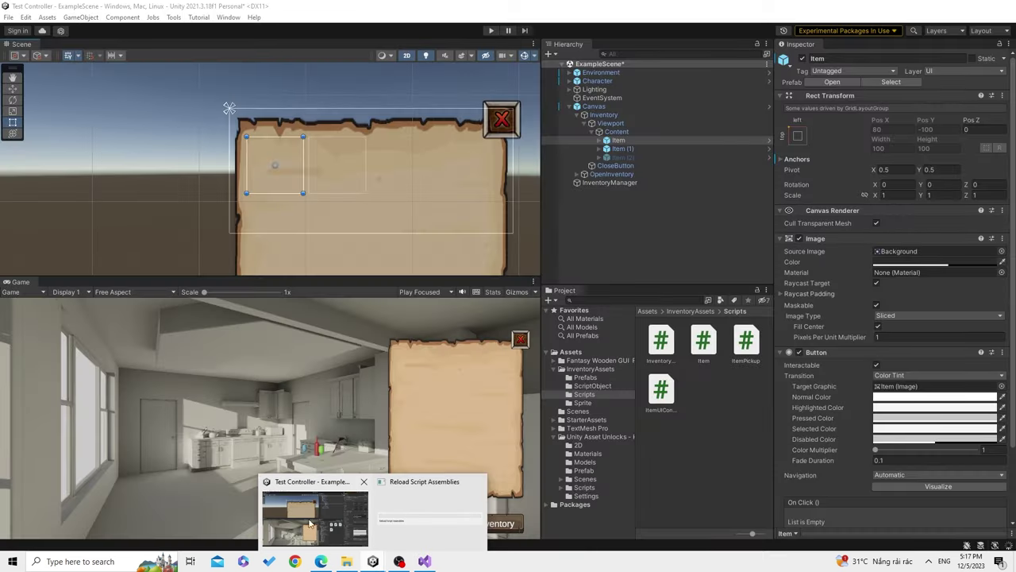
pyautogui.click(339, 526)
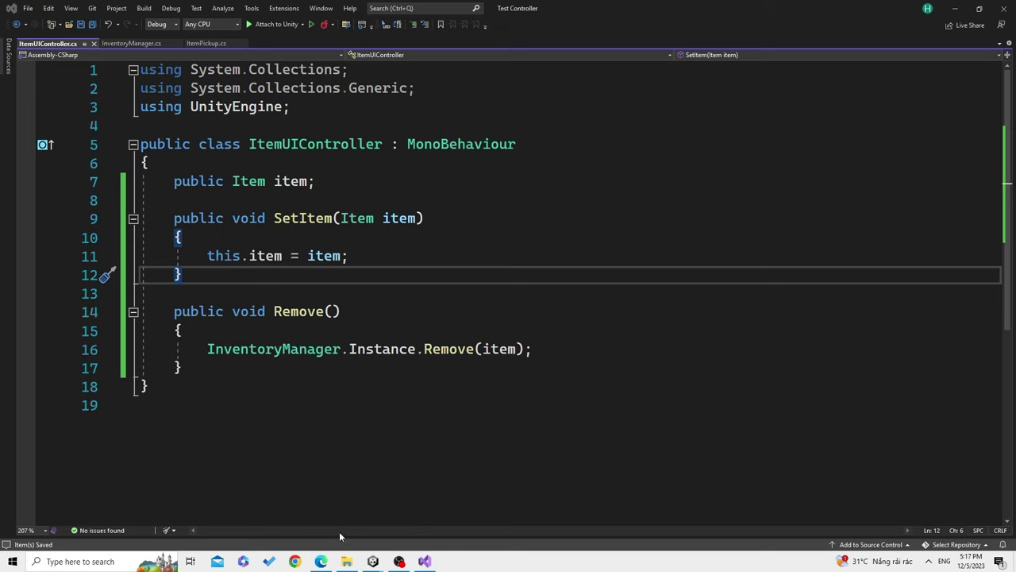
pyautogui.hotkey('alt', 'Tab')
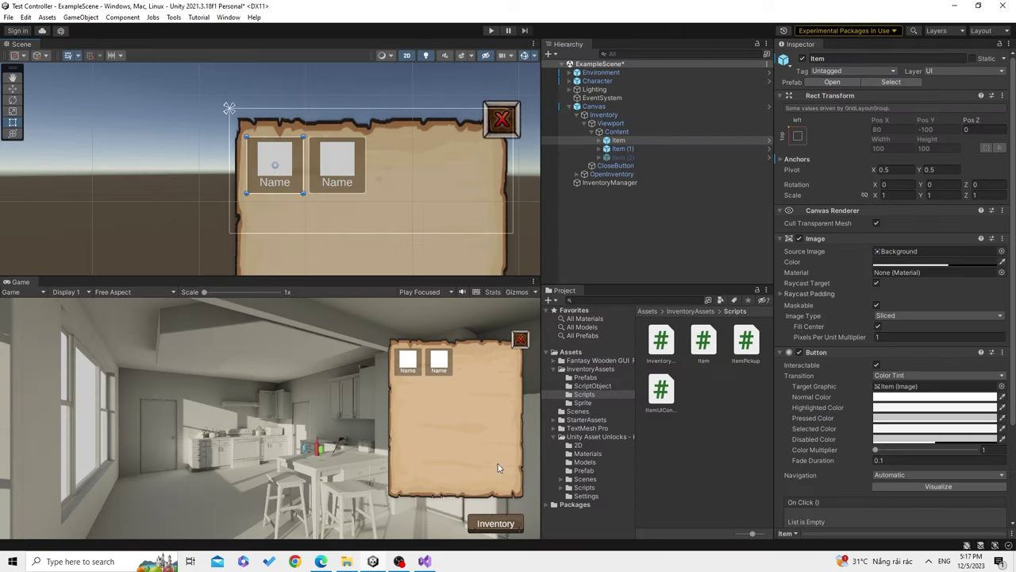
pyautogui.click(633, 230)
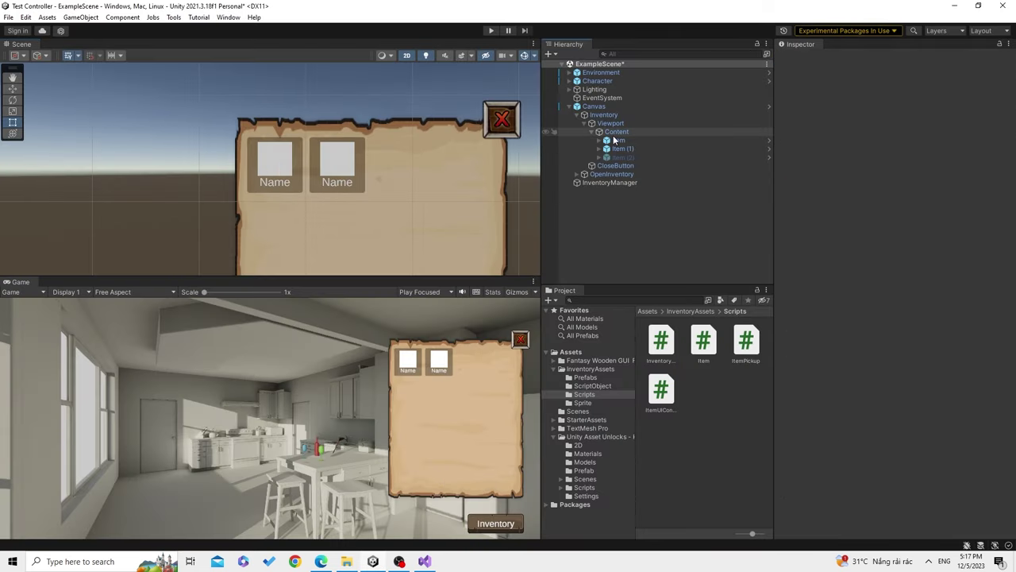
pyautogui.click(582, 124)
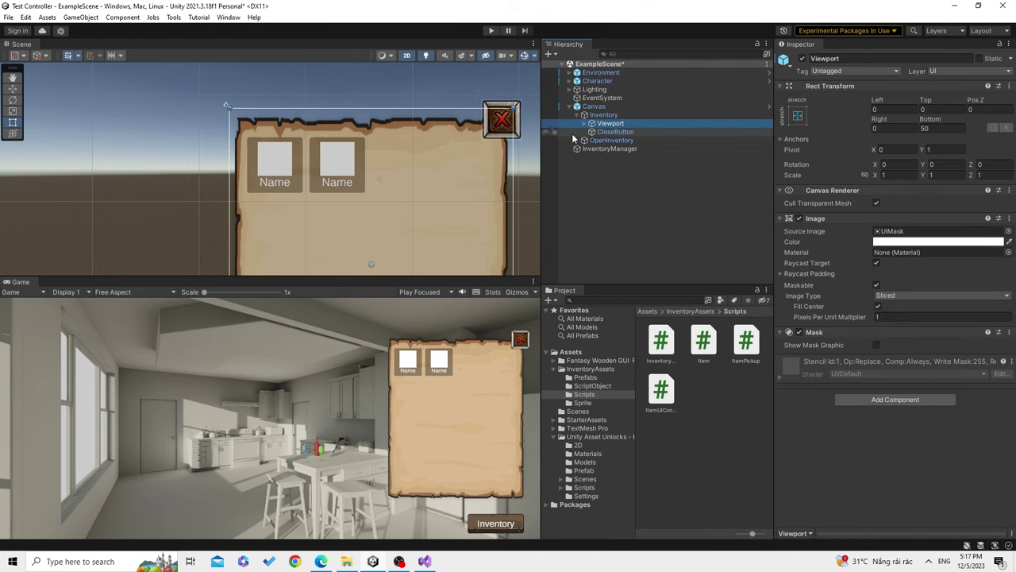
pyautogui.scroll(-2, 374, 213)
pyautogui.click(592, 123)
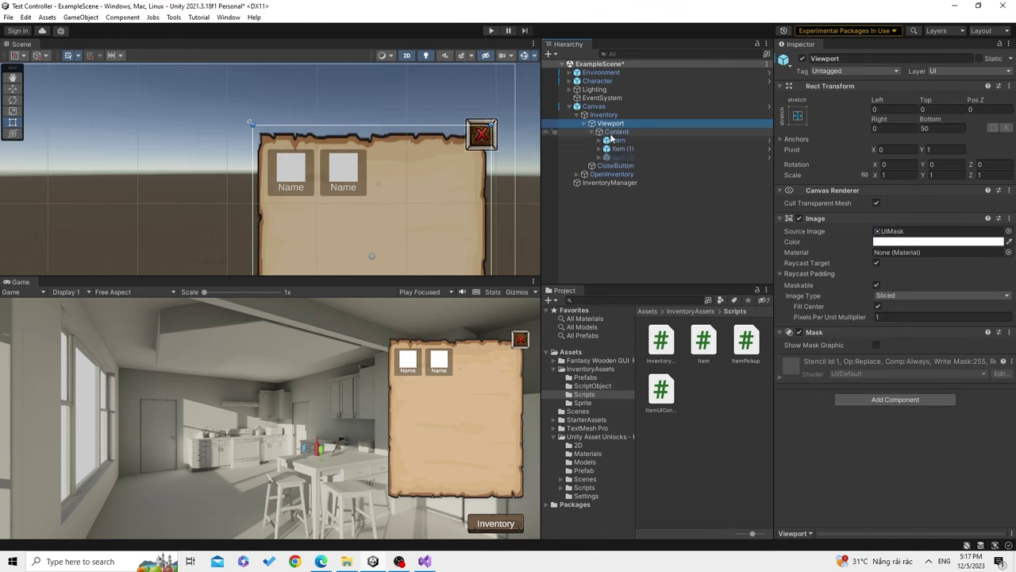
pyautogui.click(600, 132)
pyautogui.click(607, 141)
pyautogui.click(617, 141)
pyautogui.click(636, 166)
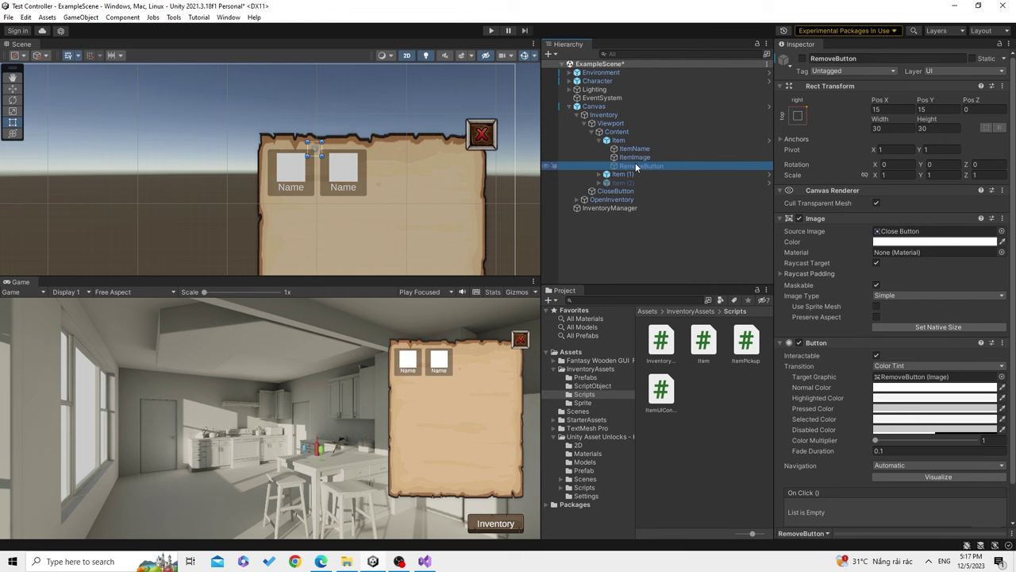
# Deactivate the RemoveButton, then collapse the items and select the Inventory panel
pyautogui.click(803, 58)
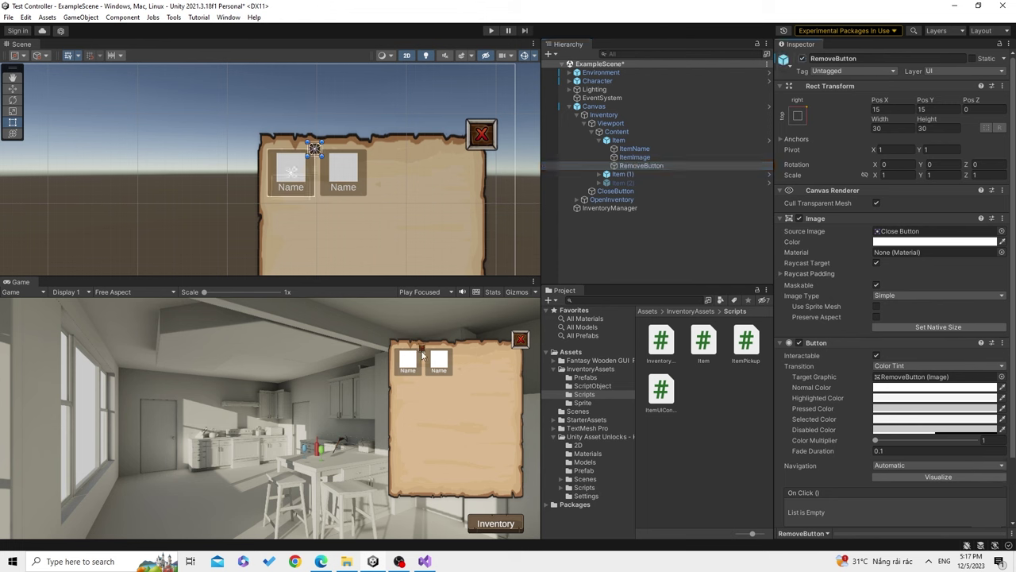
pyautogui.click(803, 58)
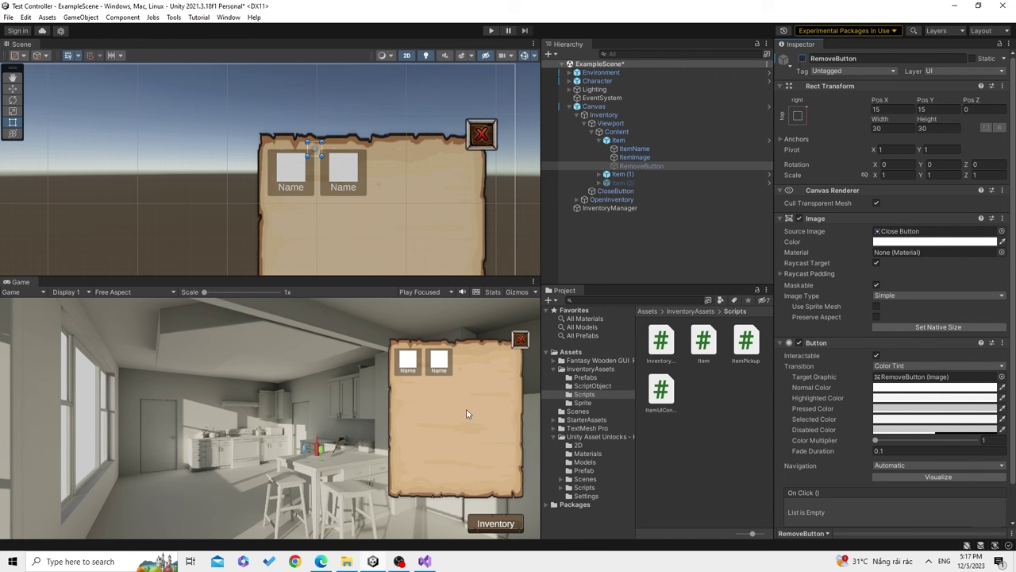
pyautogui.click(605, 262)
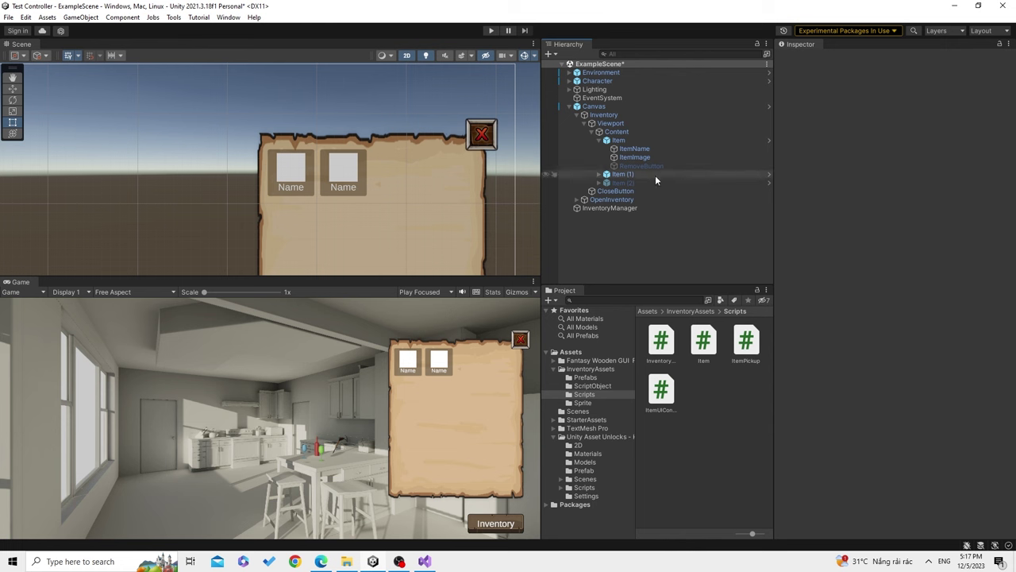
pyautogui.click(592, 131)
pyautogui.click(603, 115)
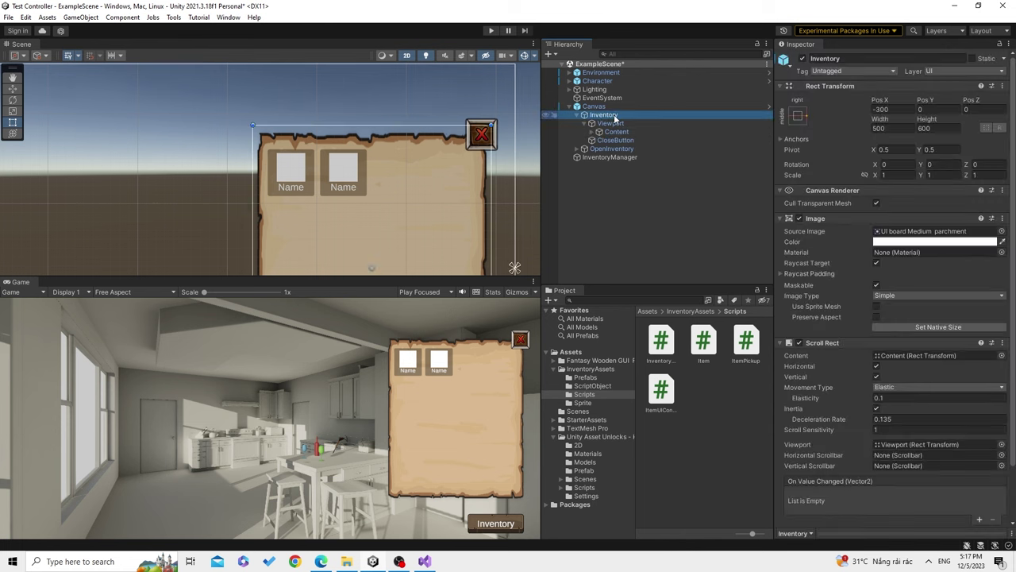
# Add a UI Toggle as a child of the Inventory panel
pyautogui.rightClick(610, 117)
pyautogui.click(591, 106)
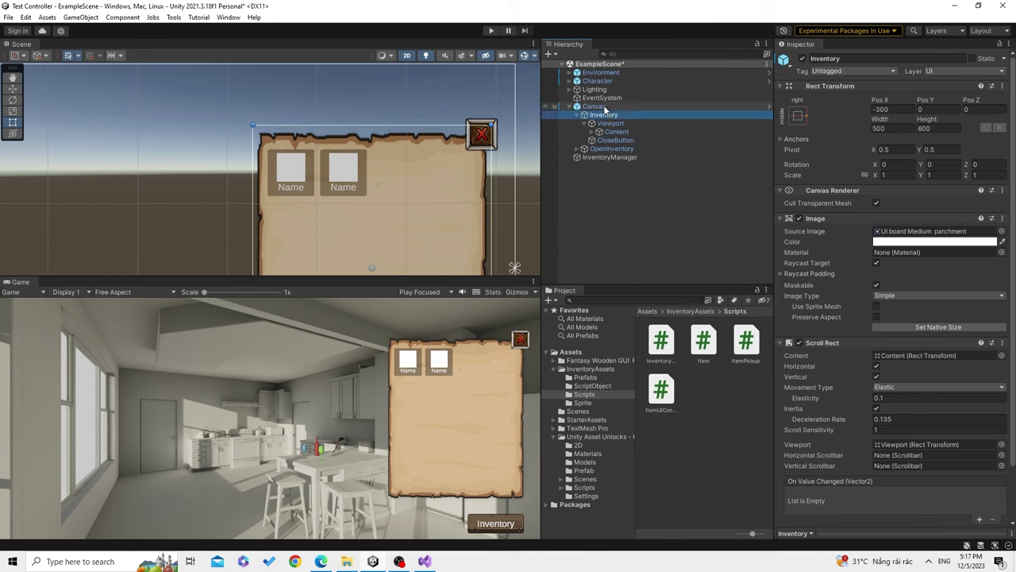
pyautogui.click(594, 107)
pyautogui.click(603, 116)
pyautogui.rightClick(612, 117)
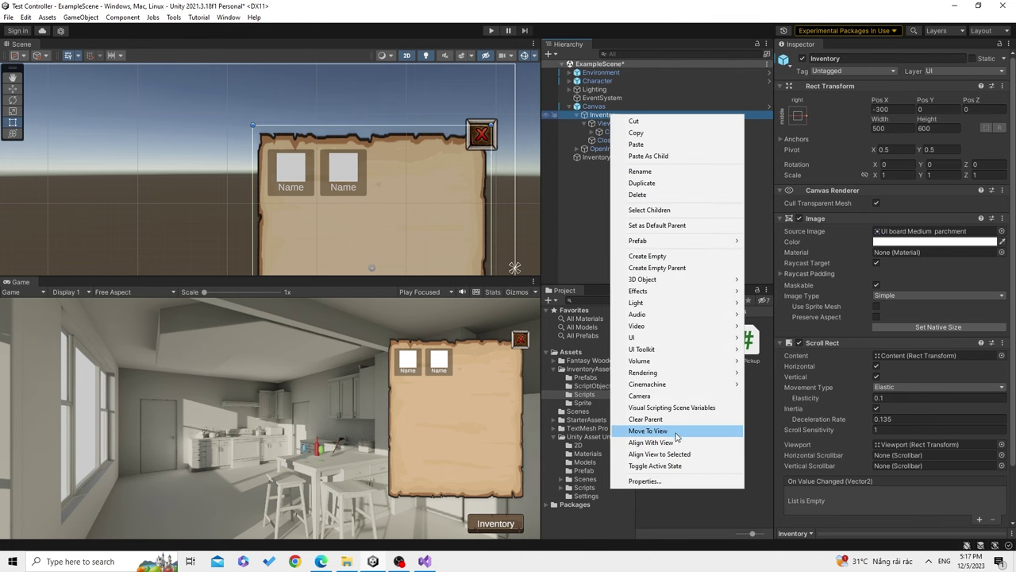
pyautogui.moveTo(648, 340)
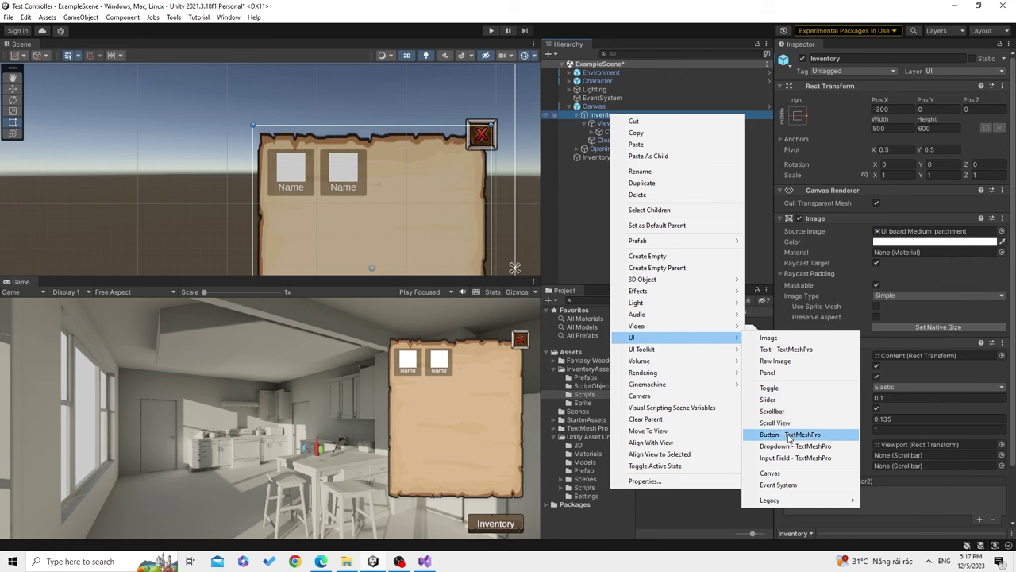
pyautogui.click(784, 389)
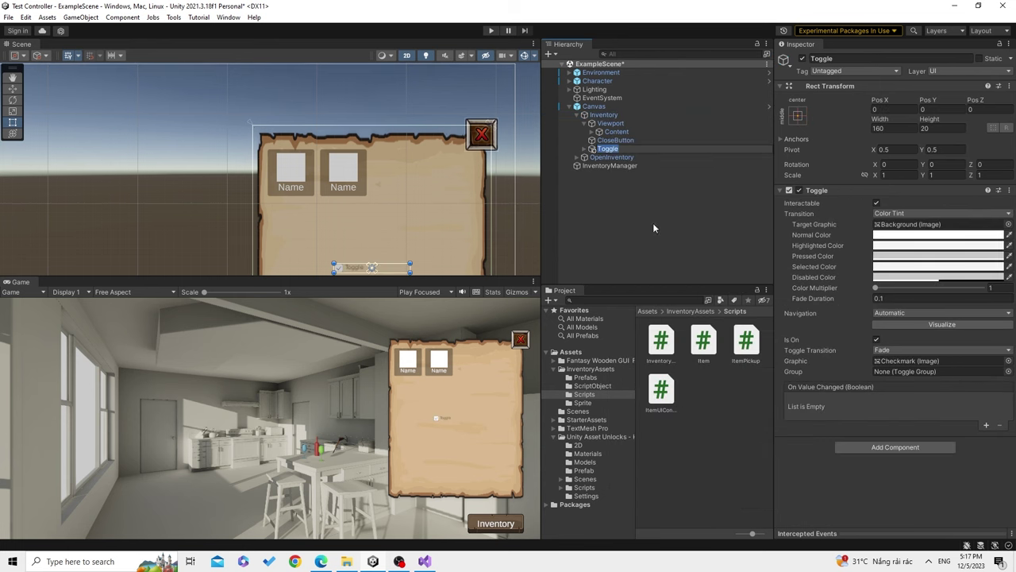
# Set the toggle label's text to 'Enable Remove Item' with font size 16
pyautogui.click(584, 153)
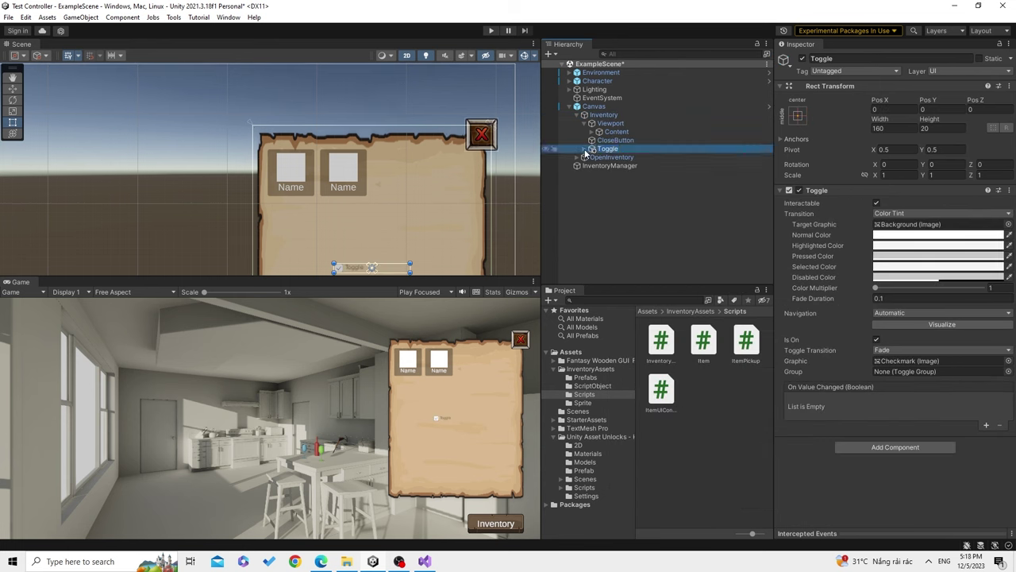
pyautogui.click(584, 149)
pyautogui.click(623, 157)
pyautogui.click(612, 166)
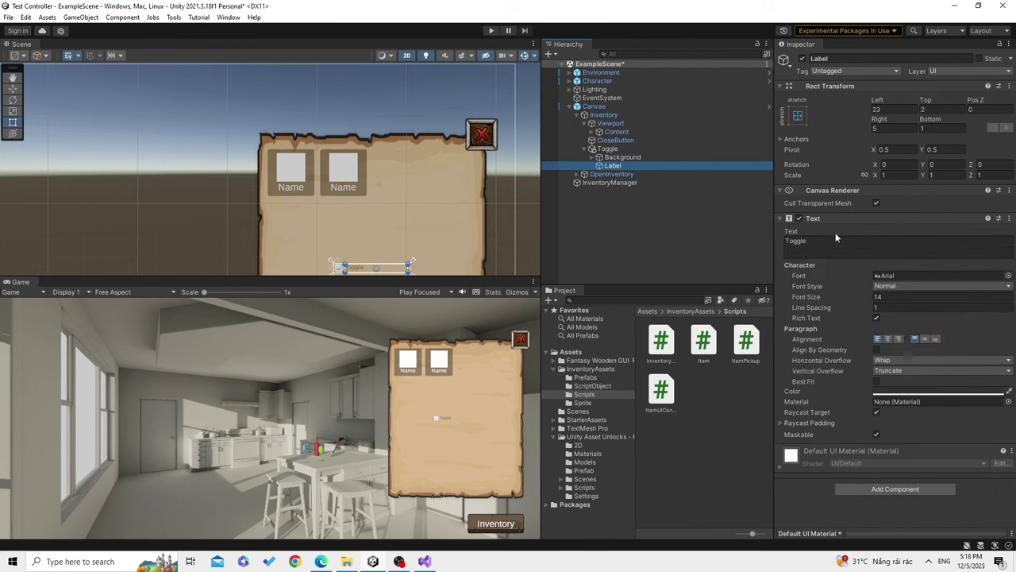
pyautogui.click(834, 240)
pyautogui.write('Enable Remove Item')
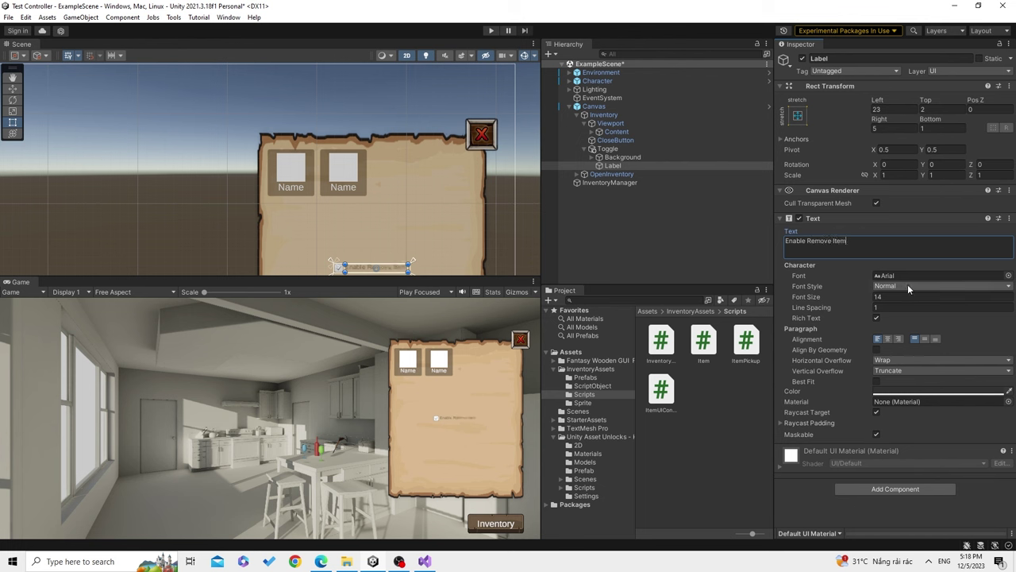
pyautogui.click(794, 296)
pyautogui.write('28')
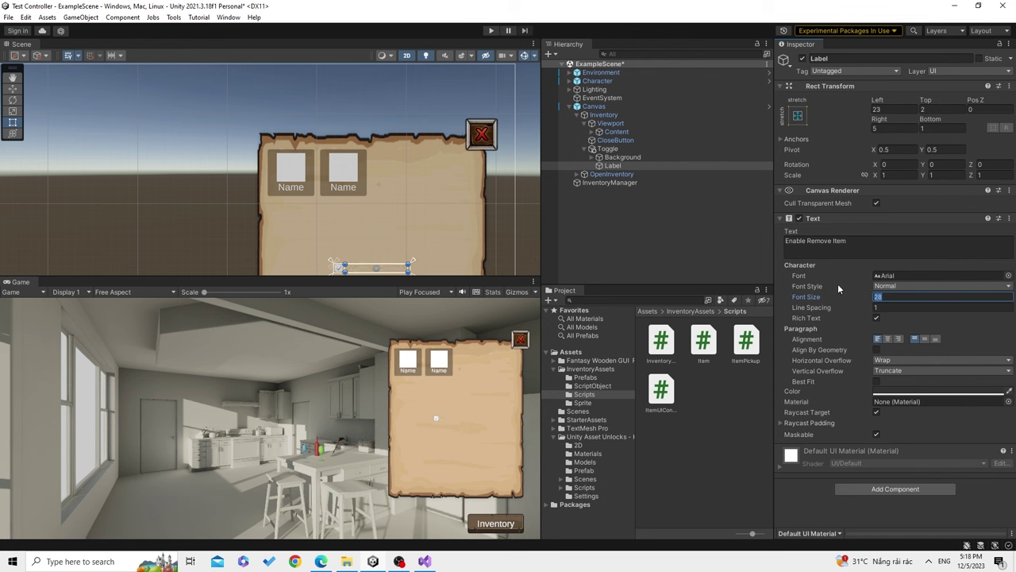
pyautogui.write('15')
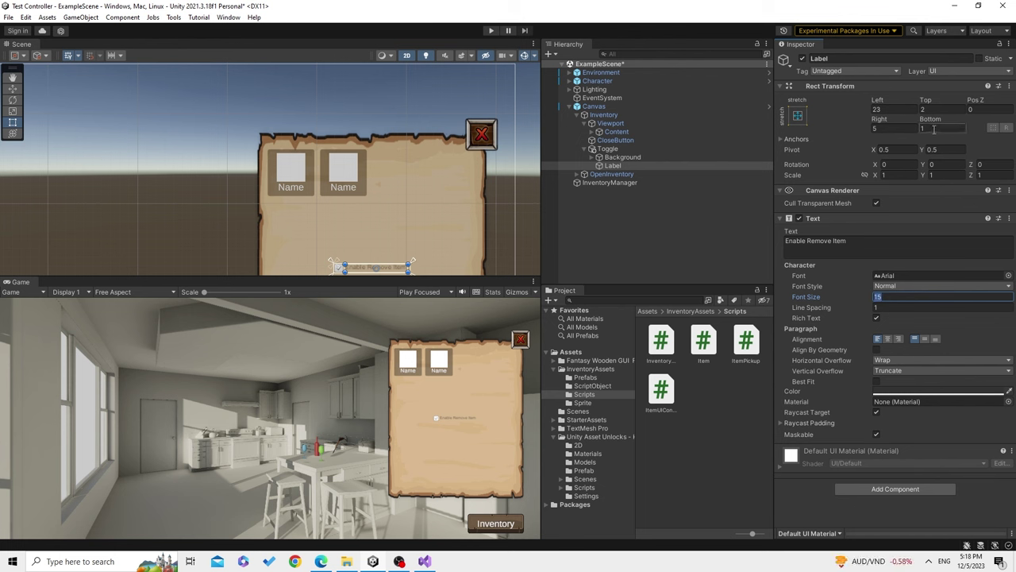
pyautogui.click(897, 129)
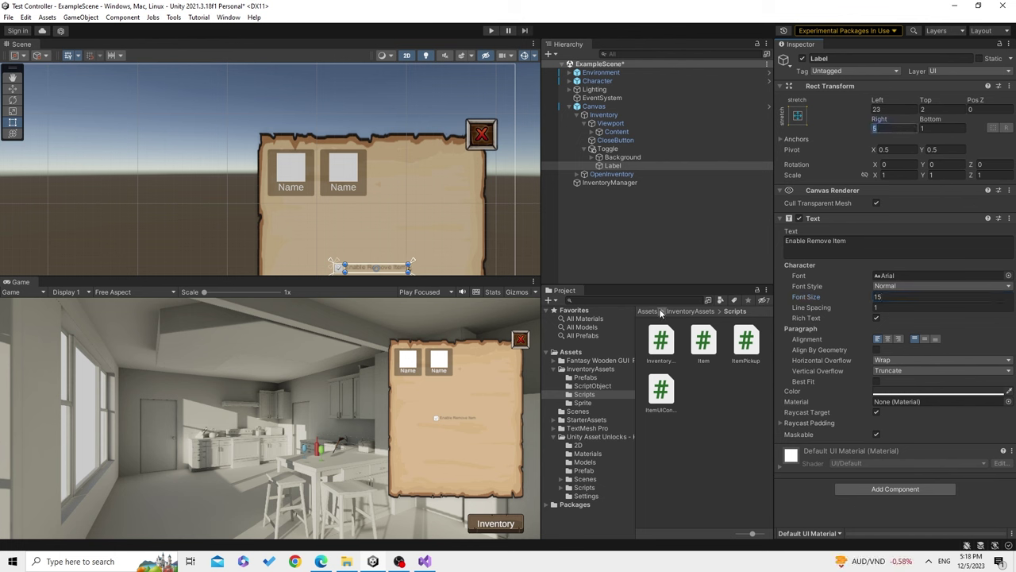
pyautogui.click(888, 298)
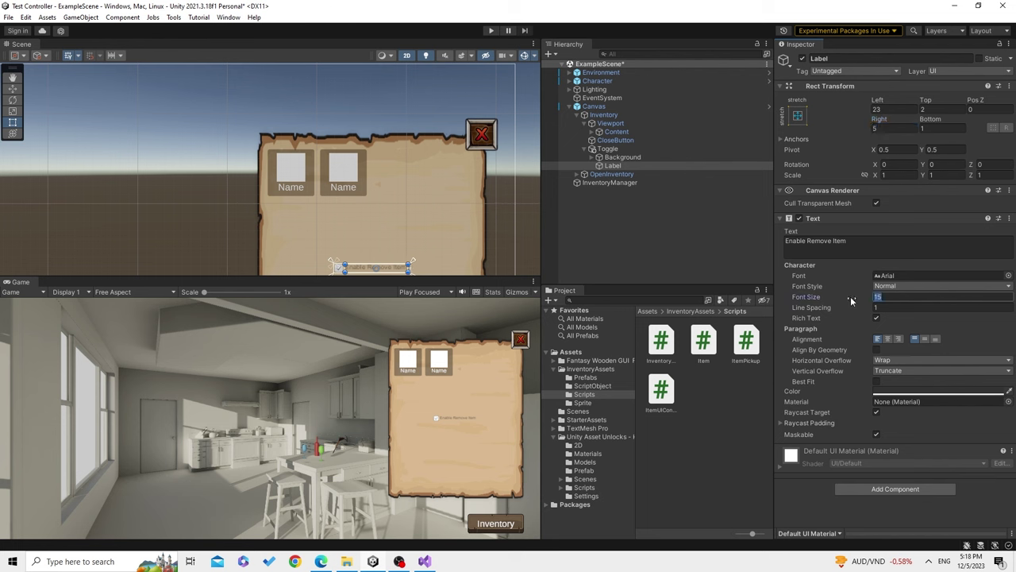
pyautogui.write('20')
pyautogui.press('Escape')
pyautogui.write('16')
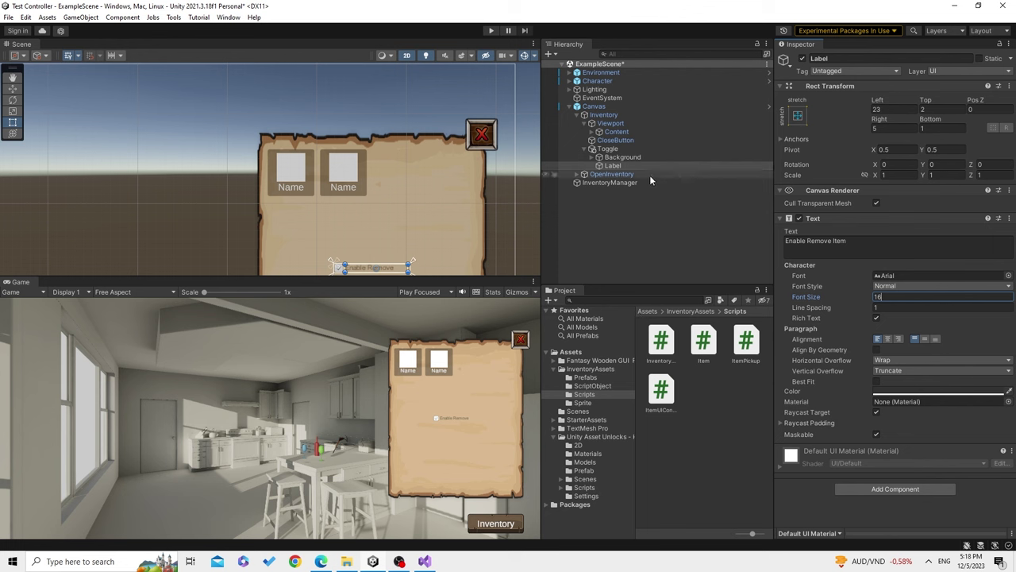
# Set the Toggle's height to 40
pyautogui.click(633, 158)
pyautogui.click(633, 149)
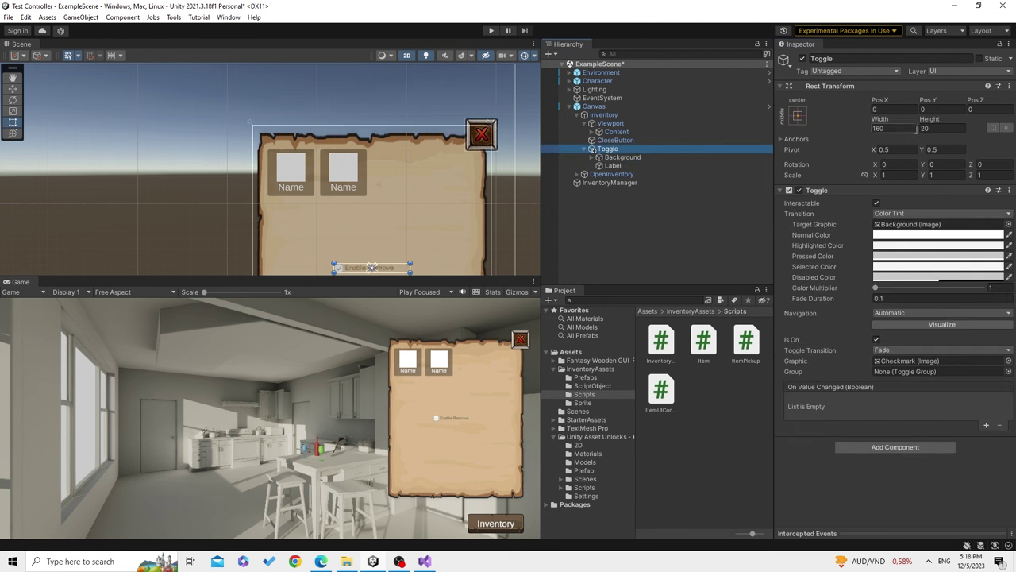
pyautogui.click(926, 128)
pyautogui.write('22.4')
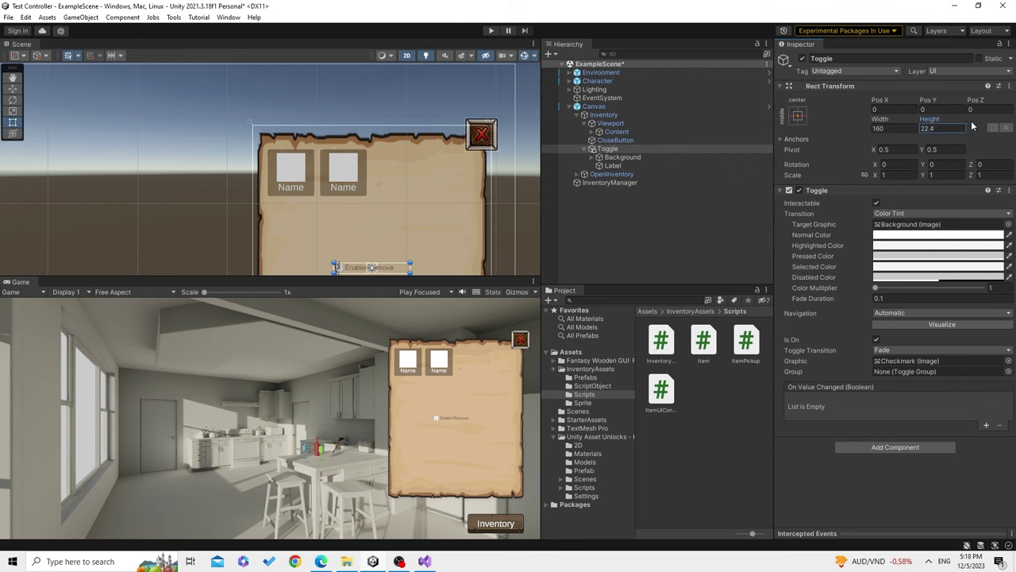
pyautogui.write('40')
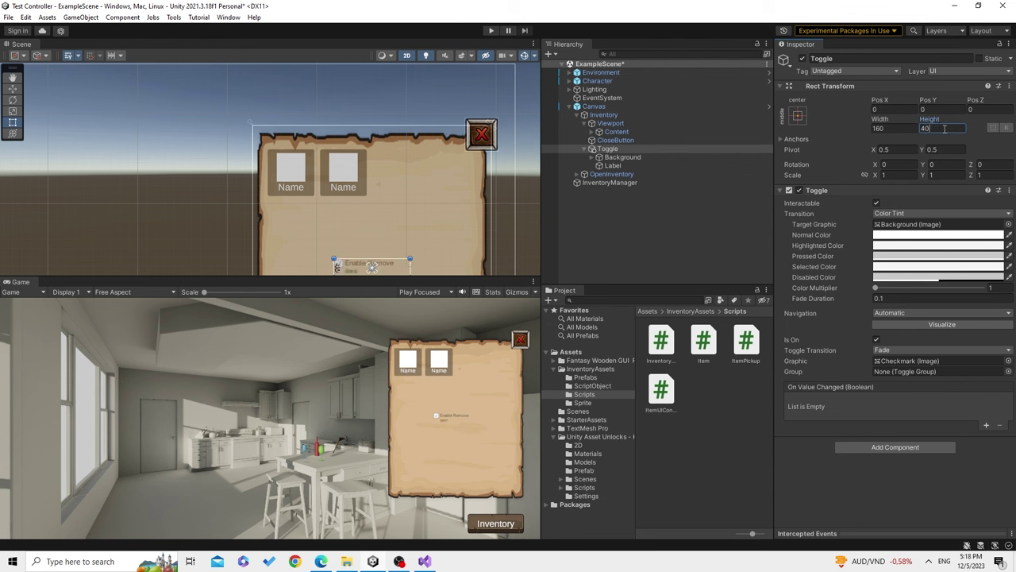
pyautogui.click(635, 163)
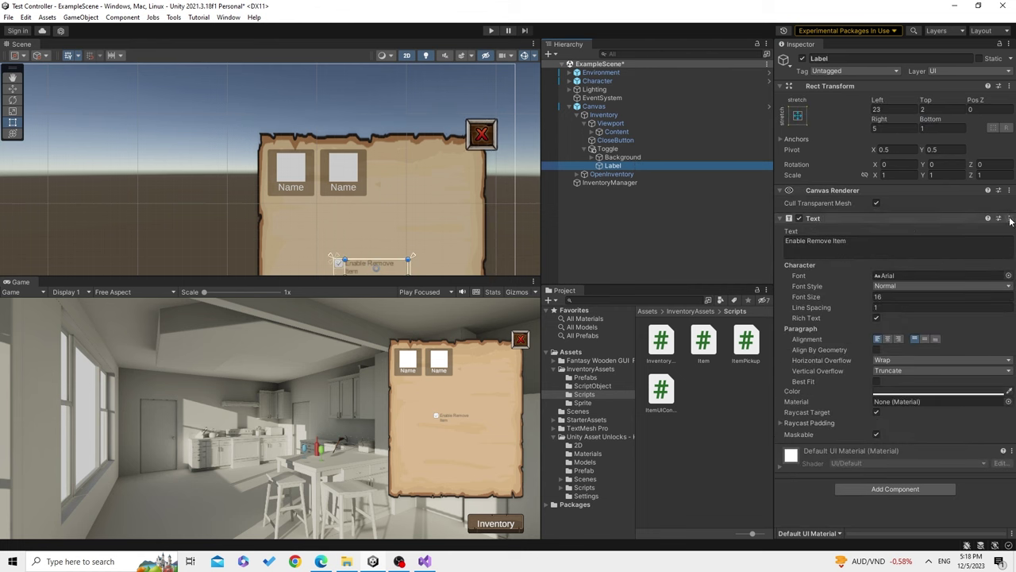
pyautogui.click(609, 149)
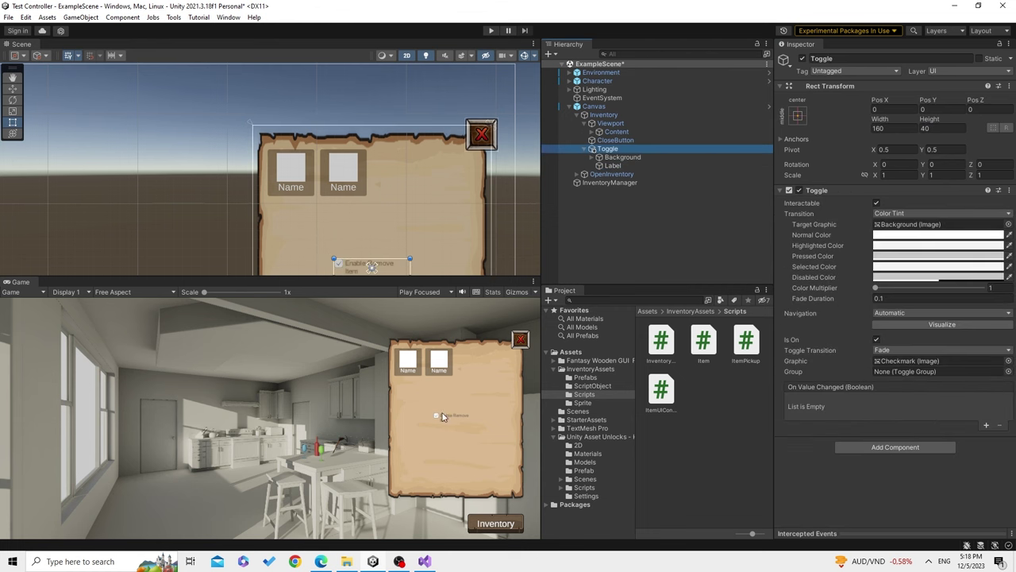
# Move the toggle to the panel's bottom-left and anchor it to that corner
pyautogui.press('f')
pyautogui.press('w')
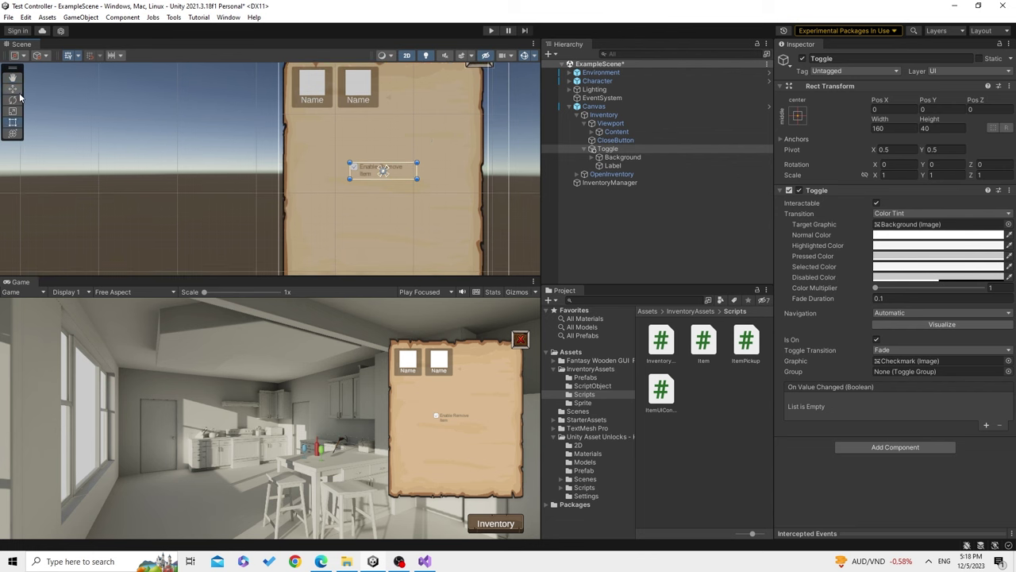
pyautogui.scroll(-1, 455, 207)
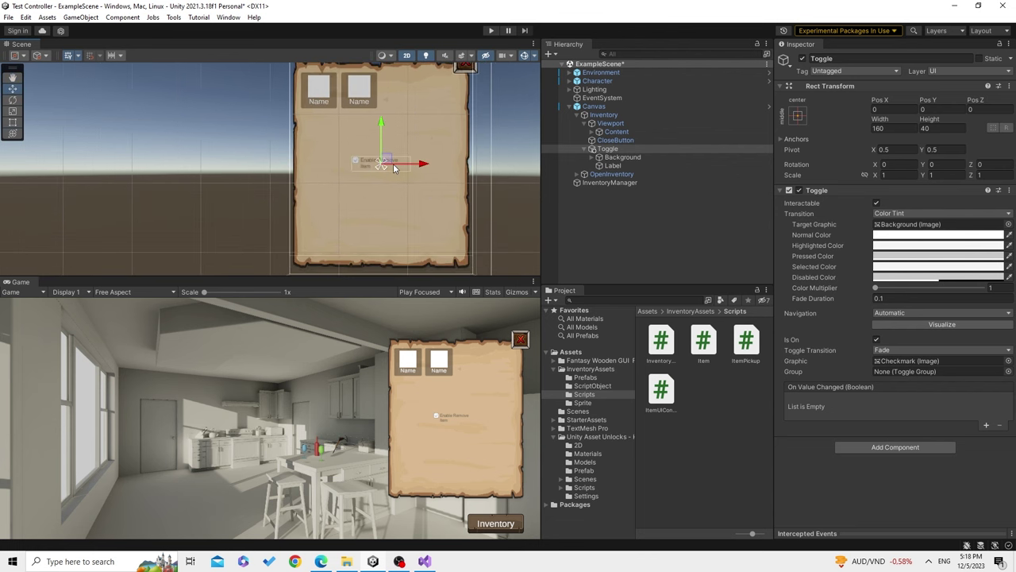
pyautogui.moveTo(389, 164); pyautogui.dragTo(337, 251)
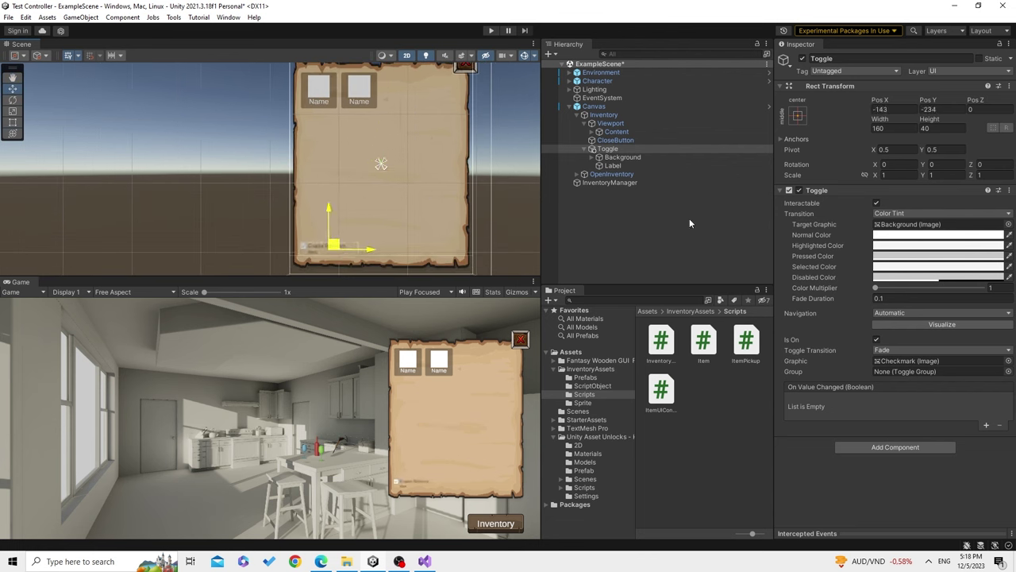
pyautogui.click(798, 116)
pyautogui.click(835, 244)
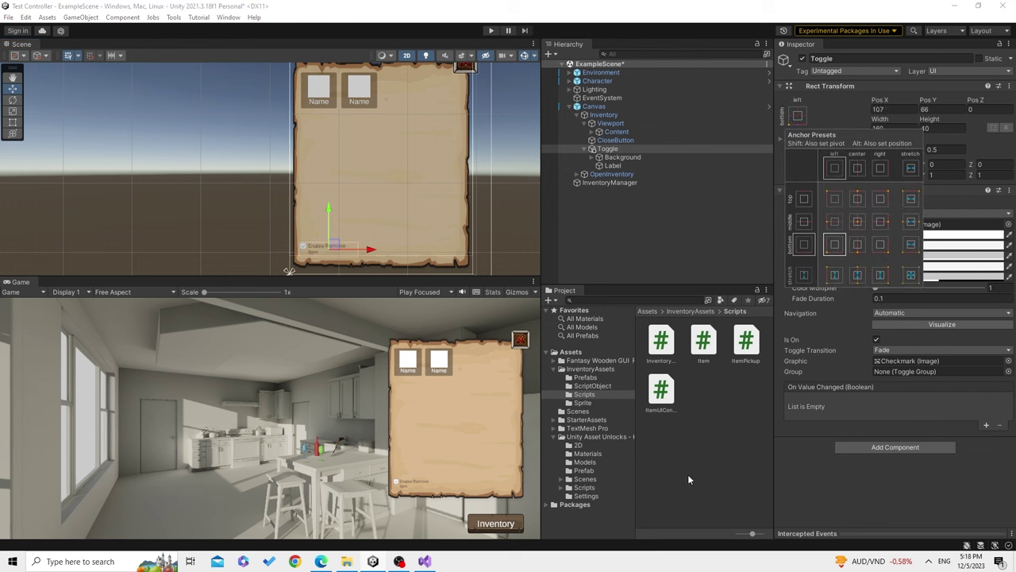
pyautogui.moveTo(330, 247); pyautogui.dragTo(336, 246)
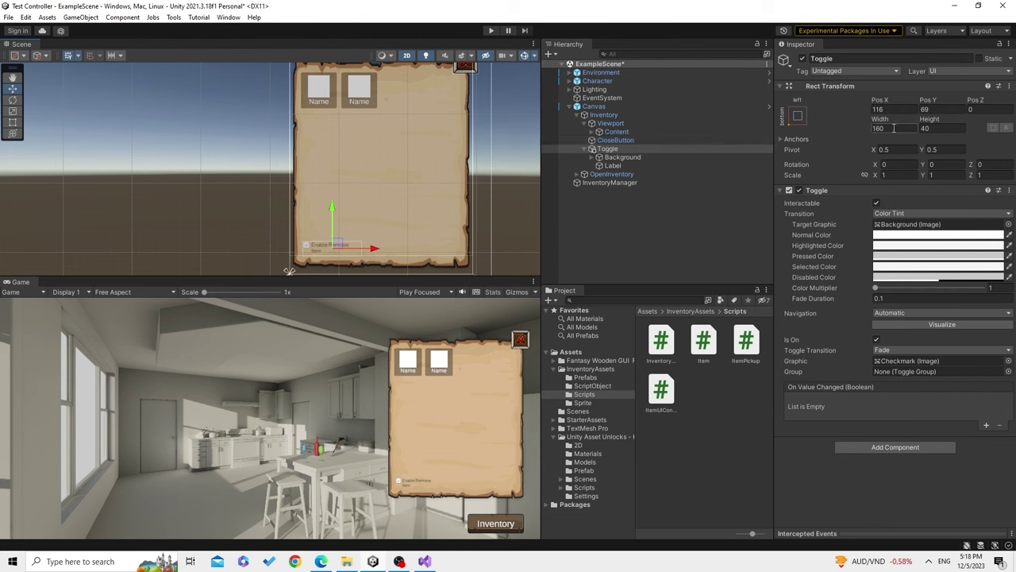
pyautogui.click(618, 157)
pyautogui.click(627, 148)
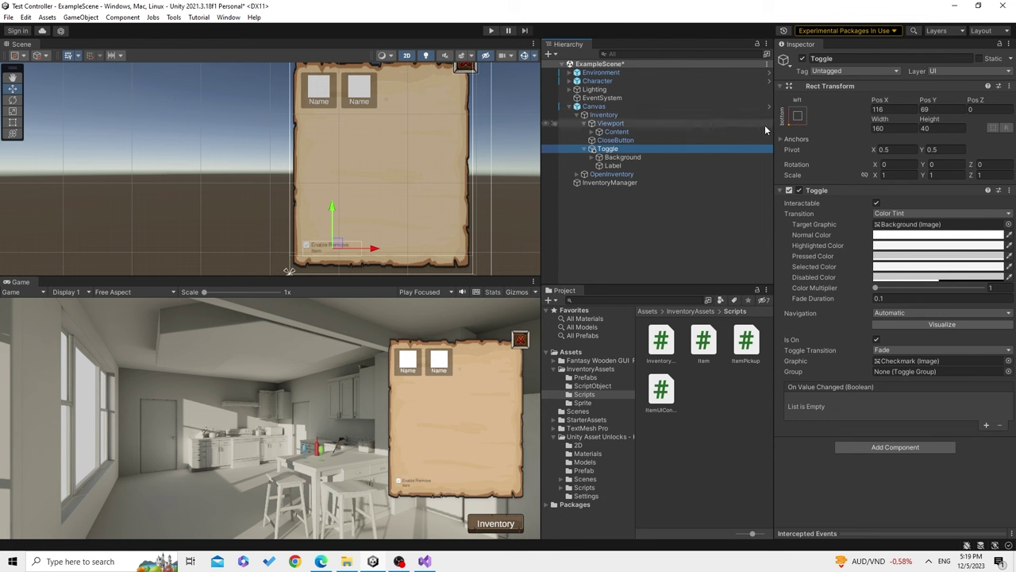
# Resize the toggle to 200 by 60 and position it at 138, 40
pyautogui.click(879, 128)
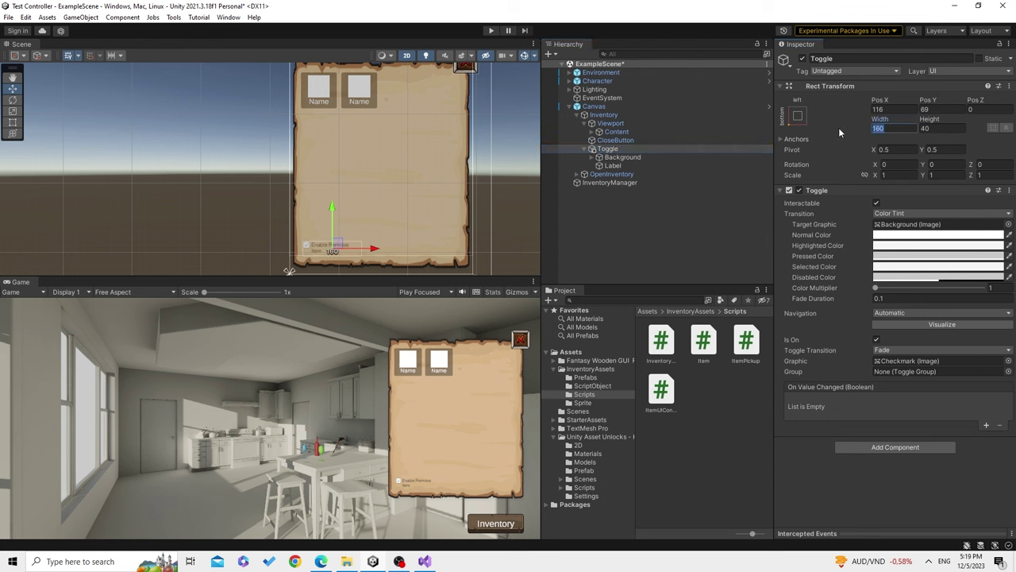
pyautogui.write('200')
pyautogui.click(947, 129)
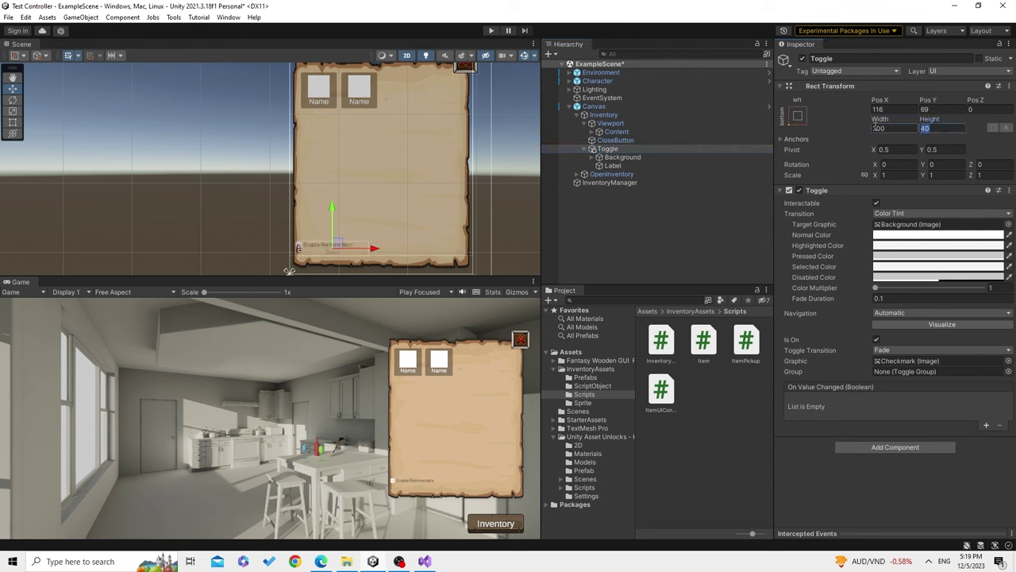
pyautogui.write('60')
pyautogui.moveTo(335, 250); pyautogui.dragTo(348, 257)
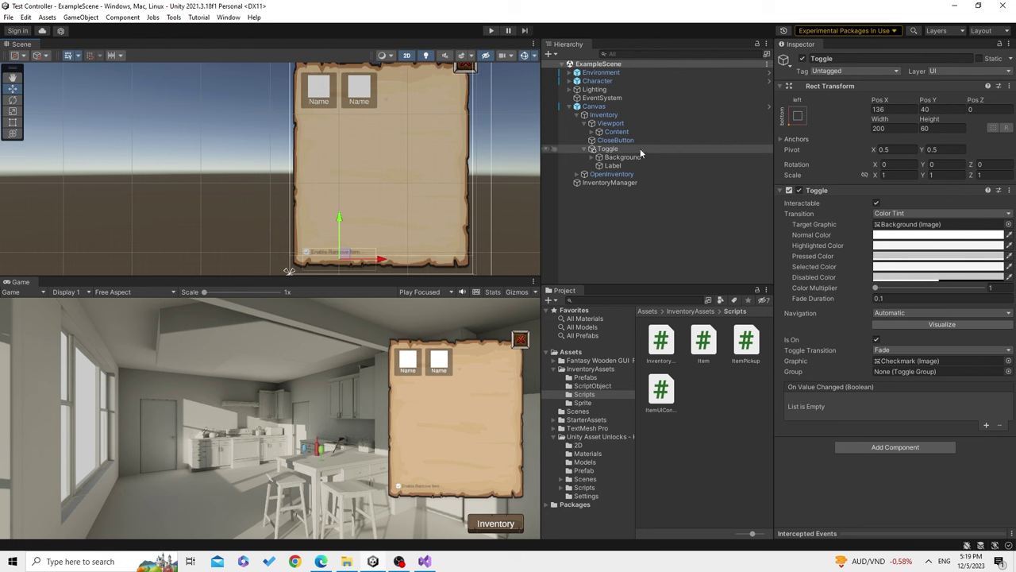
# Inspect the toggle's checkmark, the Toggle and InventoryManager objects, and locate InventoryManager.cs
pyautogui.click(600, 157)
pyautogui.click(627, 165)
pyautogui.click(617, 157)
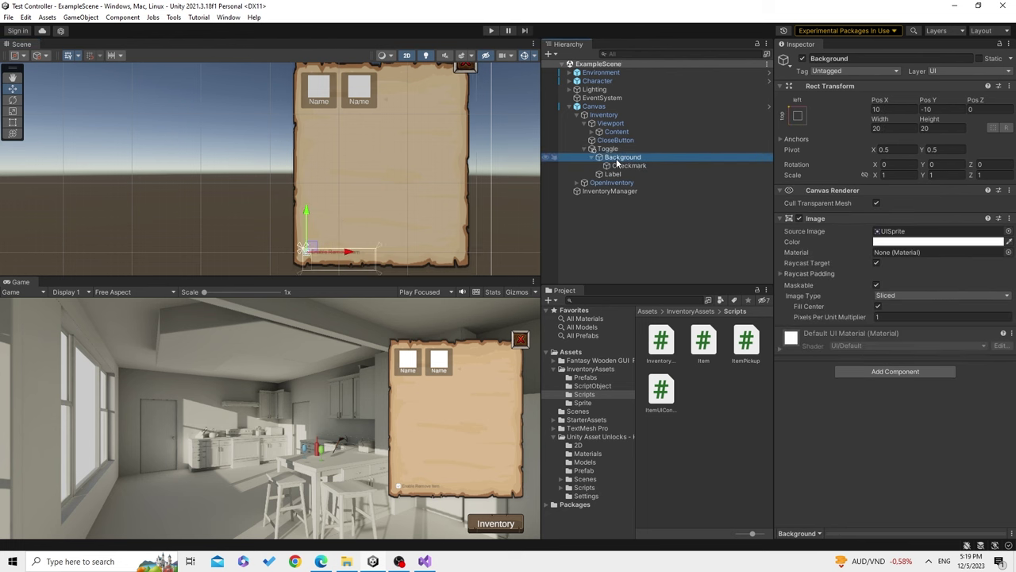
pyautogui.click(627, 166)
pyautogui.click(608, 205)
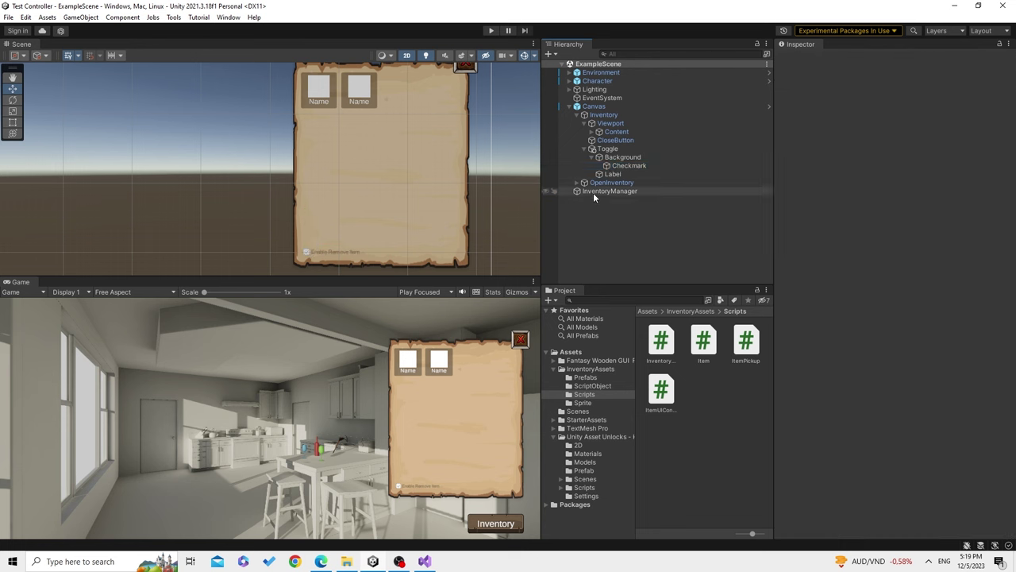
pyautogui.click(585, 149)
pyautogui.click(607, 149)
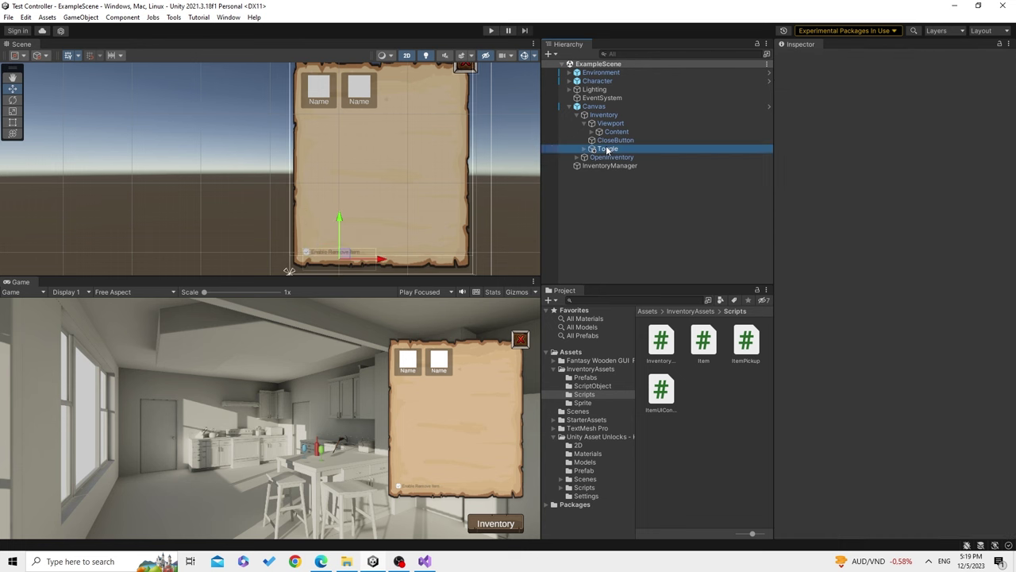
pyautogui.click(616, 164)
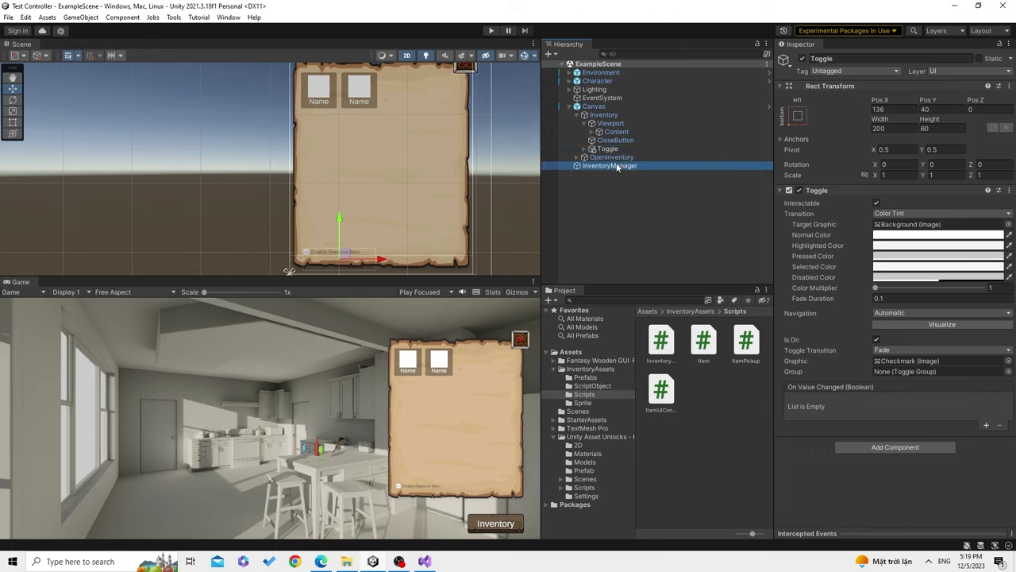
pyautogui.click(901, 149)
# Open InventoryManager.cs in Visual Studio at its field declarations
pyautogui.click(901, 149)
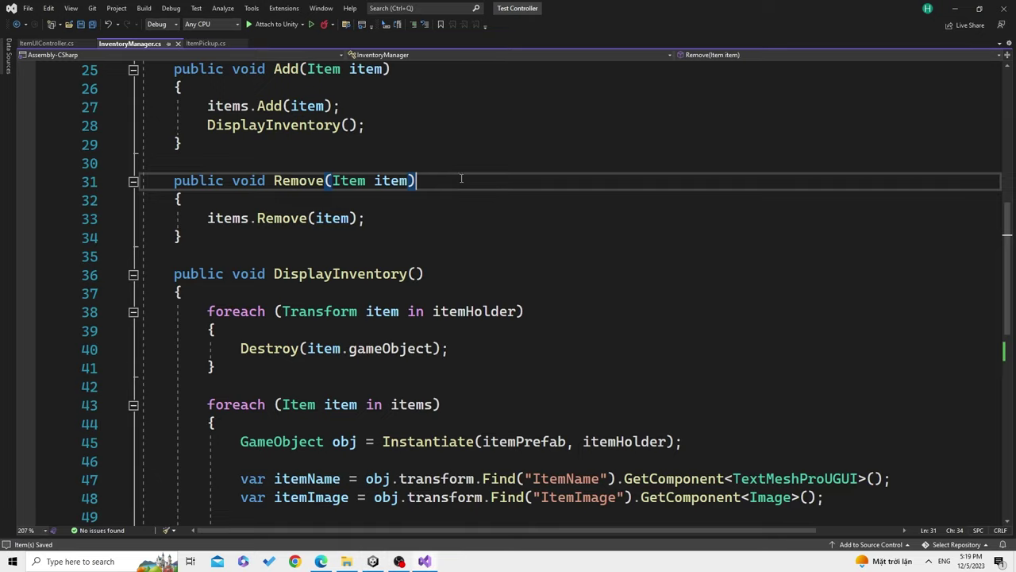
pyautogui.scroll(1, 463, 256)
pyautogui.scroll(1, 463, 256)
pyautogui.scroll(5, 463, 256)
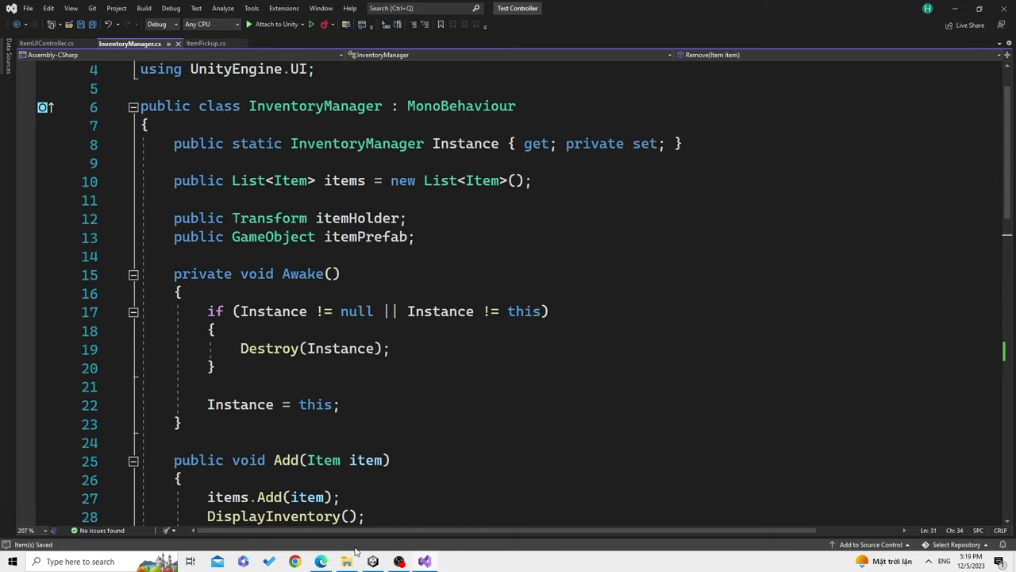
pyautogui.click(372, 562)
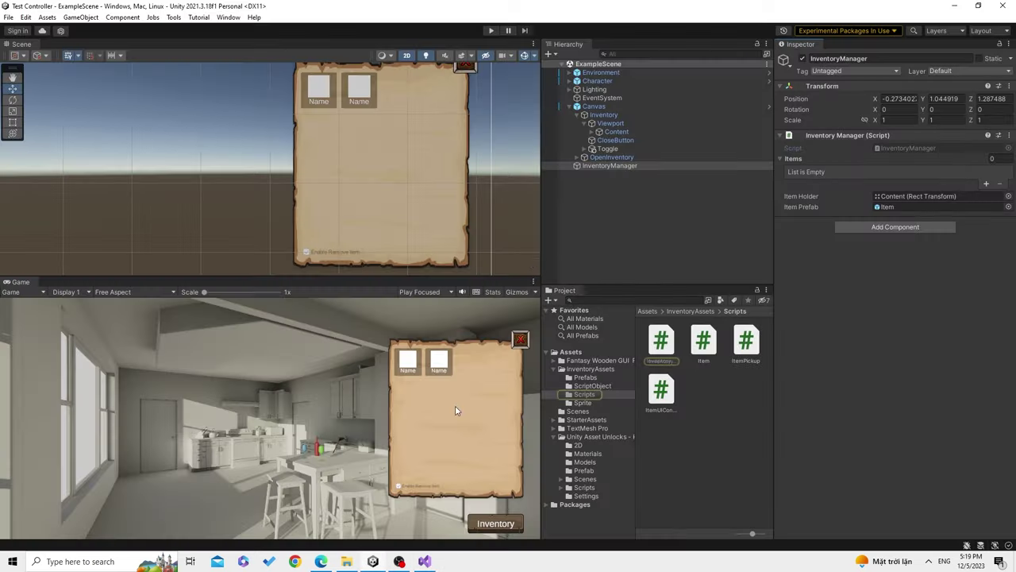
pyautogui.click(425, 561)
# Declare 'public Toggle enableRemoveItem;' below itemPrefab and check the new slot in Unity
pyautogui.click(432, 243)
pyautogui.press('Return')
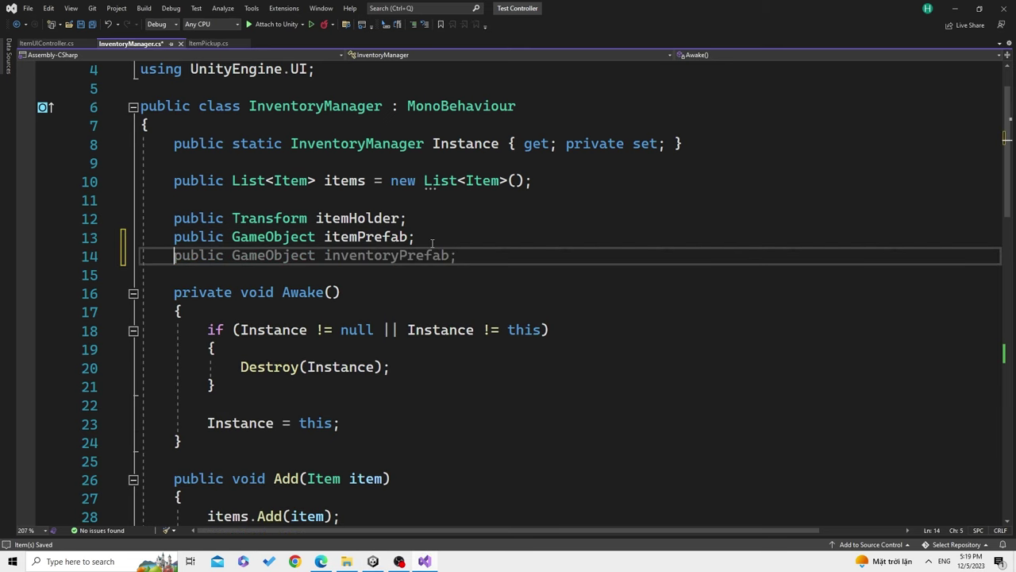
pyautogui.write('public To')
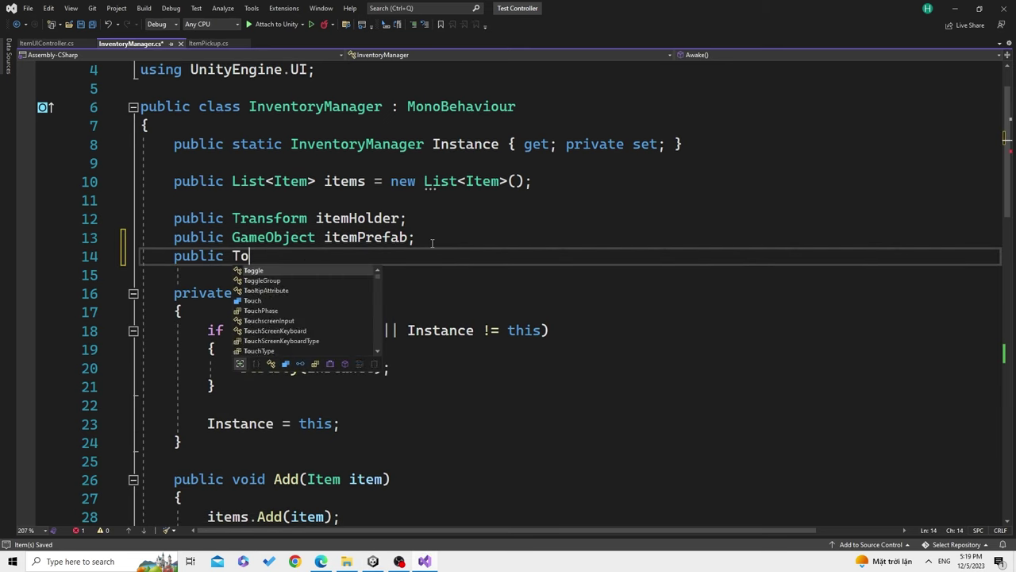
pyautogui.write('ggle ')
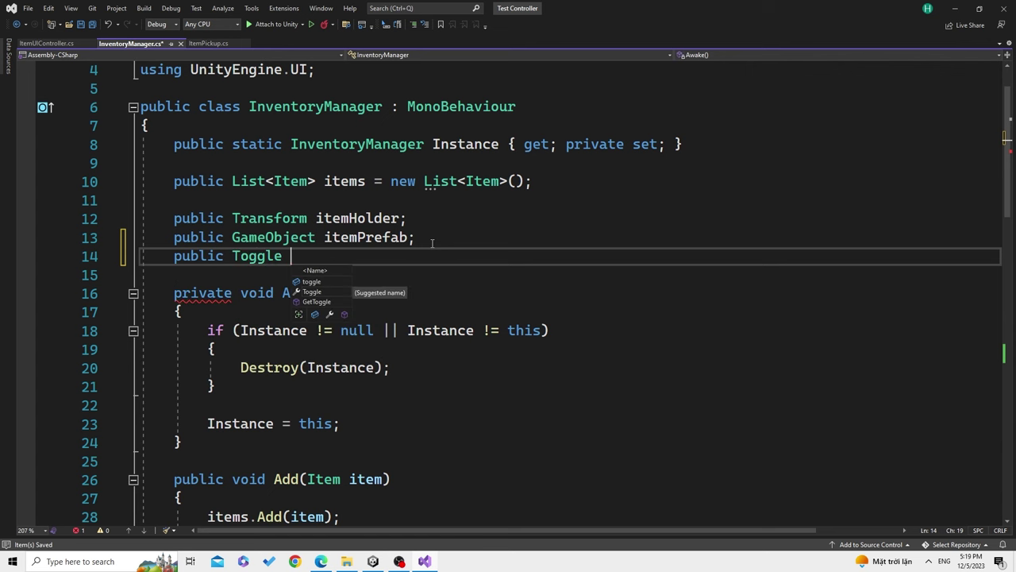
pyautogui.write('enb')
pyautogui.press('BackSpace')
pyautogui.write('a')
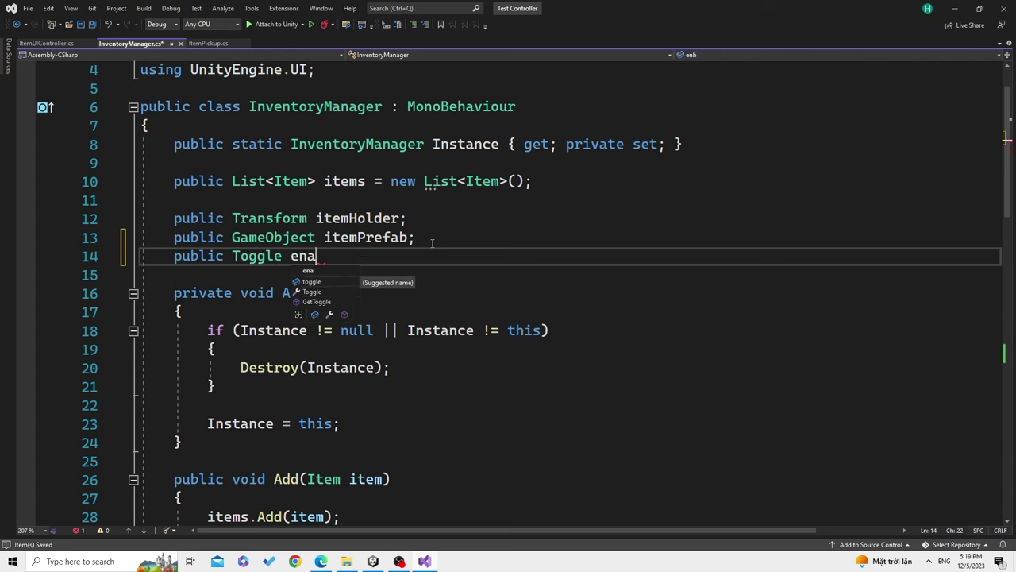
pyautogui.write('bleRem')
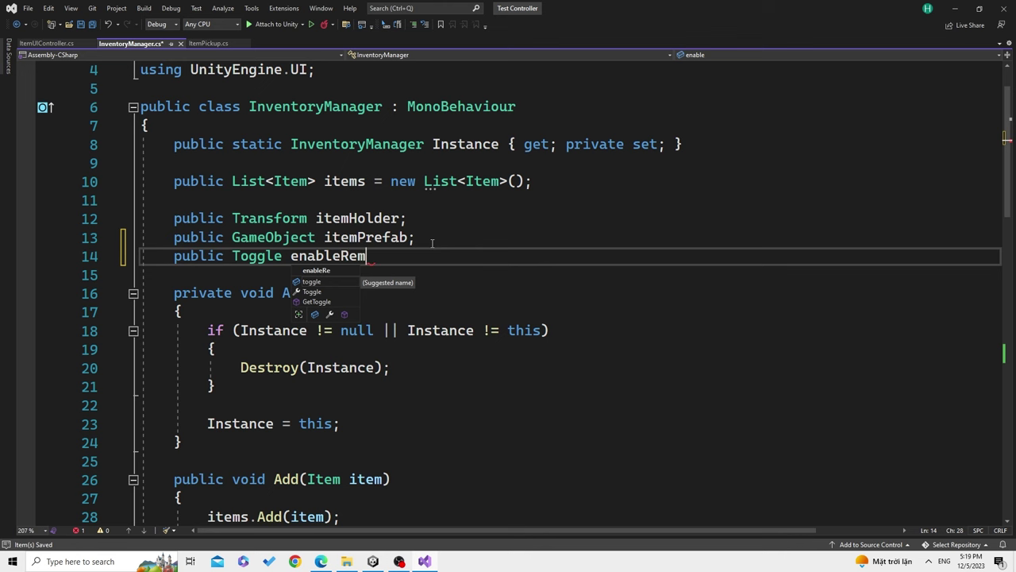
pyautogui.write('oveItem;')
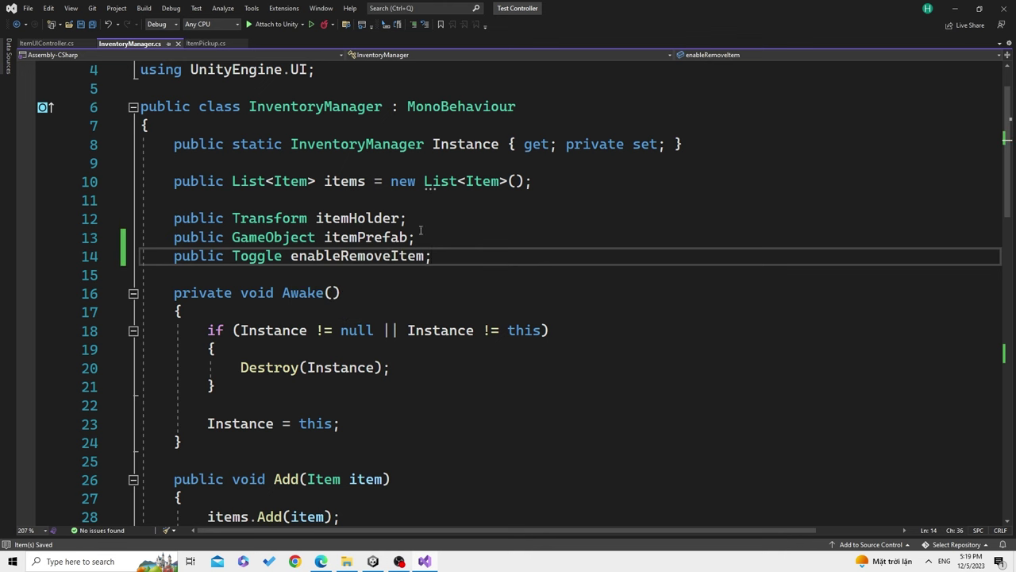
pyautogui.press('Left')
pyautogui.scroll(-5, 393, 262)
pyautogui.scroll(-5, 415, 297)
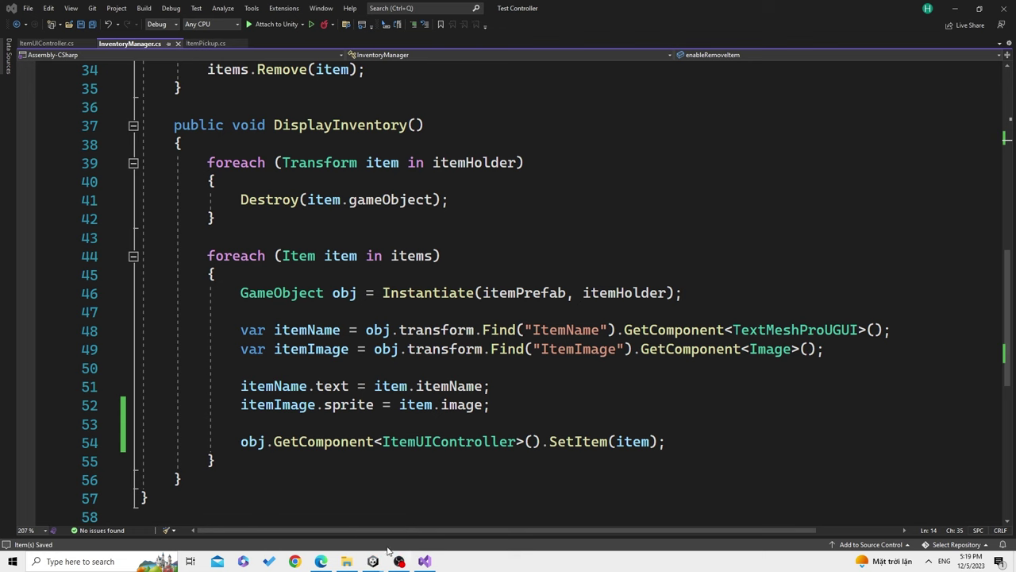
pyautogui.moveTo(373, 562)
pyautogui.click(349, 530)
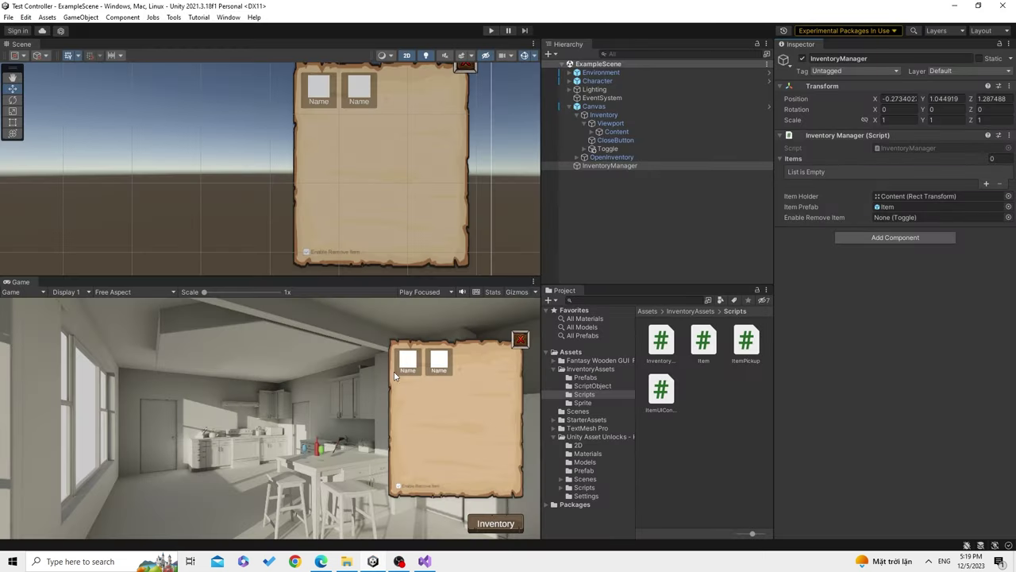
# Add an empty EnableRemoveButton() method after DisplayInventory in InventoryManager.cs
pyautogui.hotkey('alt', 'Tab')
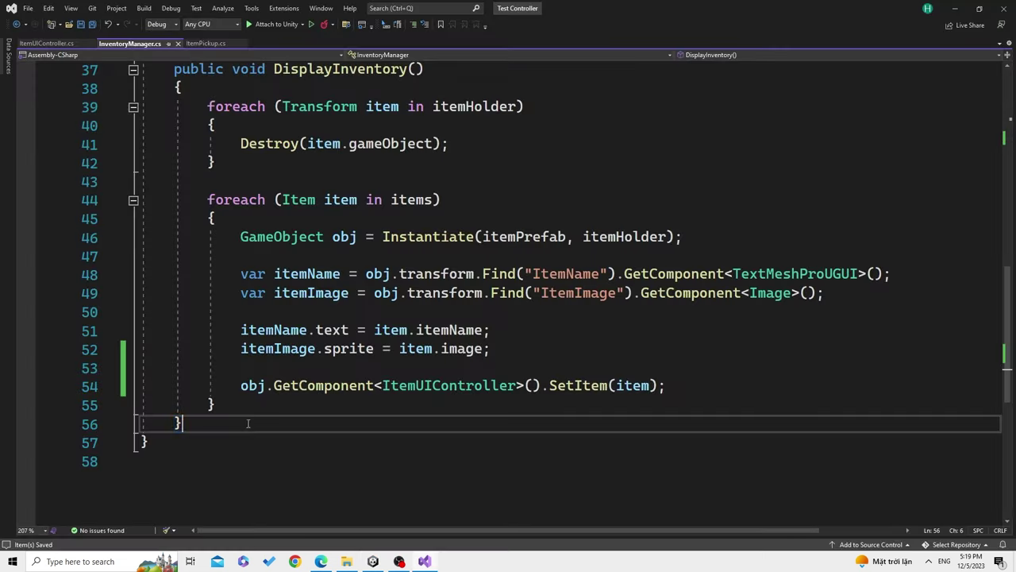
pyautogui.press('Return')
pyautogui.press('Return')
pyautogui.write('void ')
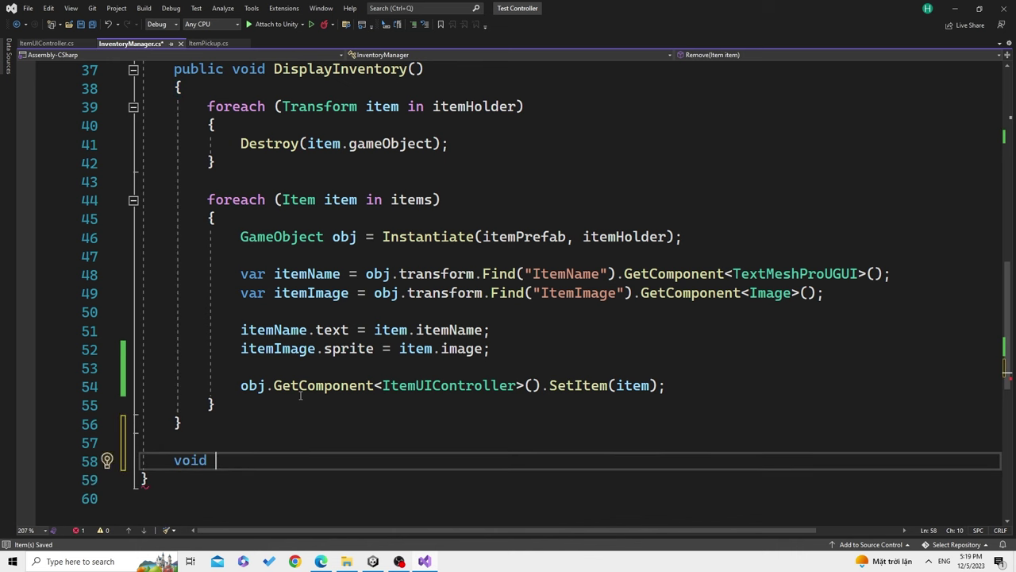
pyautogui.write('Enable')
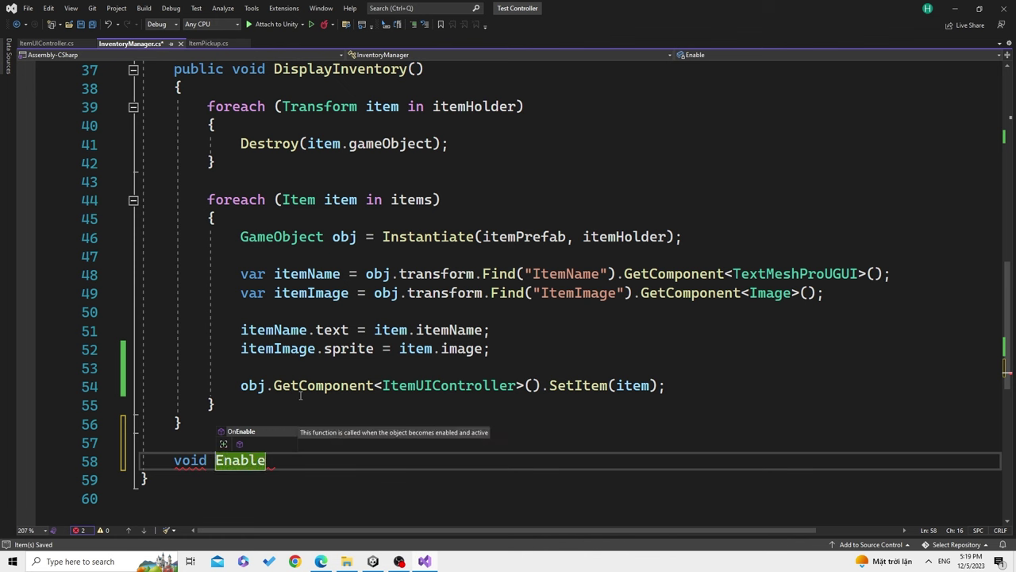
pyautogui.write('RemoveButton')
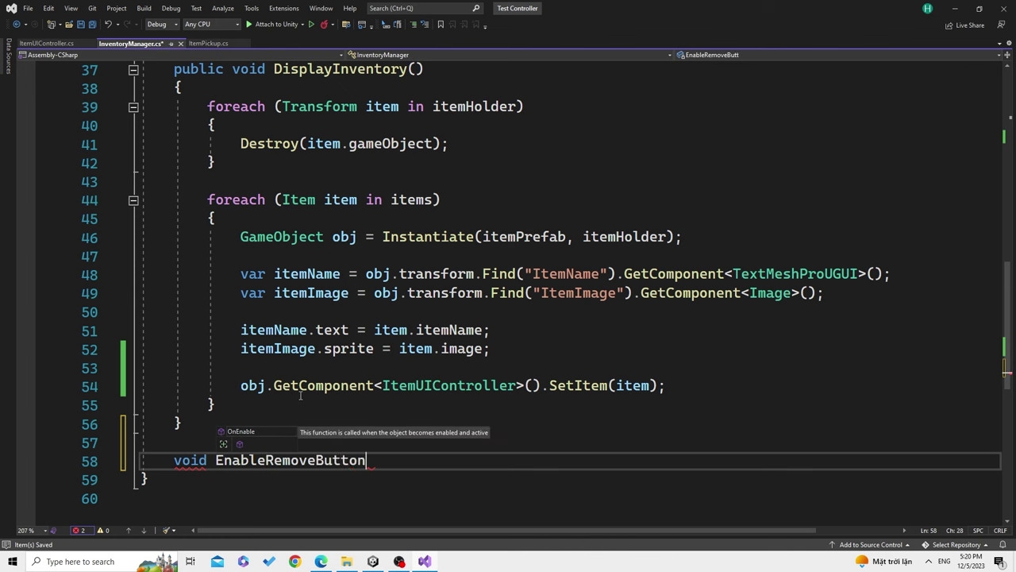
pyautogui.write('()')
pyautogui.press('Return')
pyautogui.write('{')
pyautogui.press('Return')
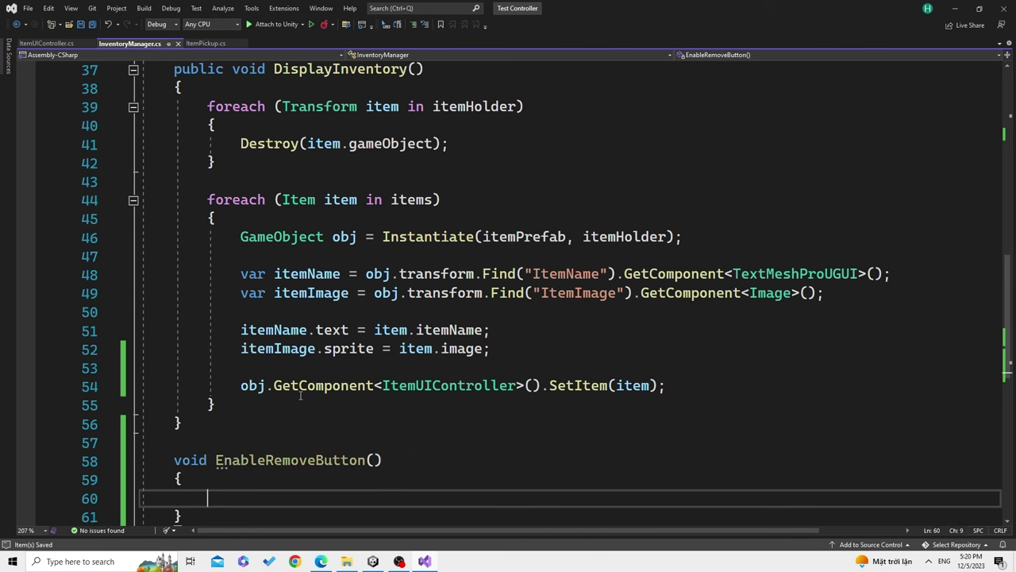
# Copy the foreach loop over itemHolder into EnableRemoveButton and delete its Destroy statement
pyautogui.scroll(-1, 300, 395)
pyautogui.moveTo(215, 405); pyautogui.dragTo(361, 408)
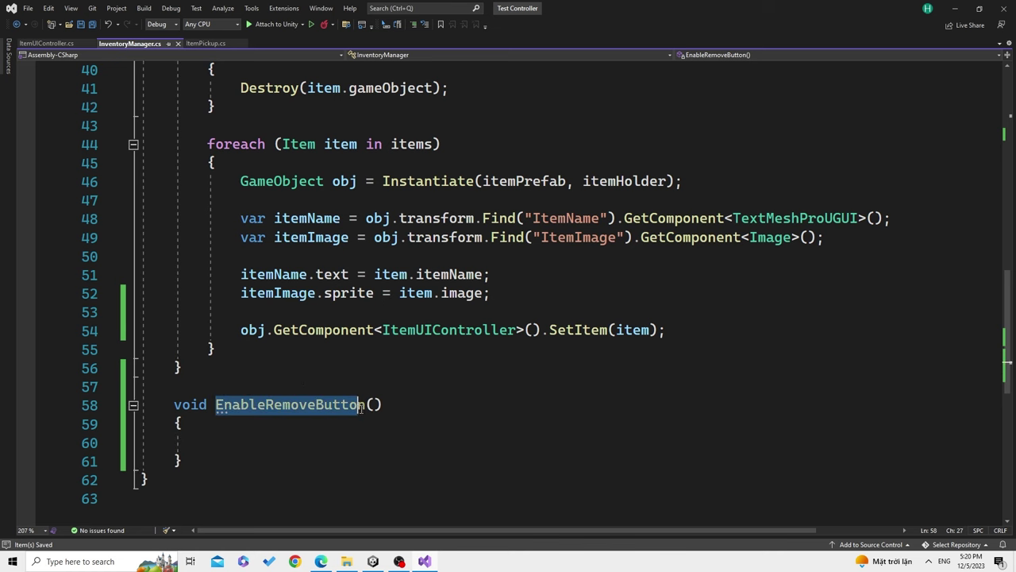
pyautogui.scroll(3, 362, 381)
pyautogui.scroll(3, 367, 337)
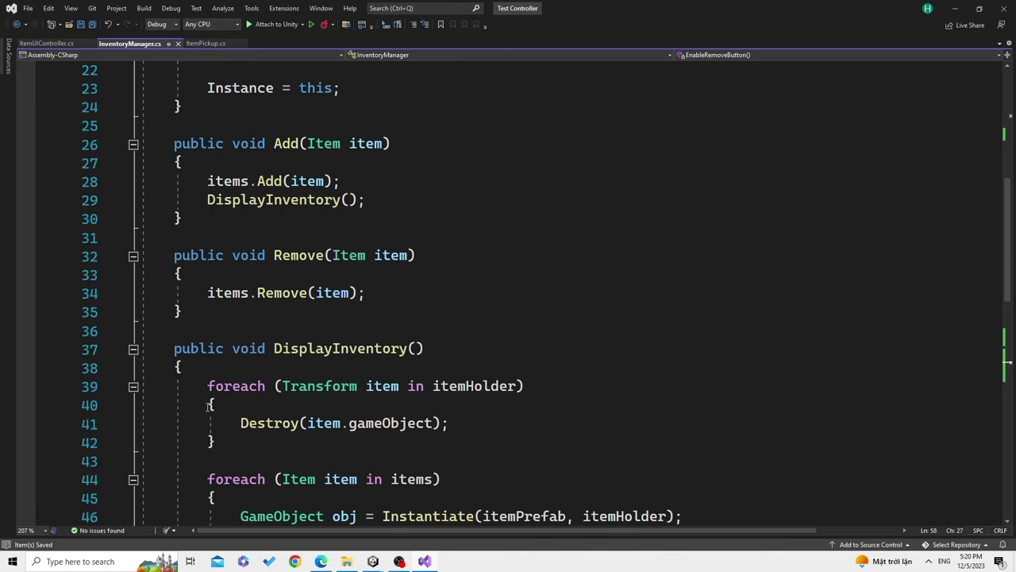
pyautogui.moveTo(208, 388); pyautogui.dragTo(377, 436)
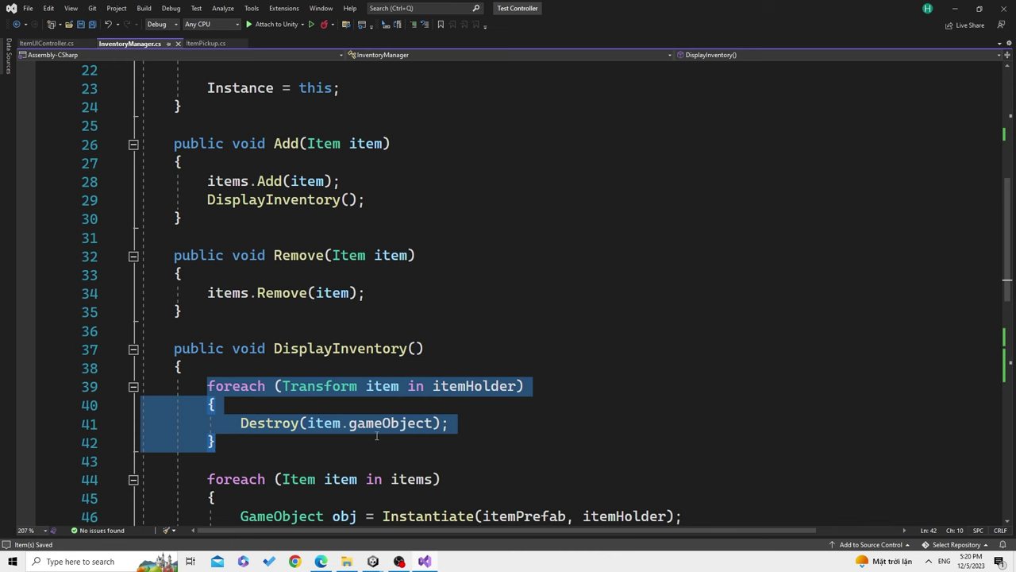
pyautogui.hotkey('ctrl', 'c')
pyautogui.scroll(-3, 399, 389)
pyautogui.scroll(-3, 399, 399)
pyautogui.click(261, 441)
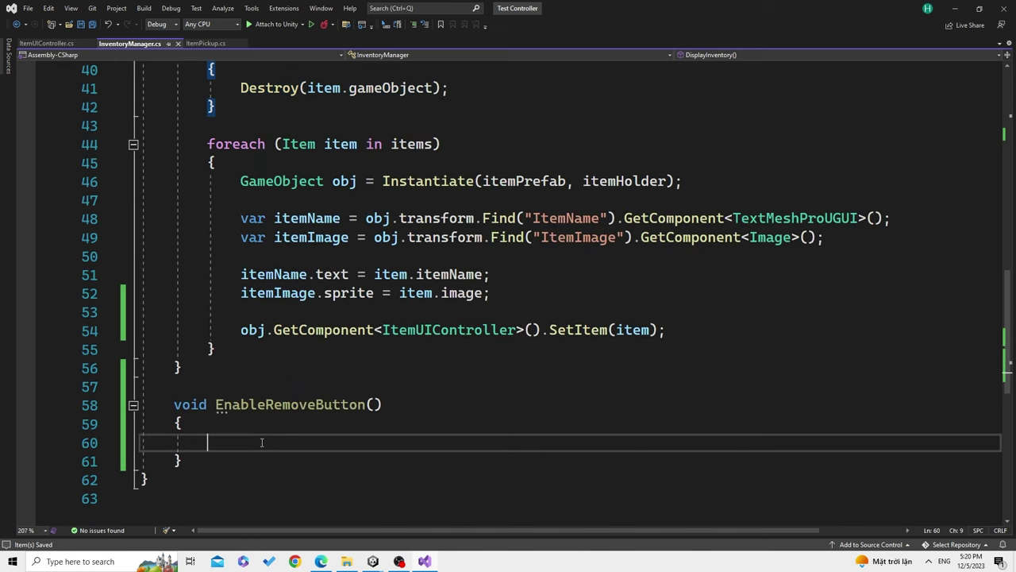
pyautogui.hotkey('ctrl', 'v')
pyautogui.scroll(-2, 436, 440)
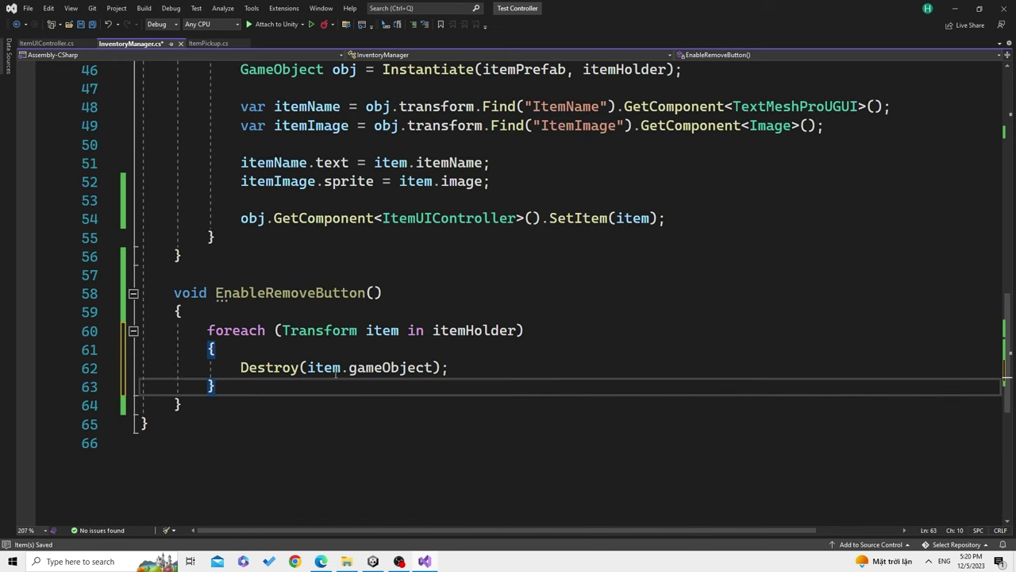
pyautogui.moveTo(241, 368); pyautogui.dragTo(491, 372)
pyautogui.press('BackSpace')
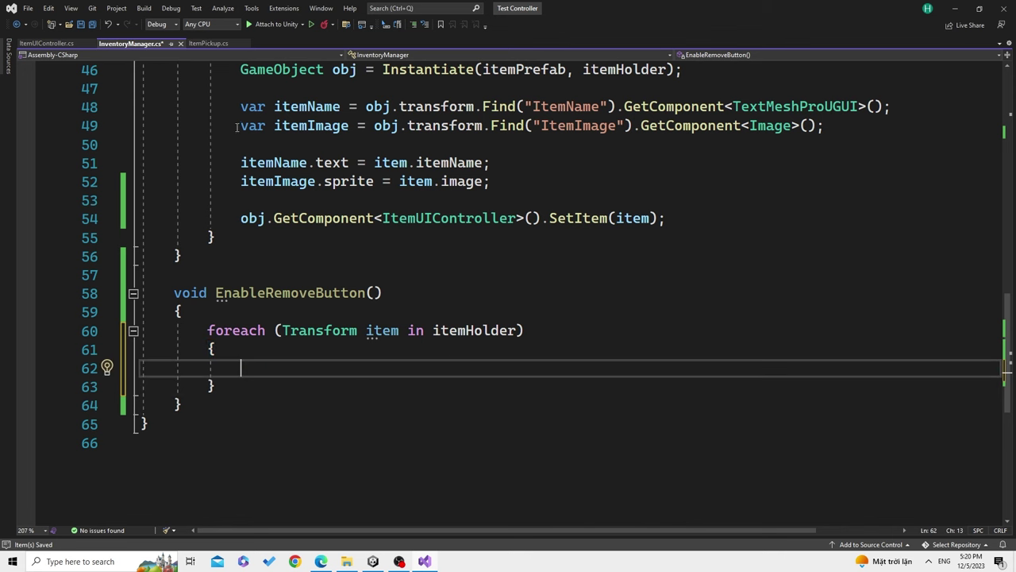
# Paste the itemName lookup into the new loop and confirm the child is named RemoveButton in Unity
pyautogui.moveTo(240, 106); pyautogui.dragTo(617, 107)
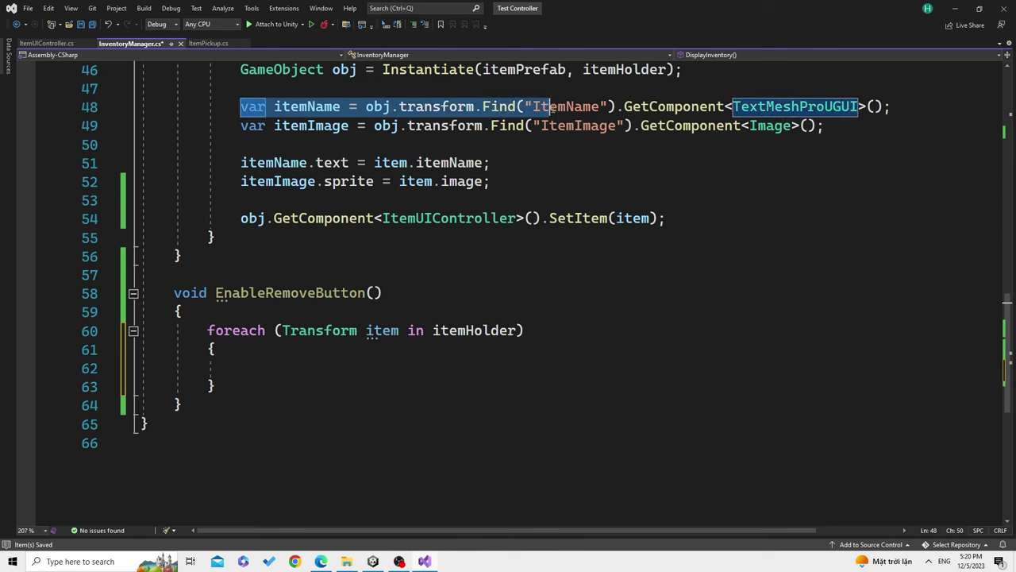
pyautogui.hotkey('ctrl', 'c')
pyautogui.click(289, 368)
pyautogui.hotkey('ctrl', 'v')
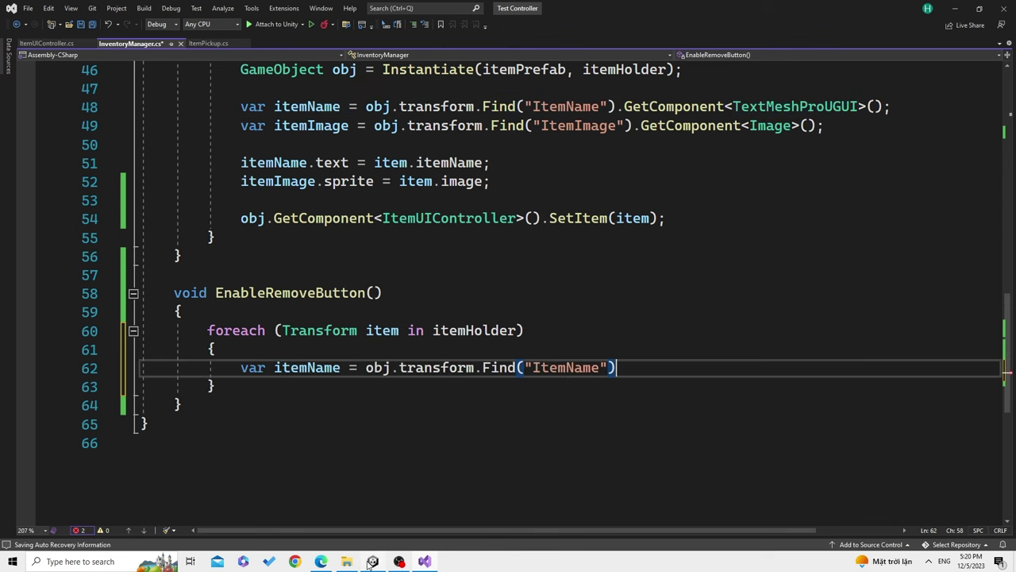
pyautogui.hotkey('alt', 'Tab')
pyautogui.click(593, 132)
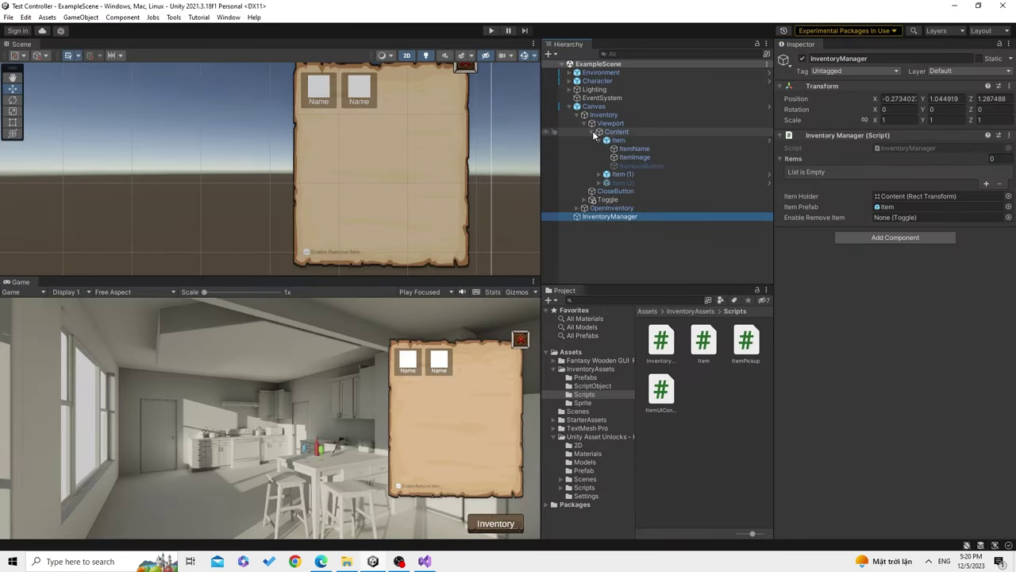
pyautogui.click(635, 165)
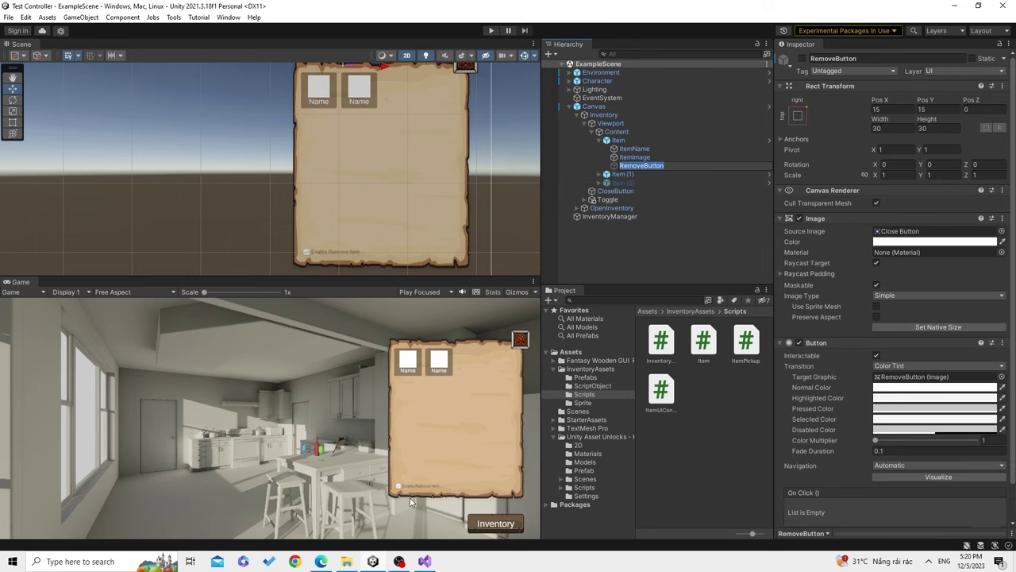
pyautogui.click(425, 562)
# Turn line 62 into item.transform.Find("RemoveButton").gameObject.SetActive(true); and save
pyautogui.doubleClick(566, 366)
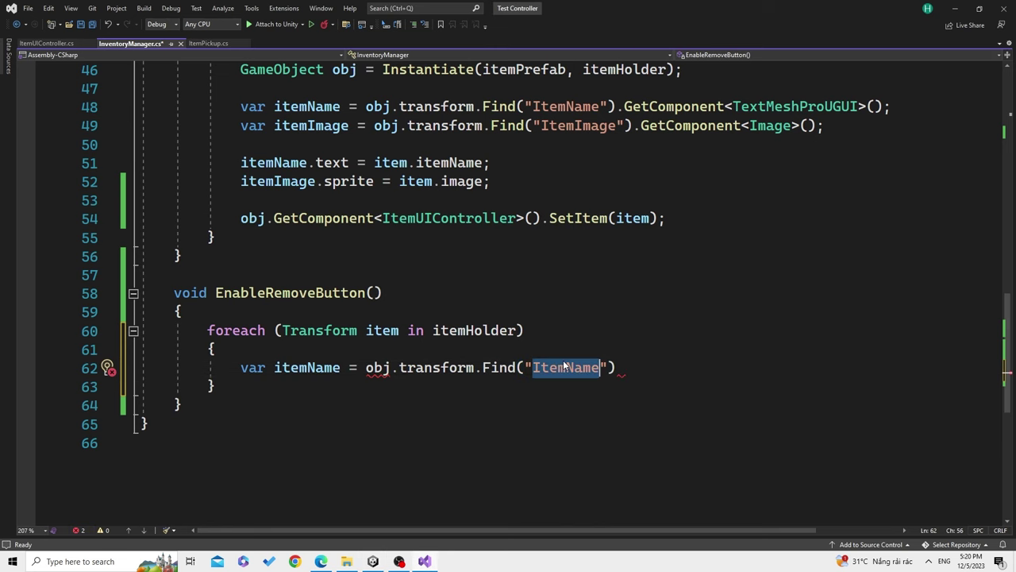
pyautogui.write('RemoveButton')
pyautogui.doubleClick(382, 331)
pyautogui.doubleClick(377, 368)
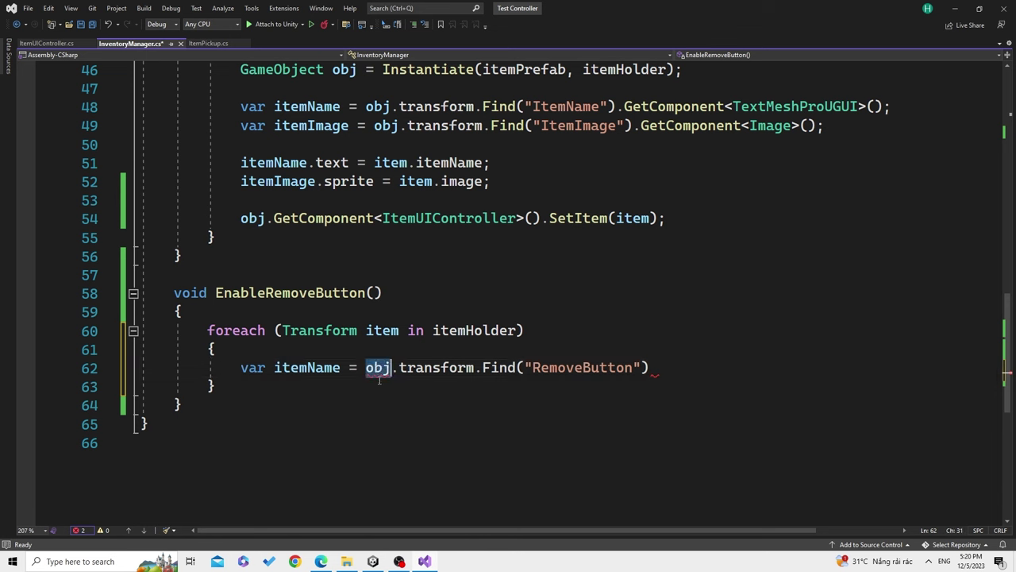
pyautogui.hotkey('ctrl', 'v')
pyautogui.click(671, 372)
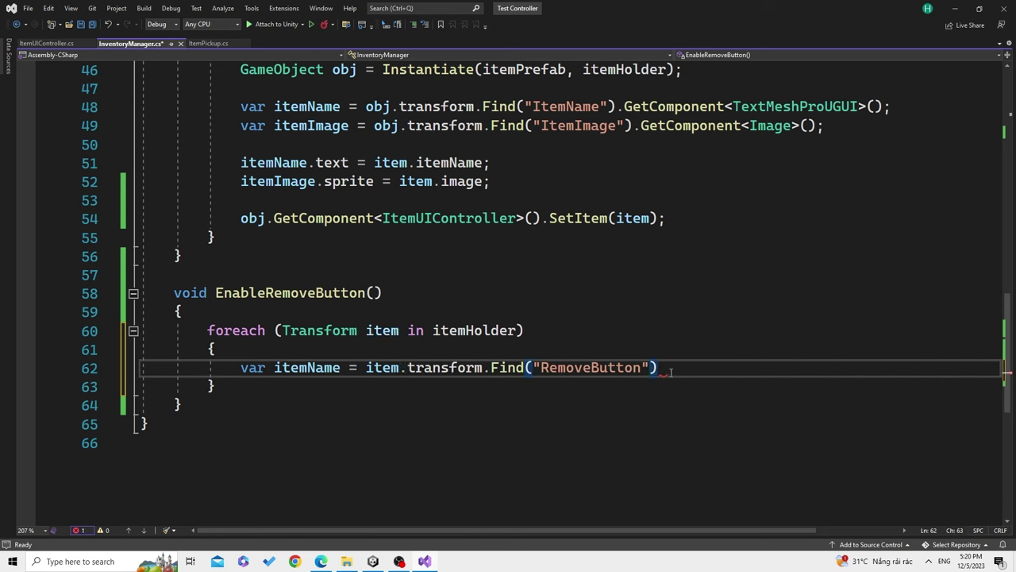
pyautogui.write('.set')
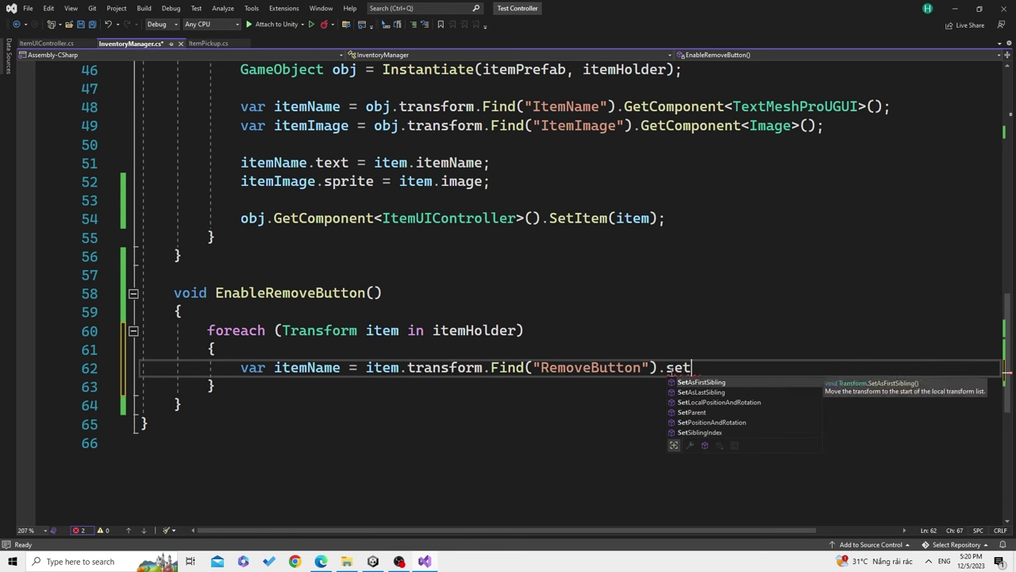
pyautogui.press('BackSpace')
pyautogui.press('BackSpace')
pyautogui.press('BackSpace')
pyautogui.write('ga')
pyautogui.press('Tab')
pyautogui.write('.se')
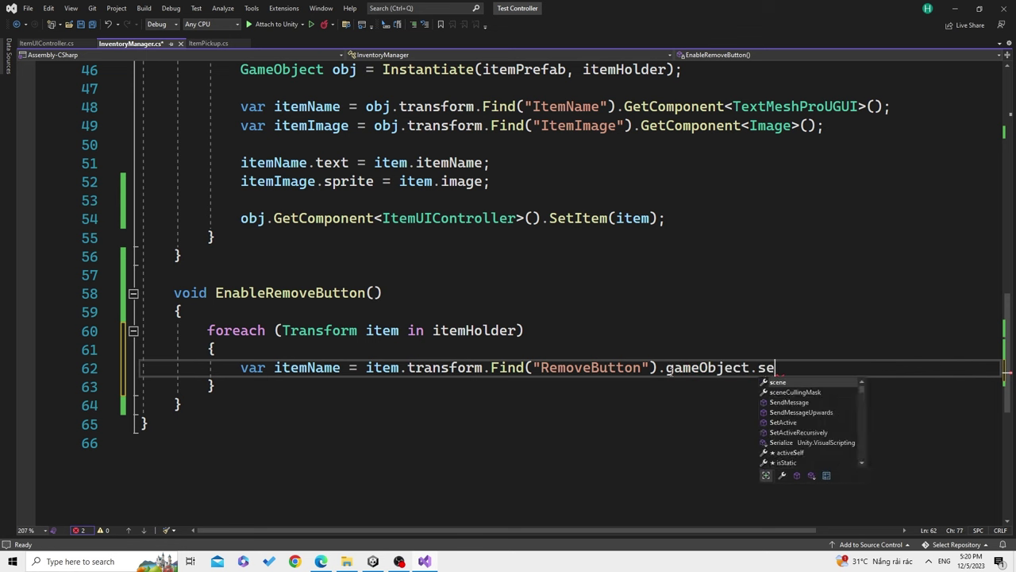
pyautogui.write('t')
pyautogui.press('Tab')
pyautogui.write('(true')
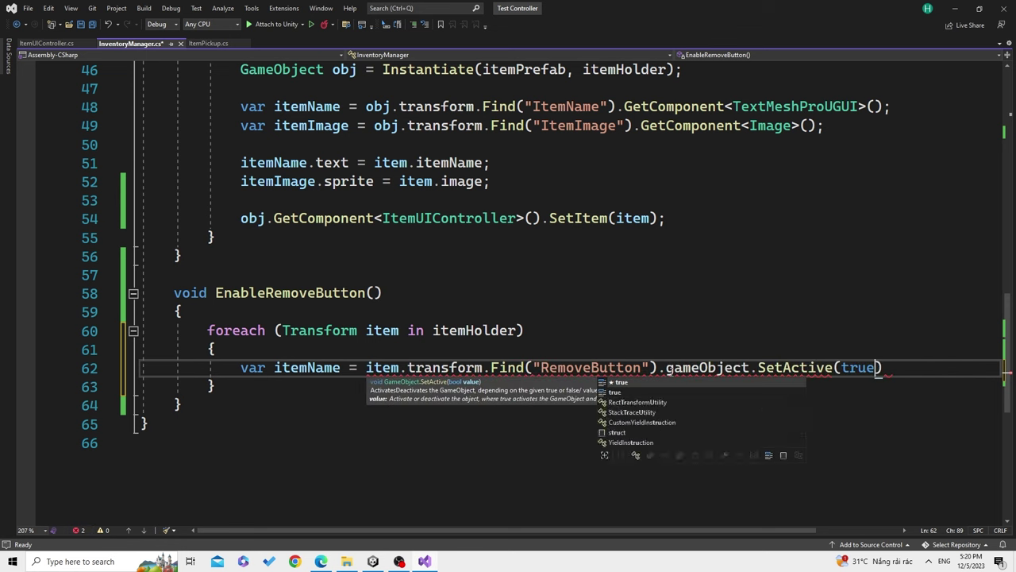
pyautogui.write(');')
pyautogui.hotkey('ctrl', 's')
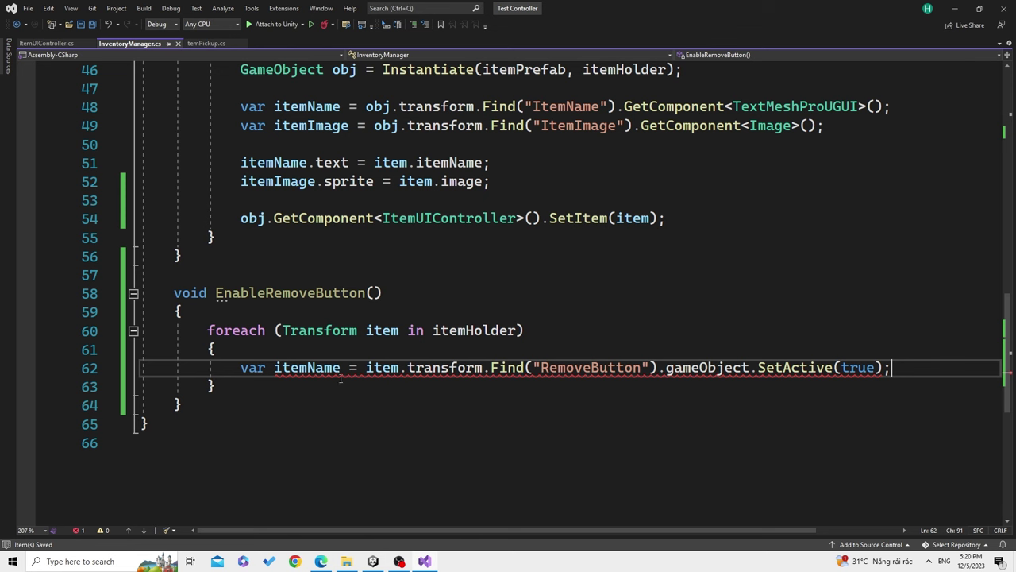
# Delete the unused 'var itemName = ' declaration and save InventoryManager.cs
pyautogui.moveTo(367, 371); pyautogui.dragTo(240, 367)
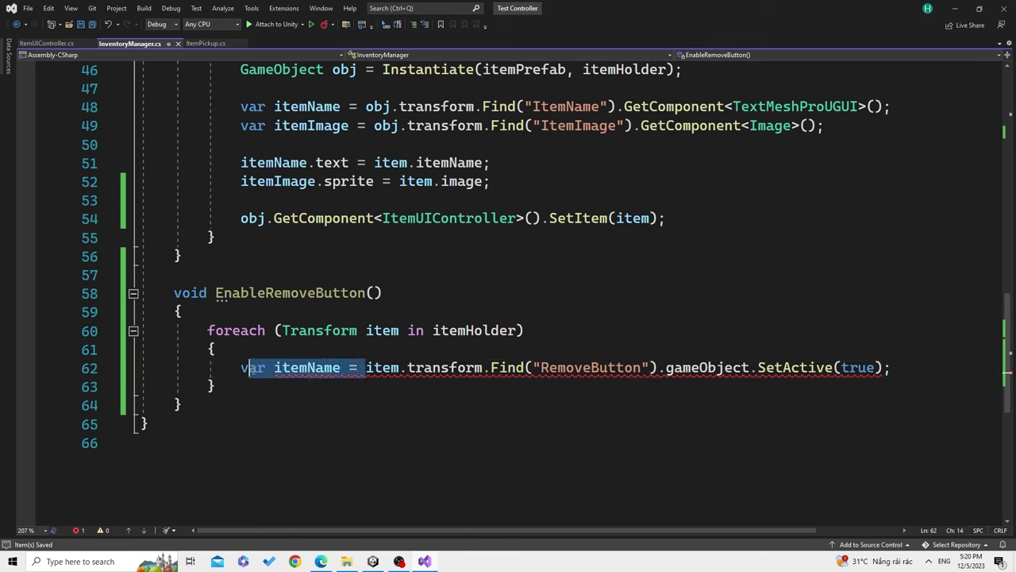
pyautogui.press('BackSpace')
pyautogui.press('Down')
pyautogui.hotkey('ctrl', 's')
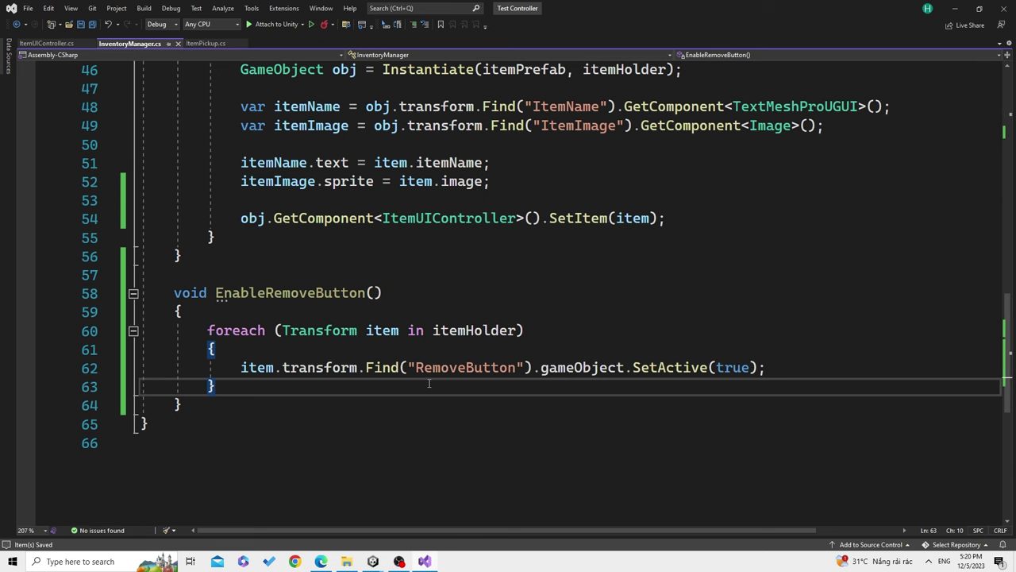
# Wrap the foreach loop in an if (enableRemoveItem.isOn) block and save
pyautogui.click(308, 306)
pyautogui.press('Return')
pyautogui.write('if (')
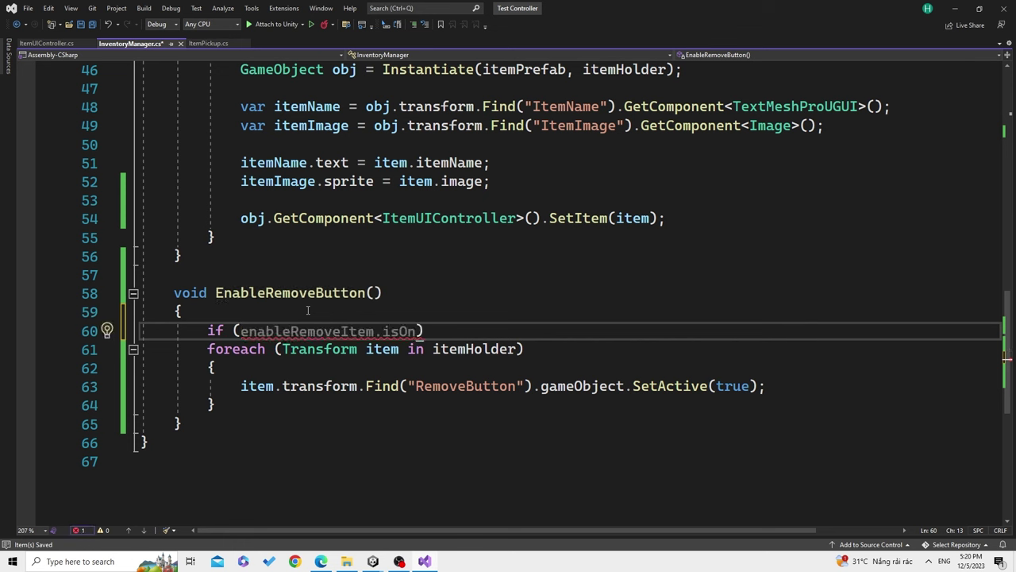
pyautogui.press('Tab')
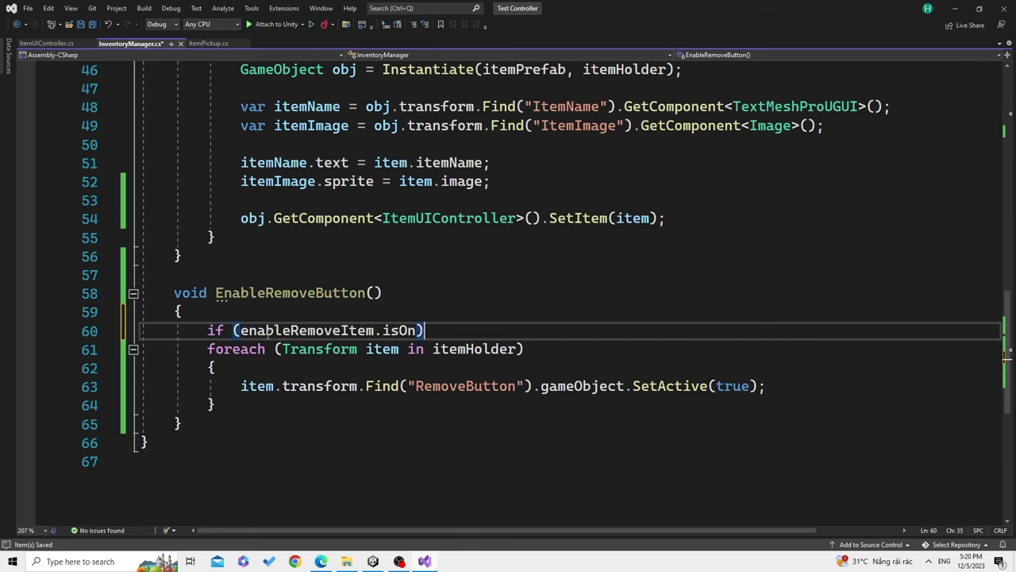
pyautogui.moveTo(208, 350); pyautogui.dragTo(216, 405)
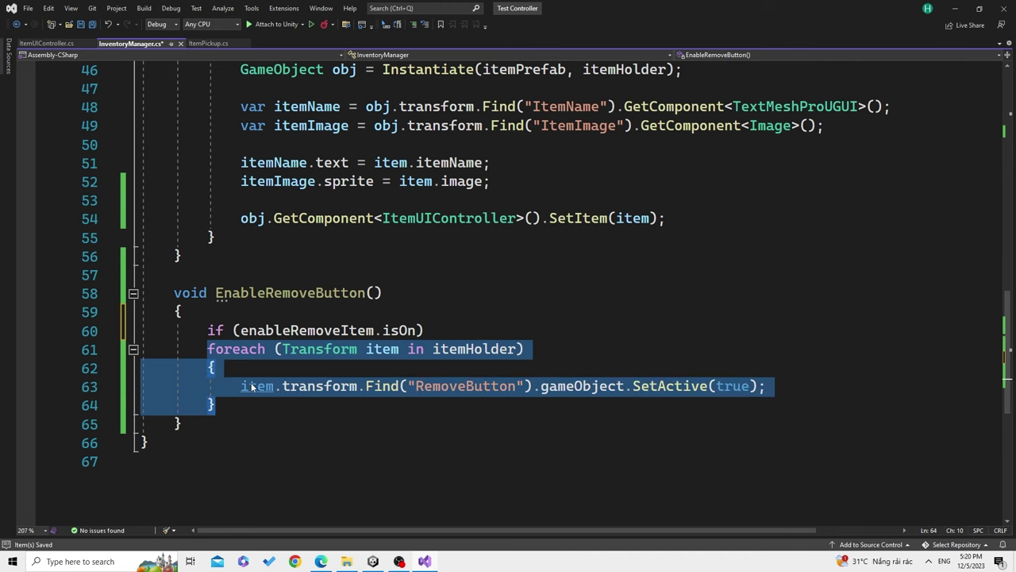
pyautogui.hotkey('ctrl', 'x')
pyautogui.write('{')
pyautogui.press('Return')
pyautogui.hotkey('ctrl', 'v')
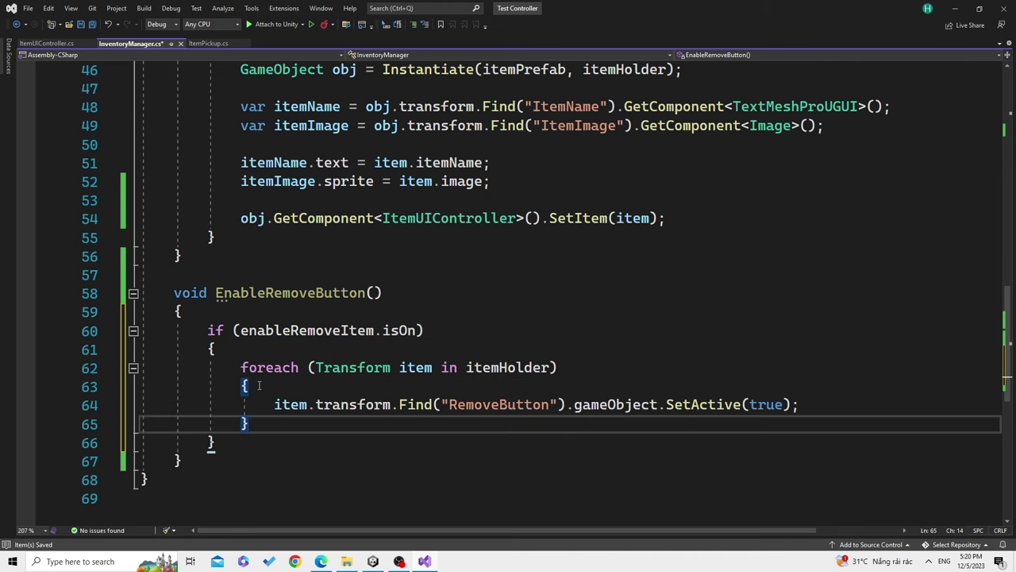
pyautogui.hotkey('ctrl', 's')
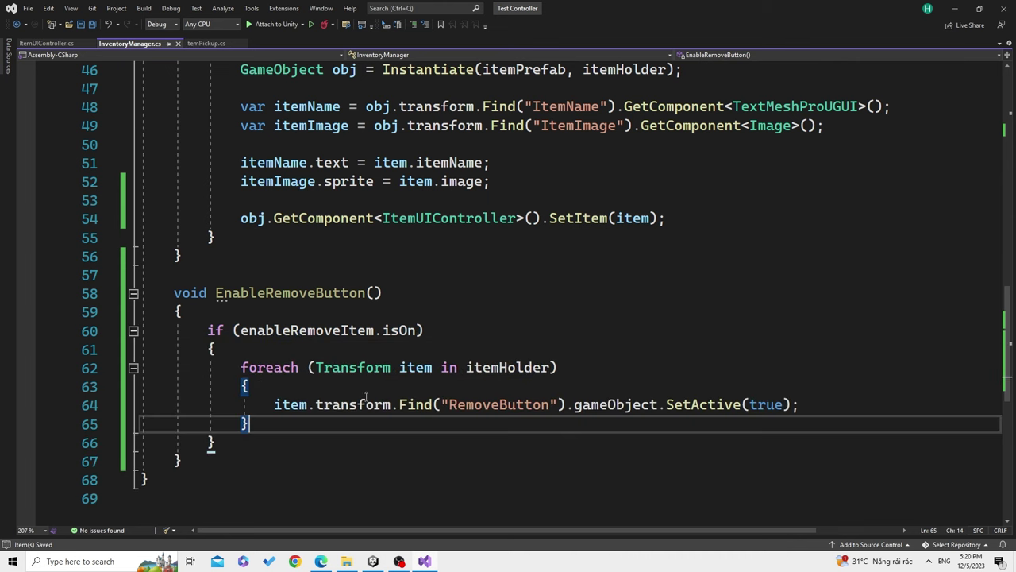
# Add an empty else block after the if block
pyautogui.click(271, 444)
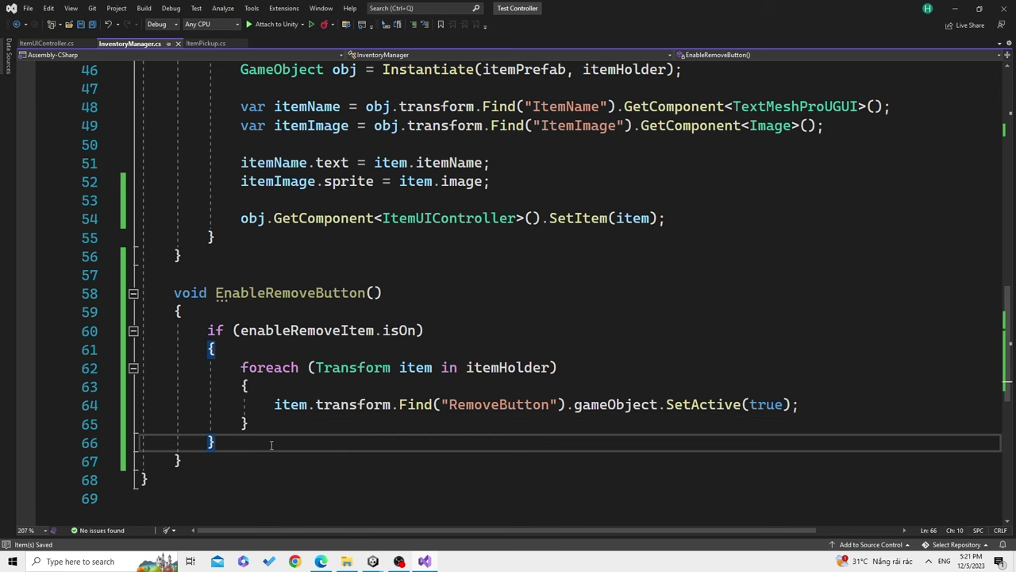
pyautogui.press('Return')
pyautogui.scroll(1, 441, 436)
pyautogui.scroll(-1, 381, 411)
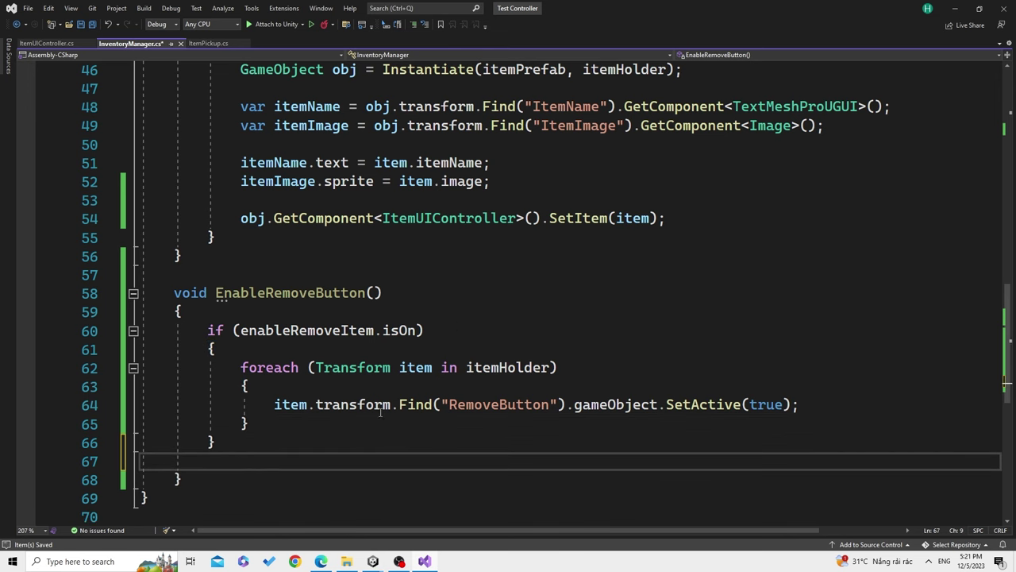
pyautogui.write('else')
pyautogui.press('Return')
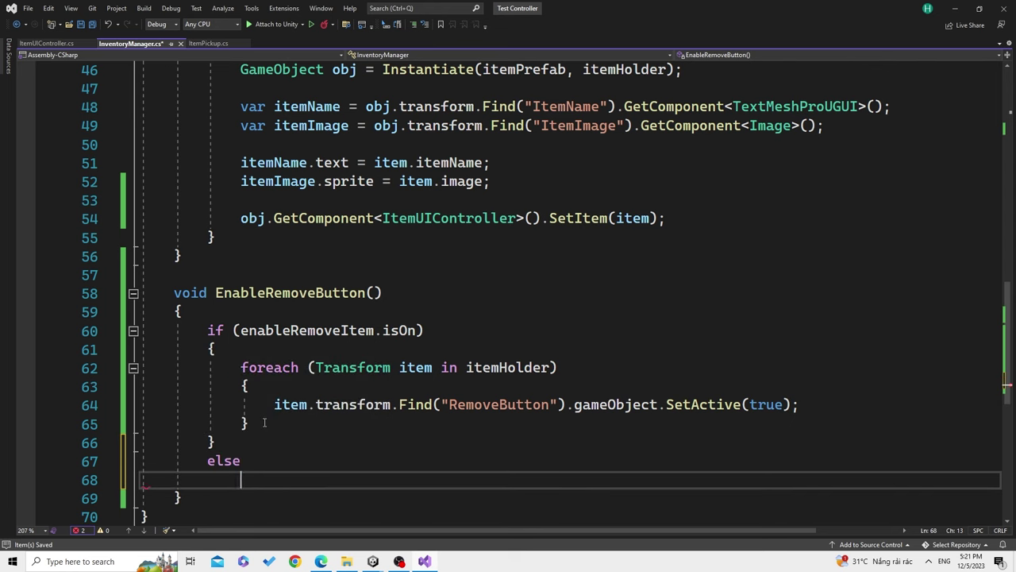
pyautogui.write('{')
pyautogui.press('Return')
# Fill the else block with a copy of the loop that calls SetActive(false)
pyautogui.moveTo(264, 422); pyautogui.dragTo(242, 367)
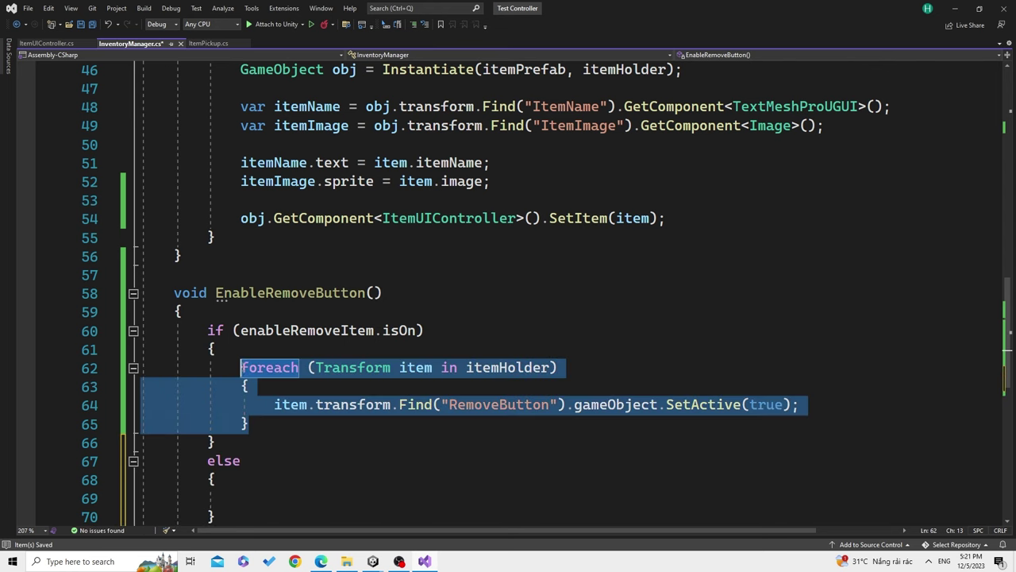
pyautogui.hotkey('ctrl', 'c')
pyautogui.click(265, 498)
pyautogui.hotkey('ctrl', 'v')
pyautogui.doubleClick(762, 497)
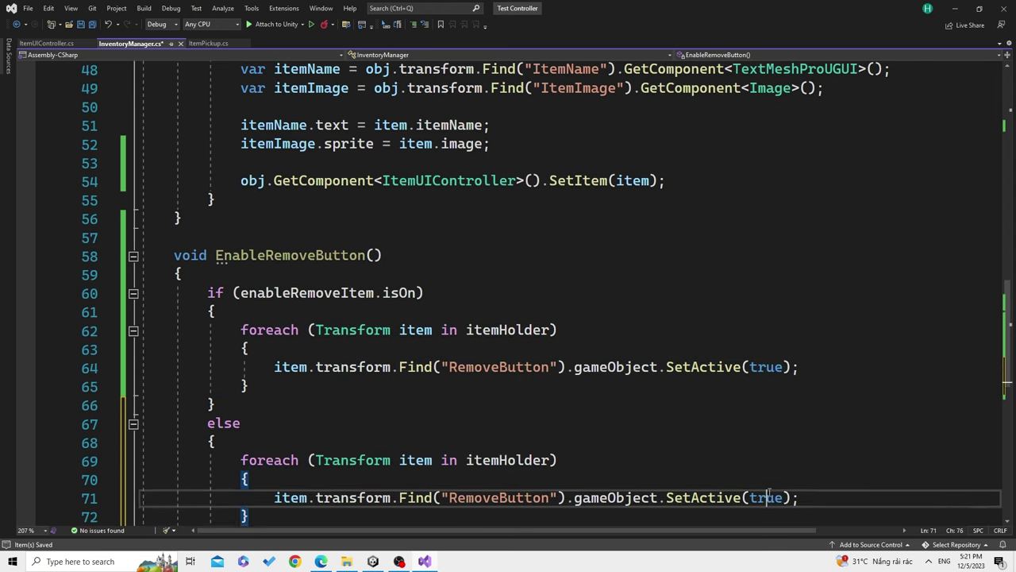
pyautogui.write('fal')
pyautogui.press('Tab')
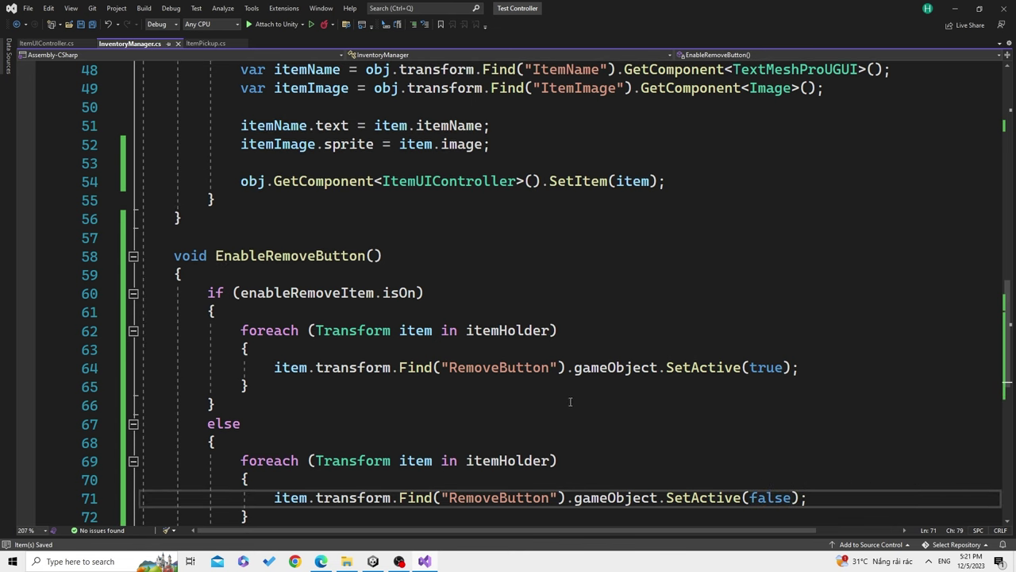
pyautogui.click(569, 402)
pyautogui.doubleClick(300, 255)
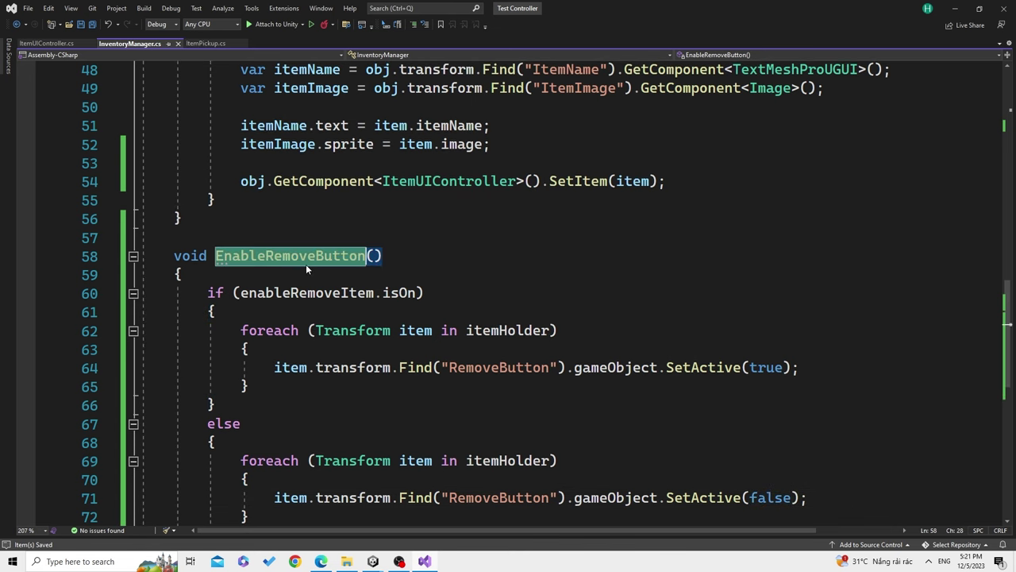
pyautogui.scroll(1, 305, 269)
# Add an EnableRemoveButton(); call after DisplayInventory's item loop and return to Unity
pyautogui.scroll(2, 259, 280)
pyautogui.click(241, 369)
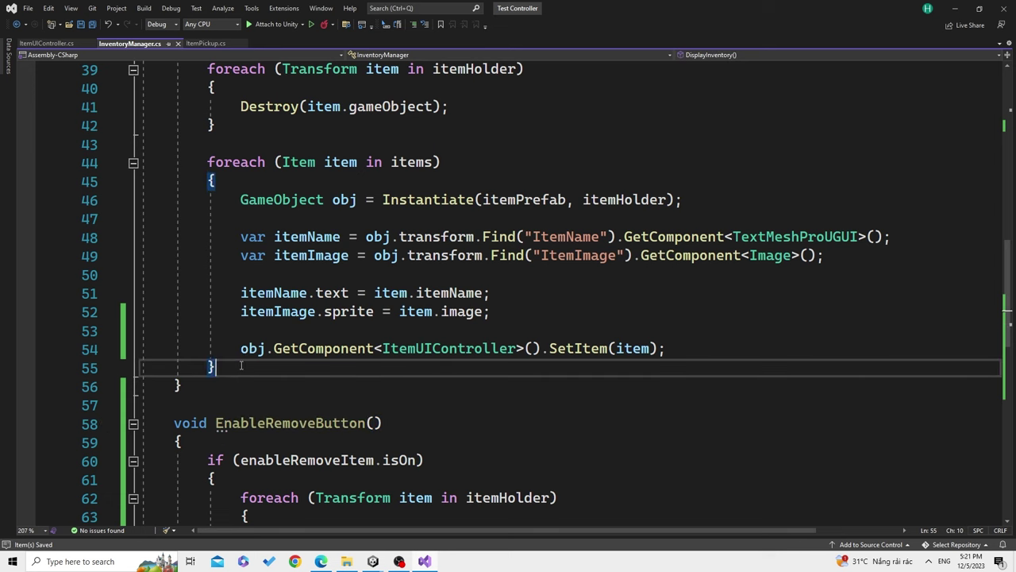
pyautogui.press('Return')
pyautogui.press('Return')
pyautogui.hotkey('ctrl', 'v')
pyautogui.write('();')
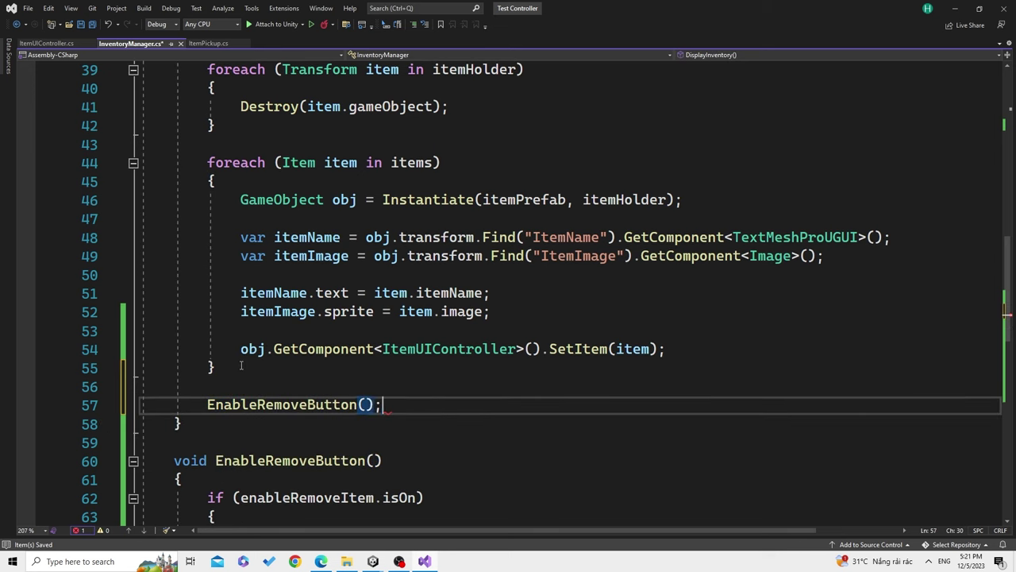
pyautogui.scroll(2, 278, 359)
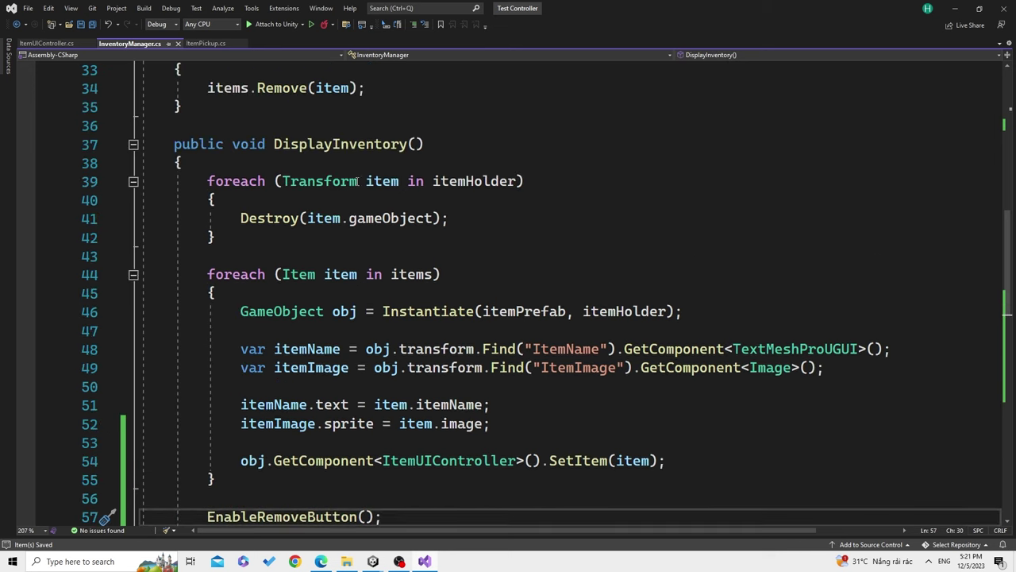
pyautogui.scroll(-2, 498, 312)
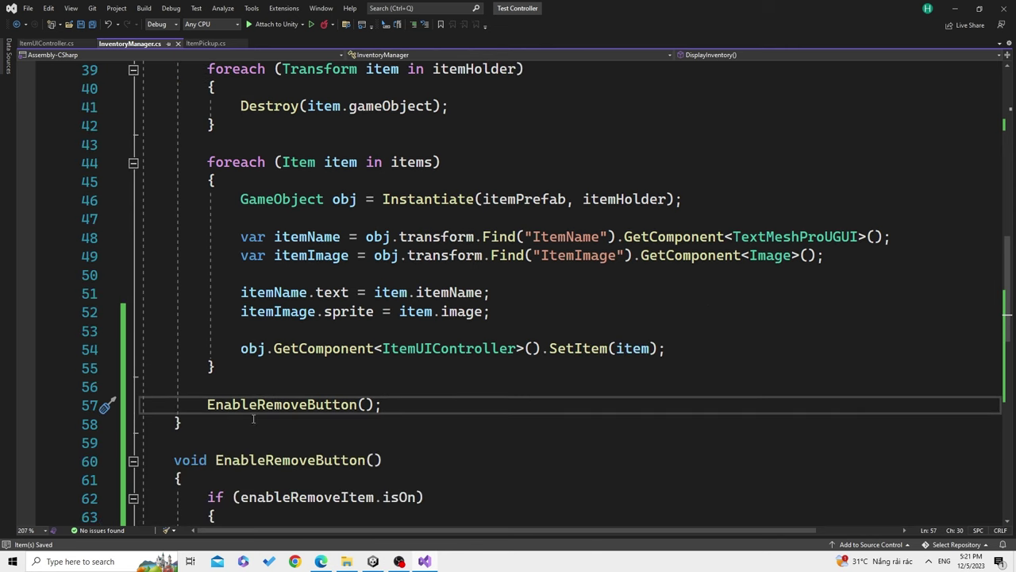
pyautogui.scroll(-1, 384, 408)
pyautogui.scroll(-1, 425, 417)
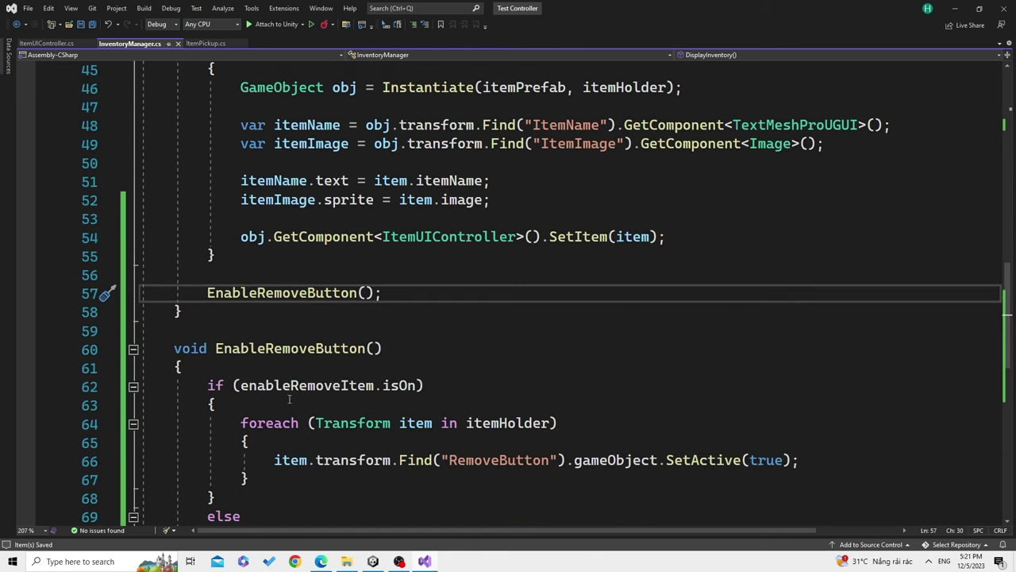
pyautogui.hotkey('alt', 'Tab')
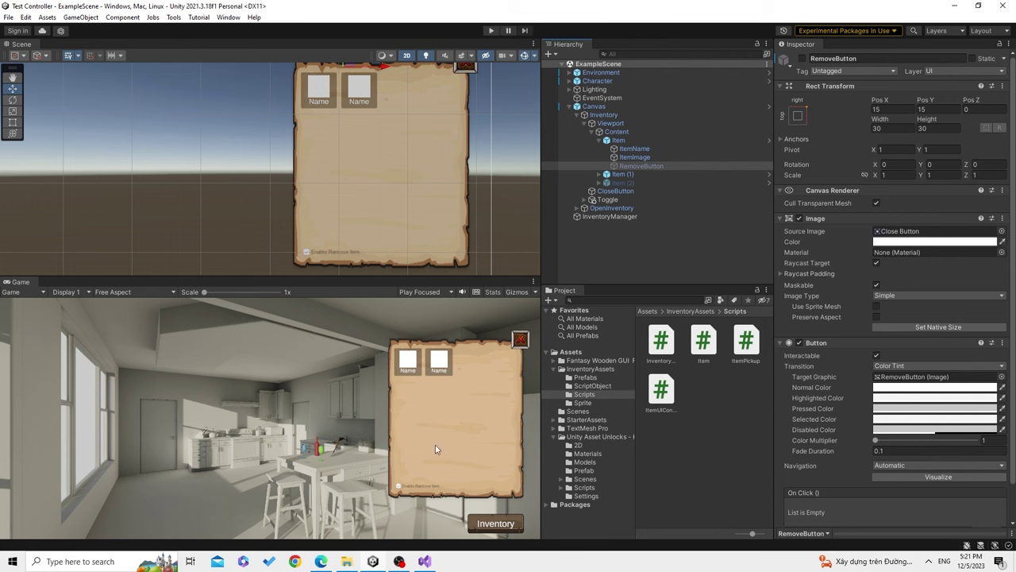
# Play-test the scene by closing and reopening the inventory panel, then exit play mode
pyautogui.click(490, 30)
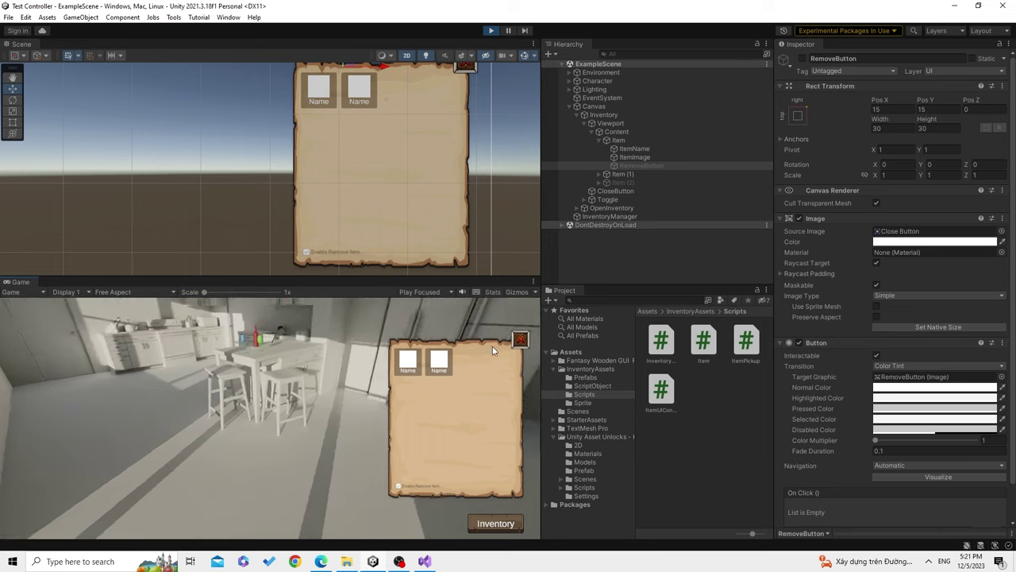
pyautogui.click(520, 340)
pyautogui.click(495, 523)
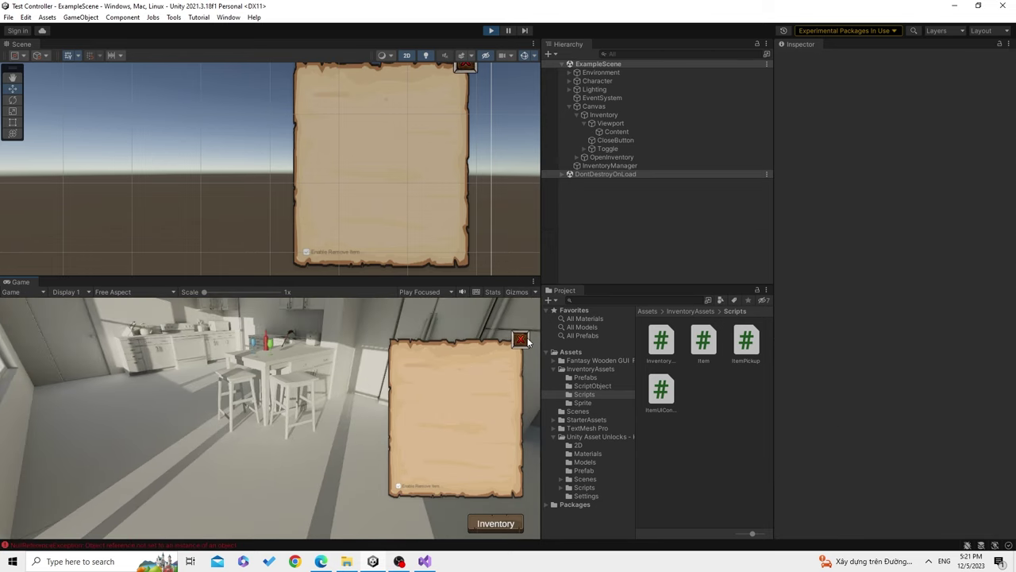
pyautogui.click(520, 340)
pyautogui.click(628, 130)
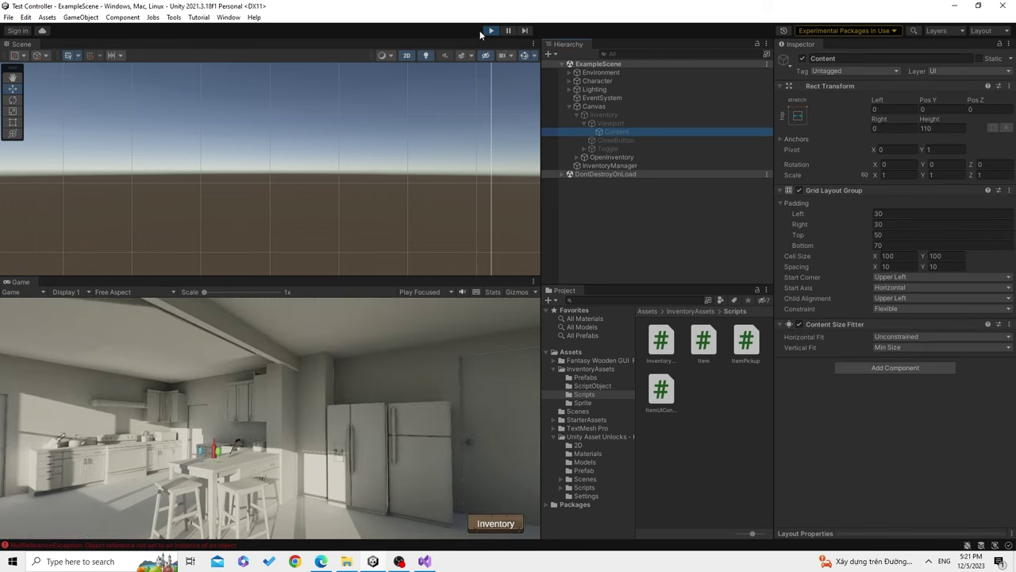
pyautogui.click(637, 148)
# Uncheck the Toggle's Is On, remove its On Value Changed entry, and show the Console
pyautogui.click(629, 191)
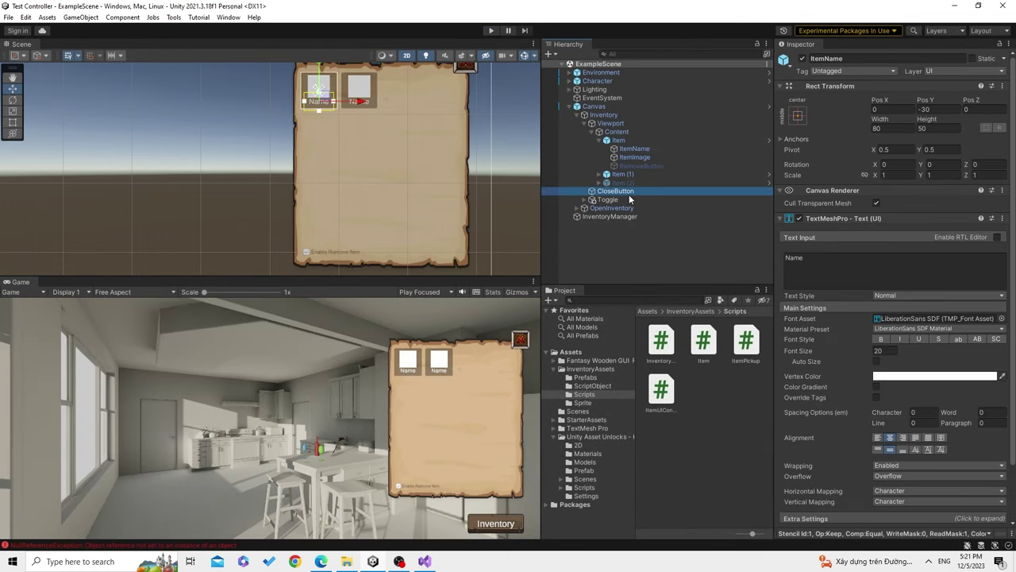
pyautogui.click(629, 199)
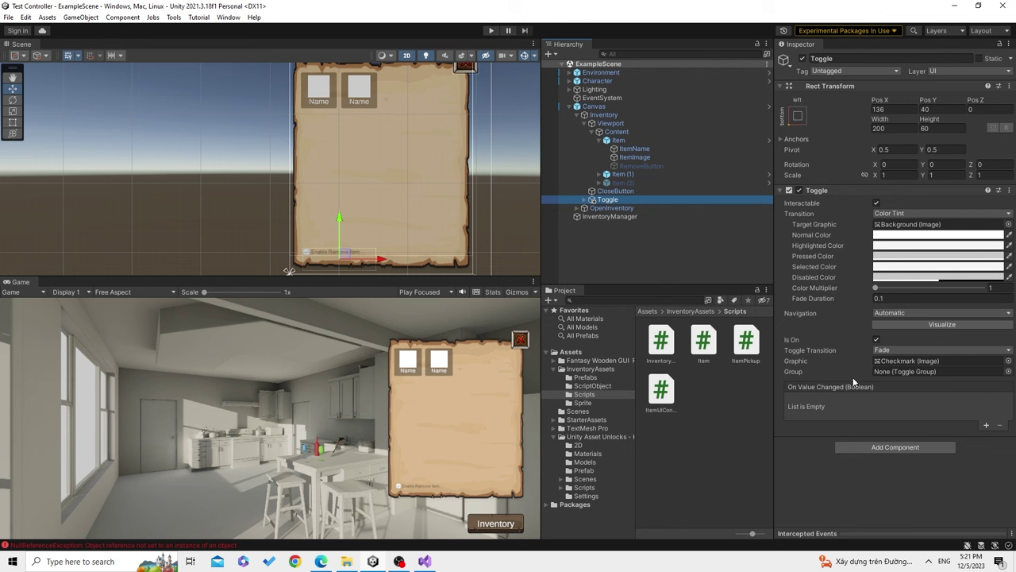
pyautogui.click(876, 341)
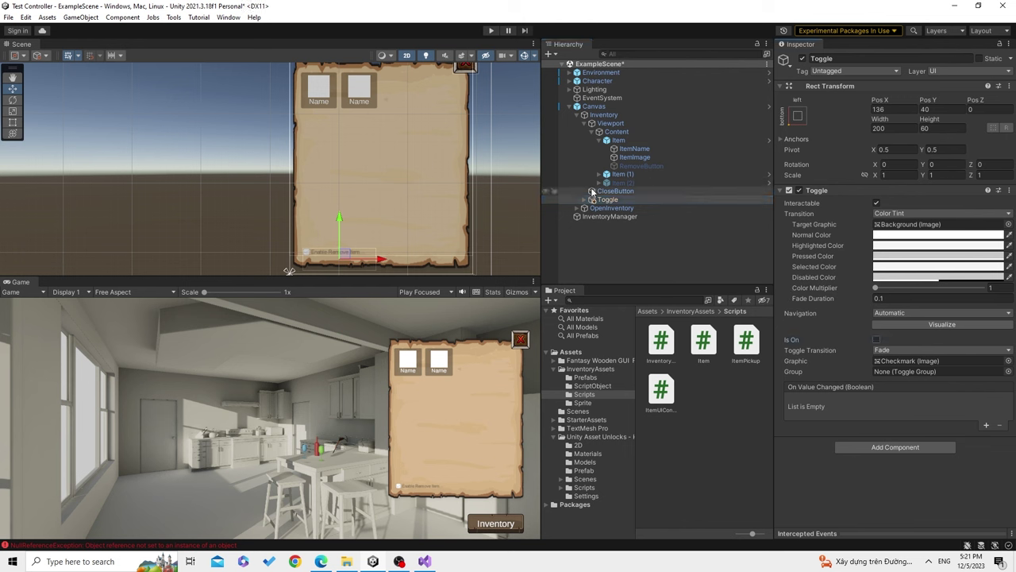
pyautogui.click(986, 427)
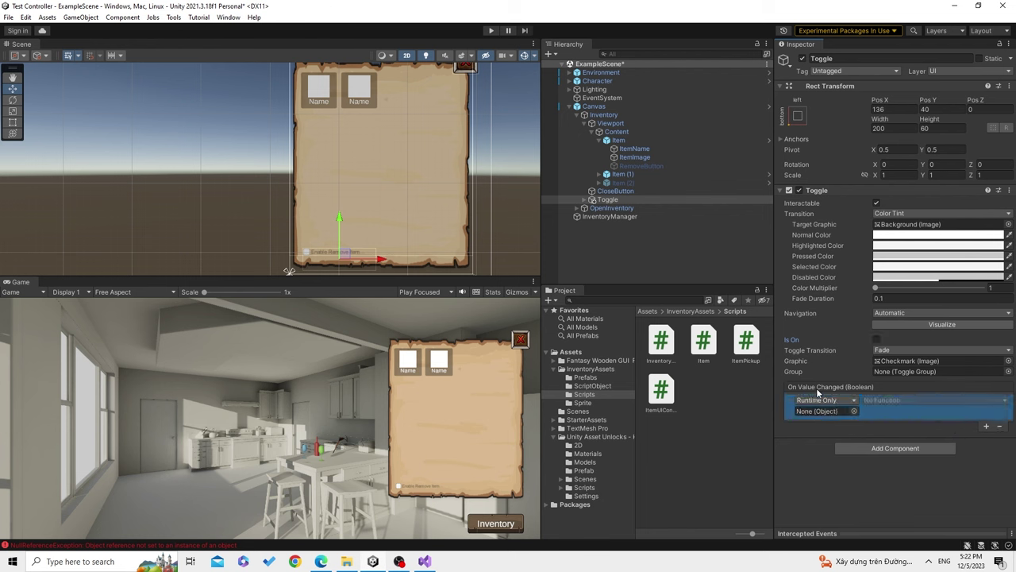
pyautogui.click(999, 430)
pyautogui.click(209, 546)
# Trace the NullReferenceException to line 62, then drag Toggle into InventoryManager's Enable Remove Item and save
pyautogui.click(259, 151)
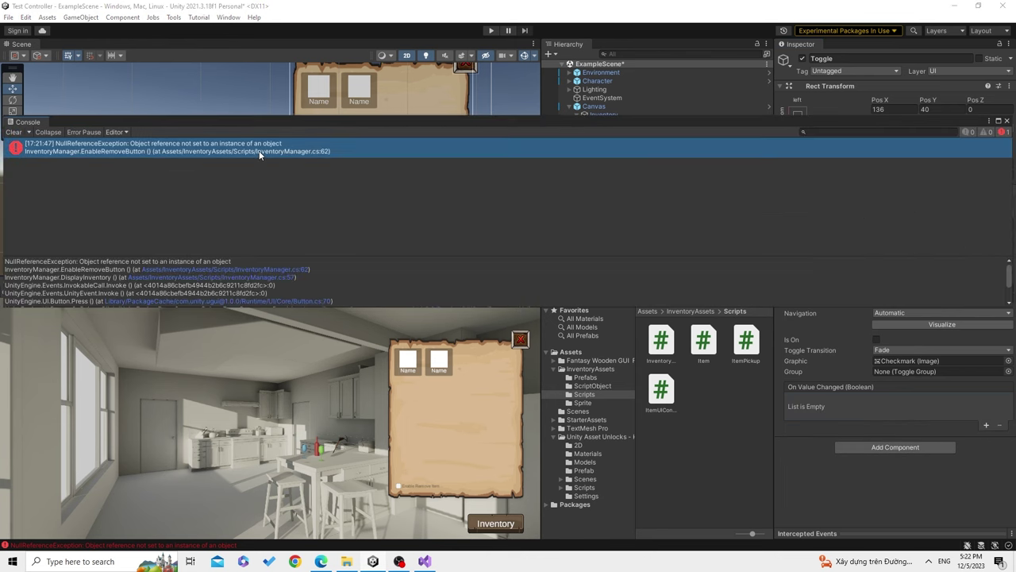
pyautogui.doubleClick(259, 151)
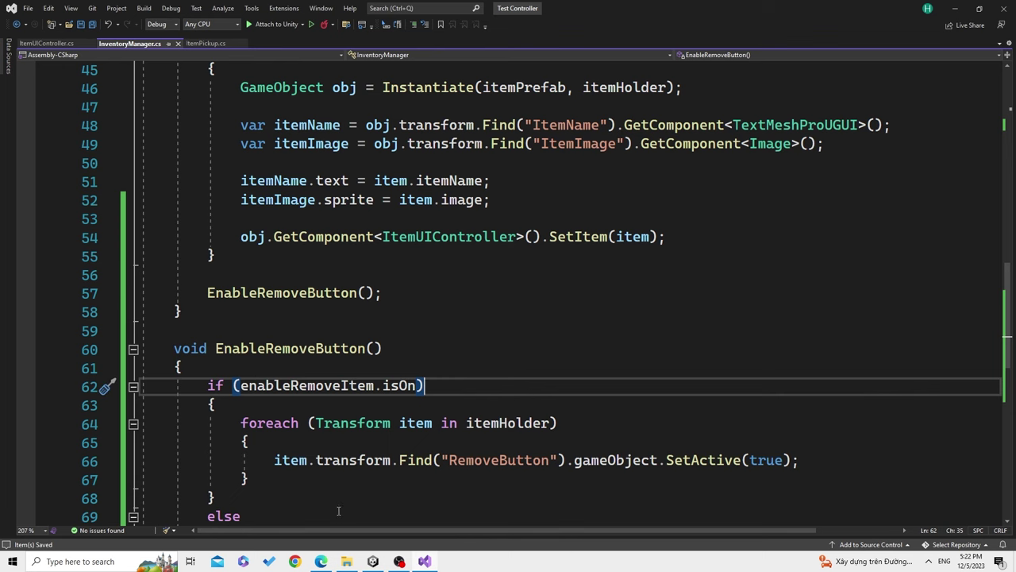
pyautogui.hotkey('alt', 'Tab')
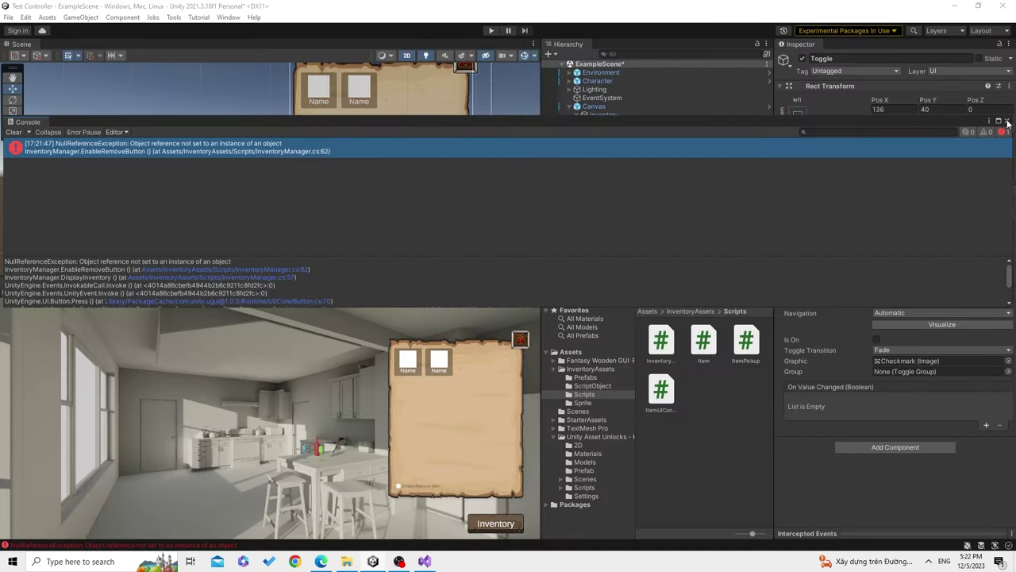
pyautogui.click(1006, 121)
pyautogui.click(610, 216)
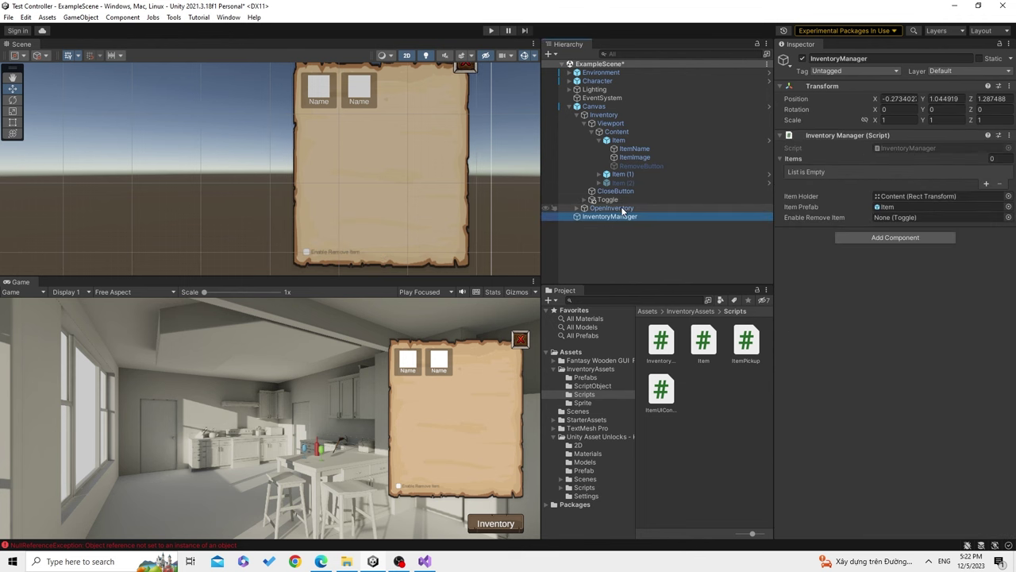
pyautogui.moveTo(608, 199); pyautogui.dragTo(920, 219)
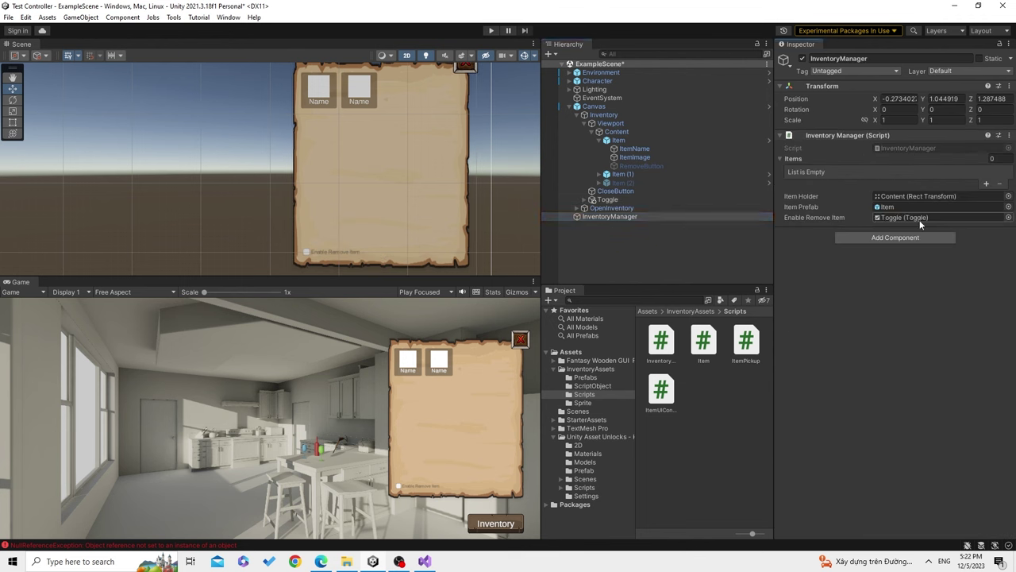
pyautogui.hotkey('ctrl', 's')
# In play mode, pick up the red wine bottle and reopen the inventory to see the Wine item
pyautogui.click(484, 32)
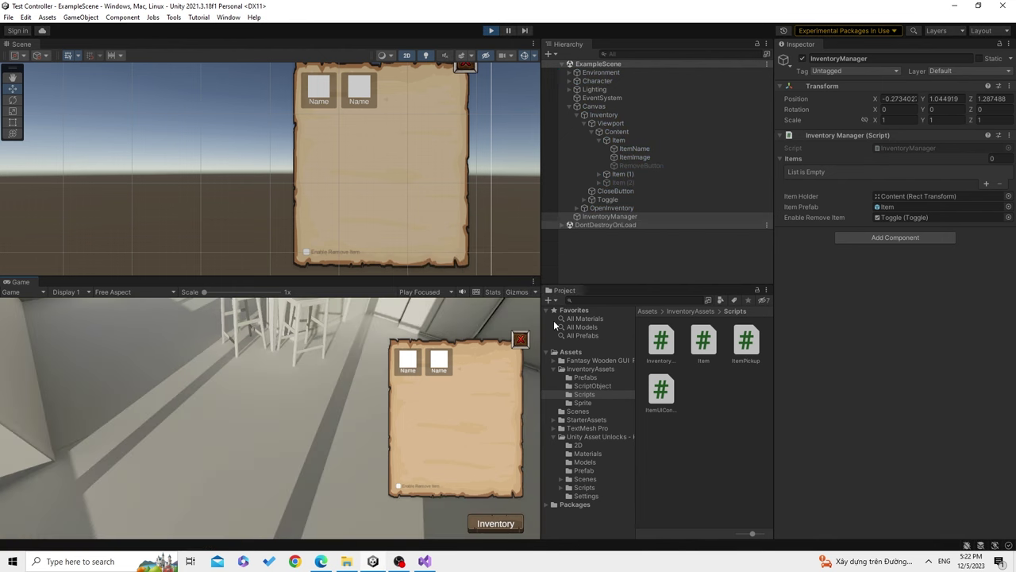
pyautogui.click(520, 340)
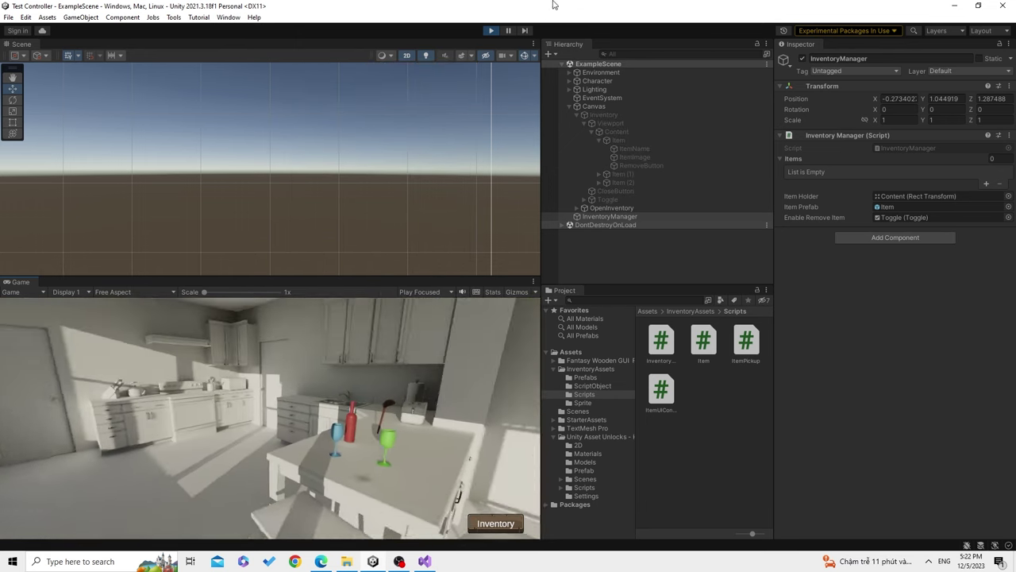
pyautogui.click(446, 361)
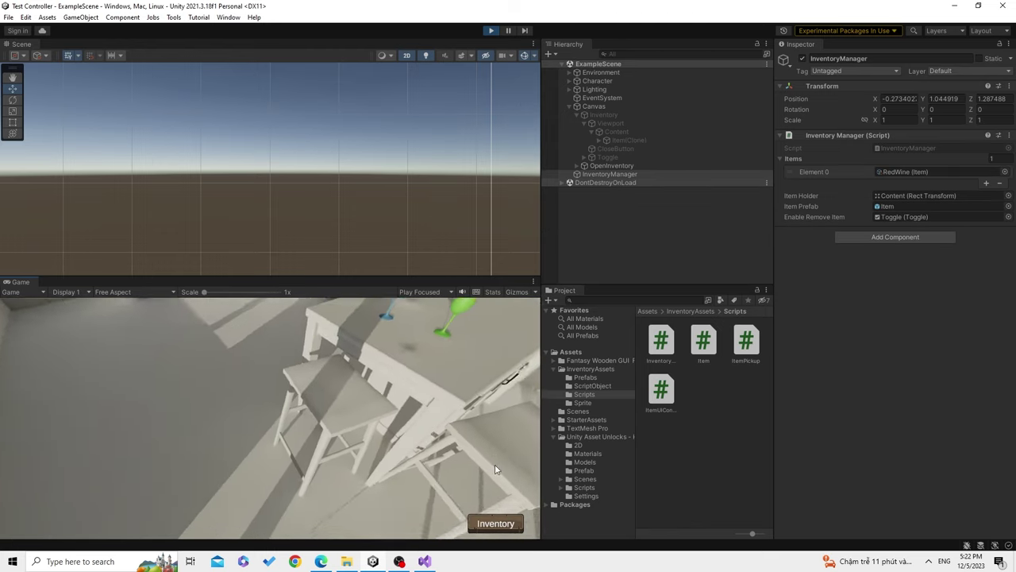
pyautogui.click(498, 524)
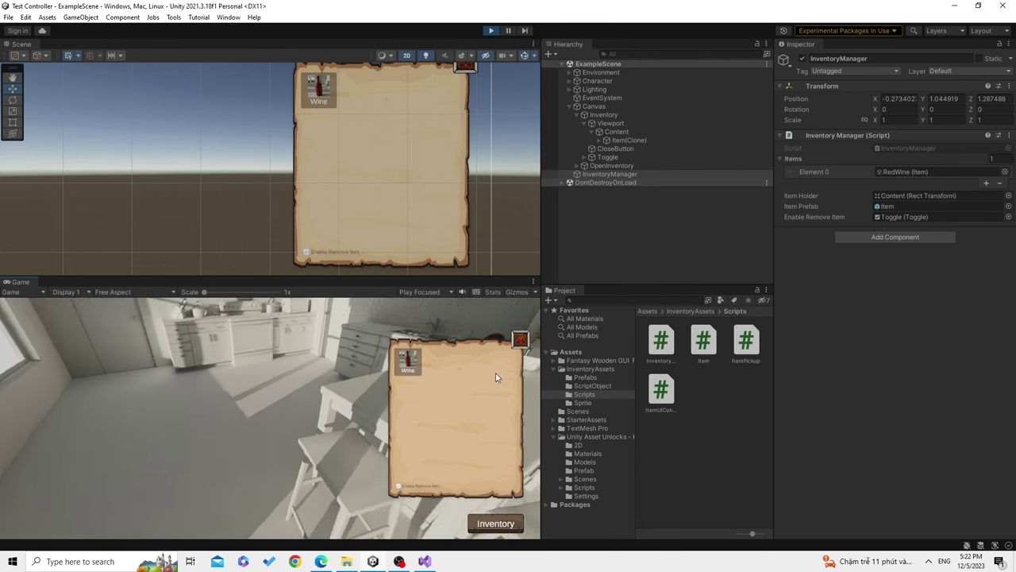
pyautogui.click(498, 527)
pyautogui.click(499, 527)
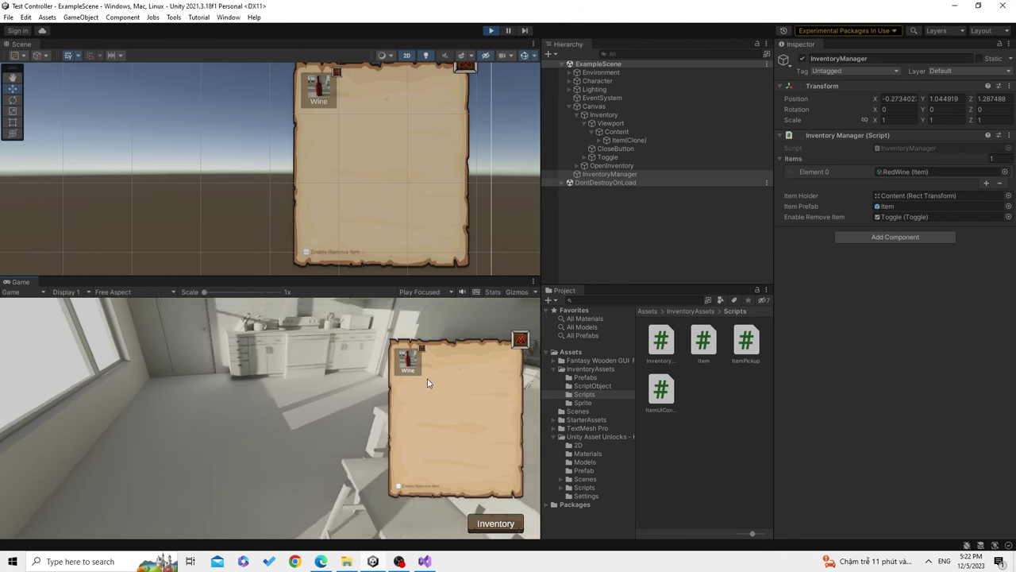
# Stop play mode and select the Toggle object referenced by Enable Remove Item
pyautogui.click(520, 343)
pyautogui.click(491, 30)
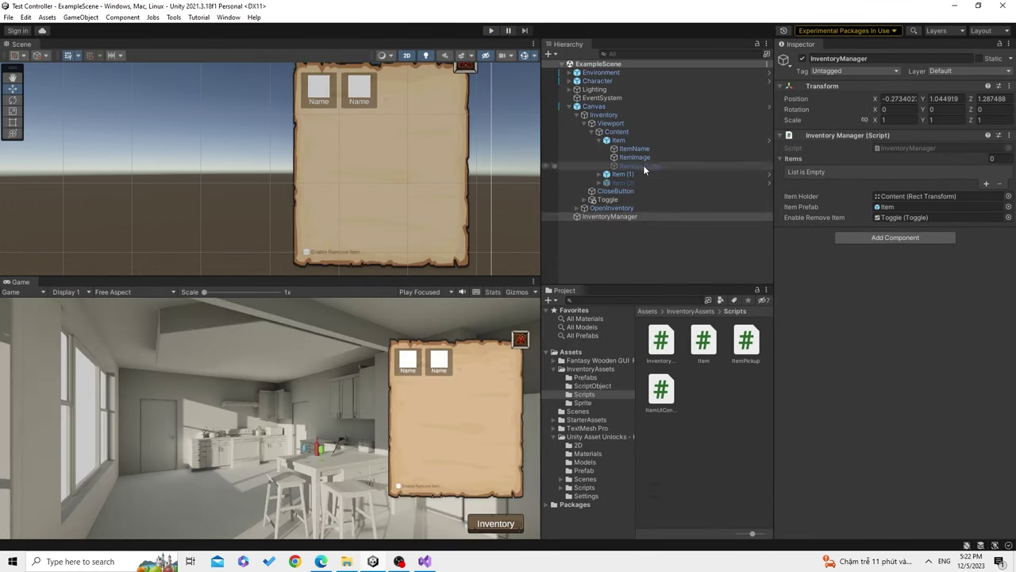
pyautogui.click(636, 210)
pyautogui.click(635, 216)
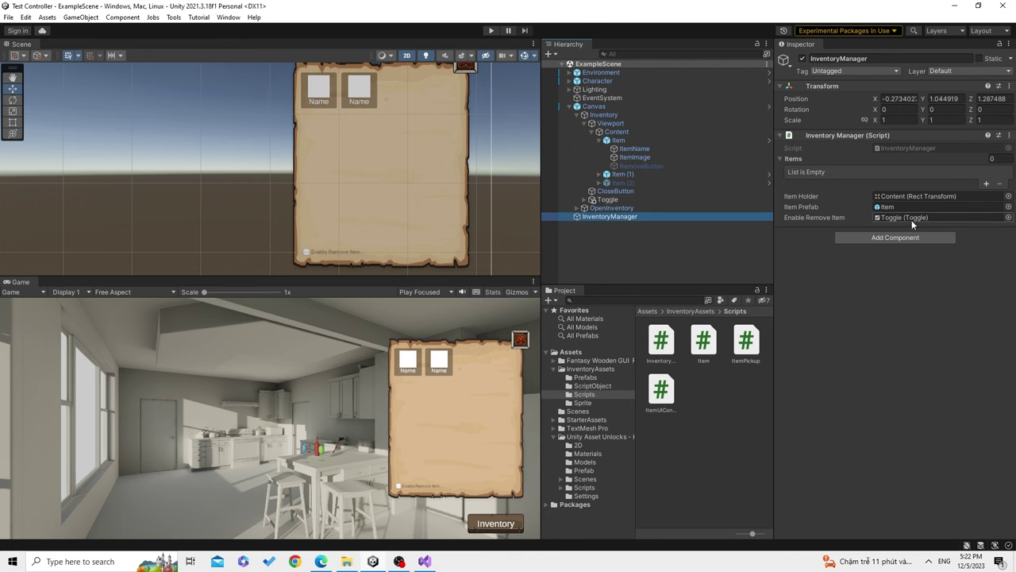
pyautogui.click(913, 219)
pyautogui.click(609, 199)
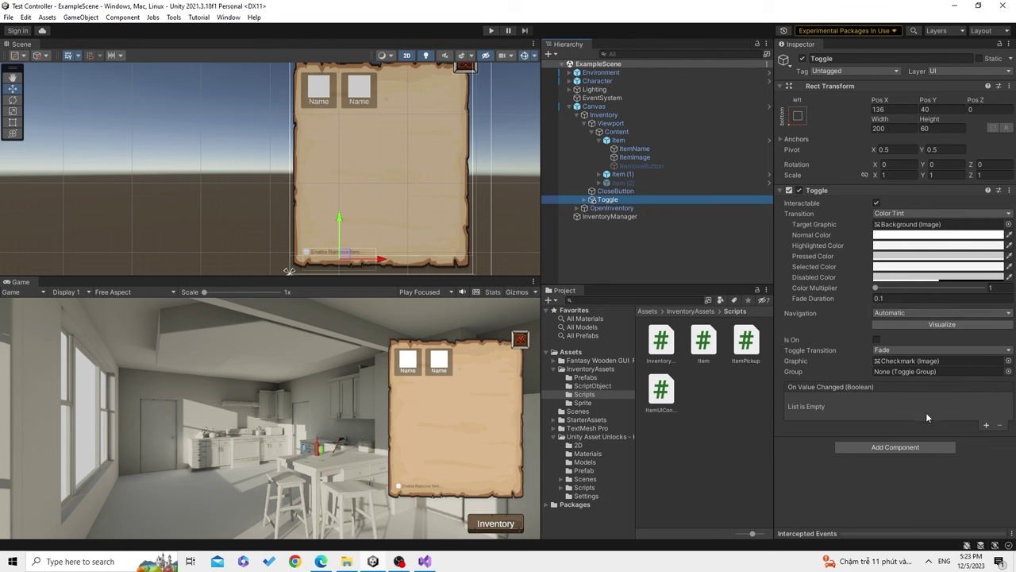
# Add an On Value Changed entry calling InventoryManager.DisplayInventory and save the scene
pyautogui.click(985, 426)
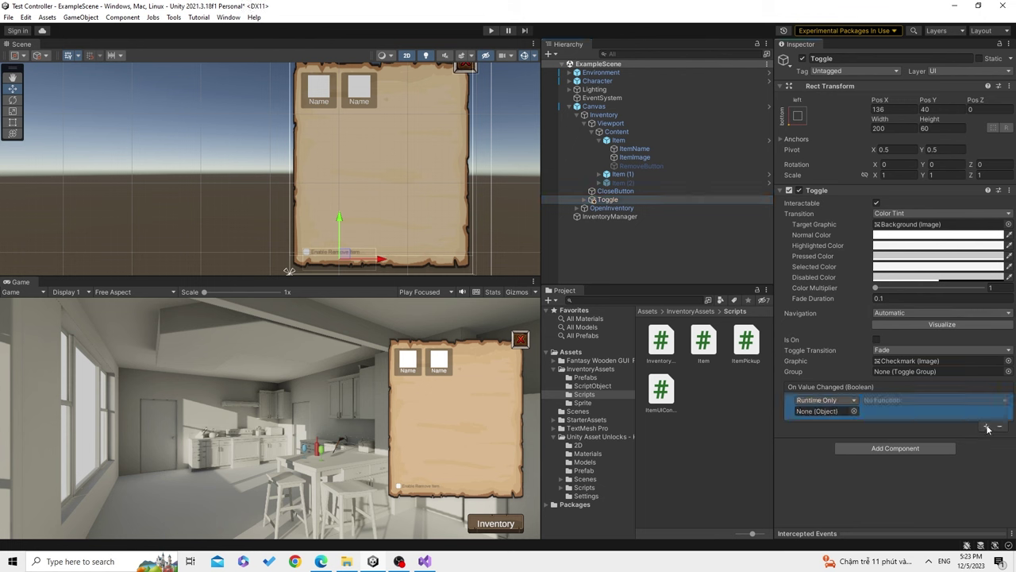
pyautogui.moveTo(610, 216); pyautogui.dragTo(827, 411)
pyautogui.click(879, 400)
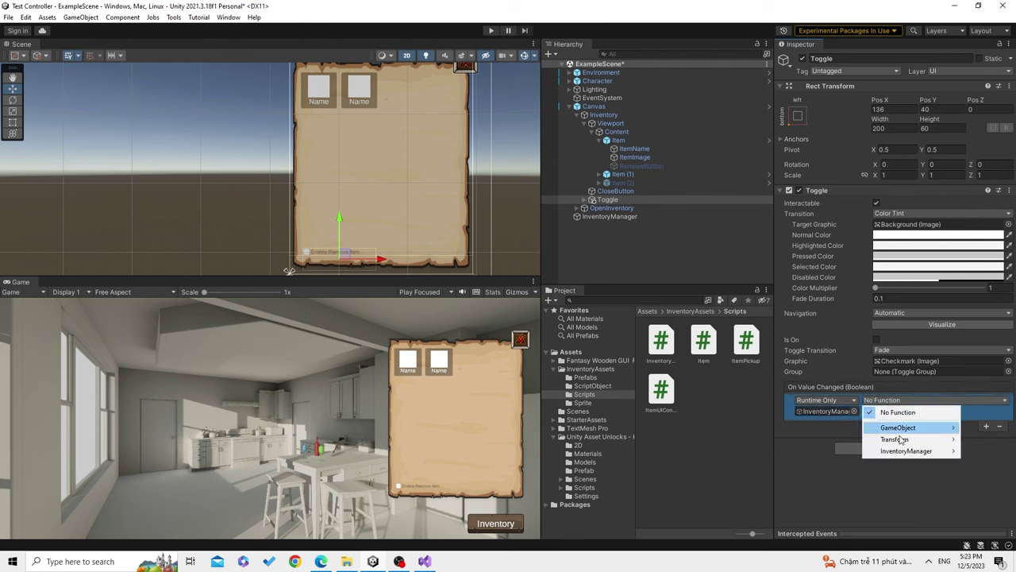
pyautogui.moveTo(901, 452)
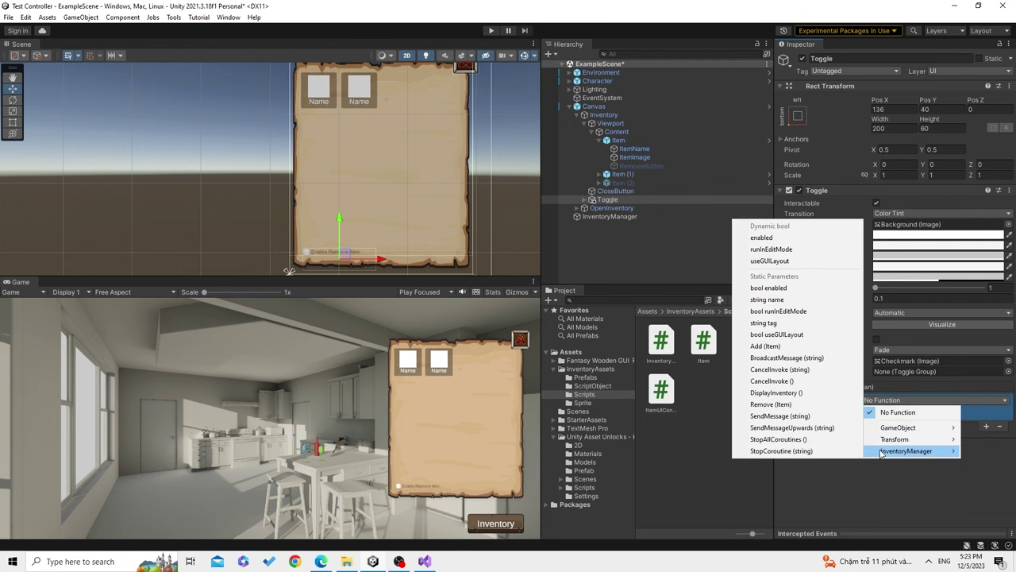
pyautogui.click(783, 393)
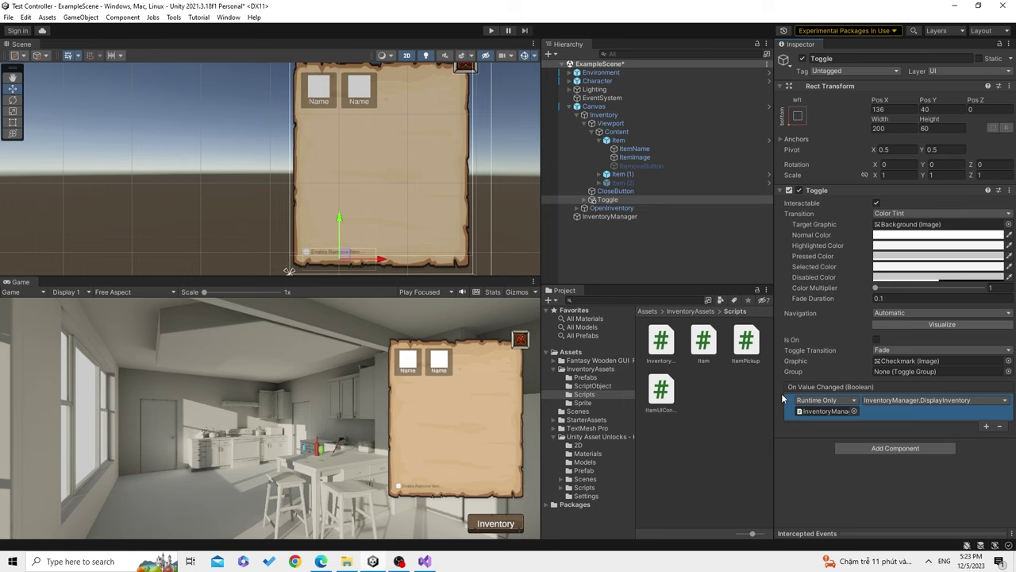
pyautogui.hotkey('ctrl', 's')
pyautogui.click(425, 561)
pyautogui.scroll(-4, 416, 358)
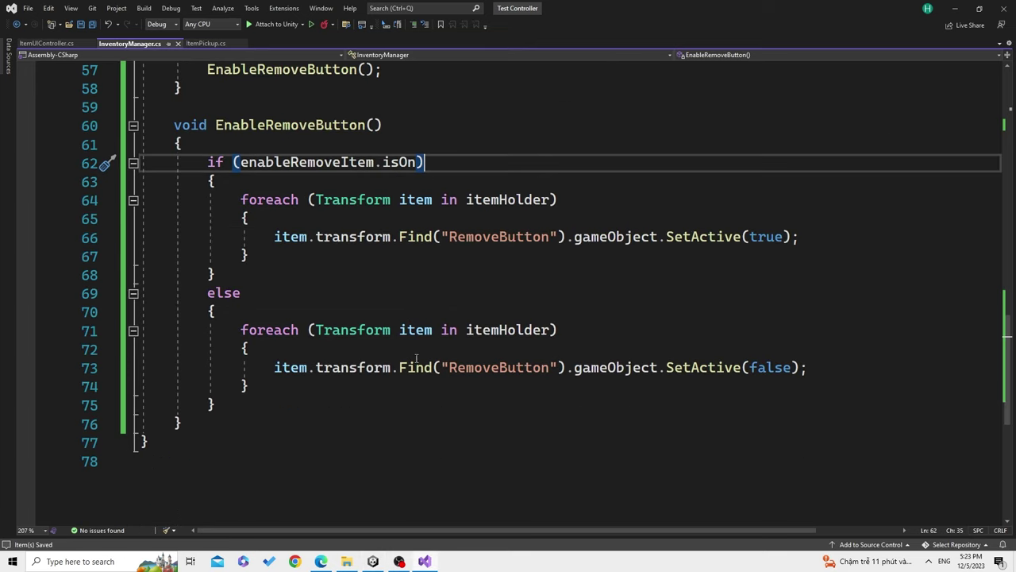
pyautogui.scroll(1, 506, 301)
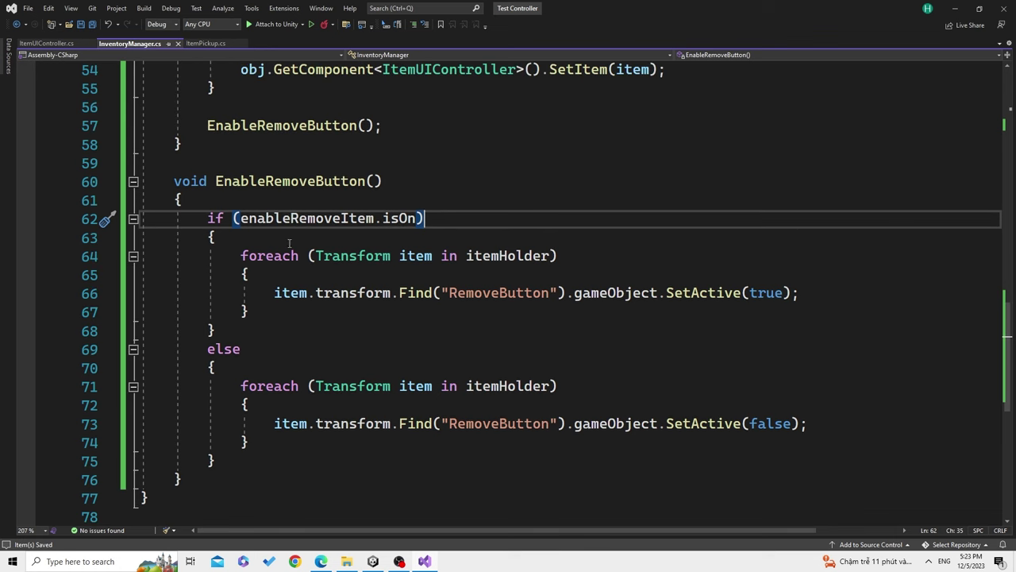
pyautogui.scroll(2, 506, 301)
pyautogui.moveTo(207, 236); pyautogui.dragTo(413, 235)
pyautogui.scroll(1, 413, 235)
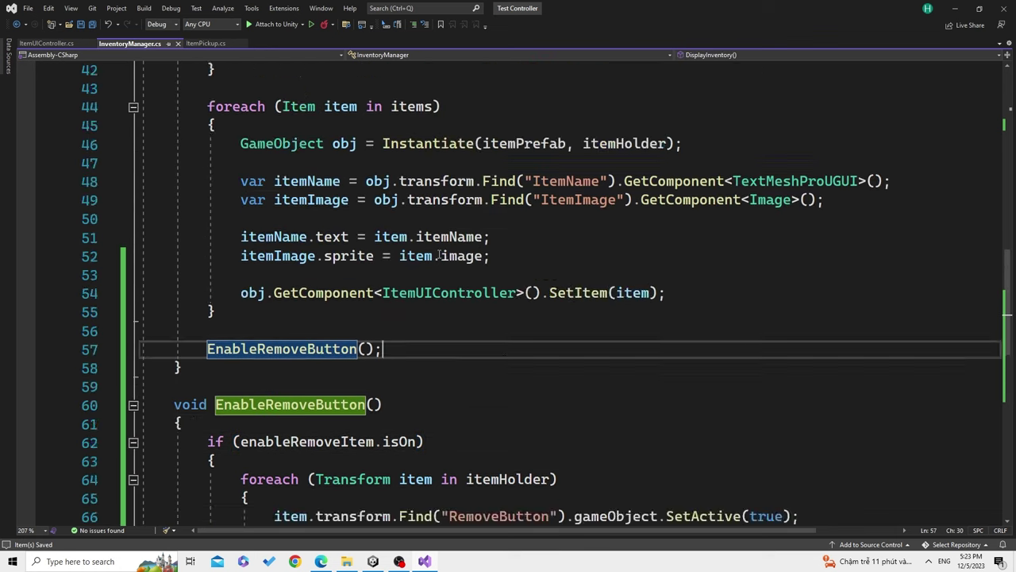
pyautogui.scroll(2, 413, 235)
pyautogui.hotkey('alt', 'Tab')
pyautogui.click(660, 236)
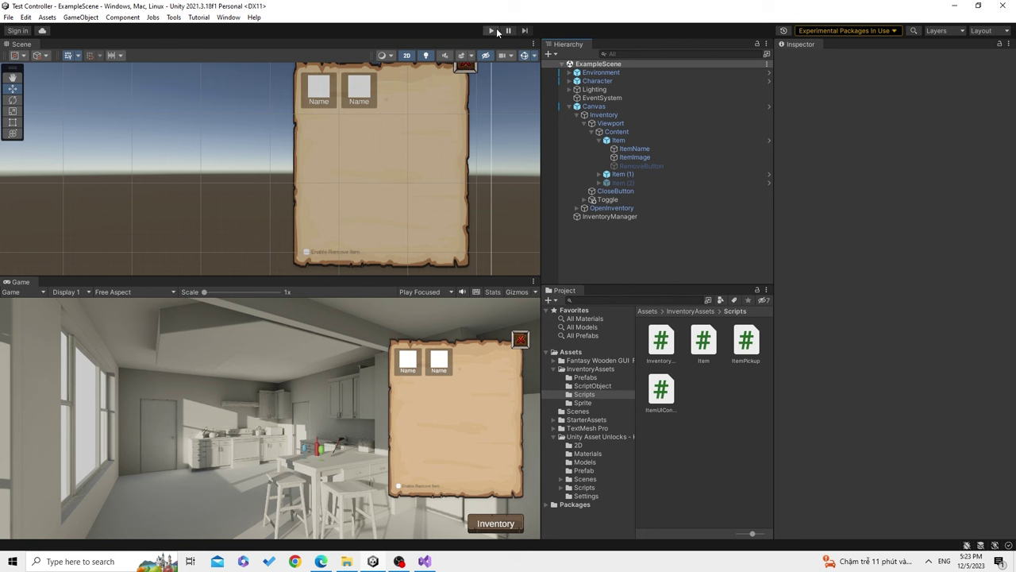
# Deactivate the Inventory panel at start and enter play mode, glancing at the display code
pyautogui.click(607, 115)
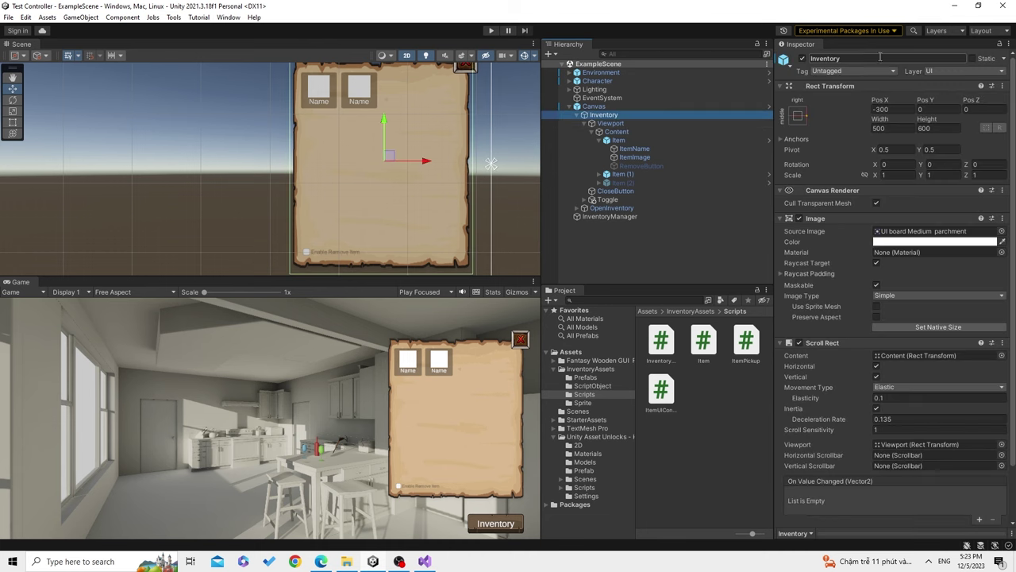
pyautogui.click(804, 62)
pyautogui.hotkey('ctrl', 'p')
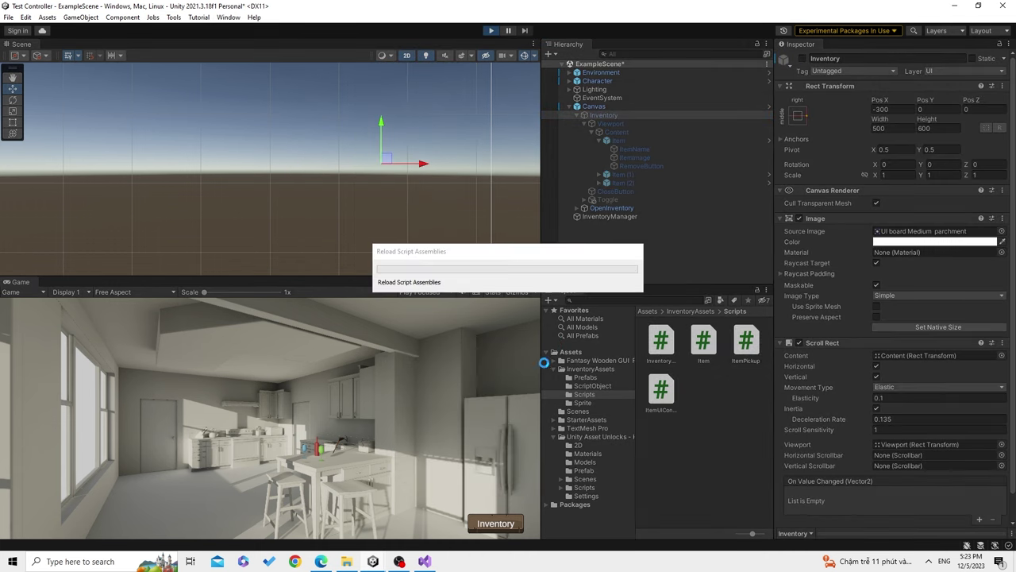
pyautogui.click(425, 561)
pyautogui.click(569, 361)
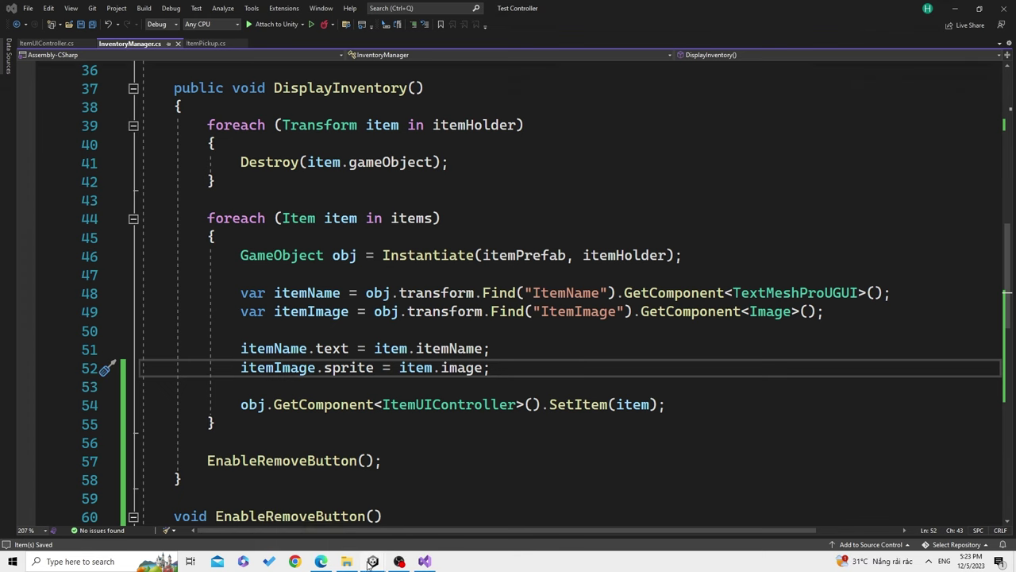
pyautogui.click(313, 516)
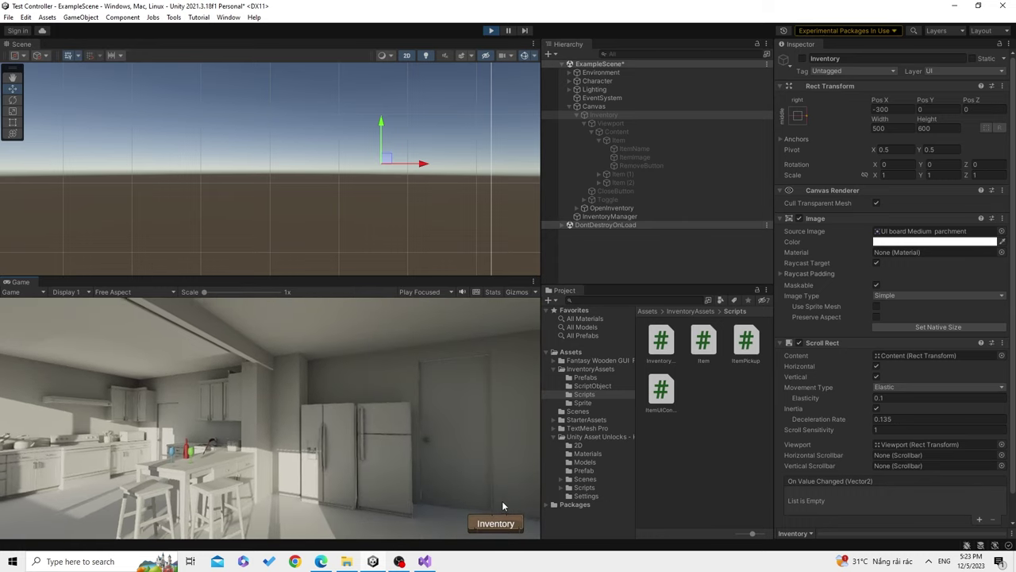
# Open the inventory, turn on Enable Remove Item to show Wine's remove icon, then stop play
pyautogui.press('s')
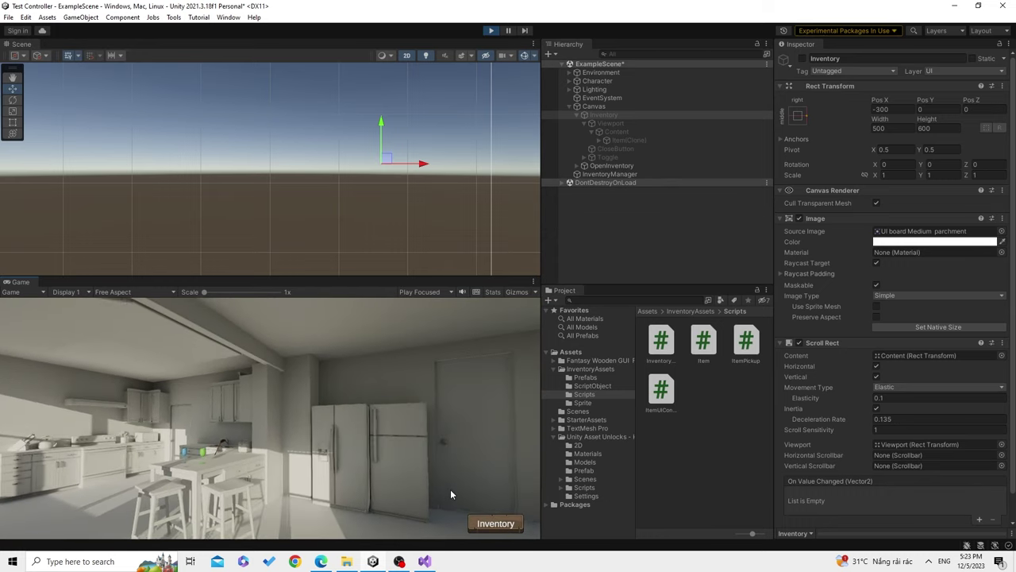
pyautogui.click(495, 523)
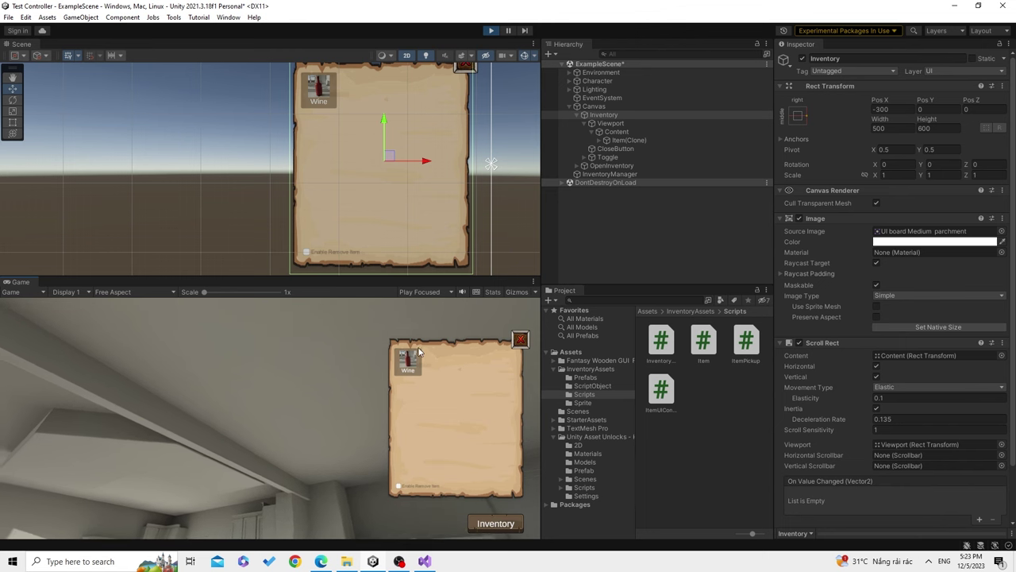
pyautogui.click(399, 486)
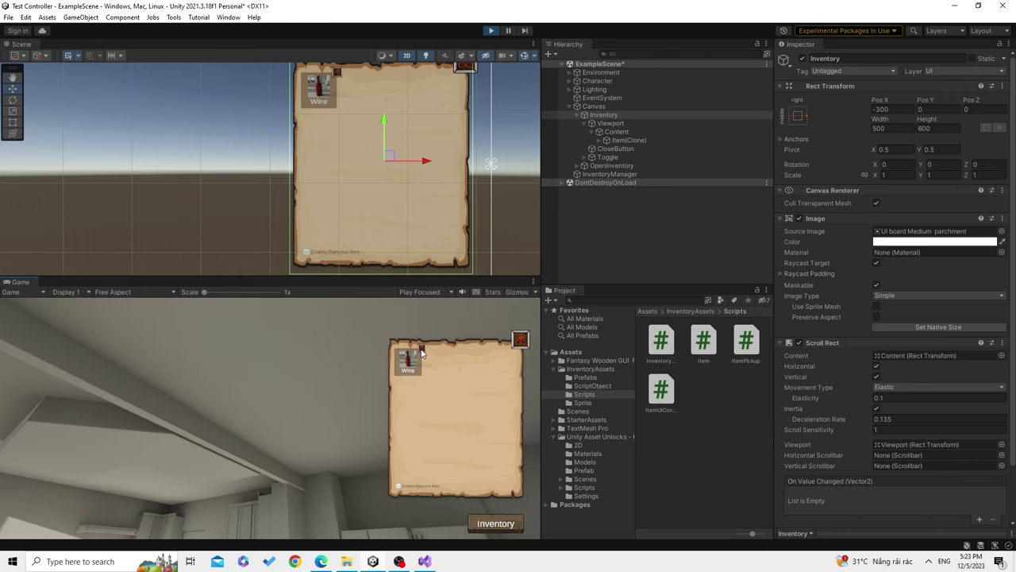
pyautogui.click(491, 31)
pyautogui.hotkey('alt', 'Tab')
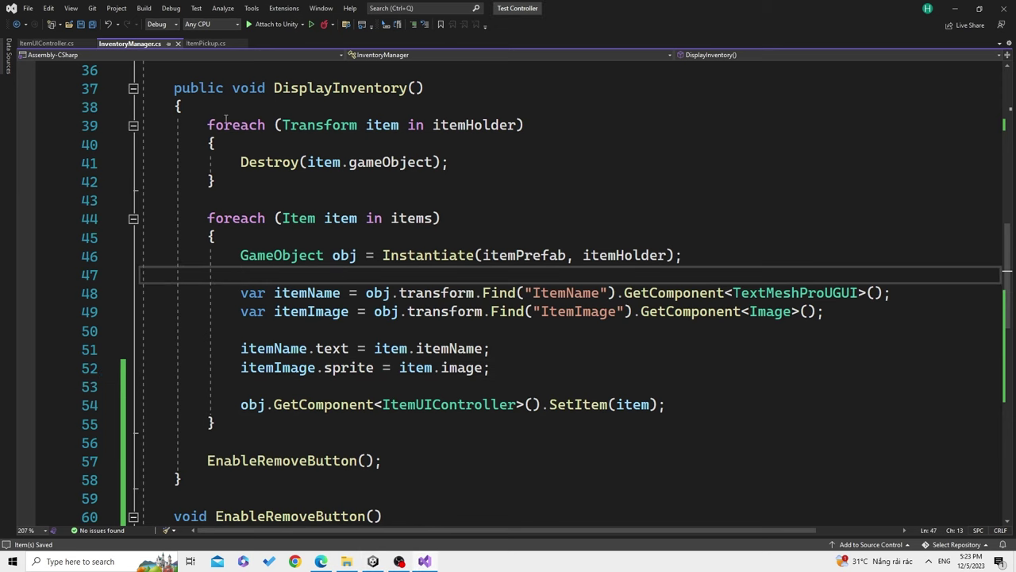
# Open ItemUIController.cs and look over the InventoryManager.Instance.Remove(item) call in Remove()
pyautogui.click(205, 43)
pyautogui.click(21, 44)
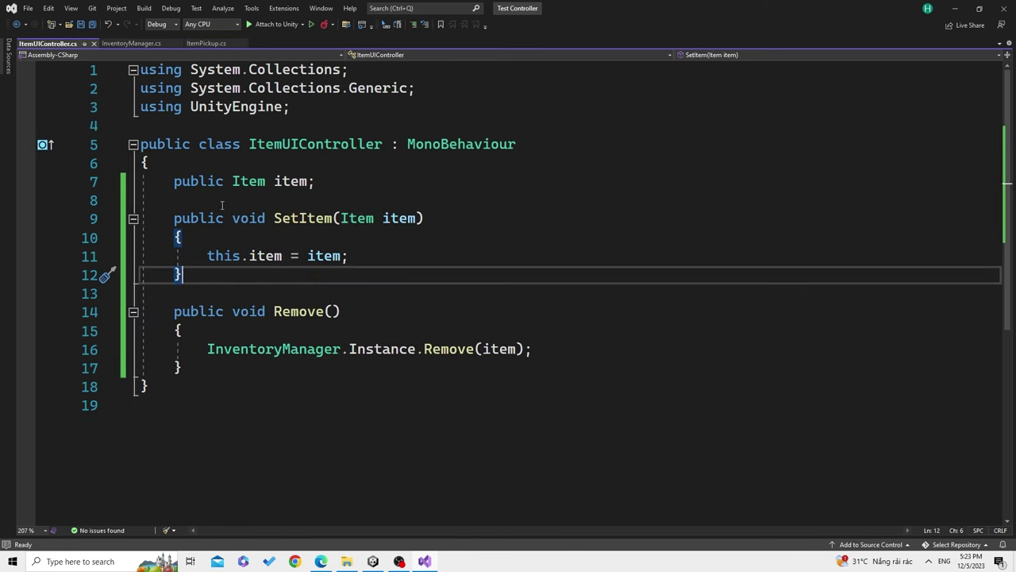
pyautogui.moveTo(249, 144); pyautogui.dragTo(376, 143)
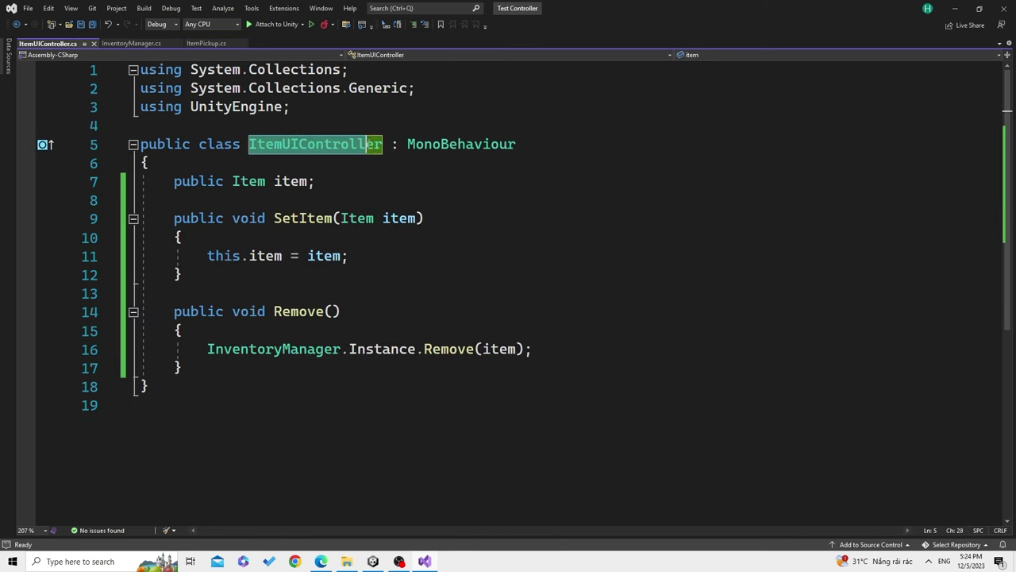
pyautogui.click(405, 285)
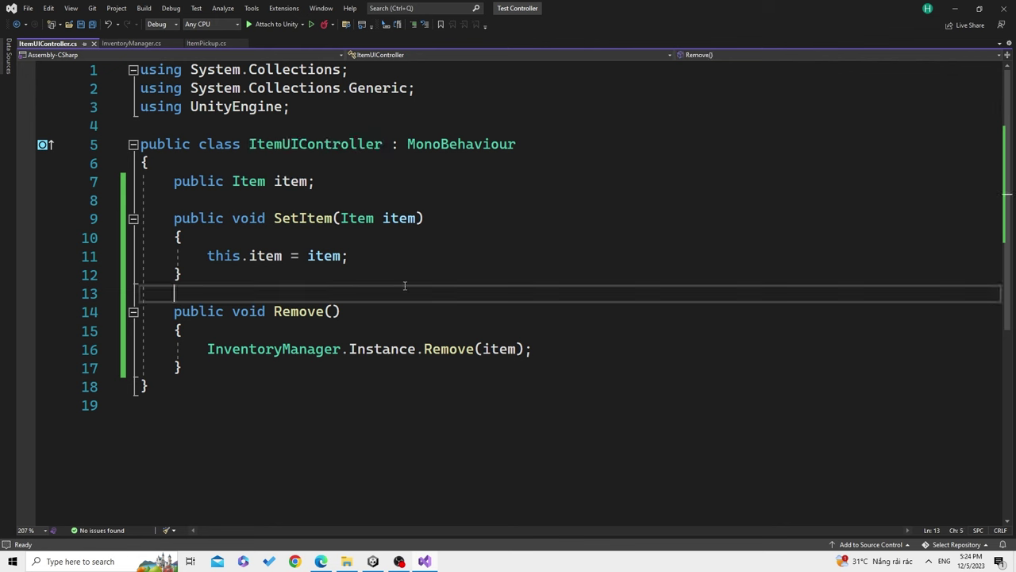
pyautogui.click(537, 334)
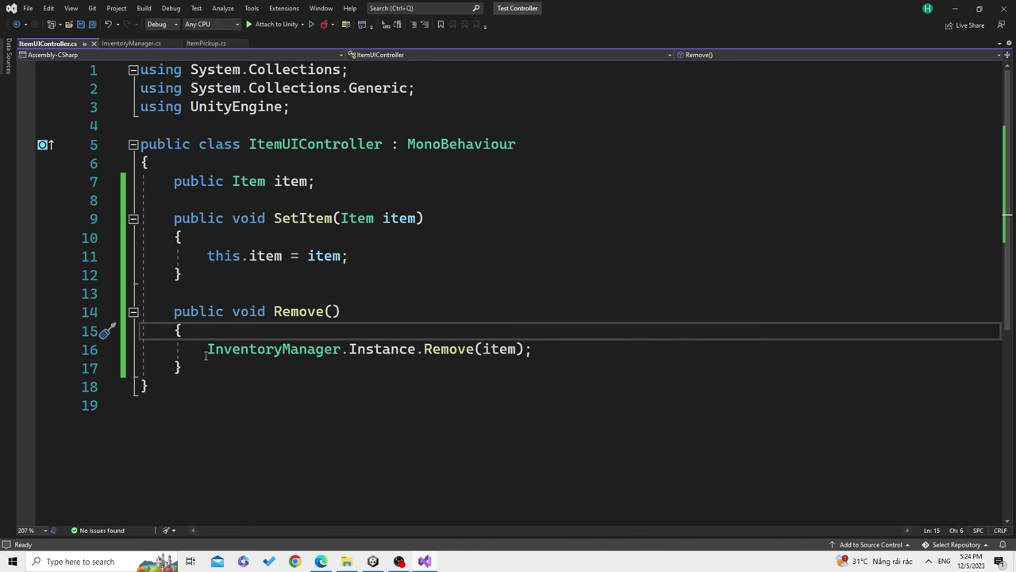
pyautogui.moveTo(207, 350); pyautogui.dragTo(343, 353)
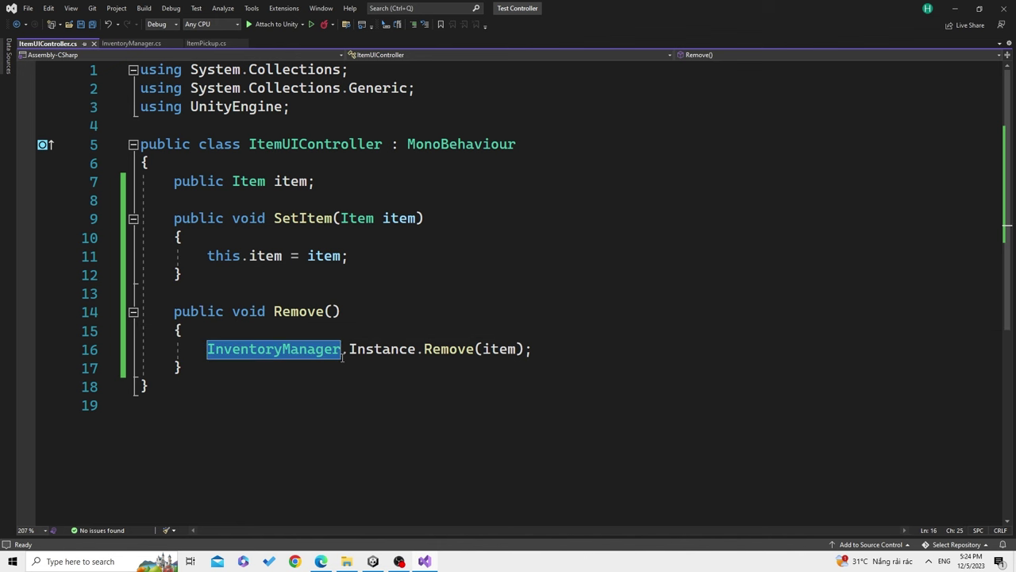
pyautogui.moveTo(424, 350); pyautogui.dragTo(534, 351)
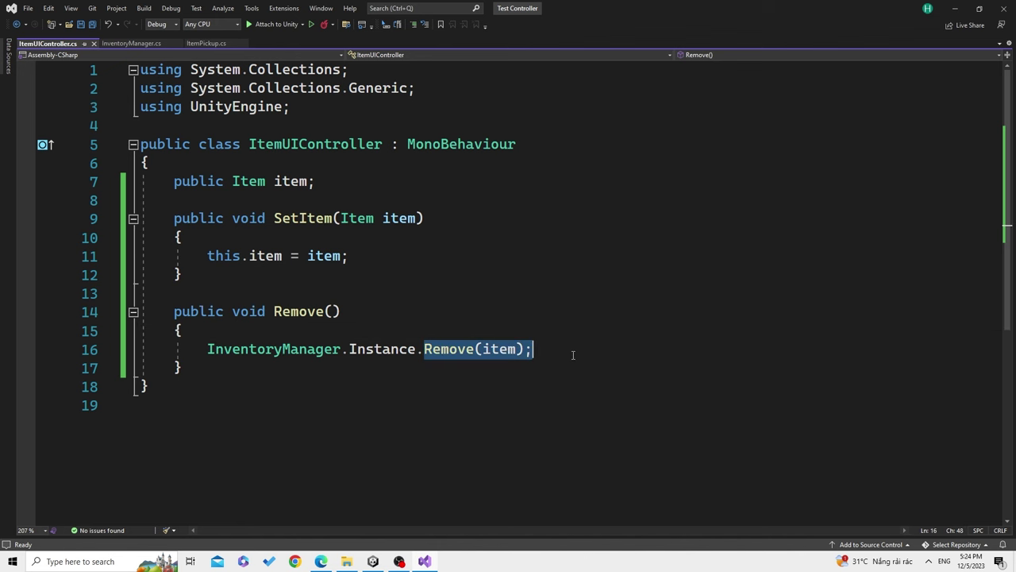
# Add Destroy(this.gameObject); after the Remove(item) line and save the script
pyautogui.click(473, 330)
pyautogui.press('Return')
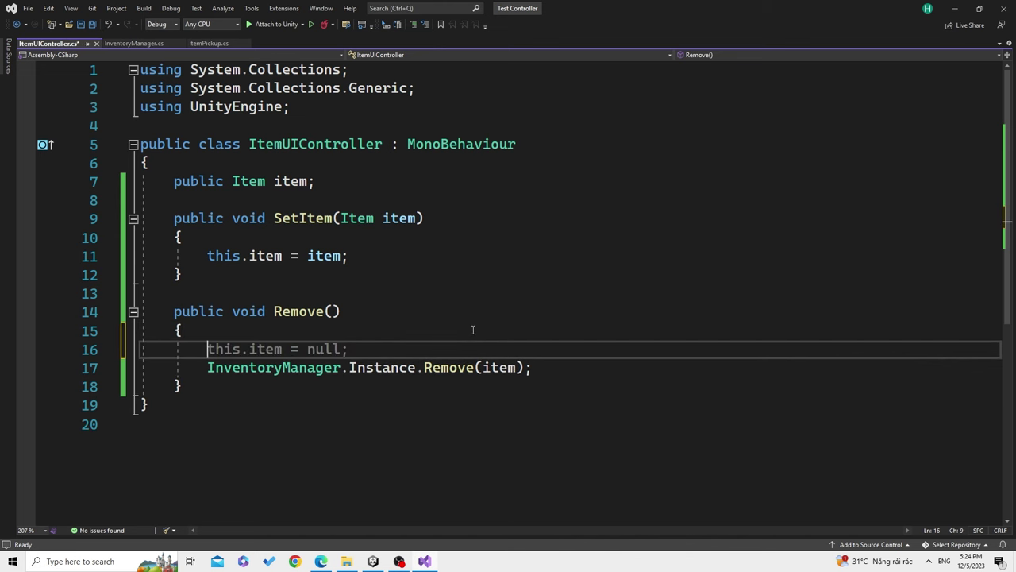
pyautogui.write('De')
pyautogui.press('BackSpace')
pyautogui.press('BackSpace')
pyautogui.press('BackSpace')
pyautogui.press('BackSpace')
pyautogui.press('BackSpace')
pyautogui.press('BackSpace')
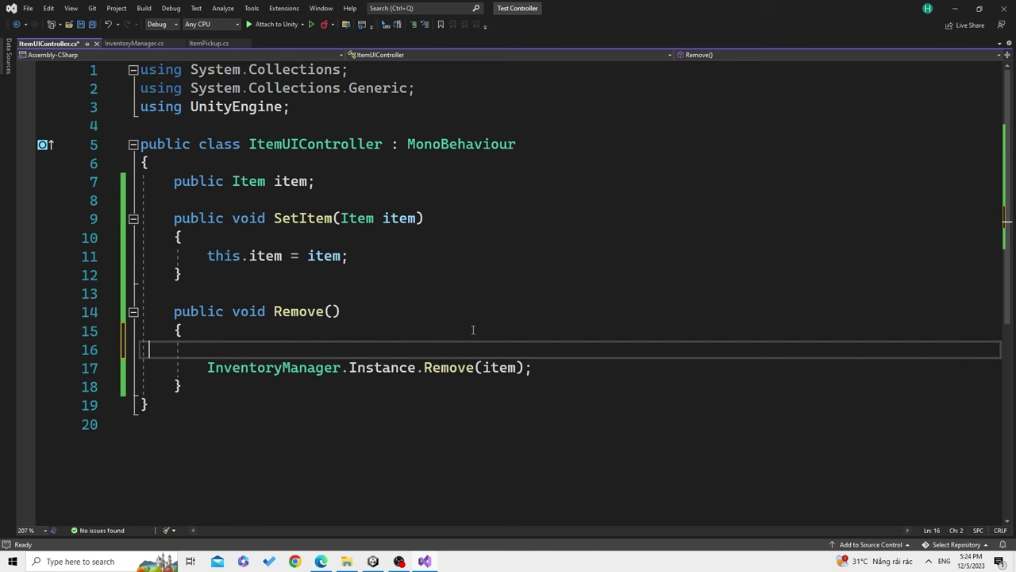
pyautogui.press('BackSpace')
pyautogui.press('Delete')
pyautogui.click(566, 352)
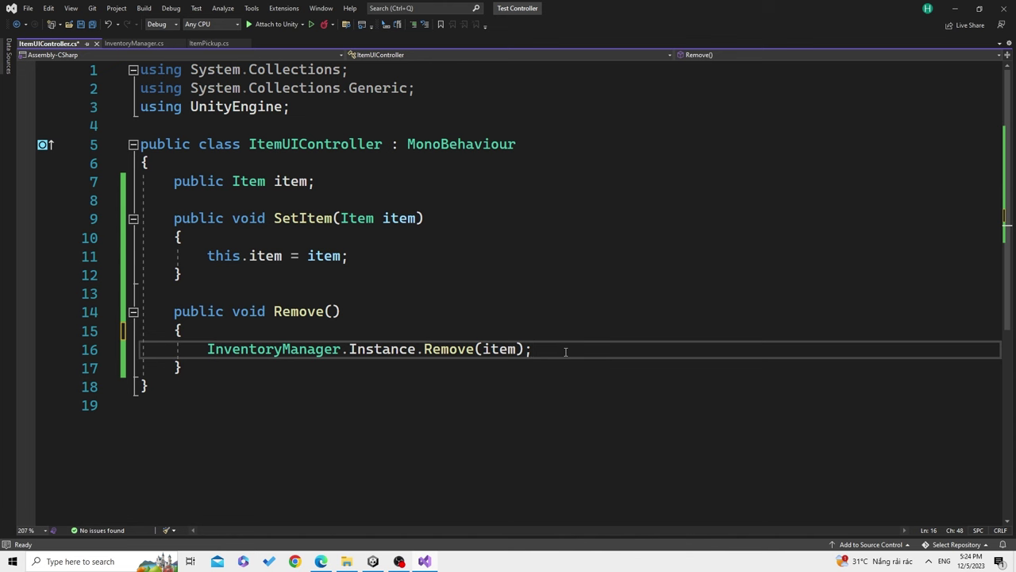
pyautogui.press('Return')
pyautogui.write('Destroy')
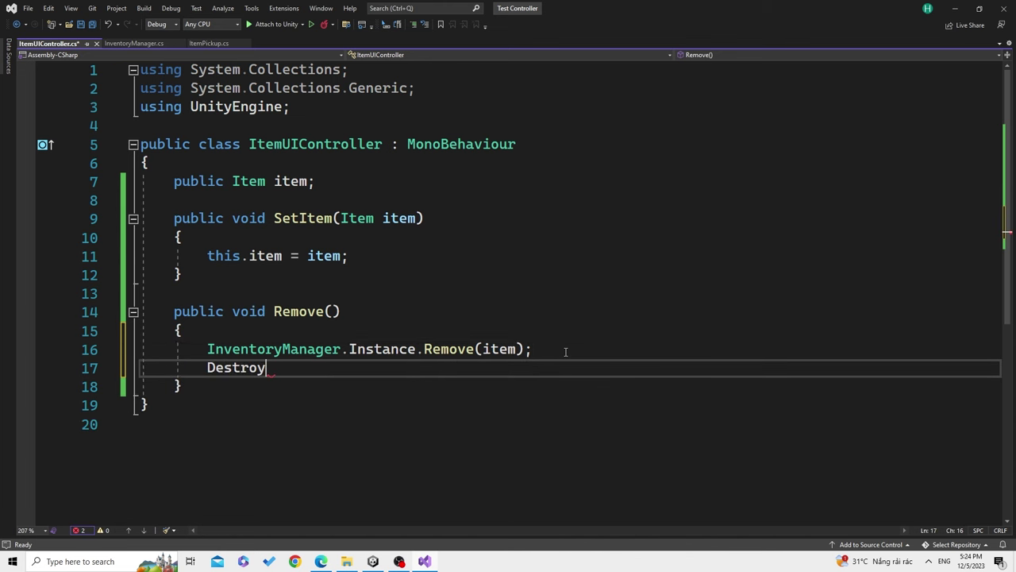
pyautogui.write('(')
pyautogui.write('this')
pyautogui.press('Escape')
pyautogui.write('.gameObject);')
pyautogui.hotkey('ctrl', 's')
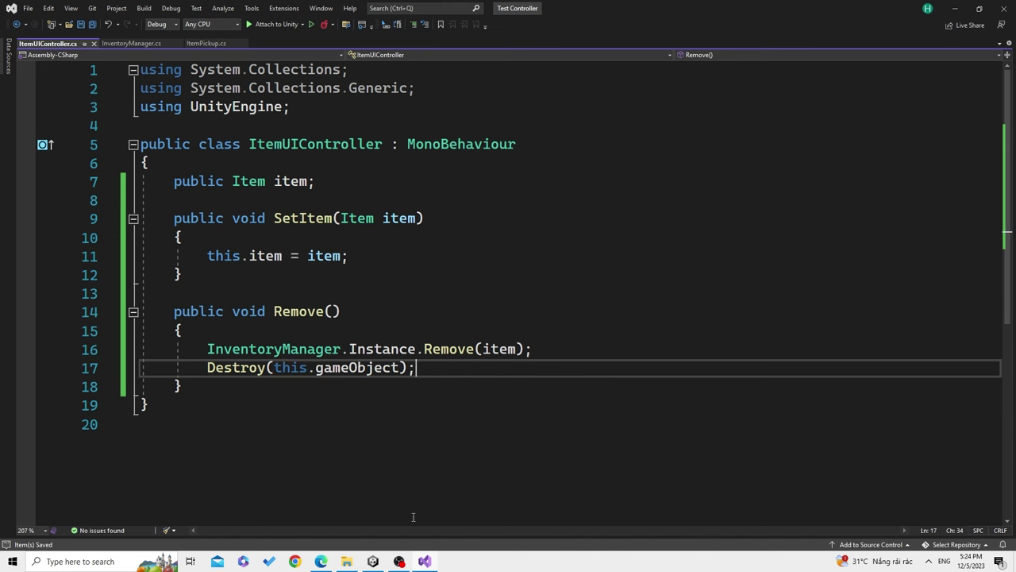
pyautogui.click(400, 561)
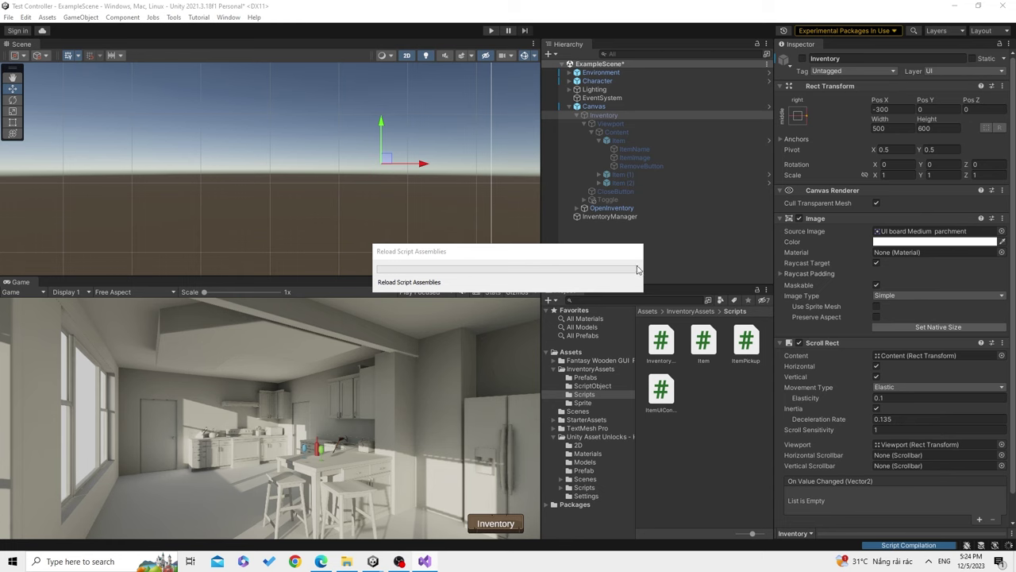
# Back in Unity, check RemoveButton's Button component and select the Item object
pyautogui.click(425, 562)
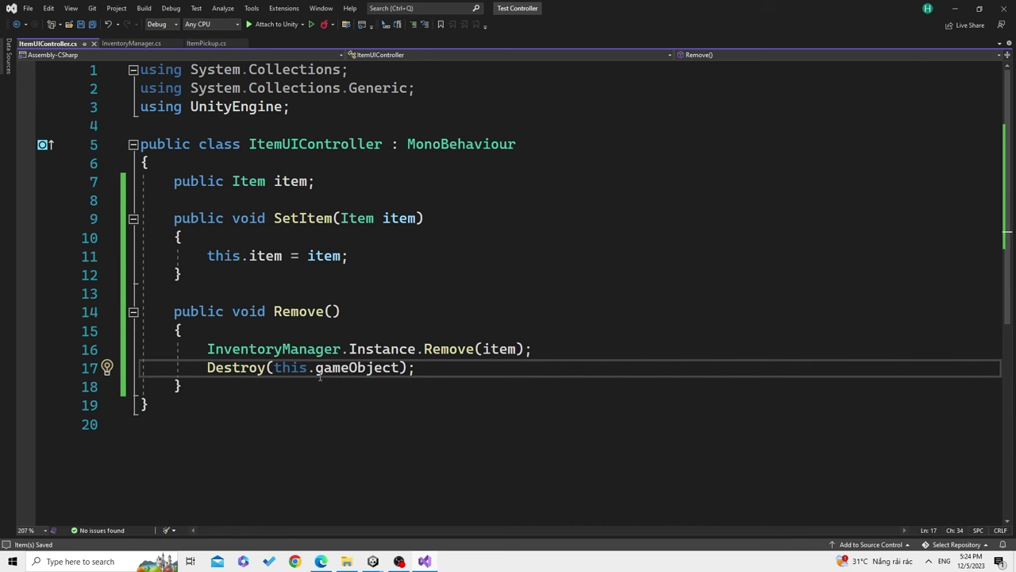
pyautogui.moveTo(367, 560)
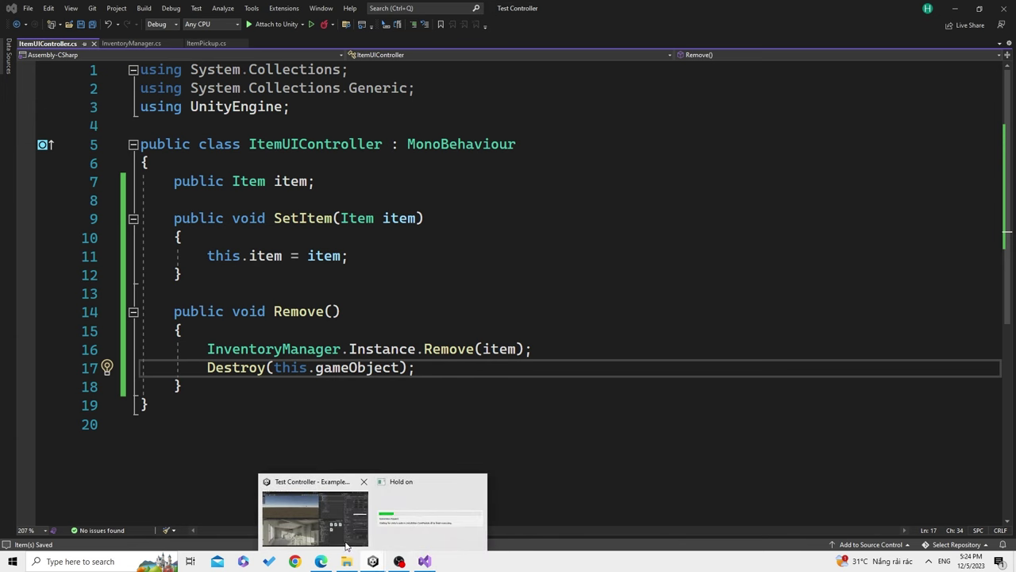
pyautogui.click(317, 512)
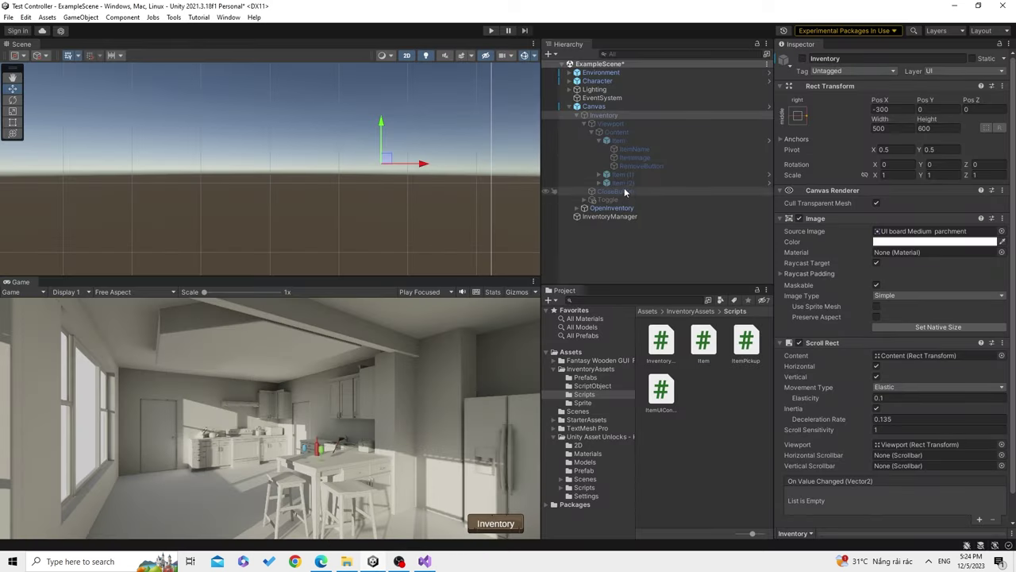
pyautogui.click(639, 167)
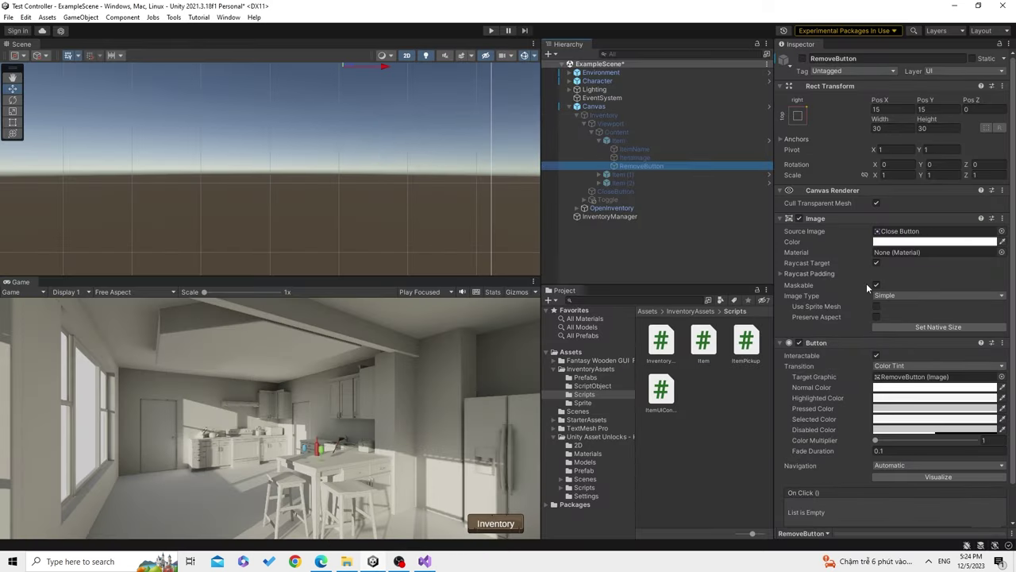
pyautogui.scroll(-1, 890, 485)
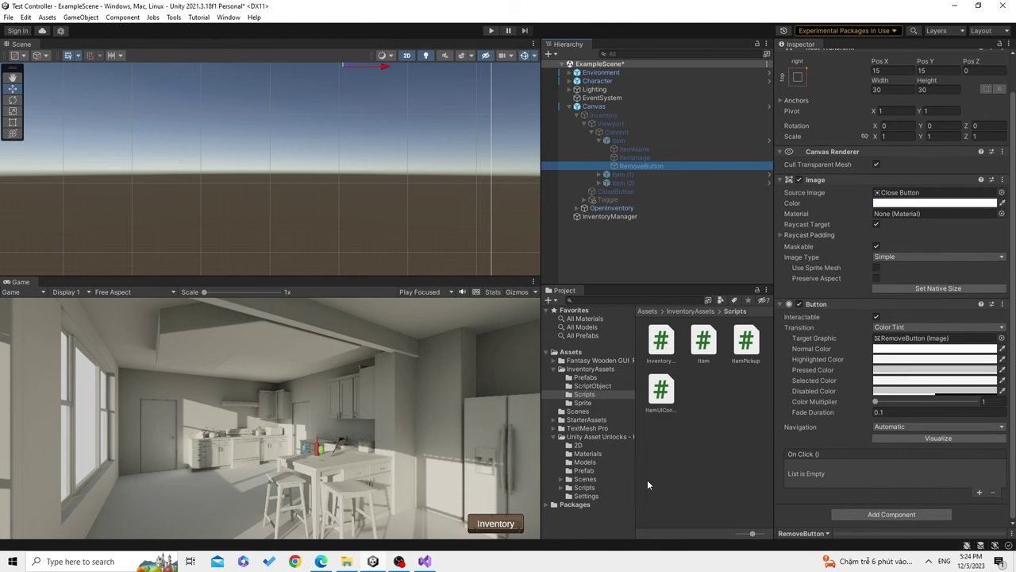
pyautogui.click(637, 140)
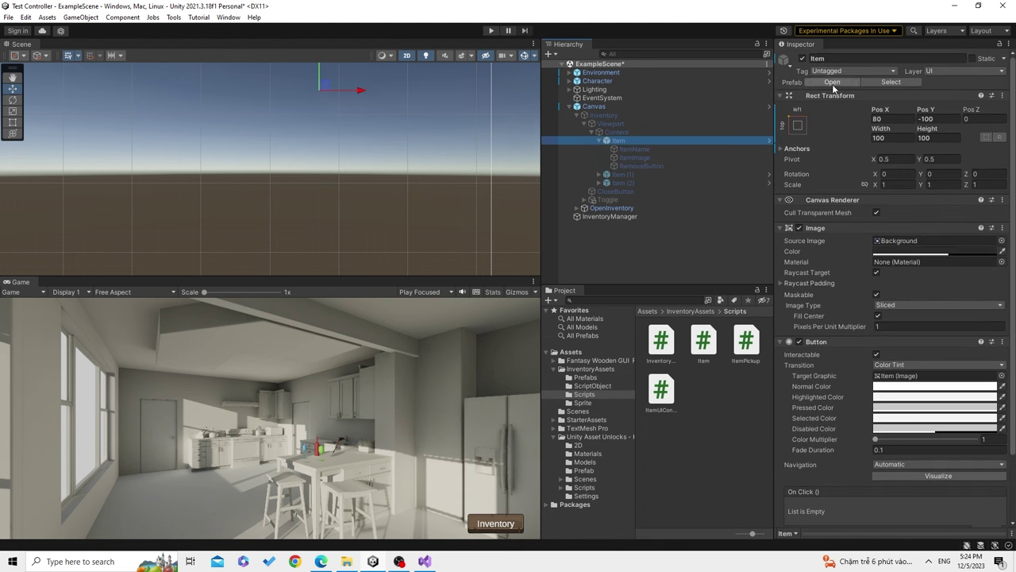
# In the Item prefab, add a RemoveButton On Click entry calling ItemUIController.Remove (), then exit prefab mode
pyautogui.click(832, 83)
pyautogui.click(640, 111)
pyautogui.scroll(-1, 908, 443)
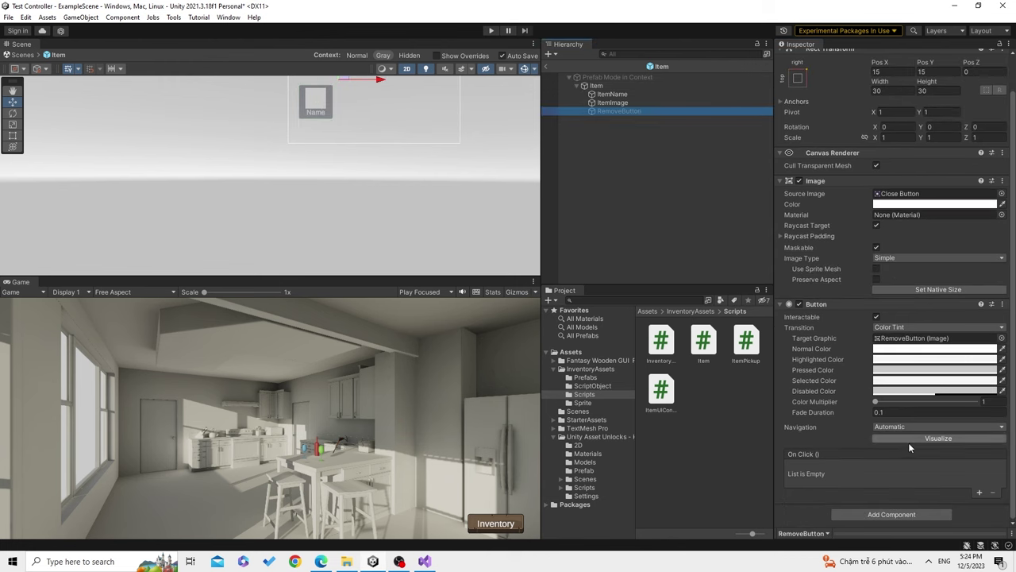
pyautogui.click(979, 493)
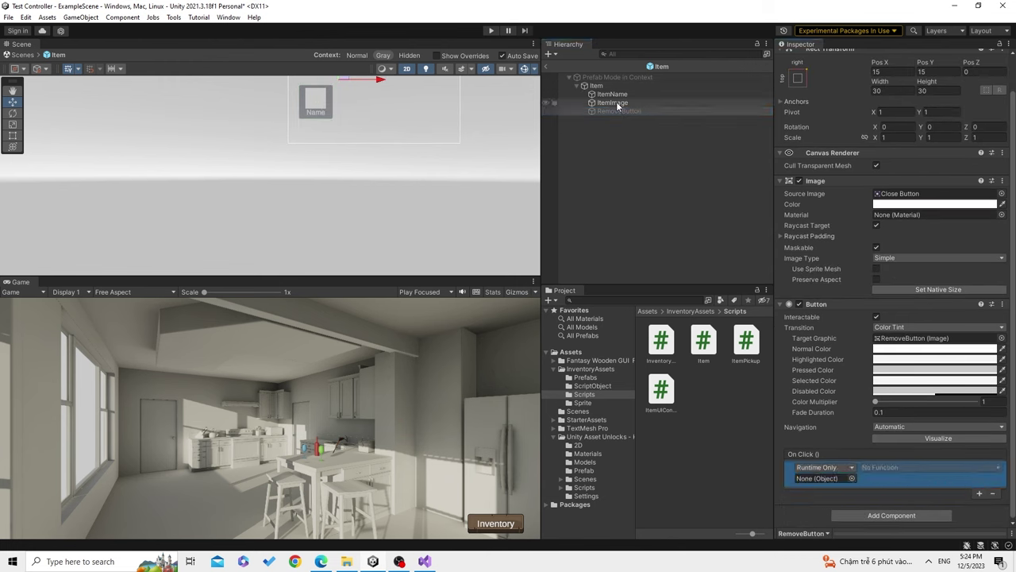
pyautogui.moveTo(610, 85); pyautogui.dragTo(822, 478)
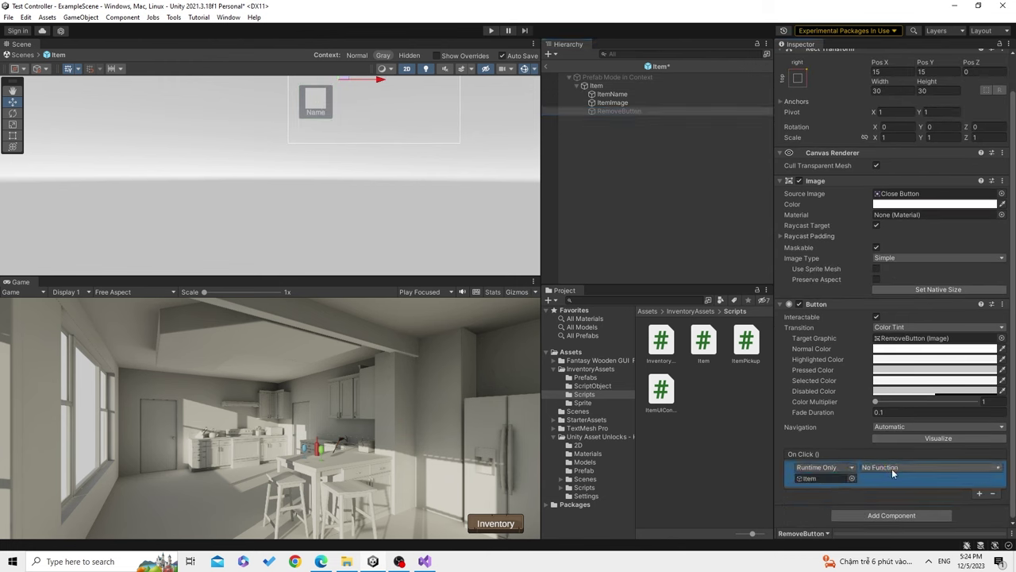
pyautogui.click(891, 469)
pyautogui.moveTo(892, 470)
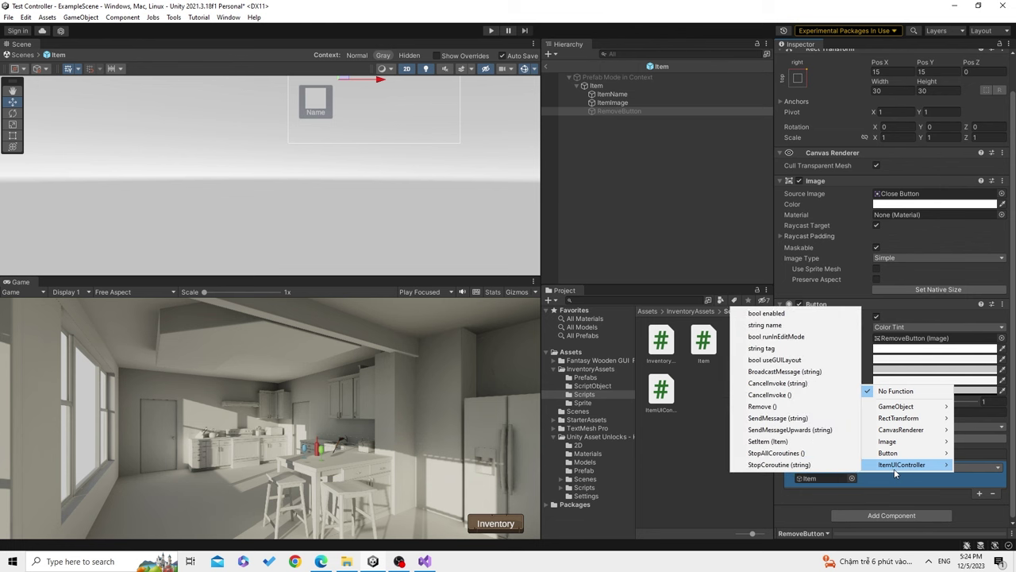
pyautogui.click(769, 407)
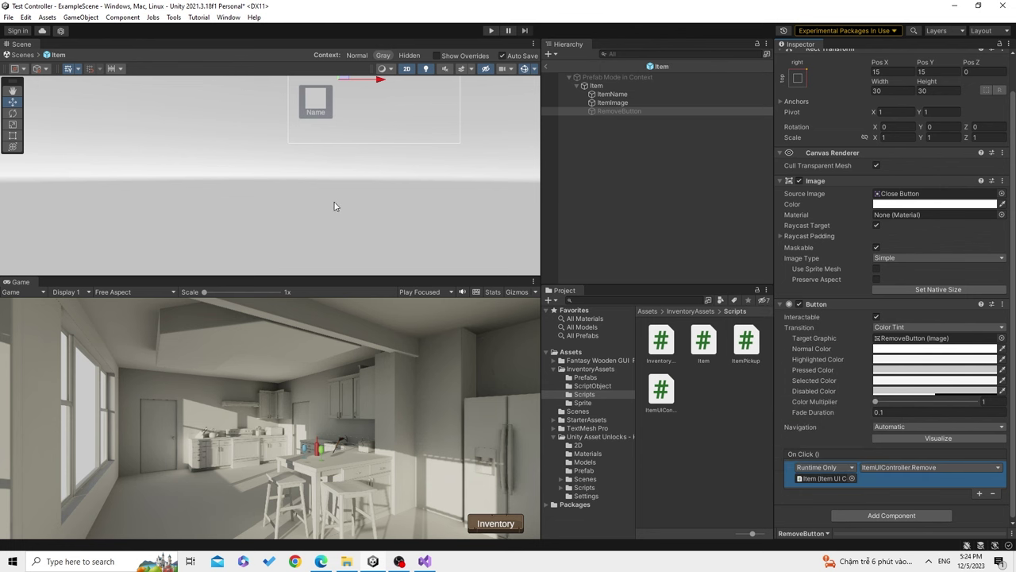
pyautogui.click(17, 66)
# In play mode, pick up items, enable Remove Item, remove Spoon and Wine, then stop
pyautogui.click(491, 30)
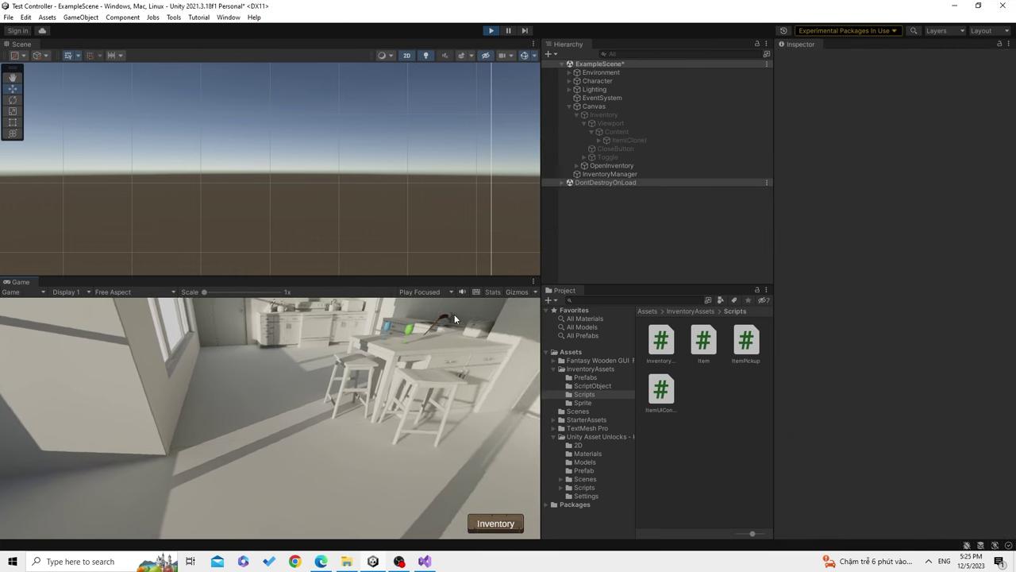
pyautogui.click(451, 314)
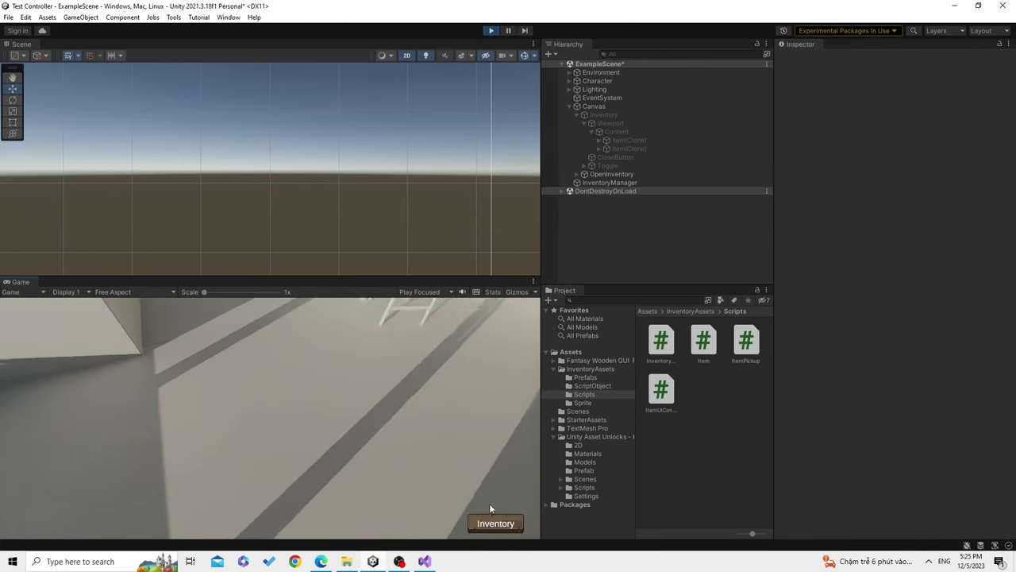
pyautogui.click(496, 524)
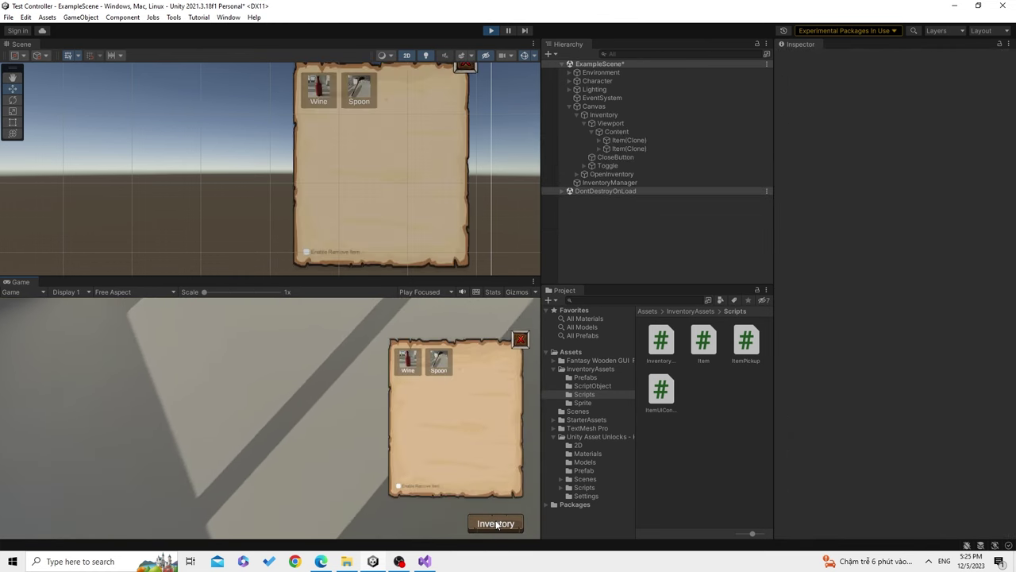
pyautogui.click(399, 489)
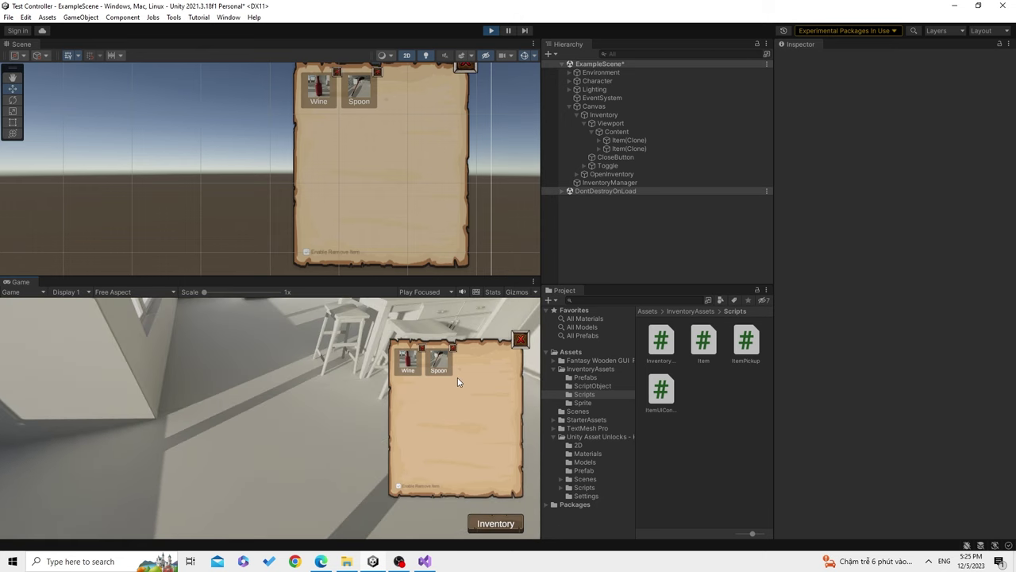
pyautogui.click(453, 349)
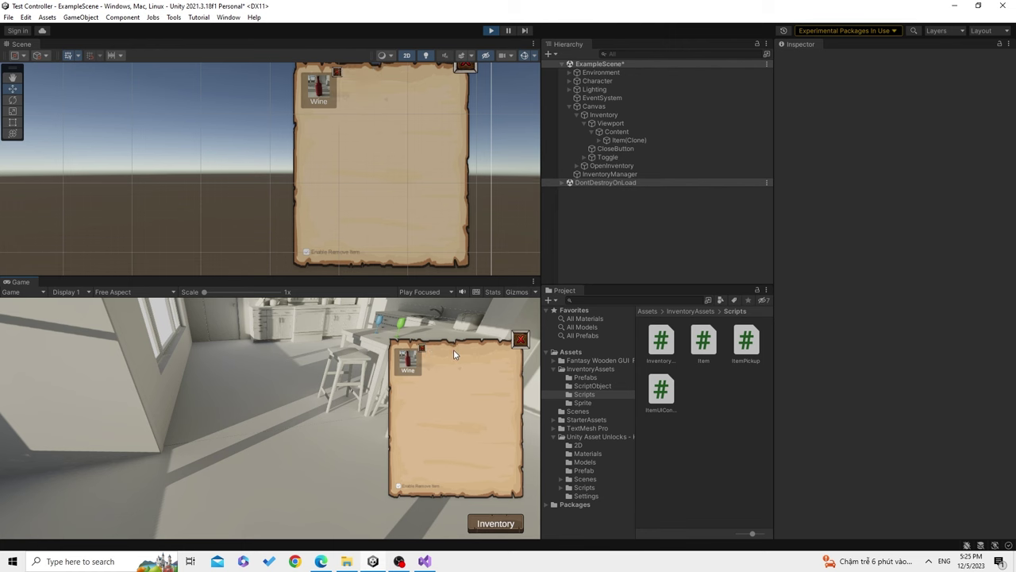
pyautogui.click(609, 174)
pyautogui.click(899, 253)
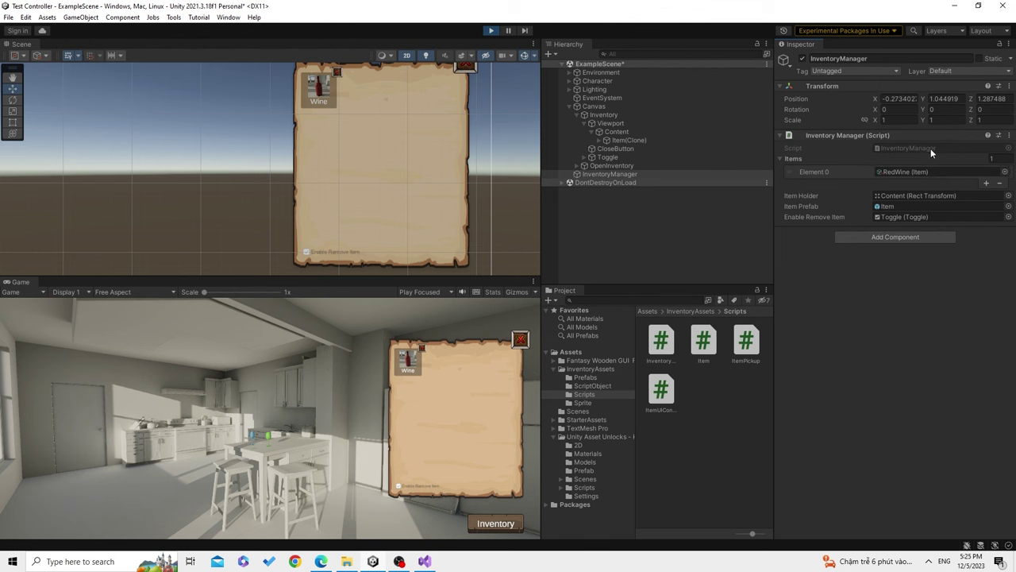
pyautogui.click(421, 351)
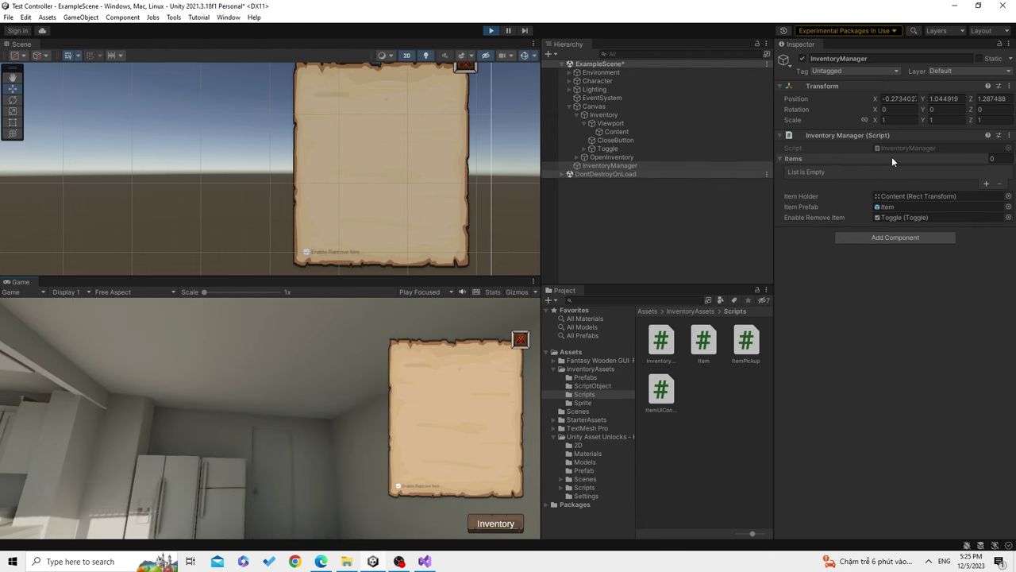
pyautogui.click(491, 32)
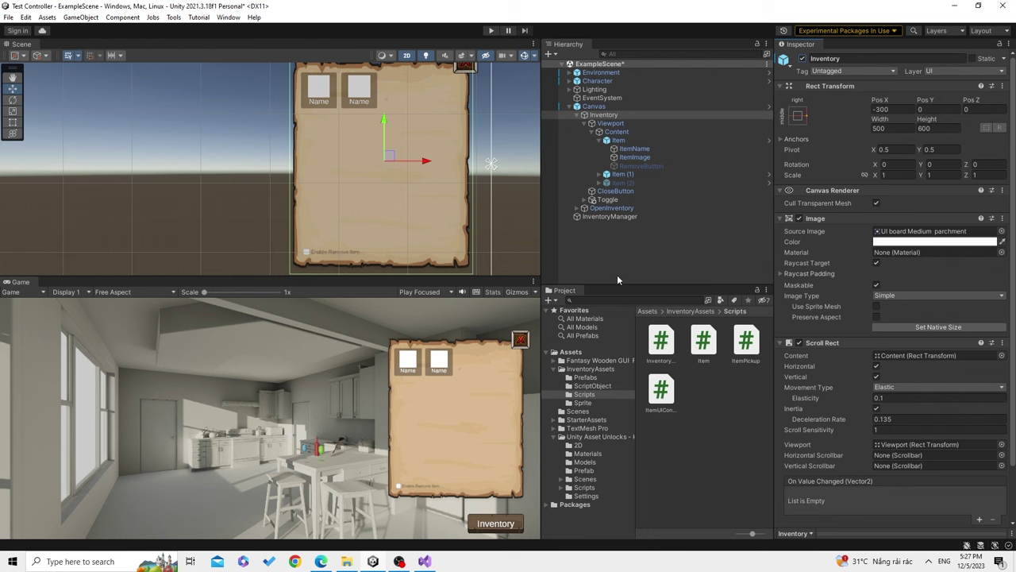
# Add a UI Button - TextMeshPro as a child of the Canvas
pyautogui.click(694, 240)
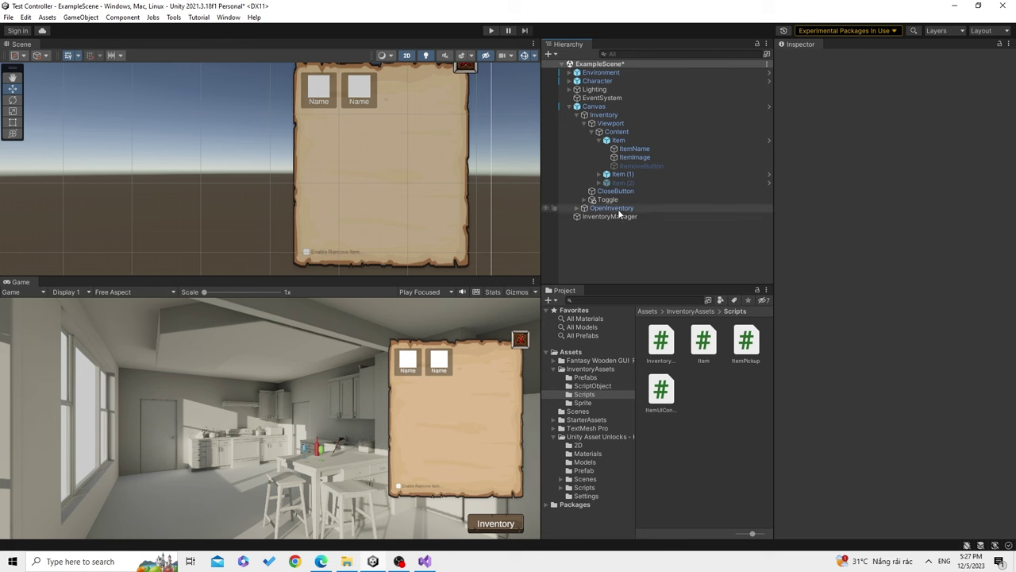
pyautogui.rightClick(605, 107)
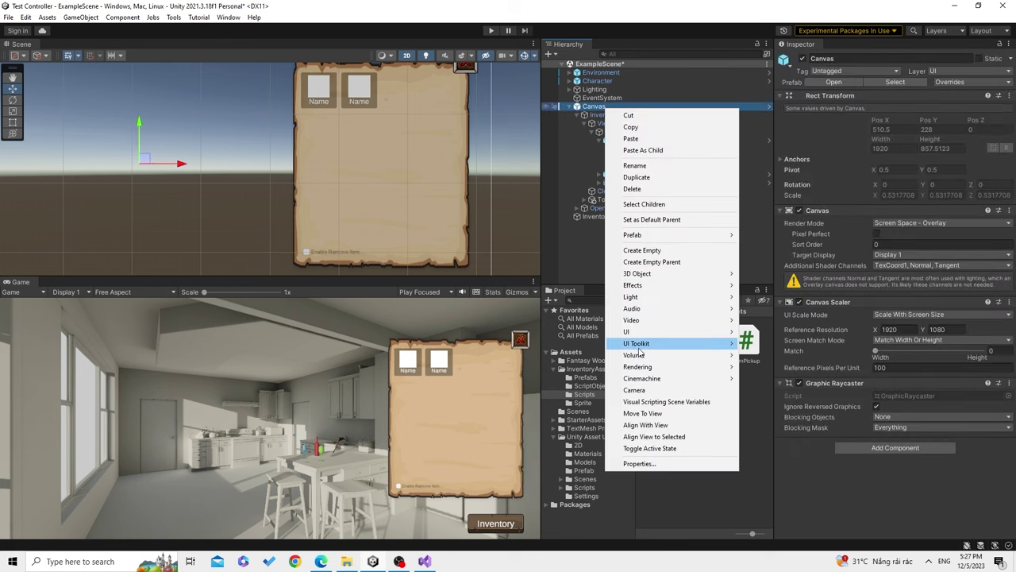
pyautogui.click(671, 480)
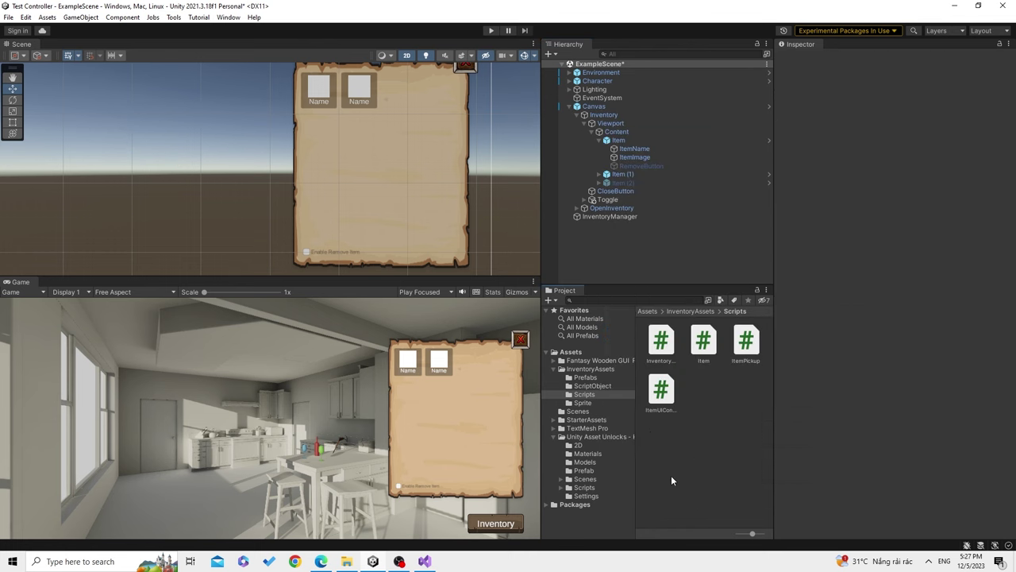
pyautogui.rightClick(593, 107)
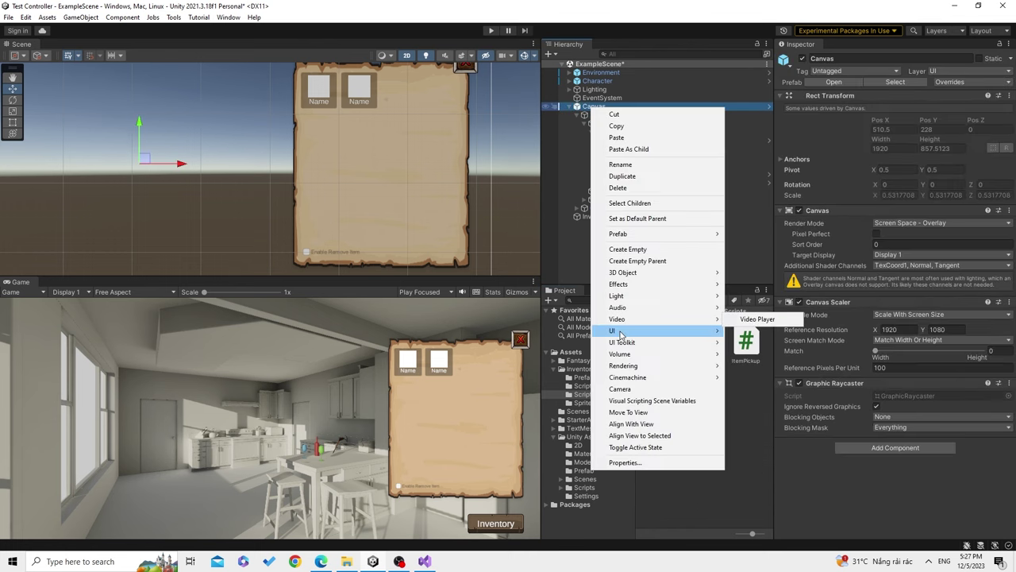
pyautogui.moveTo(632, 332)
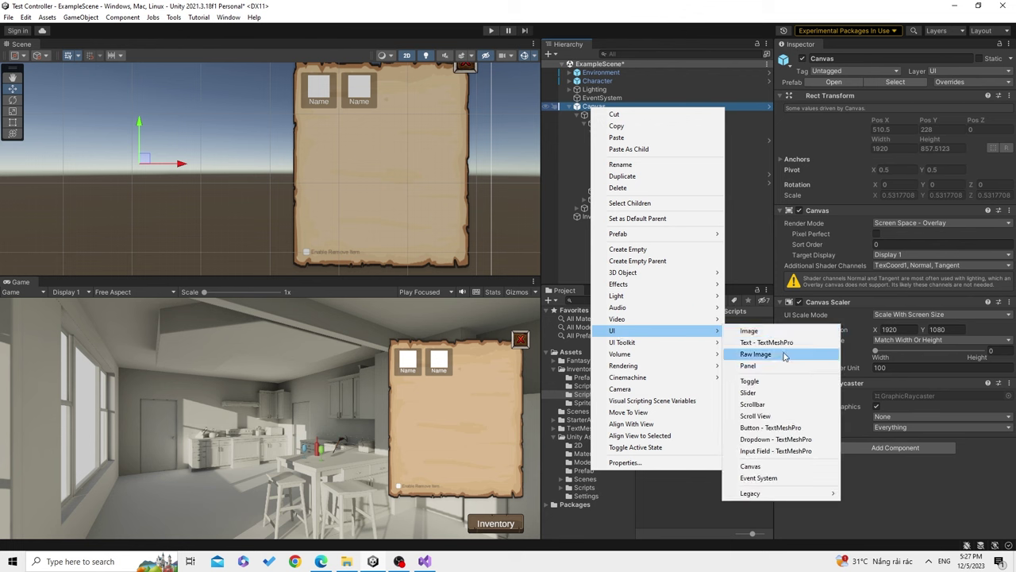
pyautogui.click(779, 427)
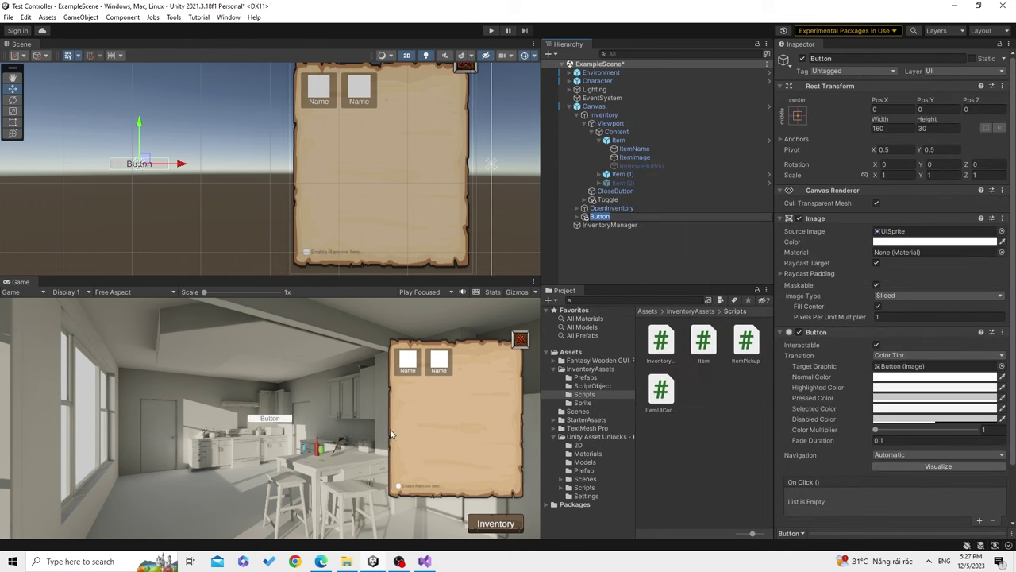
# Set the new button's Rect Transform to width 300 and height 60
pyautogui.click(886, 127)
pyautogui.write('300')
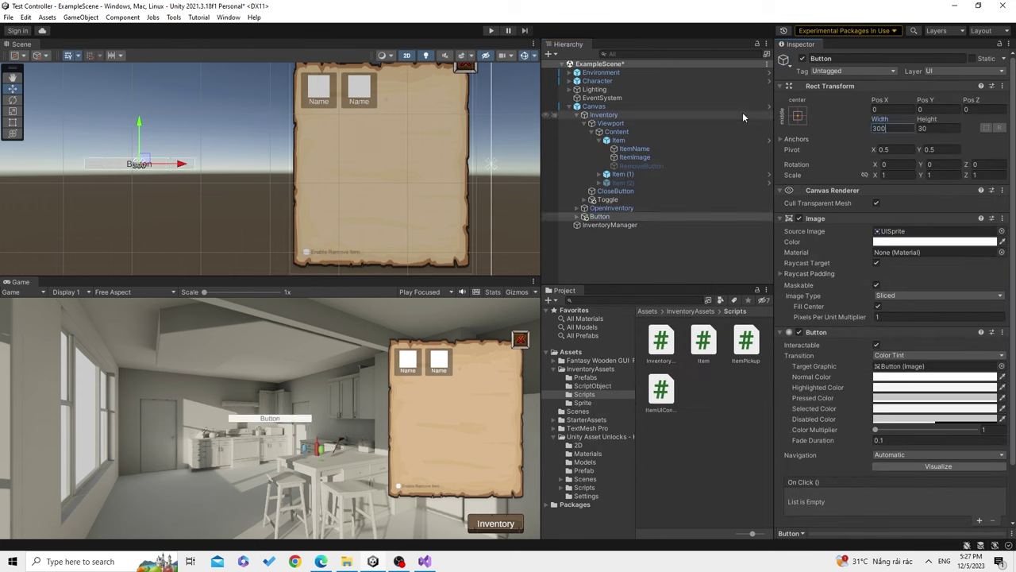
pyautogui.press('Tab')
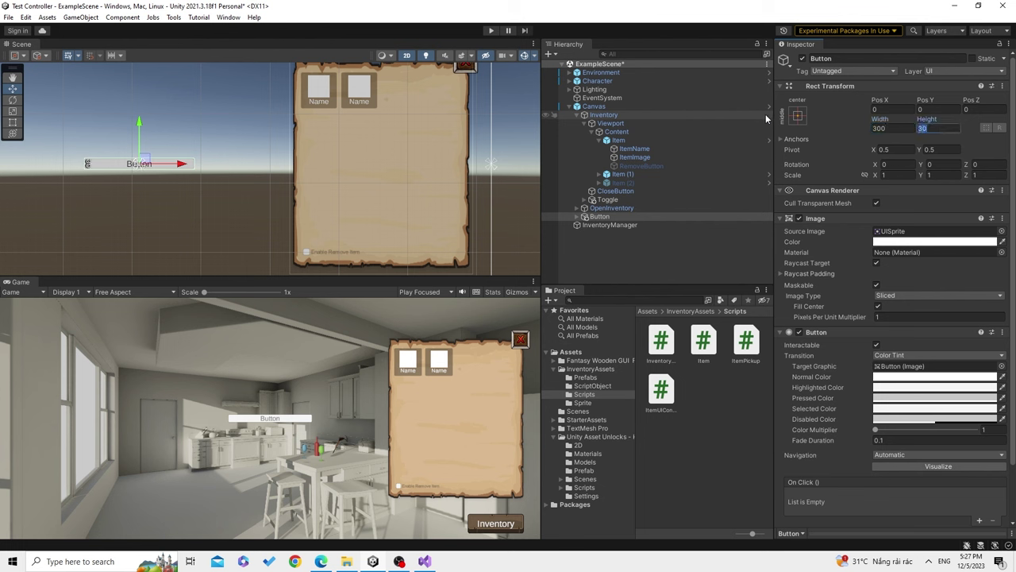
pyautogui.write('60')
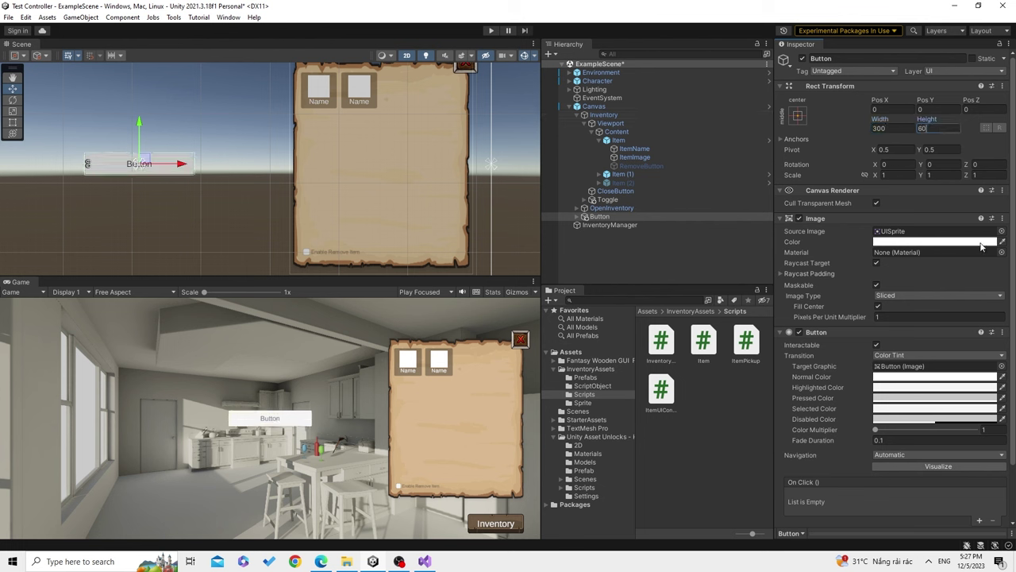
# Give the button the TextBTN_Big sprite from normal_ui_set A and select its Text (TMP) child
pyautogui.doubleClick(603, 362)
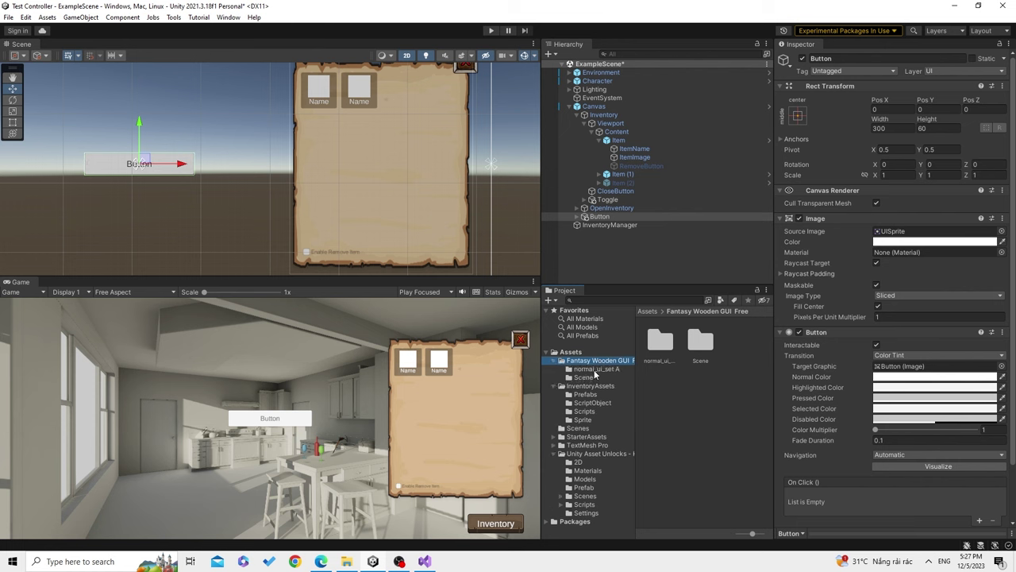
pyautogui.click(602, 370)
pyautogui.scroll(-2, 719, 414)
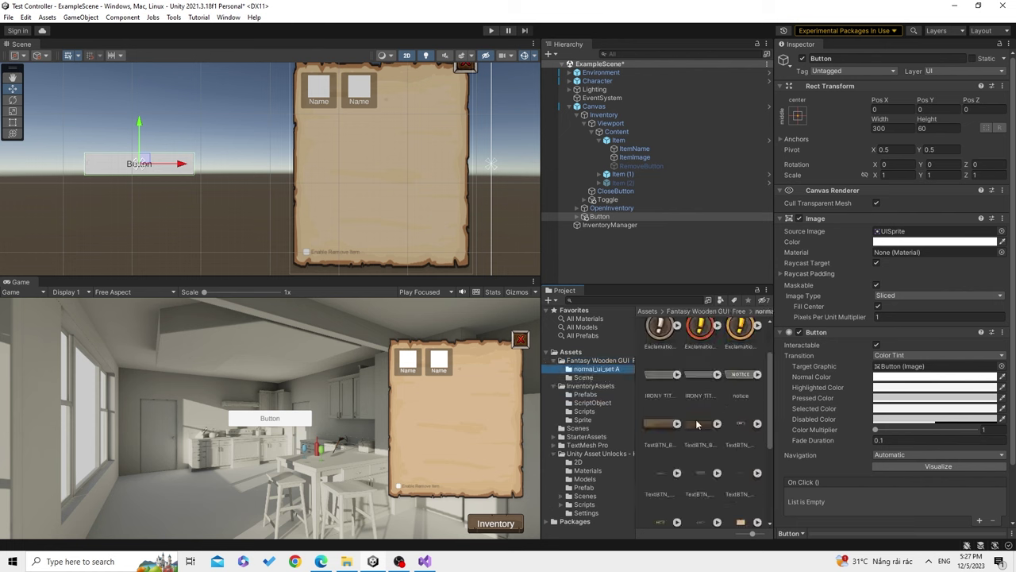
pyautogui.moveTo(664, 427); pyautogui.dragTo(937, 231)
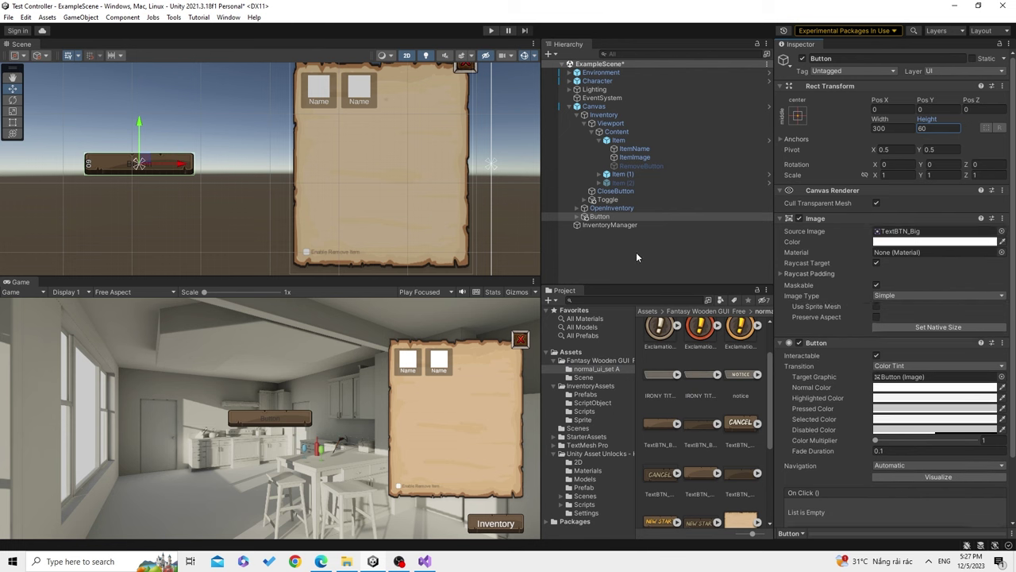
pyautogui.click(577, 216)
pyautogui.click(614, 224)
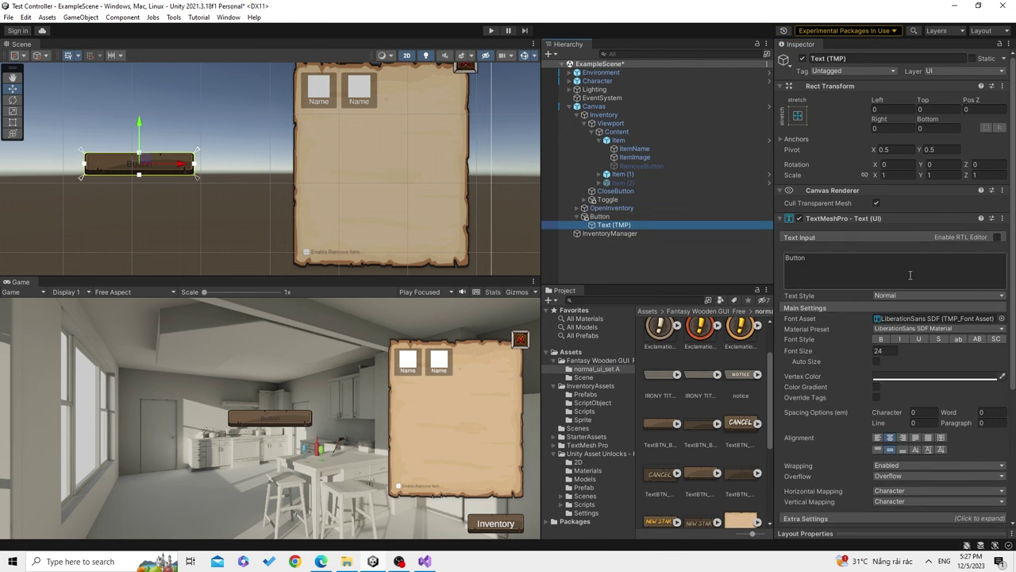
# Change the Text (TMP) label from 'Button' to 'Exp:' and reselect the Button object
pyautogui.click(910, 275)
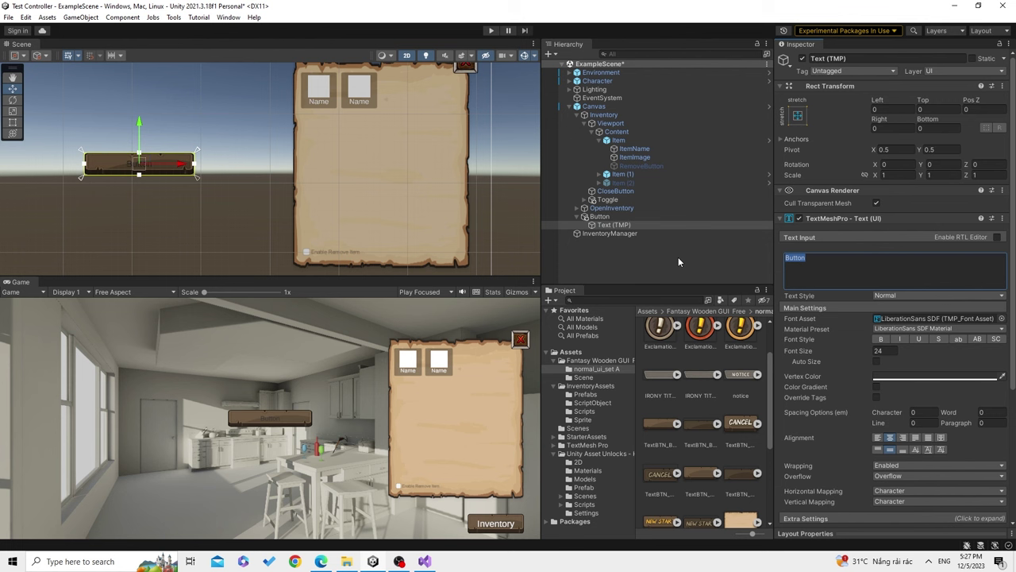
pyautogui.write('HP:')
pyautogui.press('BackSpace')
pyautogui.press('BackSpace')
pyautogui.press('BackSpace')
pyautogui.write('T')
pyautogui.write('ex')
pyautogui.press('BackSpace')
pyautogui.press('BackSpace')
pyautogui.press('BackSpace')
pyautogui.write('Exp')
pyautogui.write(':')
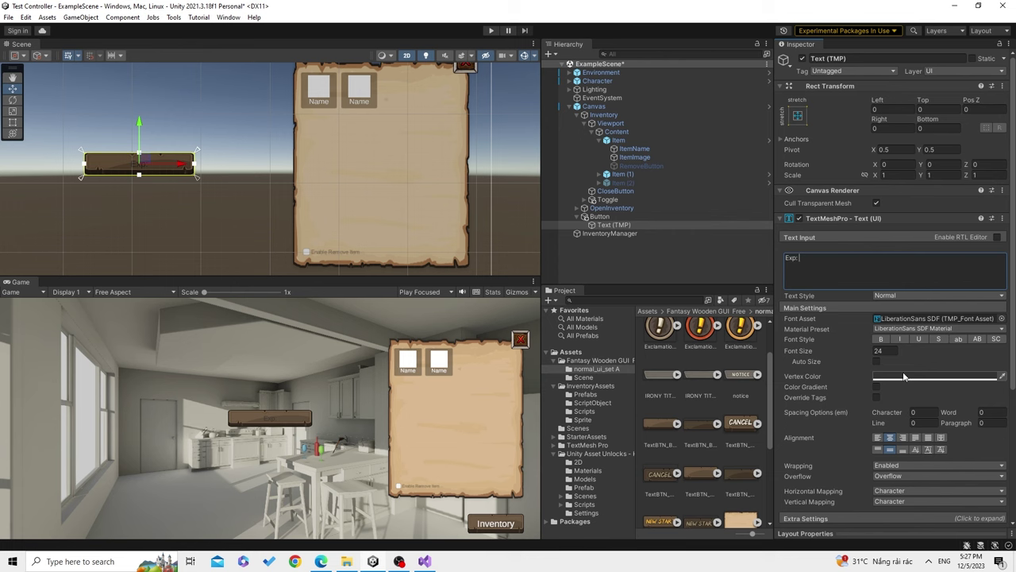
pyautogui.click(904, 376)
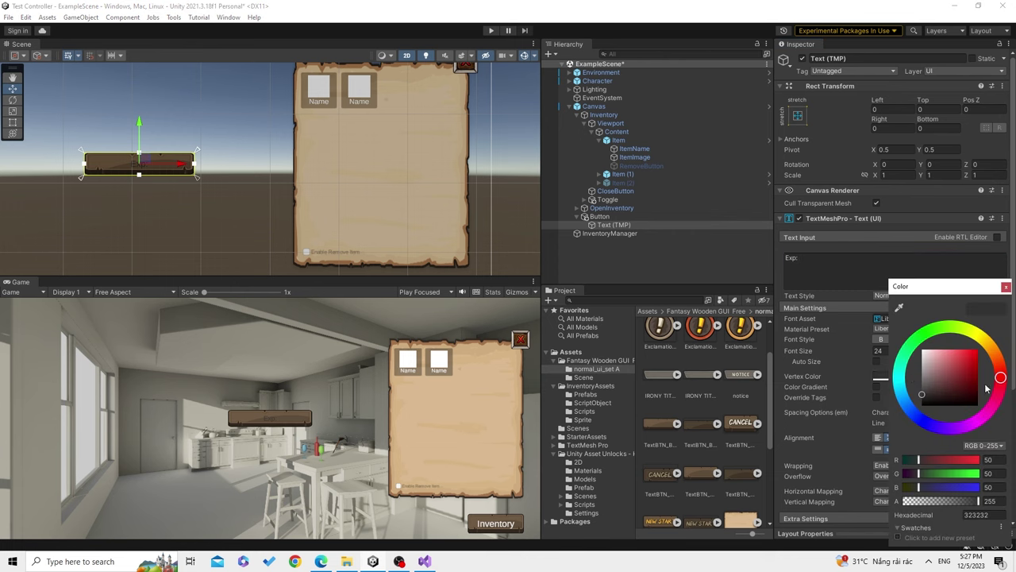
pyautogui.click(1006, 289)
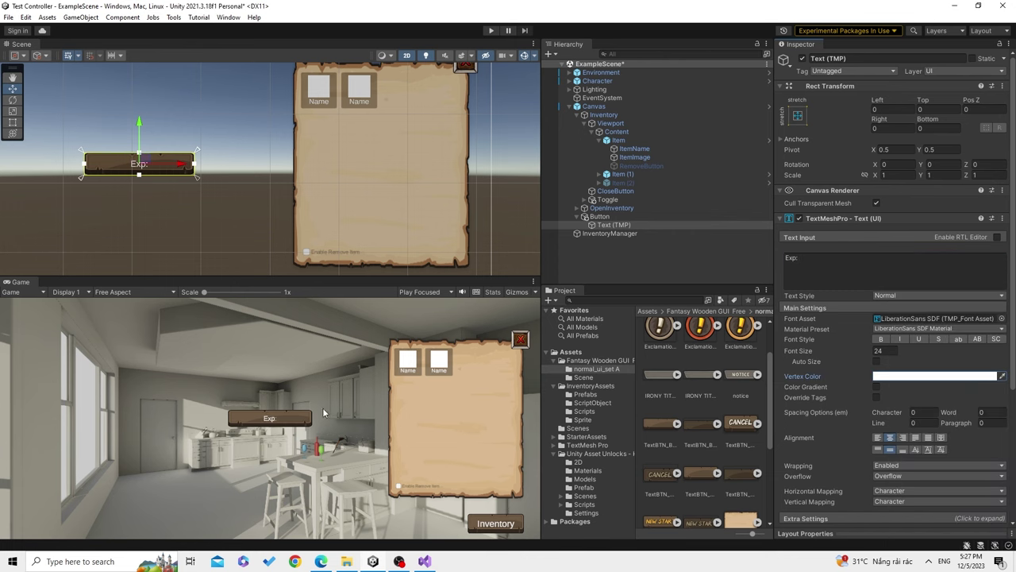
pyautogui.click(599, 217)
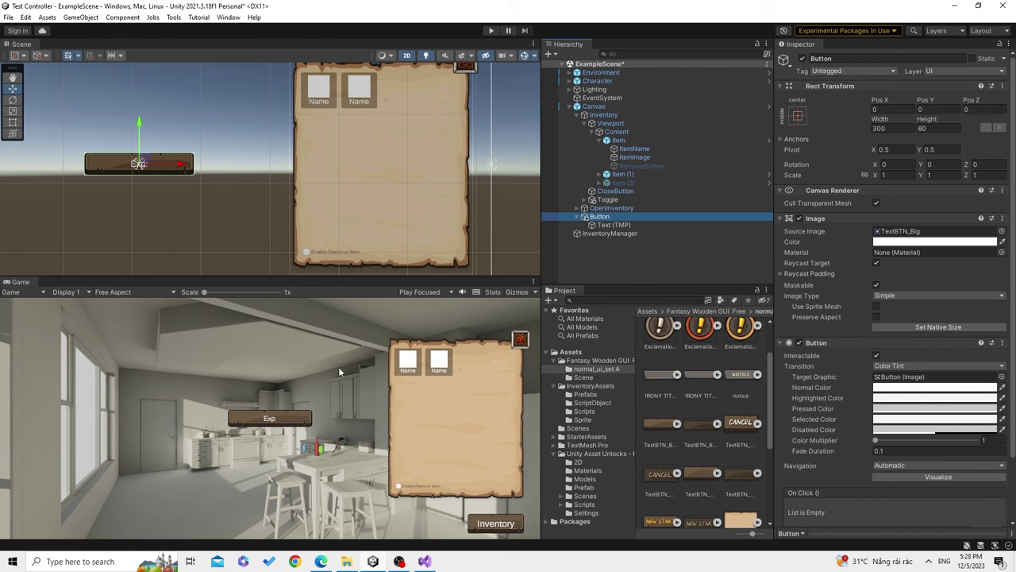
pyautogui.scroll(-5, 257, 216)
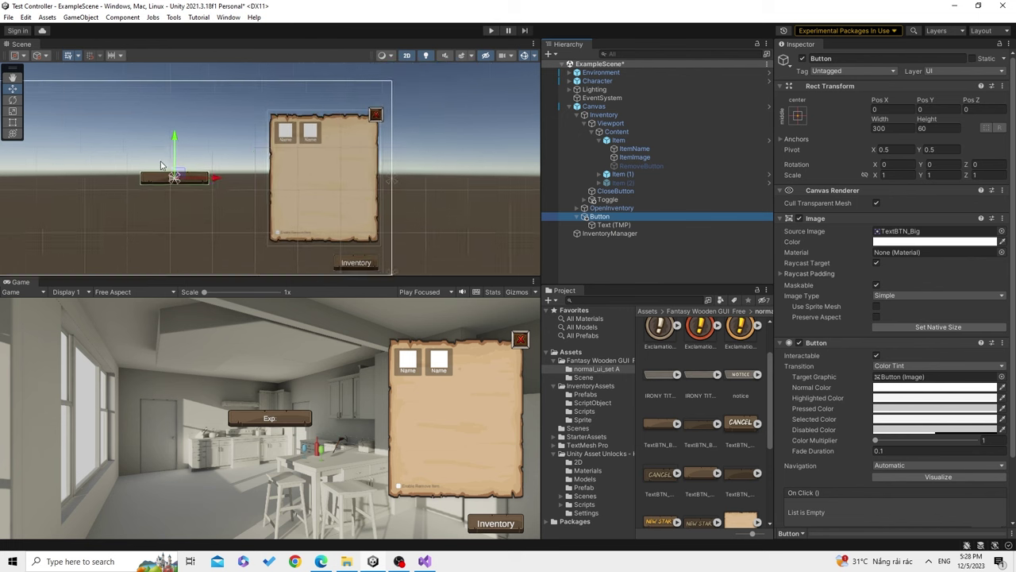
# Move the button to the canvas's top-left corner, undoing an accidental label shift
pyautogui.moveTo(263, 189); pyautogui.dragTo(94, 116)
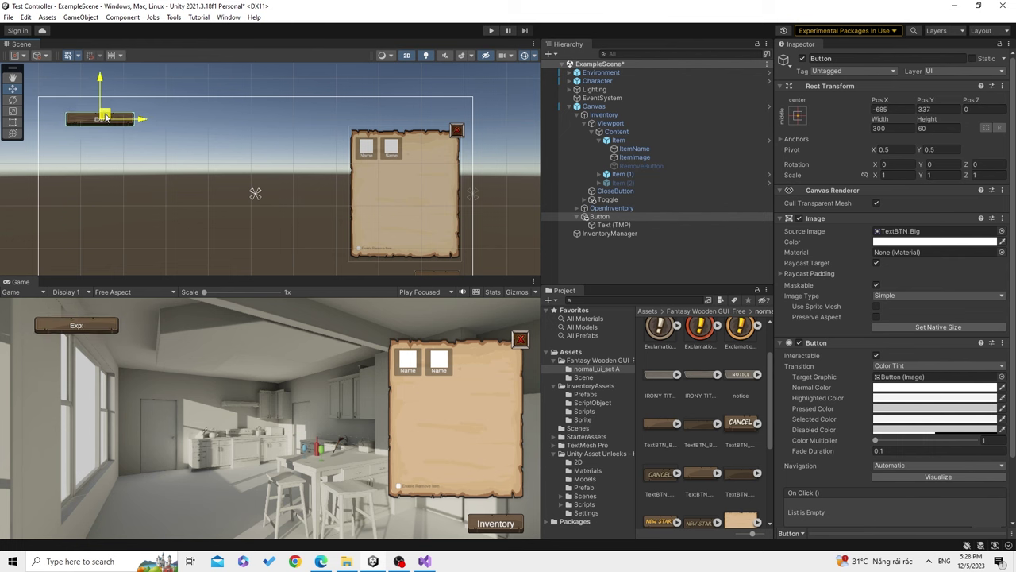
pyautogui.click(612, 226)
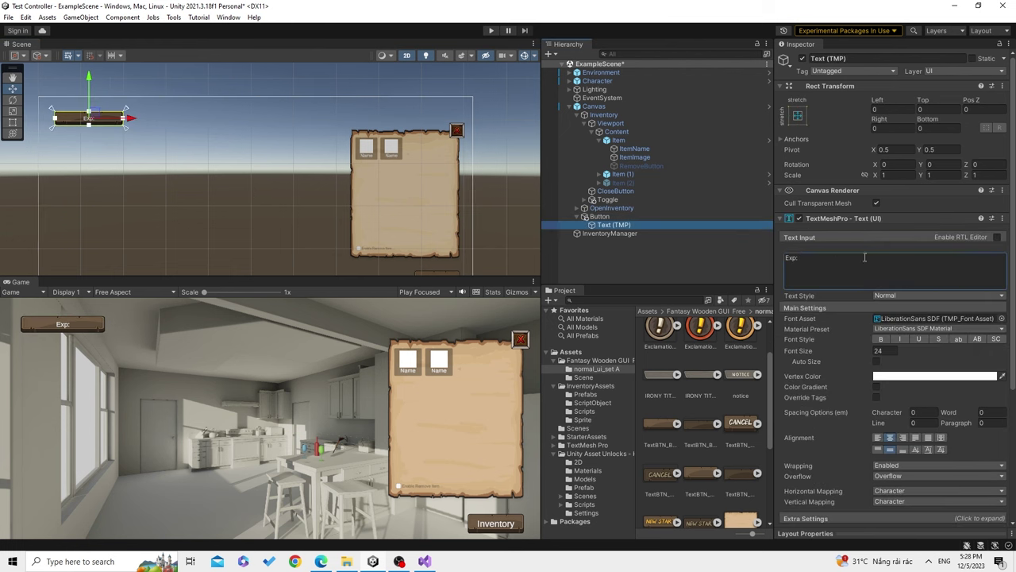
pyautogui.click(891, 266)
pyautogui.moveTo(100, 126); pyautogui.dragTo(92, 115)
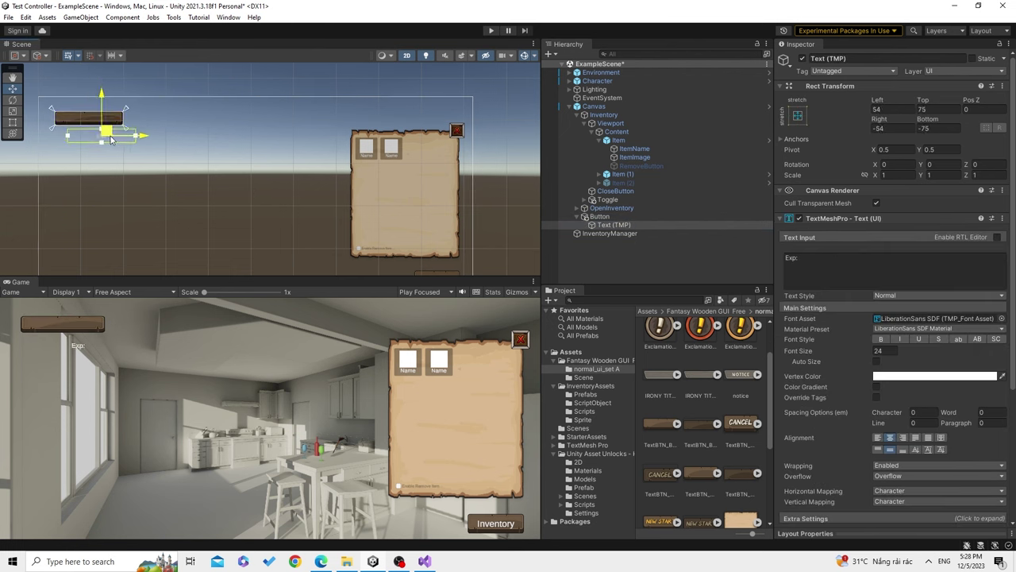
pyautogui.hotkey('ctrl', 'z')
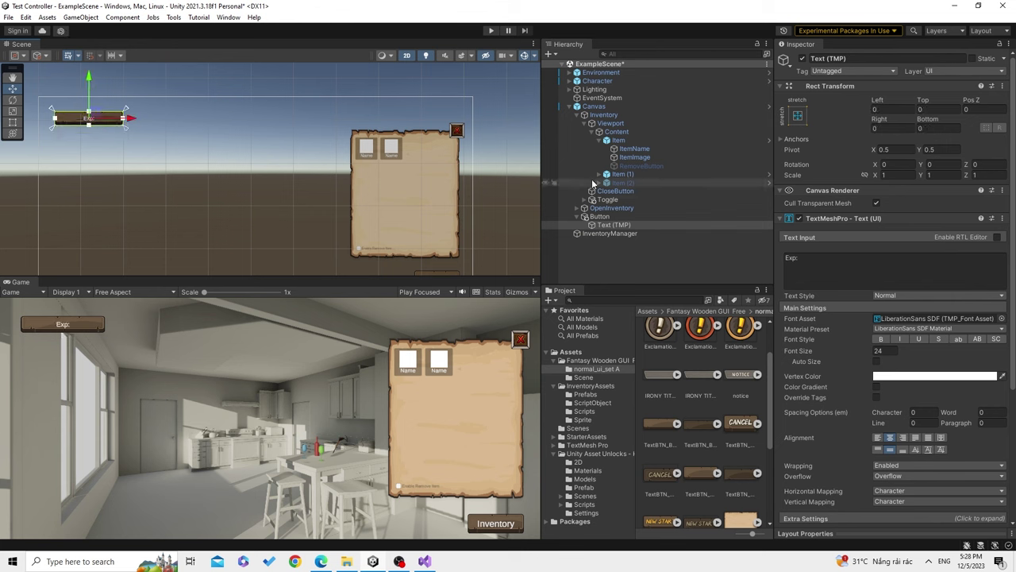
pyautogui.hotkey('ctrl', 'z')
pyautogui.moveTo(105, 116); pyautogui.dragTo(125, 127)
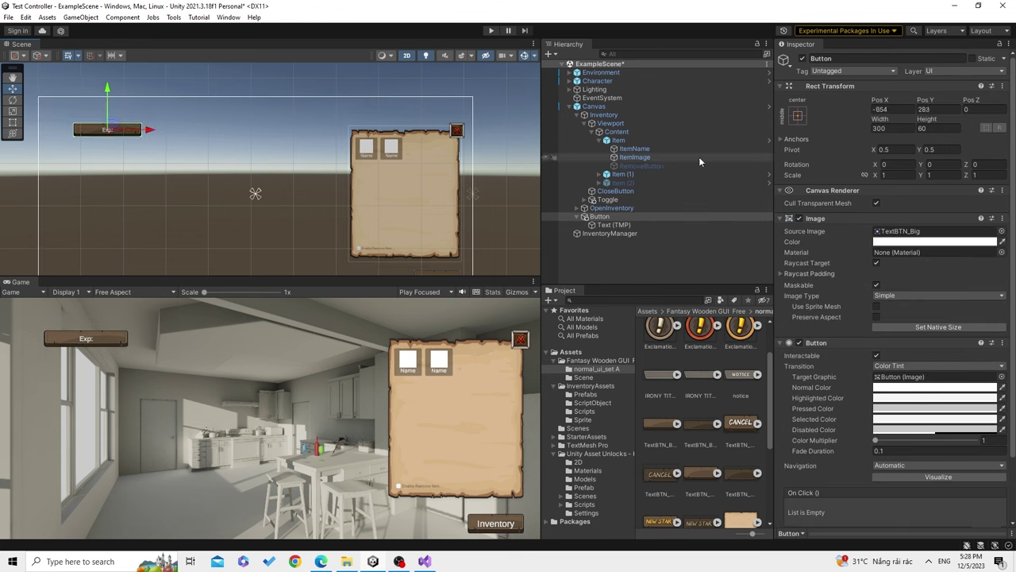
# Append 0 to the label so it reads 'Exp: 0'
pyautogui.click(613, 225)
pyautogui.click(874, 282)
pyautogui.write('0')
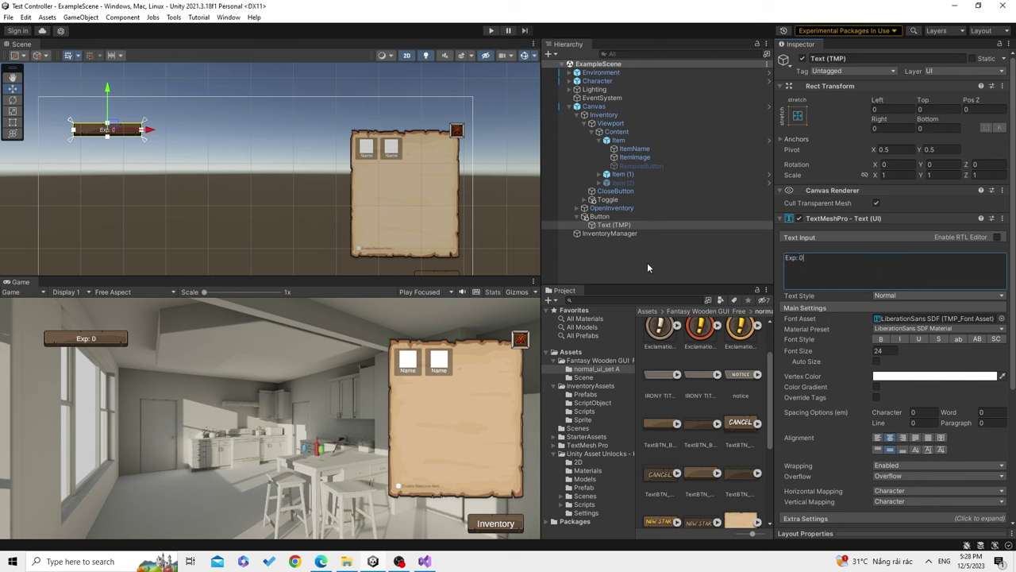
pyautogui.click(608, 217)
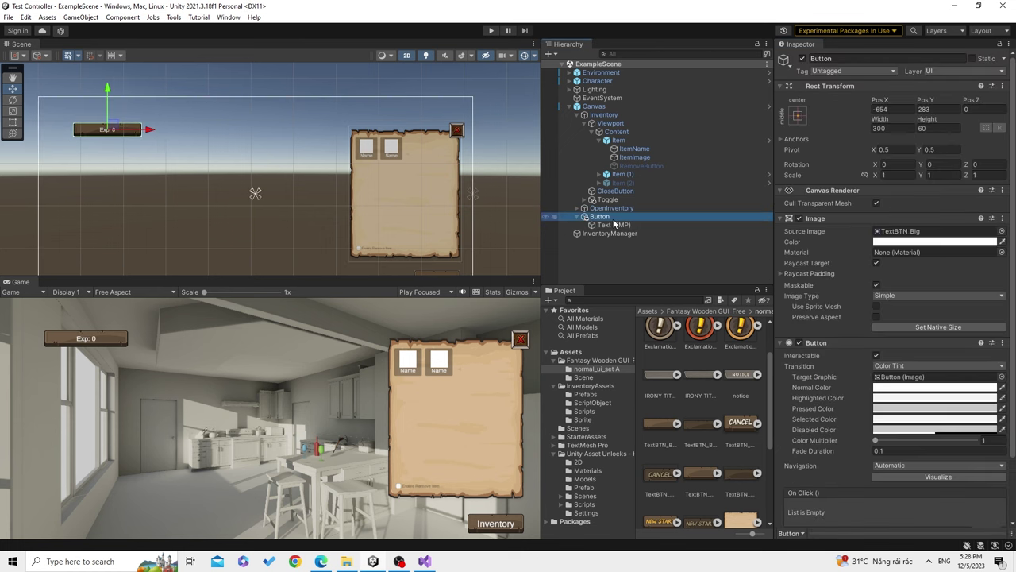
pyautogui.click(649, 266)
# Create a C# script named Player in InventoryAssets/Scripts and open it in Visual Studio
pyautogui.click(585, 410)
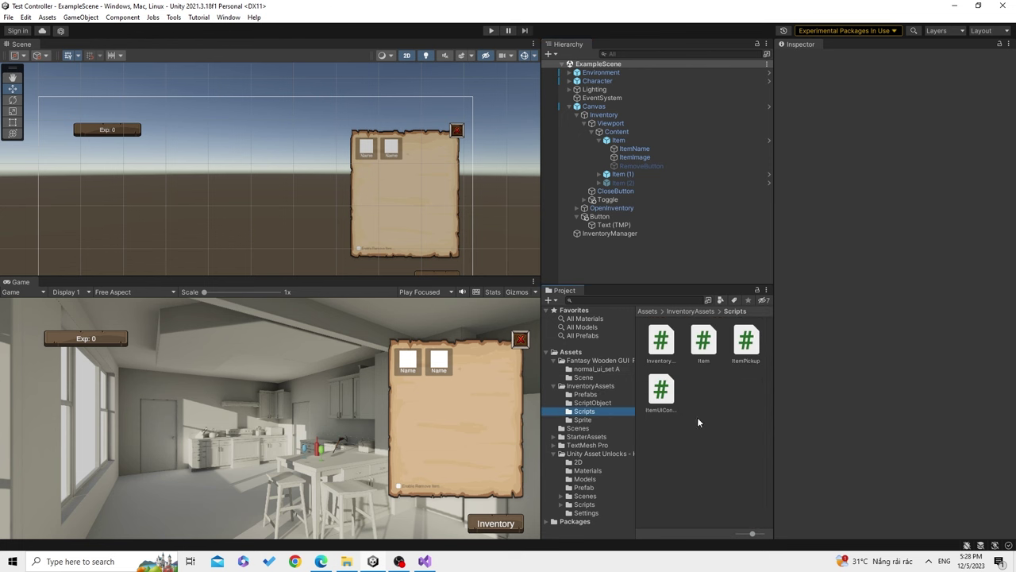
pyautogui.click(734, 409)
pyautogui.rightClick(744, 447)
pyautogui.moveTo(770, 169)
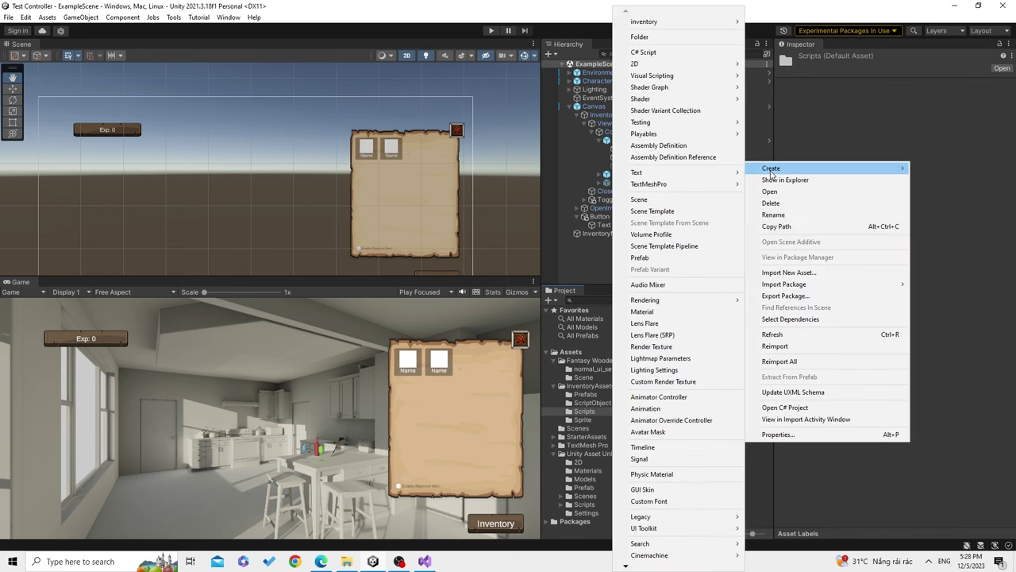
pyautogui.click(665, 53)
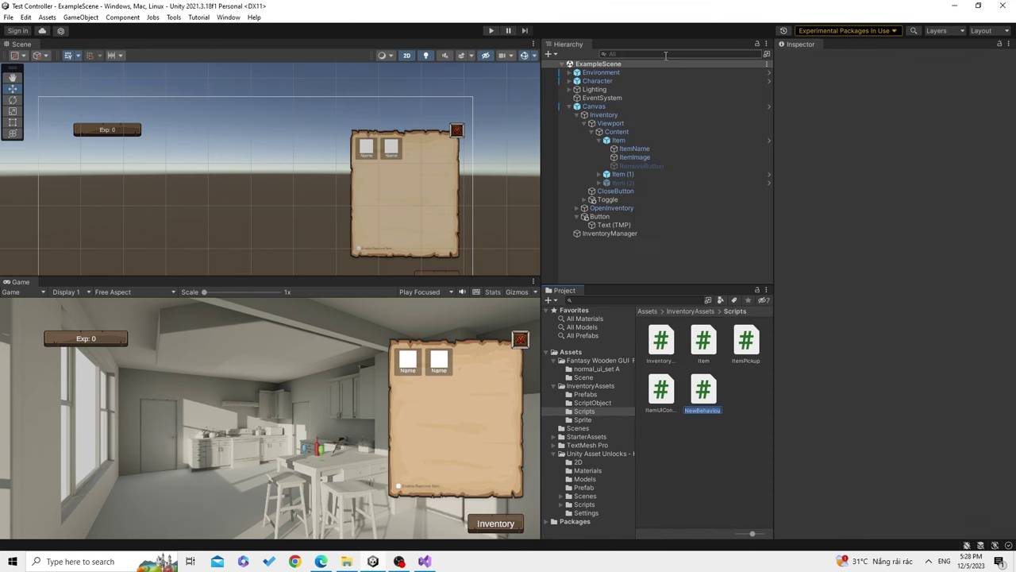
pyautogui.write('Player')
pyautogui.press('Return')
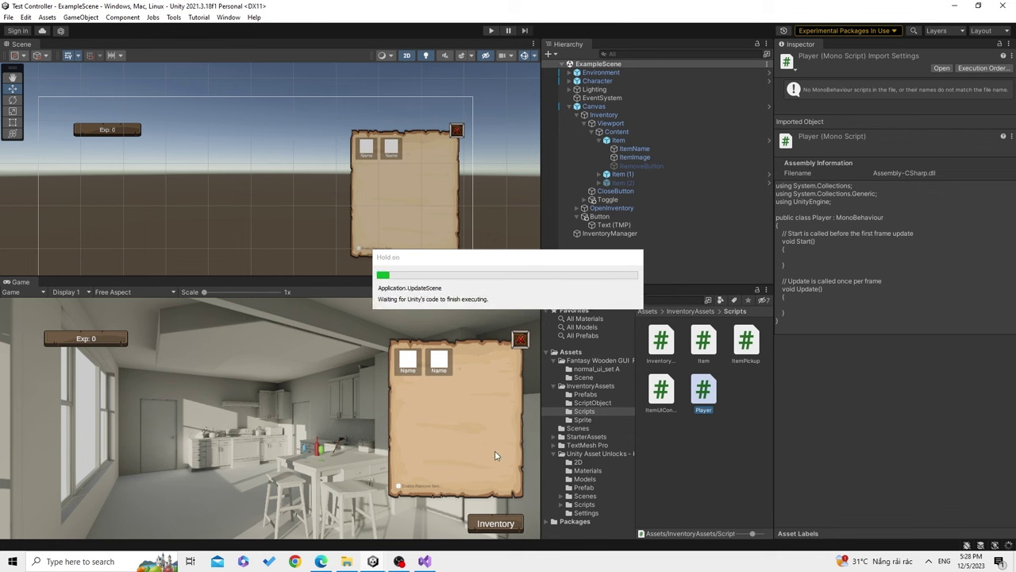
pyautogui.doubleClick(704, 393)
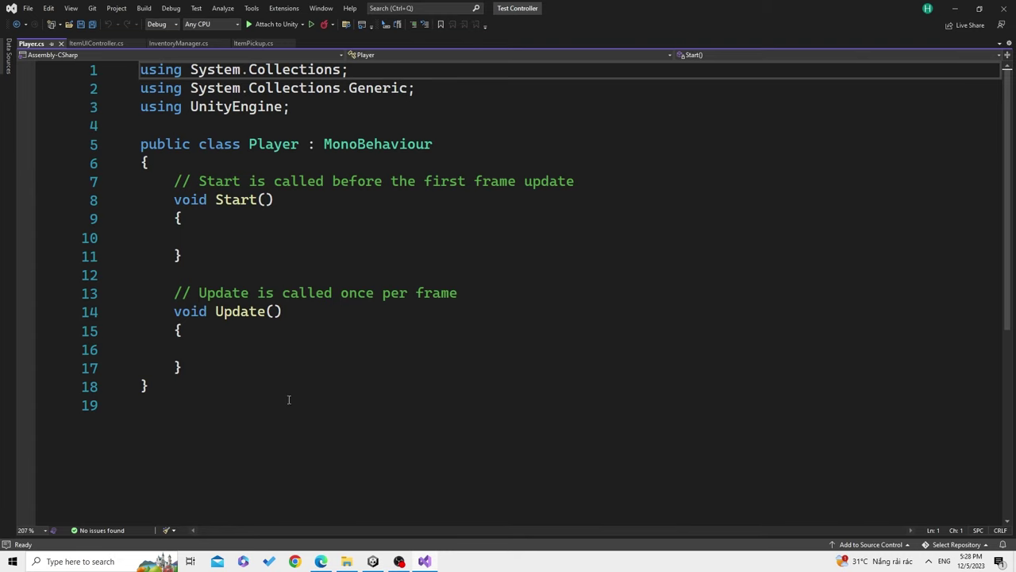
# Replace the Start and Update templates with a public int exp field and an IncreaseExp stub
pyautogui.moveTo(185, 368); pyautogui.dragTo(173, 181)
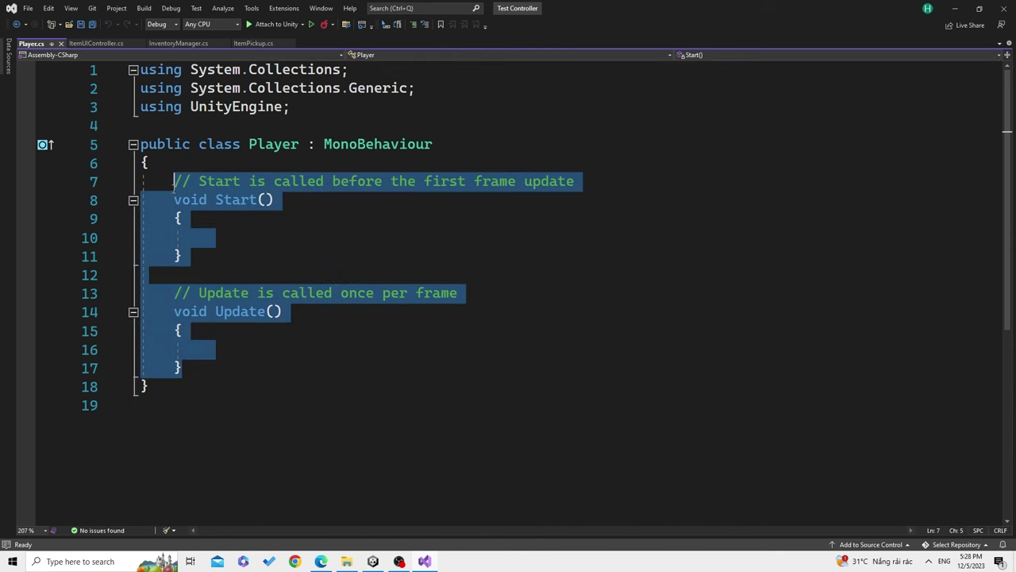
pyautogui.write('public int ')
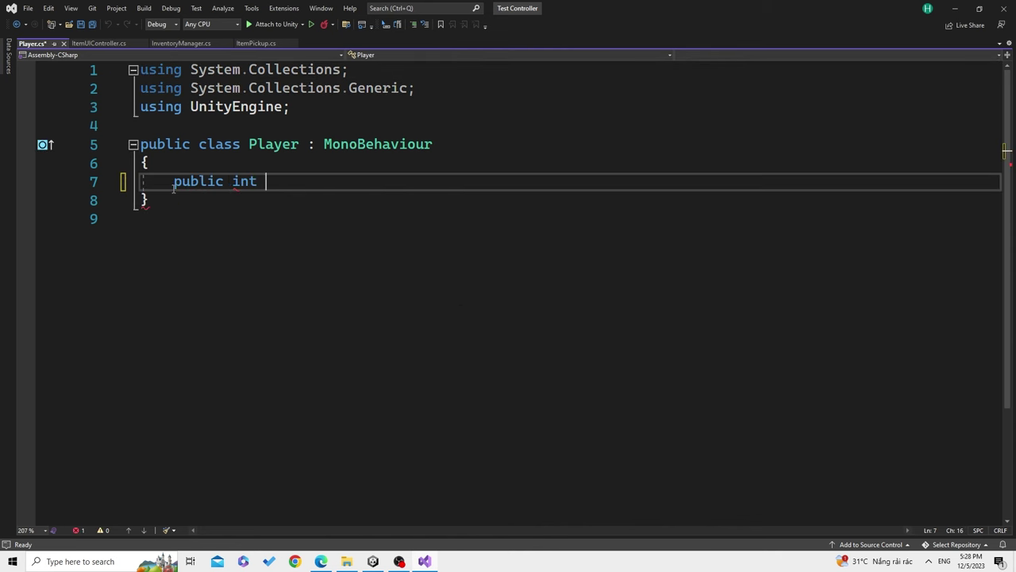
pyautogui.write('exp;')
pyautogui.hotkey('ctrl', 's')
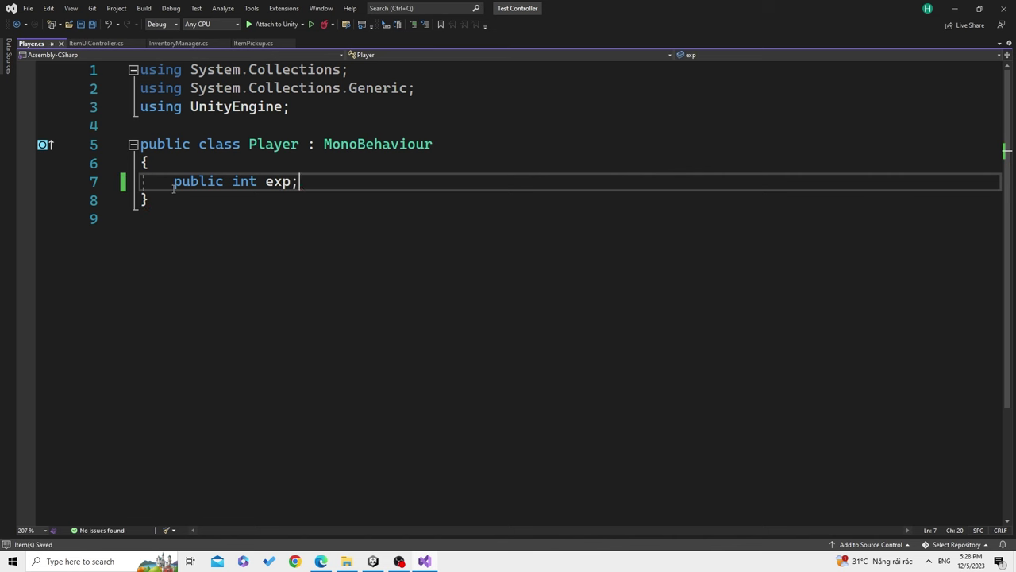
pyautogui.press('Return')
pyautogui.press('Return')
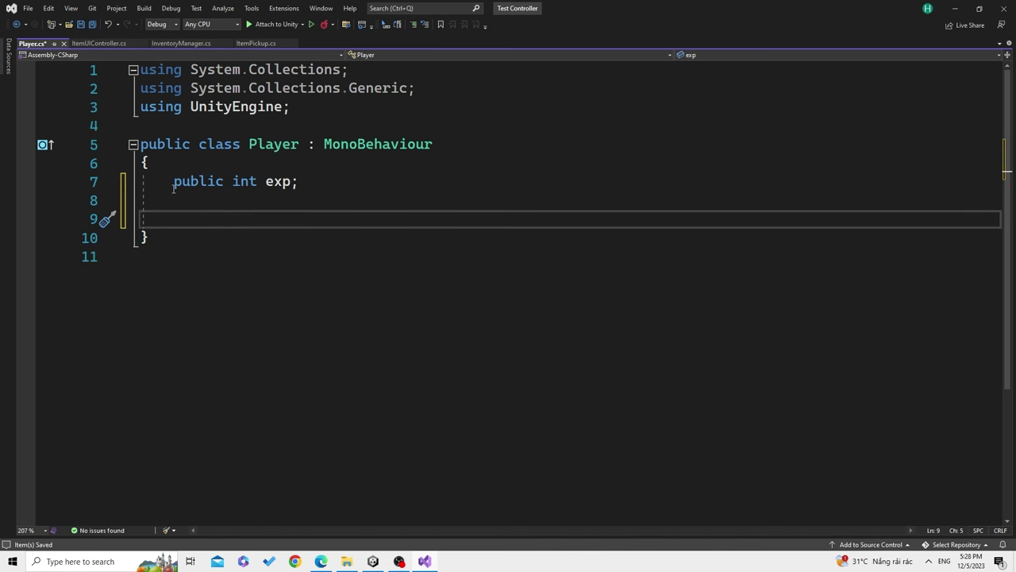
pyautogui.write('public void ')
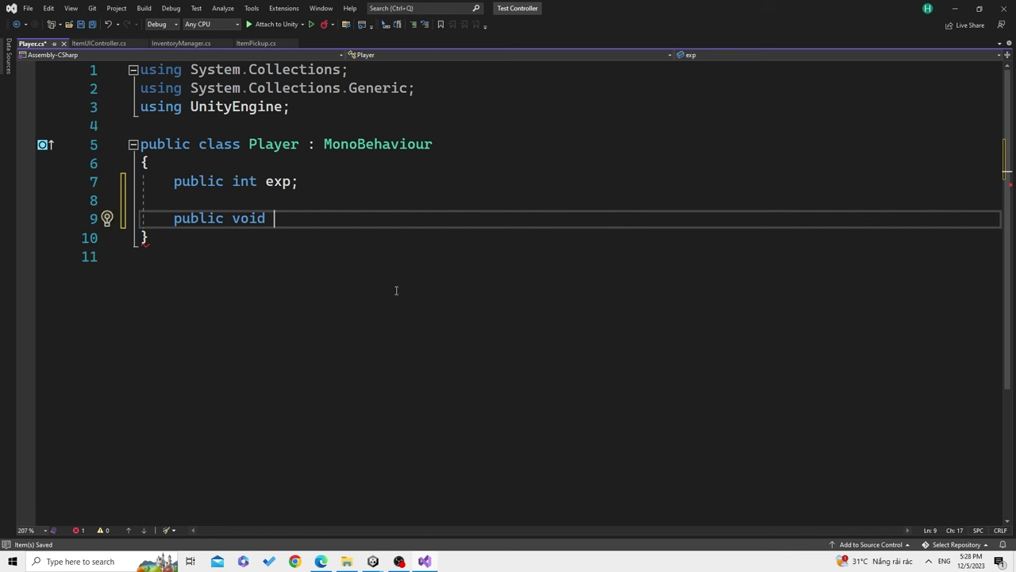
pyautogui.write('Inc')
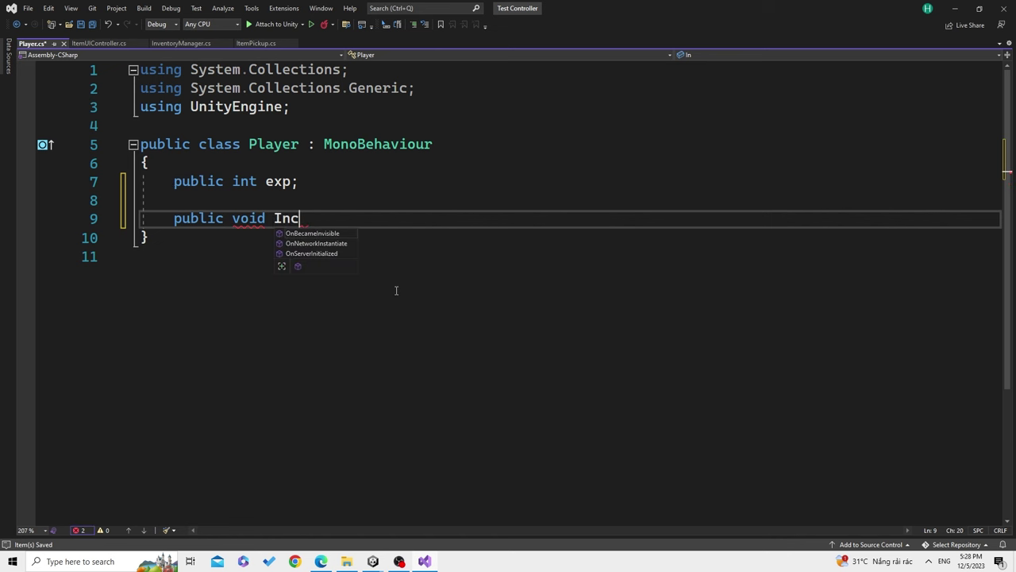
pyautogui.write('reaseExp;')
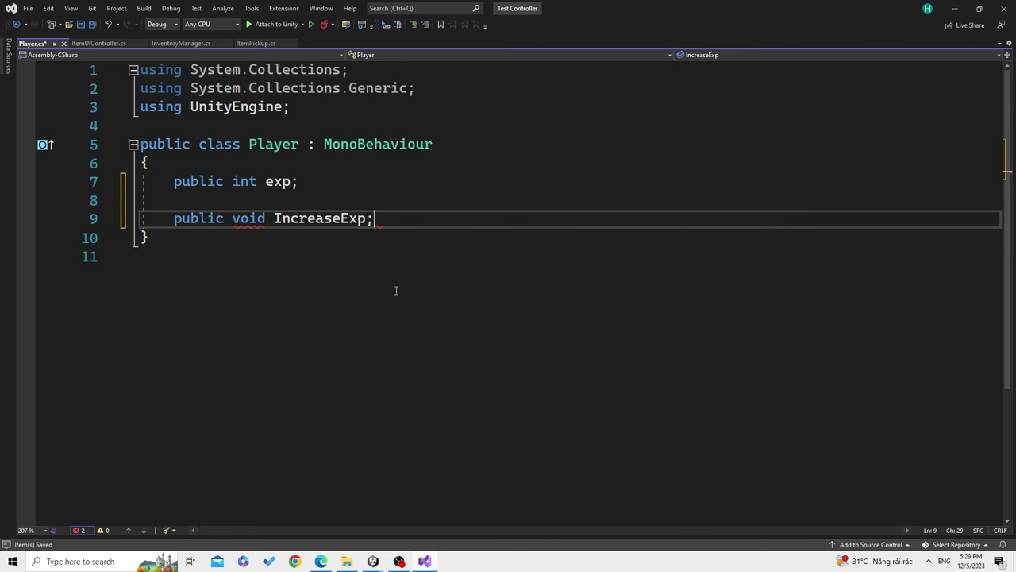
pyautogui.press('Return')
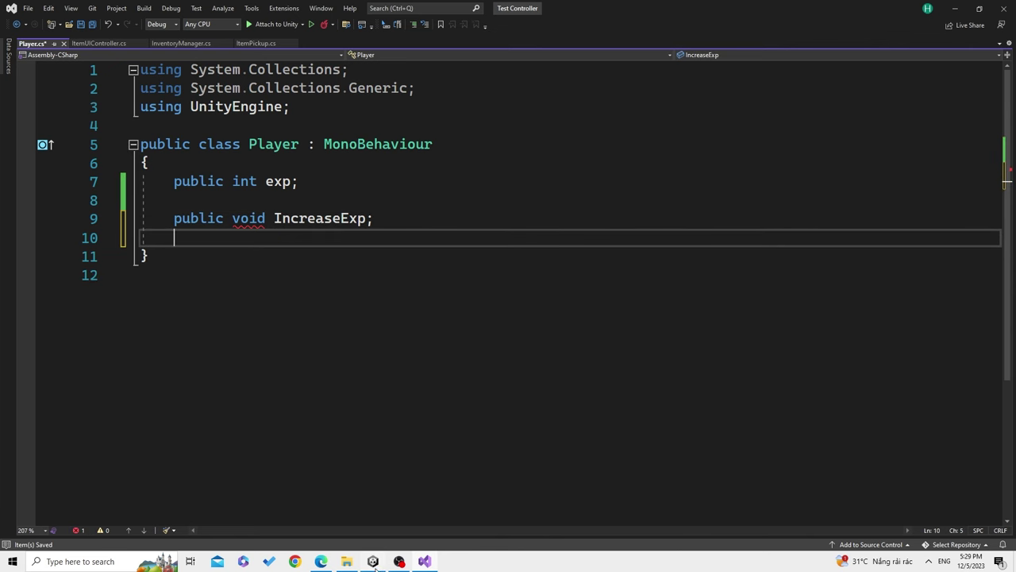
# Add a public TextMeshProUGUI expText field below exp
pyautogui.click(373, 562)
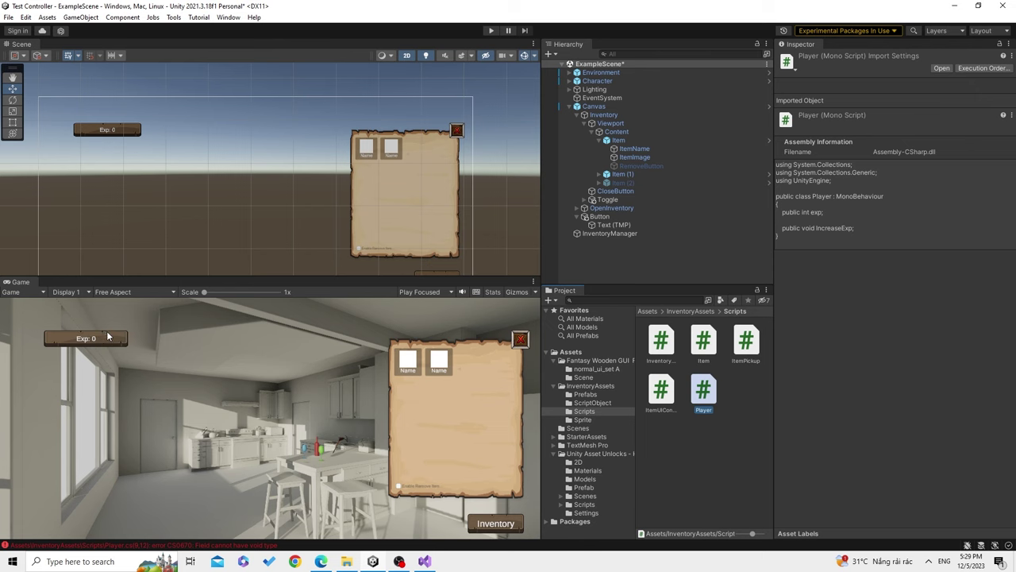
pyautogui.click(427, 562)
pyautogui.click(334, 181)
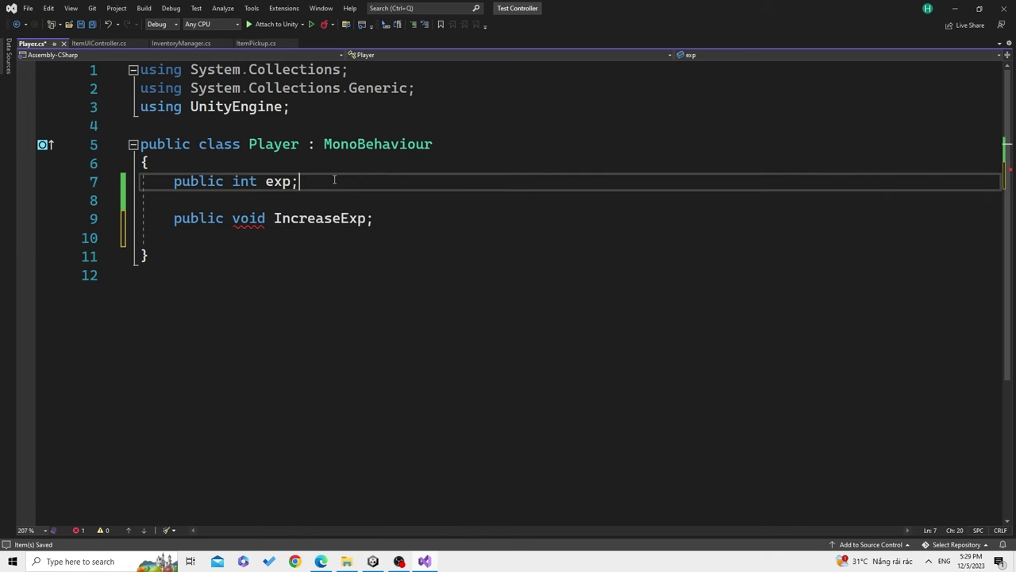
pyautogui.press('Return')
pyautogui.write('pu')
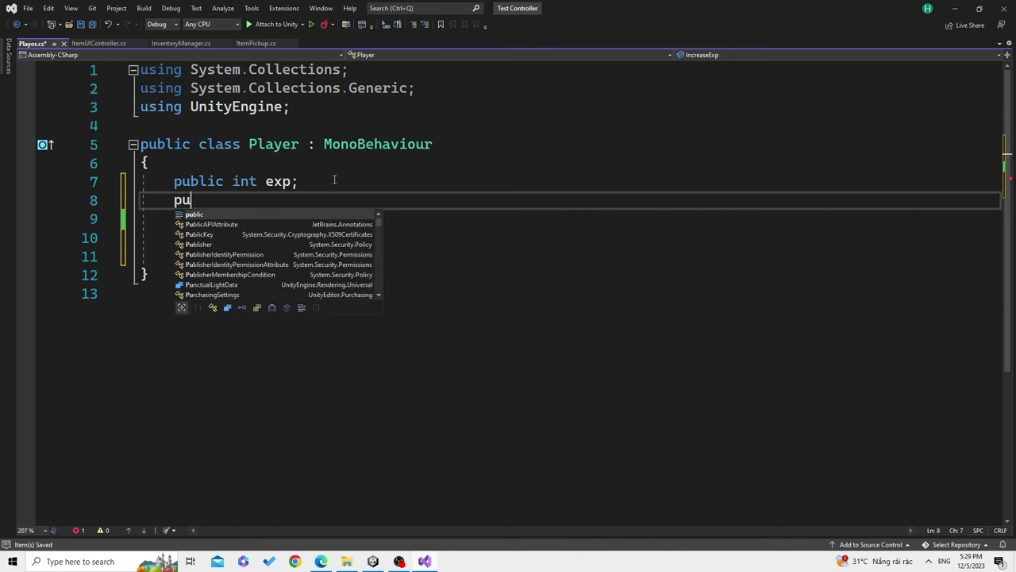
pyautogui.write('blic Textmes')
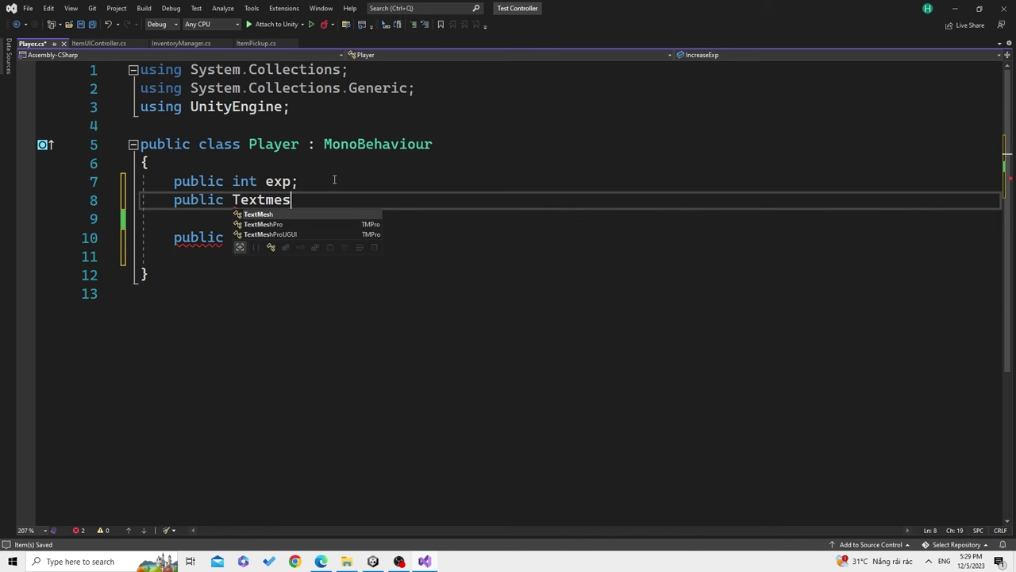
pyautogui.write('h')
pyautogui.press('Tab')
pyautogui.write('tex')
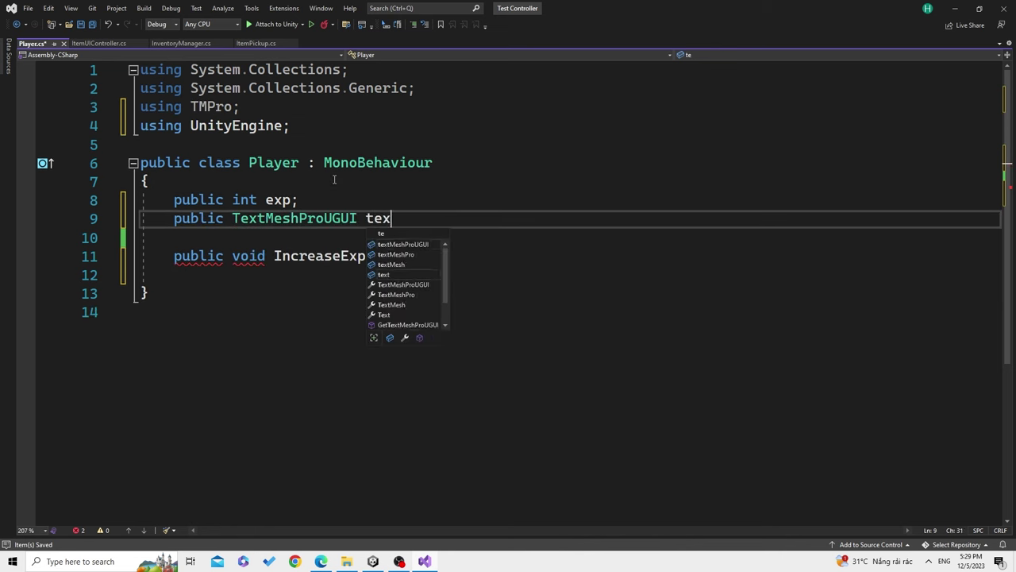
pyautogui.write('t;')
pyautogui.doubleClick(382, 218)
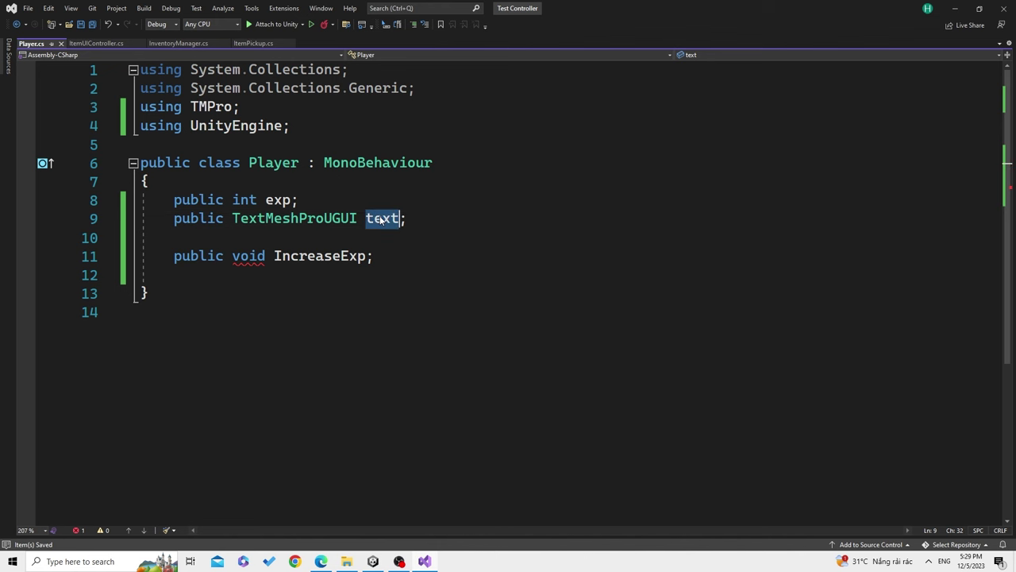
pyautogui.write('expText')
pyautogui.press('Escape')
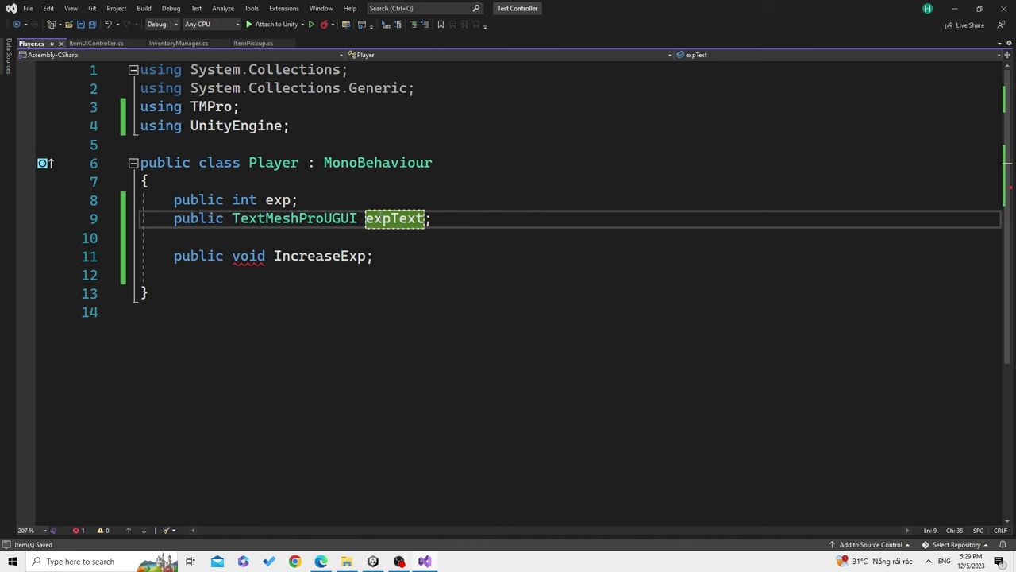
# Turn the stub into a method IncreaseExp(int value) with an empty body
pyautogui.click(379, 273)
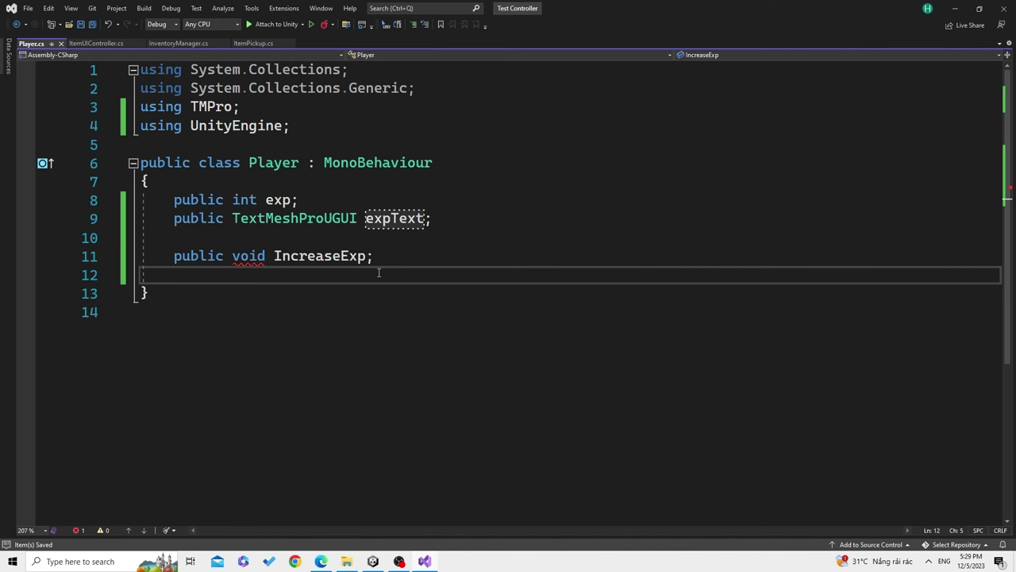
pyautogui.press('Return')
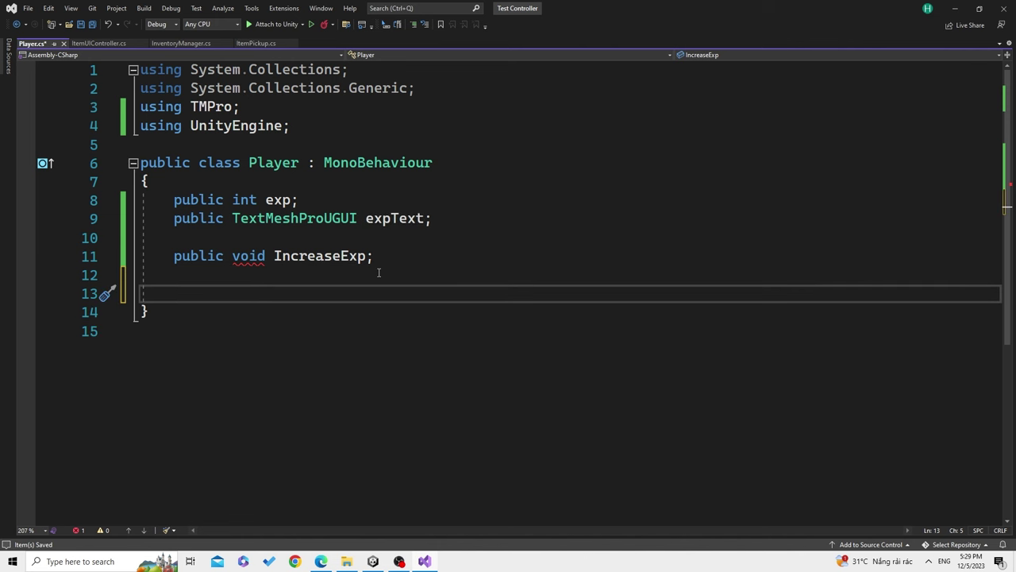
pyautogui.press('BackSpace')
pyautogui.press('BackSpace')
pyautogui.press('BackSpace')
pyautogui.press('Return')
pyautogui.write('{')
pyautogui.press('Return')
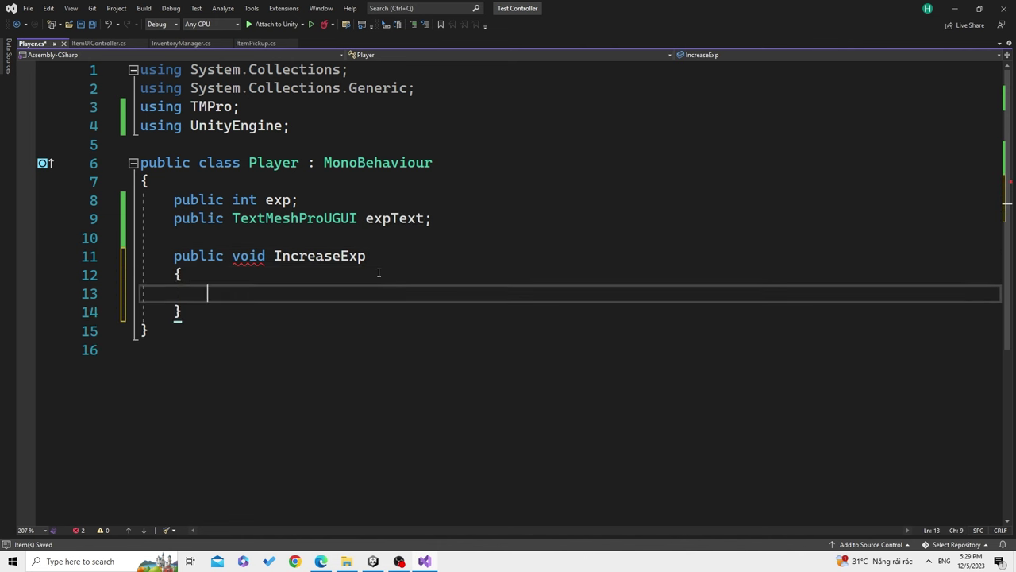
pyautogui.moveTo(302, 259)
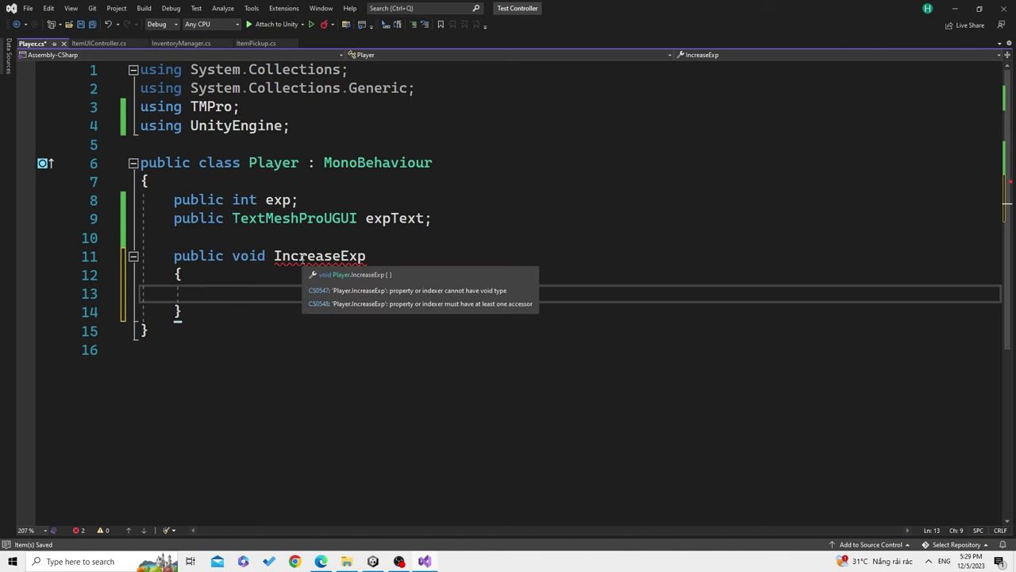
pyautogui.click(367, 256)
pyautogui.write('(')
pyautogui.press('Down')
pyautogui.press('Down')
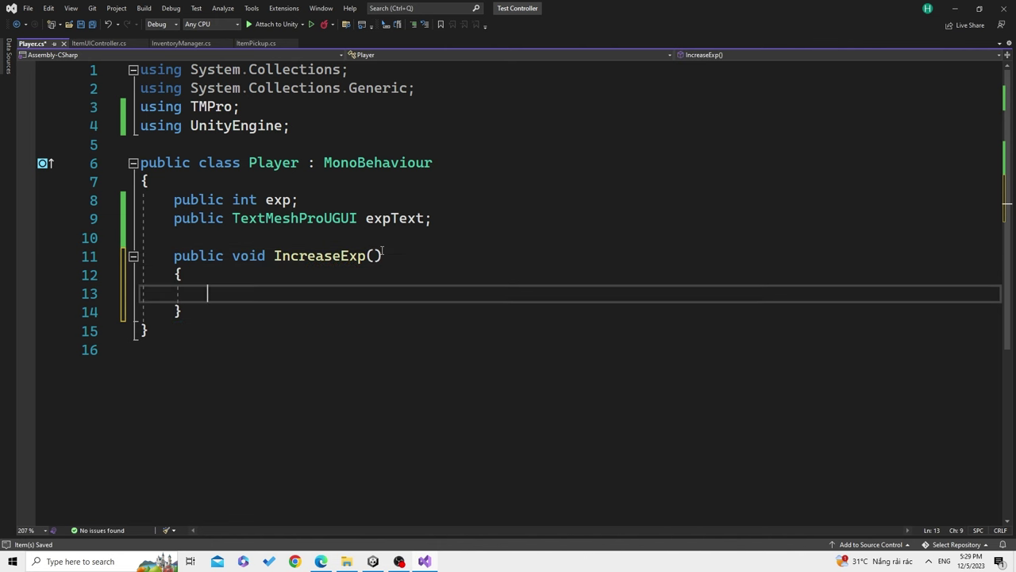
pyautogui.click(375, 254)
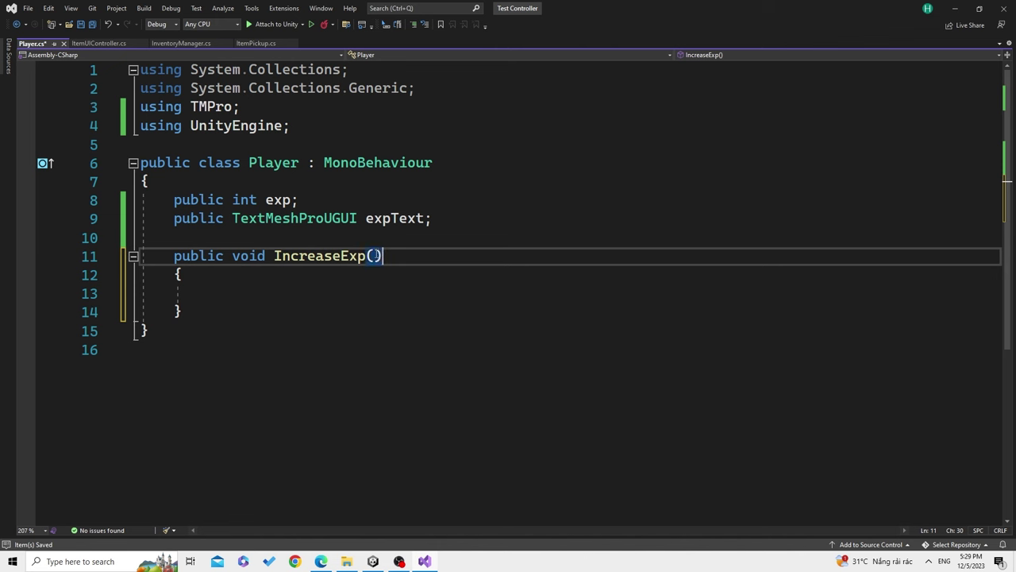
pyautogui.write('inbt val')
pyautogui.press('BackSpace')
pyautogui.press('BackSpace')
pyautogui.press('BackSpace')
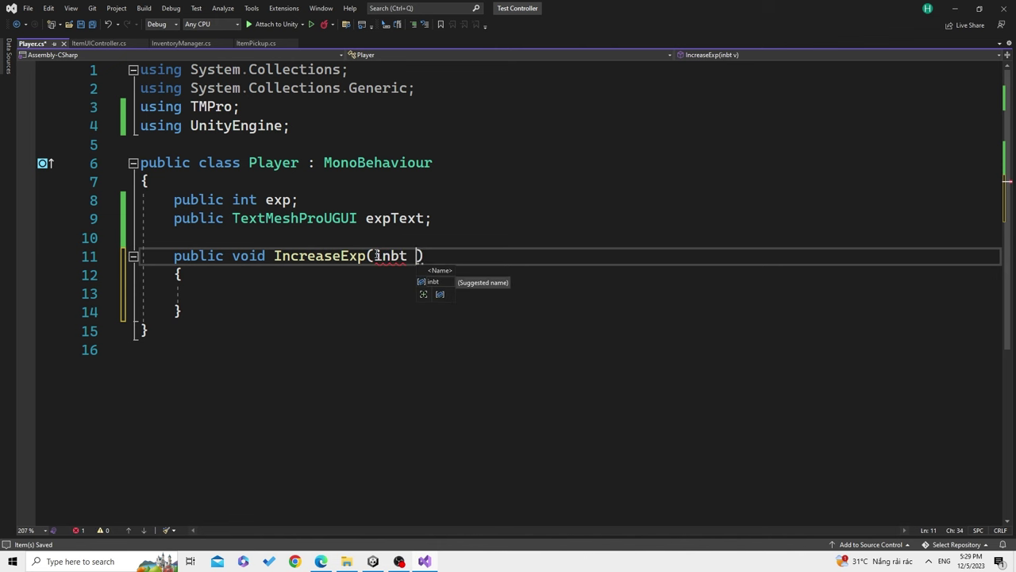
pyautogui.press('BackSpace')
pyautogui.press('BackSpace')
pyautogui.press('BackSpace')
pyautogui.write('t value')
pyautogui.press('Down')
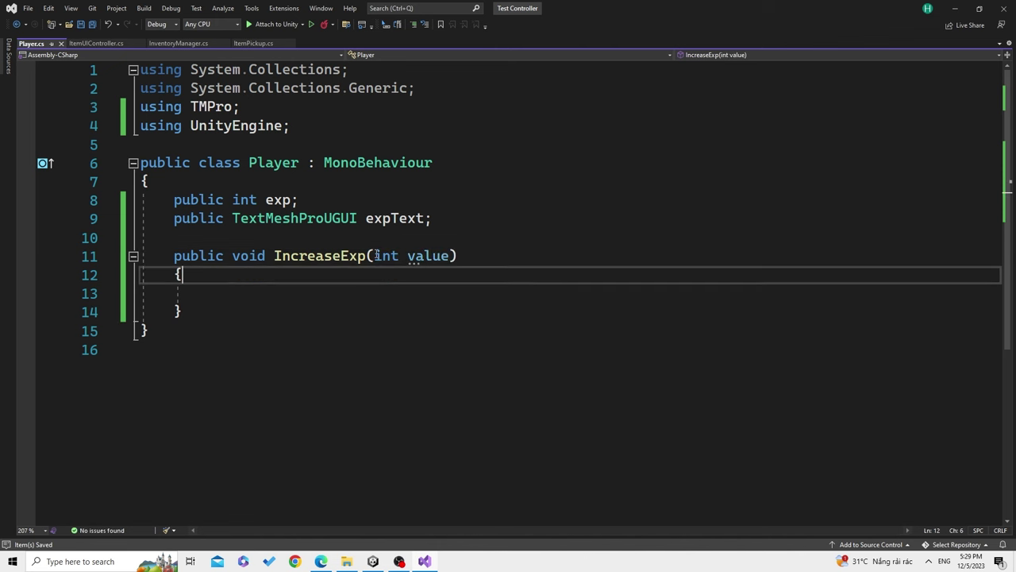
pyautogui.press('Down')
# Fill IncreaseExp with exp += value; and expText.text = exp.ToString();
pyautogui.write('exp +')
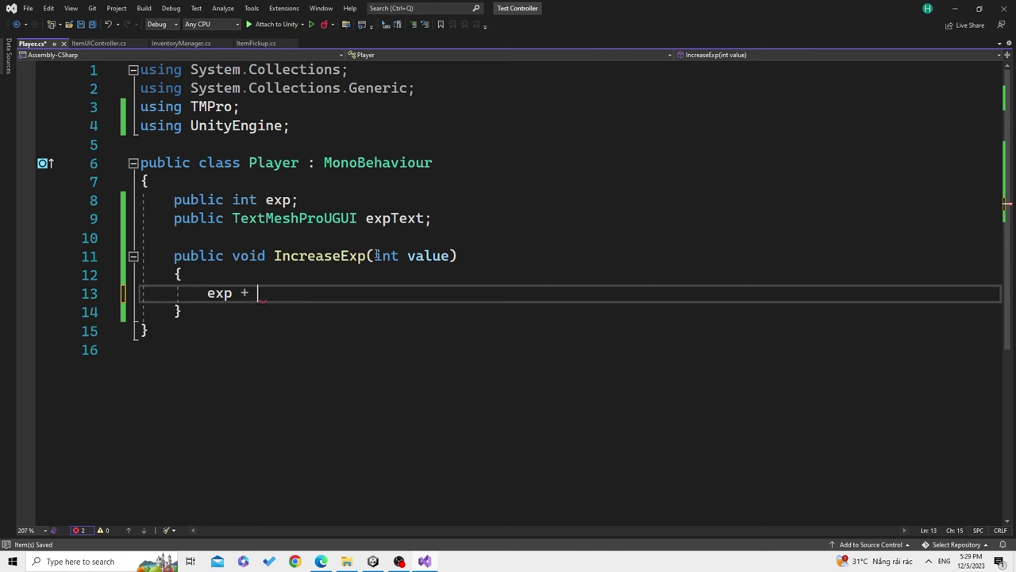
pyautogui.write('= value;')
pyautogui.press('Return')
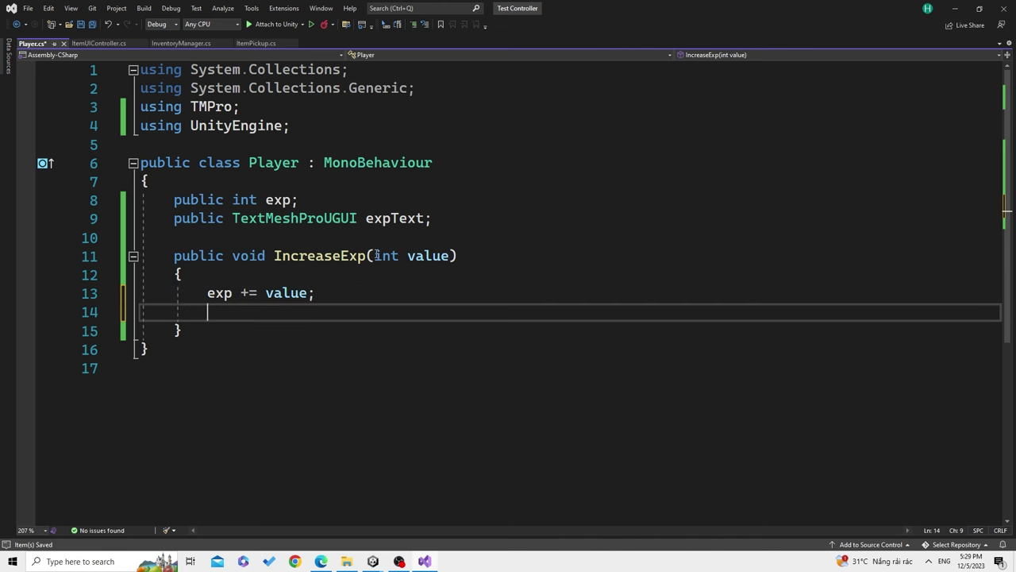
pyautogui.write('exp')
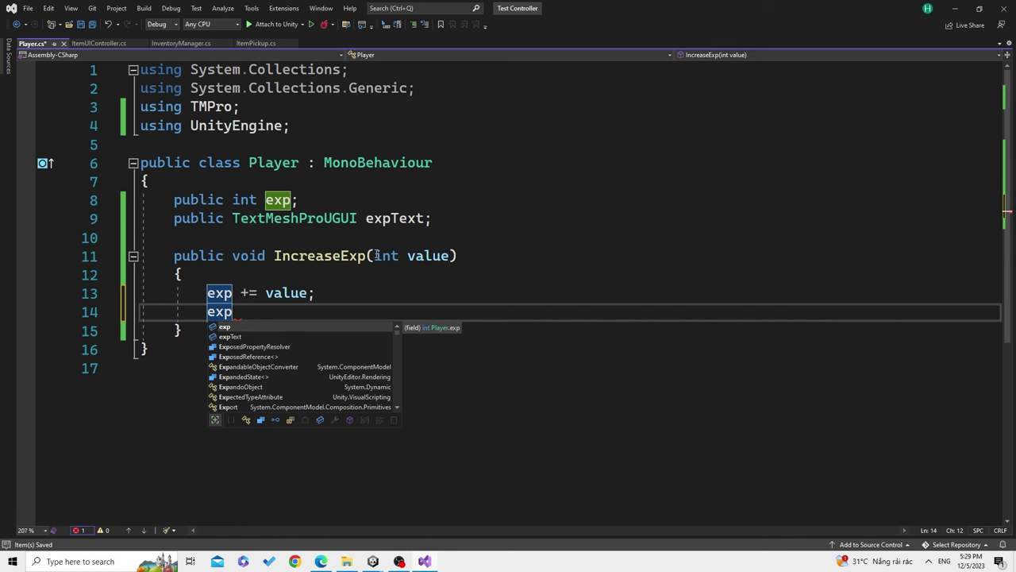
pyautogui.write('Text.gameObject/')
pyautogui.press('BackSpace')
pyautogui.press('BackSpace')
pyautogui.press('BackSpace')
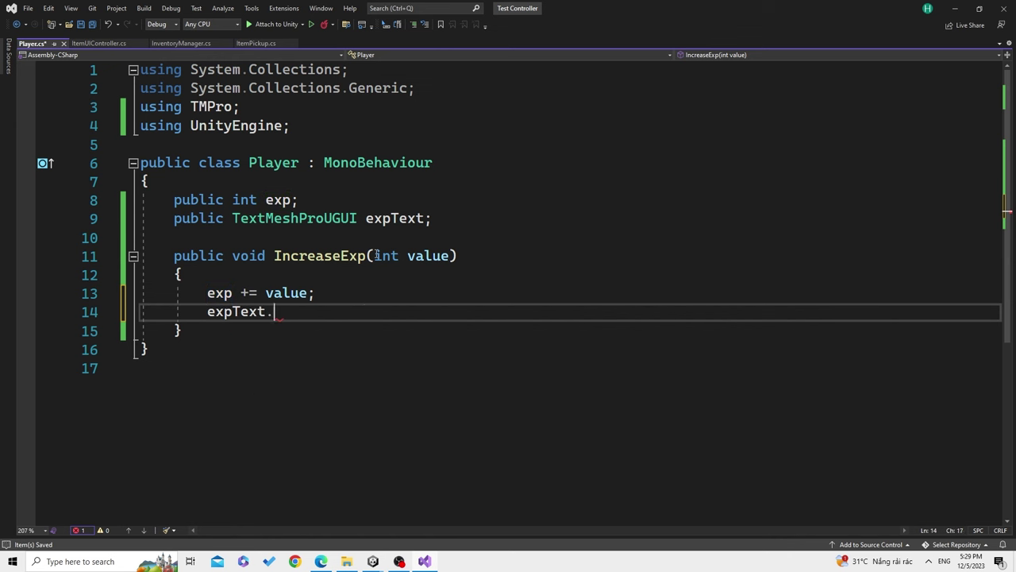
pyautogui.write('text = ')
pyautogui.write('exp\\')
pyautogui.press('BackSpace')
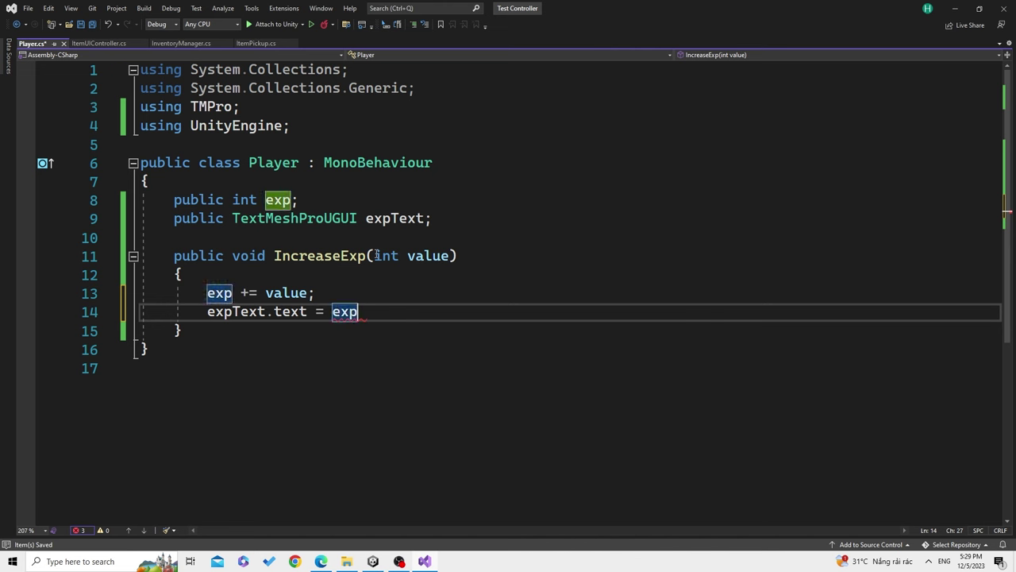
pyautogui.write('.ToString();')
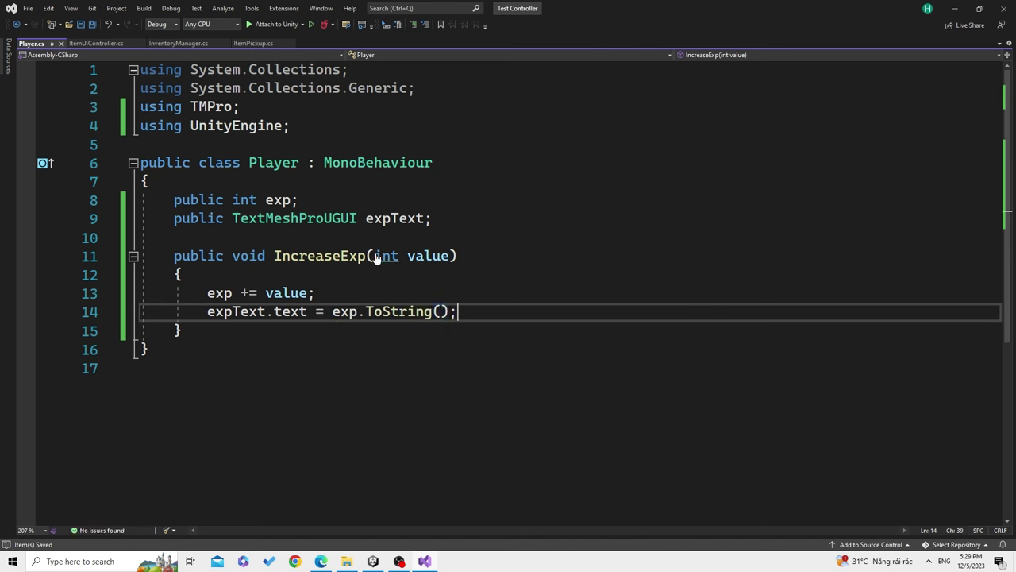
pyautogui.click(366, 255)
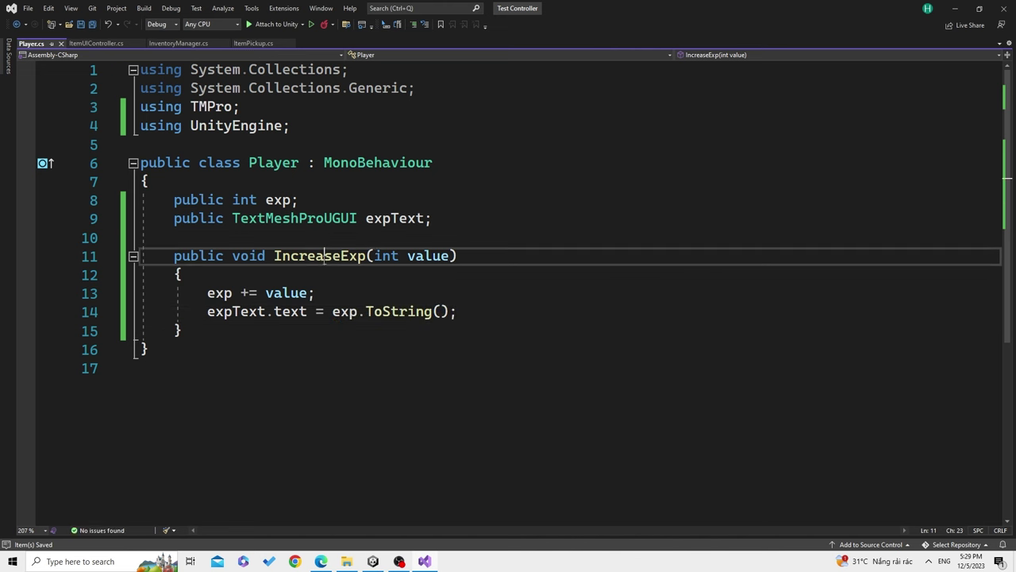
pyautogui.click(408, 321)
# Browse the ScriptObject item assets, viewing BlueGlass, then GreenGlass with Value 5
pyautogui.moveTo(372, 560)
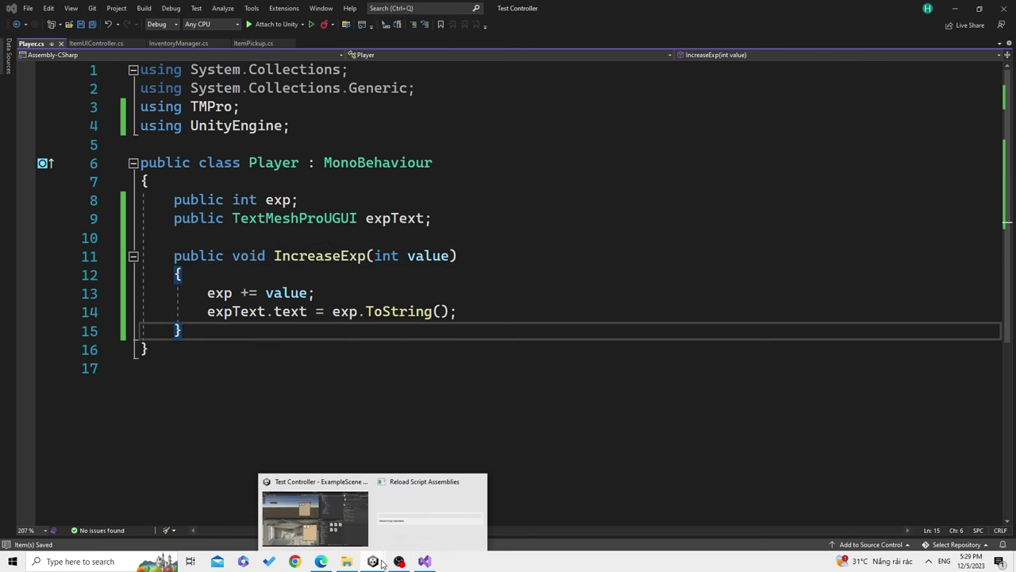
pyautogui.click(344, 521)
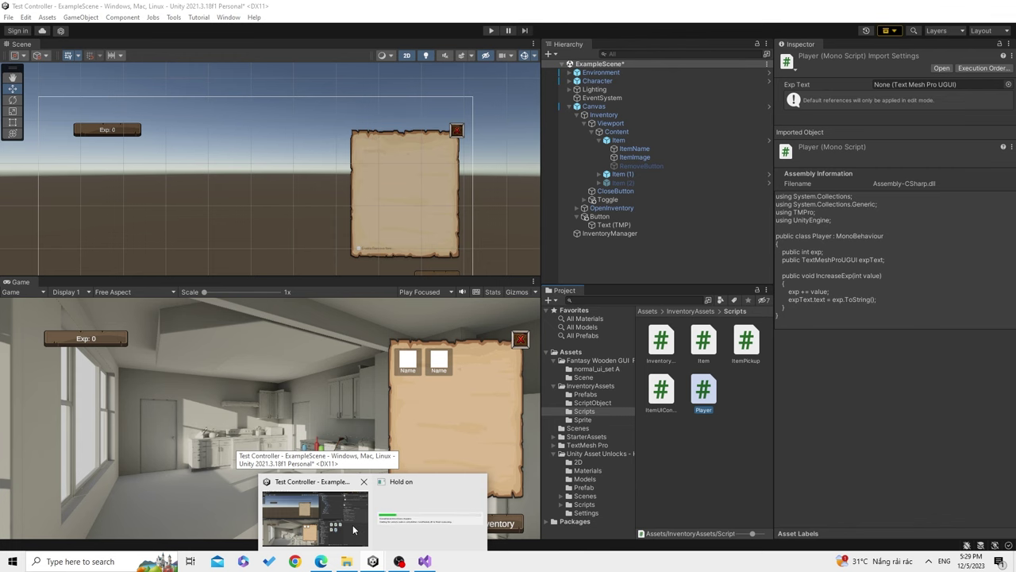
pyautogui.click(593, 397)
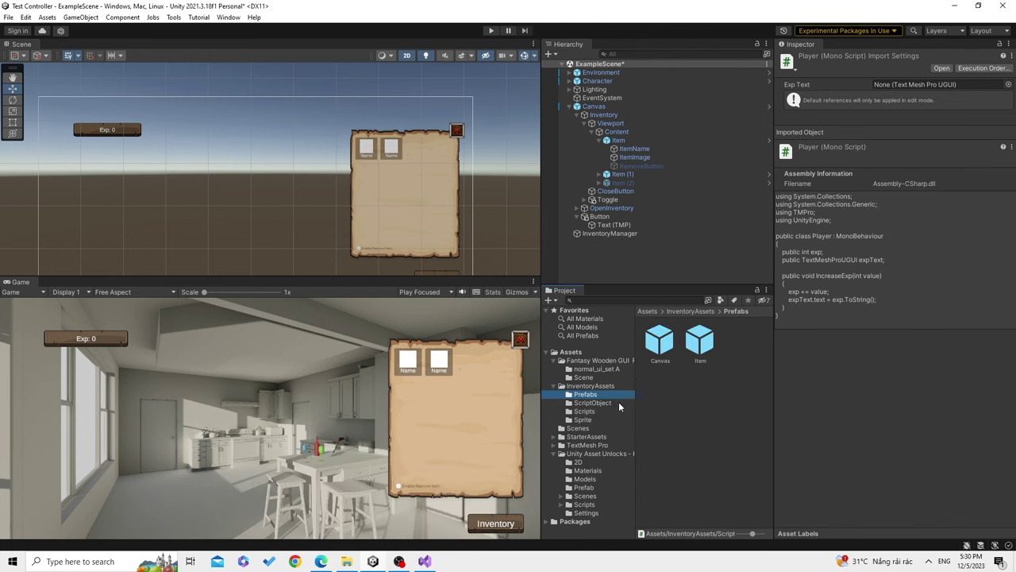
pyautogui.click(619, 403)
pyautogui.click(660, 341)
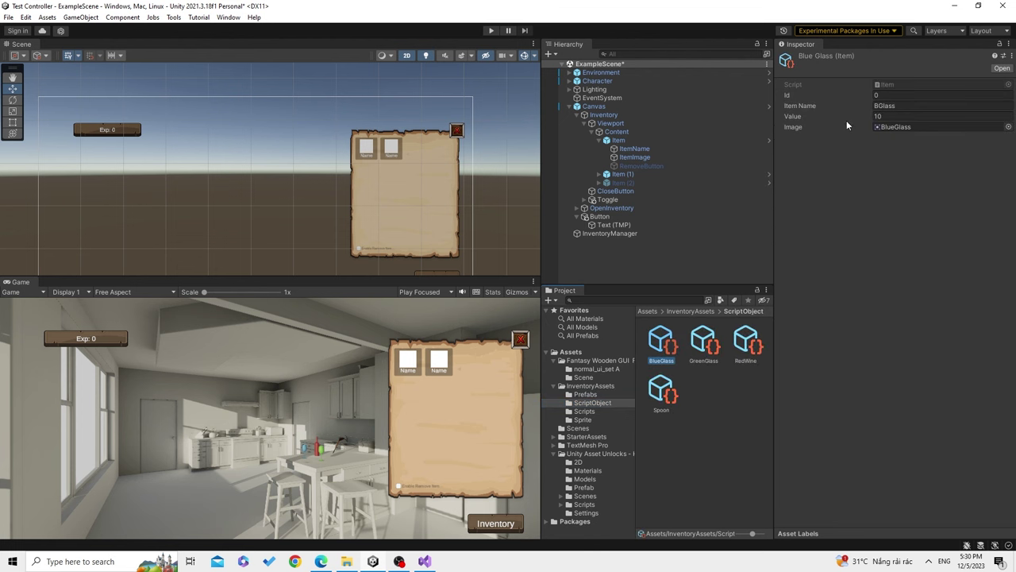
pyautogui.click(690, 352)
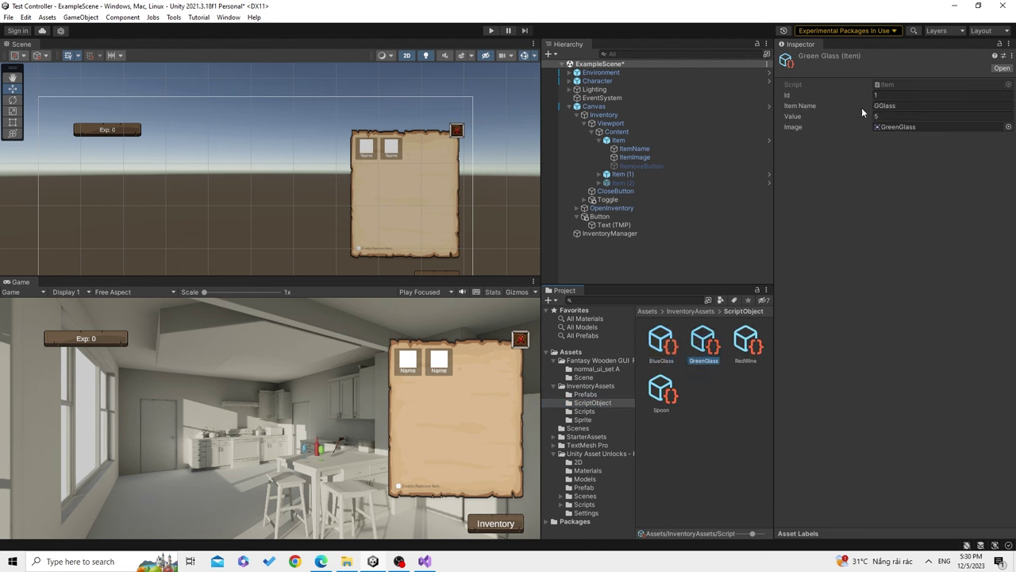
pyautogui.click(924, 116)
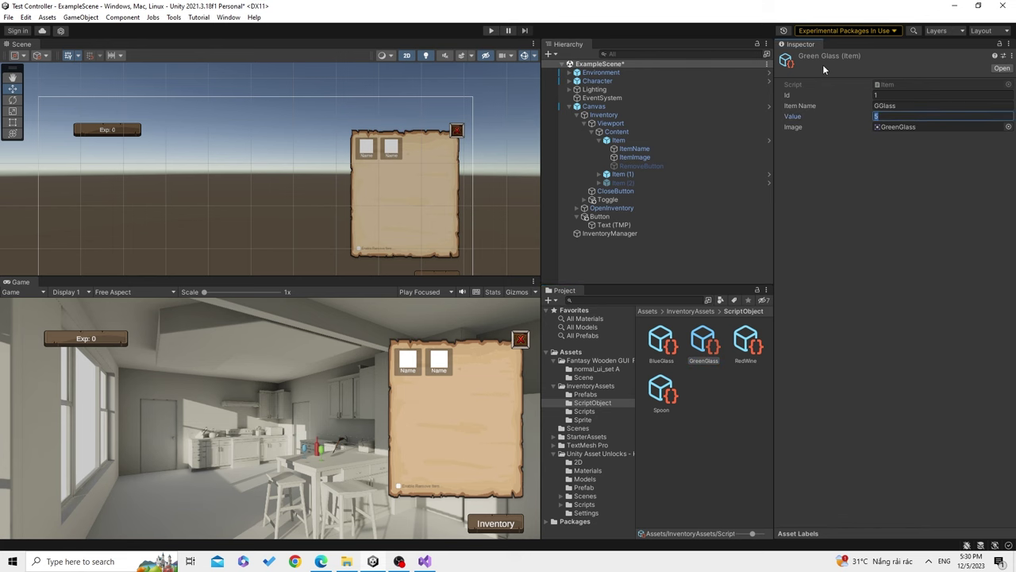
# Review the IncreaseExp declaration in the Player script, checking back in Unity
pyautogui.click(426, 560)
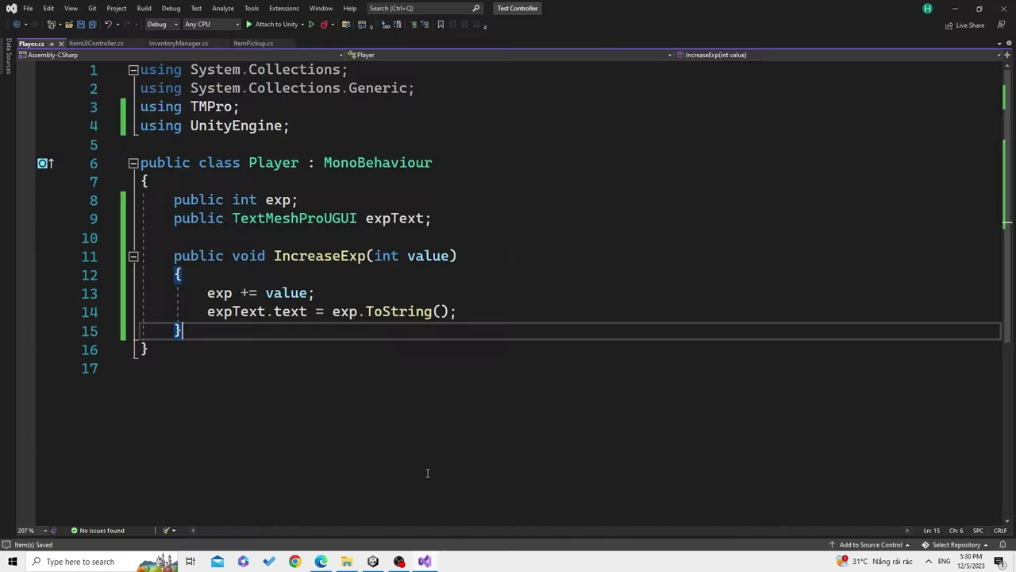
pyautogui.click(508, 254)
pyautogui.click(373, 560)
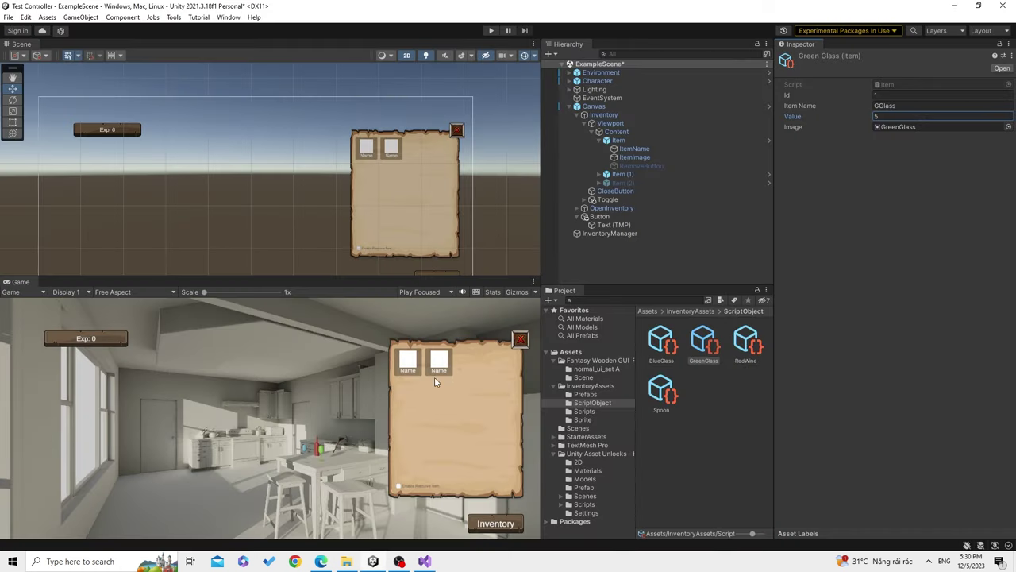
pyautogui.click(424, 560)
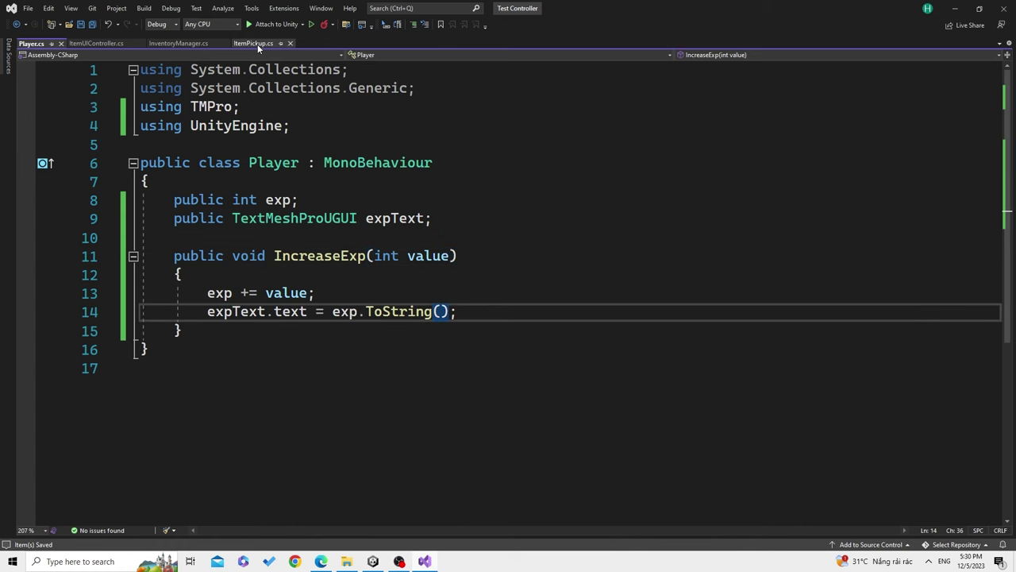
# Inspect the ItemPickup script's PickUp code, then list the Scripts folder in Unity
pyautogui.click(257, 44)
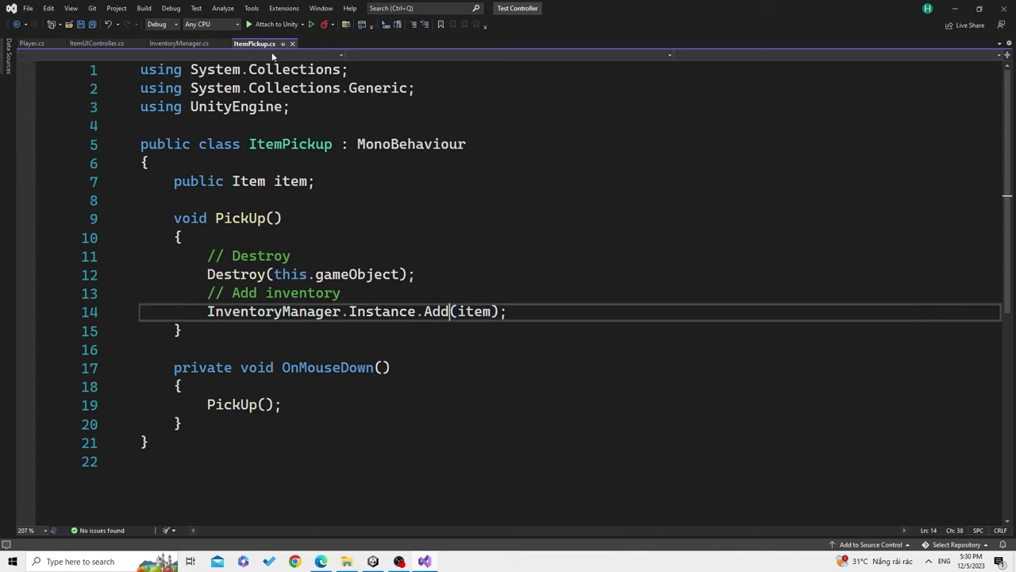
pyautogui.click(465, 345)
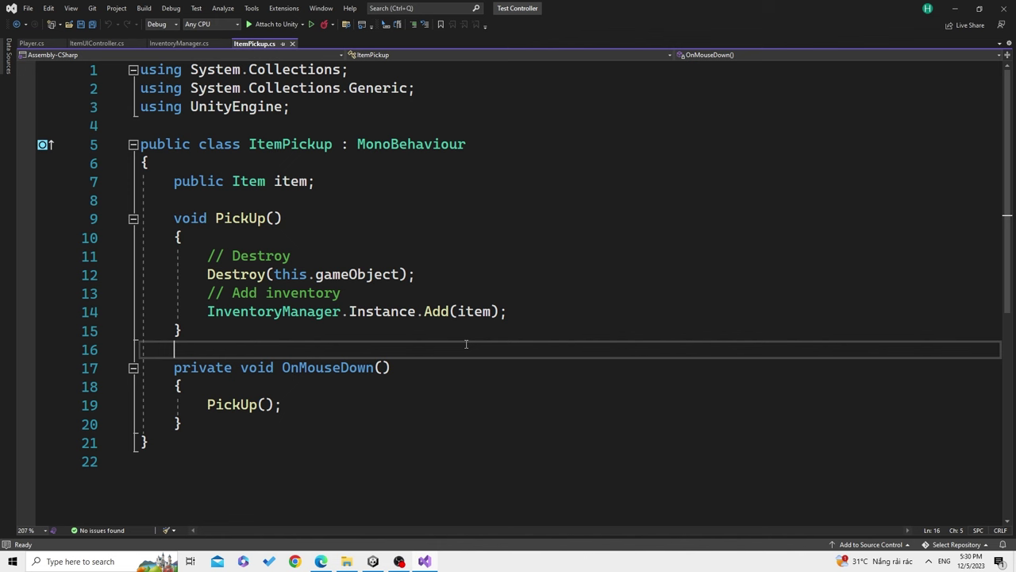
pyautogui.click(373, 411)
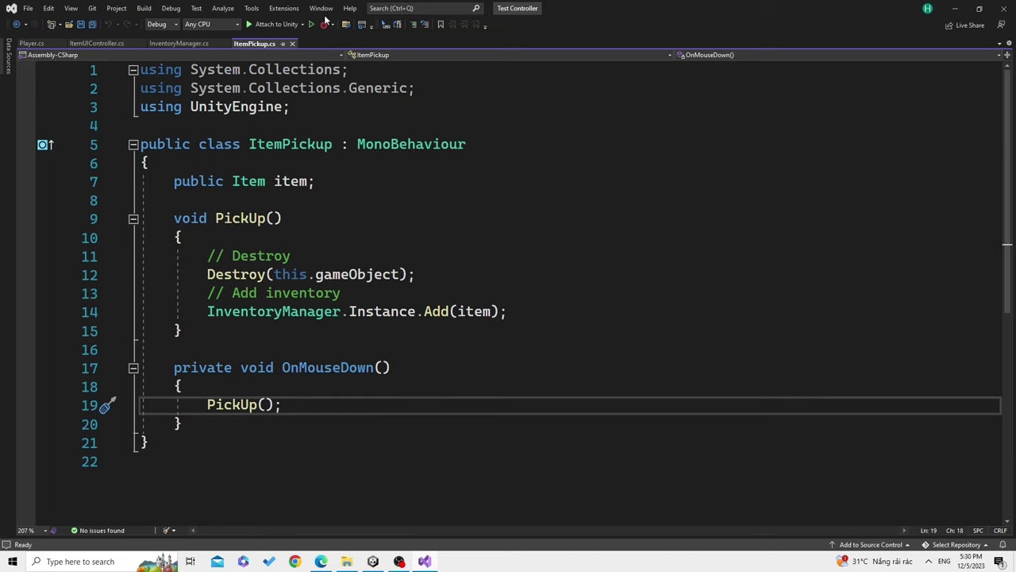
pyautogui.hotkey('alt', 'Tab')
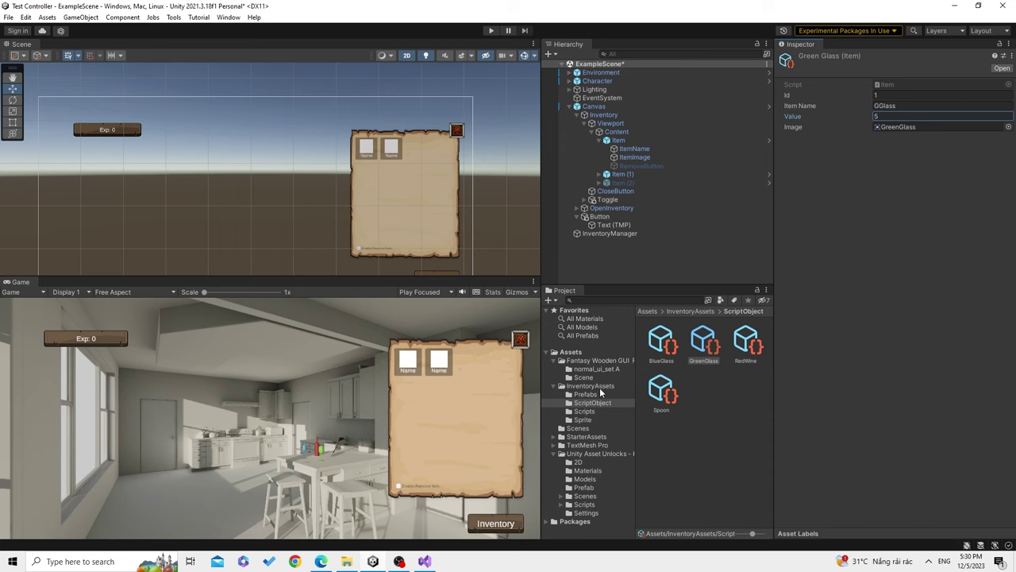
pyautogui.click(595, 409)
# In Item.cs, declare a public enum ItemType above the Item class and save
pyautogui.doubleClick(713, 353)
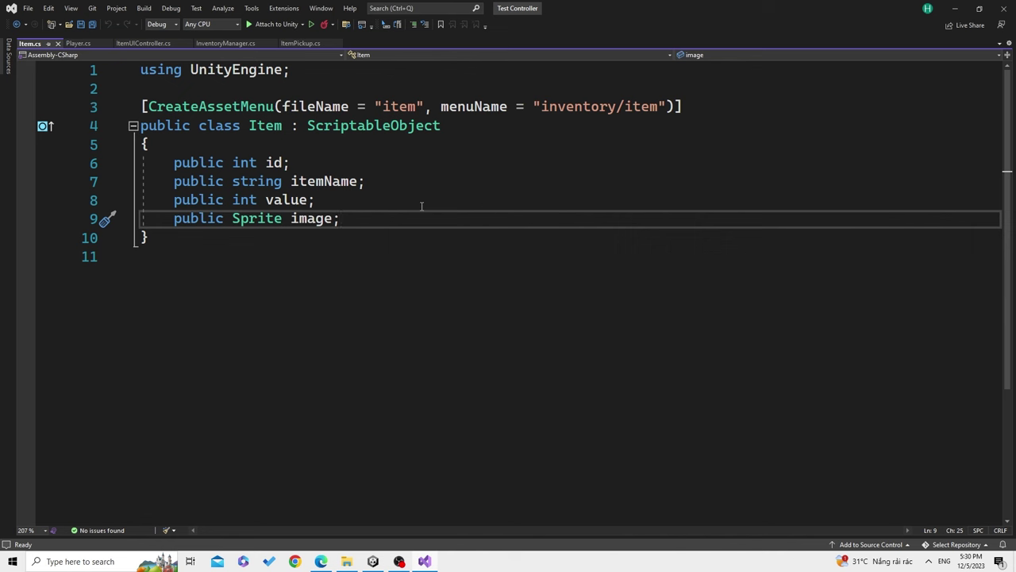
pyautogui.press('Up')
pyautogui.press('Up')
pyautogui.press('Up')
pyautogui.press('Up')
pyautogui.press('Up')
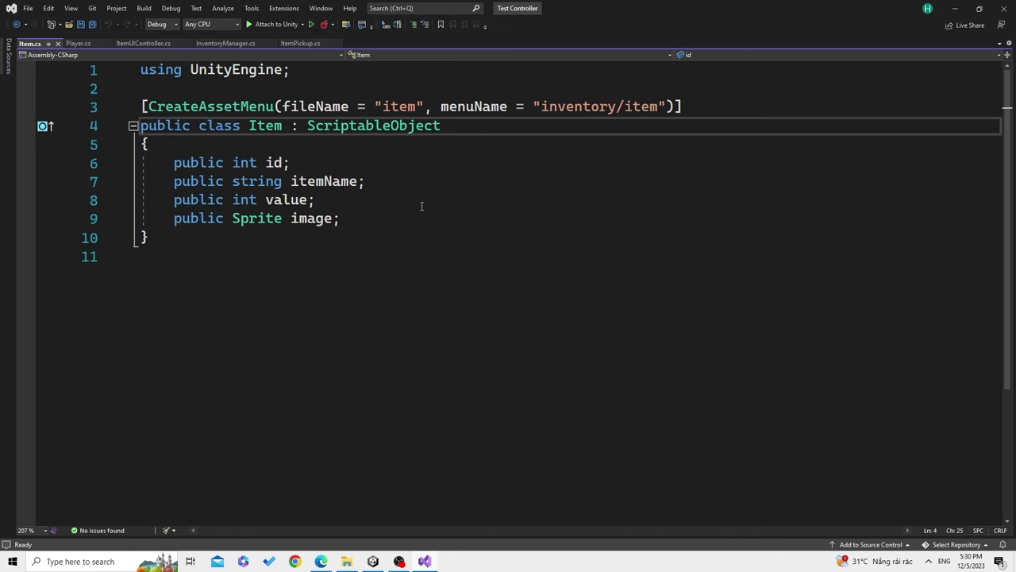
pyautogui.click(399, 89)
pyautogui.press('Return')
pyautogui.press('Return')
pyautogui.press('Up')
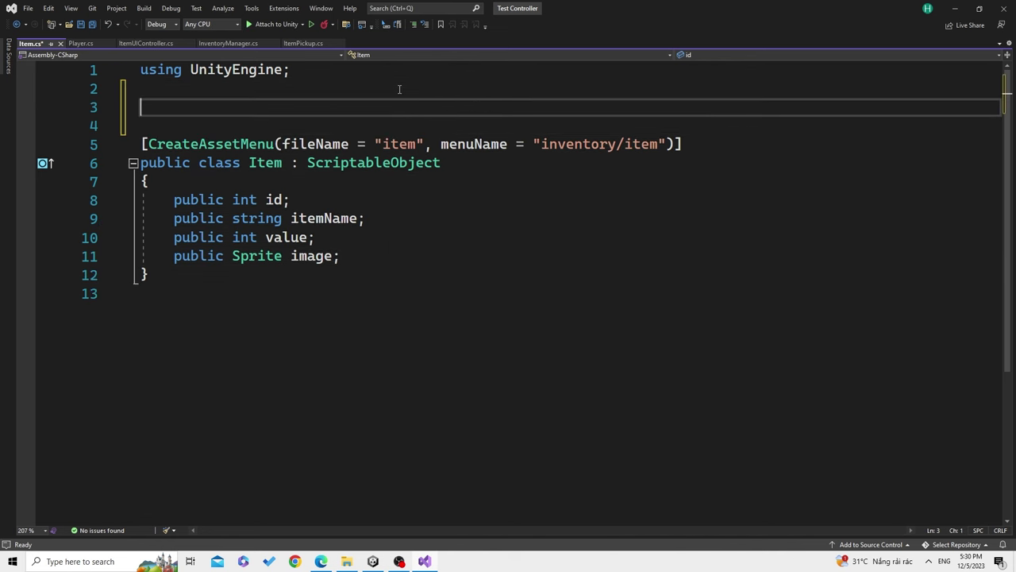
pyautogui.write('publi')
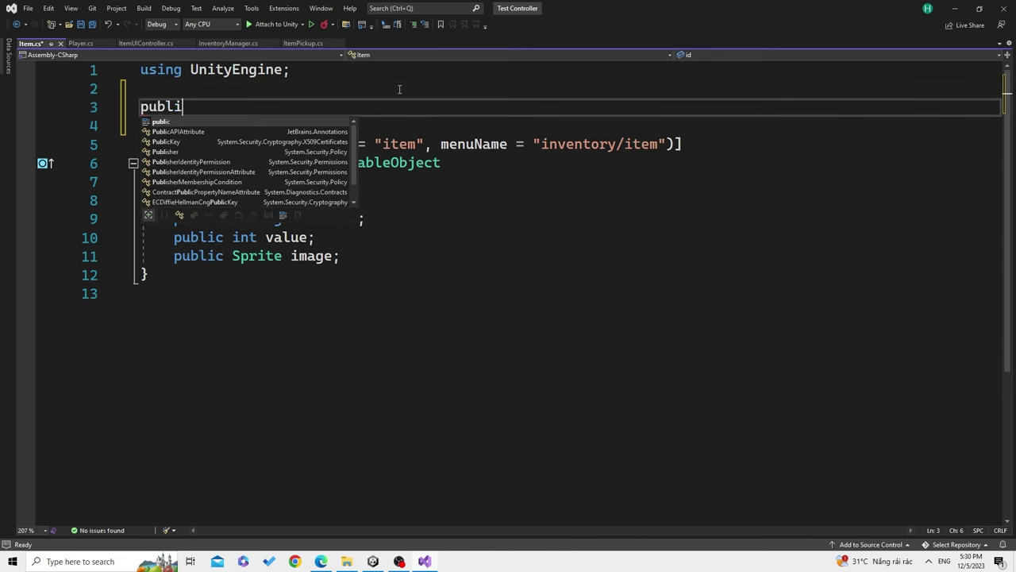
pyautogui.write('c enum')
pyautogui.press('Return')
pyautogui.write('{')
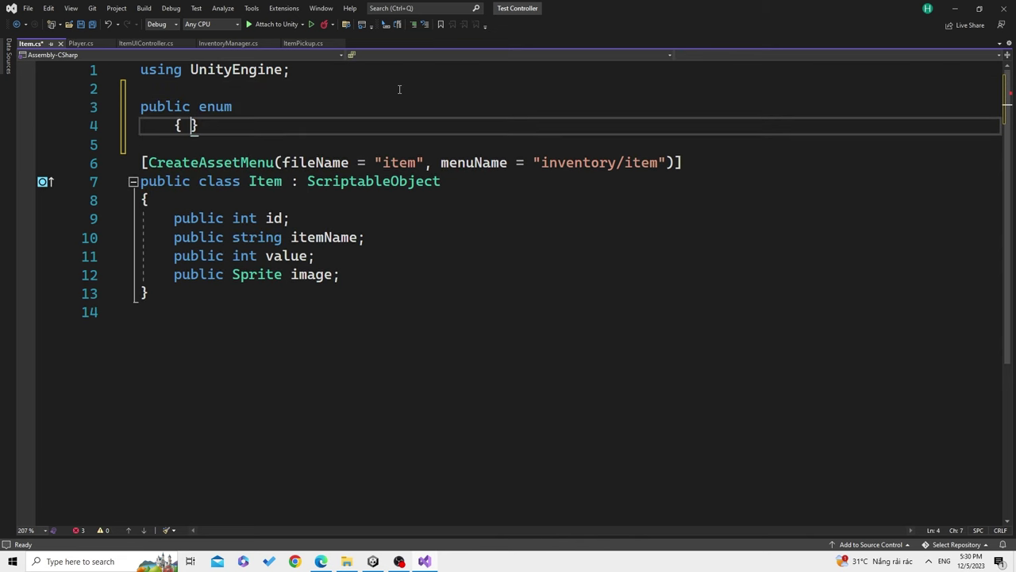
pyautogui.press('Return')
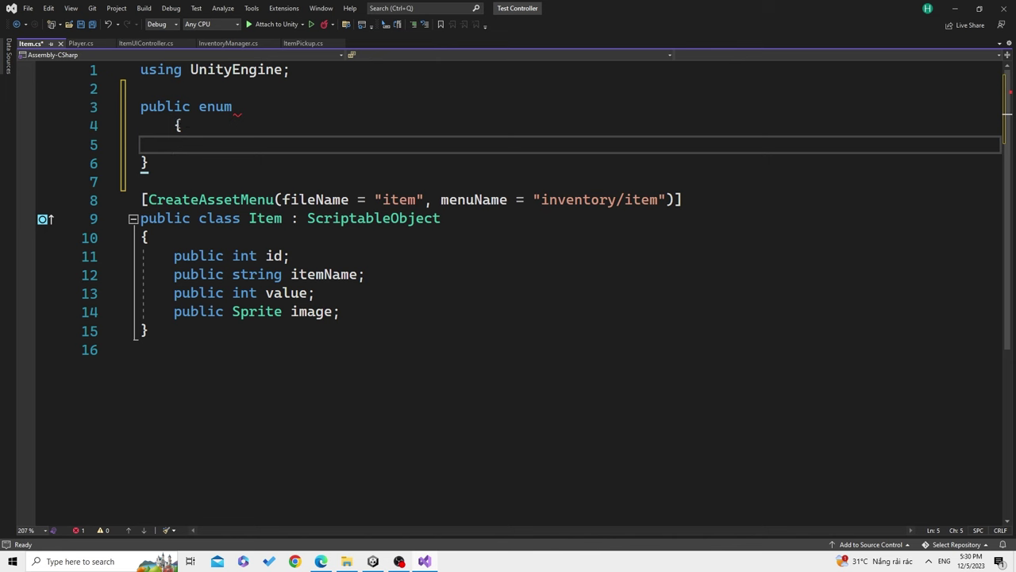
pyautogui.press('Up')
pyautogui.click(247, 107)
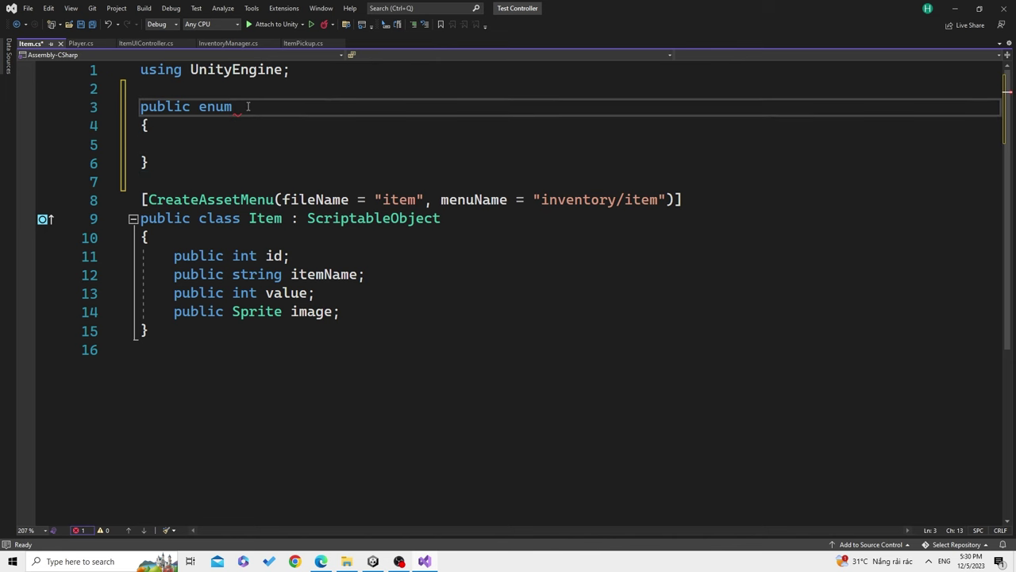
pyautogui.write('ItemType')
pyautogui.hotkey('ctrl', 's')
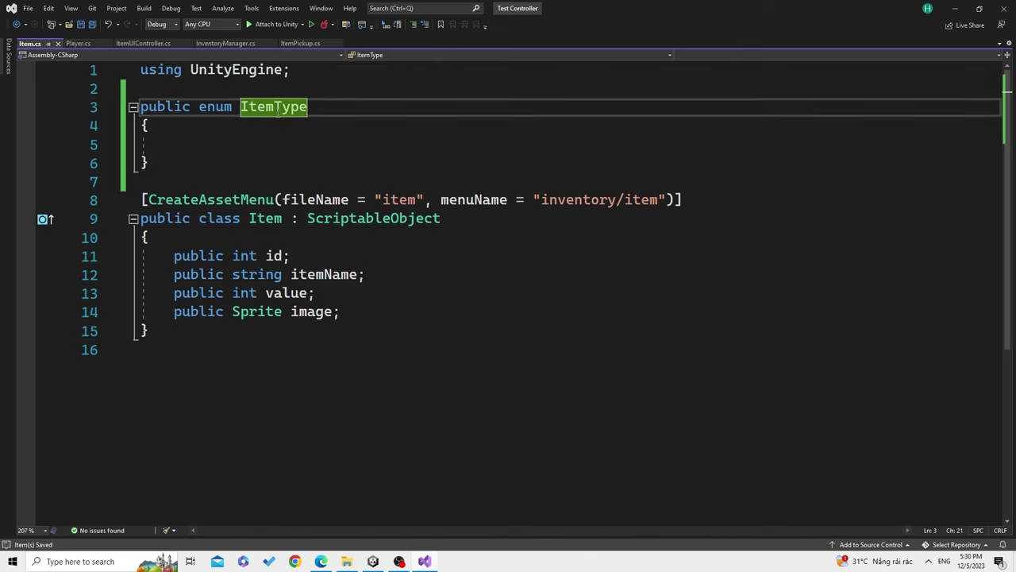
# Give the ItemType enum the values Bottle and Glass and save
pyautogui.click(235, 142)
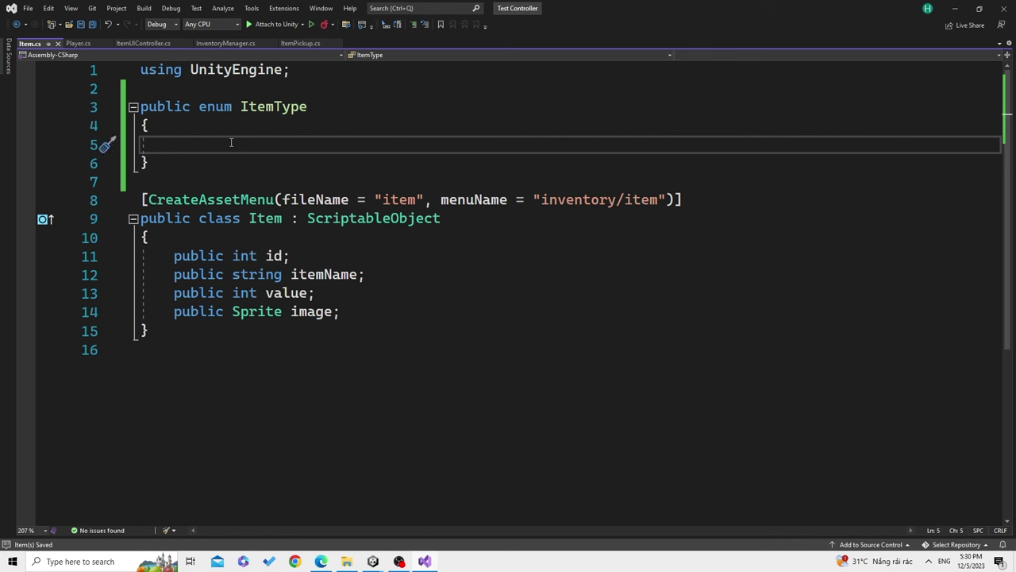
pyautogui.write('Kic')
pyautogui.press('BackSpace')
pyautogui.press('BackSpace')
pyautogui.press('BackSpace')
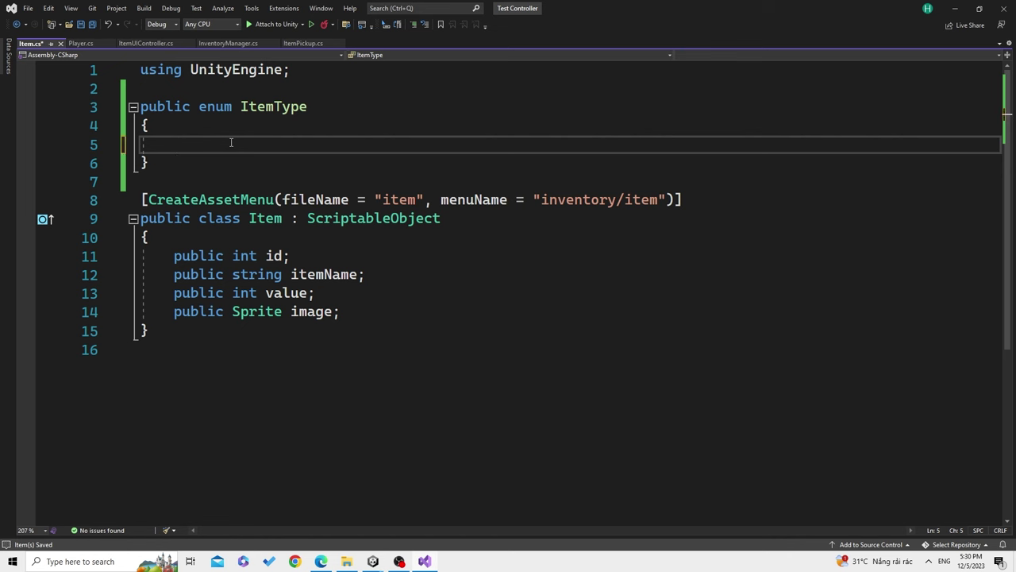
pyautogui.write('Glass')
pyautogui.press('BackSpace')
pyautogui.press('BackSpace')
pyautogui.press('BackSpace')
pyautogui.press('BackSpace')
pyautogui.press('BackSpace')
pyautogui.write('Bottle, ')
pyautogui.write('Glass')
pyautogui.hotkey('ctrl', 's')
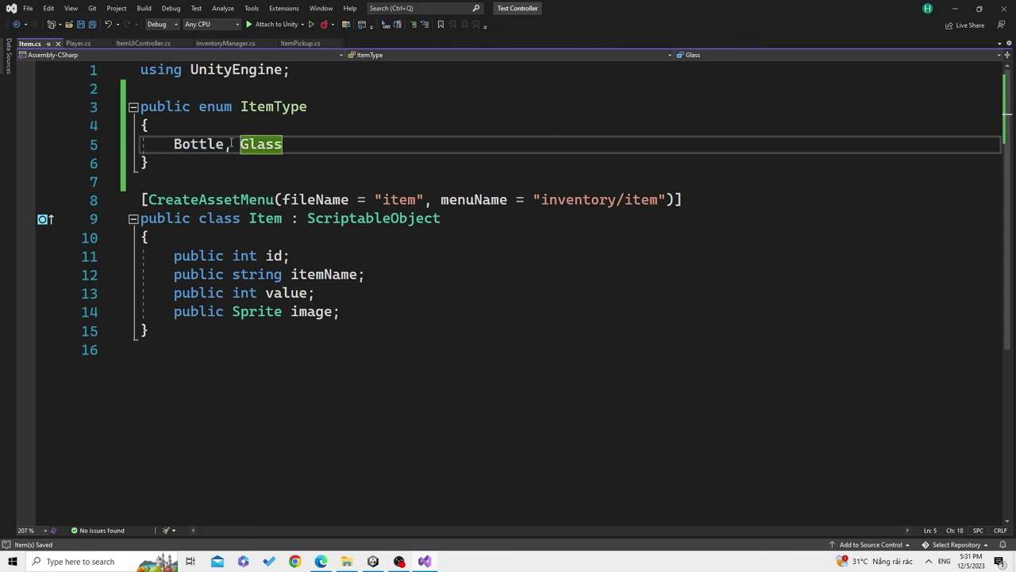
# Add a 'public ItemType itemType;' field below the image field and return to Unity to recompile
pyautogui.moveTo(301, 145); pyautogui.dragTo(173, 145)
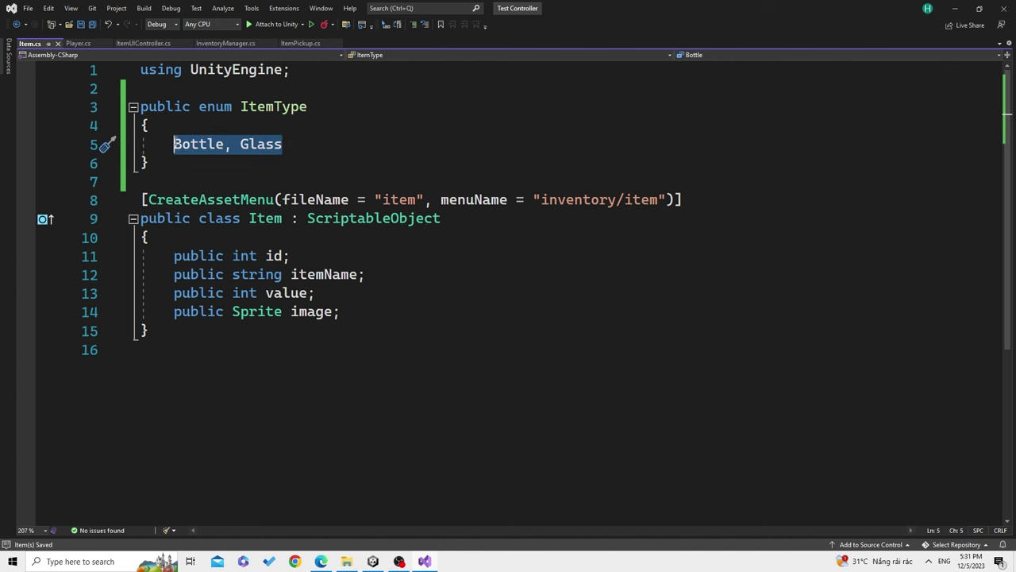
pyautogui.click(276, 199)
pyautogui.click(211, 145)
pyautogui.click(272, 108)
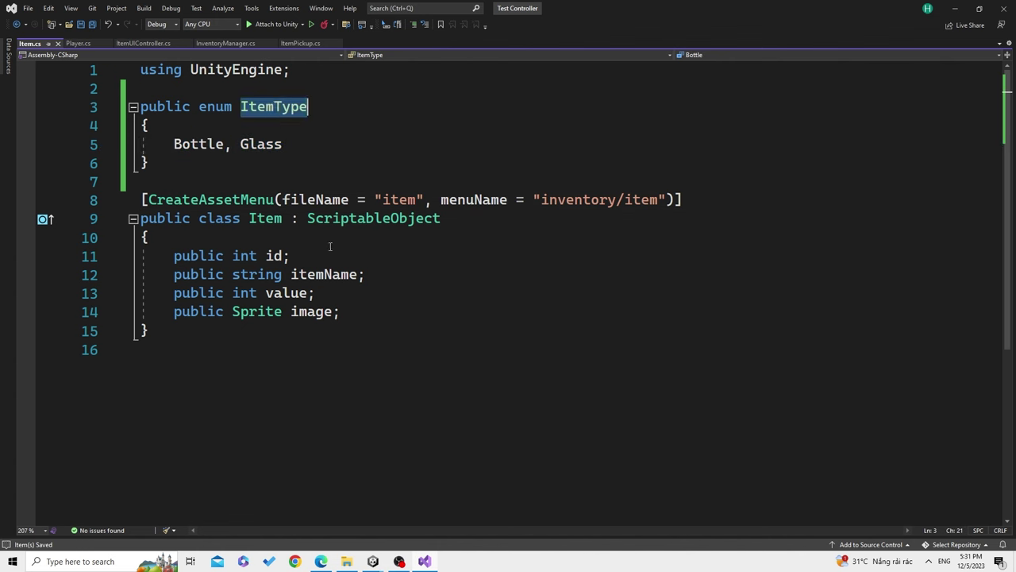
pyautogui.click(352, 317)
pyautogui.press('Return')
pyautogui.write('pub')
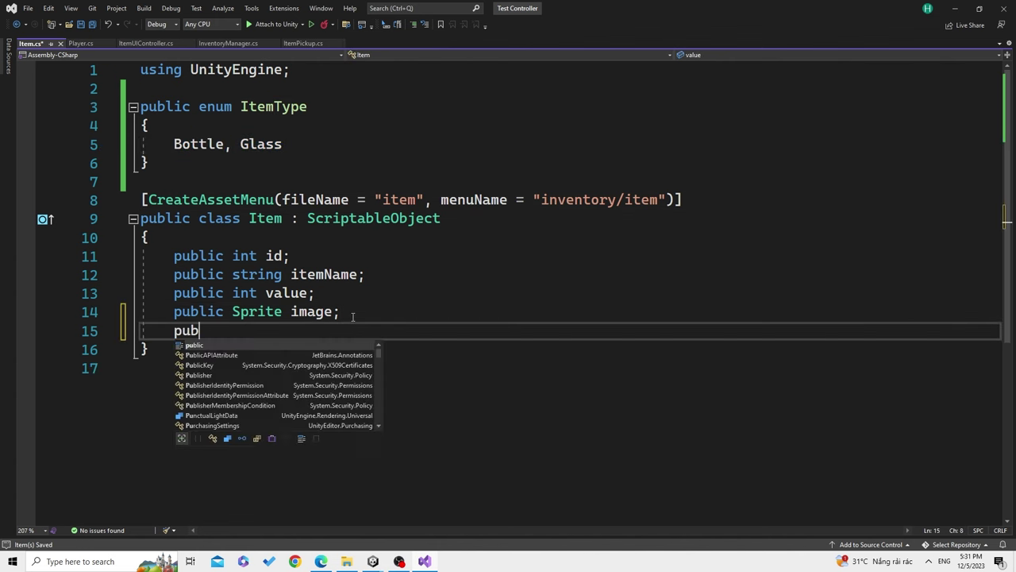
pyautogui.write('lic ItemType')
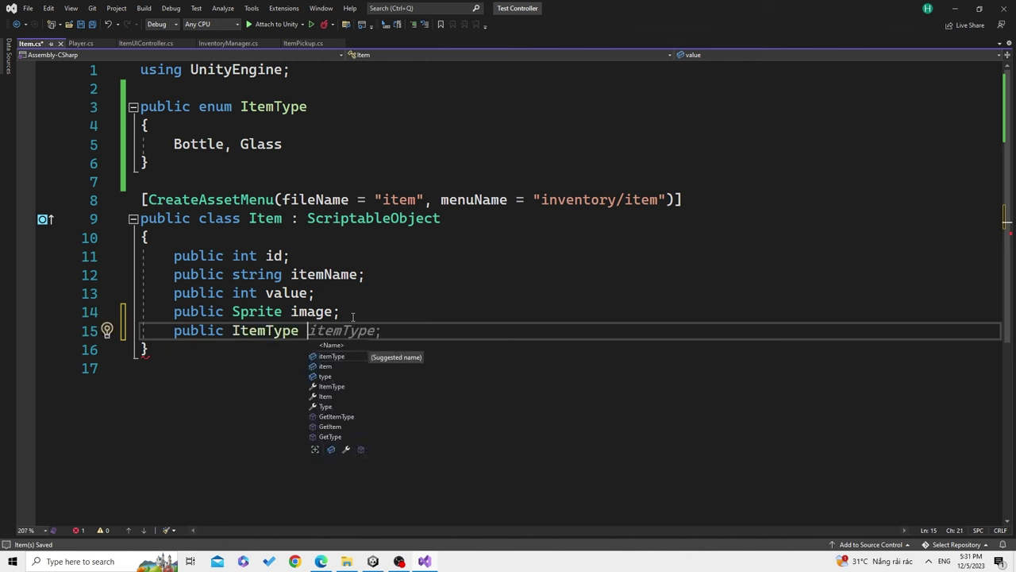
pyautogui.press('Tab')
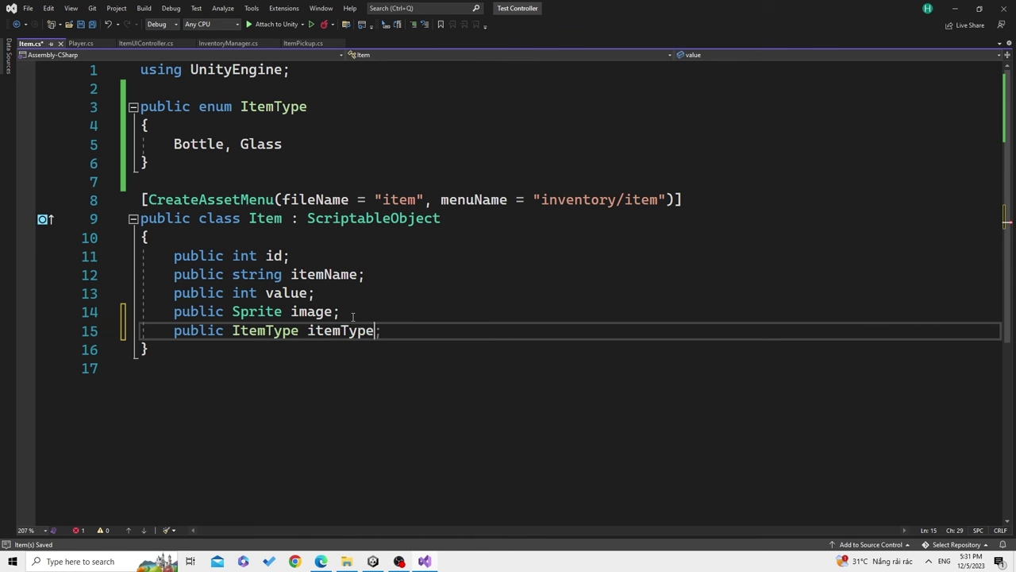
pyautogui.write(';')
pyautogui.hotkey('alt', 'Tab')
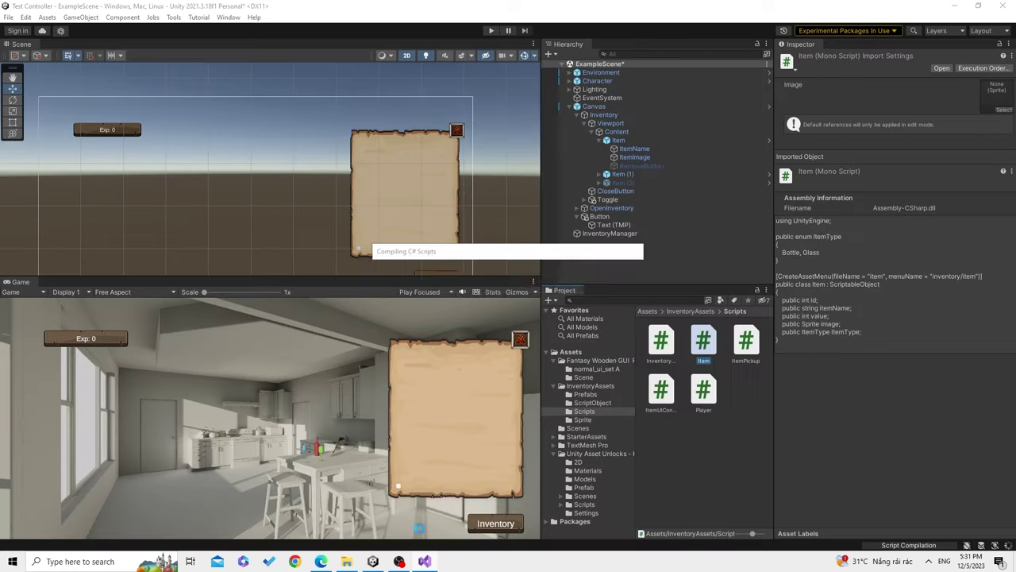
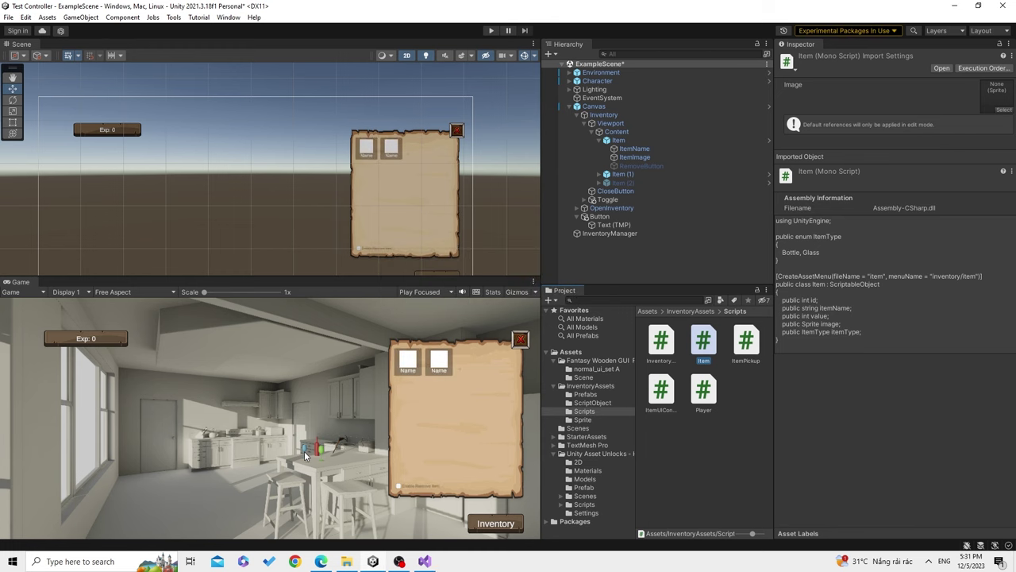
# Check the itemType field in Item.cs, then set the BlueGlass asset's Item Type to Glass
pyautogui.click(433, 561)
pyautogui.doubleClick(370, 331)
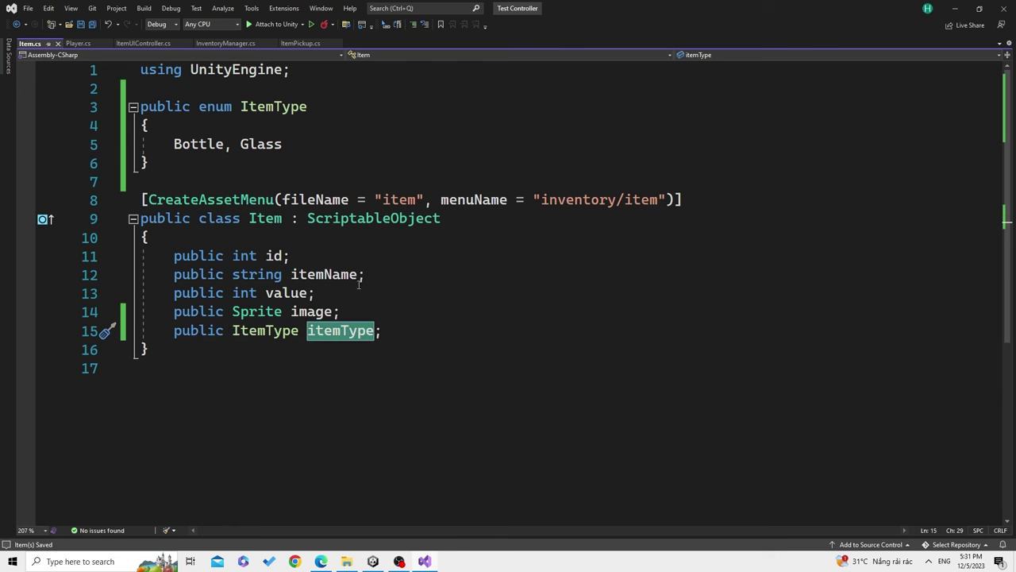
pyautogui.click(399, 561)
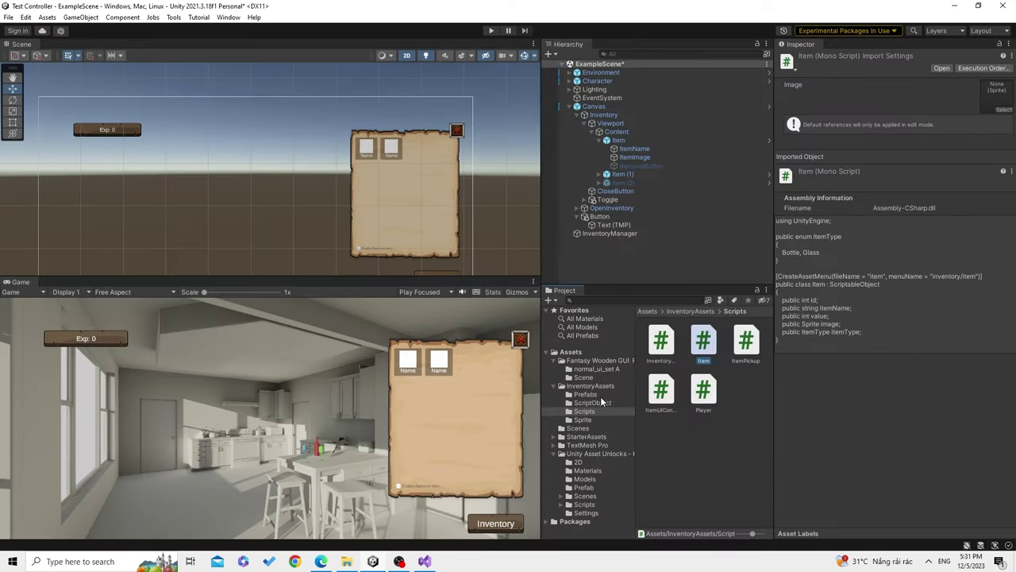
pyautogui.click(600, 402)
pyautogui.click(661, 343)
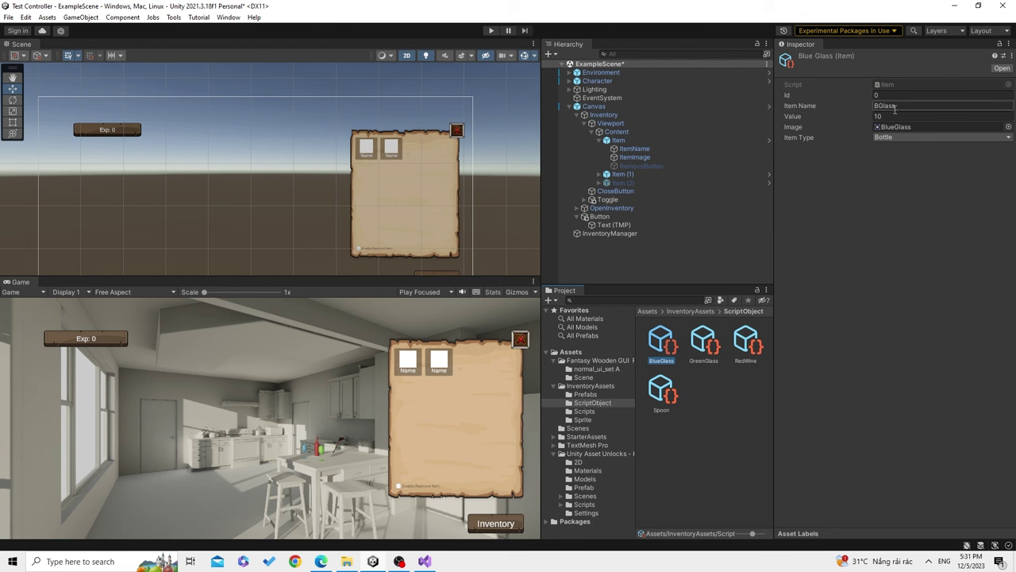
pyautogui.click(906, 137)
pyautogui.click(898, 160)
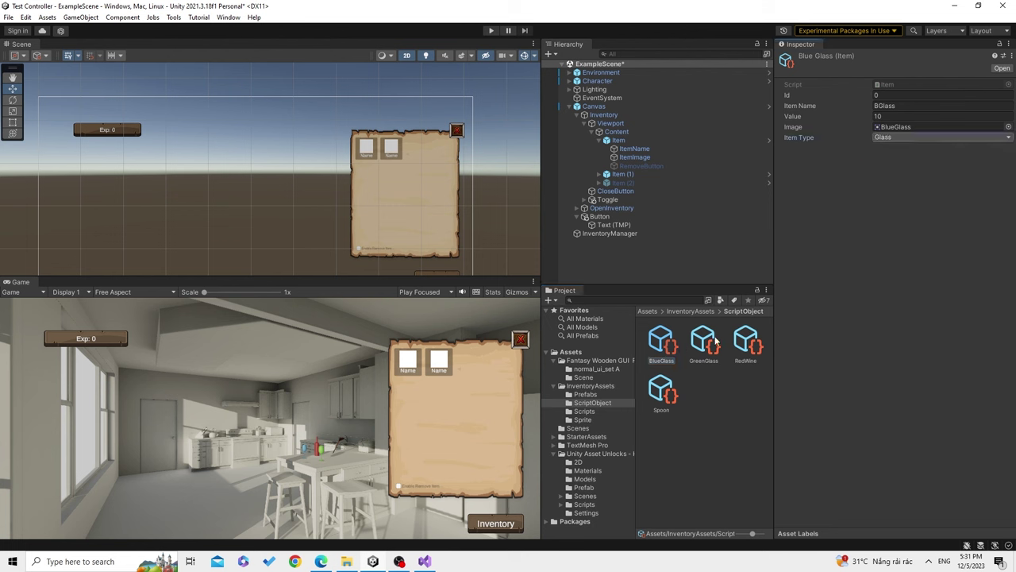
# Set GreenGlass's Item Type to Glass and keep RedWine as Bottle
pyautogui.click(704, 343)
pyautogui.click(894, 138)
pyautogui.click(897, 162)
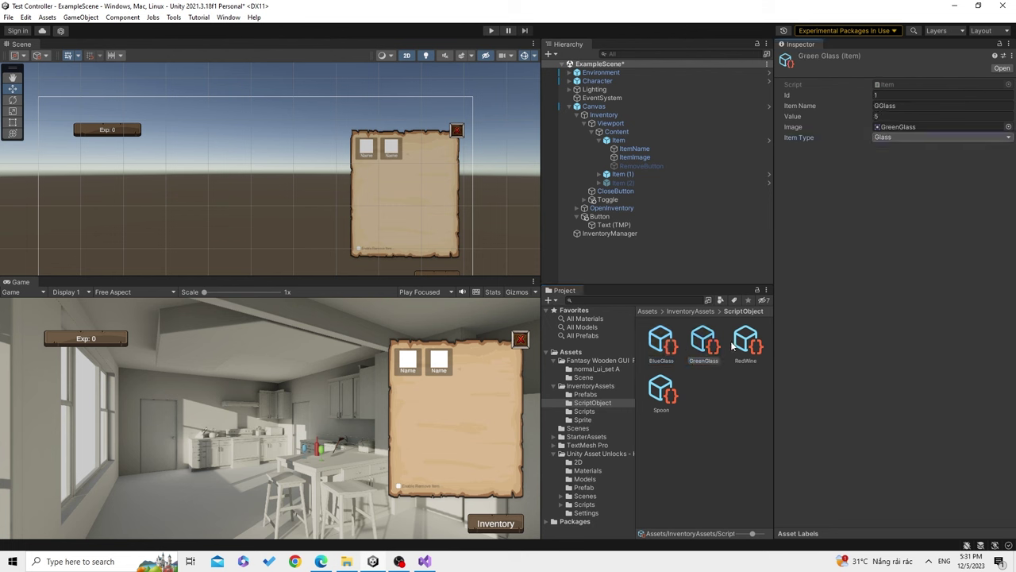
pyautogui.click(748, 346)
pyautogui.click(909, 137)
pyautogui.click(904, 265)
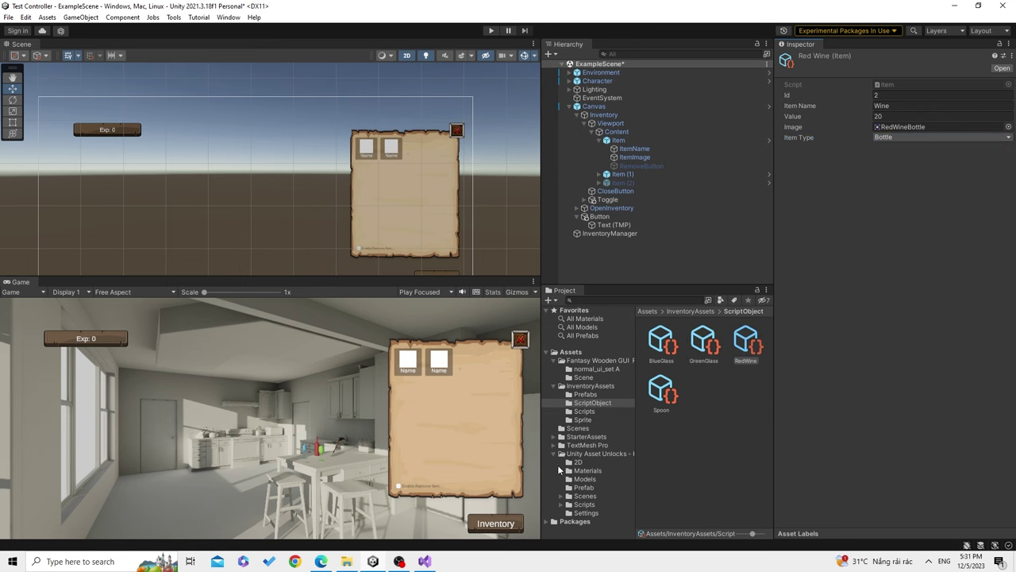
pyautogui.click(426, 562)
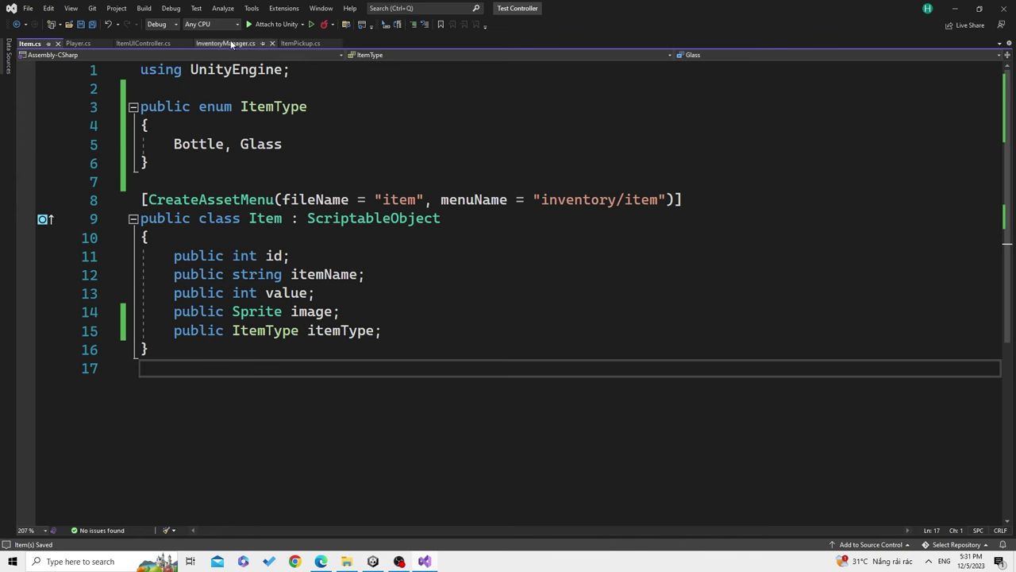
# Add an empty public void UseItem() method after Remove in ItemUIController.cs
pyautogui.click(140, 44)
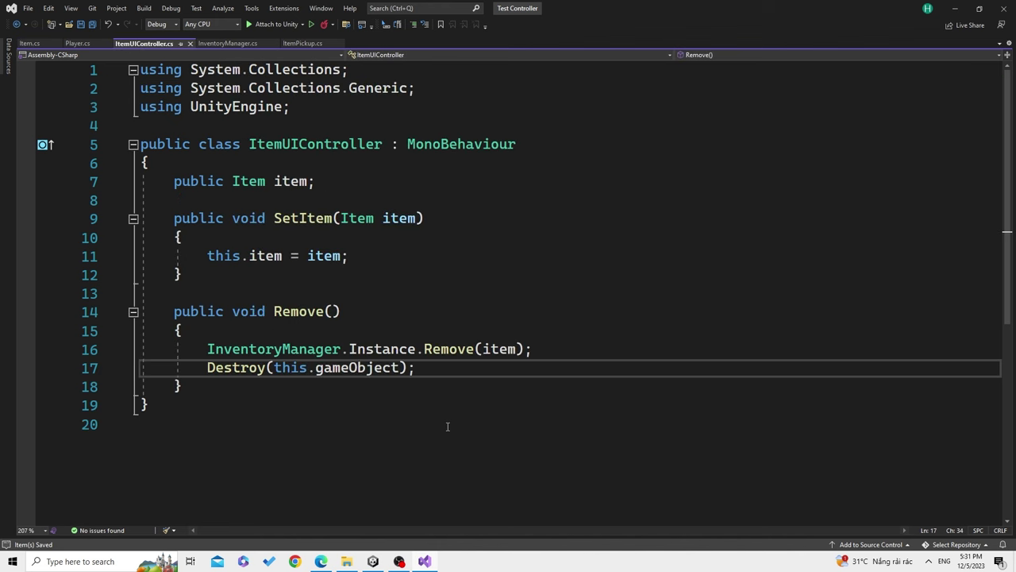
pyautogui.click(239, 389)
pyautogui.press('Return')
pyautogui.press('Return')
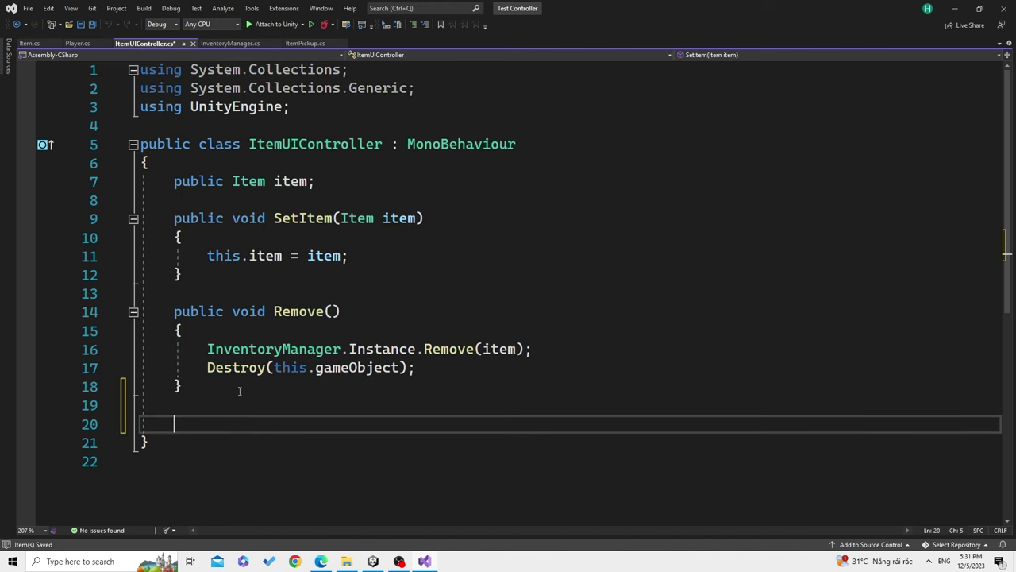
pyautogui.write('public v')
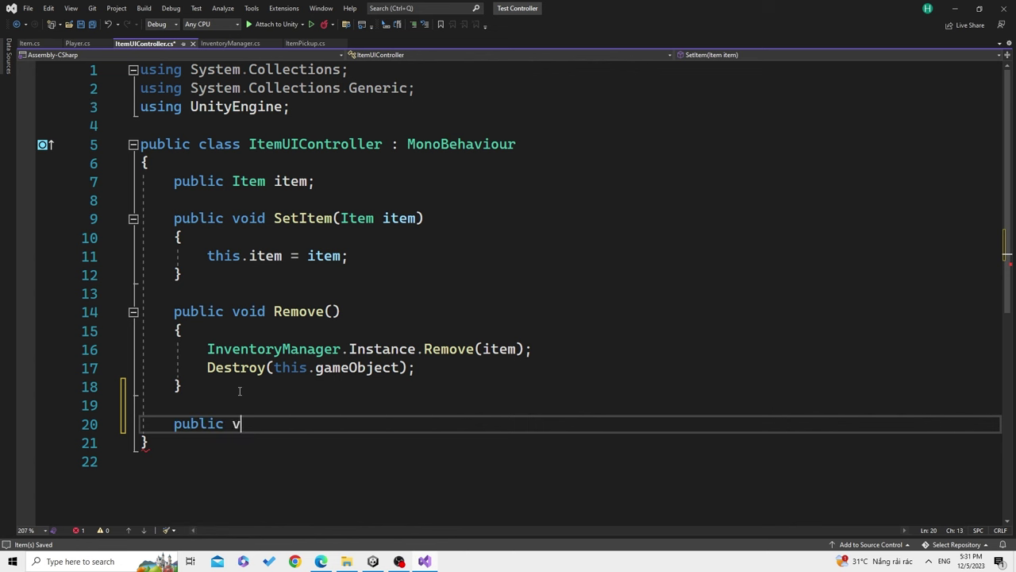
pyautogui.write('oid ')
pyautogui.write('Use')
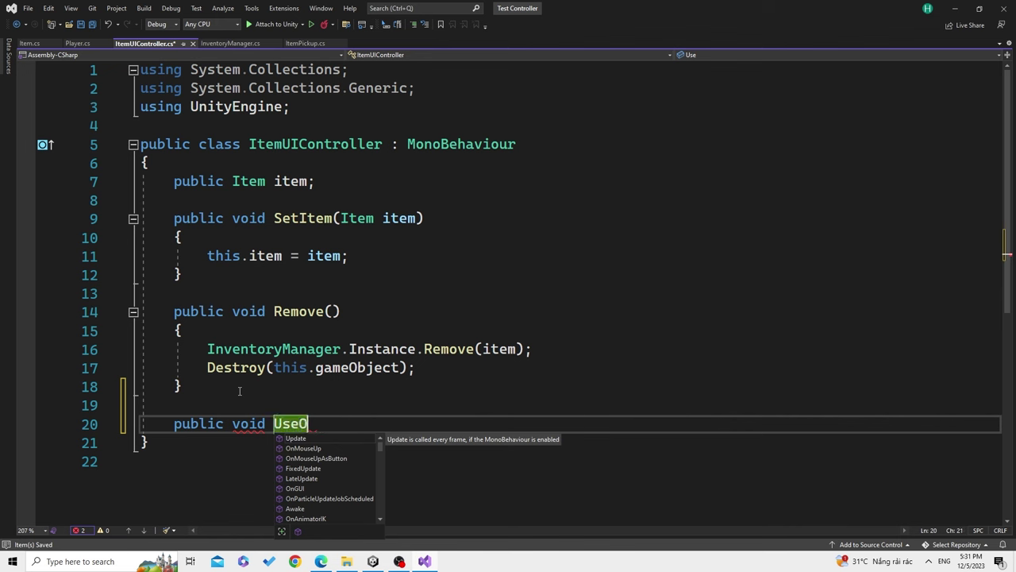
pyautogui.write('Item()')
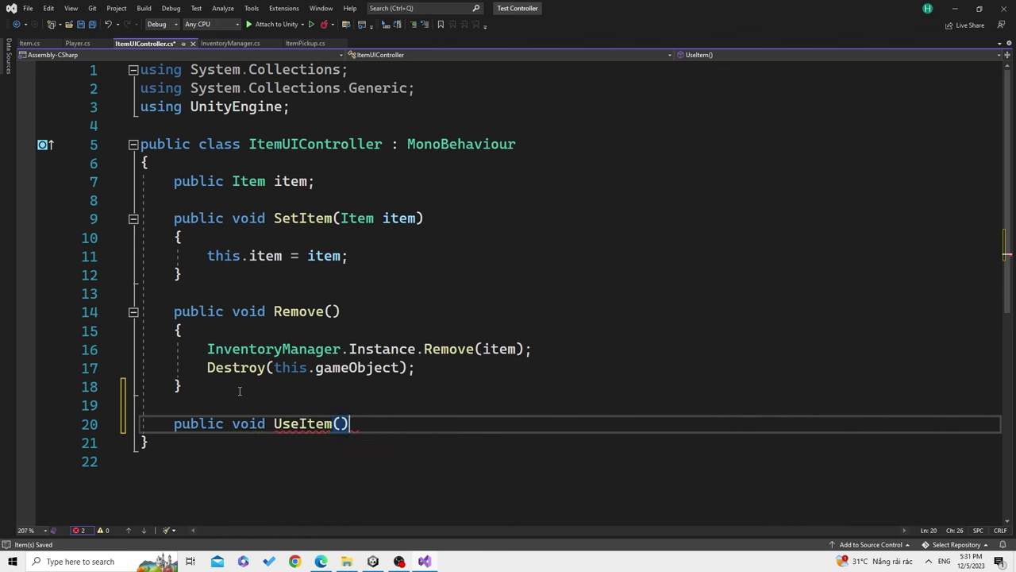
pyautogui.press('Return')
pyautogui.write('{')
pyautogui.press('Return')
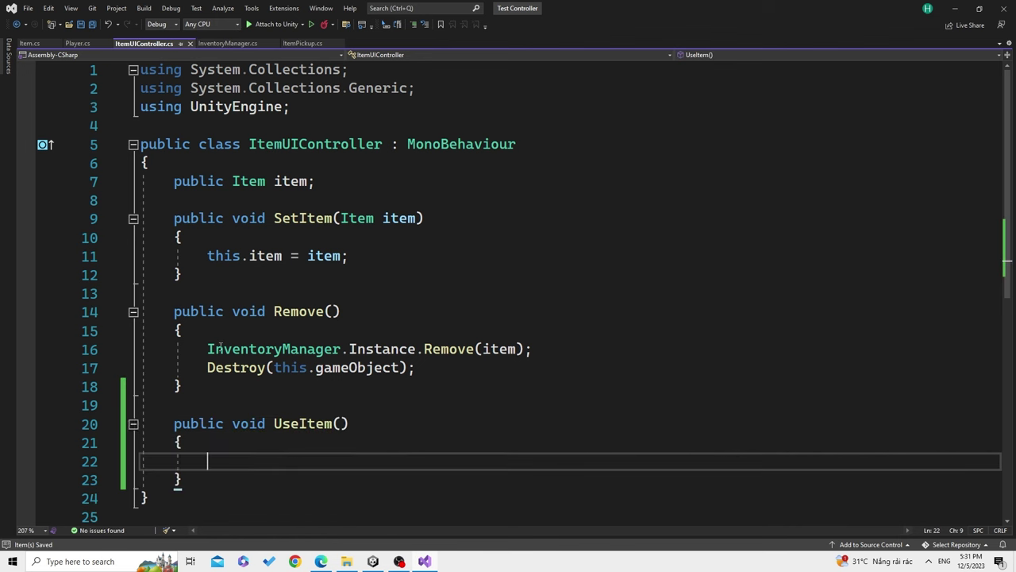
# Copy the inventory remove call into UseItem under an // Optional comment and save
pyautogui.moveTo(207, 350); pyautogui.dragTo(540, 355)
pyautogui.hotkey('ctrl', 'c')
pyautogui.click(273, 459)
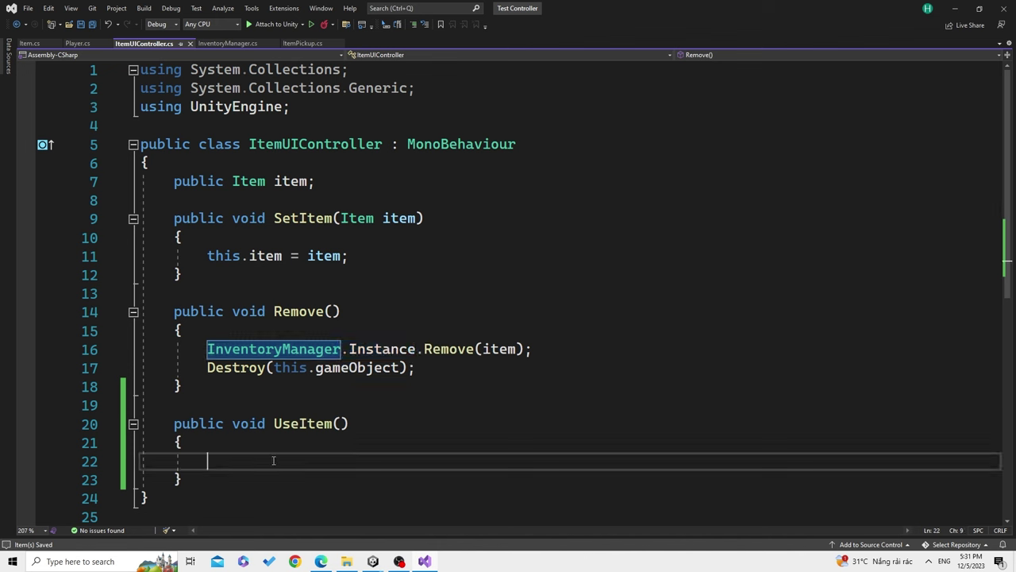
pyautogui.hotkey('ctrl', 'v')
pyautogui.click(205, 469)
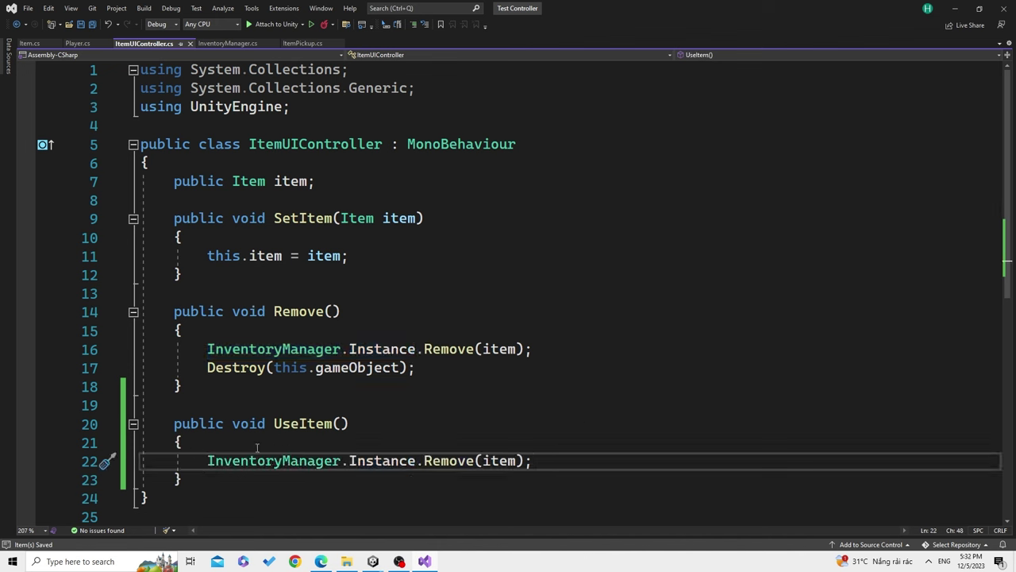
pyautogui.click(276, 443)
pyautogui.press('Return')
pyautogui.write('// ')
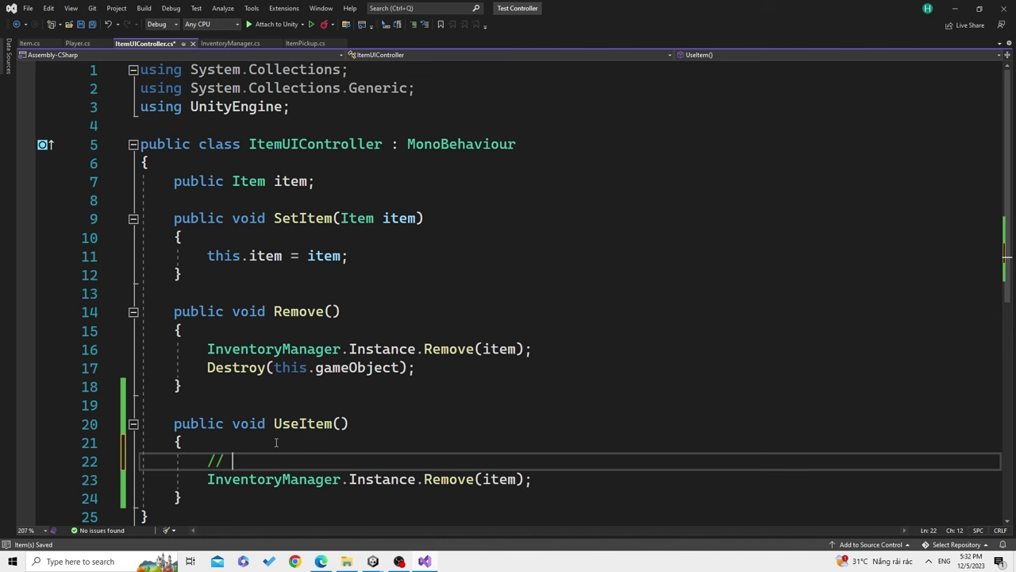
pyautogui.write('Optional')
pyautogui.hotkey('ctrl', 's')
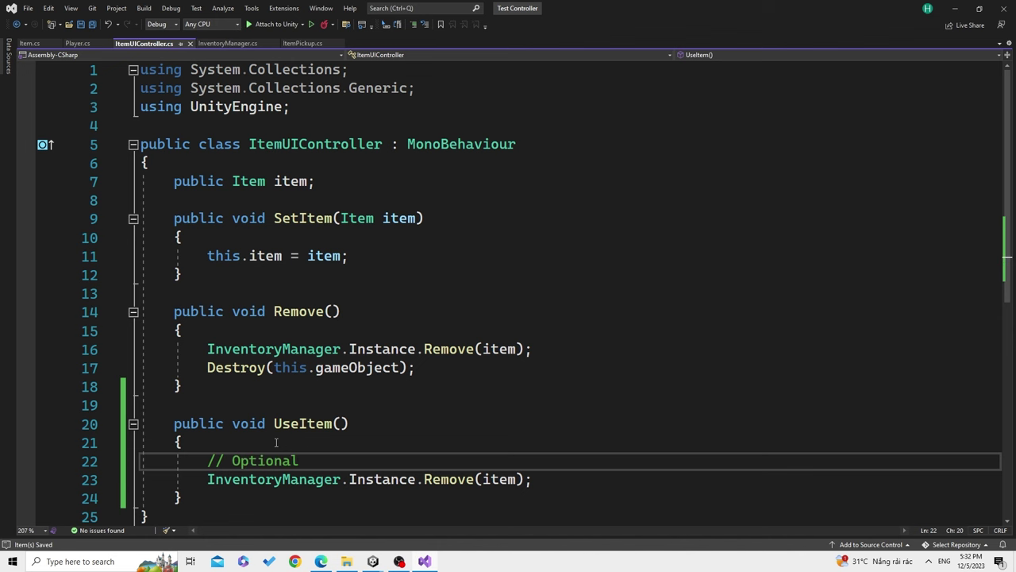
# Replace the copied inventory remove call in UseItem with a plain Remove(); call
pyautogui.scroll(-1, 400, 461)
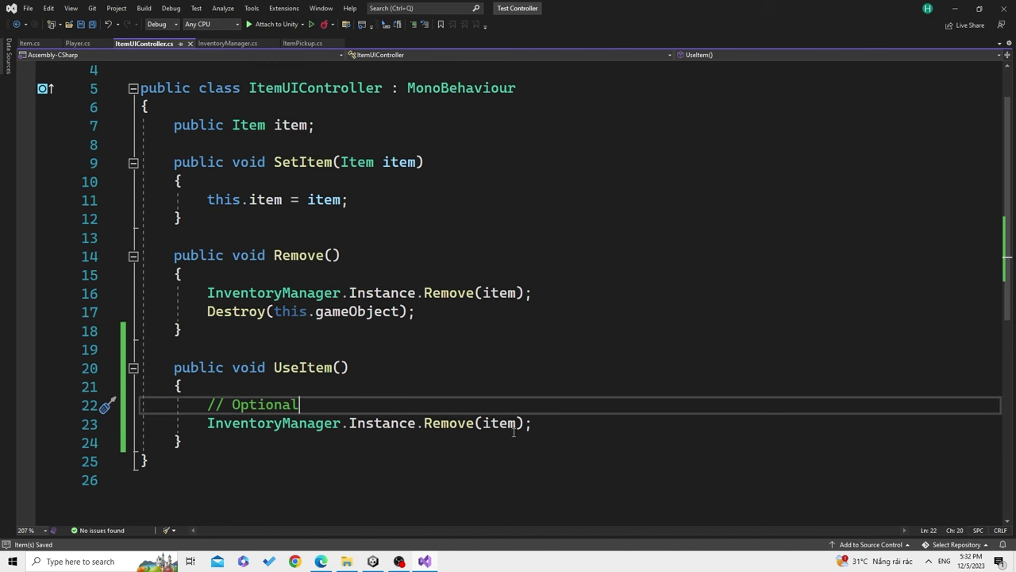
pyautogui.click(546, 422)
pyautogui.press('Return')
pyautogui.press('Return')
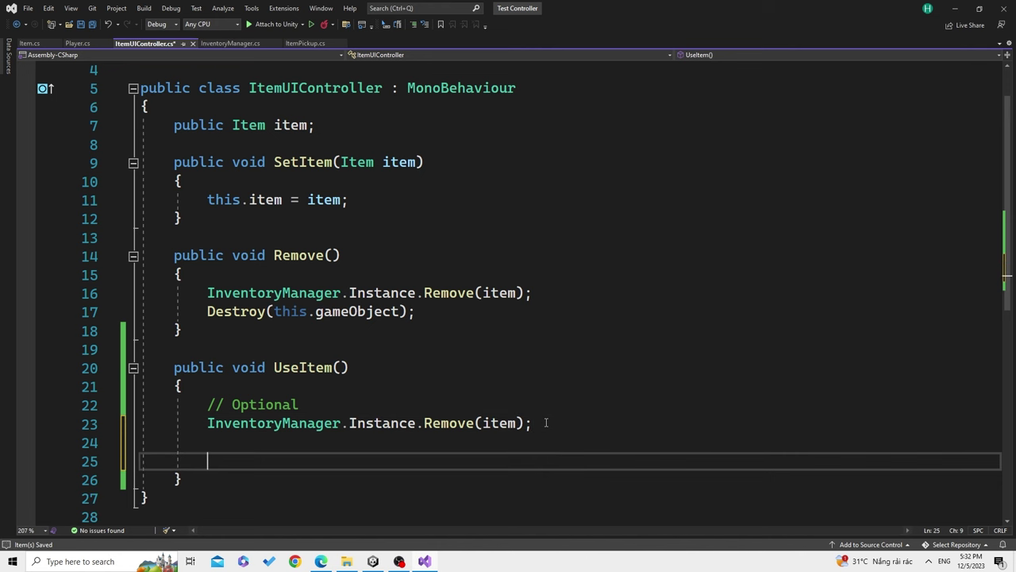
pyautogui.write('De')
pyautogui.press('BackSpace')
pyautogui.press('BackSpace')
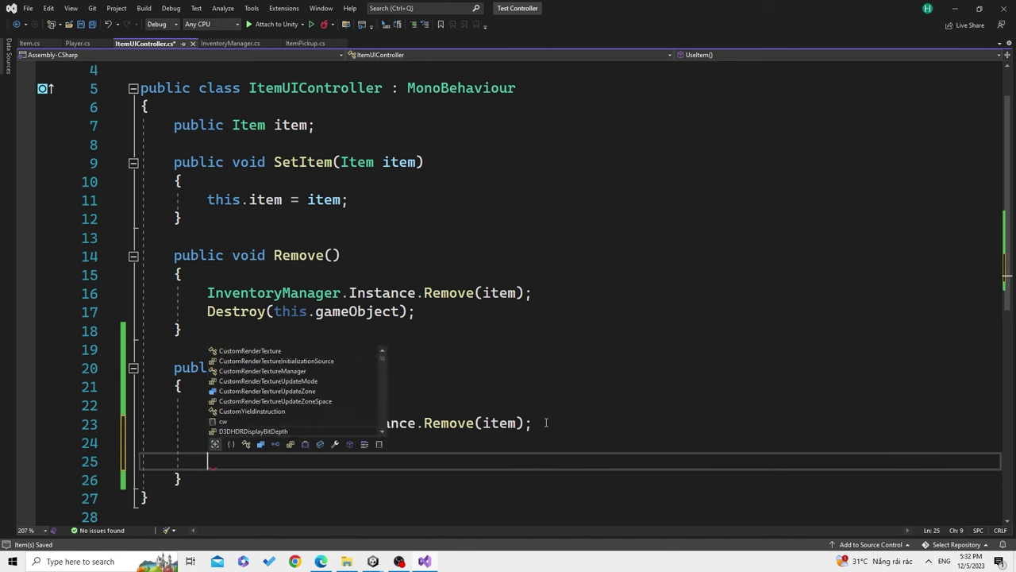
pyautogui.press('BackSpace')
pyautogui.press('BackSpace')
pyautogui.press('BackSpace')
pyautogui.press('BackSpace')
pyautogui.press('BackSpace')
pyautogui.press('BackSpace')
pyautogui.press('BackSpace')
pyautogui.press('BackSpace')
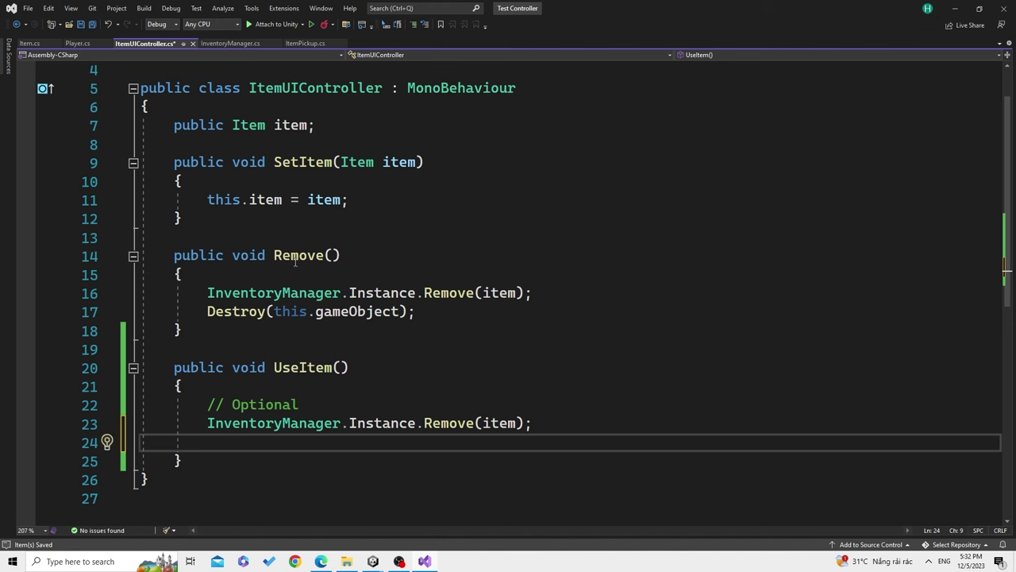
pyautogui.moveTo(208, 424); pyautogui.dragTo(545, 426)
pyautogui.write('Remove')
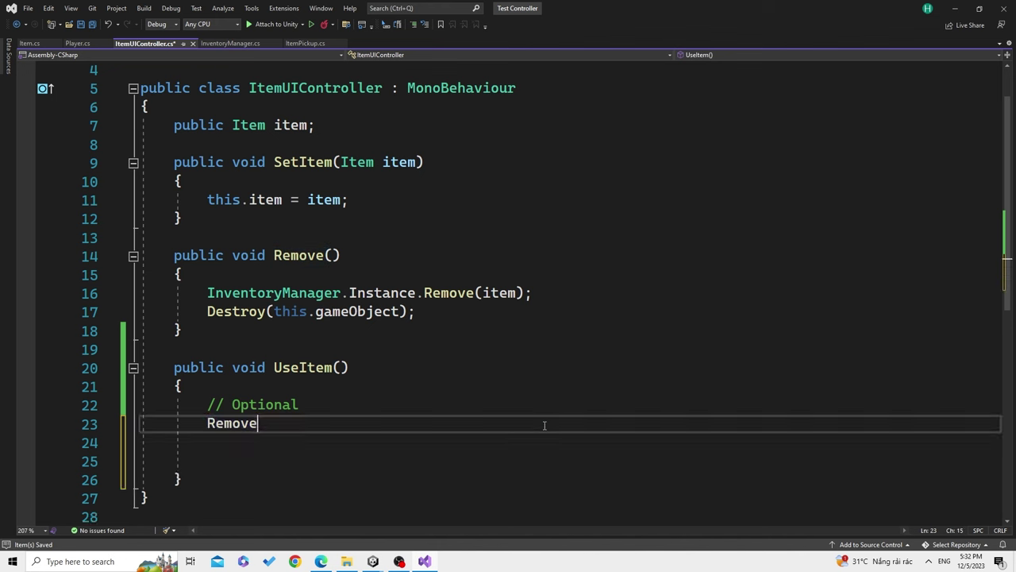
pyautogui.write('();')
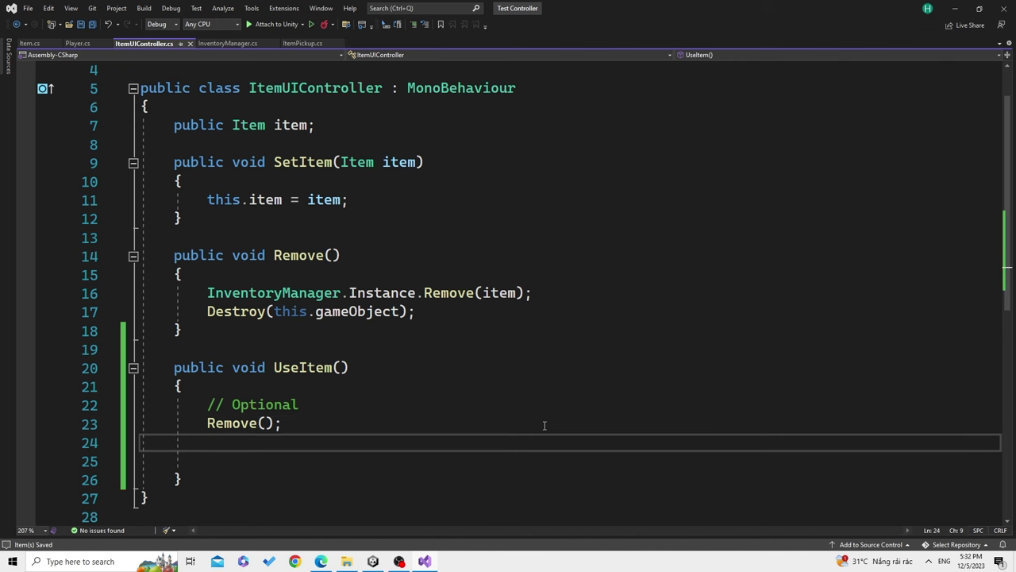
pyautogui.scroll(-1, 422, 433)
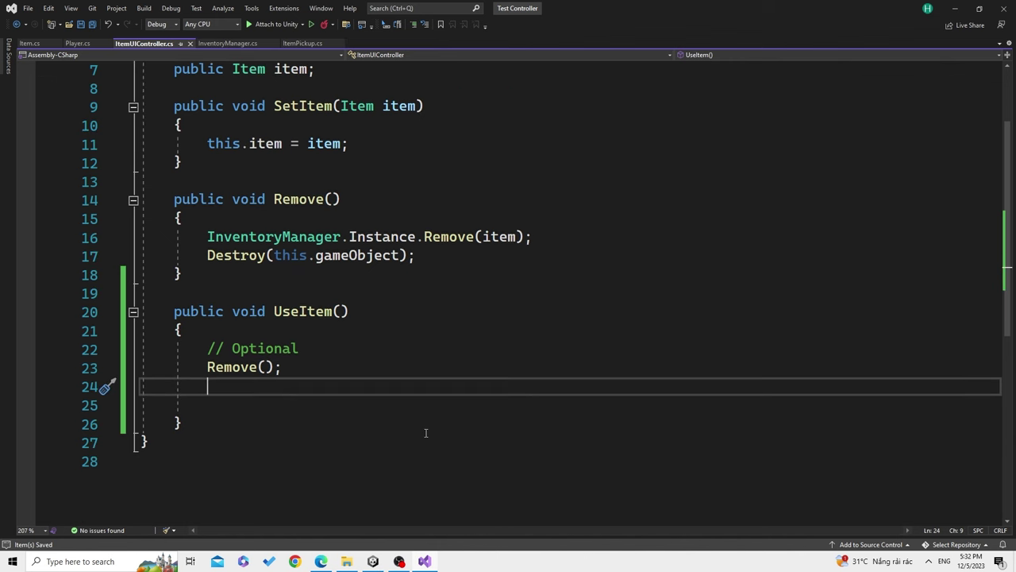
pyautogui.press('Down')
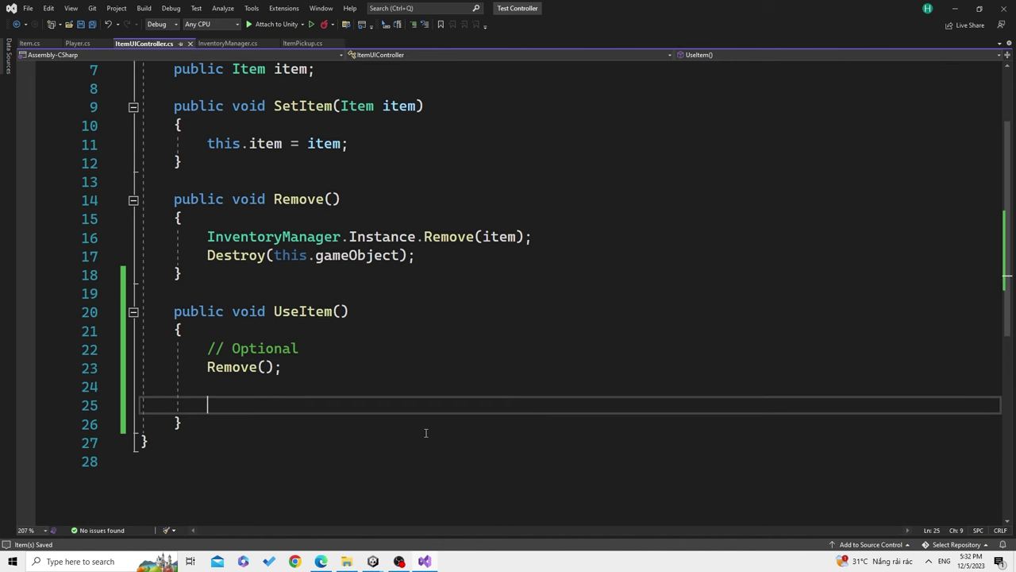
# Start a switch statement with an empty block inside UseItem
pyautogui.write('swich')
pyautogui.press('Tab')
pyautogui.hotkey('ctrl', 'z')
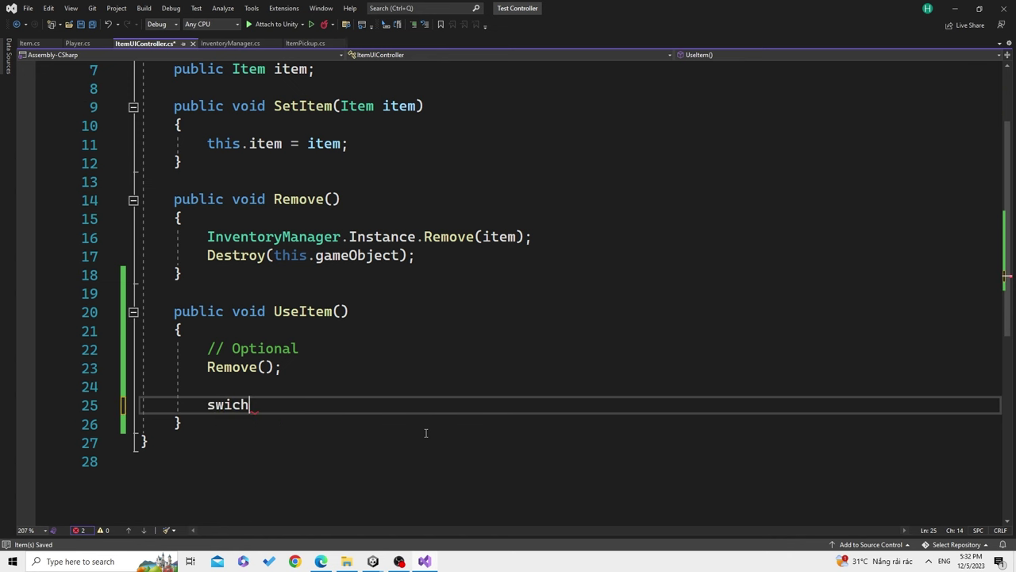
pyautogui.press('BackSpace')
pyautogui.press('BackSpace')
pyautogui.press('BackSpace')
pyautogui.press('BackSpace')
pyautogui.write('Swi')
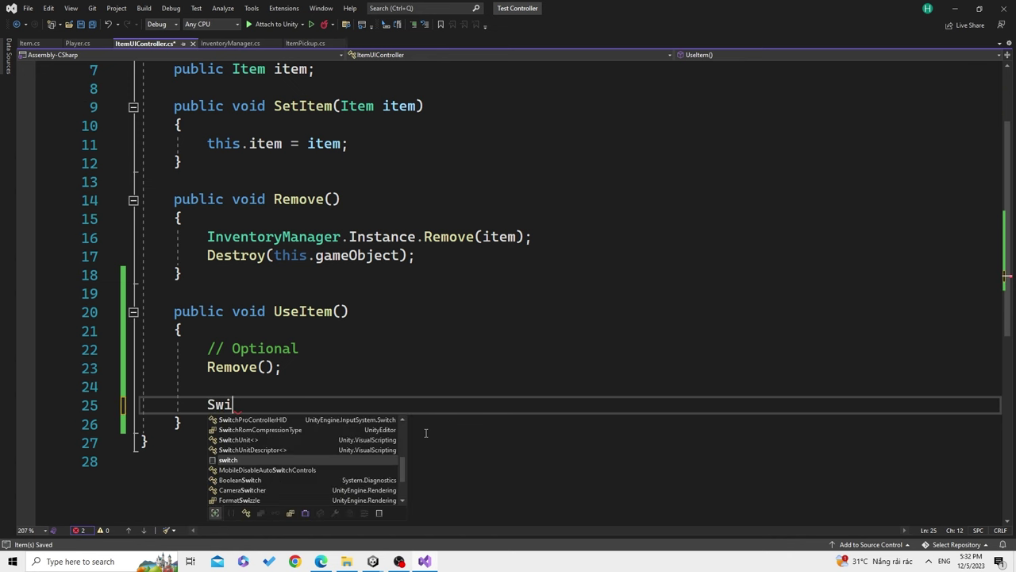
pyautogui.press('Tab')
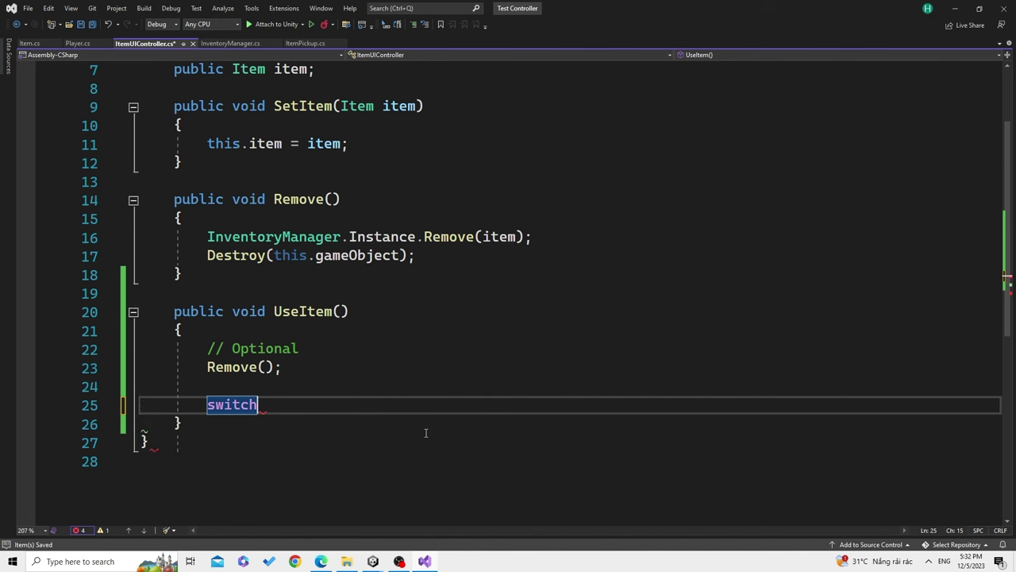
pyautogui.write('()')
pyautogui.press('Return')
pyautogui.write('{')
pyautogui.press('Return')
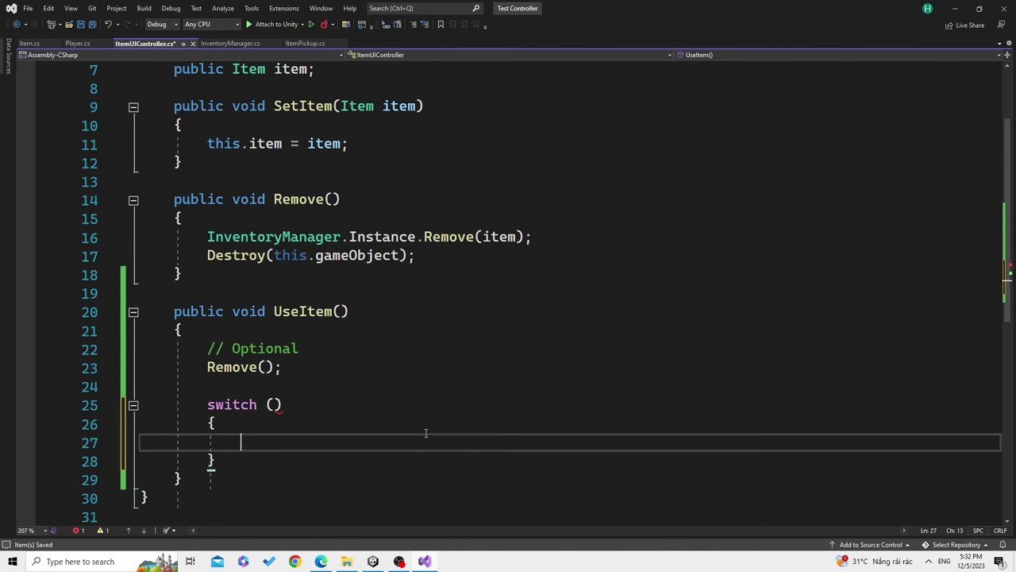
# Fill in item.itemType as the switch condition
pyautogui.click(273, 405)
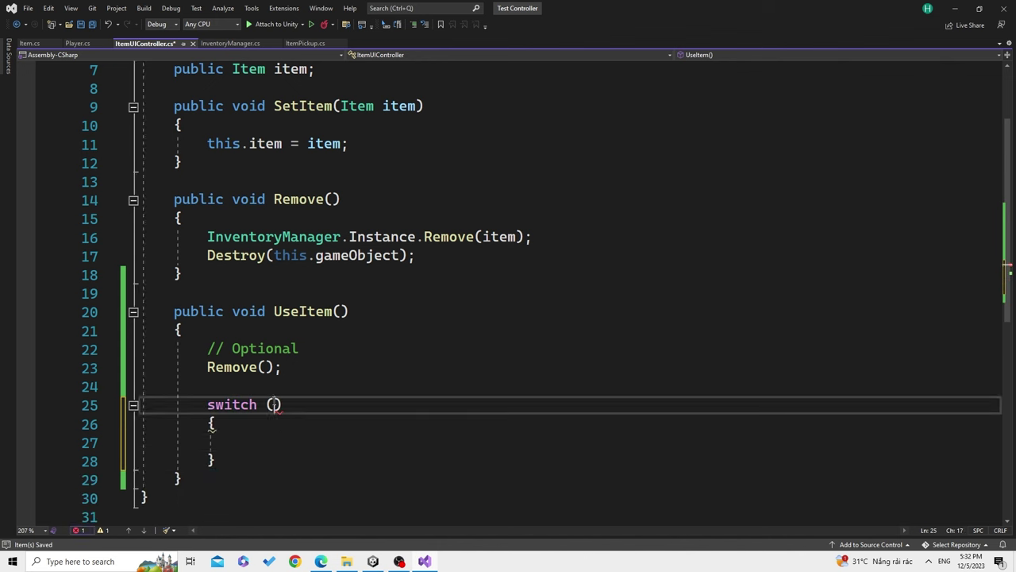
pyautogui.scroll(2, 534, 423)
pyautogui.scroll(-1, 534, 423)
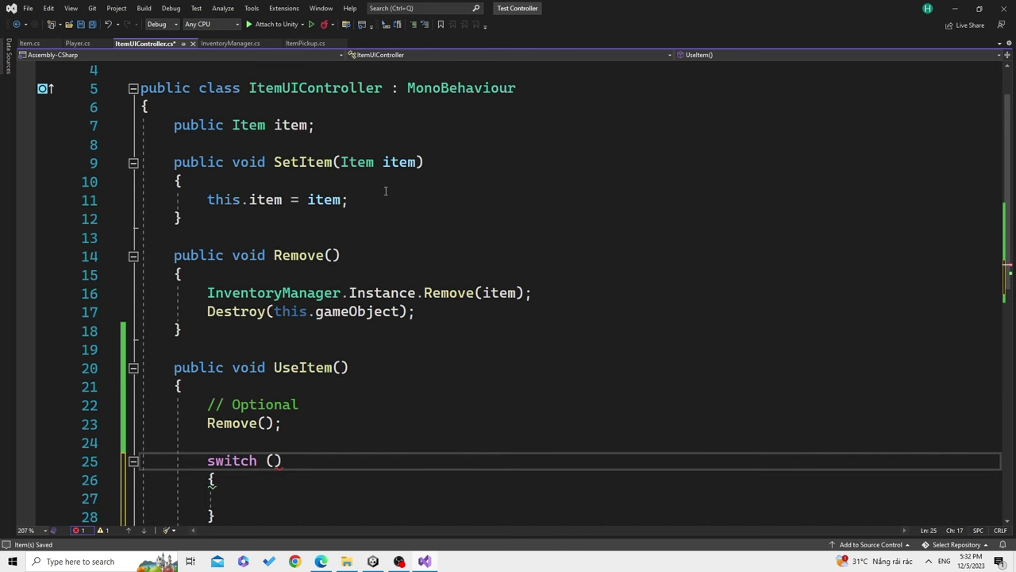
pyautogui.write('item.item')
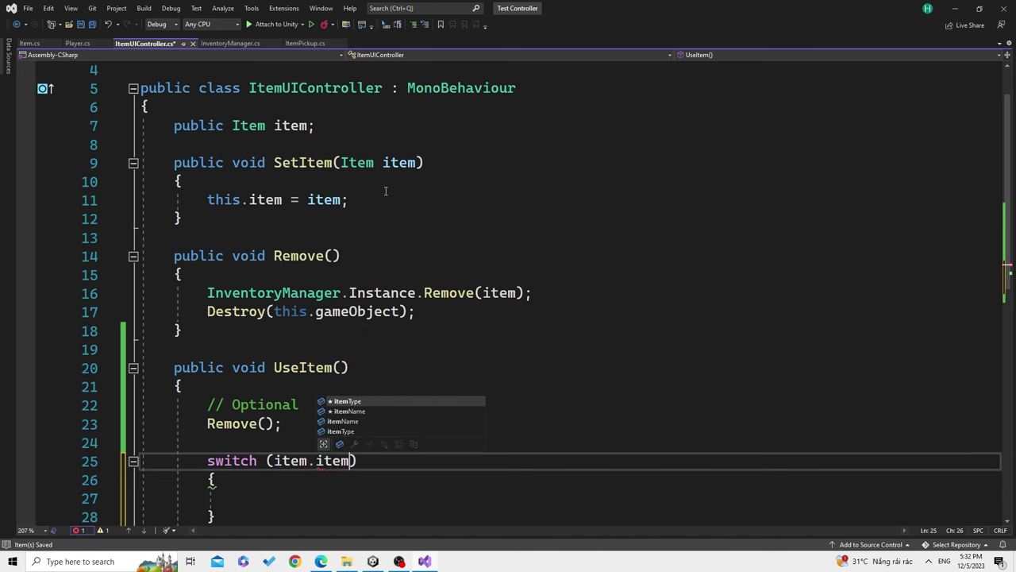
pyautogui.press('Tab')
# Add a case ItemType.Glass: label inside the switch
pyautogui.scroll(-1, 331, 385)
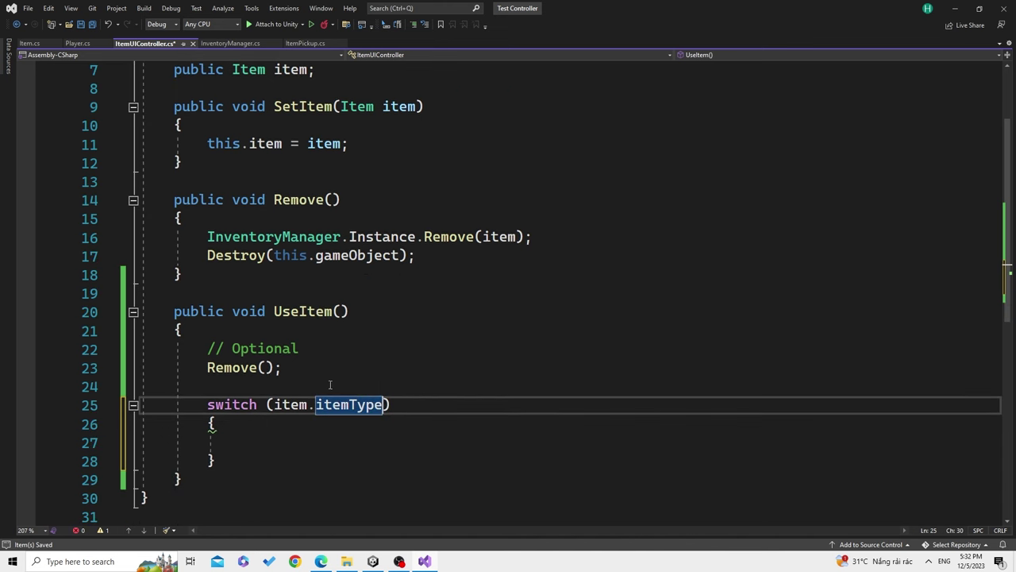
pyautogui.click(324, 439)
pyautogui.write('case ')
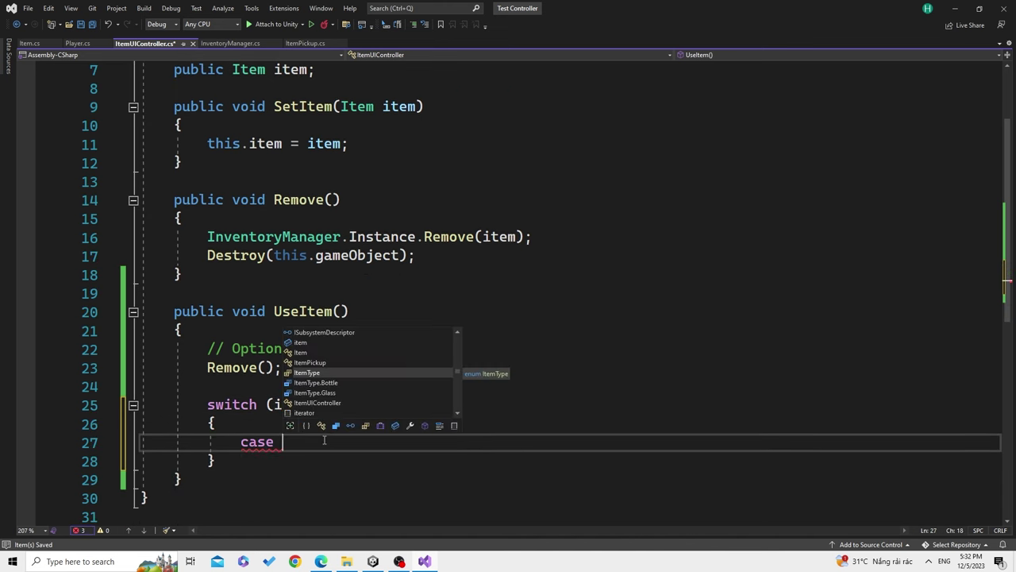
pyautogui.write('ItemType.')
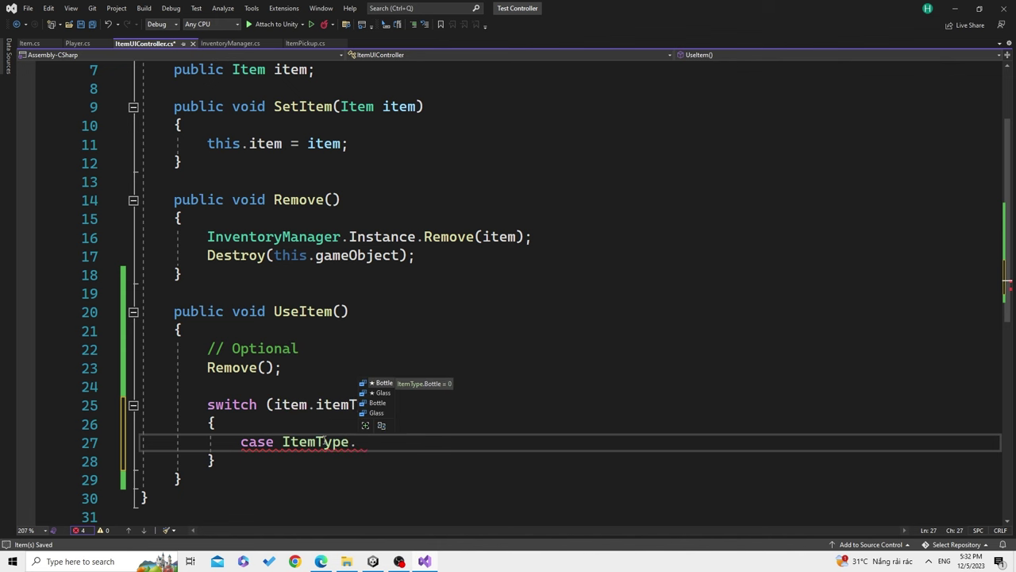
pyautogui.write('G')
pyautogui.press('Tab')
pyautogui.write(':')
pyautogui.press('Return')
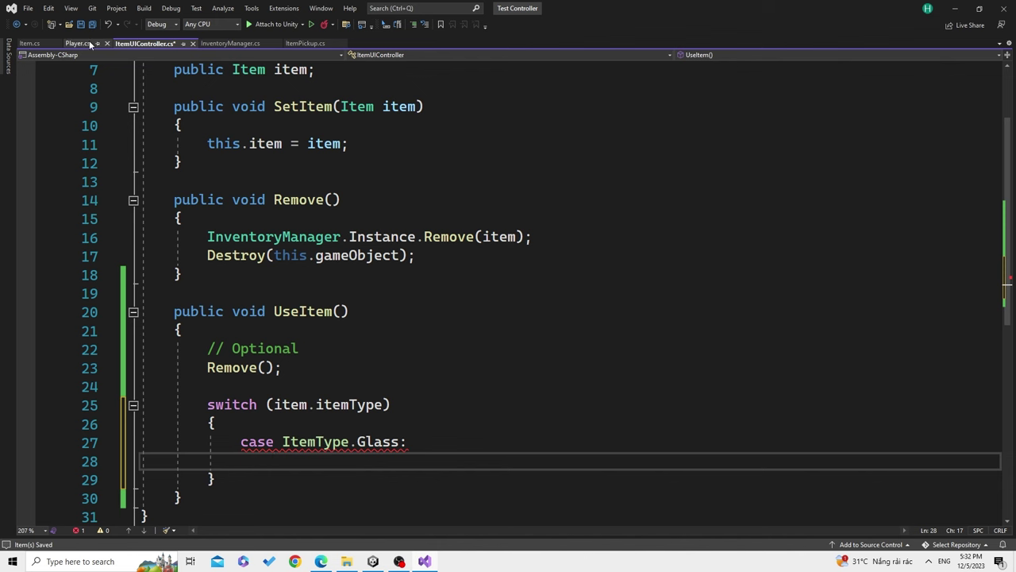
# Check the Player script's members, then begin a FindObjectOfType< call under the Glass case
pyautogui.click(92, 45)
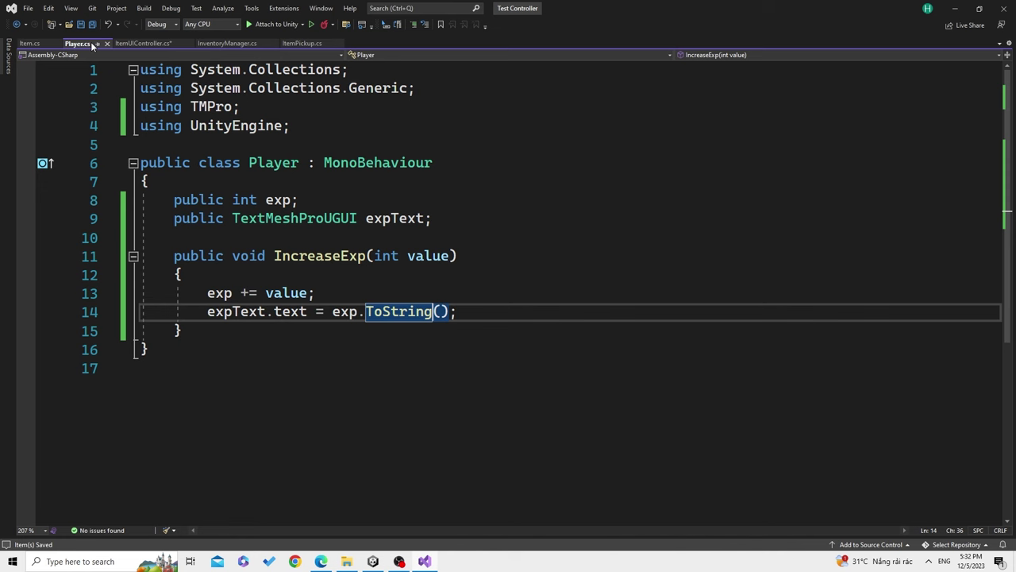
pyautogui.click(135, 44)
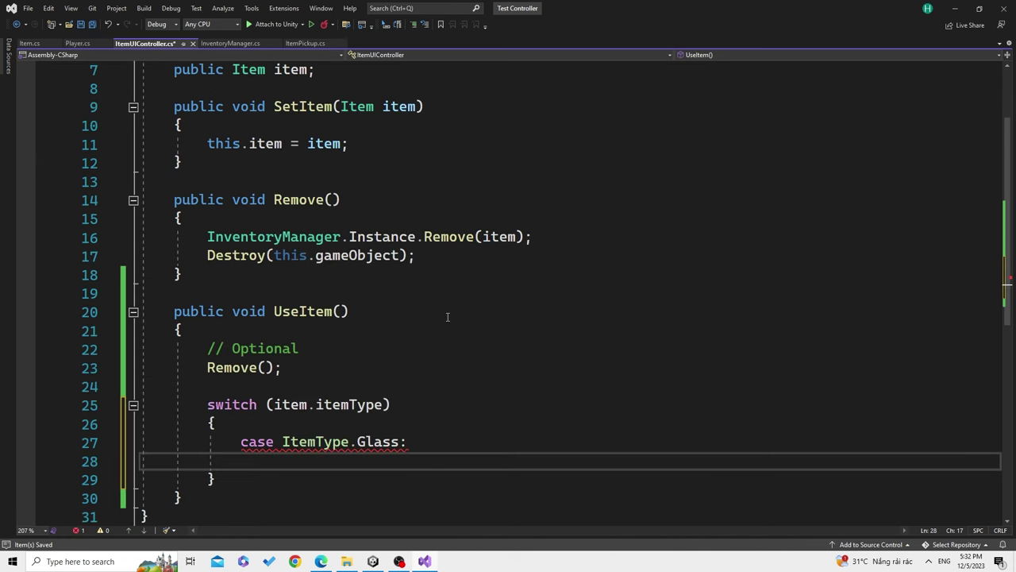
pyautogui.write('find')
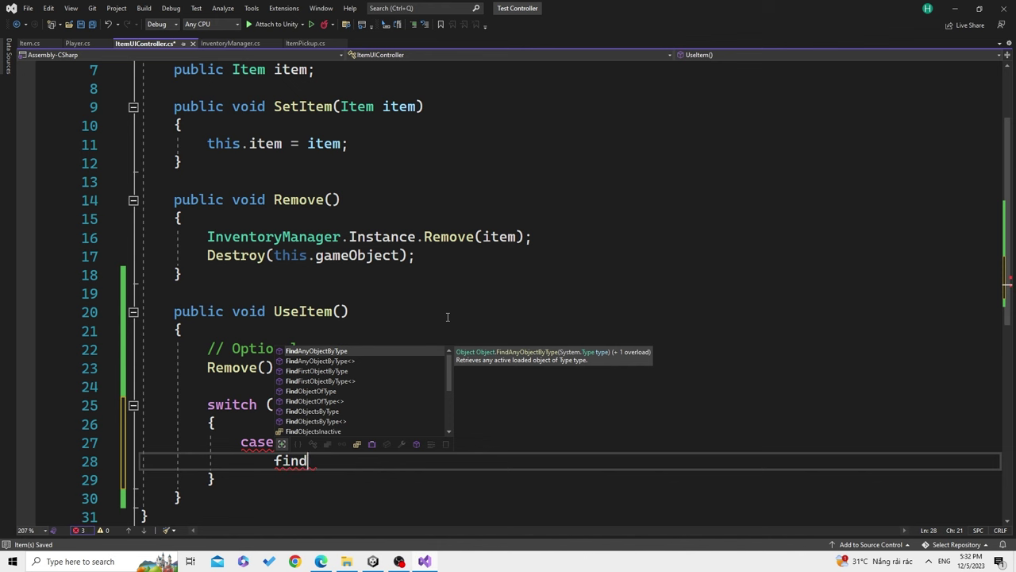
pyautogui.press('Down')
pyautogui.press('Down')
pyautogui.press('Down')
pyautogui.press('Tab')
pyautogui.write('<')
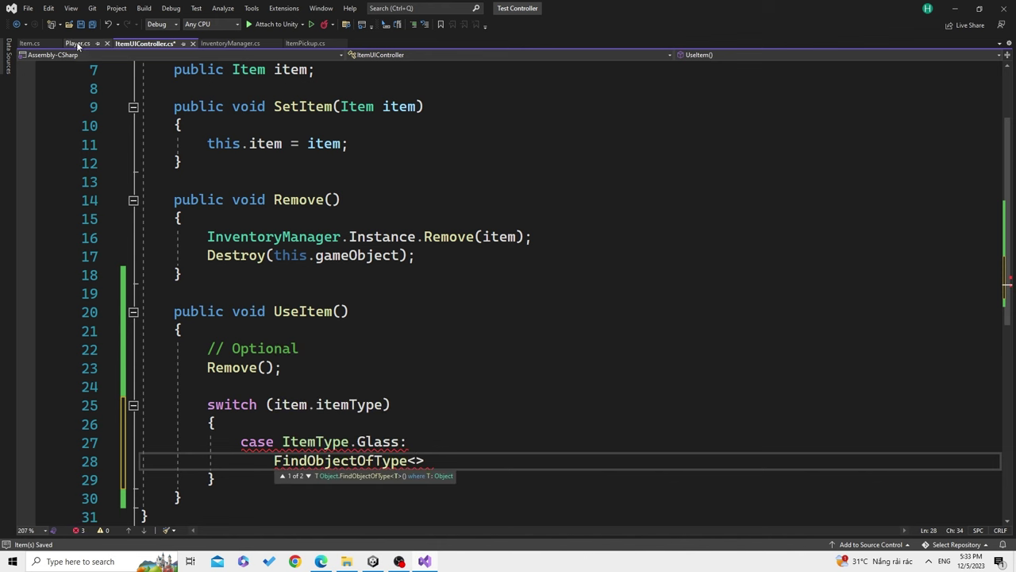
# Review the class fields, briefly adding and removing a blank line above the item field
pyautogui.scroll(-1, 528, 316)
pyautogui.scroll(-1, 527, 340)
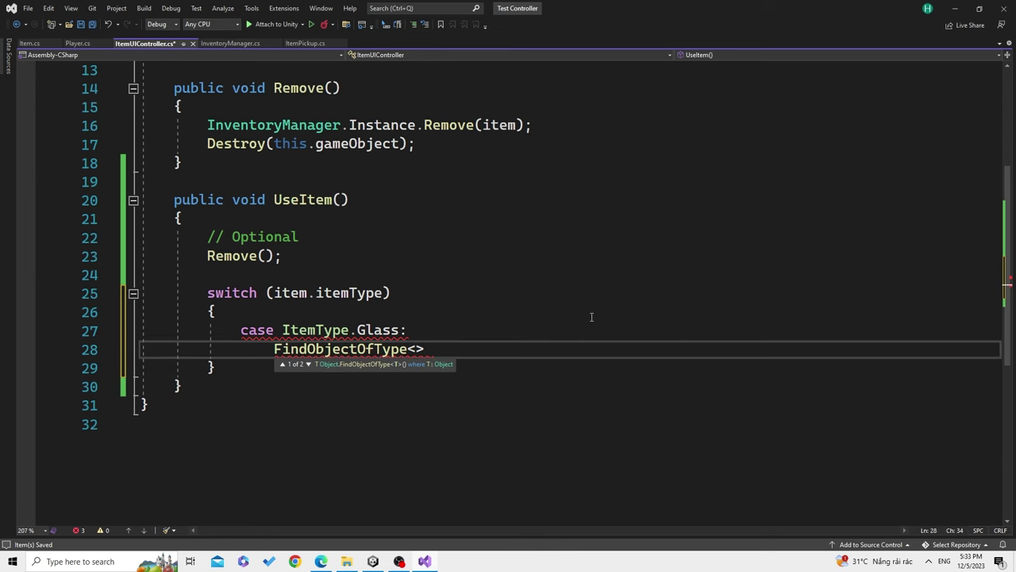
pyautogui.scroll(2, 591, 317)
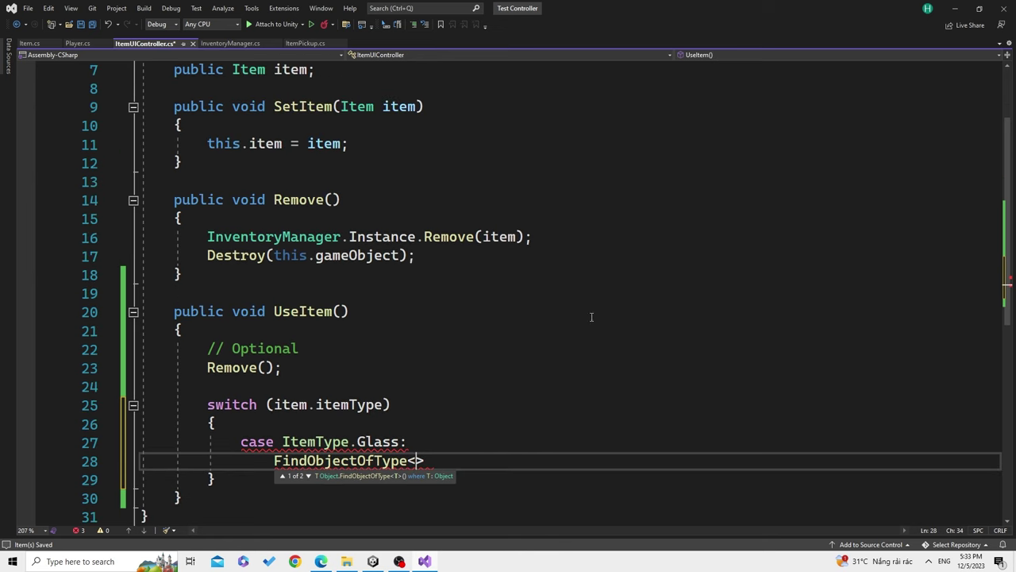
pyautogui.moveTo(434, 462); pyautogui.dragTo(274, 463)
pyautogui.scroll(2, 521, 438)
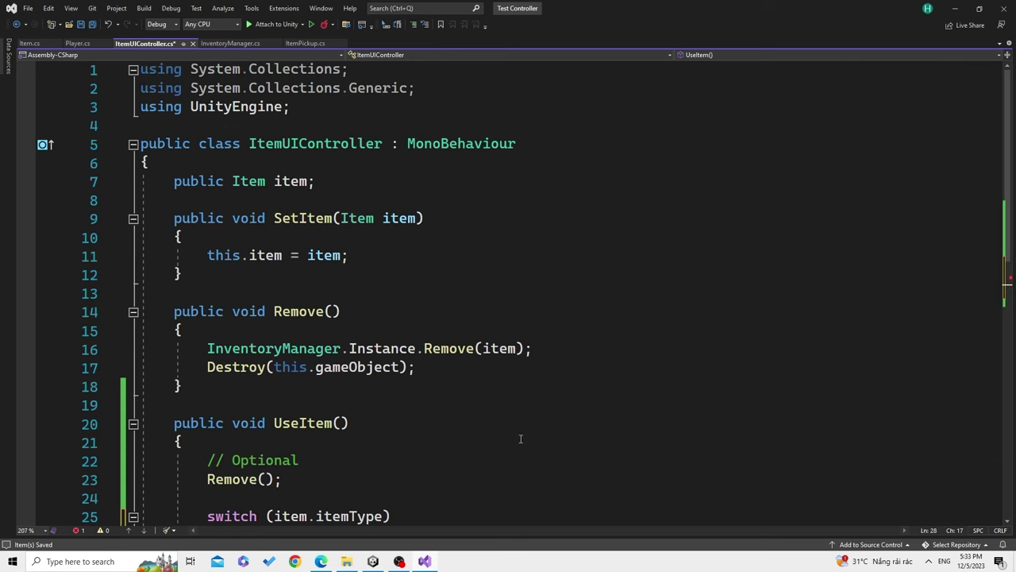
pyautogui.click(373, 182)
pyautogui.press('Up')
pyautogui.press('Return')
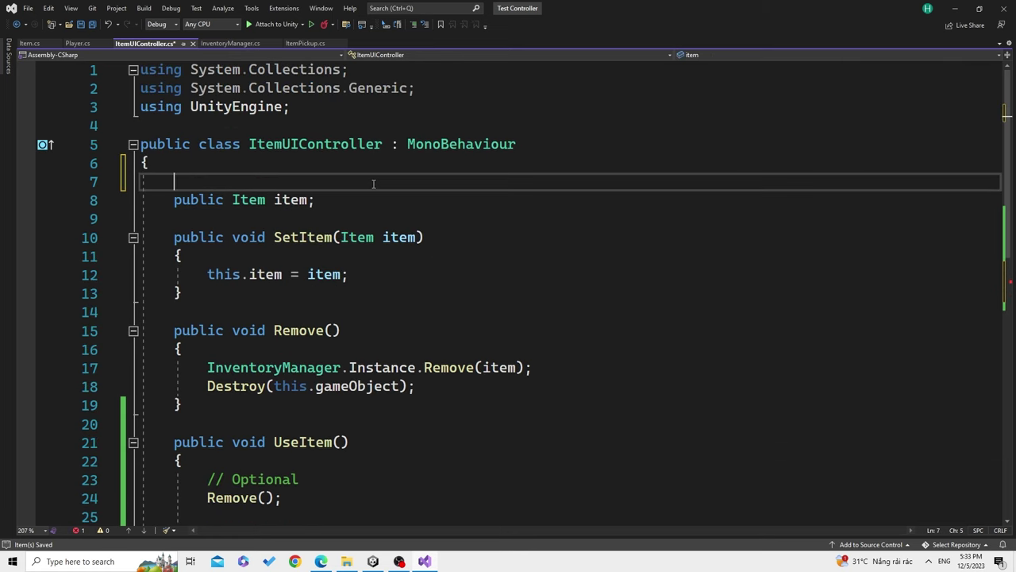
pyautogui.press('BackSpace')
pyautogui.press('BackSpace')
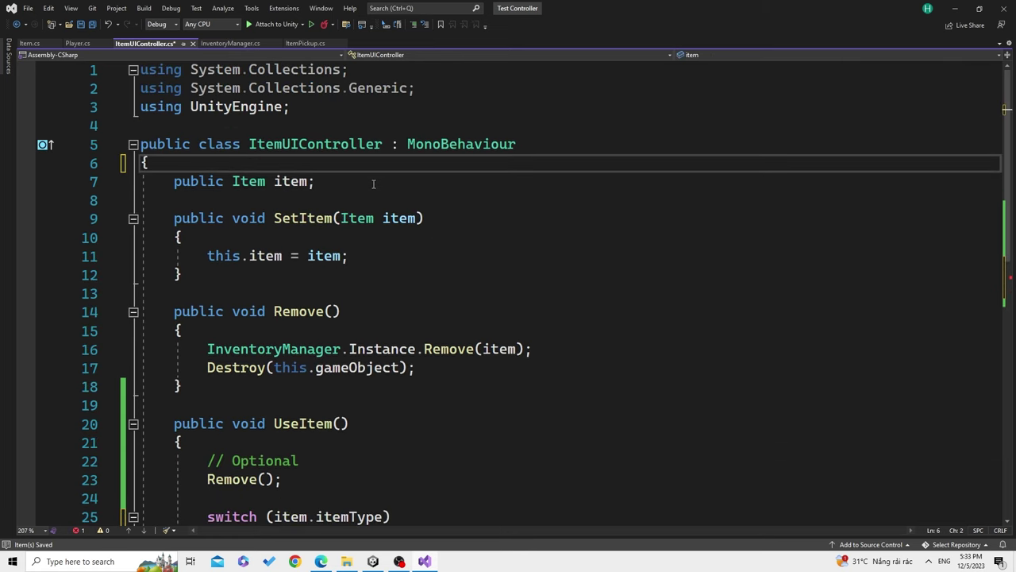
pyautogui.scroll(-3, 397, 317)
pyautogui.click(410, 412)
# Type FindObjectOfType<Player>(). under the Glass case
pyautogui.write('Fo')
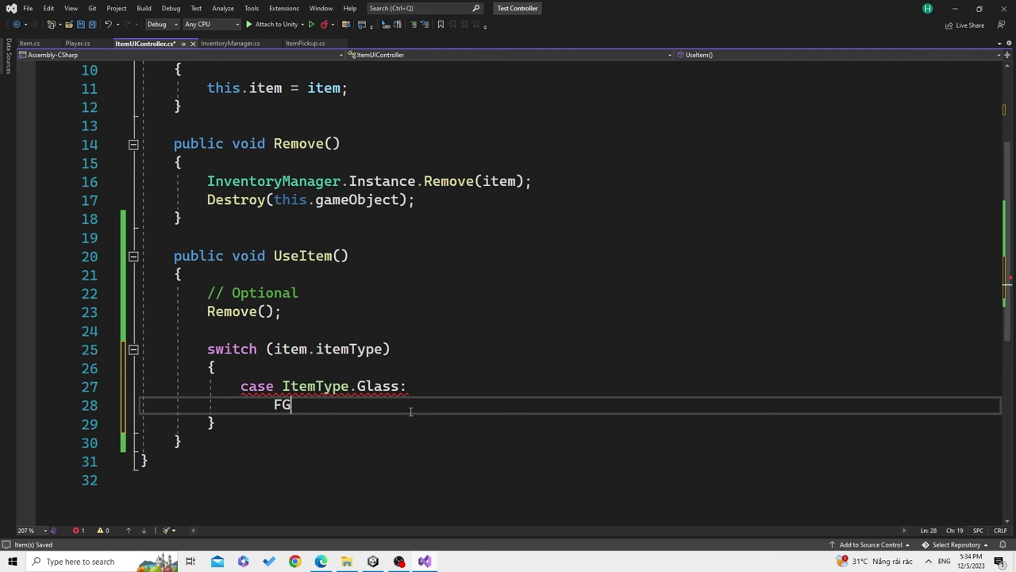
pyautogui.press('BackSpace')
pyautogui.write('ind')
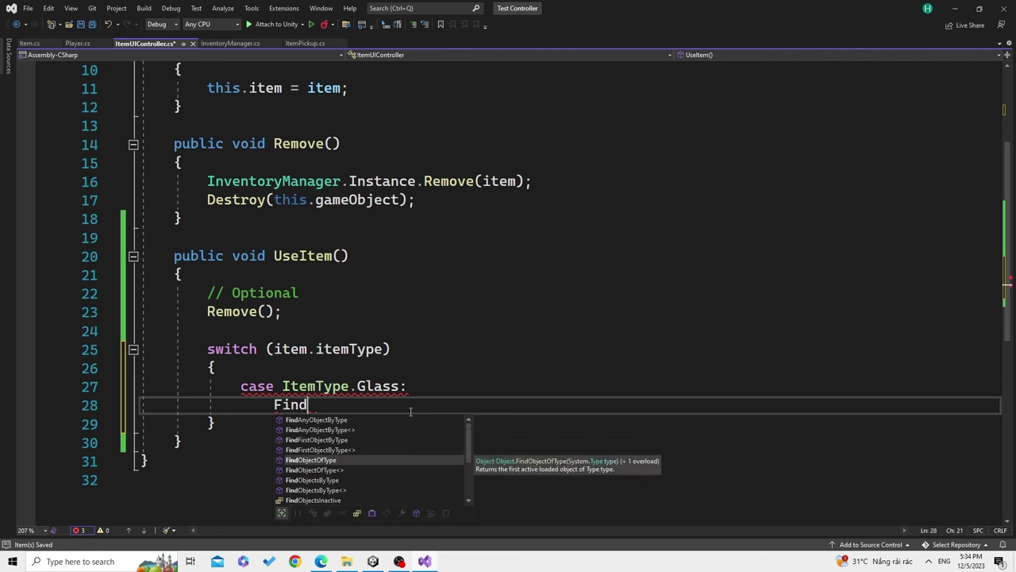
pyautogui.press('Tab')
pyautogui.write('<P')
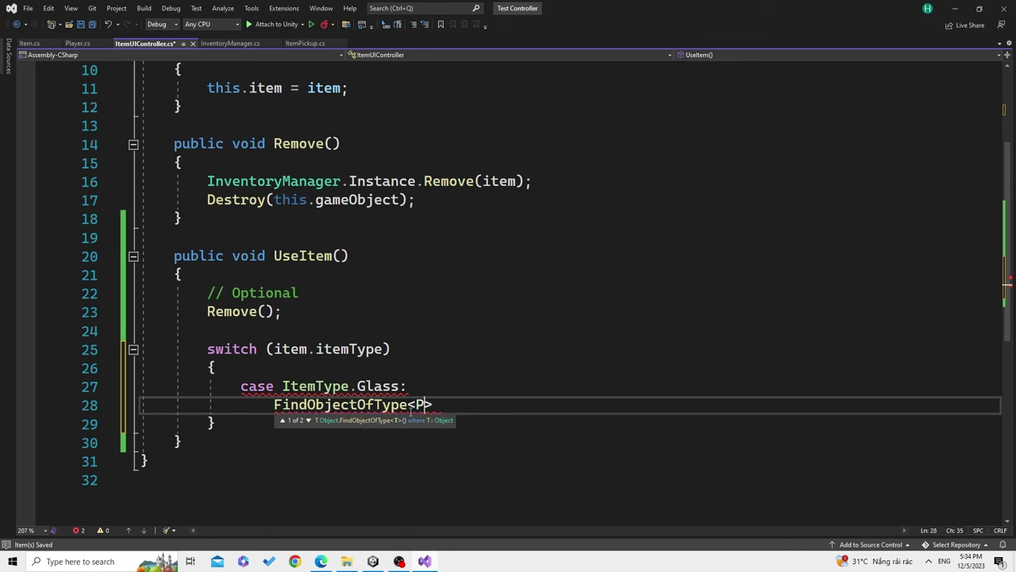
pyautogui.write('lay')
pyautogui.press('Tab')
pyautogui.press('Right')
pyautogui.write('(')
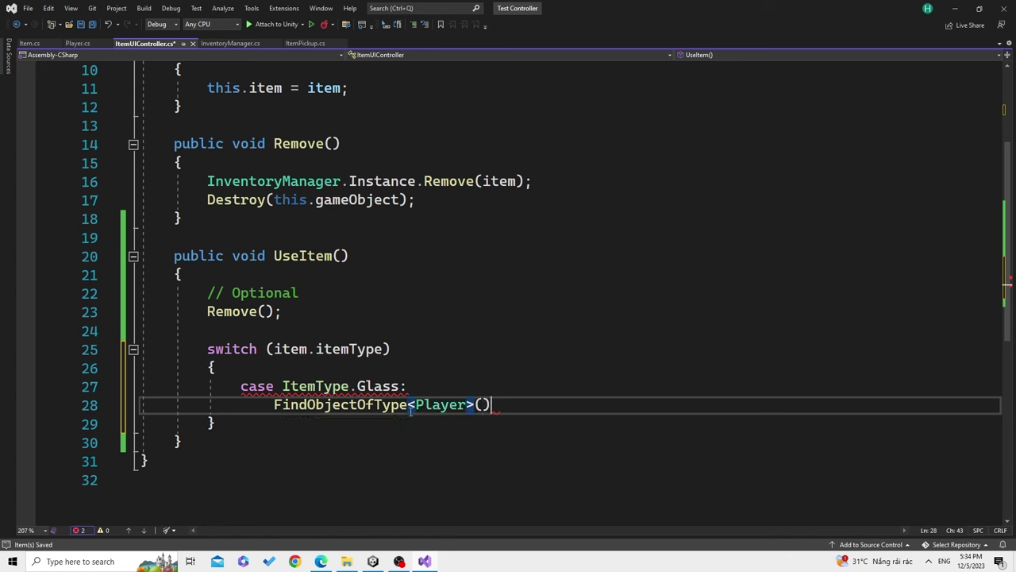
pyautogui.write(').')
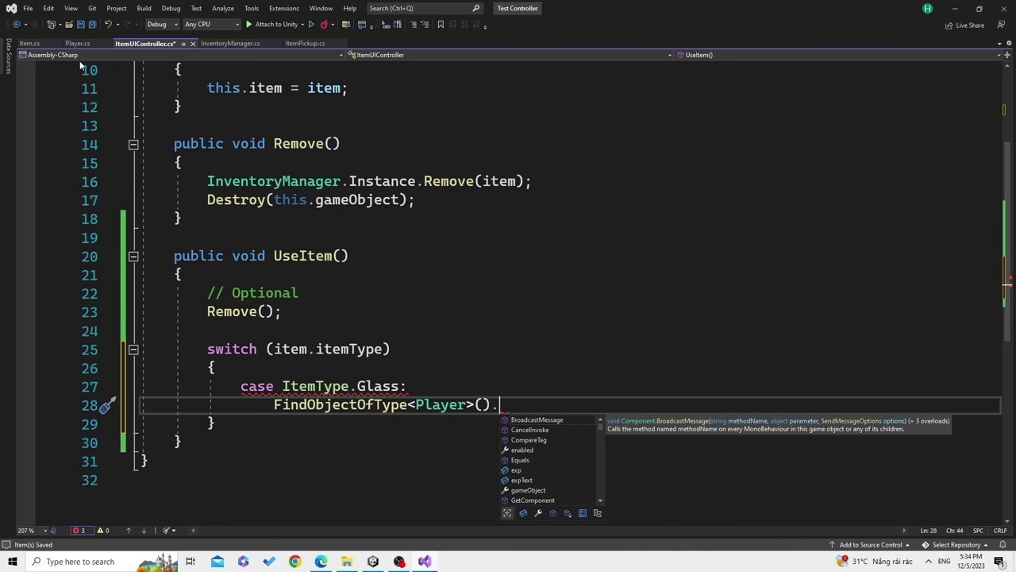
# Complete the call as IncreaseExp(item.value), copying the name from Player.cs, and add break;
pyautogui.click(79, 45)
pyautogui.click(318, 256)
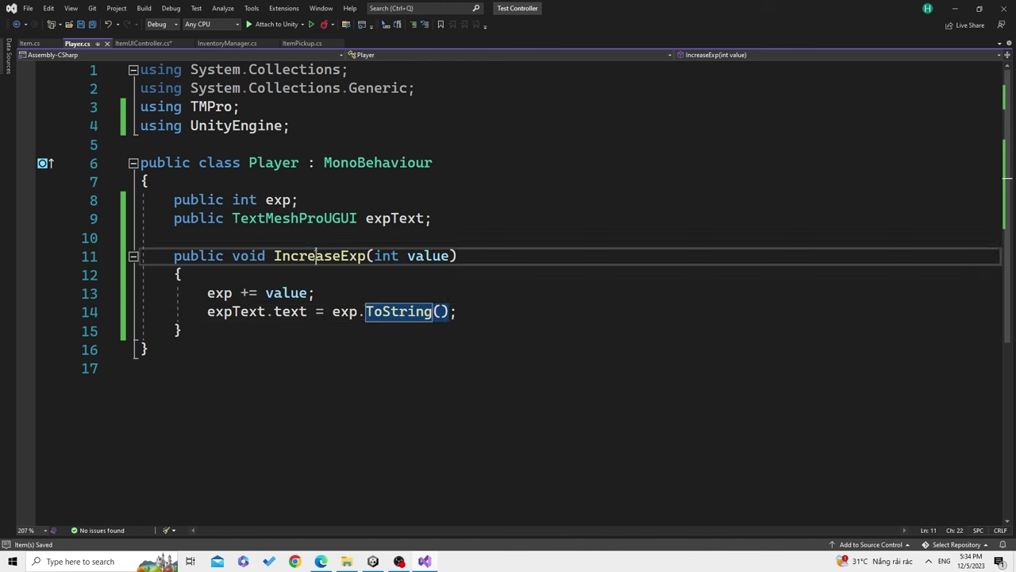
pyautogui.click(145, 44)
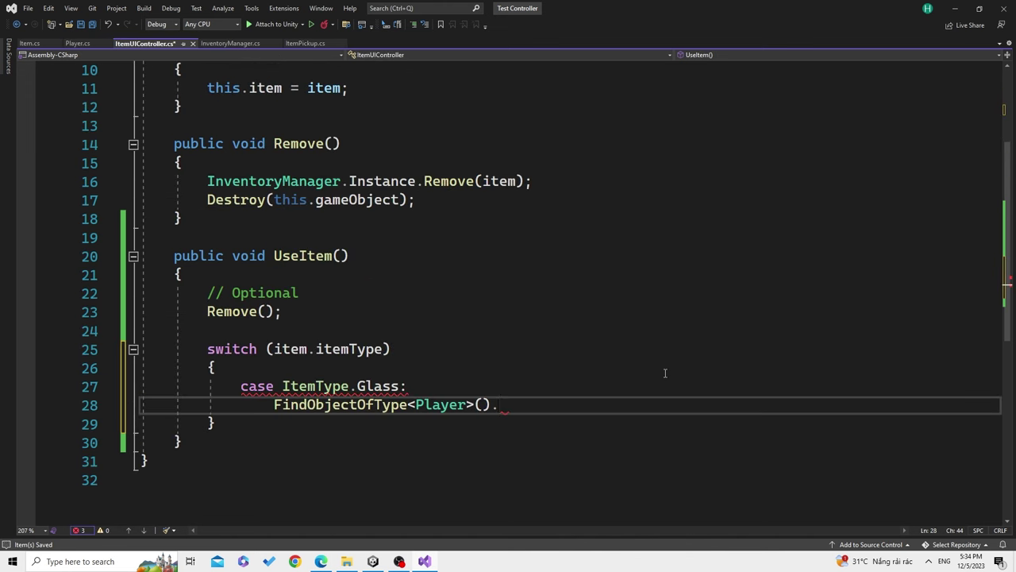
pyautogui.write('IncreaseExp')
pyautogui.write('();')
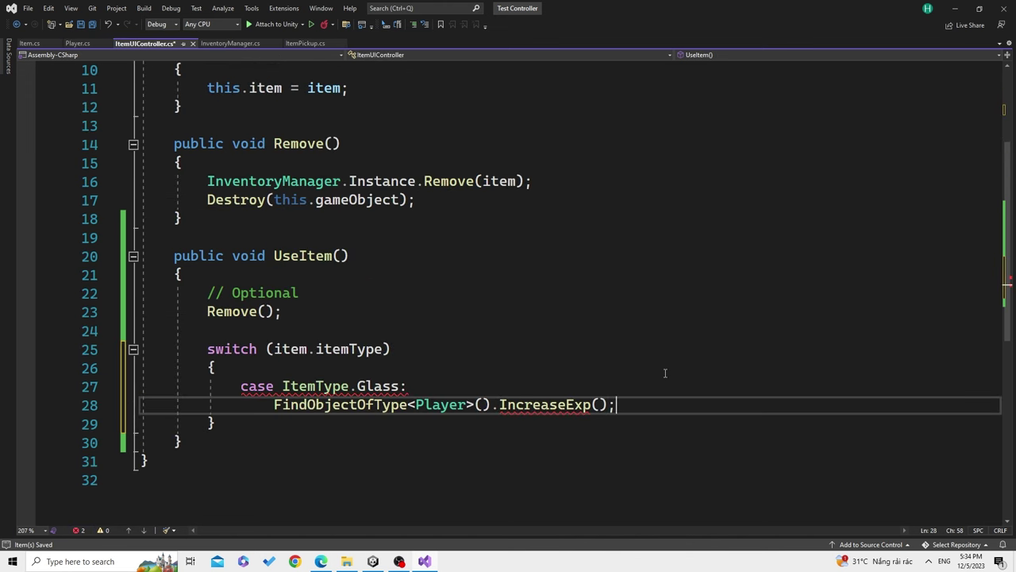
pyautogui.write('item.')
pyautogui.write('value')
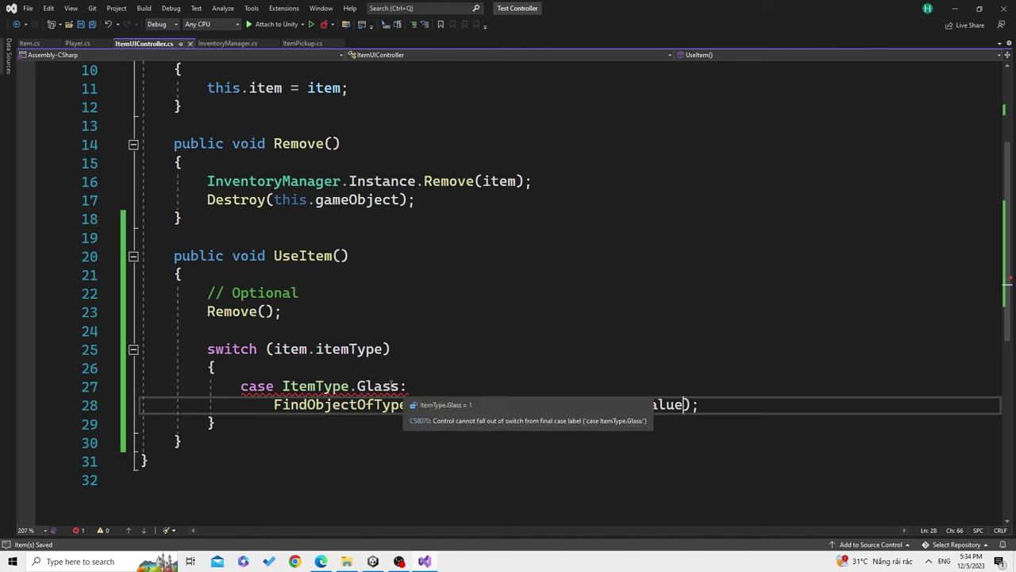
pyautogui.click(747, 406)
pyautogui.press('Return')
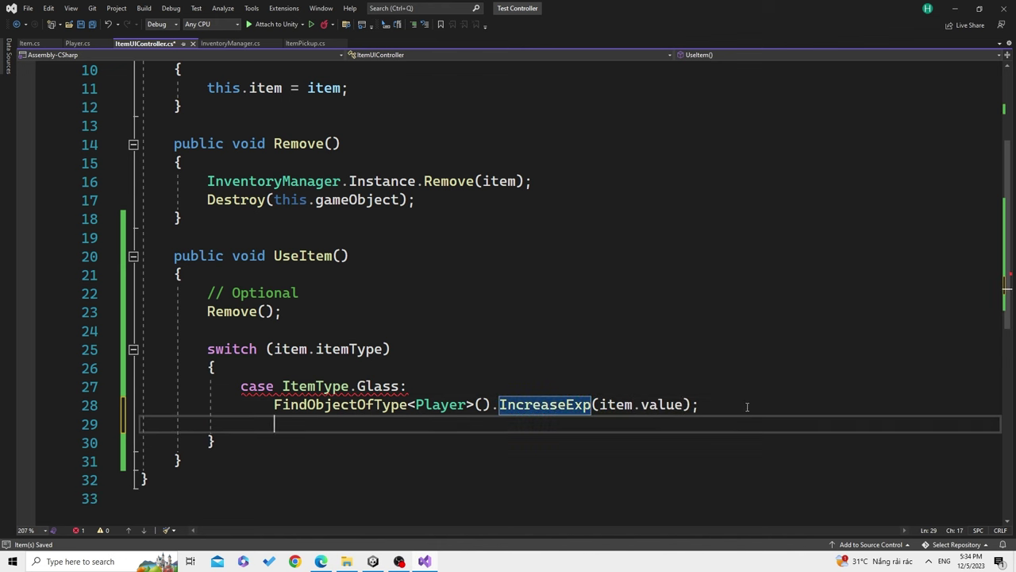
pyautogui.write('b')
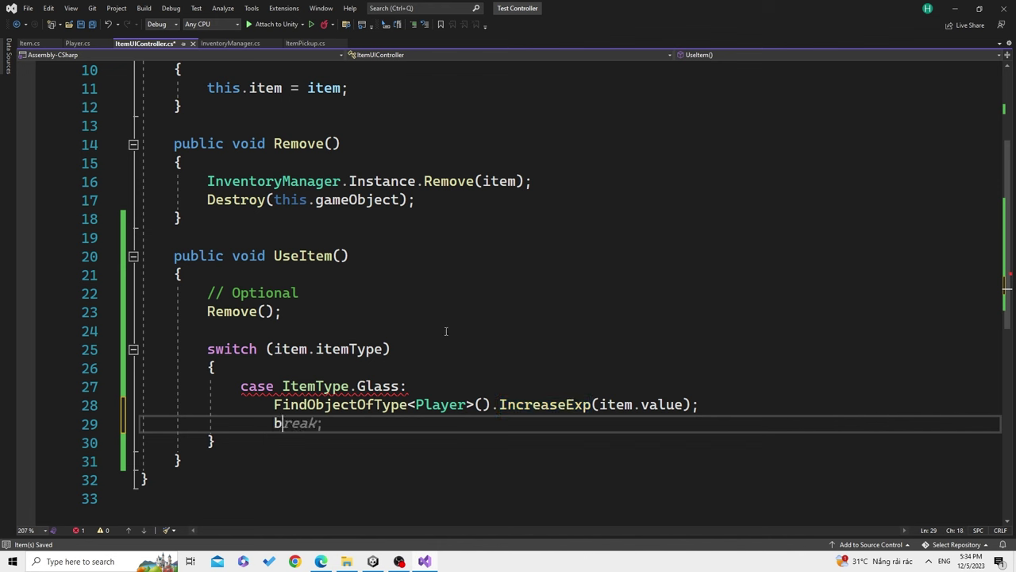
pyautogui.write('reak;')
pyautogui.press('Return')
pyautogui.press('BackSpace')
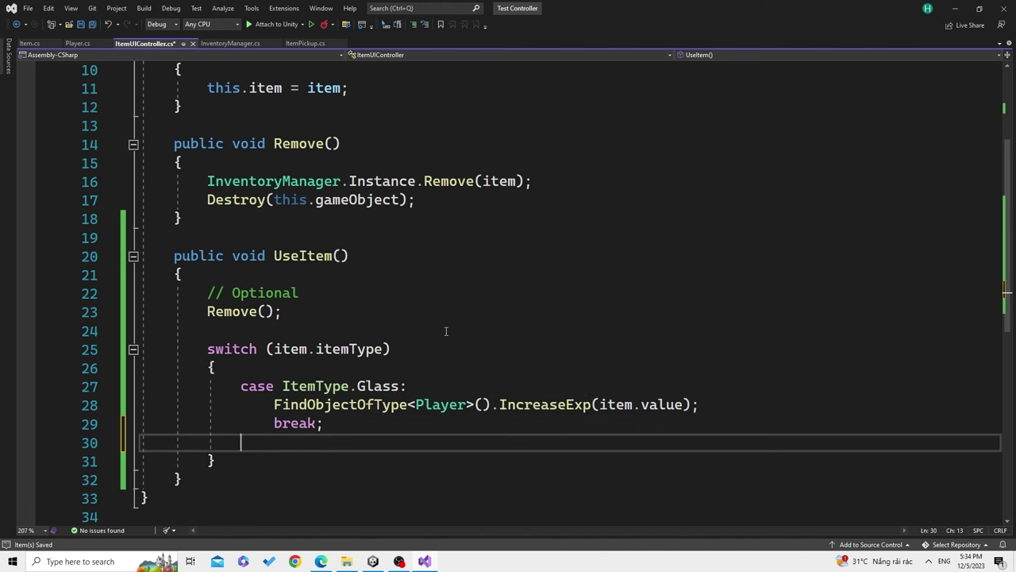
# Add a case ItemType.Bottle: label and make the Glass case pass -item.value
pyautogui.write('case')
pyautogui.press('Escape')
pyautogui.write('ItemType')
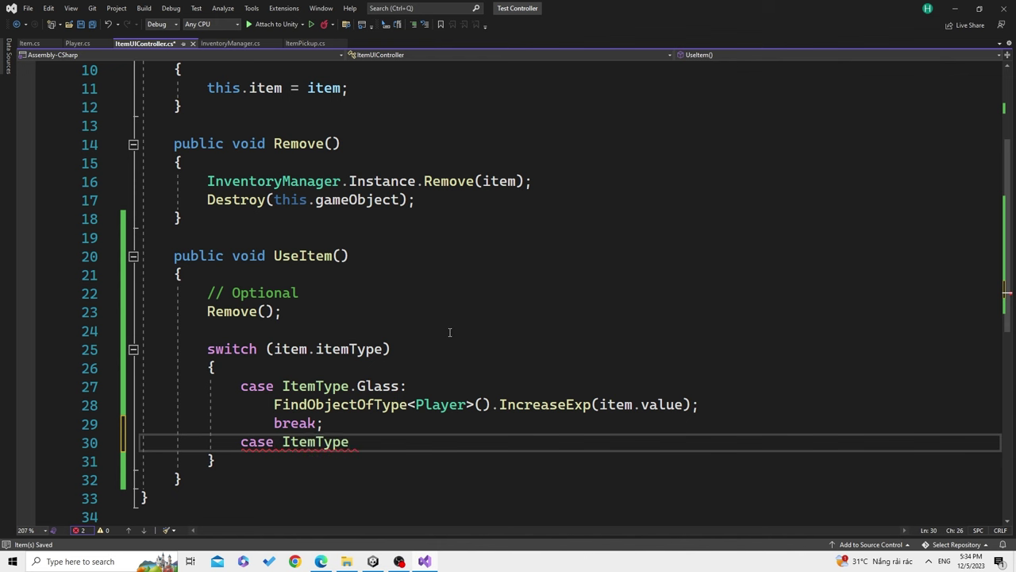
pyautogui.write('.bo')
pyautogui.press('Tab')
pyautogui.write(':')
pyautogui.press('Return')
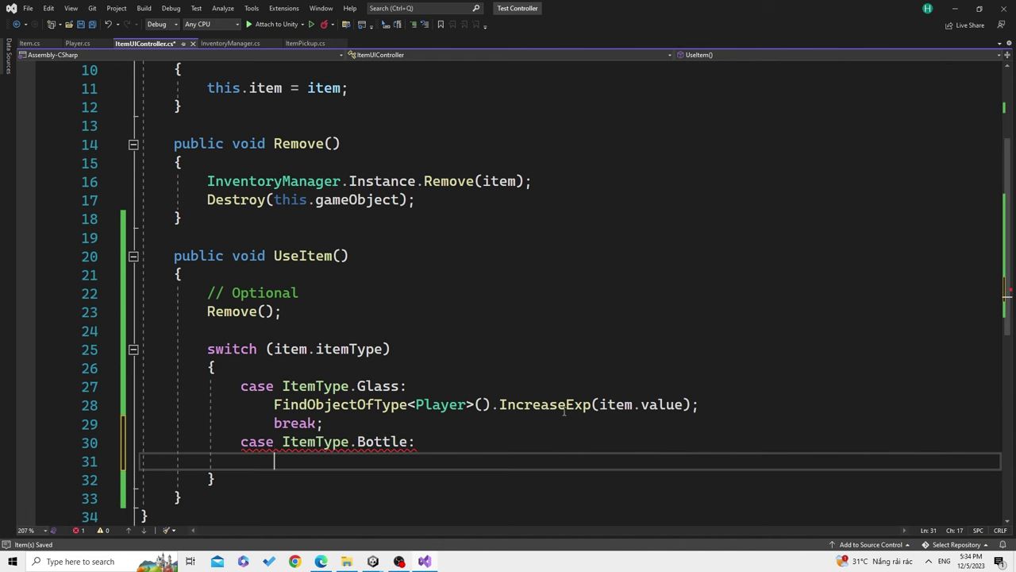
pyautogui.click(601, 406)
pyautogui.write('-')
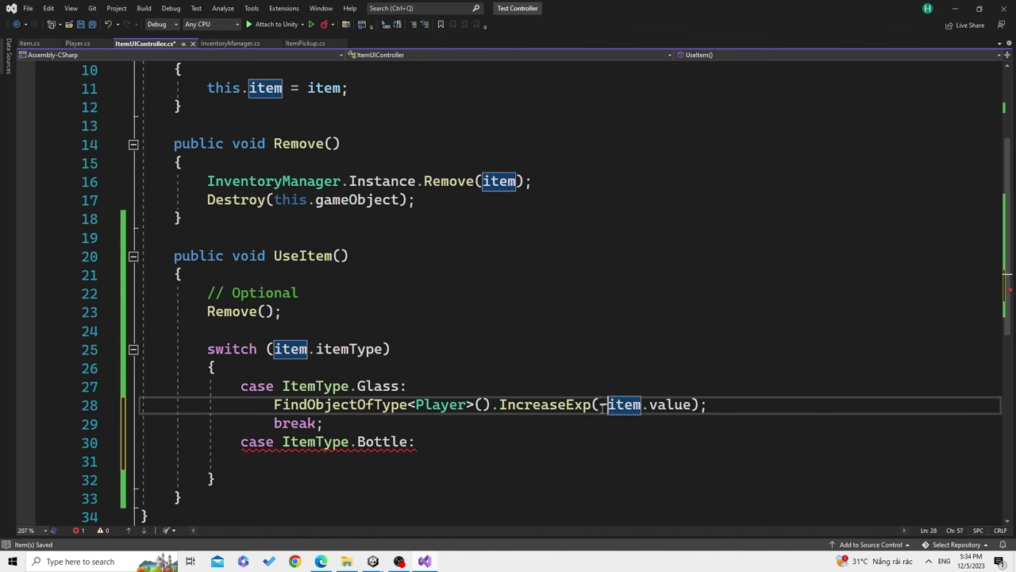
# Copy the IncreaseExp and break lines under Bottle, removing the minus so Bottle raises Exp
pyautogui.click(274, 461)
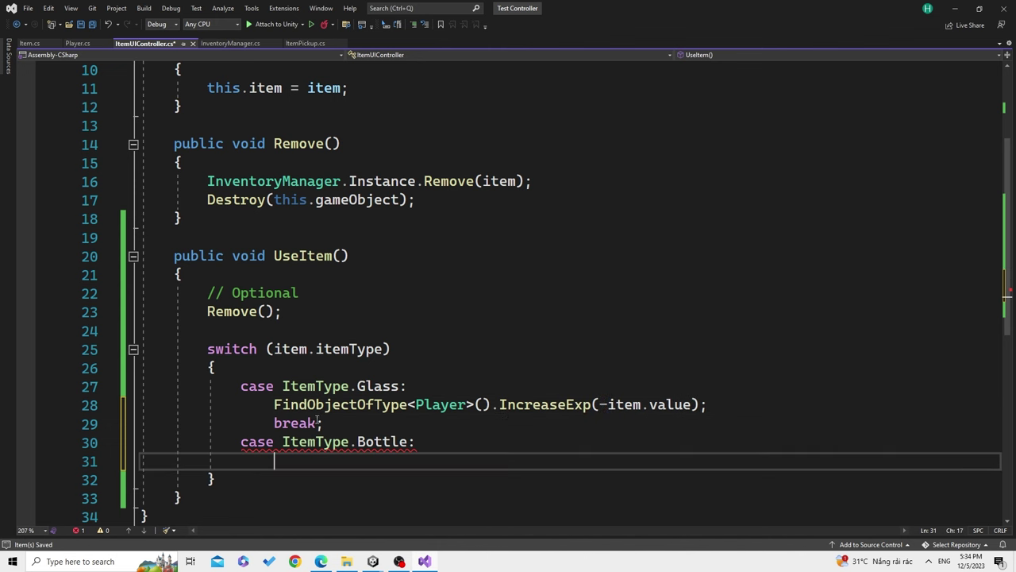
pyautogui.moveTo(274, 405); pyautogui.dragTo(323, 423)
pyautogui.hotkey('ctrl', 'c')
pyautogui.click(274, 460)
pyautogui.hotkey('ctrl', 'v')
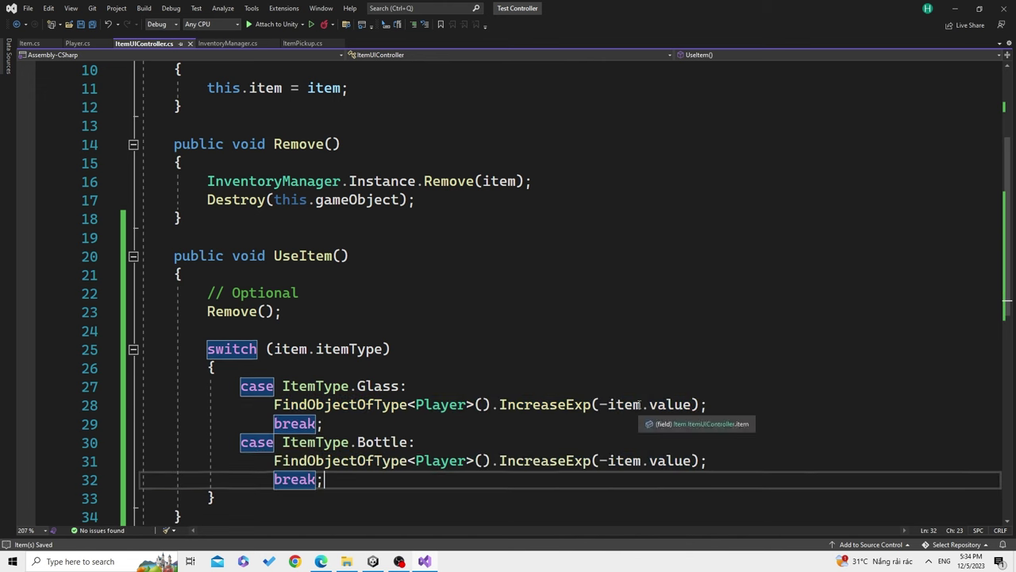
pyautogui.click(605, 461)
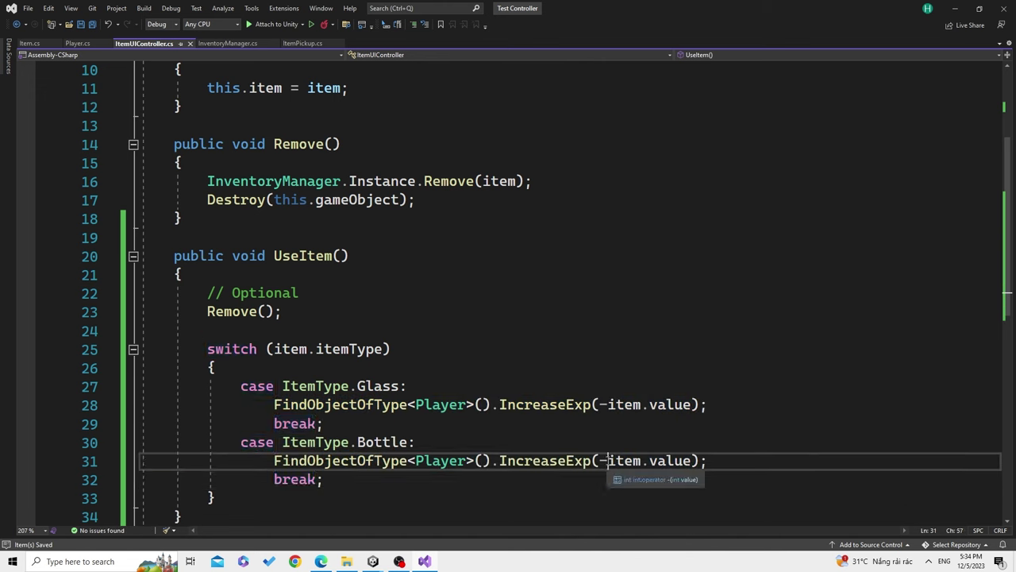
pyautogui.press('BackSpace')
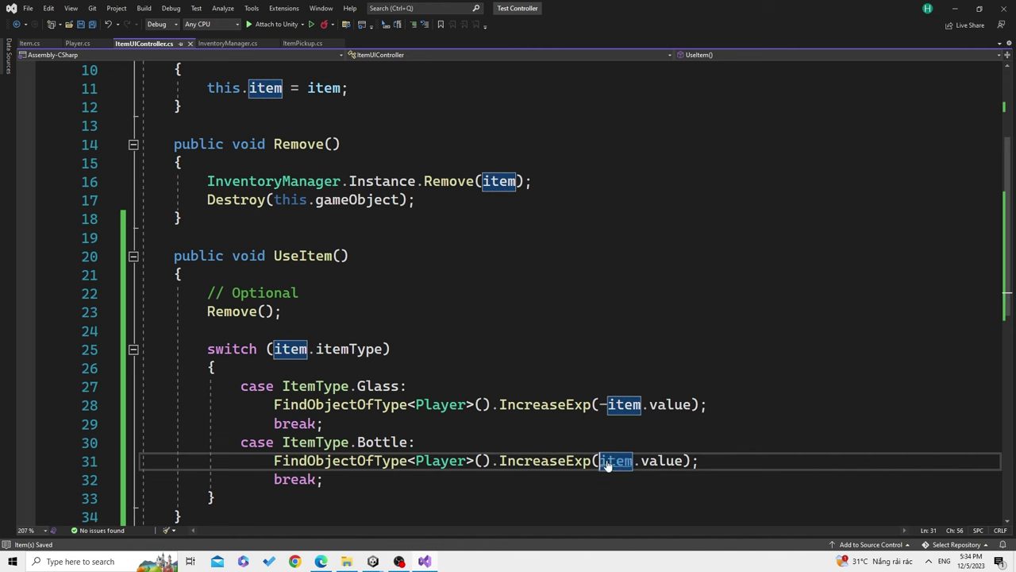
pyautogui.click(559, 435)
pyautogui.click(421, 332)
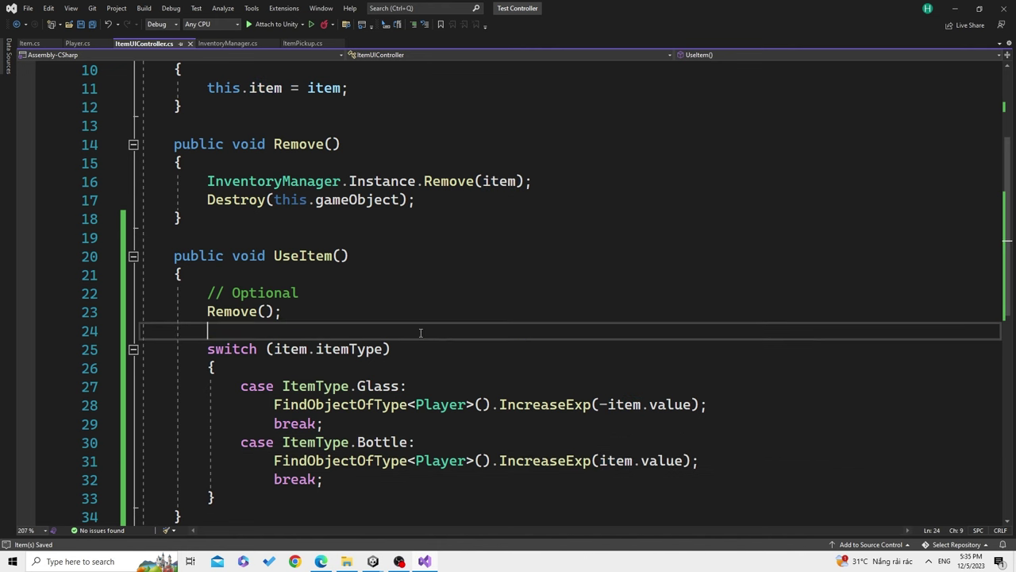
pyautogui.scroll(2, 521, 408)
pyautogui.scroll(1, 535, 367)
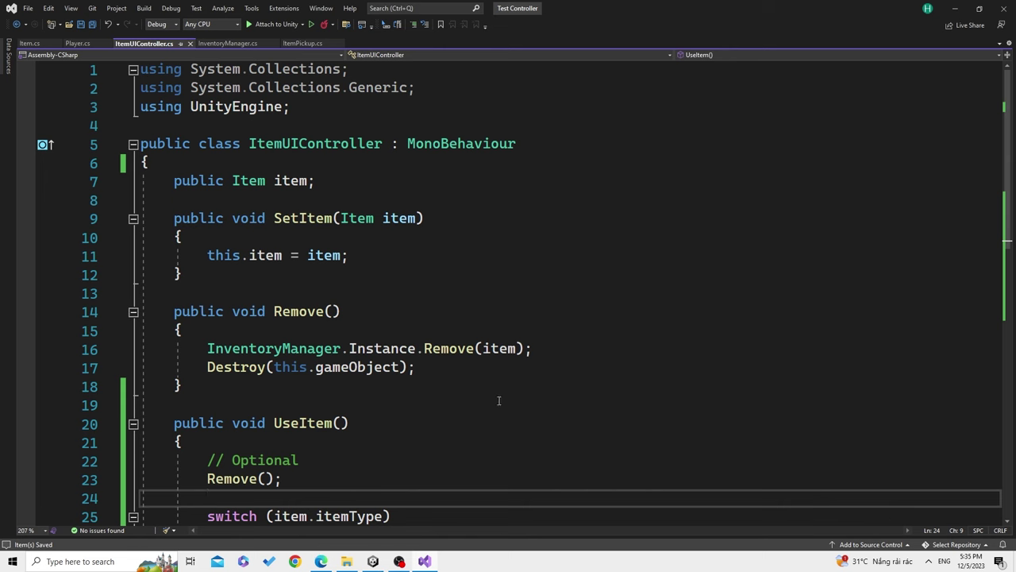
pyautogui.click(373, 561)
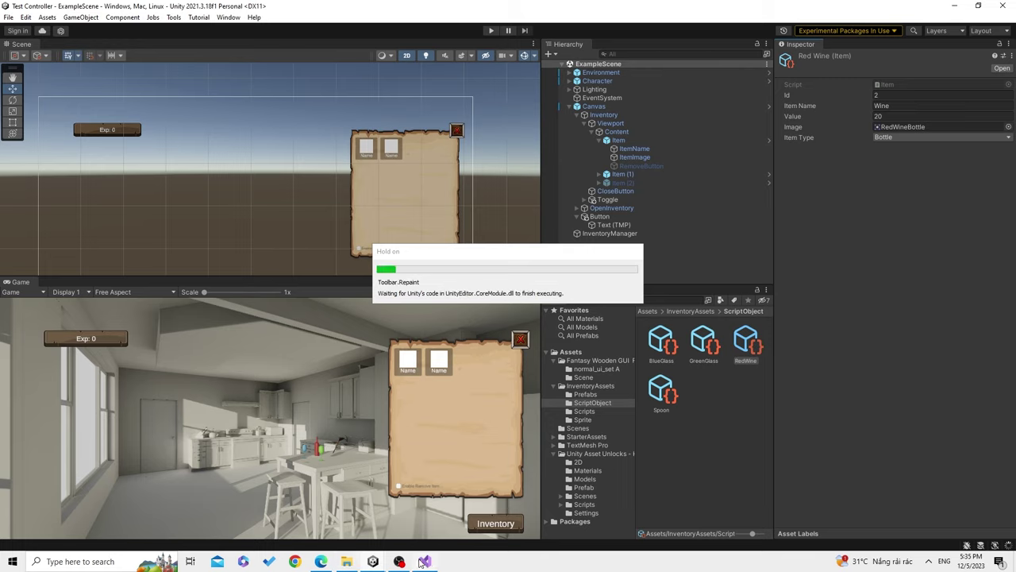
pyautogui.hotkey('alt', 'Tab')
pyautogui.click(374, 293)
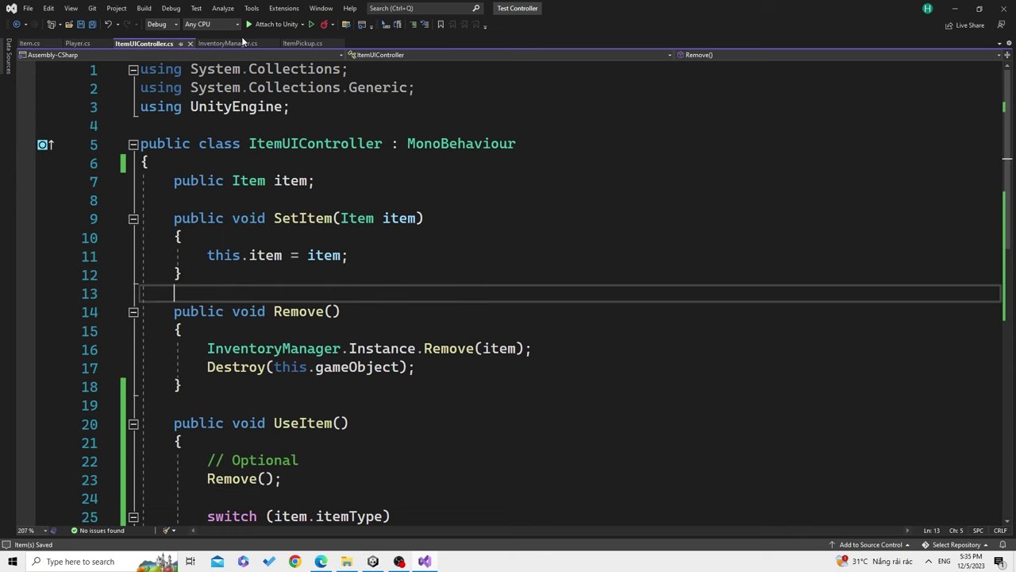
# Change Player.cs line 14 to expText.text = "Exp: " + exp.ToString() and save
pyautogui.click(77, 43)
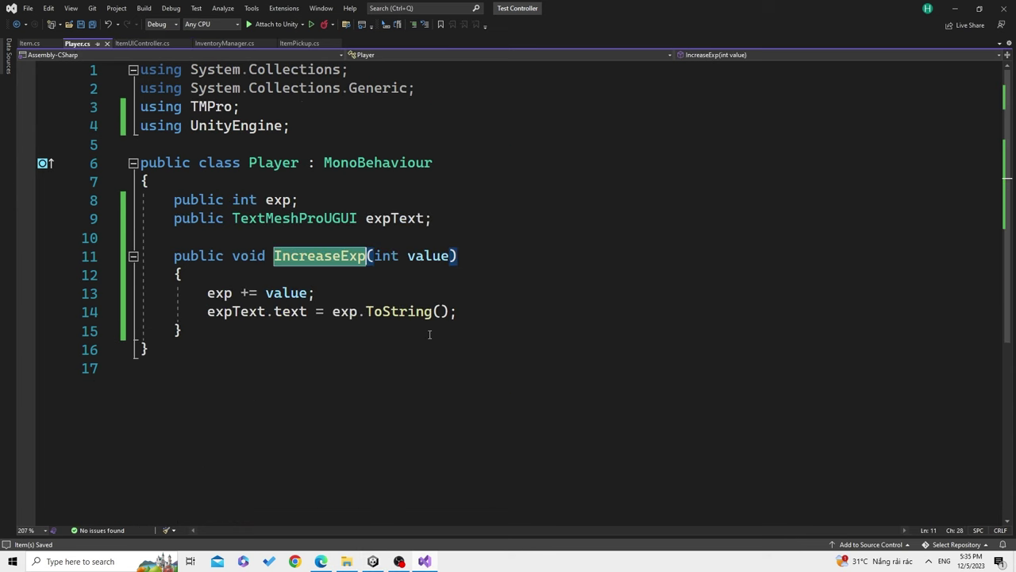
pyautogui.click(253, 300)
pyautogui.click(325, 311)
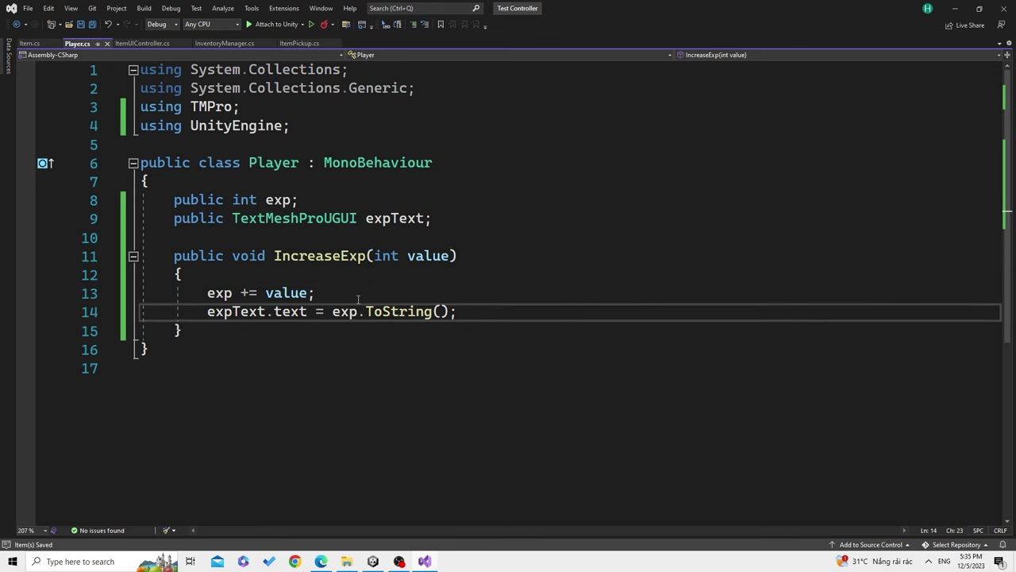
pyautogui.write('"E')
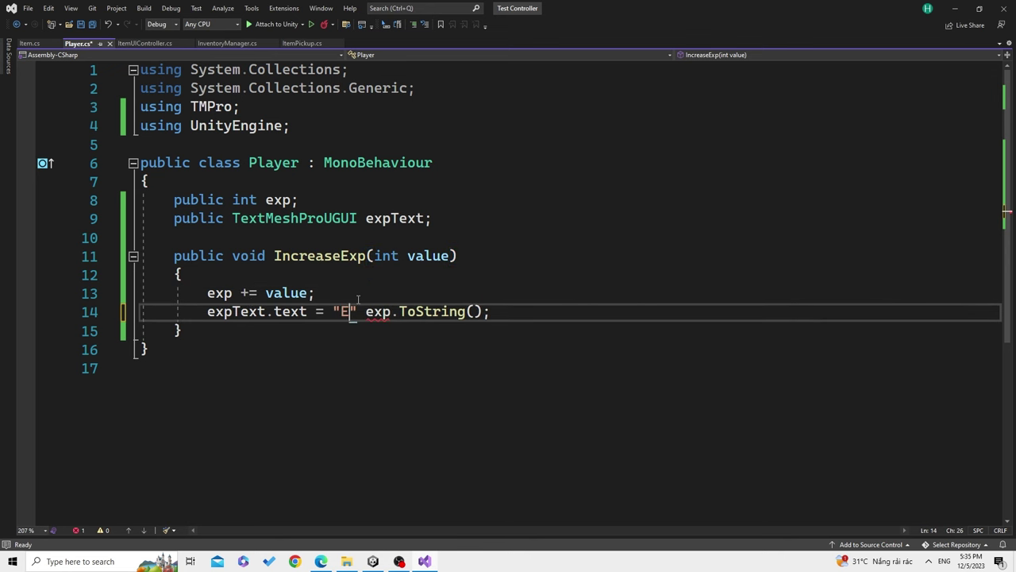
pyautogui.write('xp:')
pyautogui.press('Right')
pyautogui.press('Right')
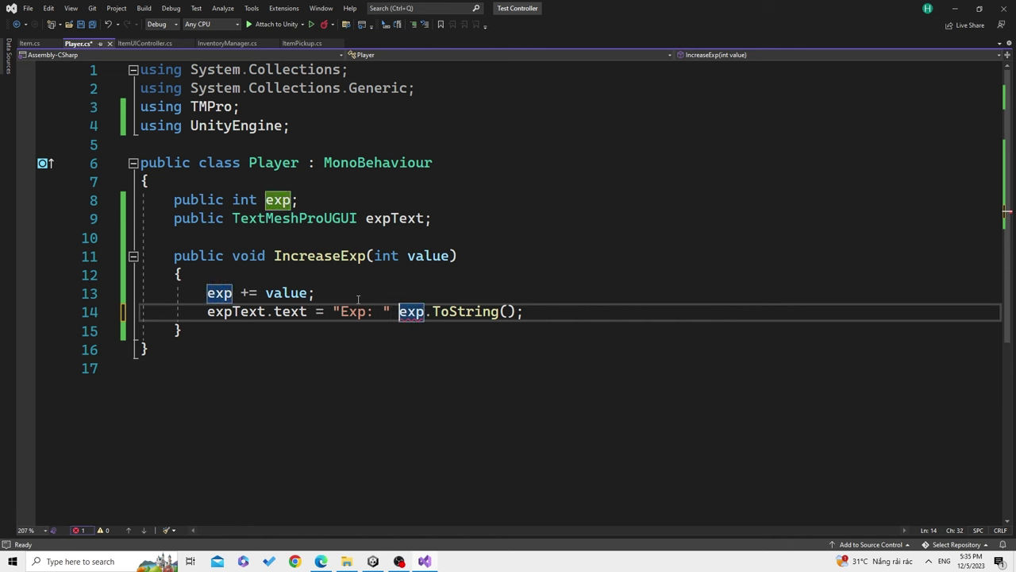
pyautogui.moveTo(400, 312)
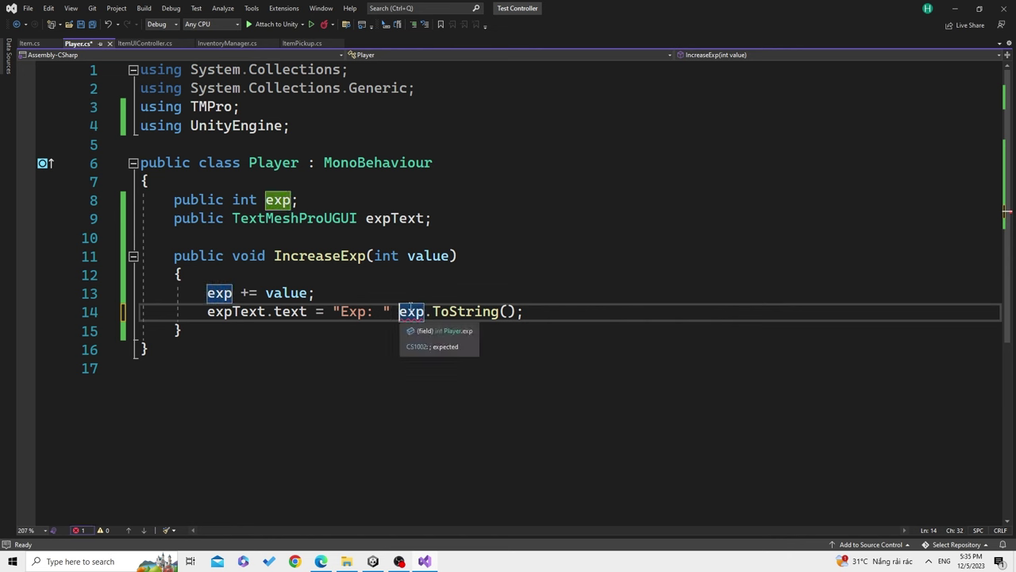
pyautogui.write('+')
pyautogui.hotkey('ctrl', 's')
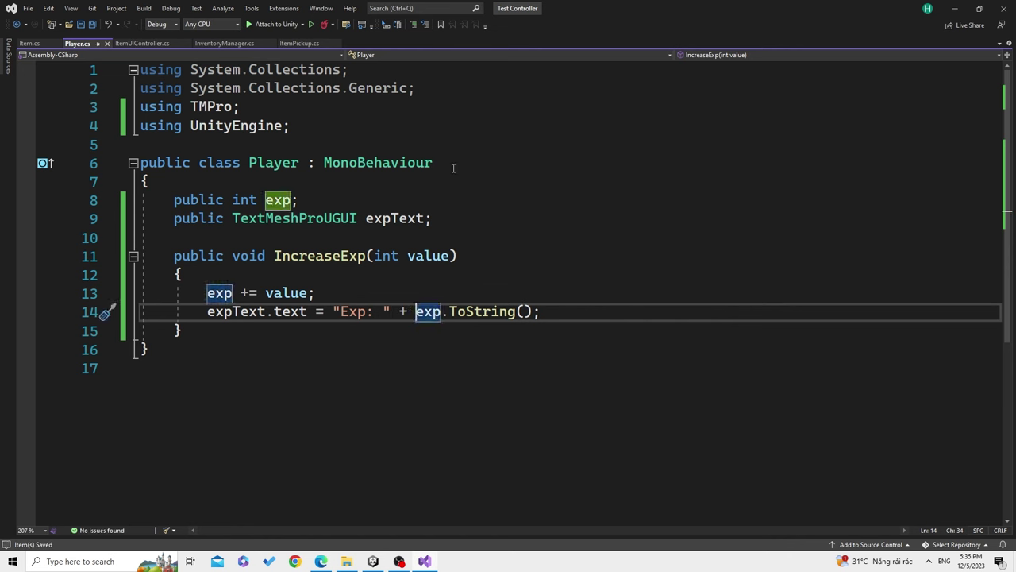
pyautogui.click(346, 561)
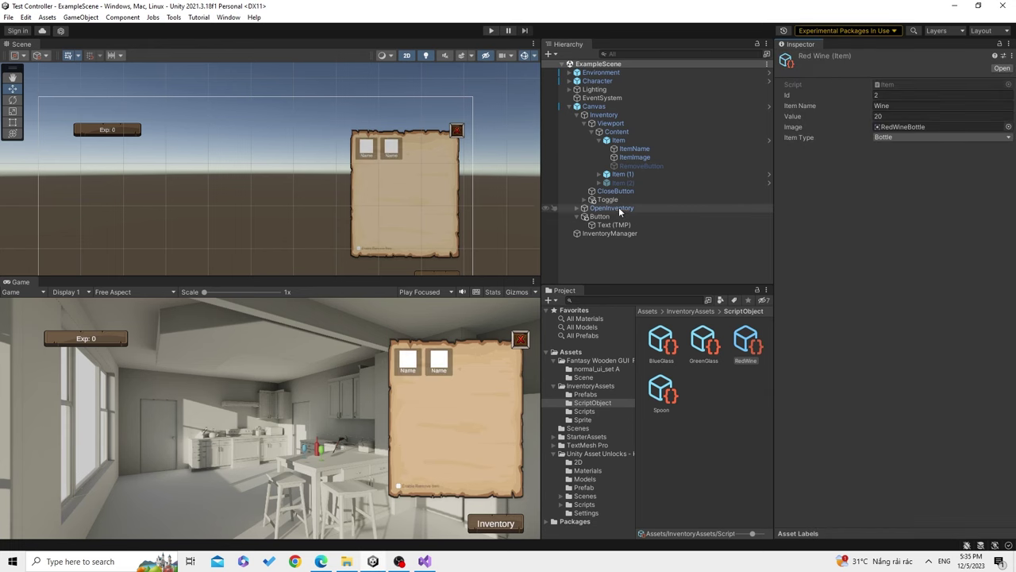
# Select the Item (1) slot under Content in the Hierarchy
pyautogui.click(632, 176)
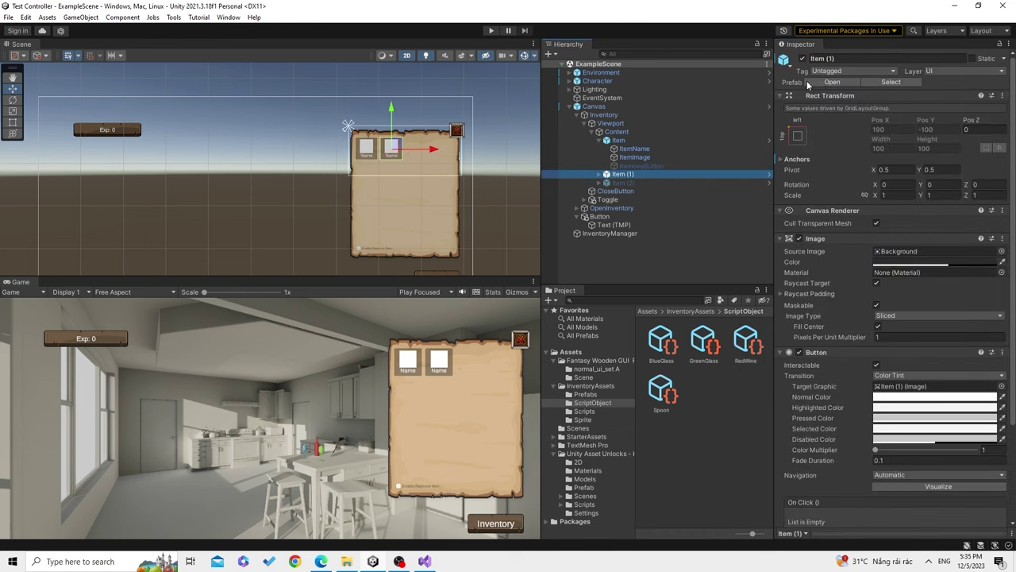
# Wire the Item prefab's On Click to ItemUIController.UseItem, return to ExampleScene and enter Play mode
pyautogui.click(822, 85)
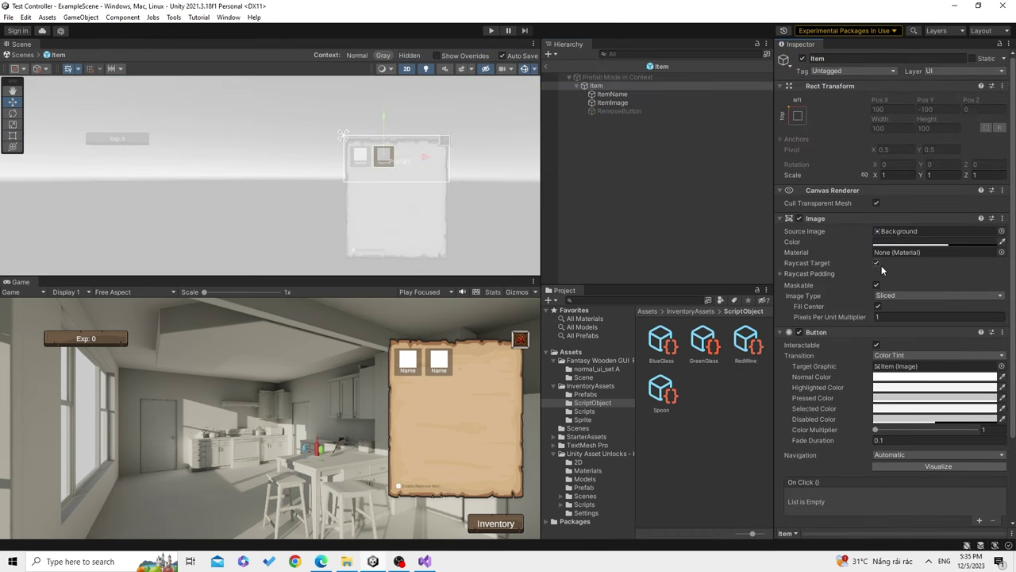
pyautogui.click(602, 86)
pyautogui.scroll(-3, 981, 423)
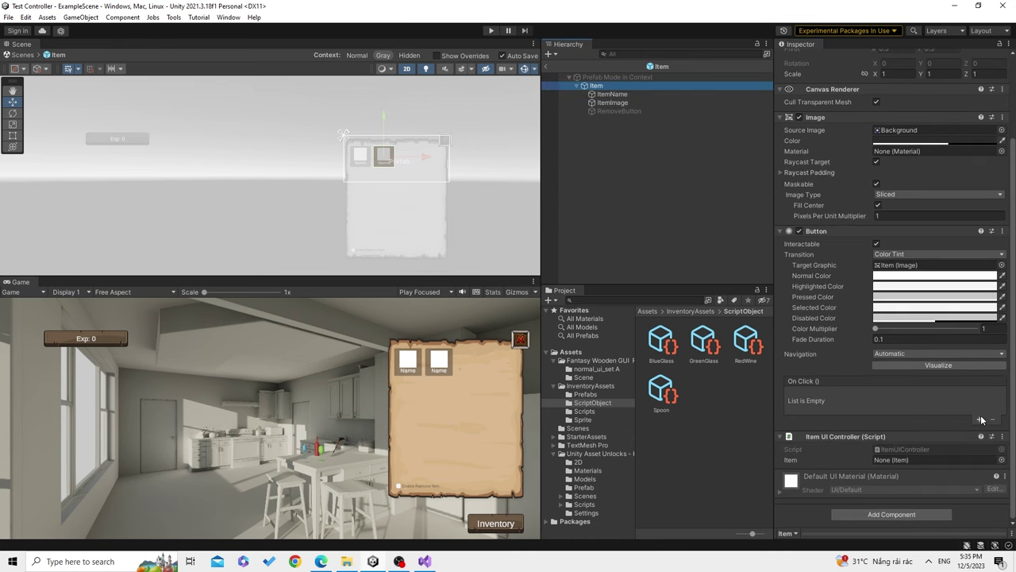
pyautogui.click(981, 419)
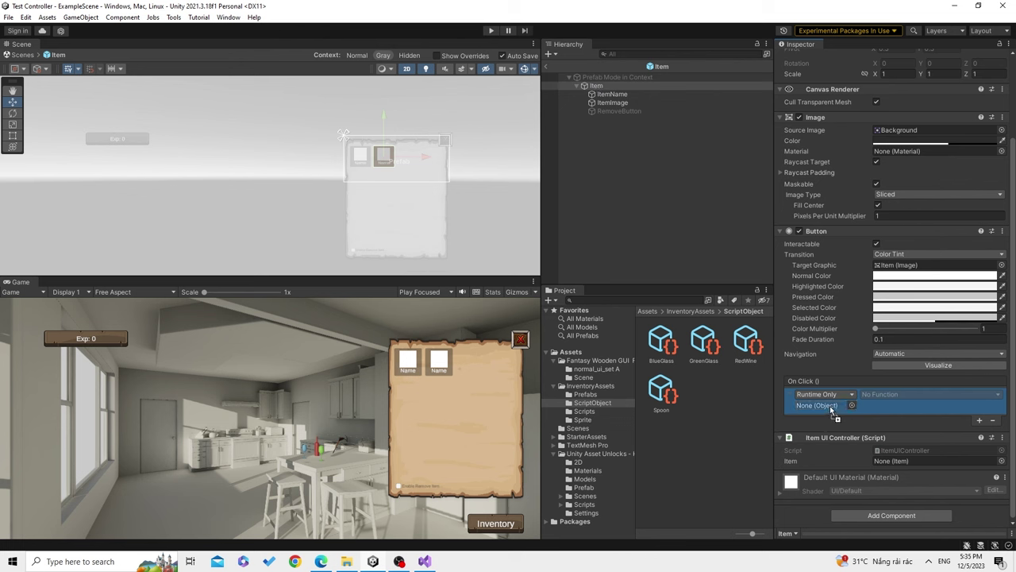
pyautogui.moveTo(596, 86); pyautogui.dragTo(822, 405)
pyautogui.click(869, 394)
pyautogui.moveTo(891, 484)
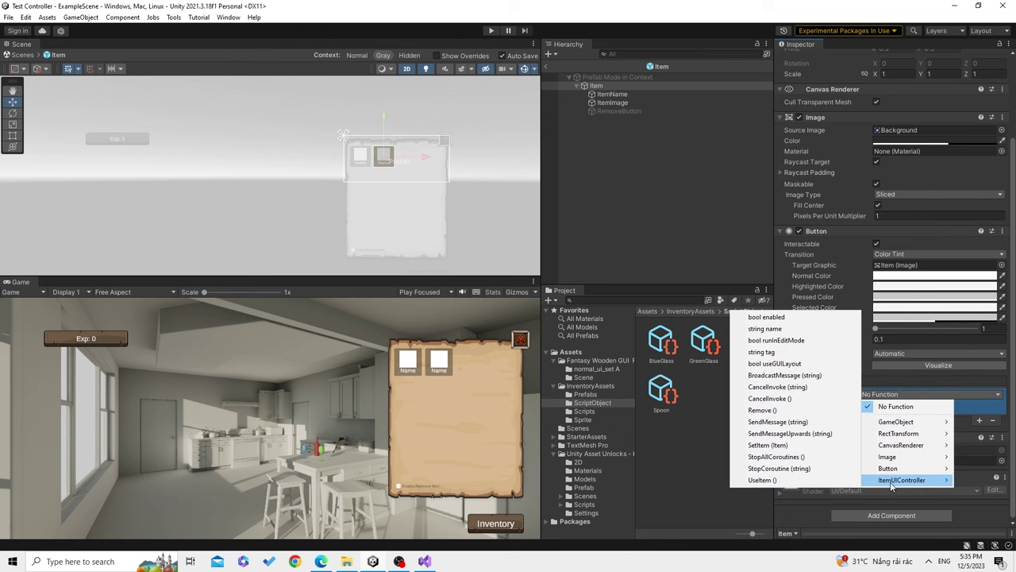
pyautogui.click(796, 481)
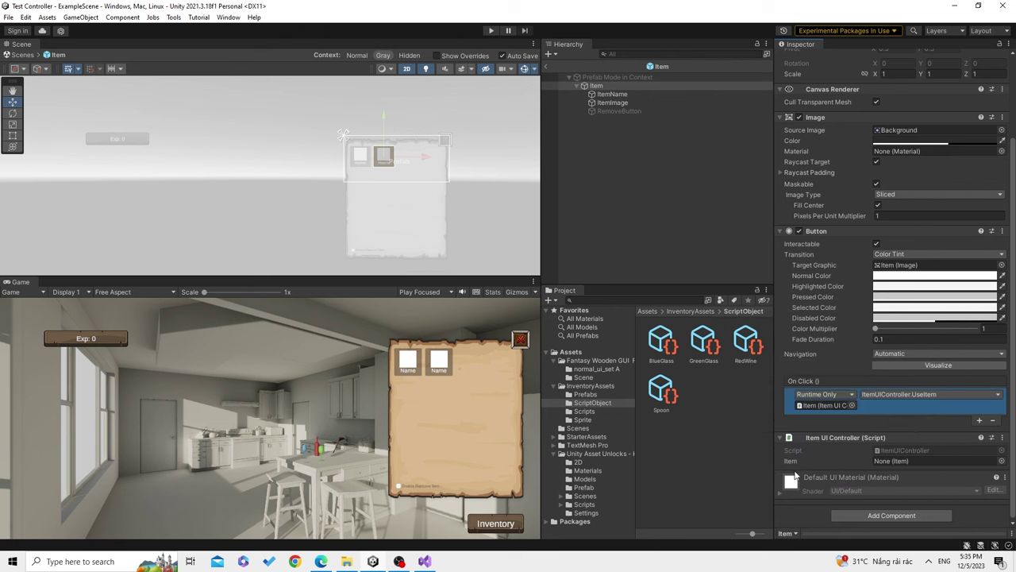
pyautogui.click(7, 54)
pyautogui.click(490, 31)
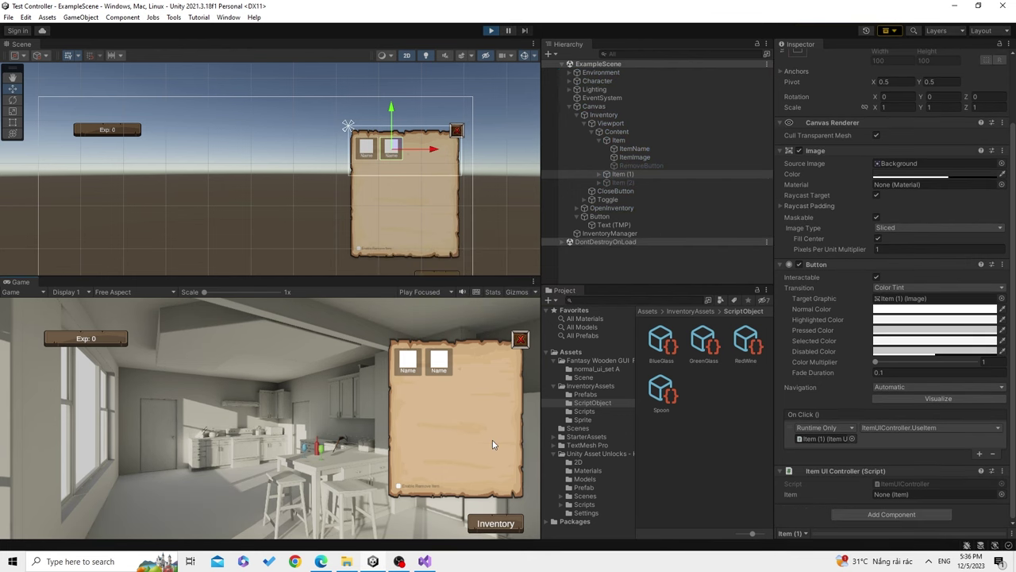
# Enlarge the game view and pick up the red bottle and glasses from the kitchen table
pyautogui.press('i')
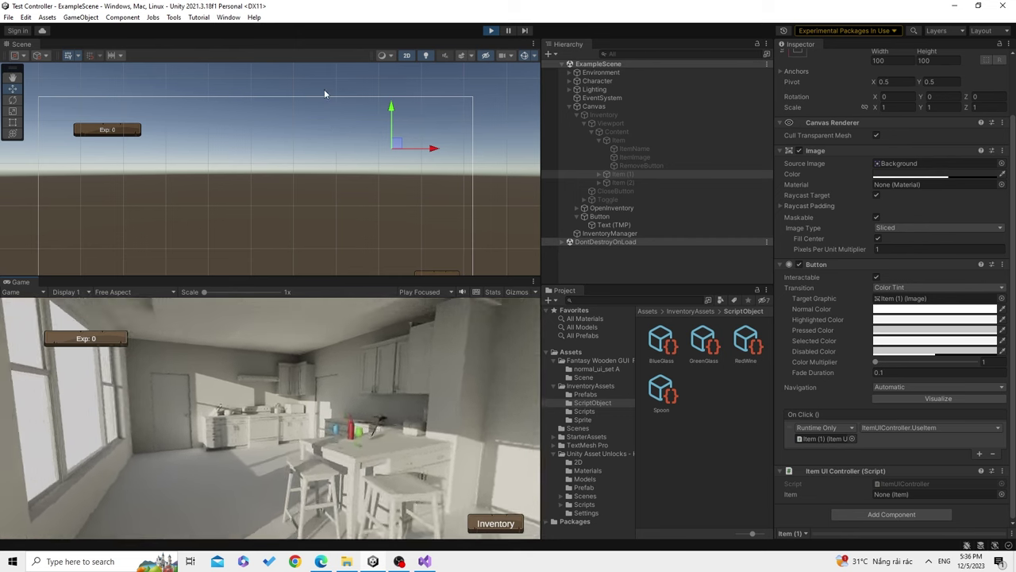
pyautogui.doubleClick(20, 282)
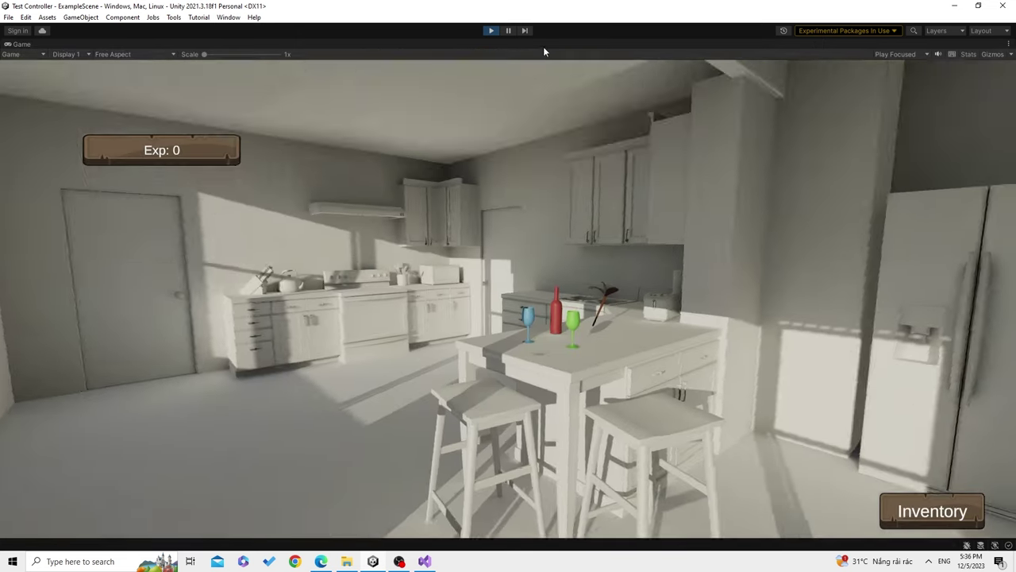
pyautogui.press('w')
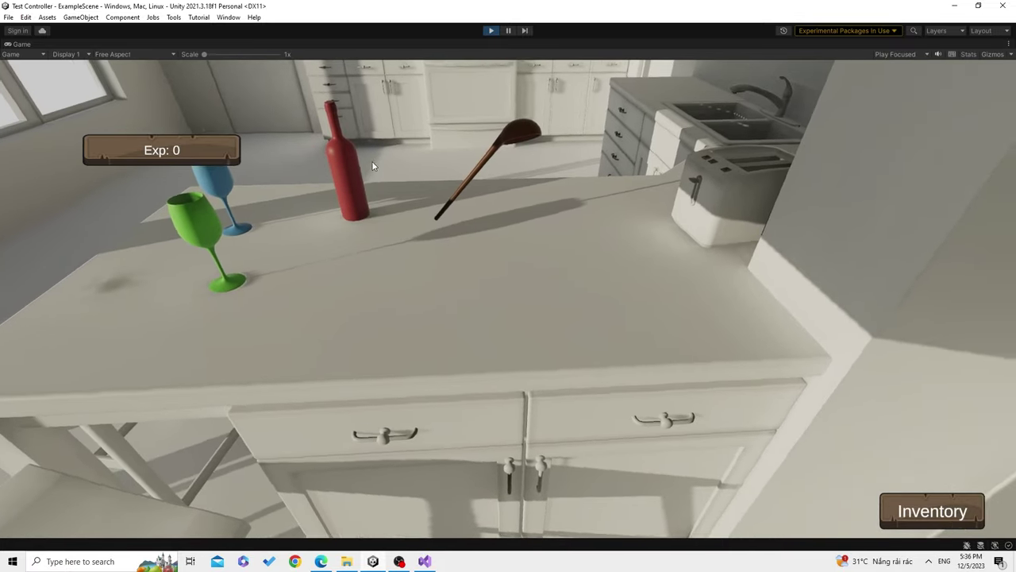
pyautogui.click(369, 163)
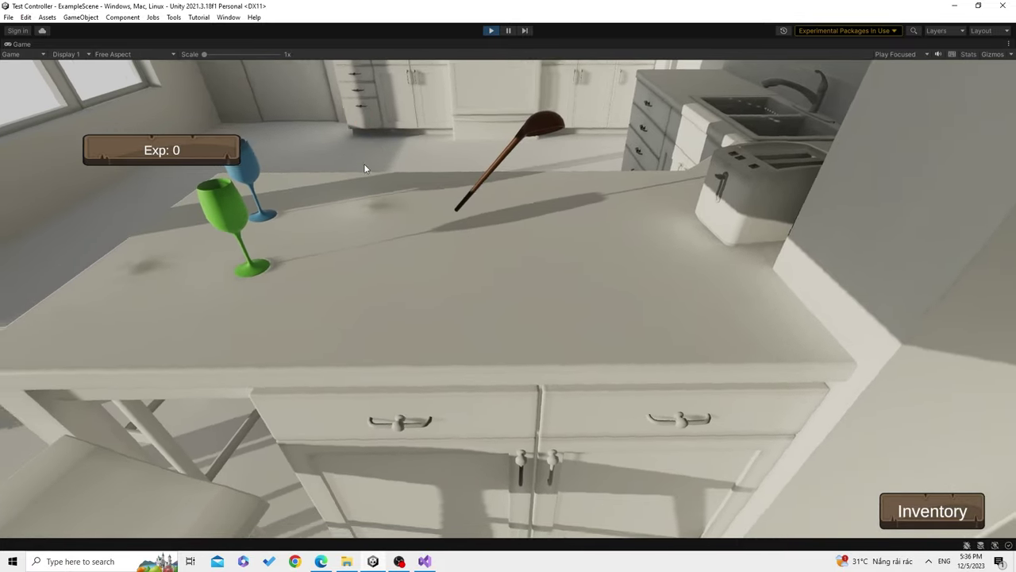
pyautogui.click(325, 165)
pyautogui.press('s')
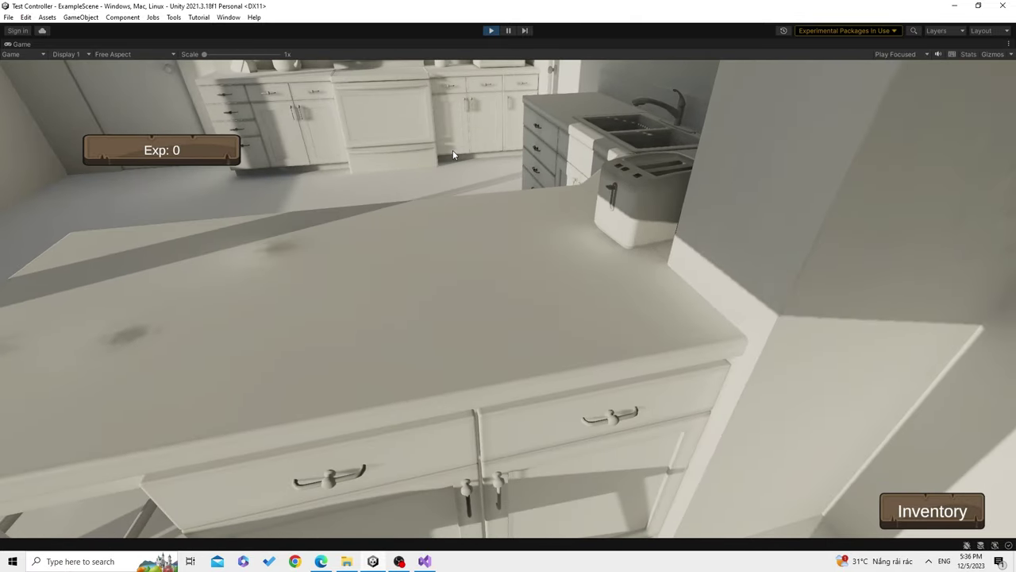
pyautogui.press('w')
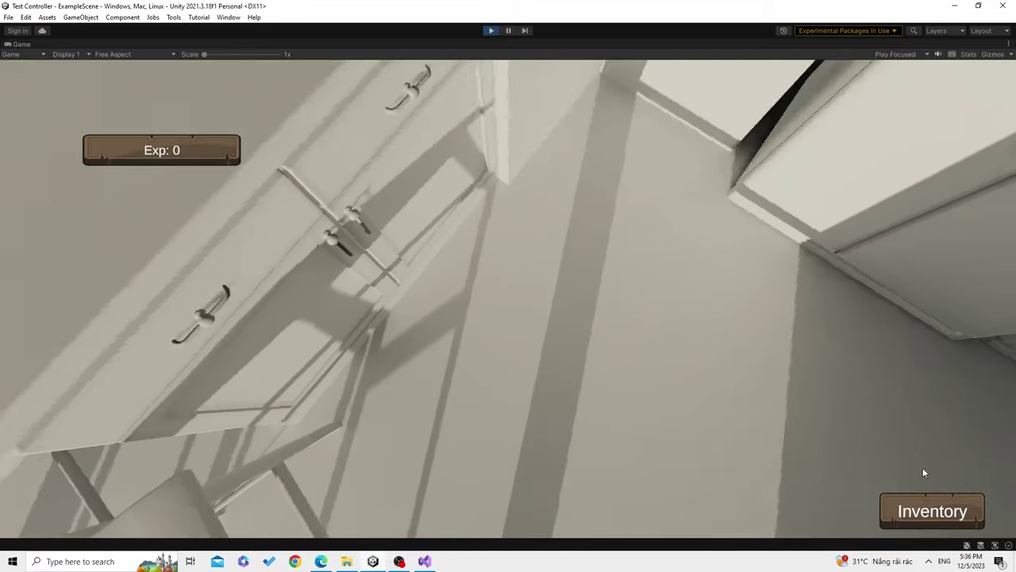
# Use Wine from the inventory, which throws a NullReferenceException and leaves Exp at 0
pyautogui.click(929, 508)
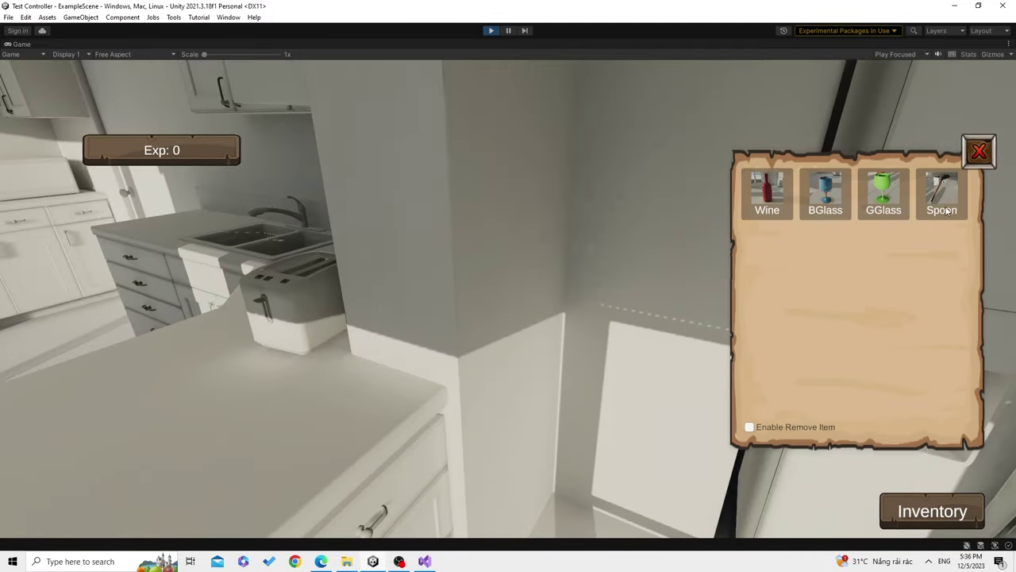
pyautogui.moveTo(938, 201)
pyautogui.mouseDown()
pyautogui.moveTo(705, 204)
pyautogui.moveTo(761, 199)
pyautogui.mouseUp()
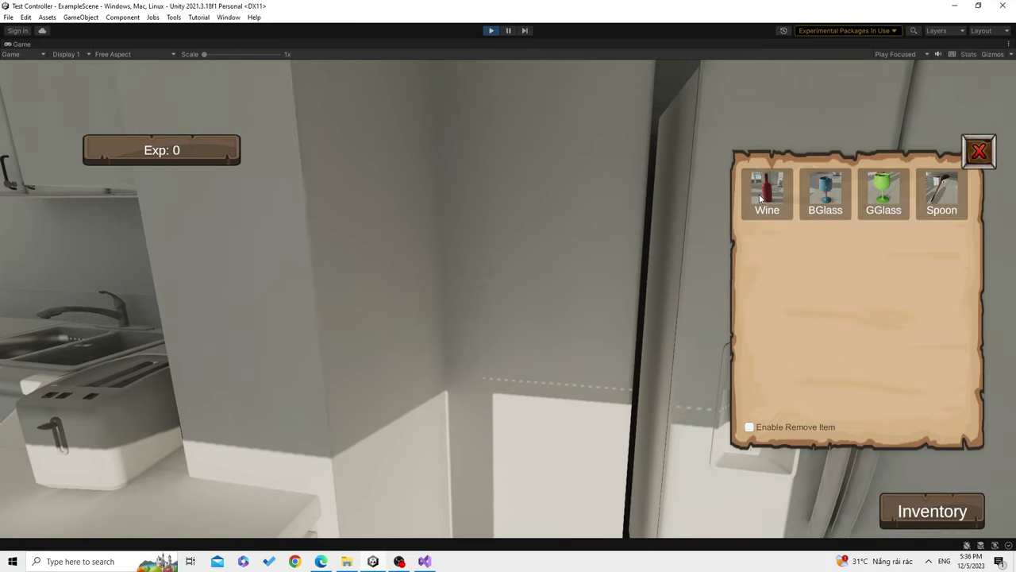
pyautogui.click(763, 197)
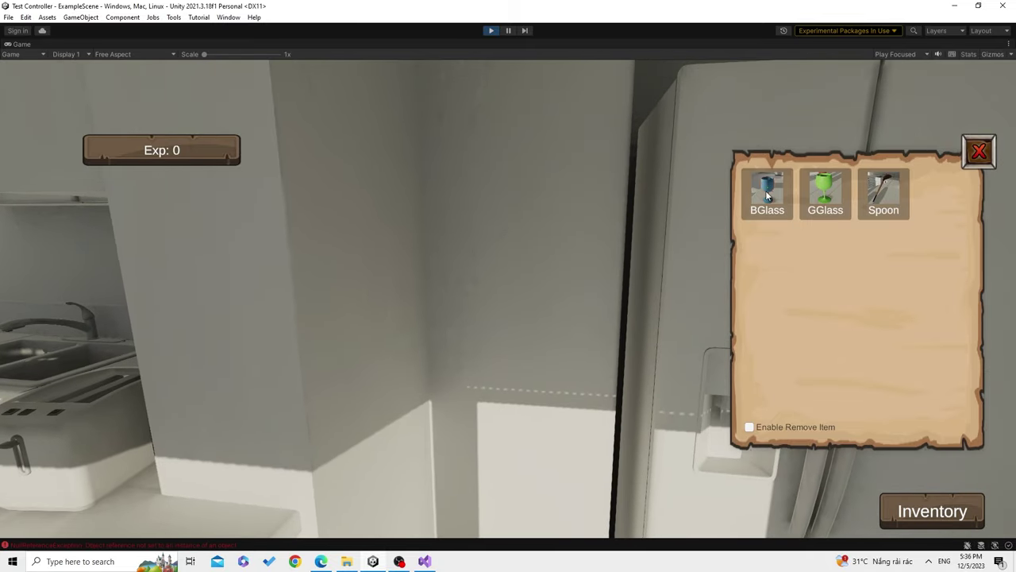
pyautogui.moveTo(767, 195); pyautogui.dragTo(290, 41)
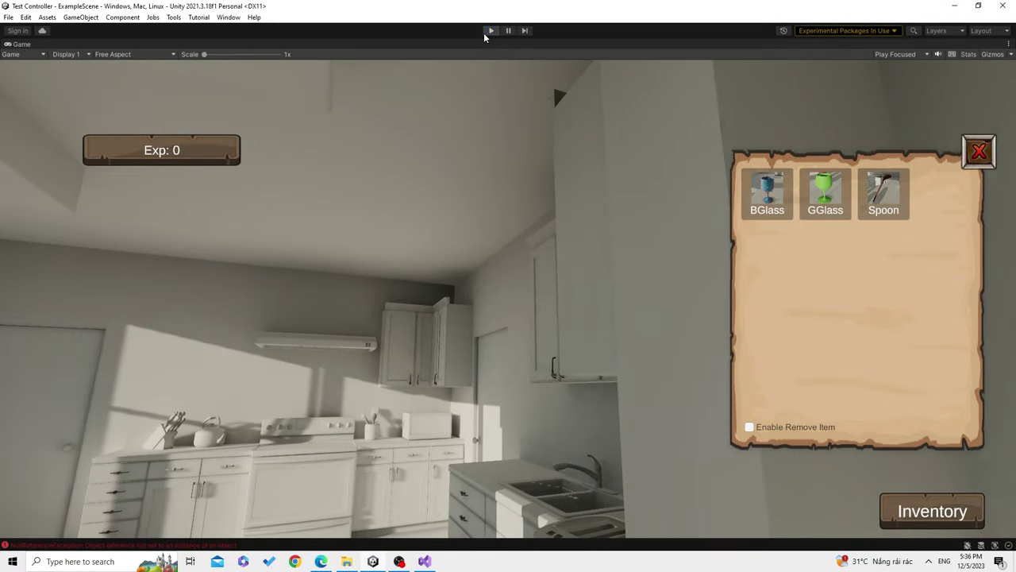
# Stop play mode and select the Exp button object in the Hierarchy
pyautogui.click(490, 30)
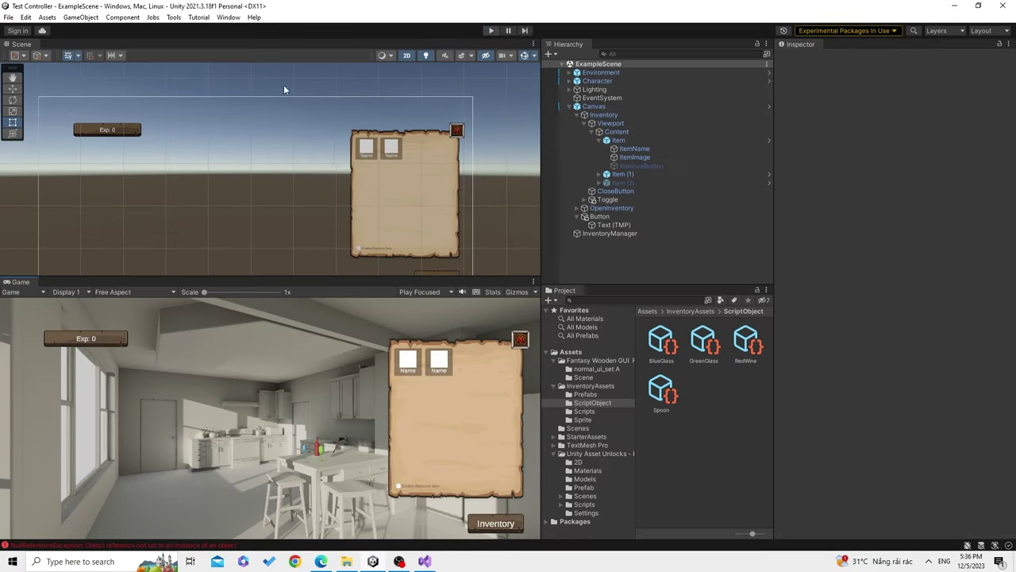
pyautogui.click(617, 215)
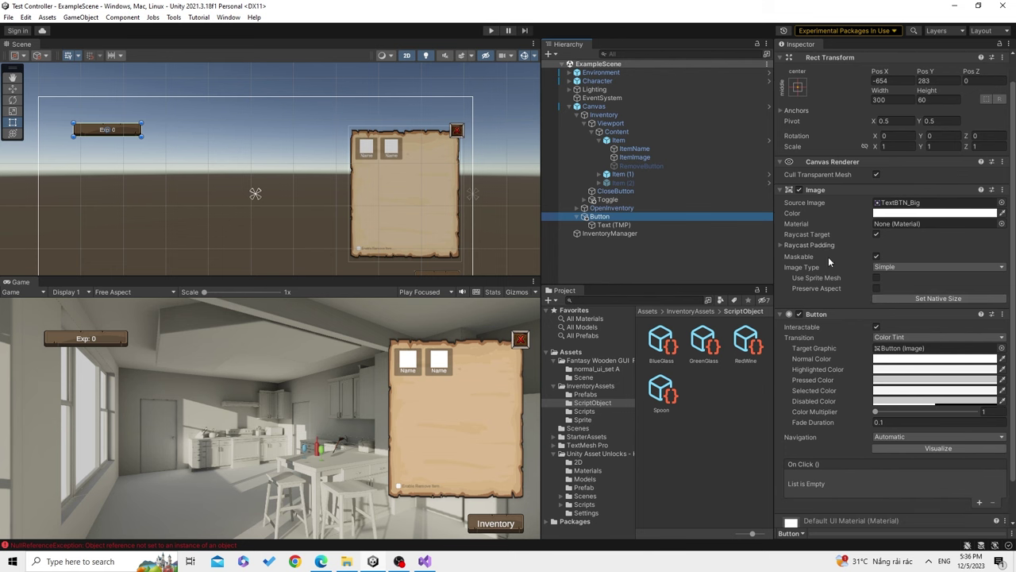
pyautogui.click(610, 226)
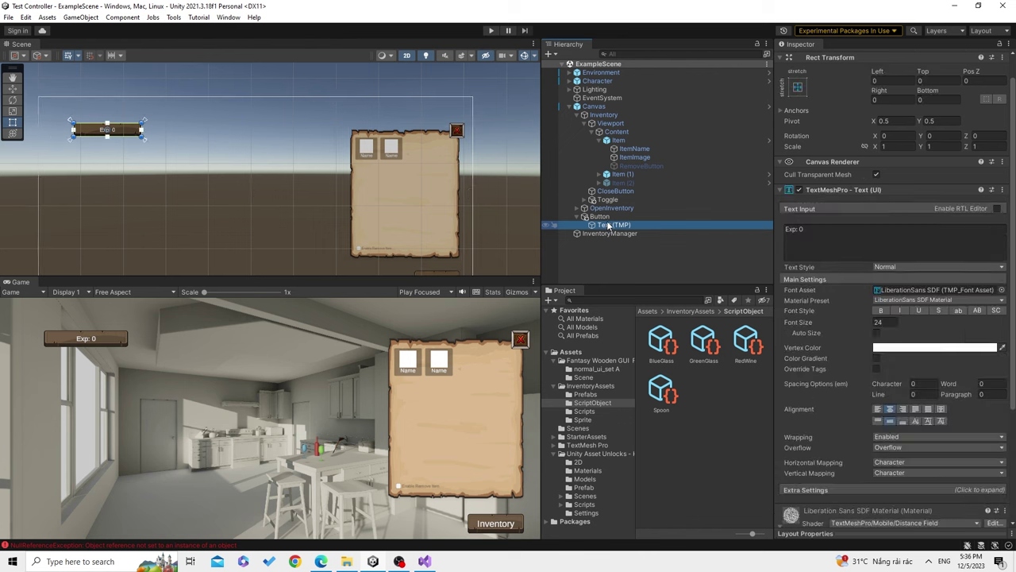
pyautogui.click(601, 216)
pyautogui.scroll(-2, 907, 450)
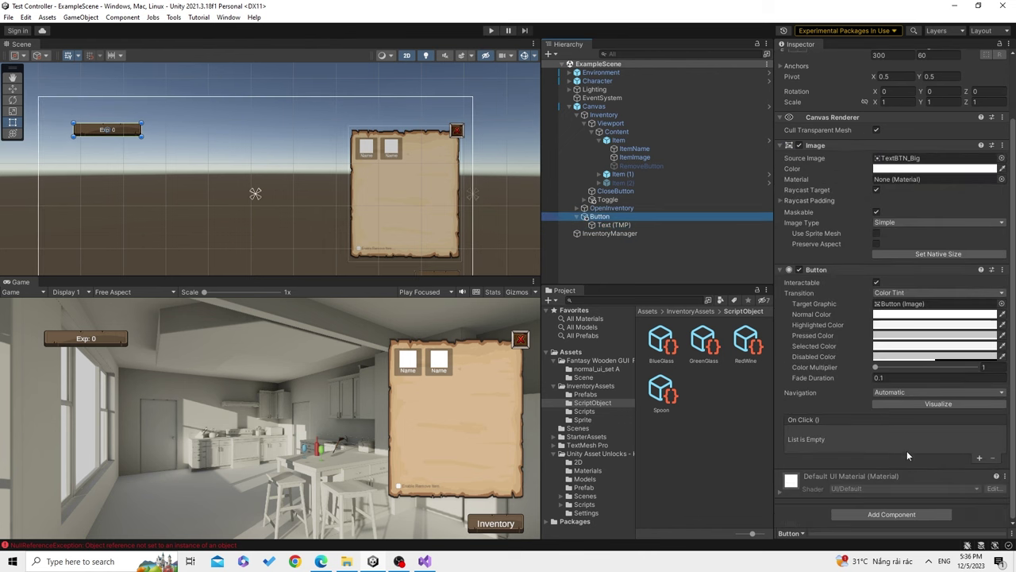
# Add the Player script to the button, link its Text (TMP) as Exp Text, and play
pyautogui.click(916, 513)
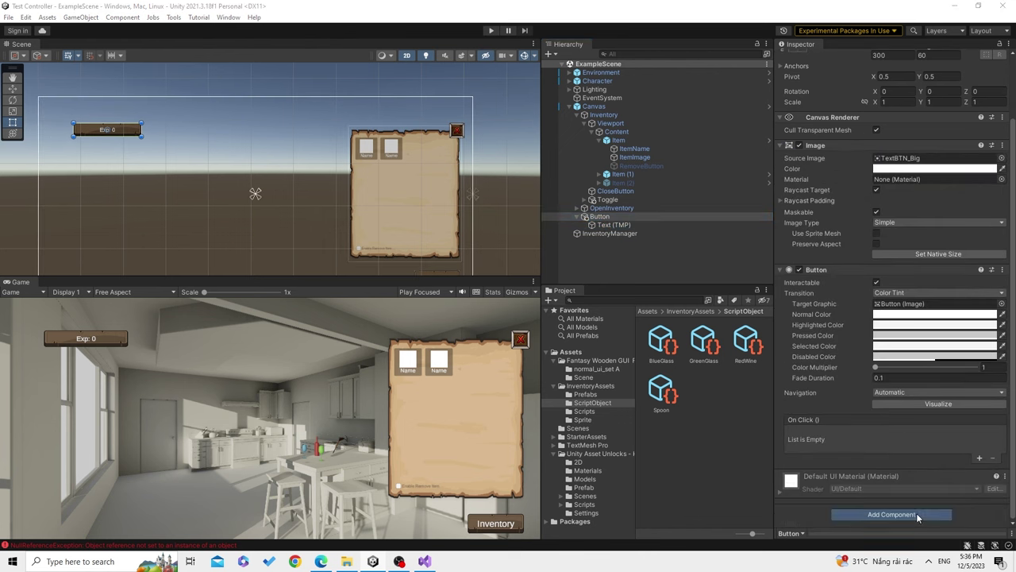
pyautogui.write('player')
pyautogui.press('Return')
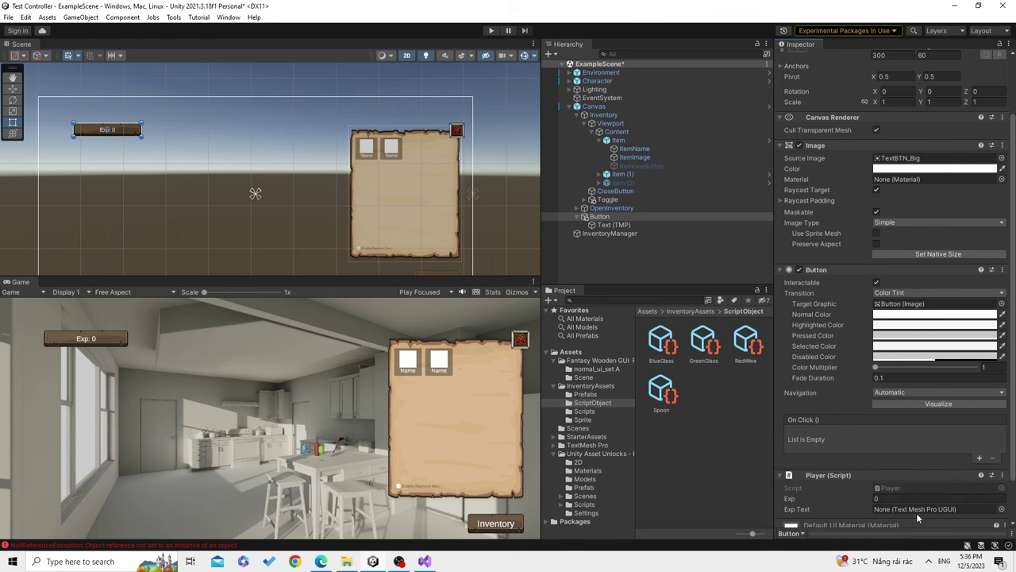
pyautogui.scroll(-2, 898, 489)
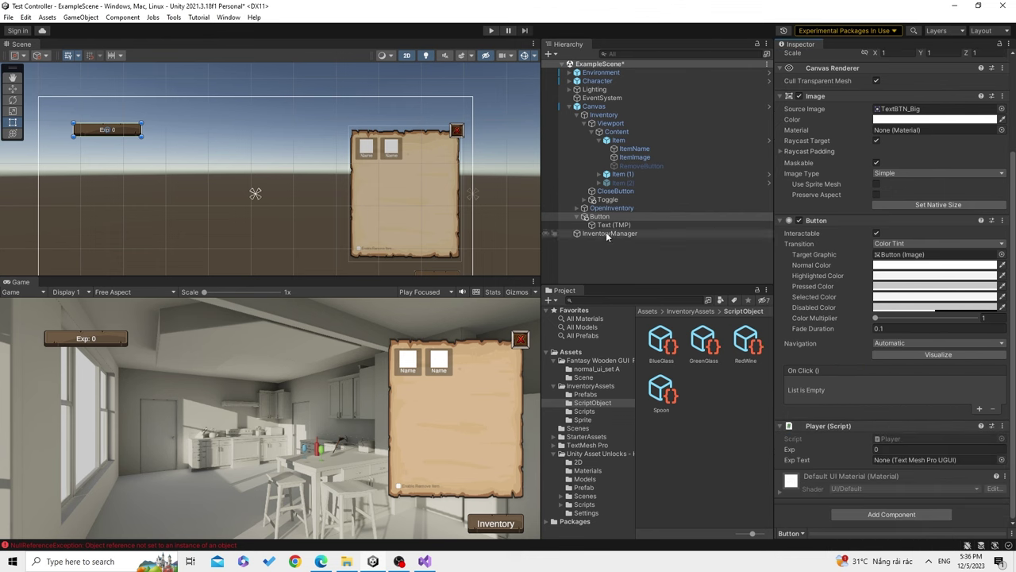
pyautogui.moveTo(611, 225); pyautogui.dragTo(929, 460)
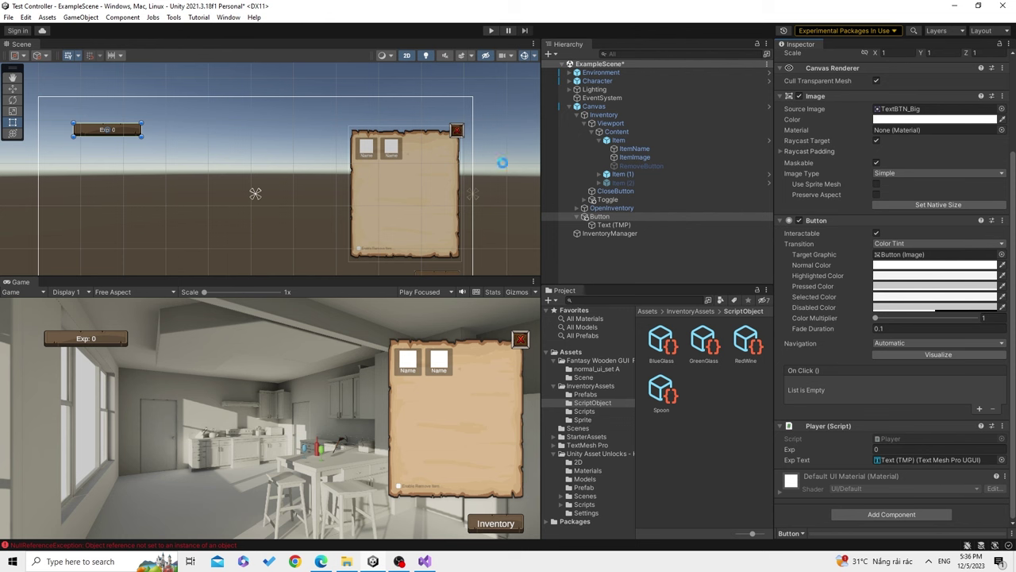
pyautogui.click(490, 31)
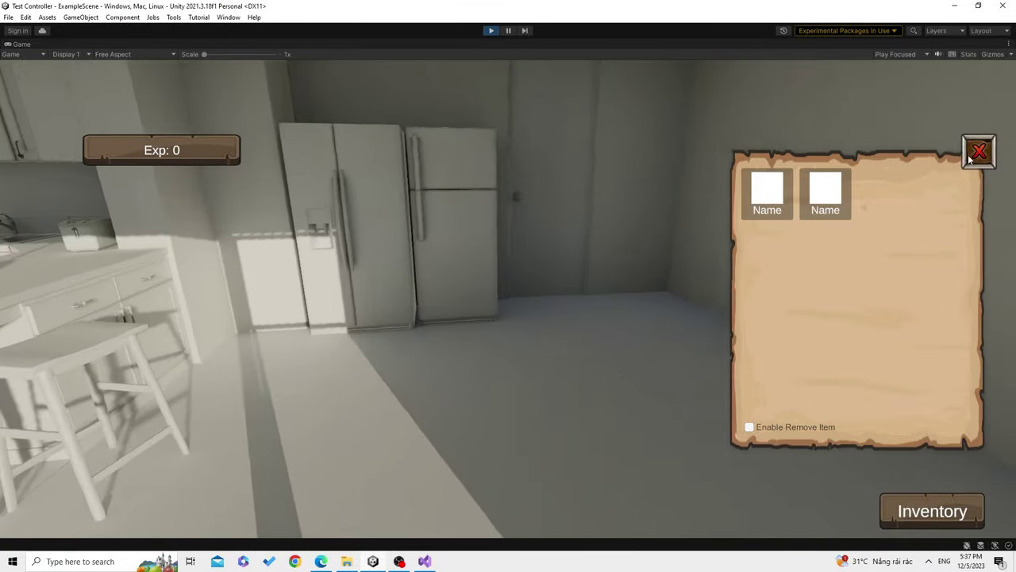
# Reopen the inventory and use the Wine item to gain Exp
pyautogui.click(979, 151)
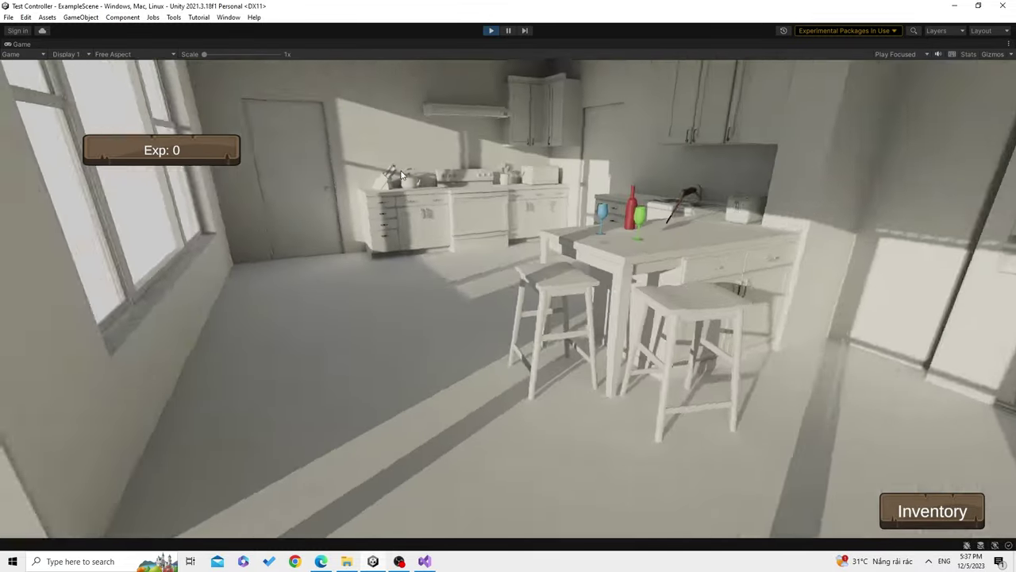
pyautogui.press('d')
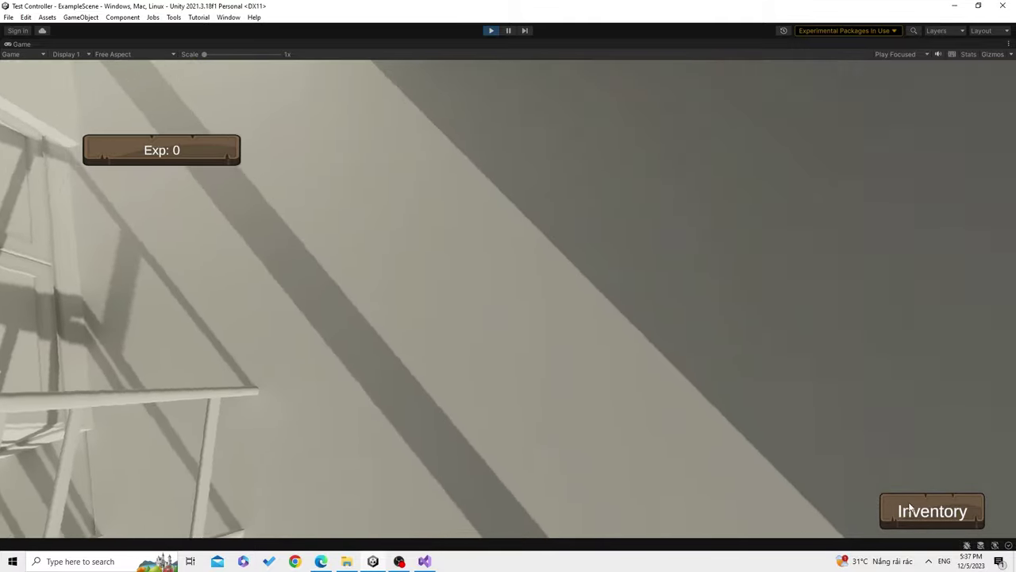
pyautogui.click(900, 510)
pyautogui.press('w')
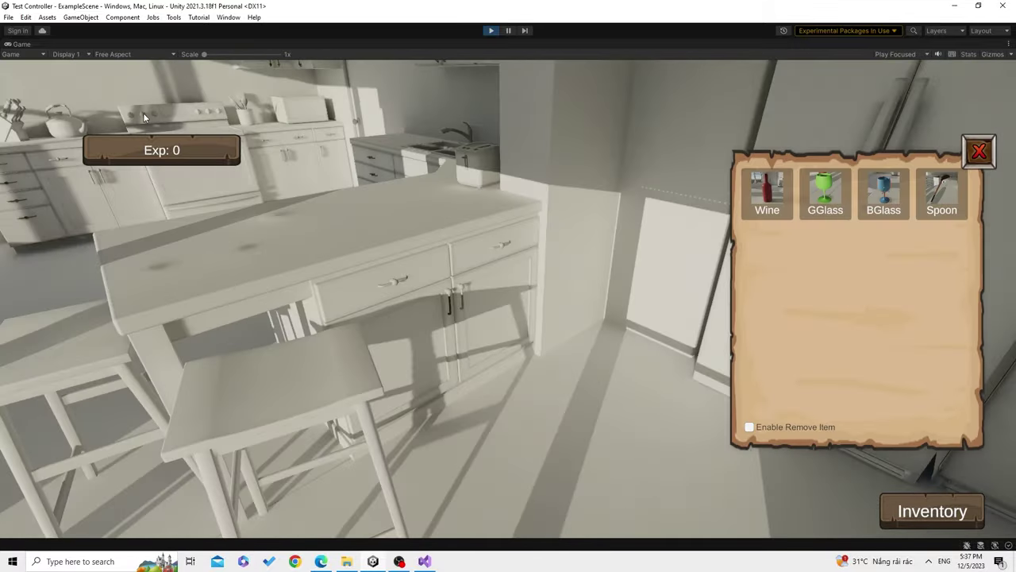
pyautogui.press('w')
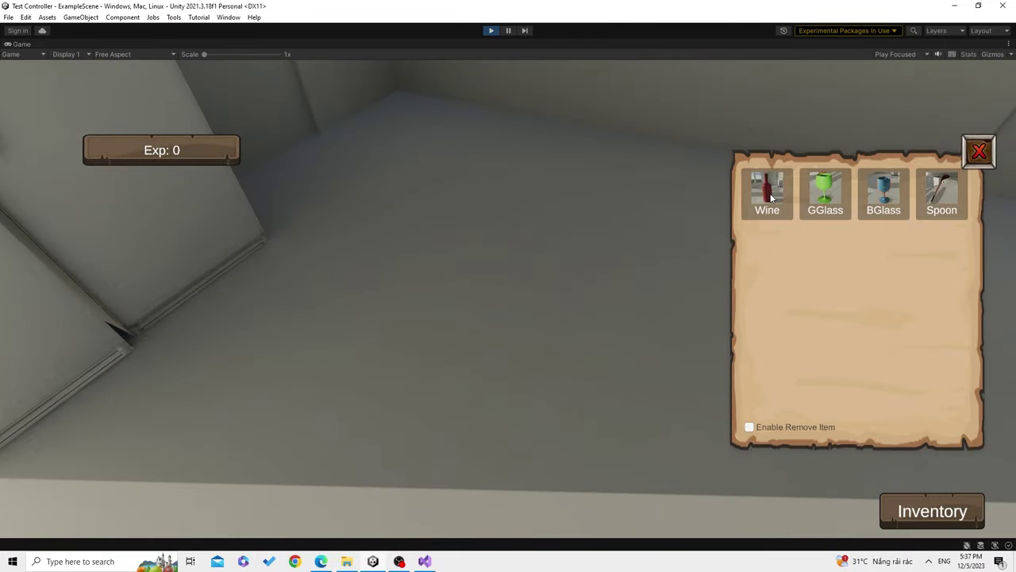
pyautogui.click(767, 193)
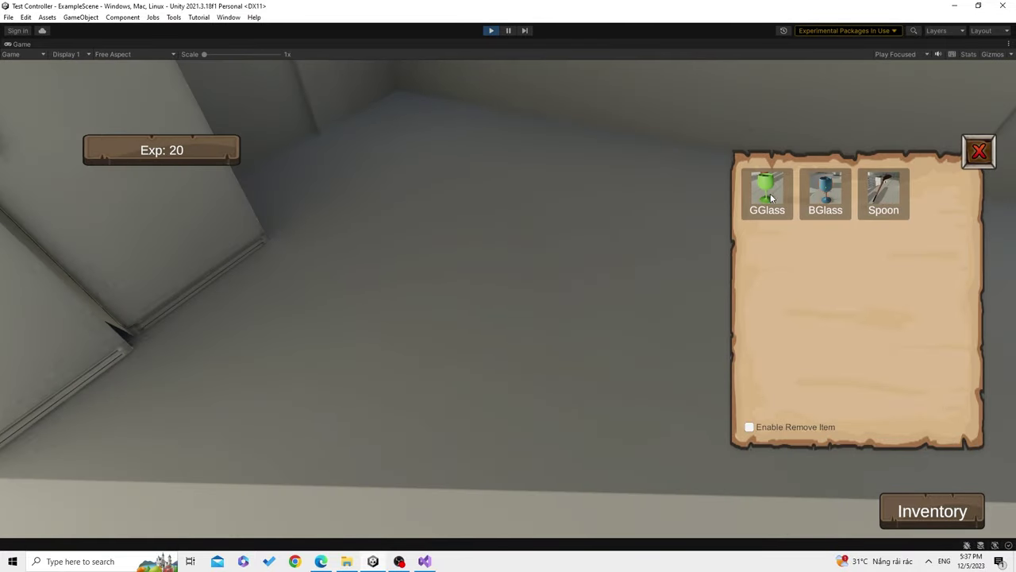
# Use GGlass, BGlass and Spoon to empty the inventory at Exp: 10, then restore the editor layout
pyautogui.press('w')
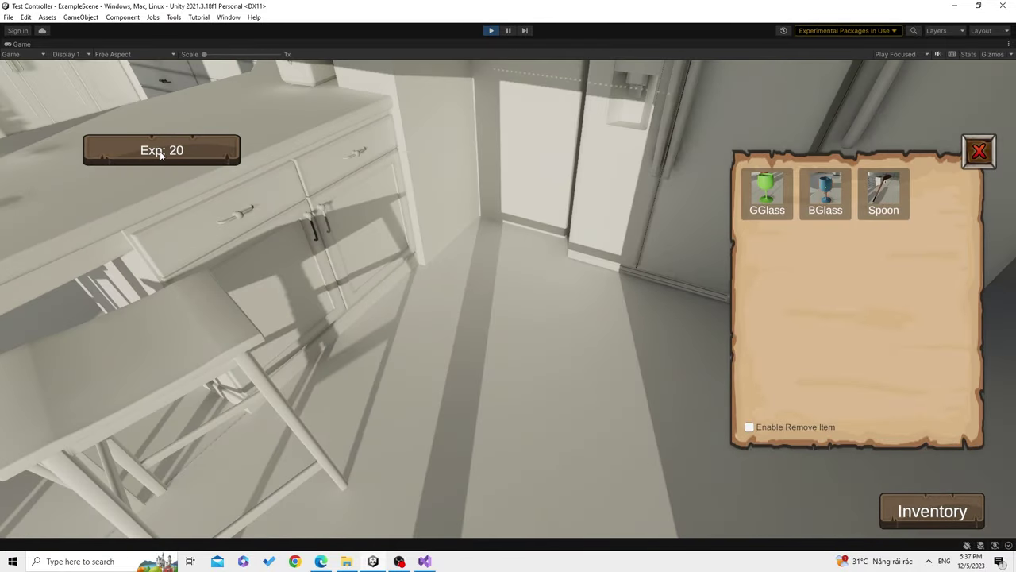
pyautogui.press('w')
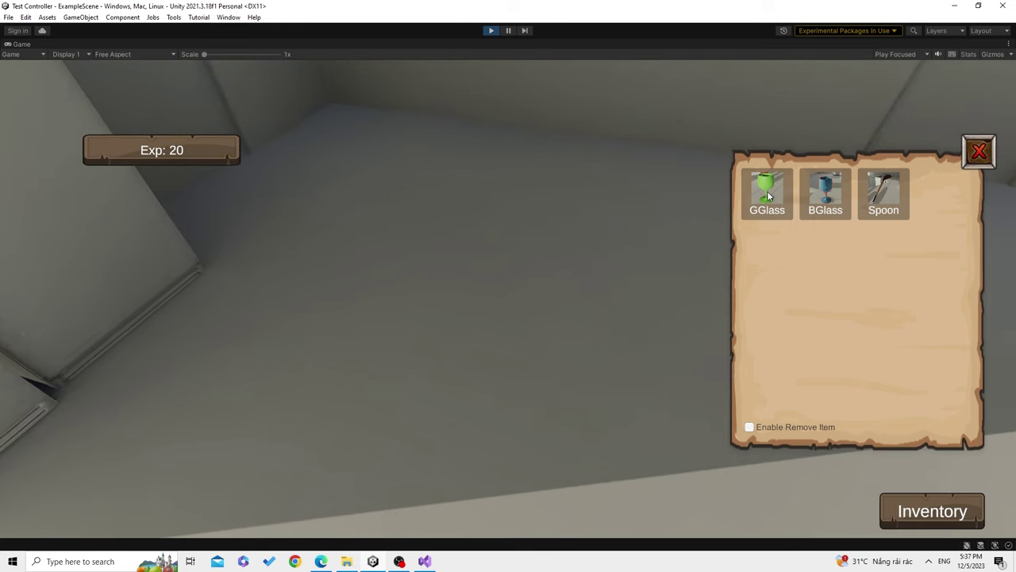
pyautogui.click(767, 193)
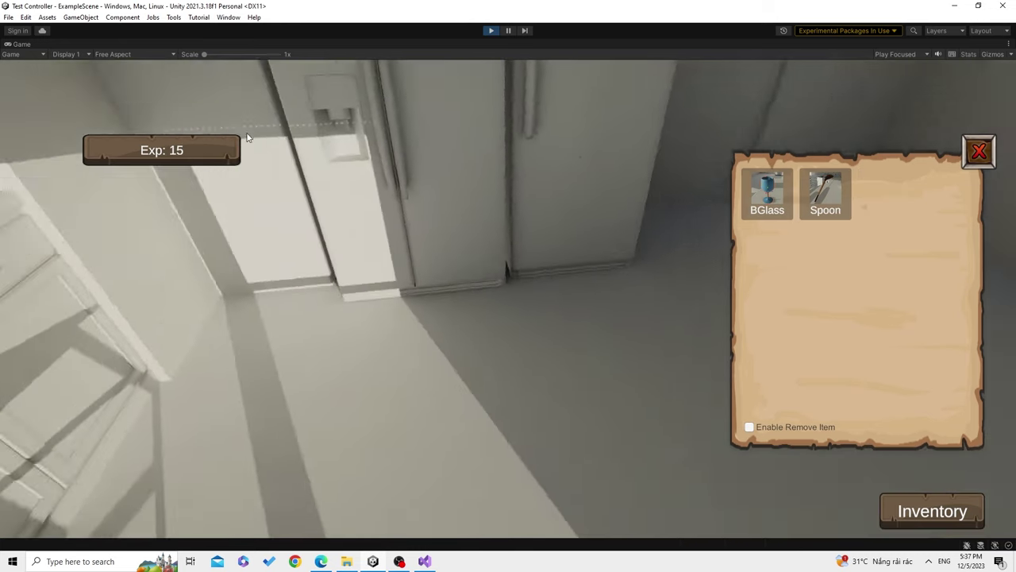
pyautogui.click(767, 193)
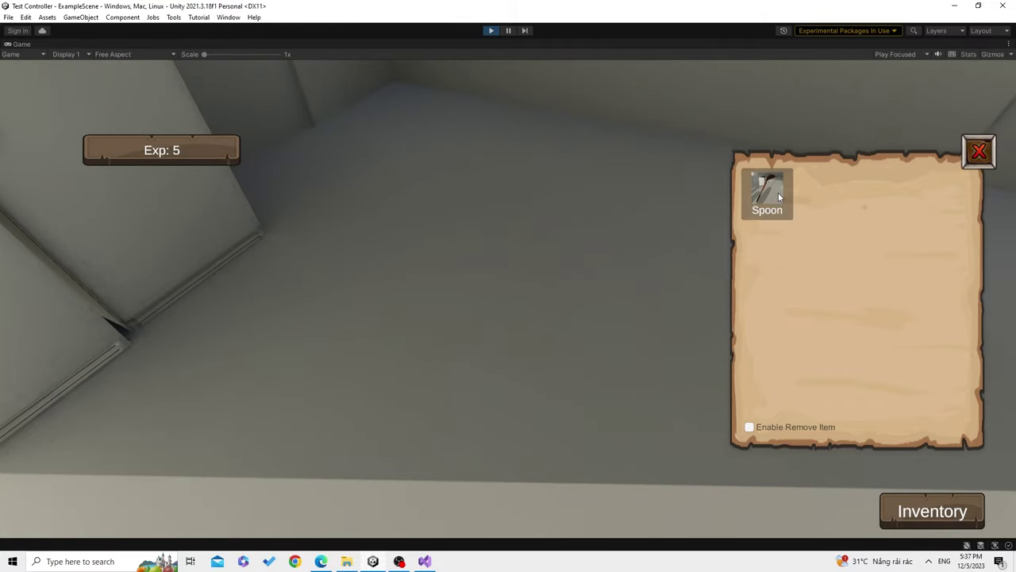
pyautogui.click(769, 193)
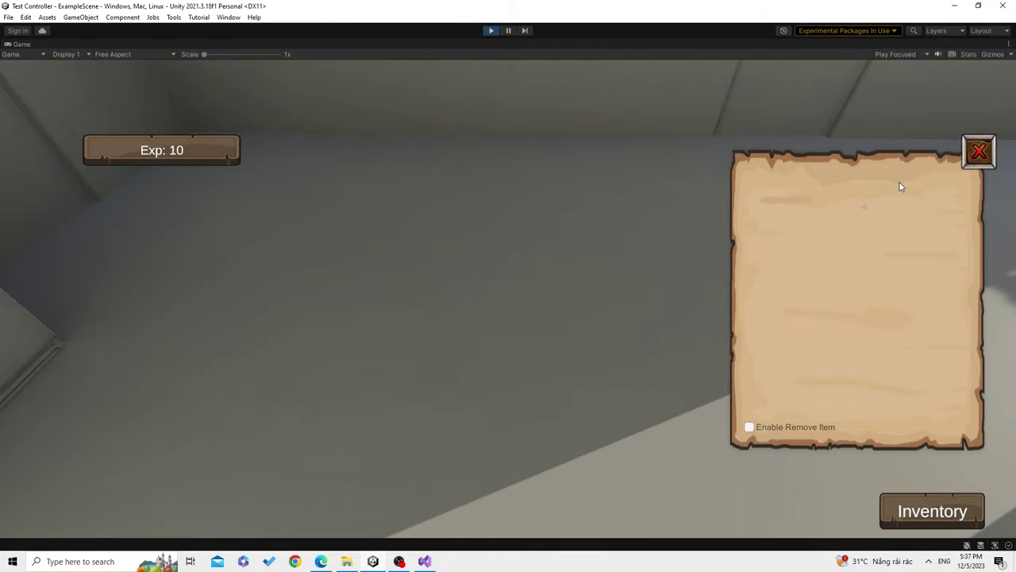
pyautogui.click(977, 155)
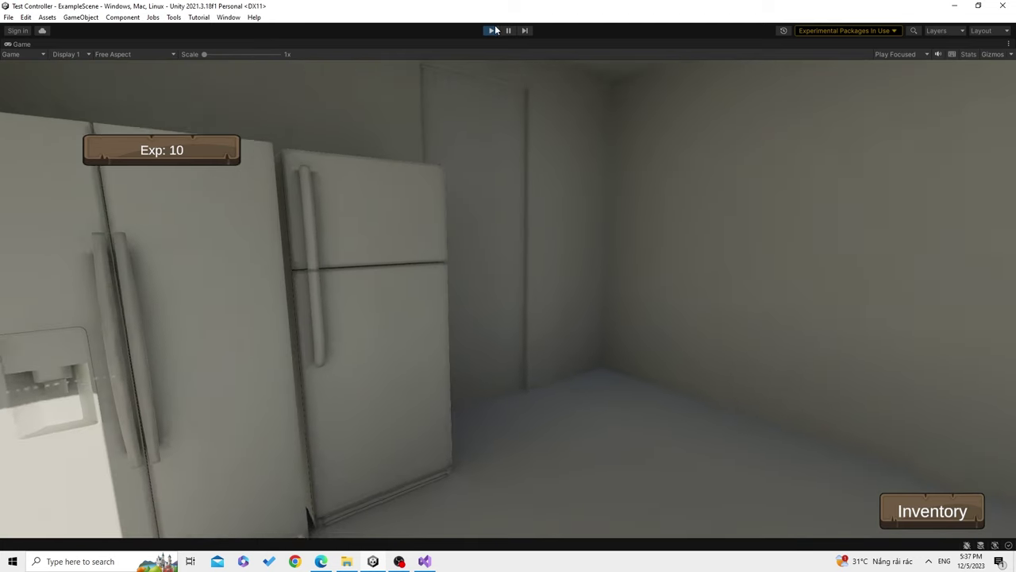
pyautogui.hotkey('shift', 'space')
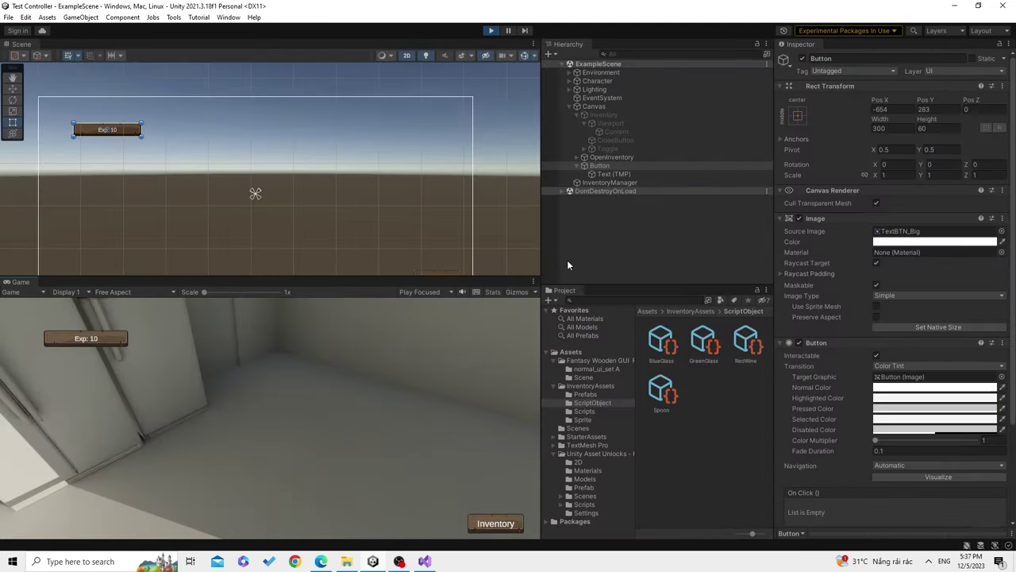